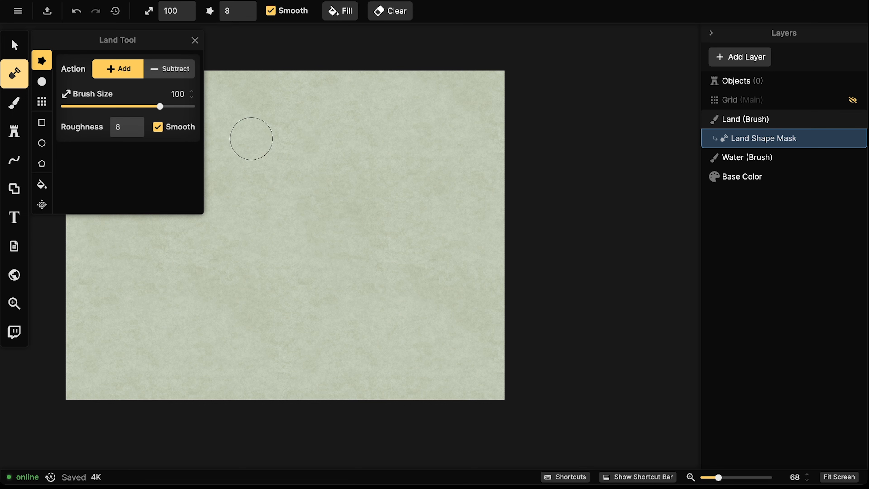
# Turn off Smooth on the land brush and raise its size to 140
pyautogui.click(158, 128)
pyautogui.click(158, 128)
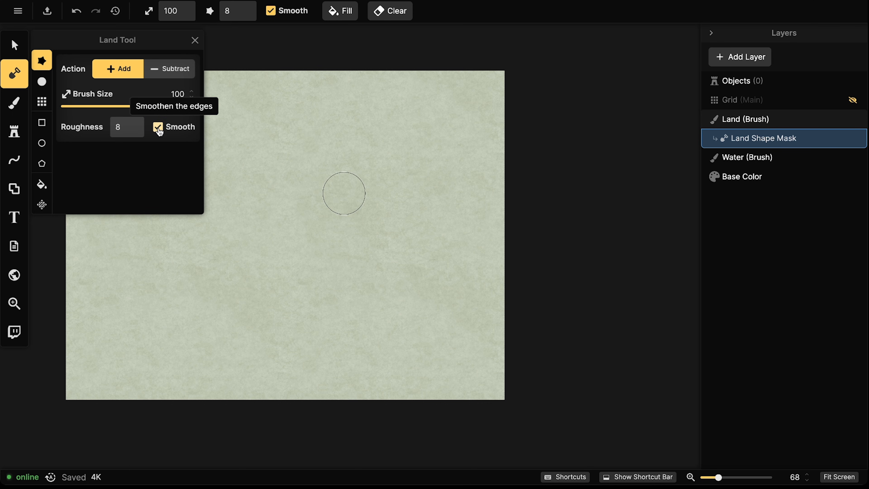
pyautogui.click(158, 127)
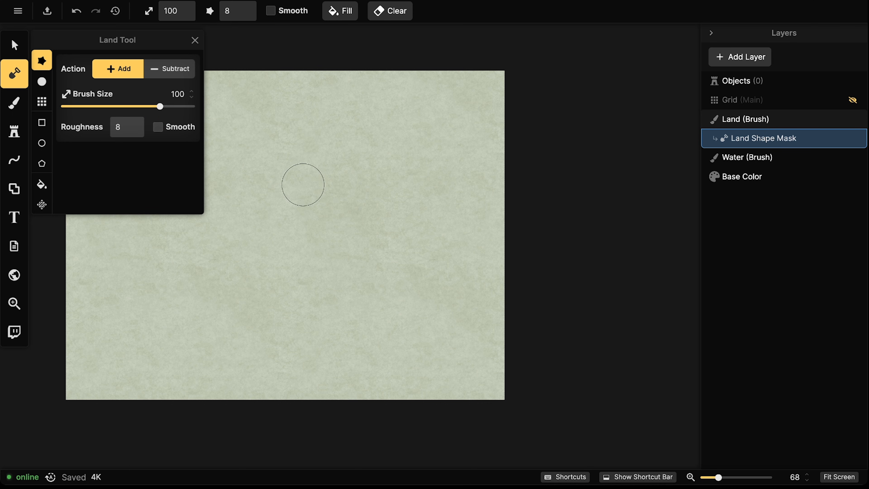
pyautogui.scroll(-2, 291, 212)
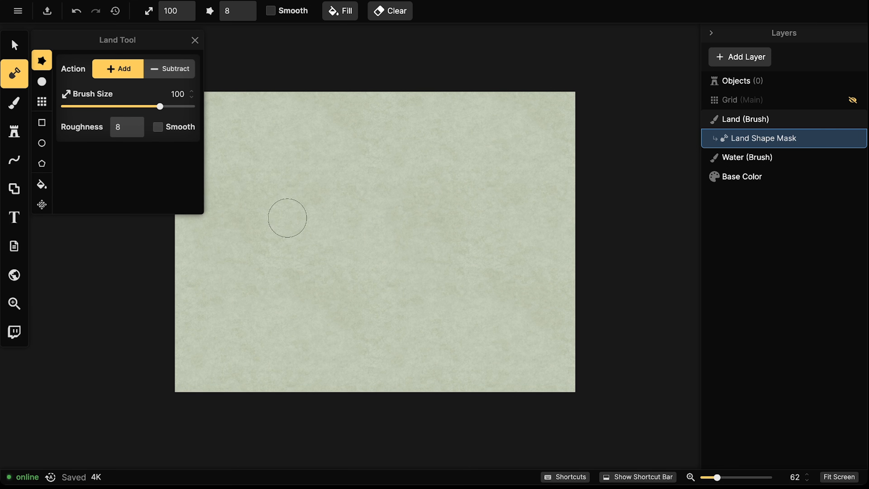
pyautogui.press(']')
pyautogui.press(']')
pyautogui.press(']')
pyautogui.press(']')
# Paint broad land strokes from the top down, pushing the coast left, right and into the upper-right corner
pyautogui.moveTo(301, 165)
pyautogui.mouseDown()
pyautogui.moveTo(311, 199)
pyautogui.moveTo(237, 279)
pyautogui.moveTo(279, 310)
pyautogui.moveTo(316, 268)
pyautogui.moveTo(359, 292)
pyautogui.moveTo(328, 245)
pyautogui.moveTo(309, 257)
pyautogui.moveTo(325, 292)
pyautogui.moveTo(350, 307)
pyautogui.moveTo(429, 307)
pyautogui.moveTo(430, 336)
pyautogui.moveTo(447, 265)
pyautogui.moveTo(341, 180)
pyautogui.moveTo(356, 203)
pyautogui.moveTo(392, 211)
pyautogui.moveTo(297, 167)
pyautogui.moveTo(287, 187)
pyautogui.moveTo(290, 174)
pyautogui.moveTo(278, 161)
pyautogui.moveTo(294, 163)
pyautogui.moveTo(268, 129)
pyautogui.moveTo(280, 147)
pyautogui.moveTo(281, 97)
pyautogui.moveTo(341, 88)
pyautogui.moveTo(333, 126)
pyautogui.moveTo(351, 133)
pyautogui.moveTo(355, 177)
pyautogui.moveTo(351, 127)
pyautogui.moveTo(383, 69)
pyautogui.mouseUp()
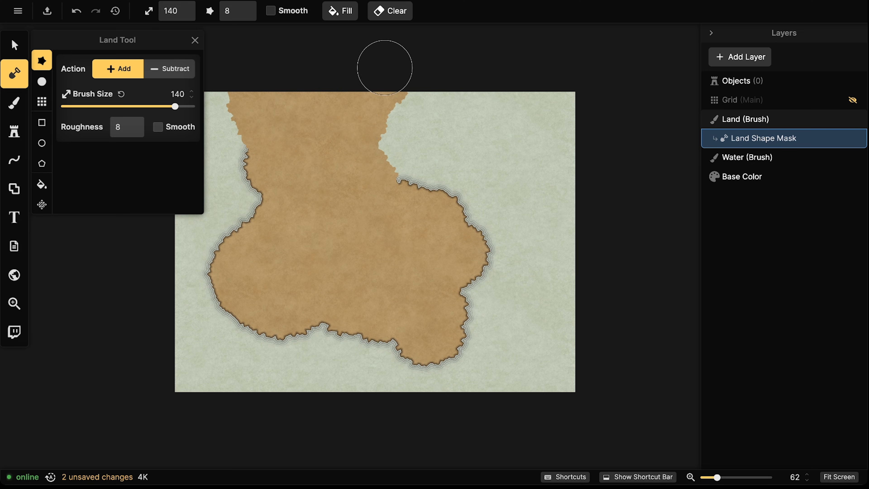
pyautogui.moveTo(227, 120); pyautogui.dragTo(178, 108)
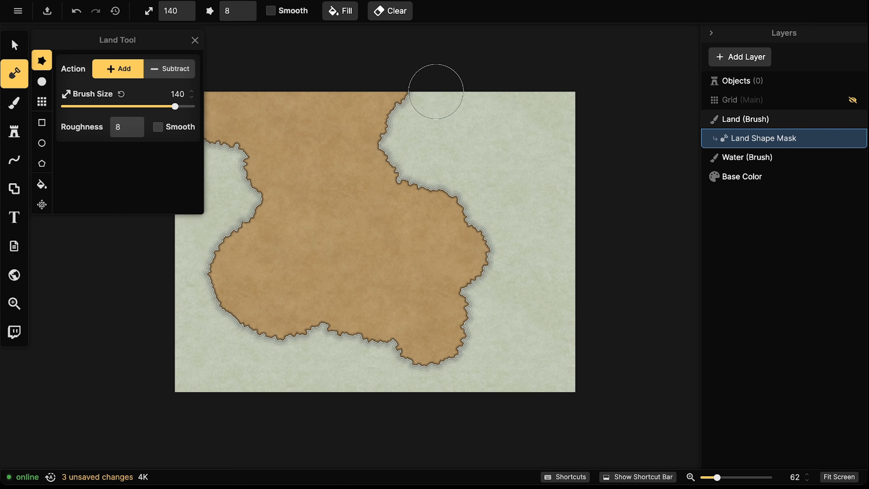
pyautogui.moveTo(356, 96); pyautogui.dragTo(424, 75)
pyautogui.moveTo(318, 325)
pyautogui.mouseDown()
pyautogui.moveTo(347, 329)
pyautogui.moveTo(404, 173)
pyautogui.moveTo(420, 215)
pyautogui.moveTo(486, 205)
pyautogui.moveTo(496, 261)
pyautogui.moveTo(475, 301)
pyautogui.moveTo(367, 323)
pyautogui.moveTo(295, 329)
pyautogui.moveTo(290, 316)
pyautogui.mouseUp()
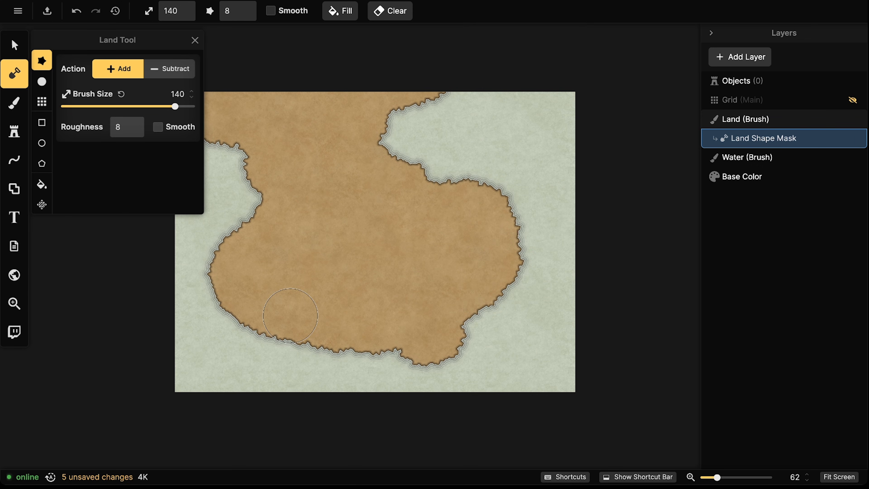
pyautogui.moveTo(423, 200)
pyautogui.mouseDown()
pyautogui.moveTo(459, 192)
pyautogui.moveTo(488, 210)
pyautogui.moveTo(485, 315)
pyautogui.moveTo(284, 321)
pyautogui.moveTo(258, 202)
pyautogui.moveTo(220, 136)
pyautogui.mouseUp()
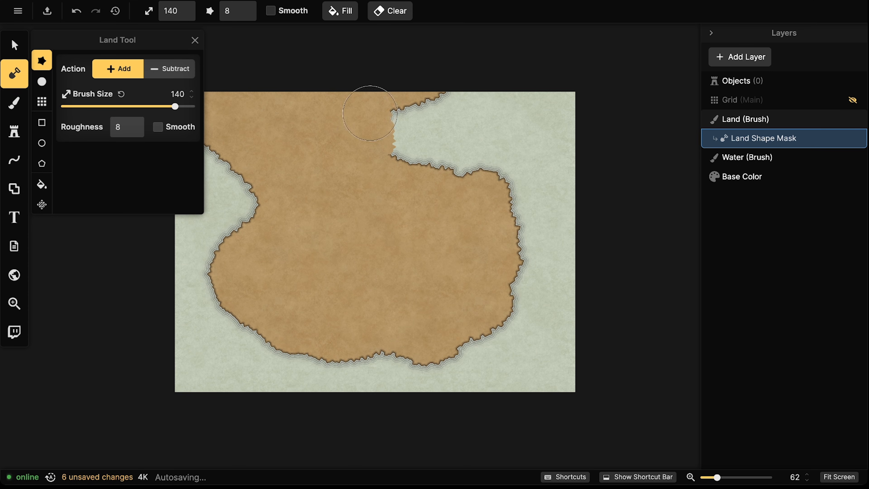
pyautogui.moveTo(553, 64)
pyautogui.mouseDown()
pyautogui.moveTo(567, 101)
pyautogui.moveTo(567, 73)
pyautogui.moveTo(587, 148)
pyautogui.mouseUp()
pyautogui.moveTo(500, 304)
pyautogui.mouseDown()
pyautogui.moveTo(502, 281)
pyautogui.moveTo(489, 284)
pyautogui.mouseUp()
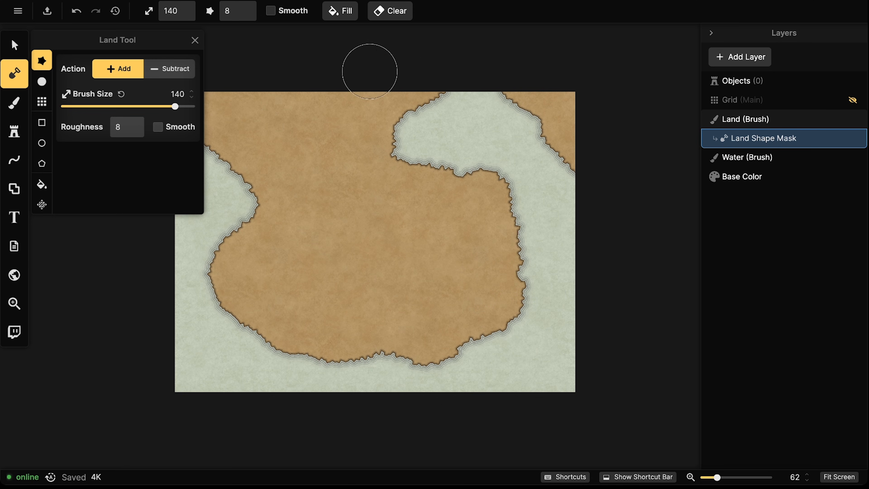
# Fill the upper-right and right-side bays with land and extend the lower coast
pyautogui.click(425, 130)
pyautogui.moveTo(425, 130)
pyautogui.mouseDown()
pyautogui.moveTo(438, 116)
pyautogui.moveTo(469, 128)
pyautogui.moveTo(448, 162)
pyautogui.moveTo(536, 123)
pyautogui.moveTo(556, 131)
pyautogui.moveTo(483, 153)
pyautogui.moveTo(542, 126)
pyautogui.moveTo(601, 140)
pyautogui.moveTo(469, 81)
pyautogui.mouseUp()
pyautogui.moveTo(456, 209)
pyautogui.mouseDown()
pyautogui.moveTo(498, 194)
pyautogui.moveTo(510, 173)
pyautogui.moveTo(539, 187)
pyautogui.moveTo(487, 222)
pyautogui.moveTo(598, 220)
pyautogui.mouseUp()
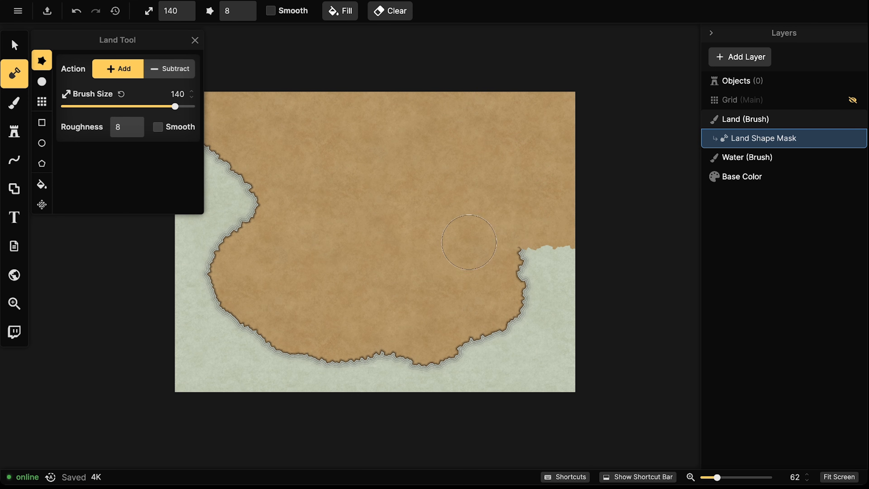
pyautogui.moveTo(261, 316)
pyautogui.mouseDown()
pyautogui.moveTo(241, 337)
pyautogui.moveTo(256, 346)
pyautogui.moveTo(327, 346)
pyautogui.moveTo(273, 345)
pyautogui.moveTo(259, 334)
pyautogui.moveTo(248, 311)
pyautogui.moveTo(251, 273)
pyautogui.mouseUp()
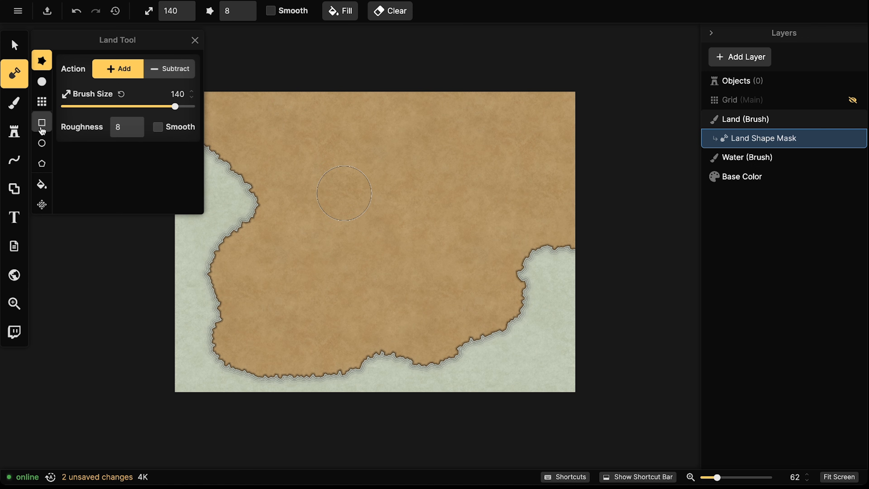
# Switch the land brush to Subtract and adjust its size to 40
pyautogui.click(169, 73)
pyautogui.press('[')
pyautogui.press('[')
pyautogui.press('[')
pyautogui.press('[')
pyautogui.press('[')
pyautogui.press('[')
pyautogui.press('[')
pyautogui.press('[')
pyautogui.press('[')
pyautogui.press('[')
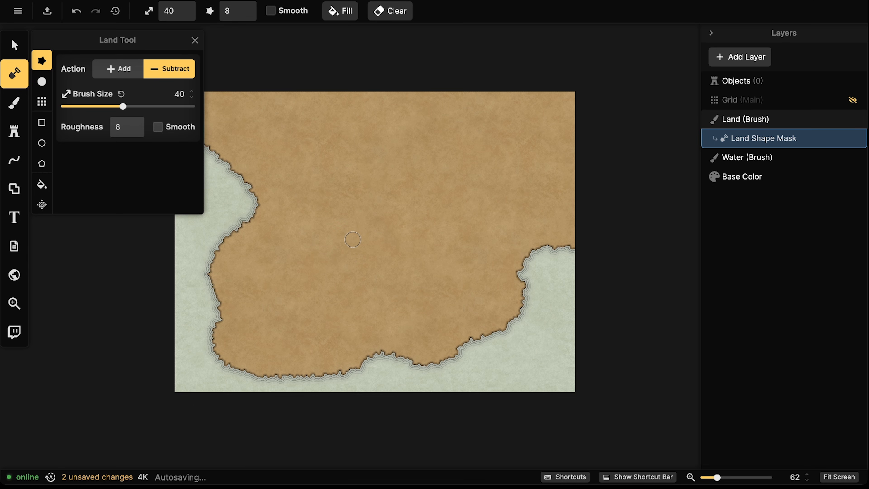
pyautogui.press(']')
pyautogui.press(']')
pyautogui.press(']')
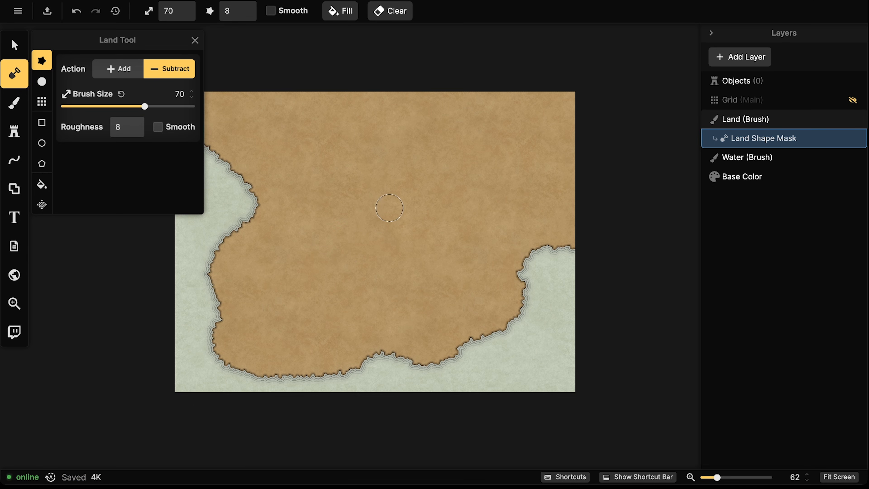
pyautogui.press(']')
pyautogui.press(']')
pyautogui.press(']')
pyautogui.press(']')
pyautogui.press('[')
pyautogui.press('[')
pyautogui.press('[')
pyautogui.press('[')
pyautogui.press('[')
pyautogui.press(']')
pyautogui.press(']')
pyautogui.press(']')
pyautogui.press(']')
pyautogui.press(']')
pyautogui.press(']')
pyautogui.press(']')
pyautogui.press(']')
pyautogui.press(']')
pyautogui.press(']')
pyautogui.press('[')
pyautogui.press('[')
pyautogui.press('[')
pyautogui.press('[')
pyautogui.press('[')
pyautogui.press(']')
pyautogui.press(']')
pyautogui.press(']')
pyautogui.press(']')
pyautogui.press(']')
pyautogui.press(']')
pyautogui.press(']')
pyautogui.press('[')
pyautogui.press('[')
pyautogui.press('[')
pyautogui.press('[')
pyautogui.press('[')
pyautogui.press('[')
pyautogui.press('[')
pyautogui.press('[')
pyautogui.press(']')
pyautogui.press(']')
pyautogui.press(']')
pyautogui.press(']')
pyautogui.press(']')
pyautogui.press(']')
pyautogui.press(']')
pyautogui.press(']')
pyautogui.press(']')
pyautogui.press(']')
pyautogui.press('[')
pyautogui.press('[')
pyautogui.press('[')
pyautogui.press('[')
pyautogui.press('[')
pyautogui.press('[')
pyautogui.press('[')
pyautogui.press(']')
pyautogui.press(']')
pyautogui.press(']')
pyautogui.press(']')
pyautogui.press(']')
pyautogui.press(']')
pyautogui.press(']')
pyautogui.press('[')
pyautogui.press('[')
pyautogui.press('[')
pyautogui.press('[')
pyautogui.press('[')
pyautogui.press('[')
pyautogui.press('[')
pyautogui.press('[')
pyautogui.press('[')
pyautogui.press('[')
pyautogui.press('[')
pyautogui.press('[')
pyautogui.press('[')
pyautogui.press('[')
pyautogui.press('[')
pyautogui.press('[')
pyautogui.press(']')
pyautogui.press(']')
pyautogui.press(']')
pyautogui.press(']')
pyautogui.press(']')
pyautogui.press(']')
pyautogui.press(']')
pyautogui.press(']')
pyautogui.press(']')
pyautogui.press(']')
pyautogui.press(']')
pyautogui.press(']')
pyautogui.press(']')
pyautogui.press(']')
pyautogui.press('[')
pyautogui.press('[')
pyautogui.press('[')
pyautogui.press('[')
pyautogui.press('[')
pyautogui.press('[')
pyautogui.press('[')
pyautogui.press('[')
pyautogui.press('[')
pyautogui.press('[')
pyautogui.press('[')
pyautogui.press('[')
pyautogui.press('[')
pyautogui.press('[')
# Carve a curving bay into the right coast, redoing the first try, then set brush size 32
pyautogui.moveTo(525, 262)
pyautogui.mouseDown()
pyautogui.moveTo(495, 228)
pyautogui.moveTo(419, 228)
pyautogui.moveTo(412, 197)
pyautogui.moveTo(443, 173)
pyautogui.moveTo(482, 176)
pyautogui.moveTo(502, 222)
pyautogui.moveTo(536, 253)
pyautogui.moveTo(492, 236)
pyautogui.moveTo(516, 248)
pyautogui.moveTo(465, 228)
pyautogui.mouseUp()
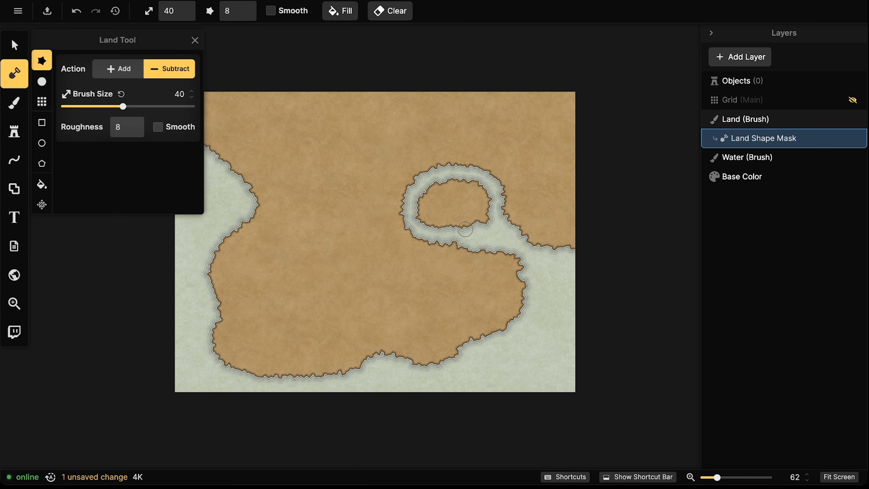
pyautogui.hotkey('ctrl', 'z')
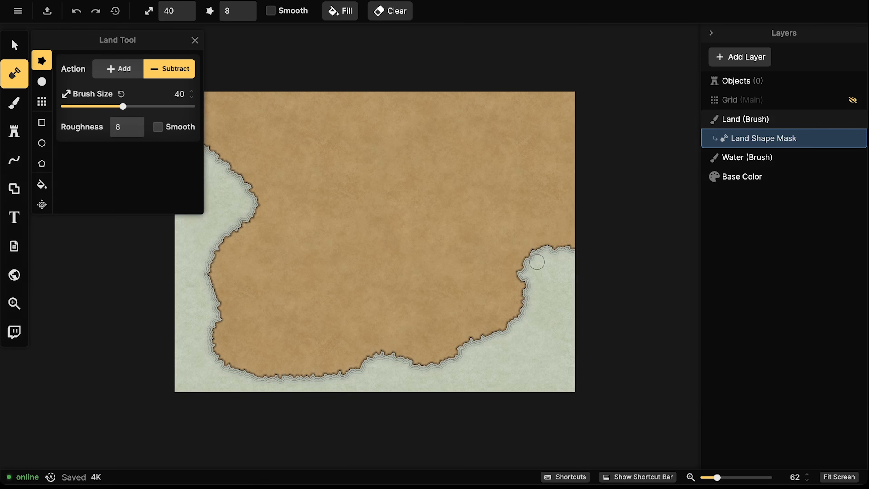
pyautogui.moveTo(519, 263)
pyautogui.mouseDown()
pyautogui.moveTo(462, 267)
pyautogui.moveTo(452, 253)
pyautogui.moveTo(460, 229)
pyautogui.moveTo(504, 207)
pyautogui.moveTo(524, 216)
pyautogui.moveTo(541, 250)
pyautogui.moveTo(510, 218)
pyautogui.moveTo(467, 252)
pyautogui.moveTo(554, 248)
pyautogui.moveTo(516, 246)
pyautogui.moveTo(518, 265)
pyautogui.mouseUp()
pyautogui.moveTo(523, 236)
pyautogui.mouseDown()
pyautogui.moveTo(531, 247)
pyautogui.moveTo(474, 273)
pyautogui.moveTo(443, 239)
pyautogui.moveTo(451, 236)
pyautogui.mouseUp()
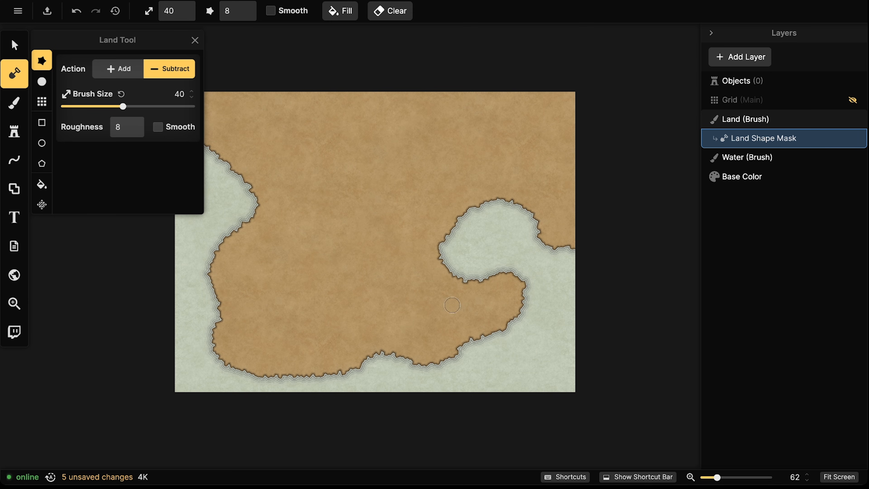
pyautogui.moveTo(494, 274)
pyautogui.mouseDown()
pyautogui.moveTo(467, 281)
pyautogui.moveTo(506, 263)
pyautogui.moveTo(468, 283)
pyautogui.moveTo(453, 259)
pyautogui.moveTo(446, 265)
pyautogui.moveTo(472, 244)
pyautogui.mouseUp()
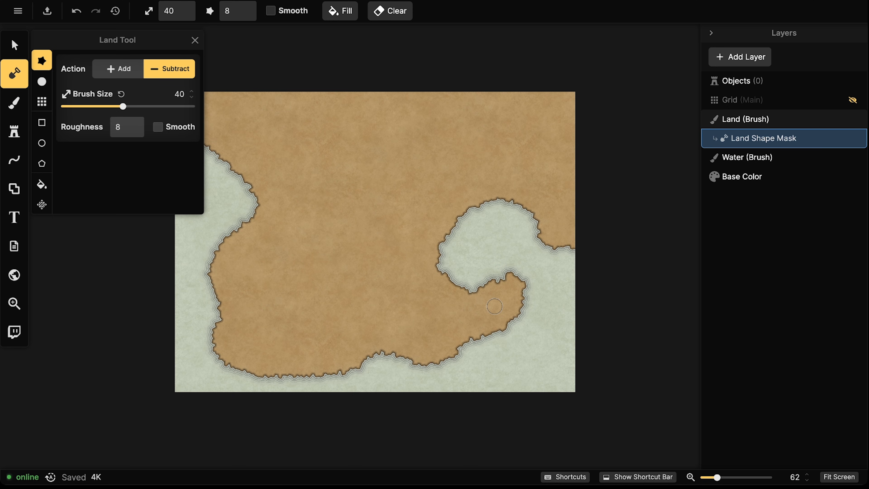
pyautogui.moveTo(122, 106); pyautogui.dragTo(115, 107)
# At Add size 10, dab an islet by the bay tip, then undo it
pyautogui.click(118, 69)
pyautogui.moveTo(115, 106); pyautogui.dragTo(86, 107)
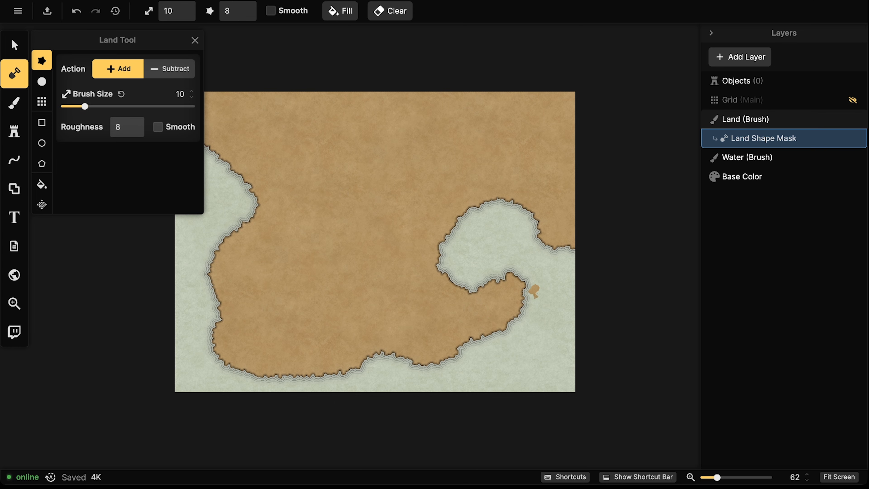
pyautogui.click(529, 274)
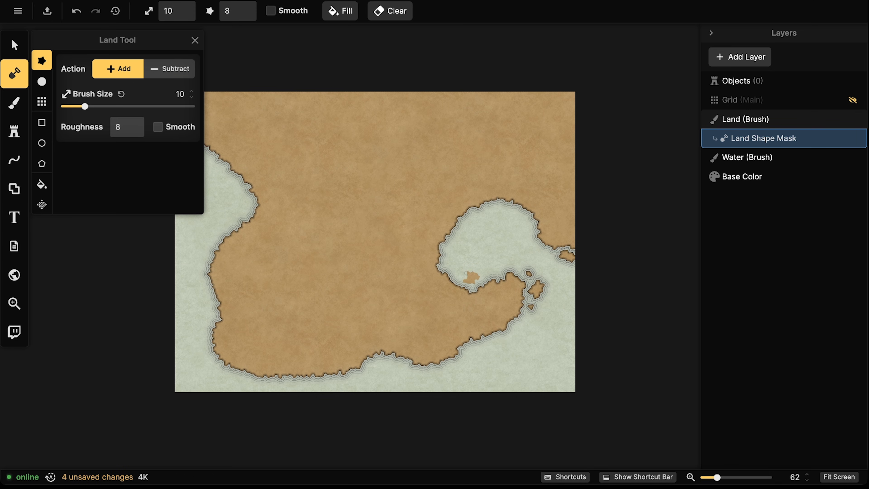
pyautogui.hotkey('ctrl', 'z')
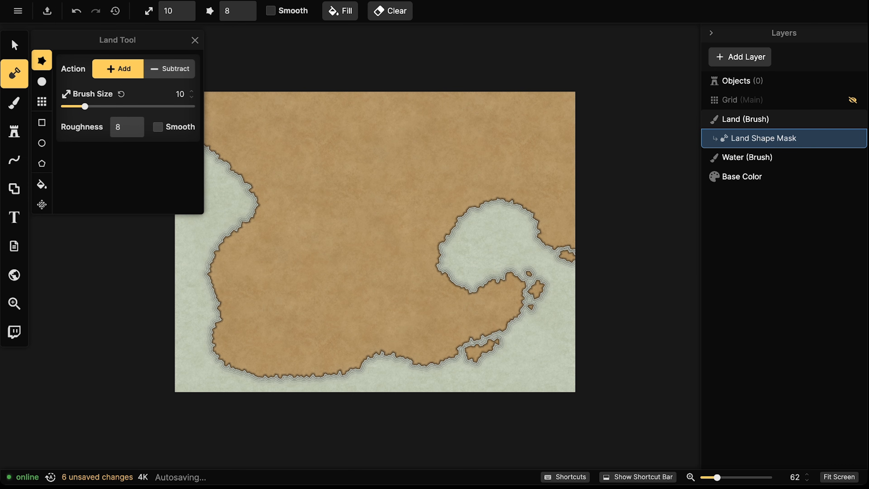
# Cut a ragged notch into the south coast in Subtract mode, then set size 14
pyautogui.click(169, 68)
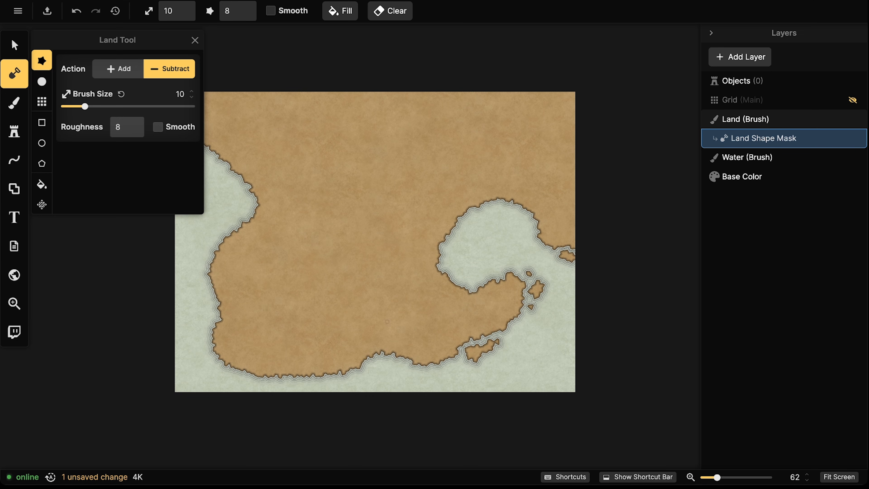
pyautogui.click(356, 364)
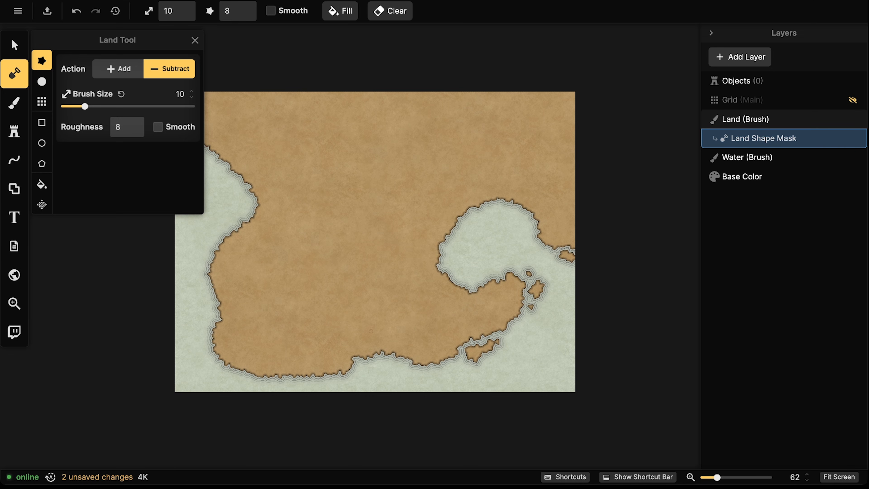
pyautogui.moveTo(358, 358)
pyautogui.mouseDown()
pyautogui.moveTo(358, 342)
pyautogui.moveTo(342, 349)
pyautogui.moveTo(354, 355)
pyautogui.moveTo(352, 343)
pyautogui.moveTo(419, 369)
pyautogui.mouseUp()
pyautogui.click(92, 106)
# Carve coves along the bottom shore, west coast, inner bay and a small south bay
pyautogui.moveTo(338, 376)
pyautogui.mouseDown()
pyautogui.moveTo(288, 378)
pyautogui.moveTo(294, 358)
pyautogui.moveTo(281, 378)
pyautogui.moveTo(266, 380)
pyautogui.moveTo(260, 368)
pyautogui.moveTo(231, 374)
pyautogui.moveTo(217, 356)
pyautogui.mouseUp()
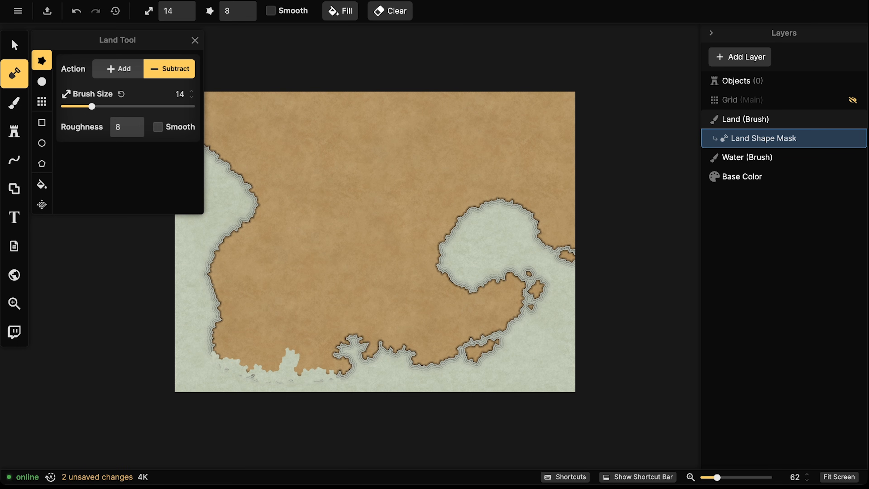
pyautogui.moveTo(202, 302)
pyautogui.mouseDown()
pyautogui.moveTo(203, 275)
pyautogui.moveTo(217, 238)
pyautogui.moveTo(234, 246)
pyautogui.moveTo(243, 185)
pyautogui.moveTo(225, 170)
pyautogui.moveTo(212, 132)
pyautogui.mouseUp()
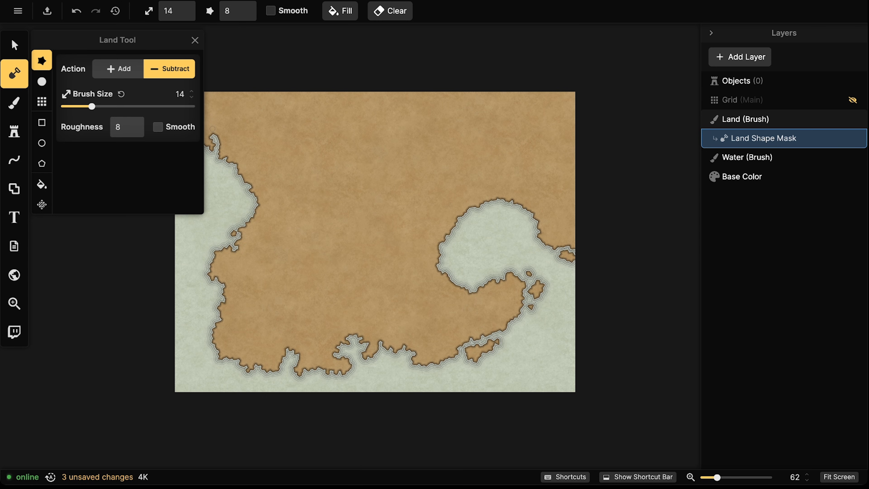
pyautogui.moveTo(460, 221); pyautogui.dragTo(475, 204)
pyautogui.moveTo(460, 226); pyautogui.dragTo(442, 240)
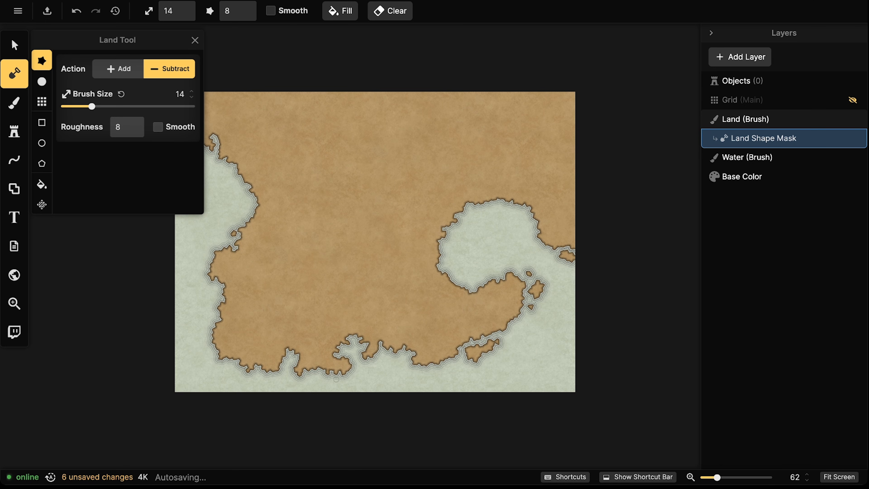
pyautogui.moveTo(291, 356)
pyautogui.mouseDown()
pyautogui.moveTo(283, 345)
pyautogui.moveTo(281, 369)
pyautogui.mouseUp()
pyautogui.click(341, 343)
# Add ragged land strips along the south coast toward the peninsula tip
pyautogui.click(130, 65)
pyautogui.moveTo(306, 370)
pyautogui.mouseDown()
pyautogui.moveTo(365, 376)
pyautogui.moveTo(347, 361)
pyautogui.moveTo(331, 368)
pyautogui.moveTo(341, 373)
pyautogui.moveTo(310, 361)
pyautogui.moveTo(338, 373)
pyautogui.moveTo(299, 383)
pyautogui.mouseUp()
pyautogui.moveTo(357, 379); pyautogui.dragTo(373, 371)
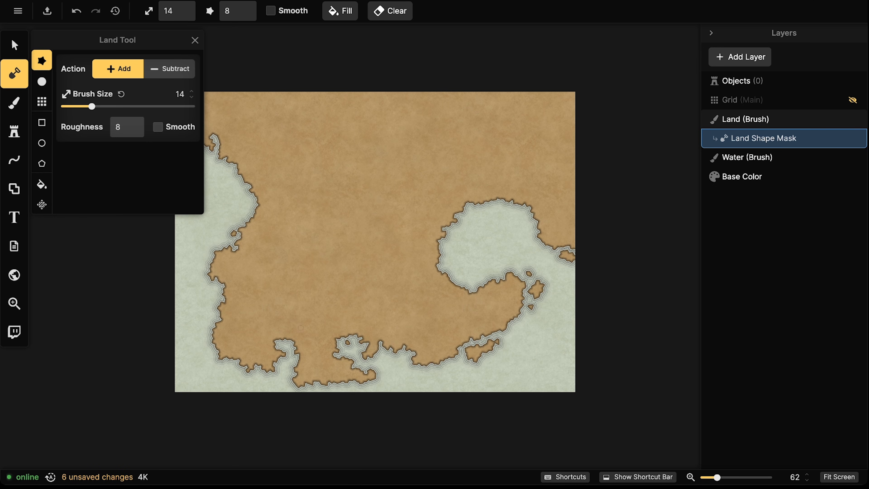
# Erase a small land patch on the west coast in Subtract mode
pyautogui.click(174, 69)
pyautogui.moveTo(234, 240)
pyautogui.mouseDown()
pyautogui.moveTo(244, 239)
pyautogui.moveTo(238, 227)
pyautogui.moveTo(258, 234)
pyautogui.moveTo(253, 246)
pyautogui.moveTo(256, 202)
pyautogui.moveTo(243, 185)
pyautogui.moveTo(253, 171)
pyautogui.moveTo(244, 179)
pyautogui.mouseUp()
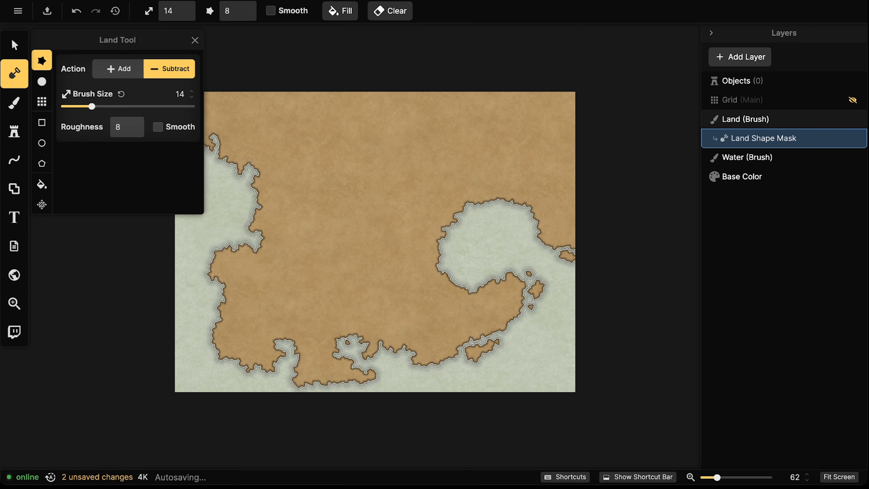
pyautogui.moveTo(252, 212); pyautogui.dragTo(344, 194)
# Add small land pieces along the left coast and into the western water
pyautogui.click(135, 66)
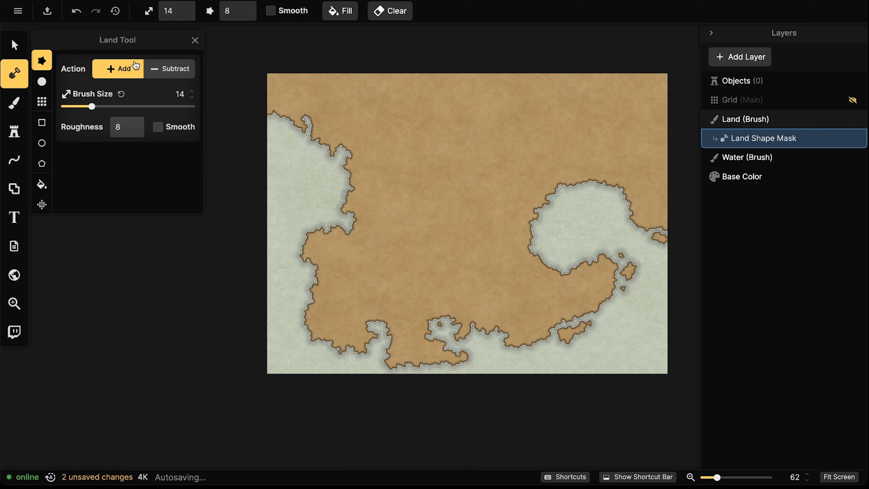
pyautogui.moveTo(307, 236)
pyautogui.mouseDown()
pyautogui.moveTo(282, 245)
pyautogui.moveTo(300, 243)
pyautogui.mouseUp()
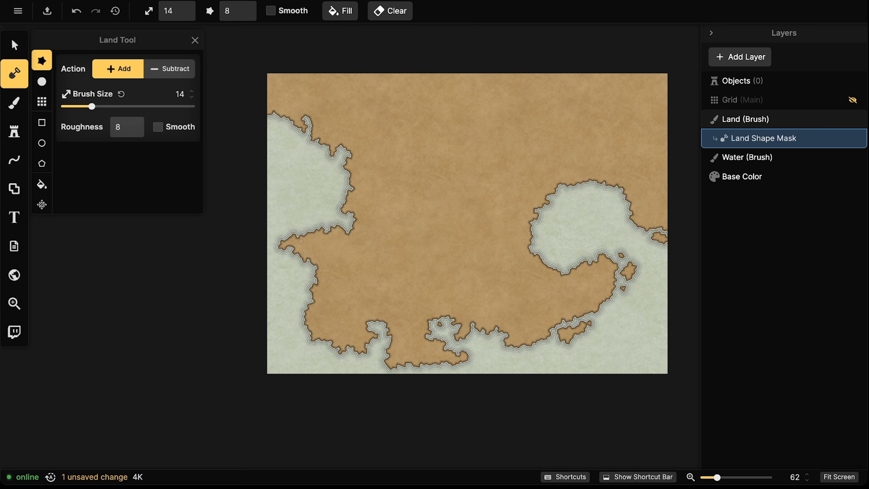
pyautogui.moveTo(305, 227)
pyautogui.mouseDown()
pyautogui.moveTo(302, 213)
pyautogui.moveTo(320, 230)
pyautogui.moveTo(301, 235)
pyautogui.moveTo(323, 219)
pyautogui.moveTo(329, 227)
pyautogui.moveTo(327, 212)
pyautogui.moveTo(322, 236)
pyautogui.moveTo(287, 222)
pyautogui.moveTo(292, 230)
pyautogui.moveTo(277, 231)
pyautogui.mouseUp()
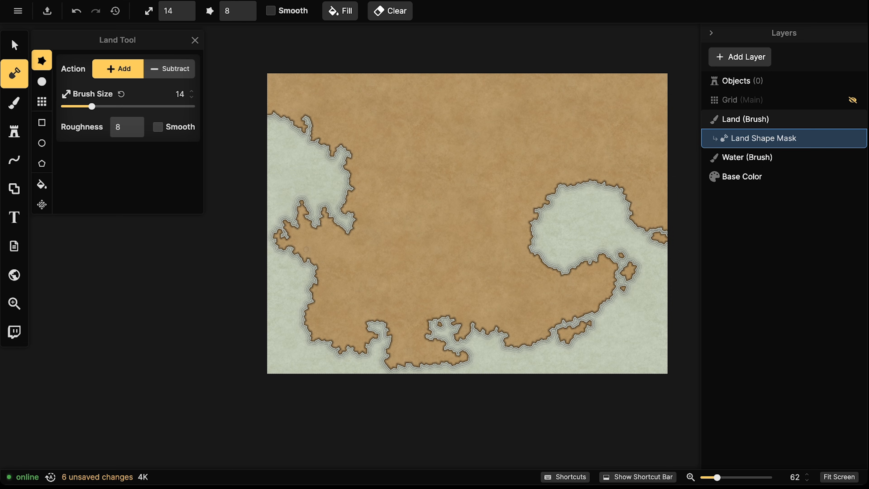
pyautogui.click(347, 234)
pyautogui.moveTo(325, 138)
pyautogui.mouseDown()
pyautogui.moveTo(310, 153)
pyautogui.moveTo(331, 153)
pyautogui.moveTo(311, 163)
pyautogui.moveTo(315, 172)
pyautogui.moveTo(316, 159)
pyautogui.moveTo(330, 162)
pyautogui.mouseUp()
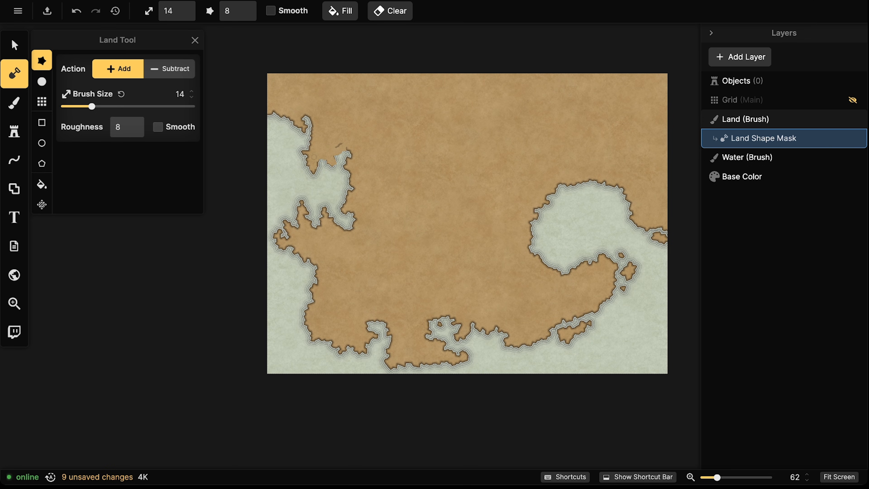
pyautogui.moveTo(305, 160)
pyautogui.mouseDown()
pyautogui.moveTo(294, 167)
pyautogui.moveTo(309, 169)
pyautogui.mouseUp()
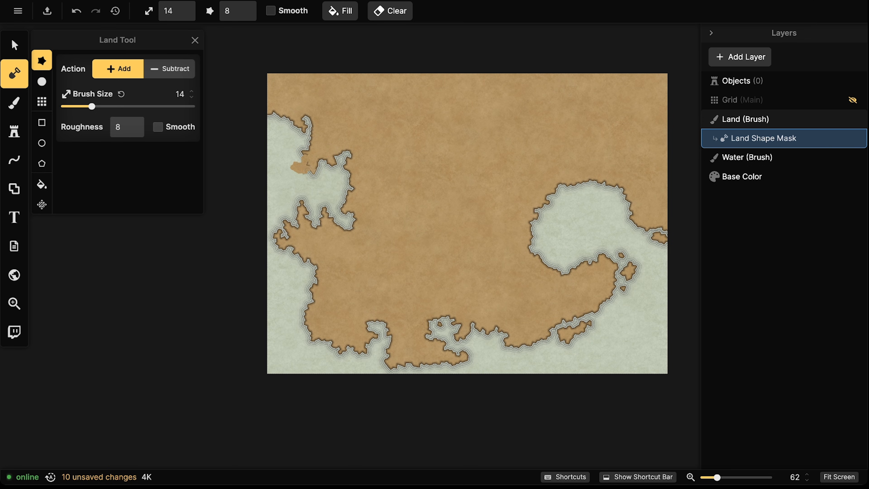
pyautogui.click(290, 167)
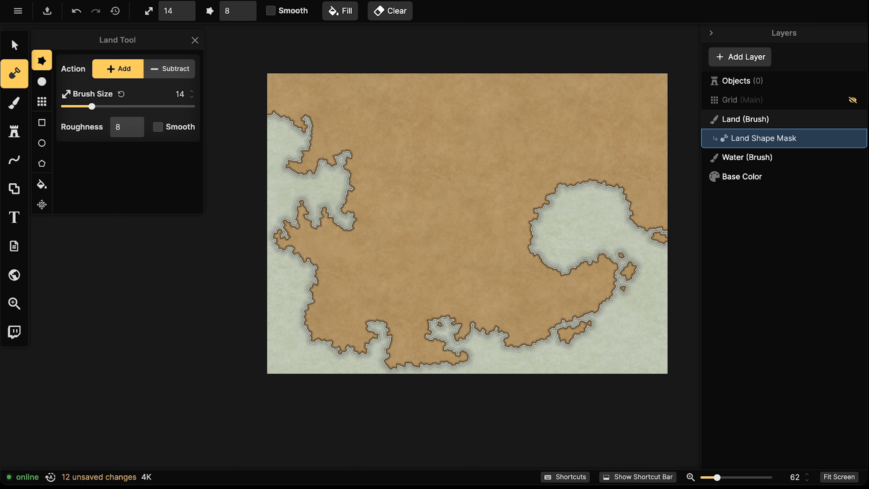
# Carve a winding water inlet into the northwest coast, finishing with notches at size 10
pyautogui.click(170, 68)
pyautogui.moveTo(346, 181)
pyautogui.mouseDown()
pyautogui.moveTo(370, 181)
pyautogui.moveTo(354, 189)
pyautogui.moveTo(371, 195)
pyautogui.moveTo(367, 204)
pyautogui.moveTo(372, 185)
pyautogui.mouseUp()
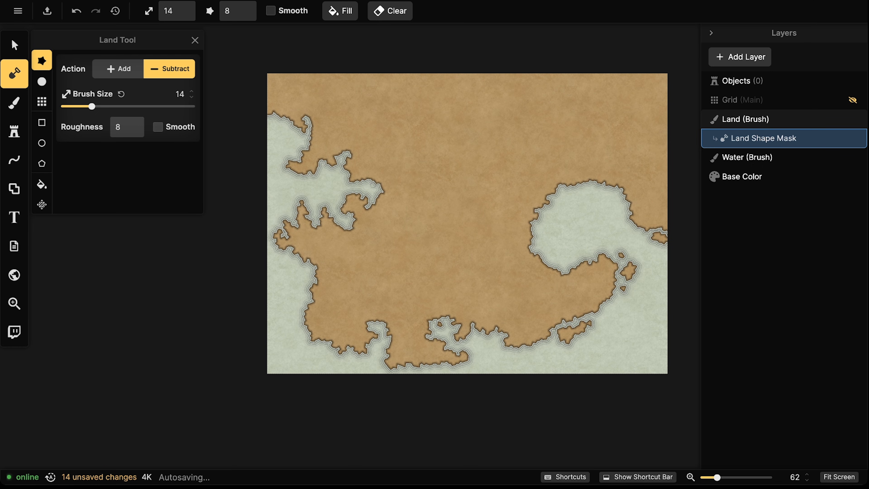
pyautogui.moveTo(371, 183)
pyautogui.mouseDown()
pyautogui.moveTo(398, 172)
pyautogui.moveTo(410, 187)
pyautogui.moveTo(402, 205)
pyautogui.moveTo(366, 206)
pyautogui.moveTo(387, 181)
pyautogui.moveTo(386, 195)
pyautogui.moveTo(397, 187)
pyautogui.moveTo(388, 194)
pyautogui.moveTo(400, 197)
pyautogui.moveTo(404, 183)
pyautogui.moveTo(394, 177)
pyautogui.moveTo(370, 204)
pyautogui.mouseUp()
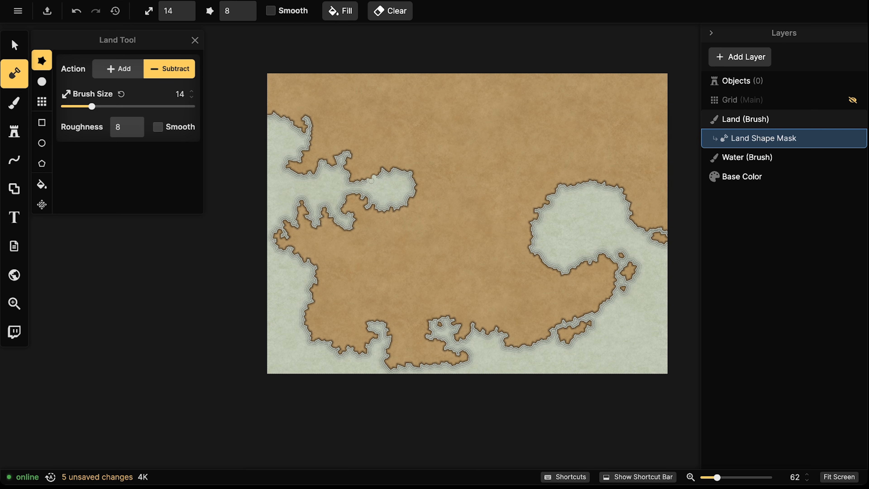
pyautogui.moveTo(344, 224)
pyautogui.mouseDown()
pyautogui.moveTo(341, 246)
pyautogui.moveTo(351, 233)
pyautogui.mouseUp()
pyautogui.moveTo(92, 107); pyautogui.dragTo(85, 107)
pyautogui.moveTo(397, 207)
pyautogui.mouseDown()
pyautogui.moveTo(404, 225)
pyautogui.moveTo(417, 168)
pyautogui.mouseUp()
pyautogui.click(389, 167)
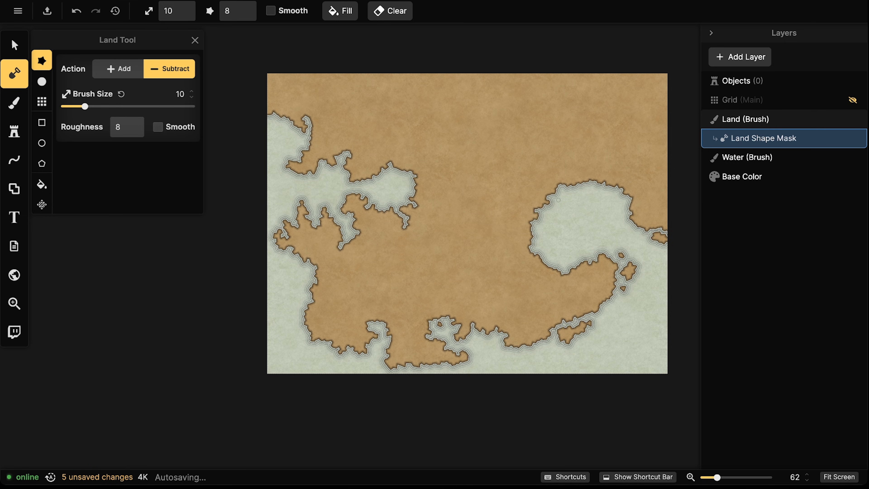
# Add land along the southern coast and small islands off the southeast and eastern bay
pyautogui.click(127, 71)
pyautogui.moveTo(543, 341)
pyautogui.mouseDown()
pyautogui.moveTo(525, 344)
pyautogui.moveTo(545, 362)
pyautogui.moveTo(560, 363)
pyautogui.moveTo(548, 348)
pyautogui.moveTo(564, 356)
pyautogui.moveTo(576, 369)
pyautogui.mouseUp()
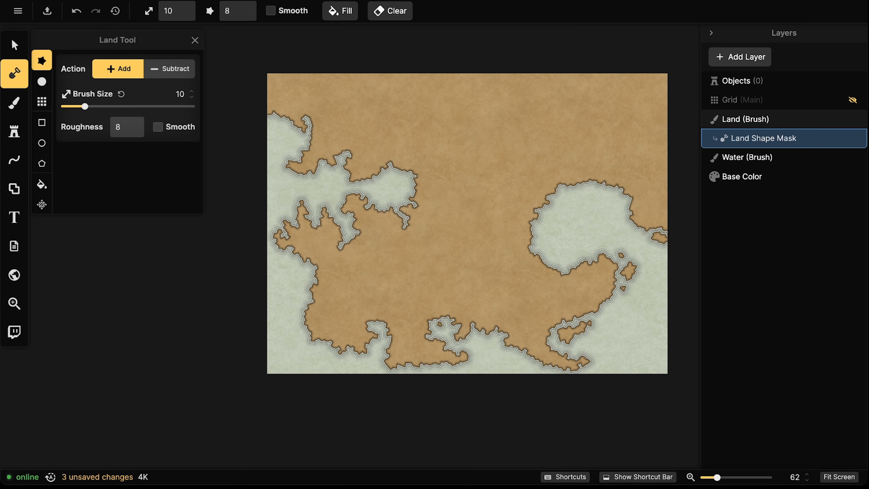
pyautogui.moveTo(602, 358)
pyautogui.mouseDown()
pyautogui.moveTo(612, 364)
pyautogui.moveTo(632, 350)
pyautogui.mouseUp()
pyautogui.click(640, 345)
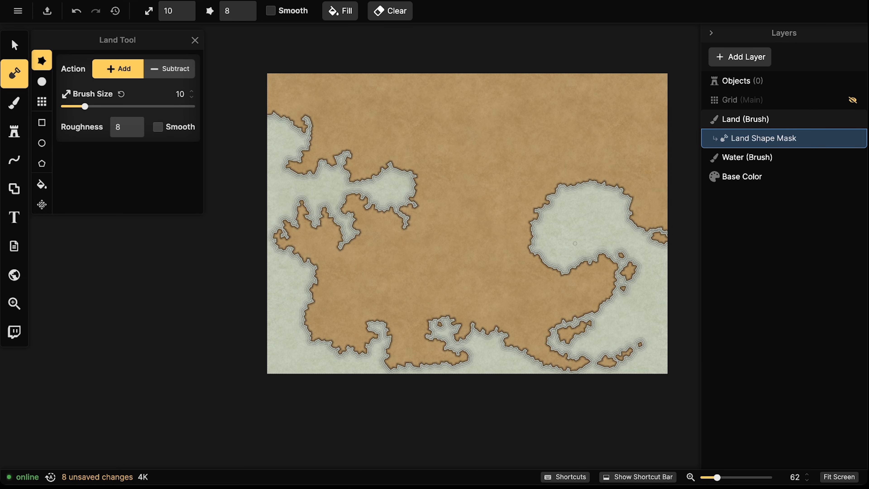
pyautogui.moveTo(569, 273)
pyautogui.mouseDown()
pyautogui.moveTo(561, 274)
pyautogui.moveTo(619, 254)
pyautogui.mouseUp()
pyautogui.click(626, 247)
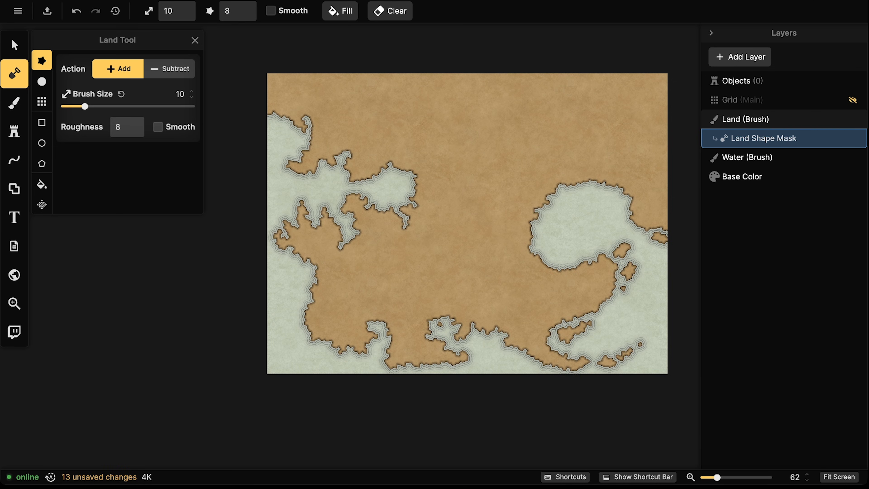
# Carve away part of the eastern bay's coastline and notch its southern shore
pyautogui.click(160, 62)
pyautogui.moveTo(591, 267)
pyautogui.mouseDown()
pyautogui.moveTo(588, 260)
pyautogui.moveTo(575, 271)
pyautogui.moveTo(549, 266)
pyautogui.mouseUp()
pyautogui.moveTo(605, 299)
pyautogui.mouseDown()
pyautogui.moveTo(575, 319)
pyautogui.moveTo(569, 313)
pyautogui.mouseUp()
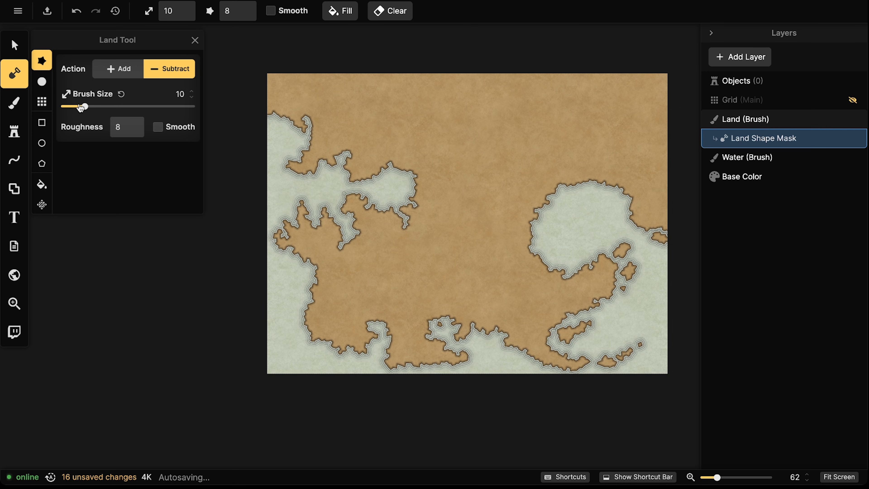
# Nick tiny size-1 notches into the north, west, south and east coasts, then open the Parchment World textures
pyautogui.moveTo(84, 106); pyautogui.dragTo(81, 99)
pyautogui.moveTo(389, 167); pyautogui.dragTo(403, 154)
pyautogui.moveTo(80, 106); pyautogui.dragTo(62, 107)
pyautogui.moveTo(398, 160)
pyautogui.mouseDown()
pyautogui.moveTo(386, 167)
pyautogui.moveTo(399, 147)
pyautogui.moveTo(376, 141)
pyautogui.moveTo(375, 130)
pyautogui.moveTo(393, 133)
pyautogui.moveTo(395, 116)
pyautogui.moveTo(429, 151)
pyautogui.mouseUp()
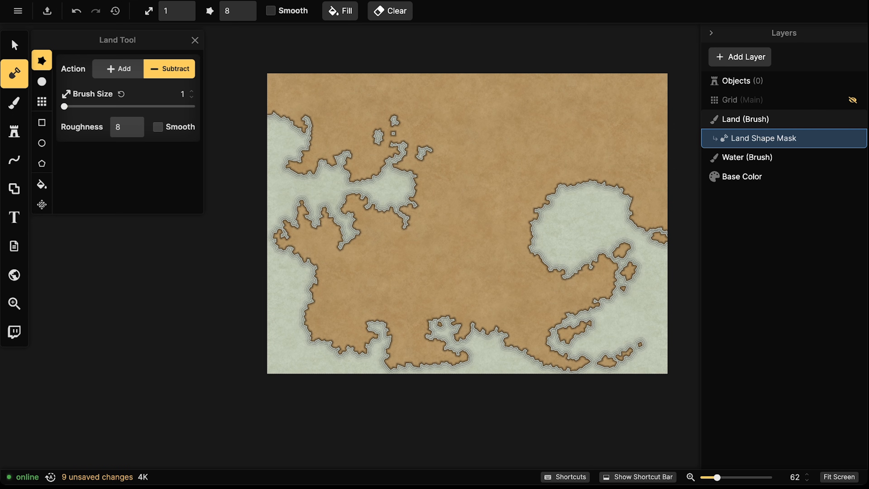
pyautogui.moveTo(346, 242); pyautogui.dragTo(360, 245)
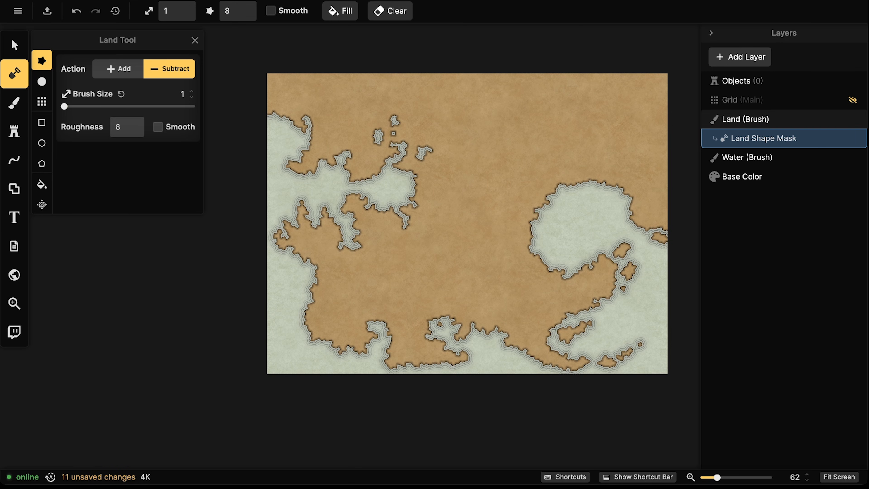
pyautogui.moveTo(382, 323)
pyautogui.mouseDown()
pyautogui.moveTo(390, 306)
pyautogui.moveTo(395, 319)
pyautogui.moveTo(385, 308)
pyautogui.moveTo(376, 312)
pyautogui.mouseUp()
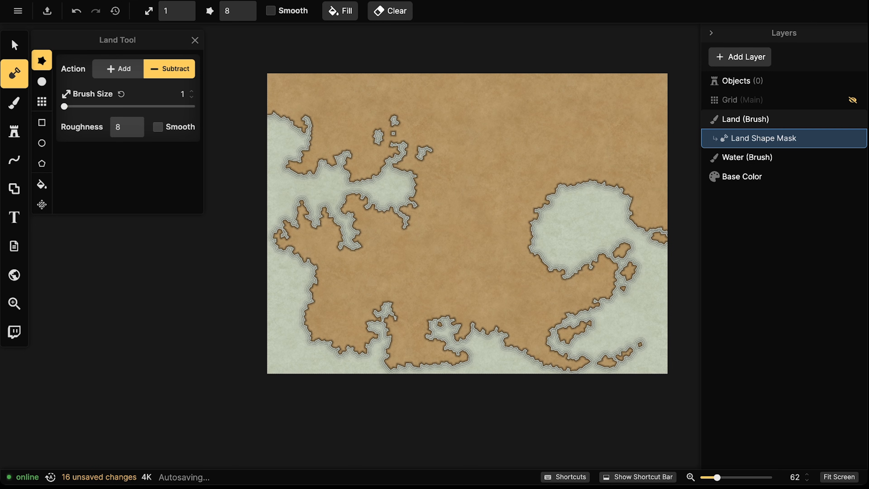
pyautogui.moveTo(608, 188)
pyautogui.mouseDown()
pyautogui.moveTo(613, 180)
pyautogui.moveTo(627, 198)
pyautogui.moveTo(577, 181)
pyautogui.moveTo(590, 176)
pyautogui.moveTo(581, 173)
pyautogui.mouseUp()
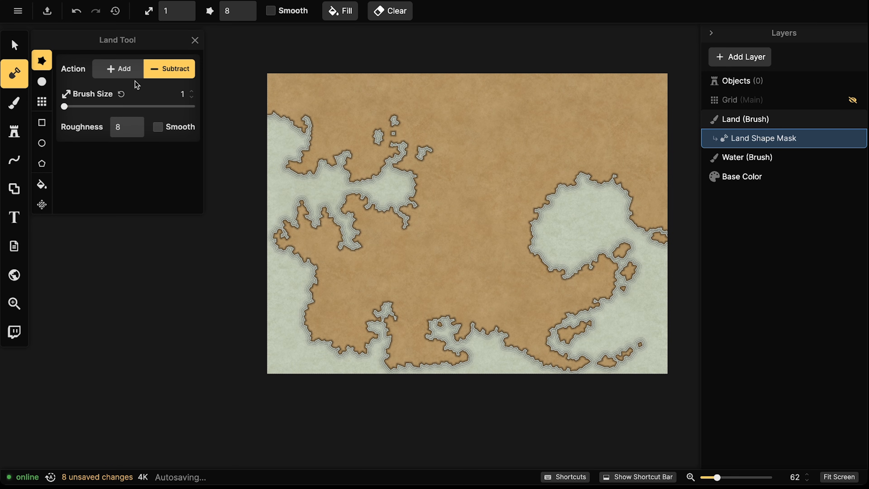
pyautogui.click(14, 102)
pyautogui.click(142, 241)
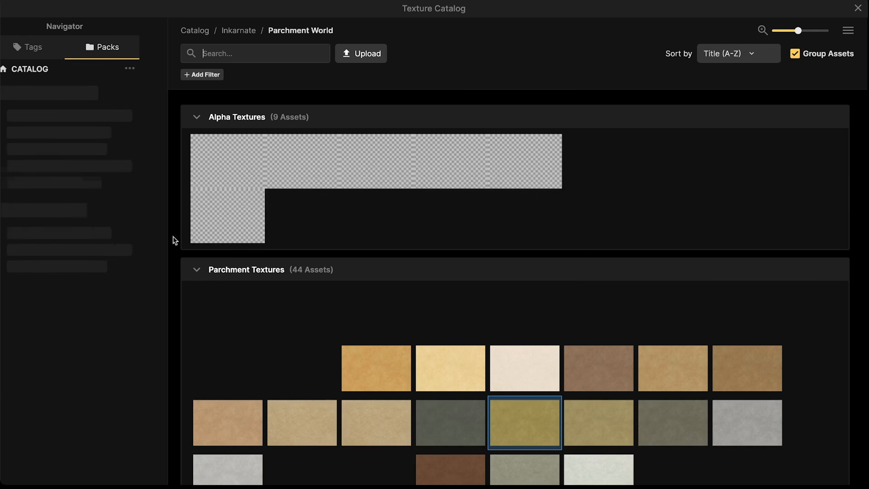
# Paint the Land layer with the light parchment texture at brush size 200
pyautogui.click(497, 361)
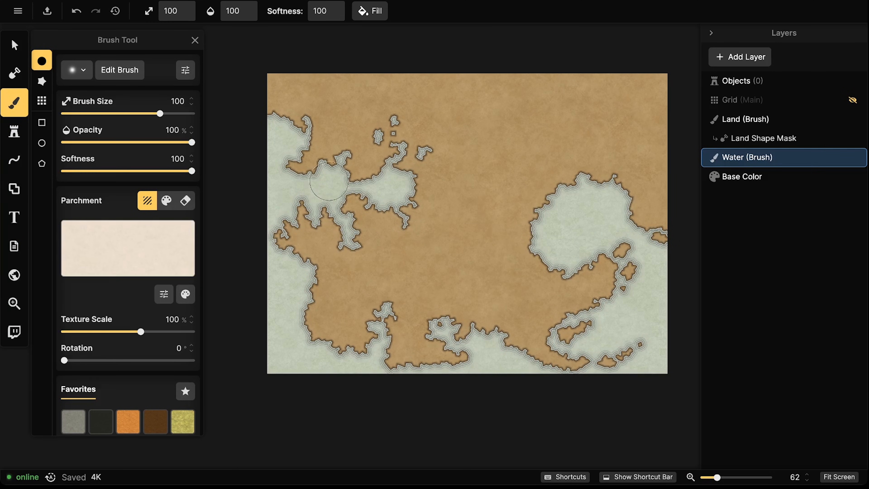
pyautogui.press(']')
pyautogui.press(']')
pyautogui.press(']')
pyautogui.press(']')
pyautogui.press(']')
pyautogui.press(']')
pyautogui.press(']')
pyautogui.press(']')
pyautogui.press(']')
pyautogui.press(']')
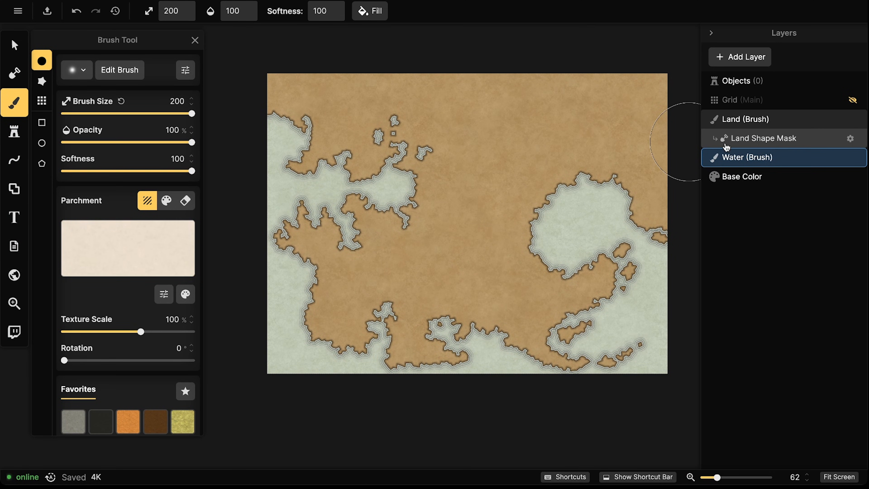
pyautogui.click(735, 138)
pyautogui.click(735, 118)
pyautogui.moveTo(355, 99)
pyautogui.mouseDown()
pyautogui.moveTo(233, 91)
pyautogui.moveTo(359, 151)
pyautogui.moveTo(445, 213)
pyautogui.moveTo(501, 274)
pyautogui.moveTo(407, 311)
pyautogui.moveTo(551, 338)
pyautogui.moveTo(613, 171)
pyautogui.moveTo(576, 55)
pyautogui.mouseUp()
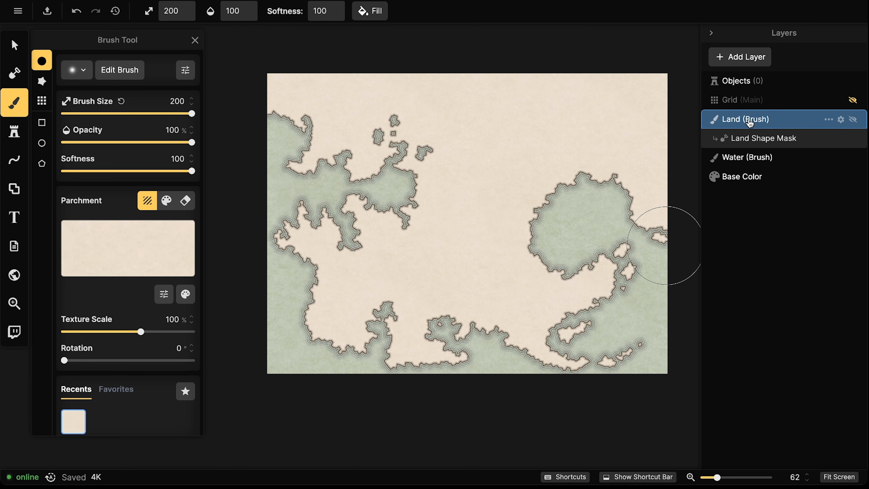
# Add Brush Layer 3, delete it again, and reselect the Land Shape Mask
pyautogui.click(749, 58)
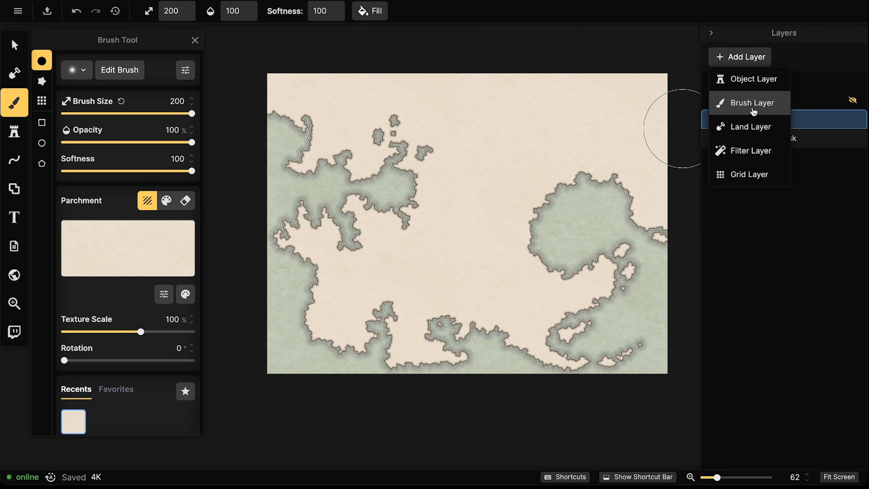
pyautogui.click(742, 112)
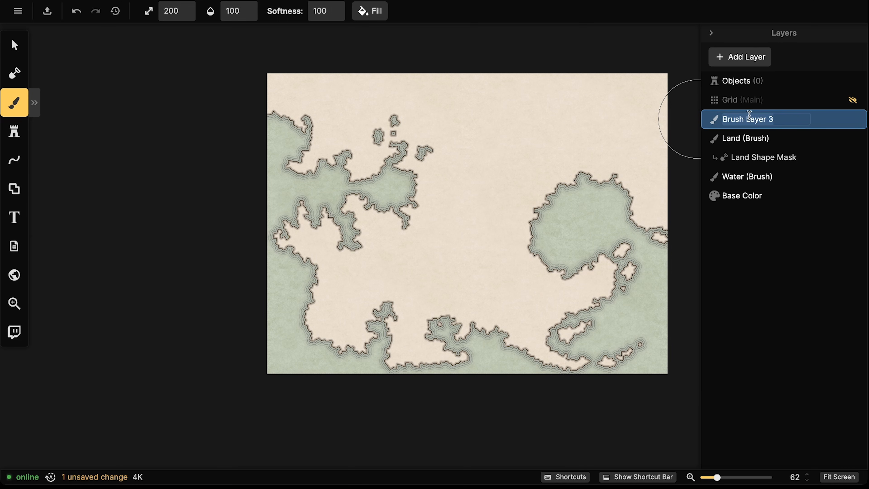
pyautogui.click(716, 119)
pyautogui.rightClick(715, 119)
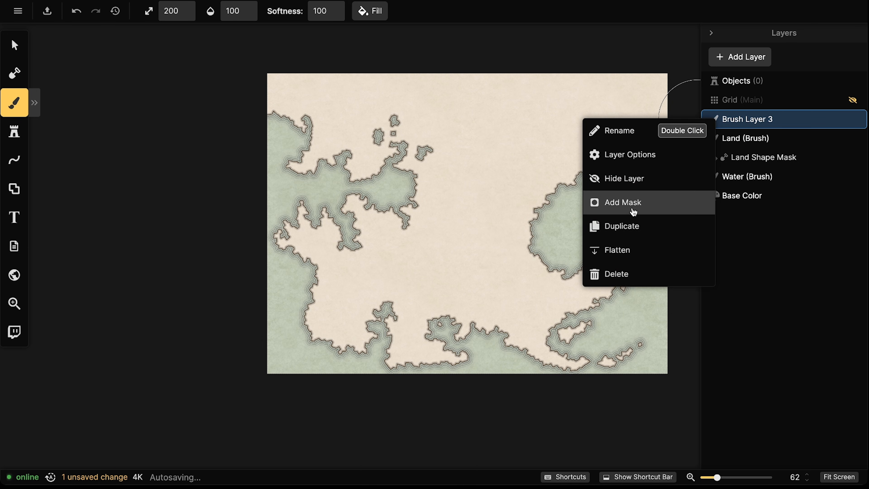
pyautogui.click(540, 44)
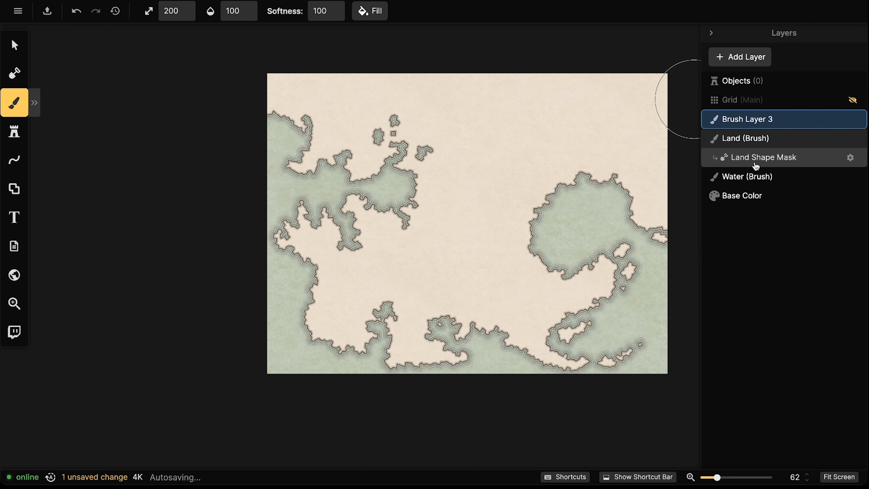
pyautogui.rightClick(749, 119)
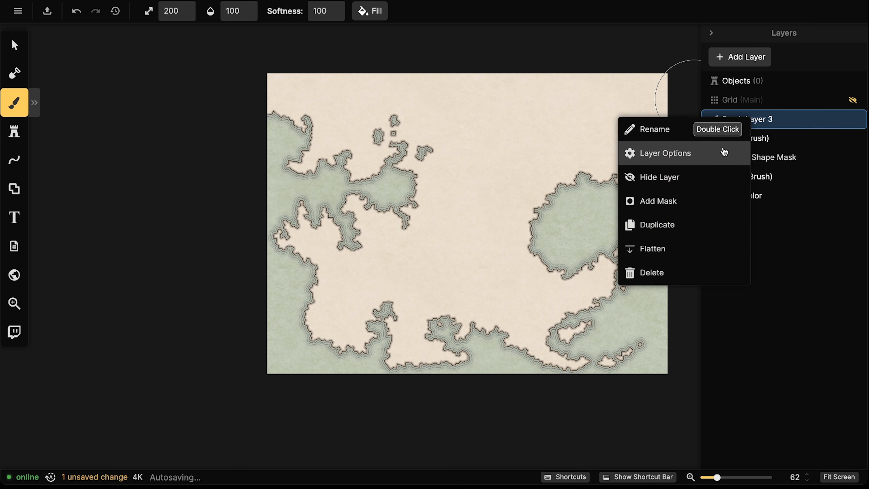
pyautogui.click(659, 272)
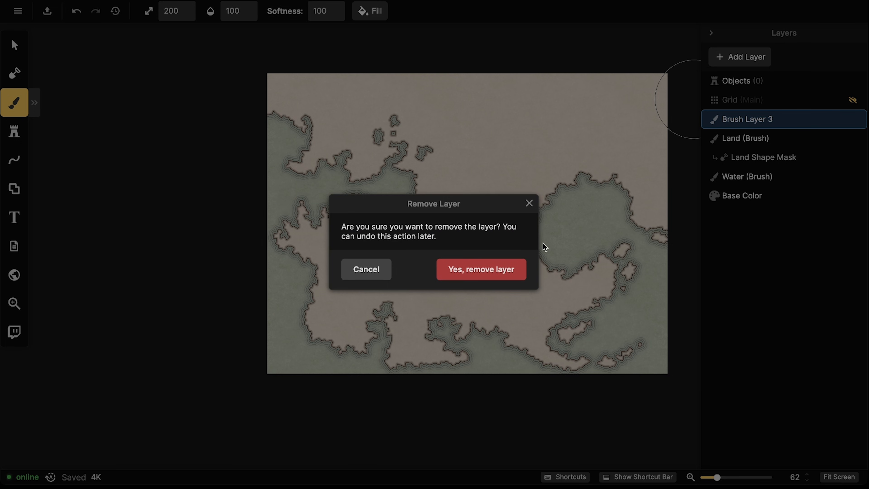
pyautogui.click(516, 270)
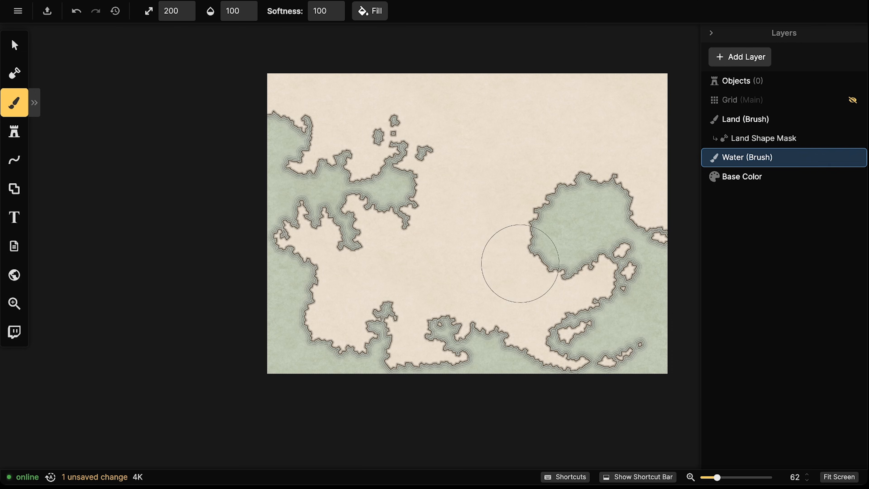
pyautogui.click(746, 120)
pyautogui.click(747, 138)
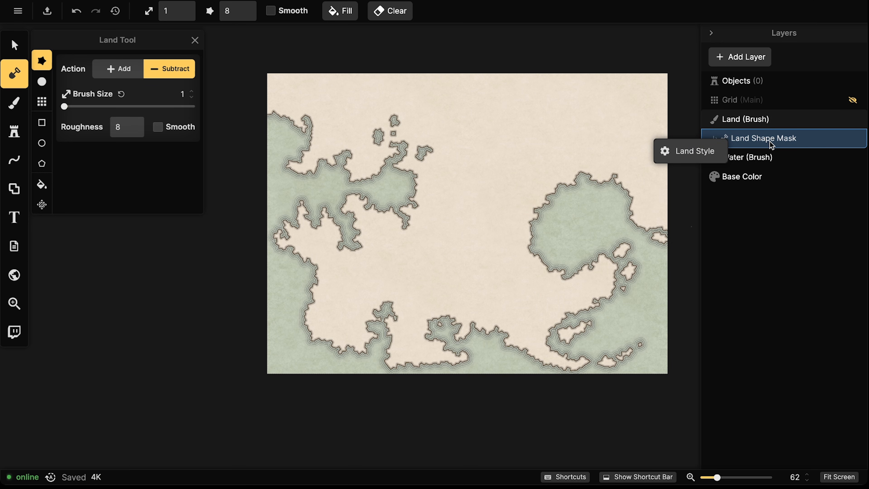
# Remove the ripple lines around the coast in the land style settings
pyautogui.click(685, 154)
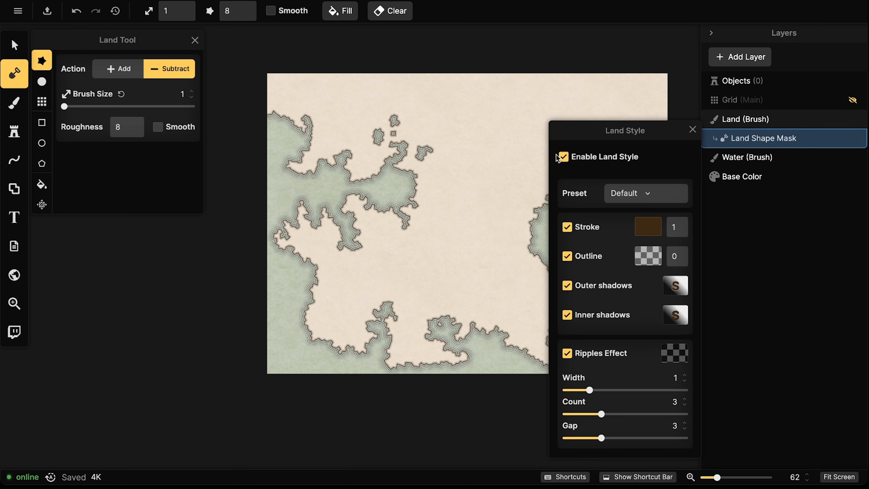
pyautogui.click(563, 155)
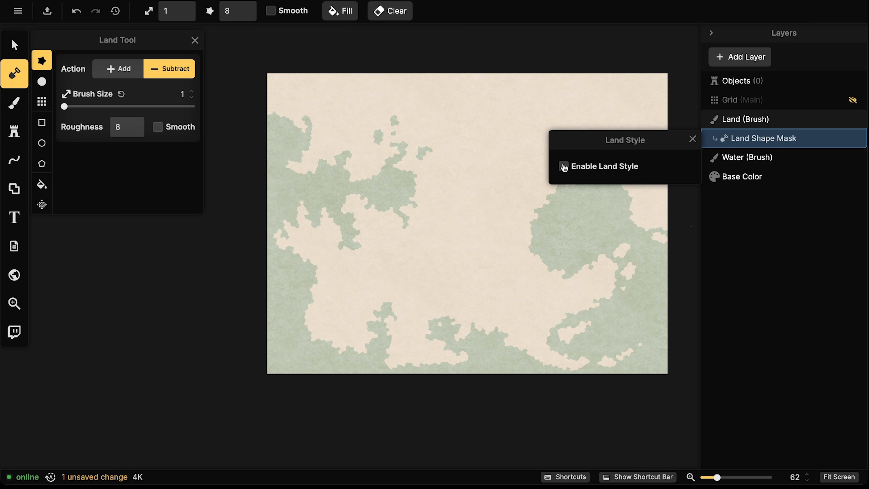
pyautogui.click(564, 167)
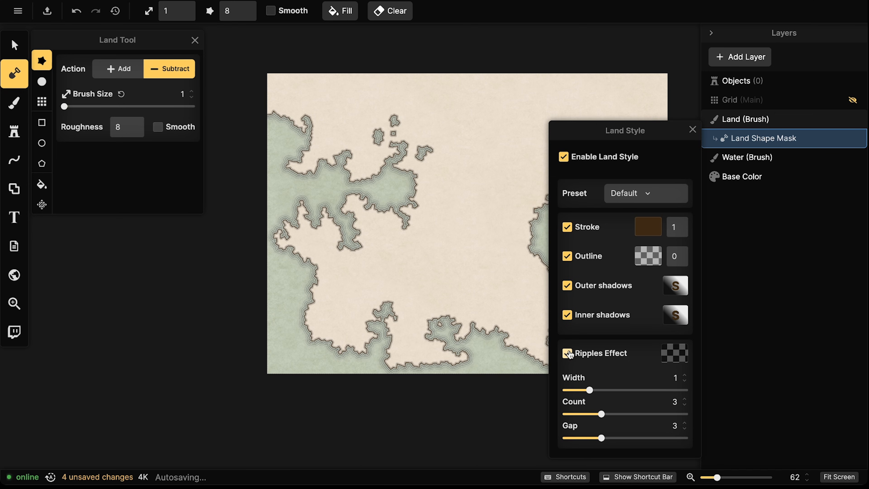
pyautogui.click(568, 353)
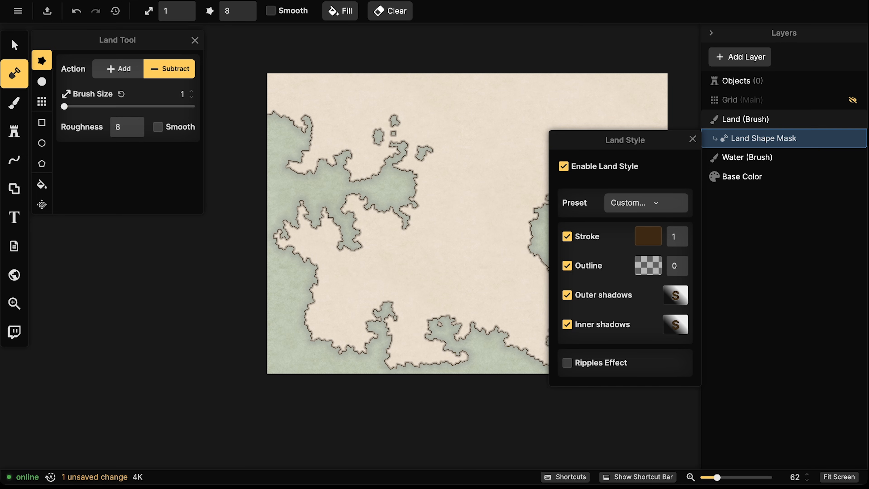
# Make the outer shadow black with intensity 36%
pyautogui.click(674, 296)
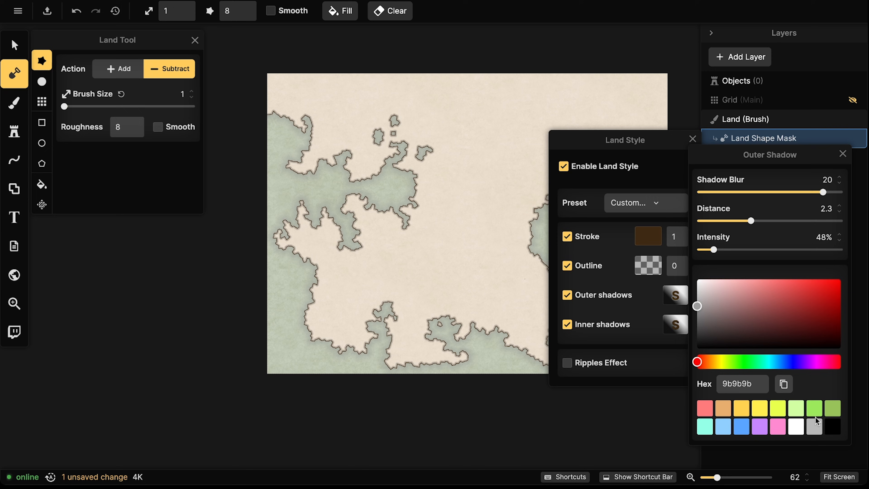
pyautogui.click(832, 425)
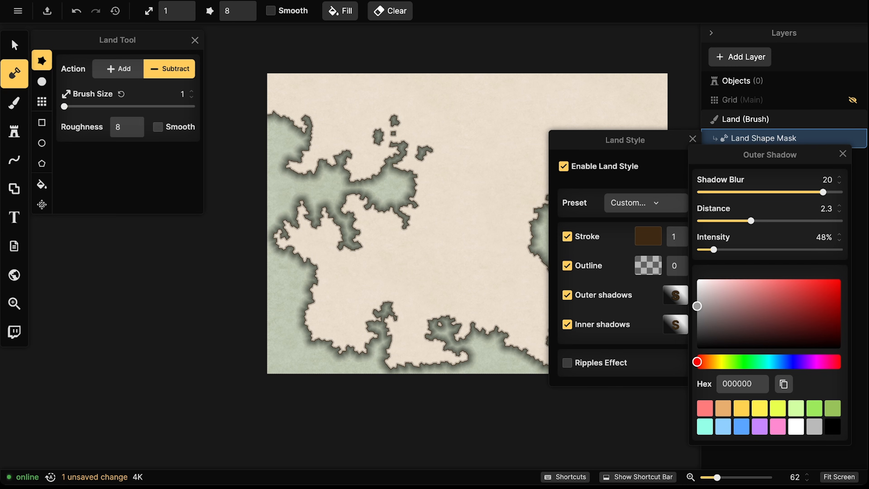
pyautogui.moveTo(714, 251); pyautogui.dragTo(705, 251)
pyautogui.click(840, 241)
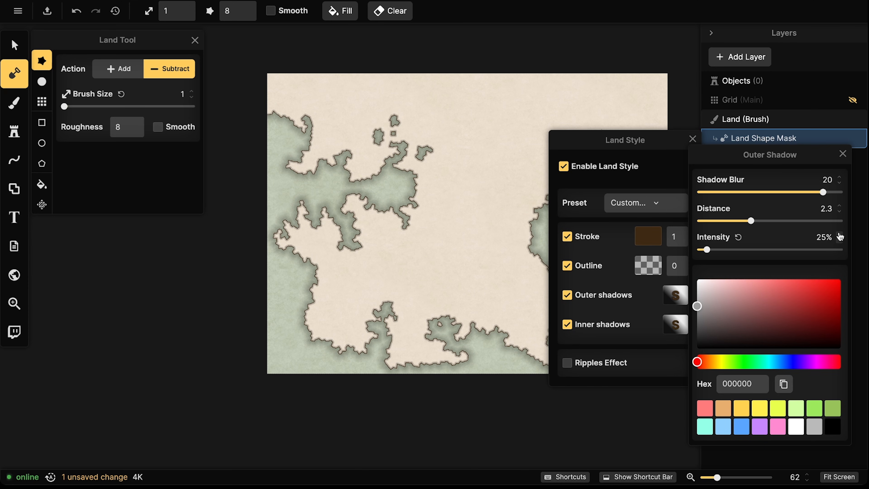
pyautogui.click(840, 235)
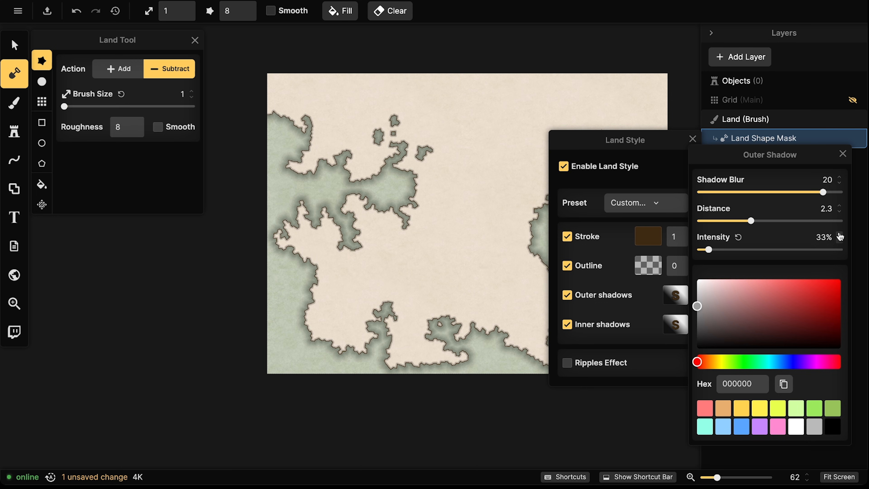
pyautogui.click(840, 235)
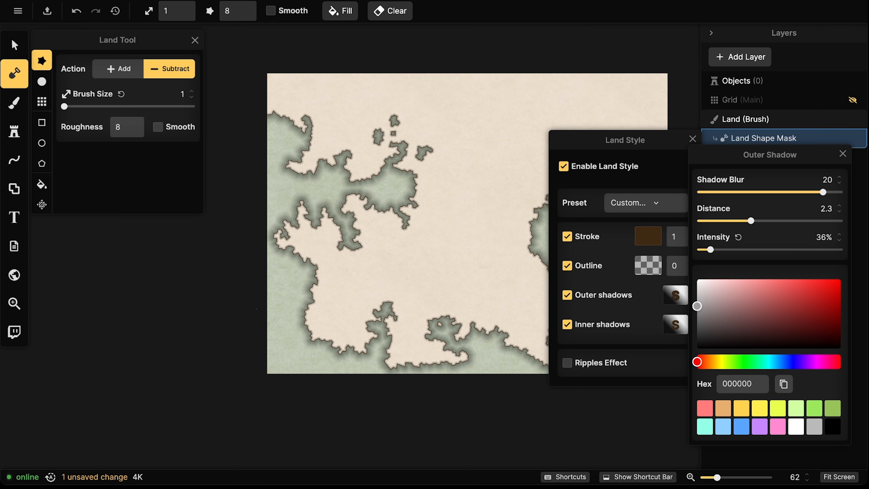
pyautogui.click(676, 295)
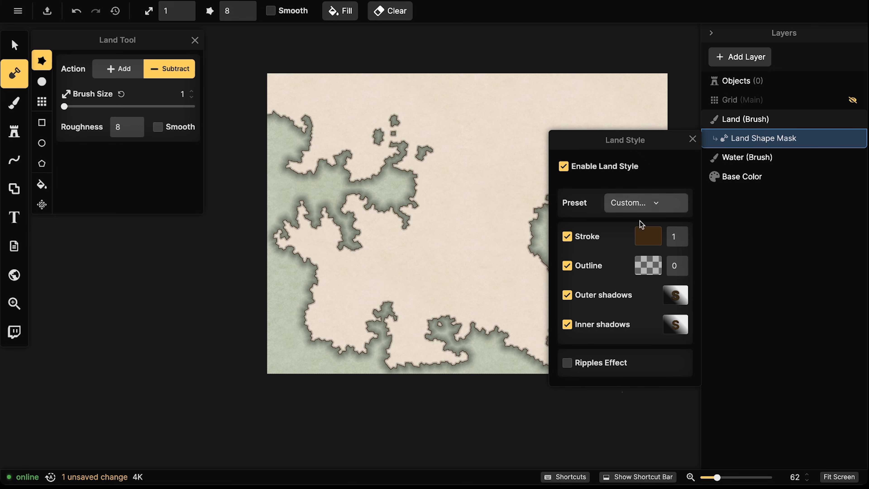
# Try a white outer shadow, then set the inner shadow colour back to black
pyautogui.click(668, 296)
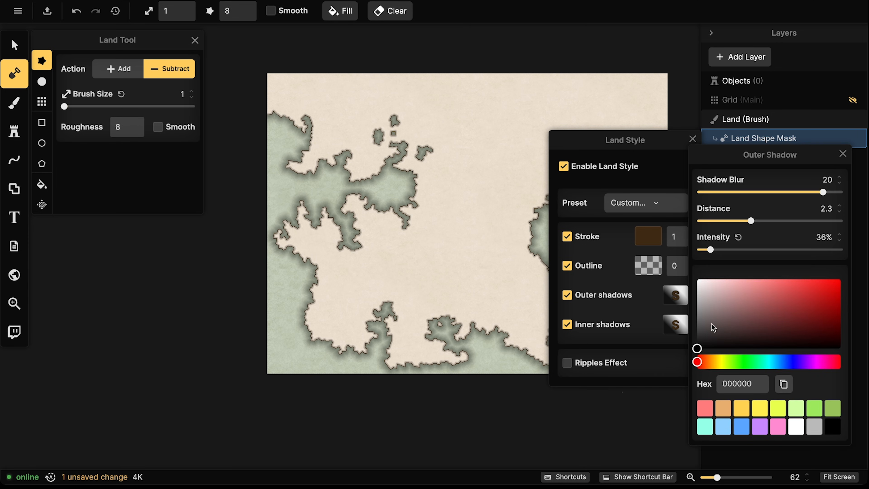
pyautogui.click(798, 429)
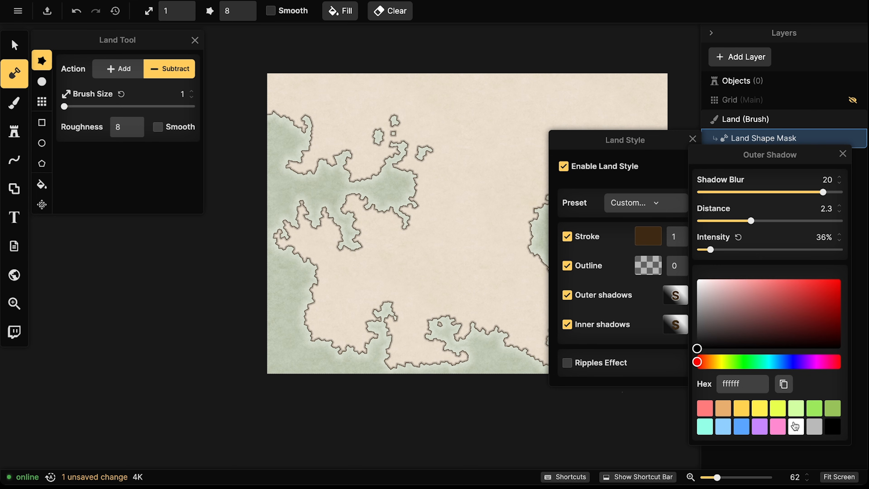
pyautogui.click(645, 293)
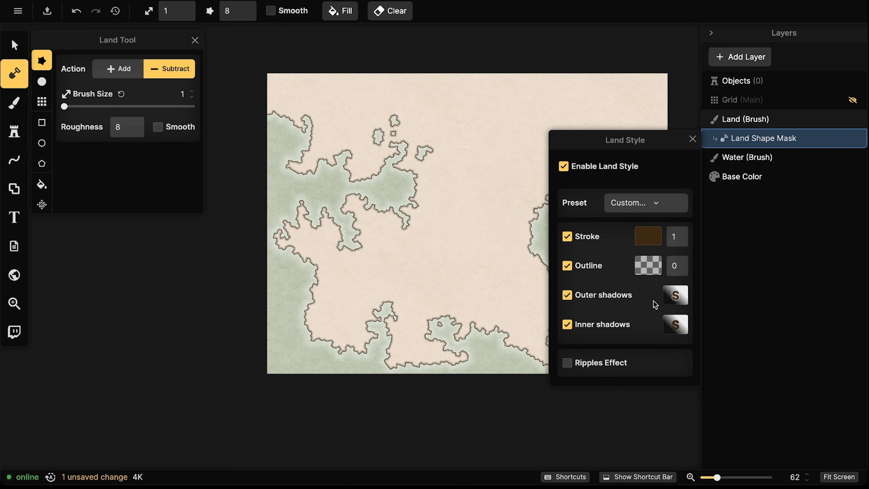
pyautogui.click(675, 326)
pyautogui.click(697, 356)
pyautogui.moveTo(690, 361); pyautogui.dragTo(685, 365)
pyautogui.click(667, 327)
pyautogui.click(675, 295)
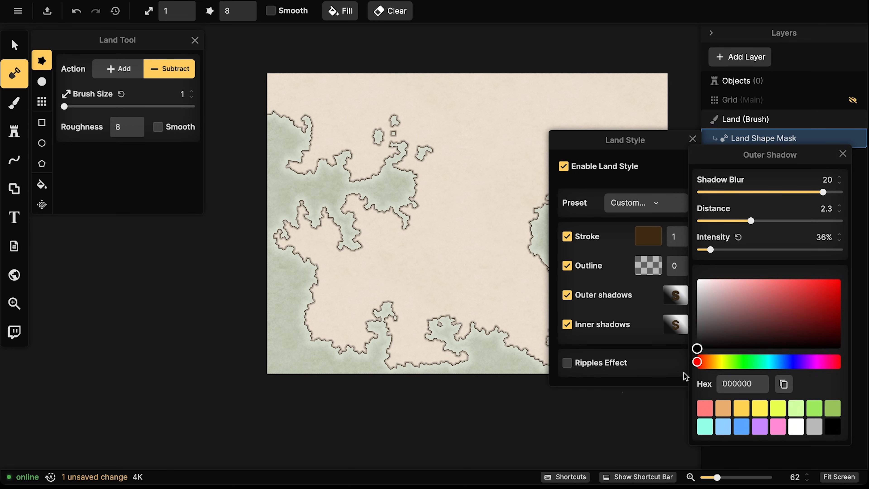
# Set the inner shadow to white (ffffff) with 88% intensity and 4.2 blur
pyautogui.click(673, 327)
pyautogui.moveTo(700, 356); pyautogui.dragTo(697, 291)
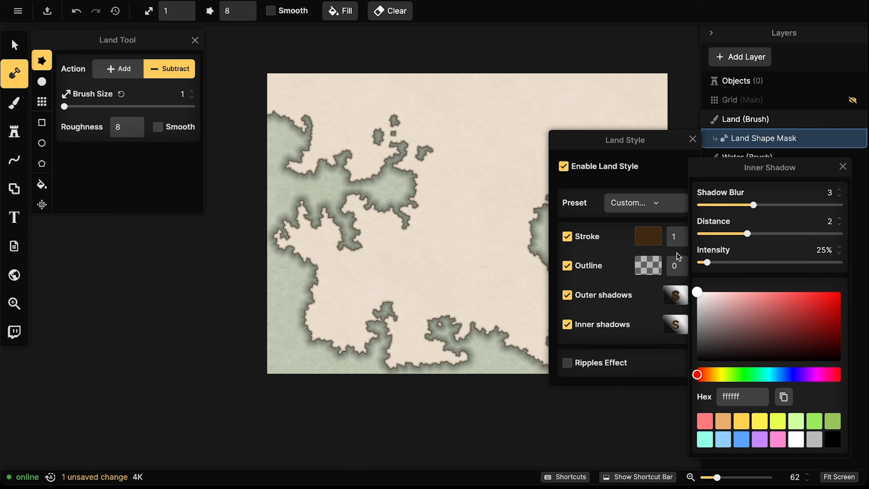
pyautogui.click(720, 263)
pyautogui.moveTo(721, 262); pyautogui.dragTo(724, 262)
pyautogui.moveTo(754, 205); pyautogui.dragTo(765, 206)
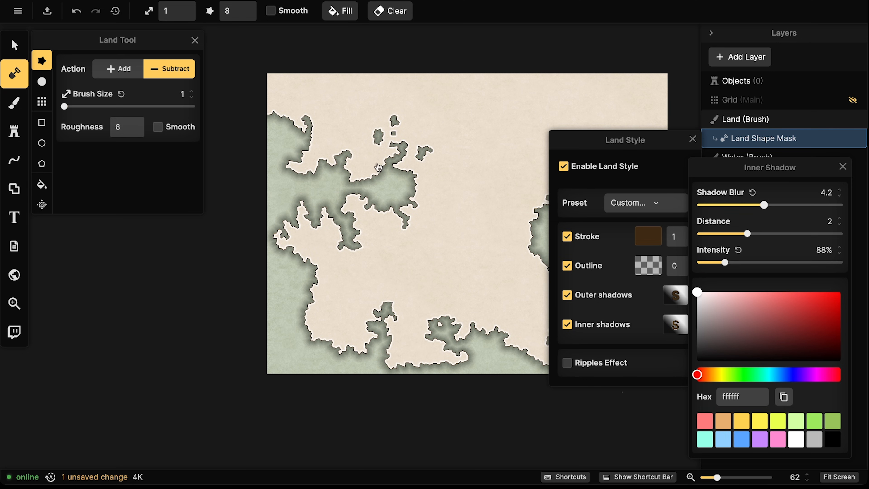
# Zoom and pan along the coastline to inspect the new white glow
pyautogui.scroll(3, 318, 164)
pyautogui.scroll(5, 315, 149)
pyautogui.moveTo(315, 150); pyautogui.dragTo(312, 275)
pyautogui.scroll(4, 356, 277)
pyautogui.moveTo(452, 270); pyautogui.dragTo(297, 234)
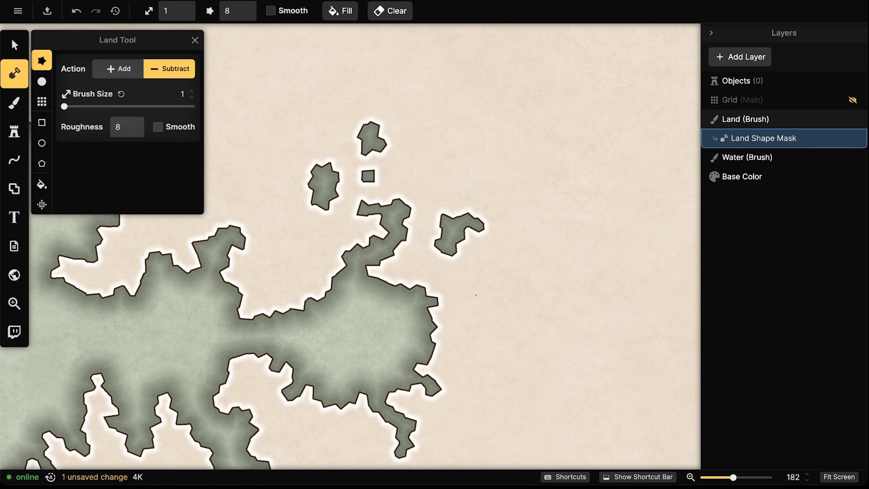
pyautogui.scroll(-6, 369, 226)
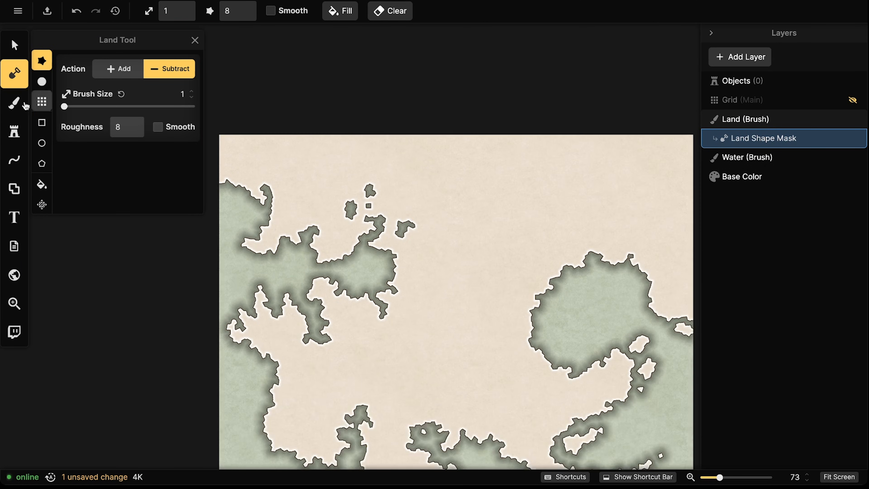
# Paint the land with the Beige Land parchment texture from the Texture Catalog using the land Brush
pyautogui.click(14, 103)
pyautogui.click(127, 247)
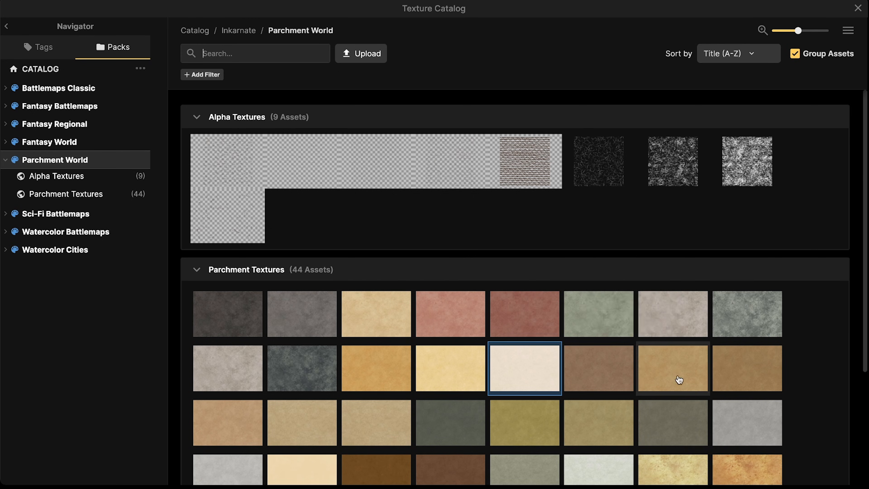
pyautogui.scroll(-5, 642, 381)
pyautogui.click(297, 275)
pyautogui.scroll(-3, 328, 214)
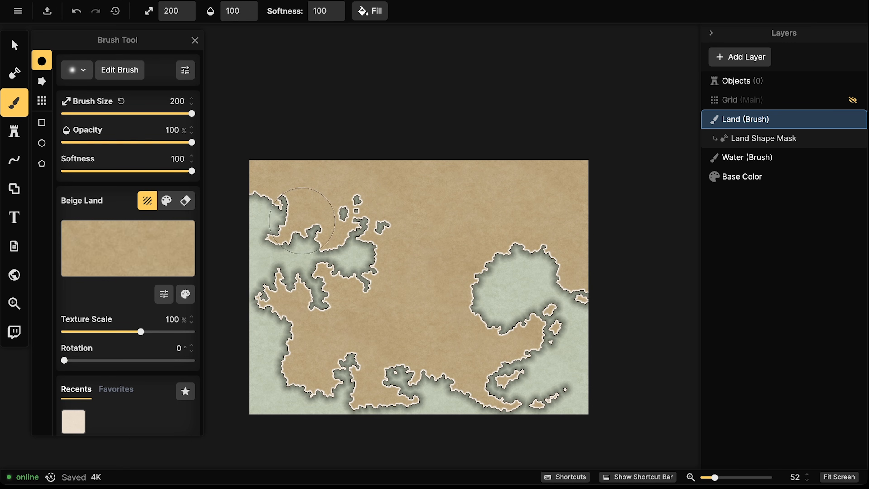
# Switch to the Select tool and zoom and pan around to inspect the textured coastline
pyautogui.click(18, 56)
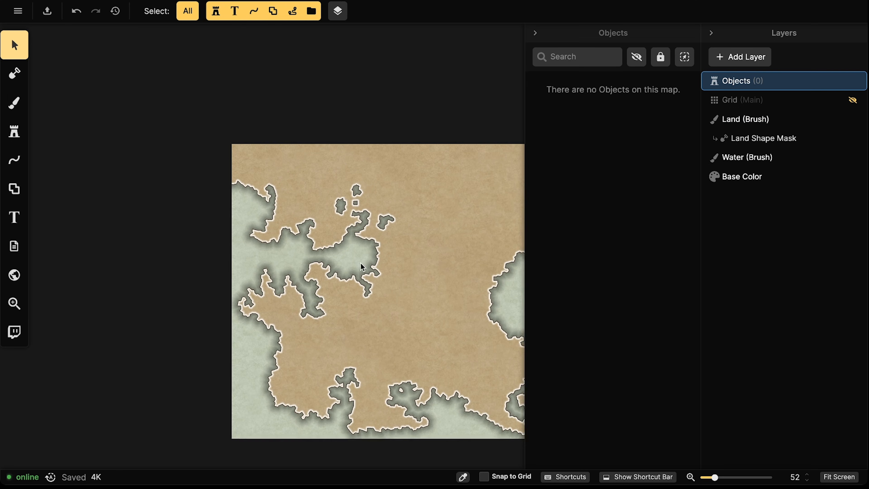
pyautogui.scroll(5, 361, 263)
pyautogui.moveTo(381, 264); pyautogui.dragTo(346, 239)
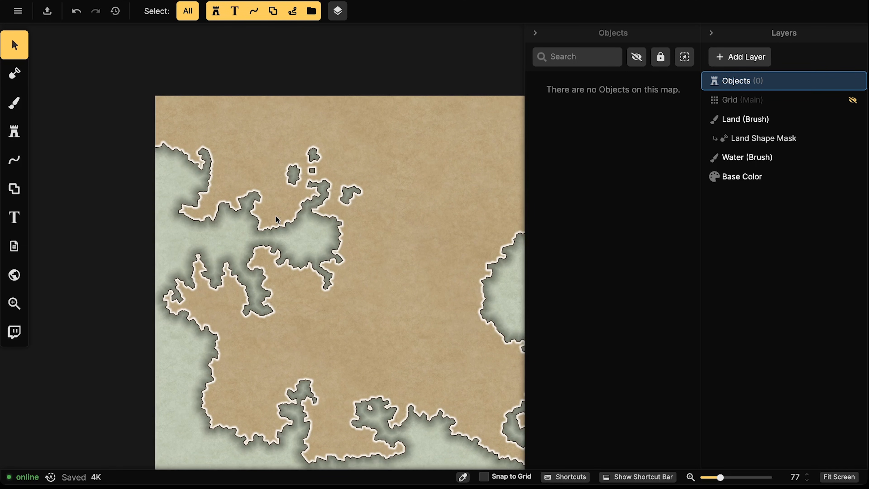
pyautogui.scroll(2, 262, 220)
pyautogui.scroll(5, 262, 222)
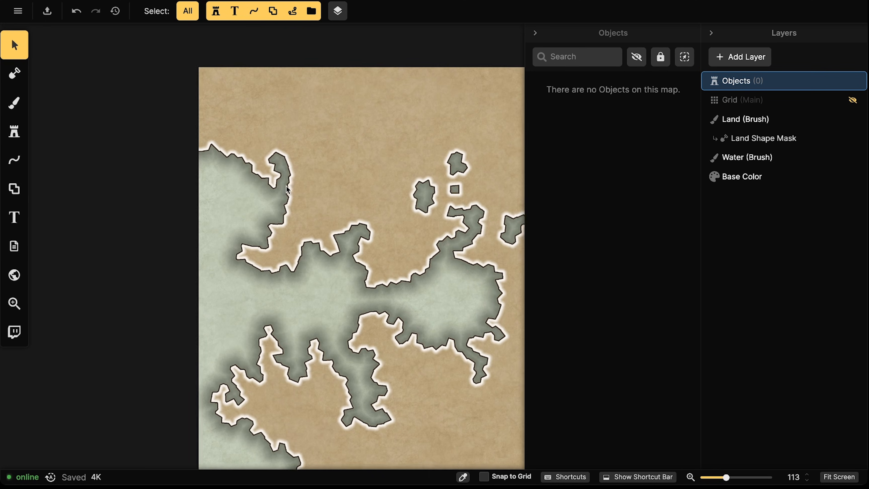
pyautogui.scroll(3, 253, 239)
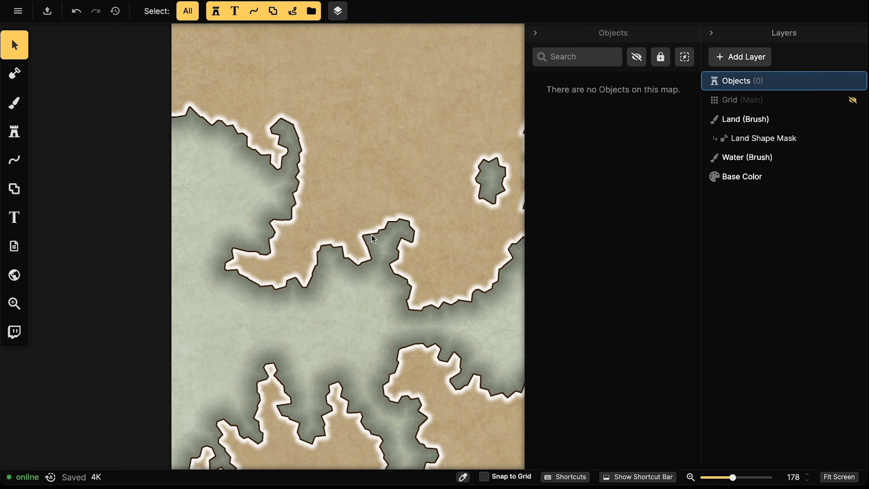
pyautogui.moveTo(290, 172); pyautogui.dragTo(288, 215)
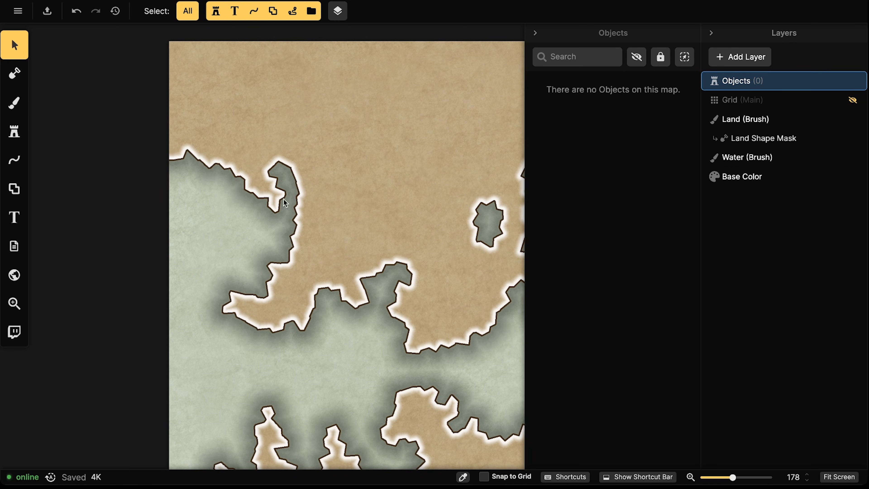
pyautogui.scroll(-5, 284, 197)
pyautogui.scroll(-3, 256, 178)
pyautogui.moveTo(337, 203); pyautogui.dragTo(189, 171)
pyautogui.scroll(-3, 280, 212)
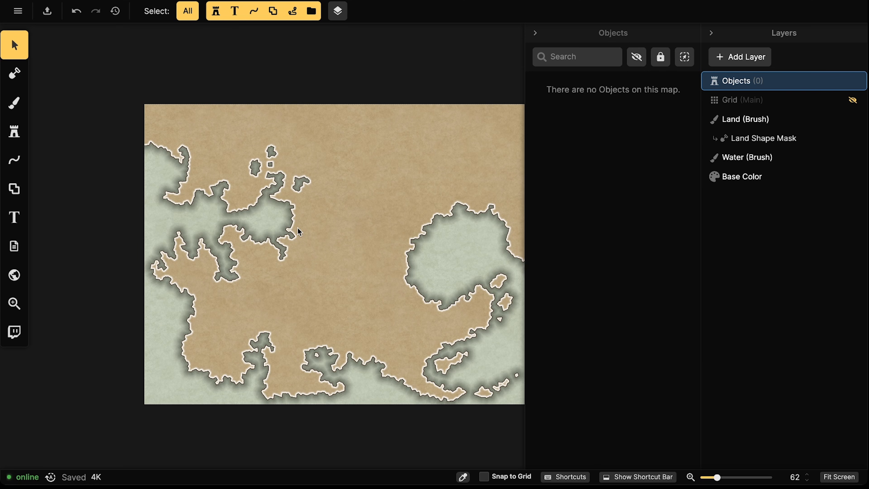
pyautogui.scroll(2, 326, 229)
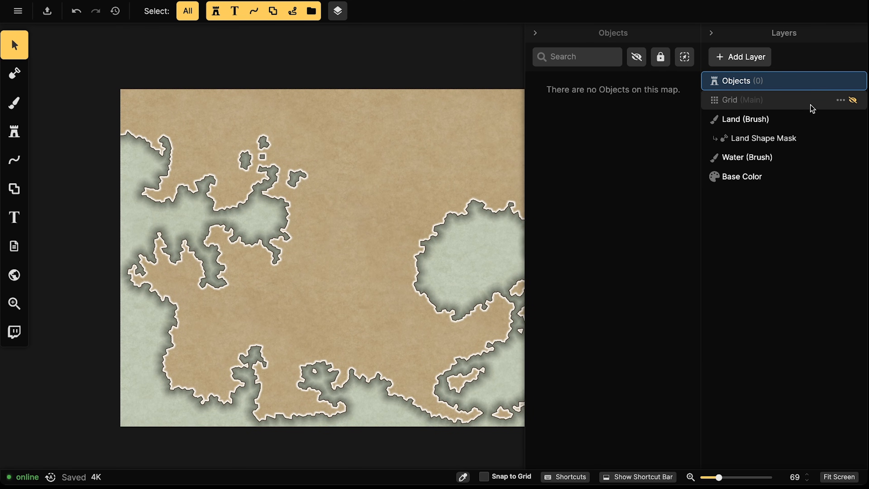
# Set the Land Style inner shadow to blur 16.4, distance 2.4 and 71% intensity, then close it
pyautogui.rightClick(743, 138)
pyautogui.click(695, 151)
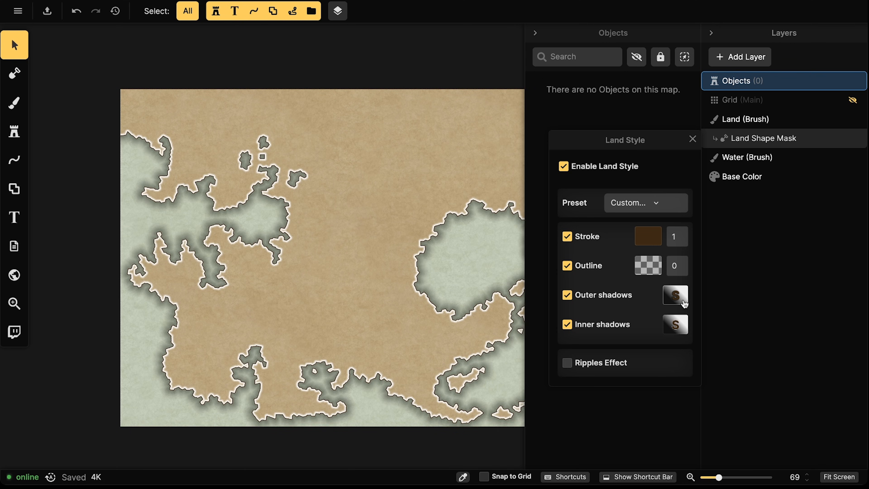
pyautogui.click(675, 324)
pyautogui.moveTo(769, 206); pyautogui.dragTo(789, 205)
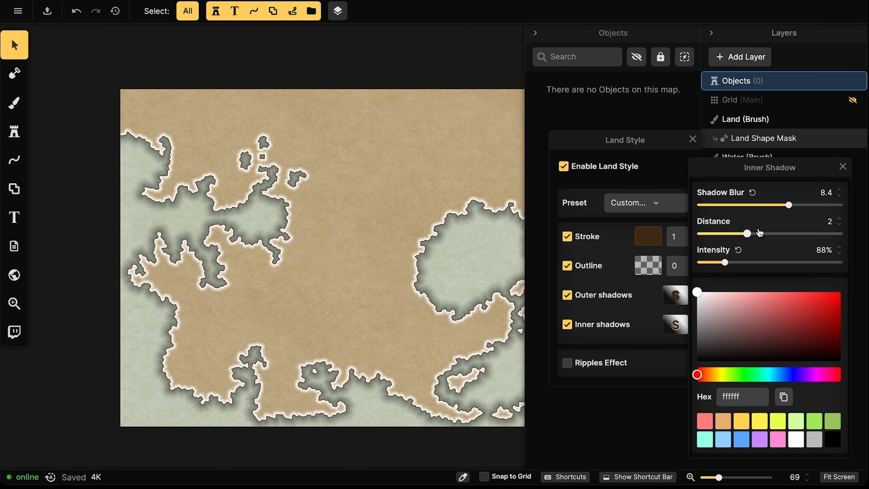
pyautogui.moveTo(749, 235); pyautogui.dragTo(754, 237)
pyautogui.moveTo(724, 263); pyautogui.dragTo(720, 263)
pyautogui.moveTo(788, 205); pyautogui.dragTo(816, 208)
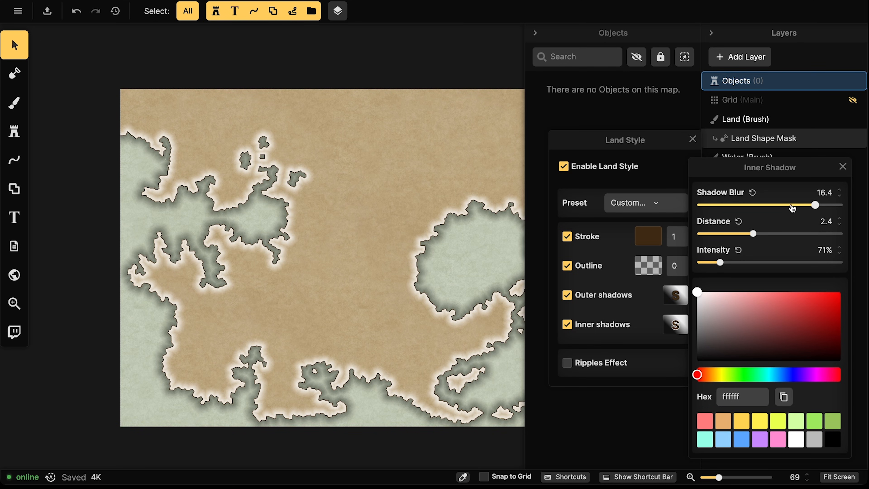
pyautogui.scroll(-2, 255, 204)
pyautogui.click(255, 205)
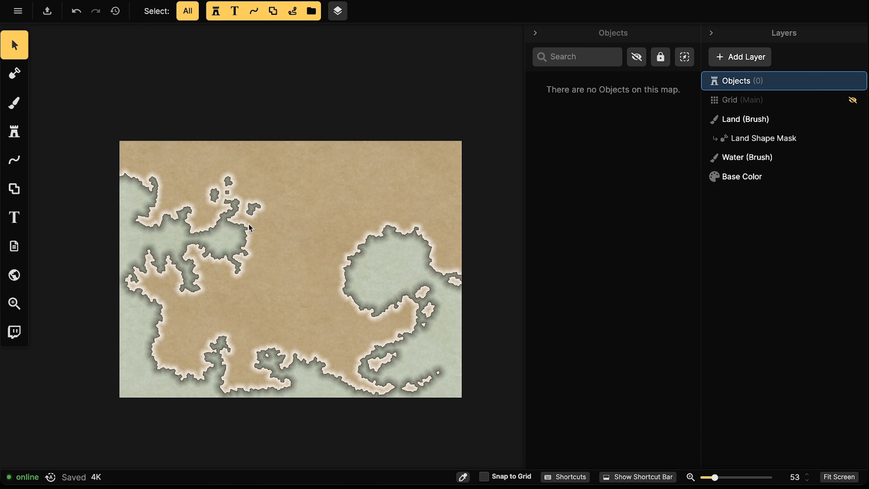
pyautogui.scroll(3, 202, 161)
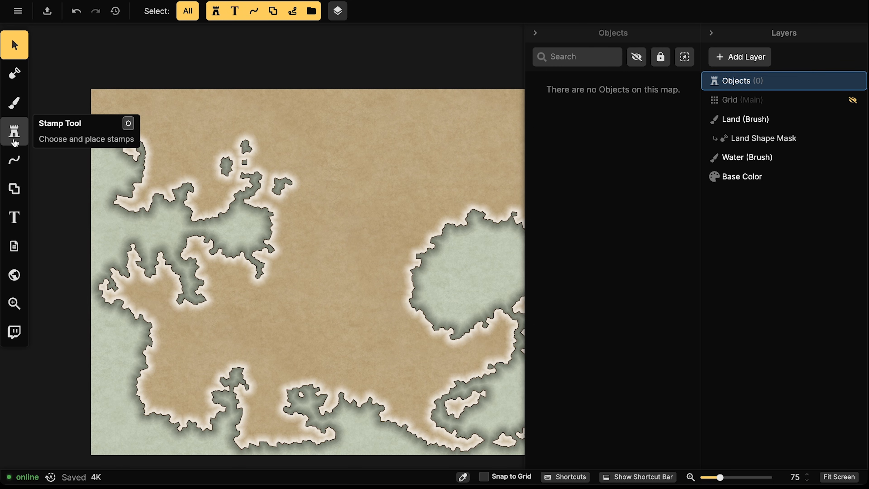
# Choose the Mountain stamp at 100% scale and place one mountain on the northern land
pyautogui.click(14, 132)
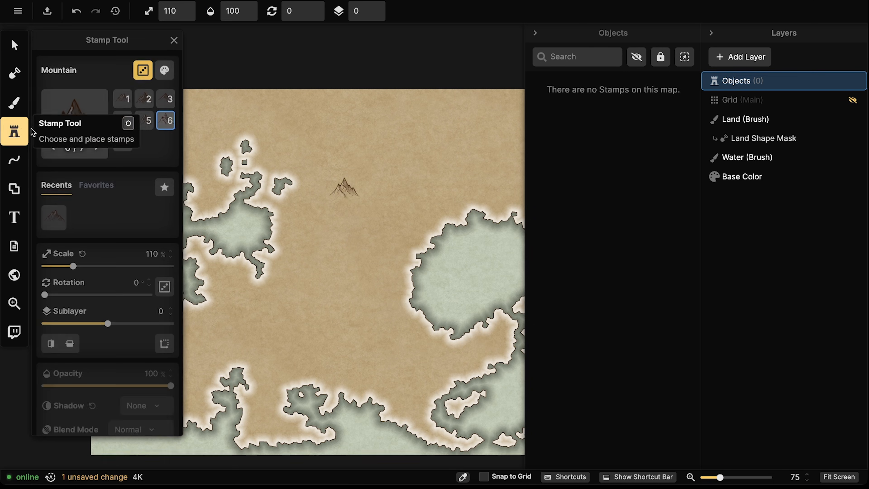
pyautogui.scroll(-2, 285, 236)
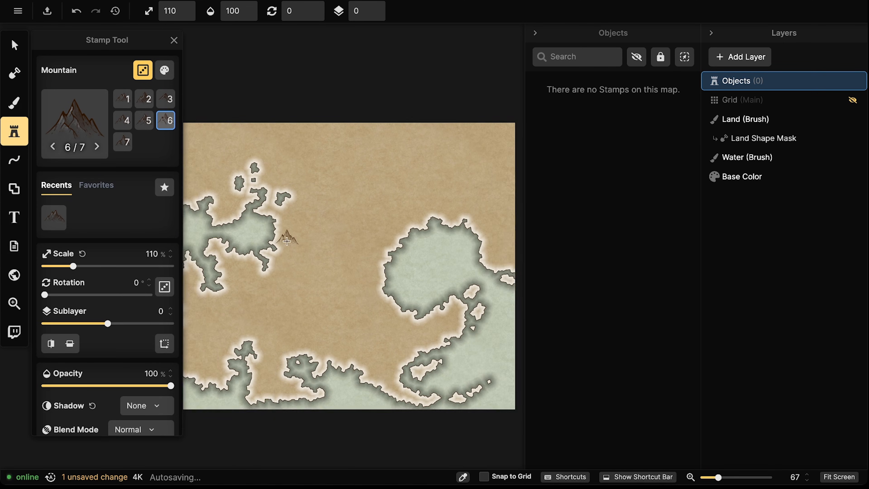
pyautogui.moveTo(362, 245); pyautogui.dragTo(295, 267)
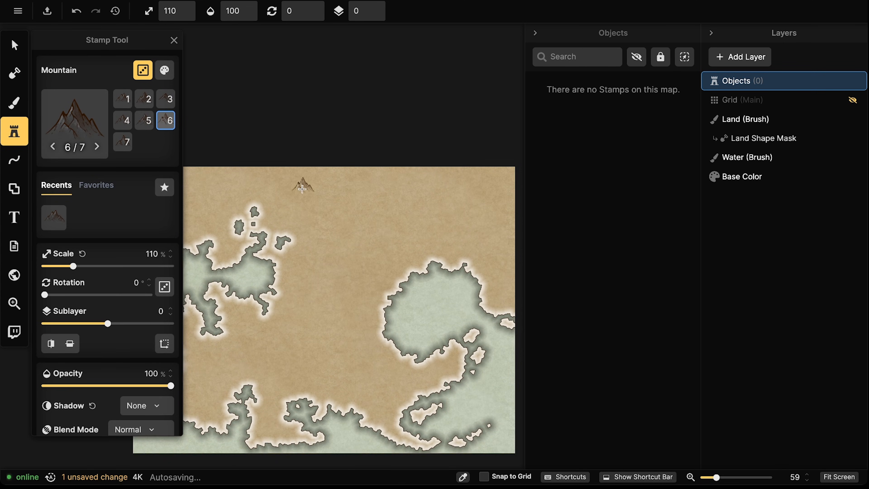
pyautogui.scroll(3, 279, 189)
pyautogui.click(191, 14)
pyautogui.moveTo(355, 208); pyautogui.dragTo(386, 202)
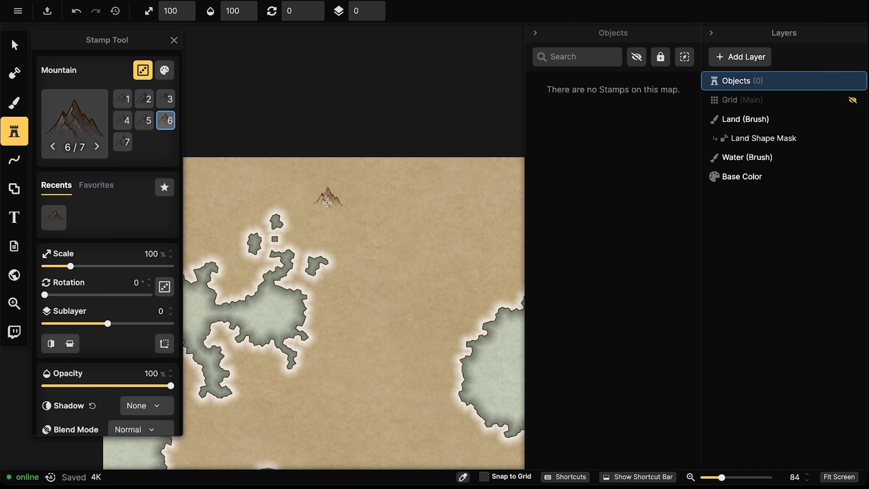
pyautogui.scroll(5, 325, 198)
pyautogui.click(359, 205)
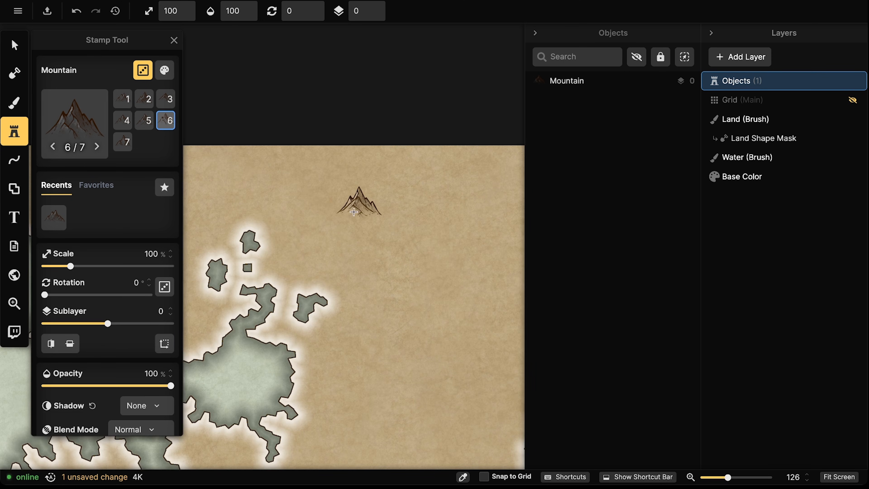
# Search the Stamp Catalog for 'tree' and place a tree stamp beside the mountain
pyautogui.click(65, 113)
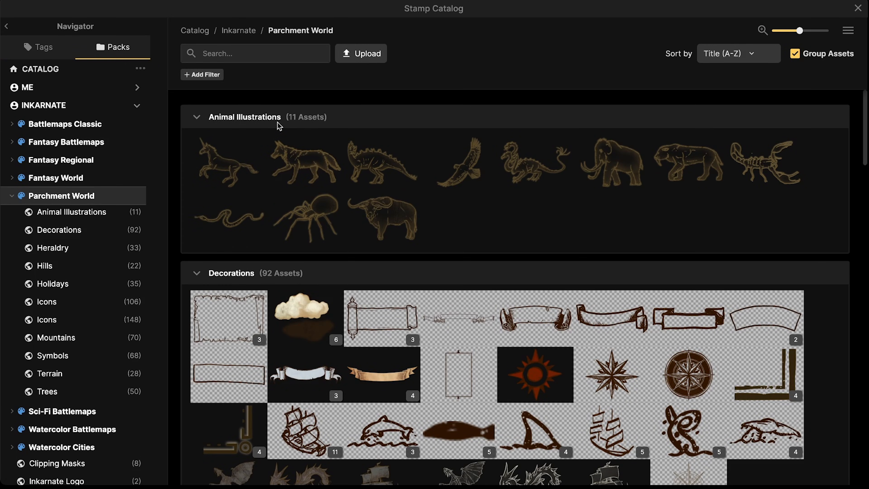
pyautogui.write('tree')
pyautogui.press('Return')
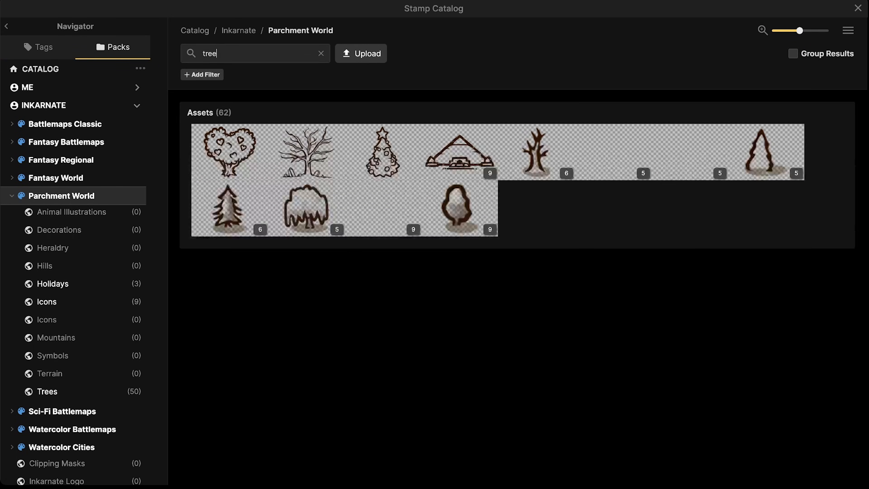
pyautogui.click(434, 191)
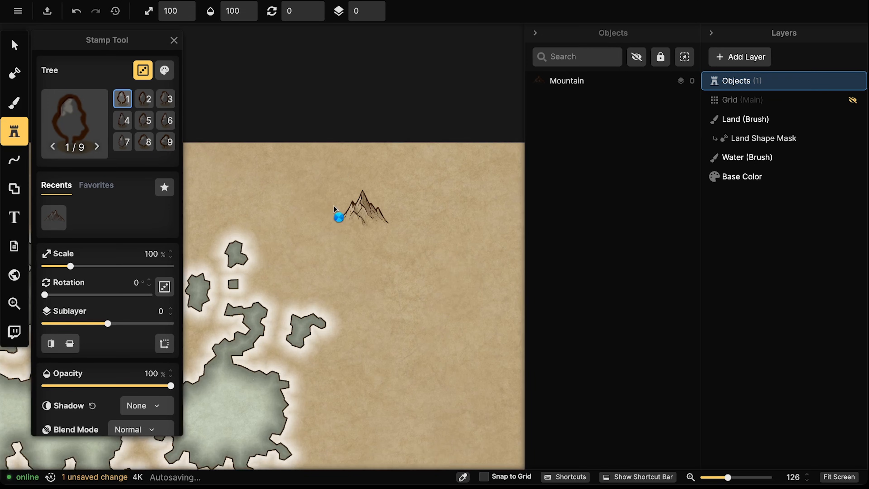
pyautogui.scroll(5, 334, 222)
pyautogui.click(331, 225)
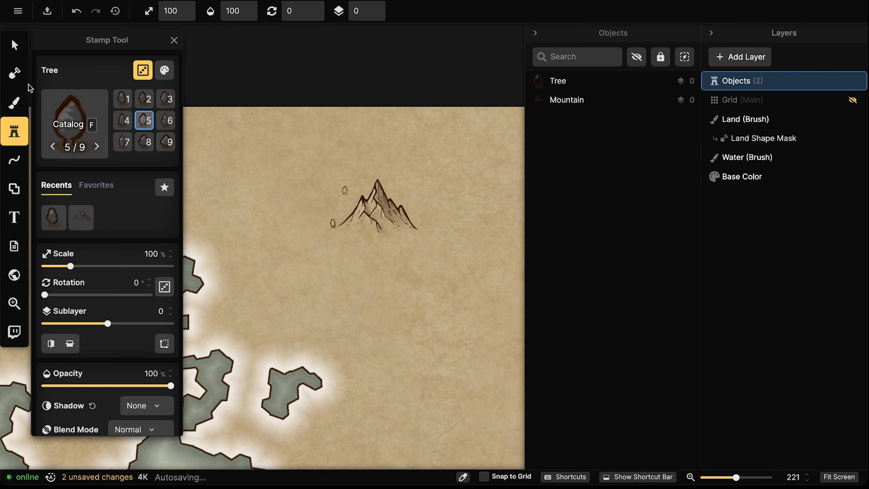
# Drag the tree to the centre of the mountain's base
pyautogui.press('v')
pyautogui.scroll(2, 341, 226)
pyautogui.scroll(2, 339, 228)
pyautogui.moveTo(278, 240); pyautogui.dragTo(339, 248)
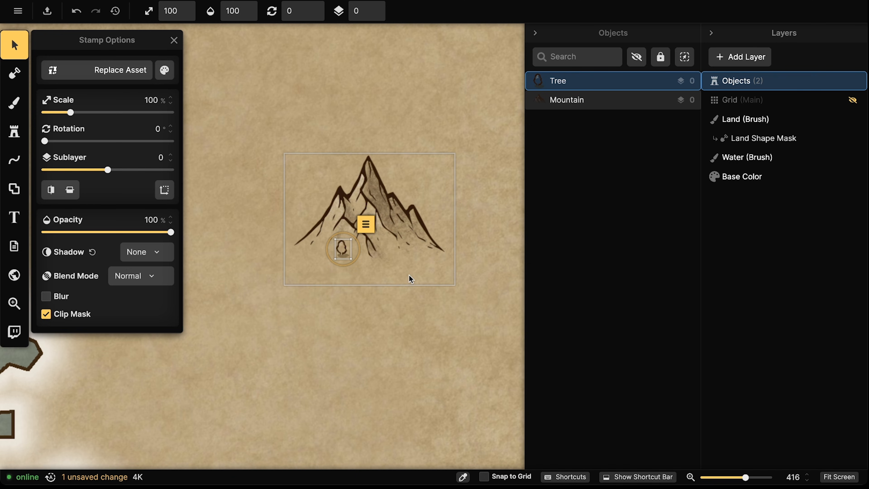
# Shrink the tree to a tiny size with the Scale slider, then reselect it
pyautogui.scroll(4, 339, 245)
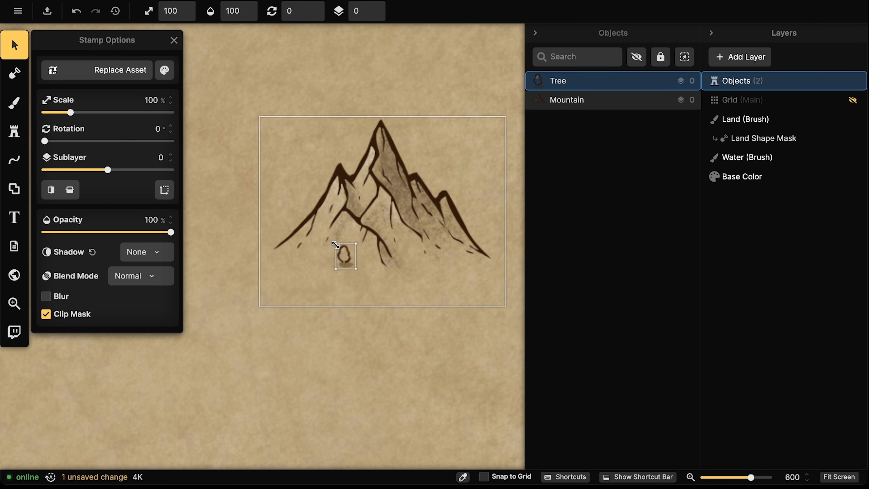
pyautogui.moveTo(356, 269); pyautogui.dragTo(354, 268)
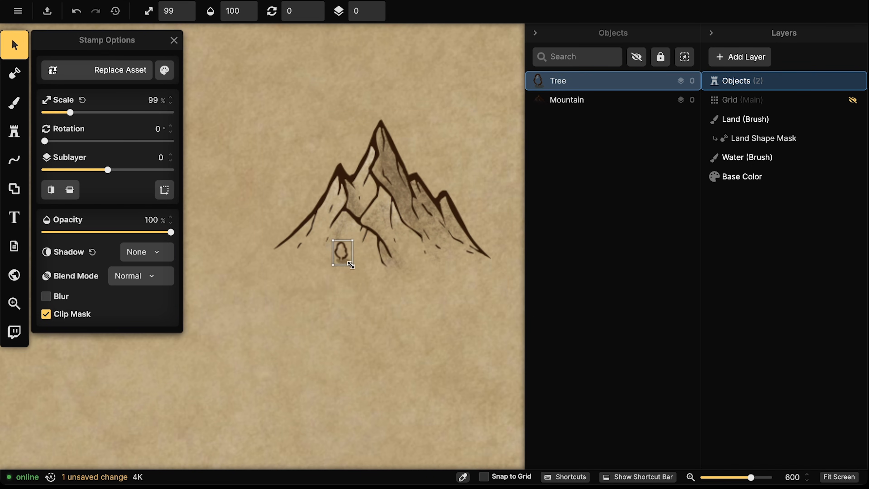
pyautogui.moveTo(70, 112); pyautogui.dragTo(52, 115)
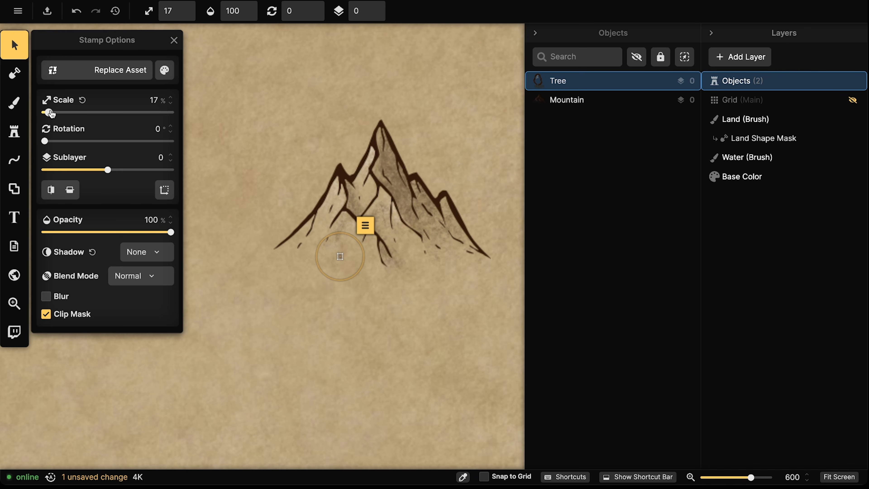
pyautogui.click(366, 318)
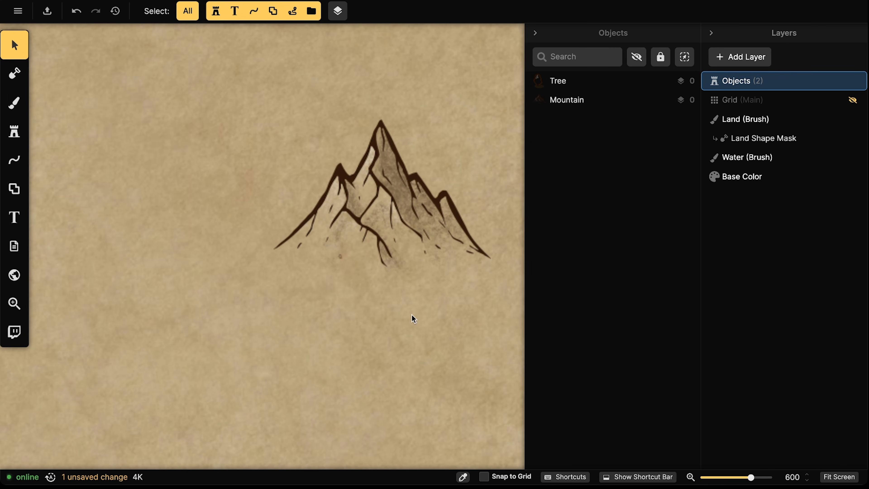
pyautogui.click(338, 257)
# Restore the tree to 100%, nudge it to the mountain's base and shrink it to 77%
pyautogui.click(186, 9)
pyautogui.click(191, 12)
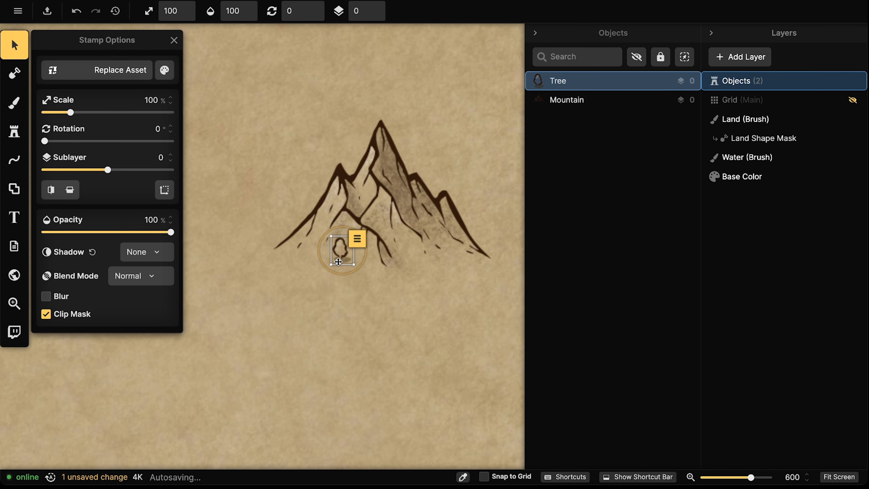
pyautogui.moveTo(340, 256); pyautogui.dragTo(338, 262)
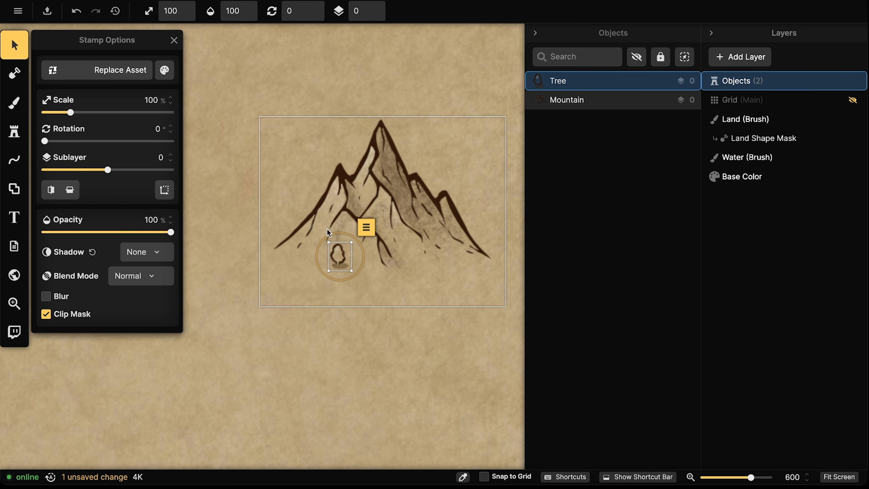
pyautogui.moveTo(329, 242)
pyautogui.mouseDown()
pyautogui.moveTo(331, 251)
pyautogui.moveTo(308, 221)
pyautogui.moveTo(329, 248)
pyautogui.mouseUp()
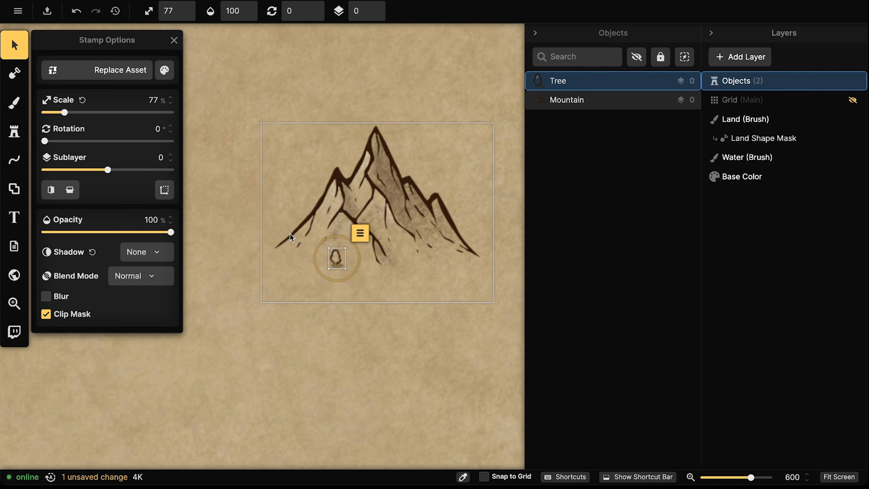
pyautogui.scroll(-6, 289, 234)
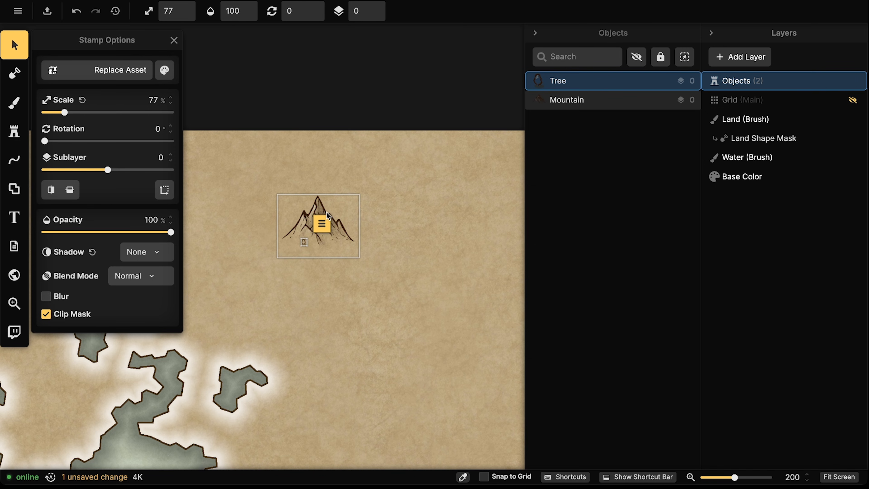
pyautogui.scroll(-1, 313, 206)
pyautogui.scroll(-2, 297, 207)
pyautogui.click(217, 197)
# Pan over the coastline, shift the mountain down-right and reset the stamp scale
pyautogui.scroll(-2, 219, 198)
pyautogui.moveTo(249, 205); pyautogui.dragTo(322, 119)
pyautogui.scroll(-5, 322, 120)
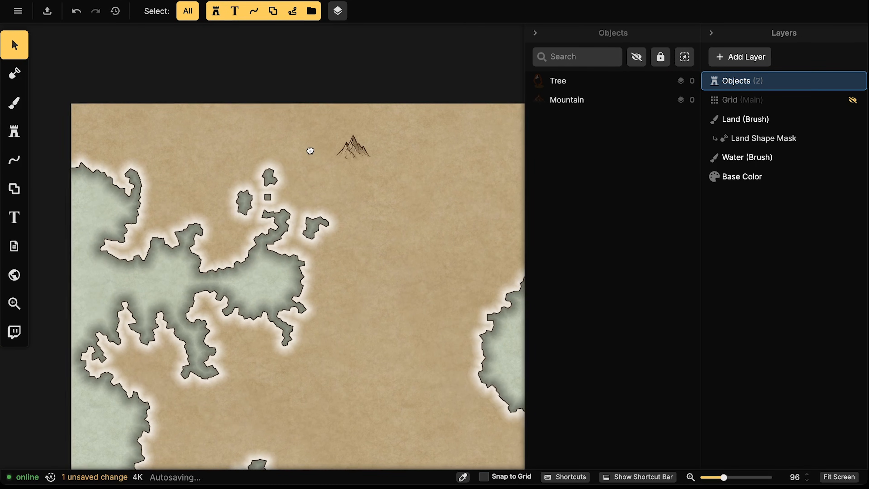
pyautogui.moveTo(305, 144); pyautogui.dragTo(328, 168)
pyautogui.moveTo(293, 114); pyautogui.dragTo(312, 140)
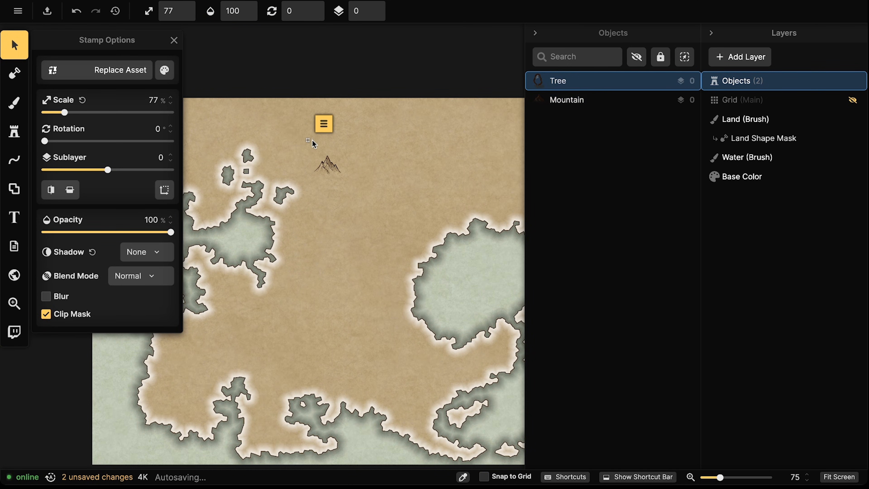
pyautogui.click(192, 8)
pyautogui.click(397, 149)
pyautogui.click(318, 157)
pyautogui.moveTo(295, 128); pyautogui.dragTo(310, 141)
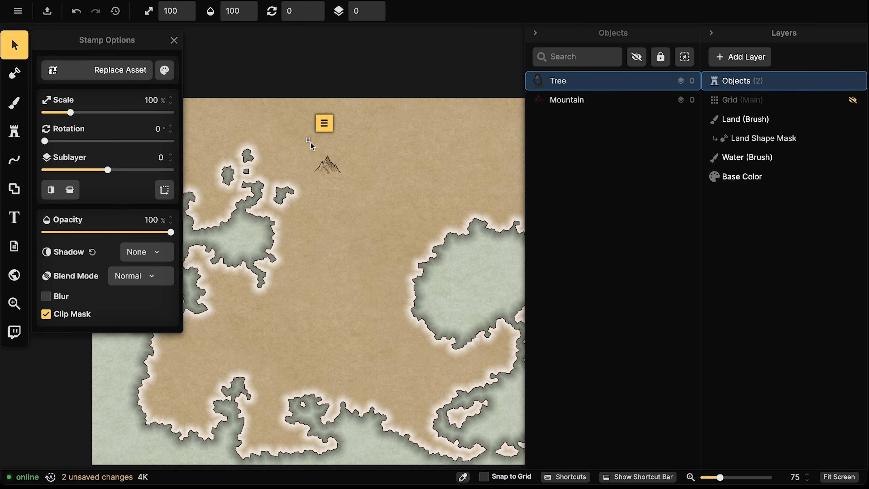
pyautogui.click(359, 150)
# Try several positions for the mountain over the land
pyautogui.scroll(4, 316, 167)
pyautogui.moveTo(339, 168); pyautogui.dragTo(290, 218)
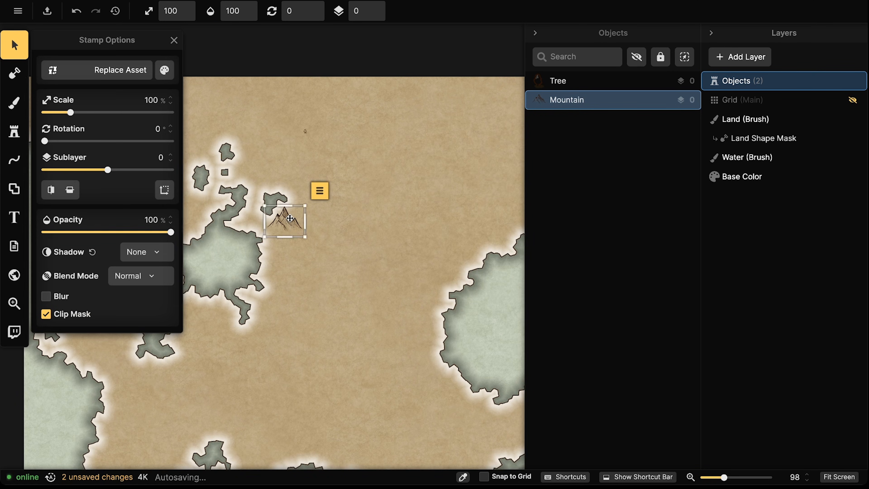
pyautogui.scroll(-4, 290, 218)
pyautogui.moveTo(266, 255); pyautogui.dragTo(384, 215)
pyautogui.scroll(-4, 385, 215)
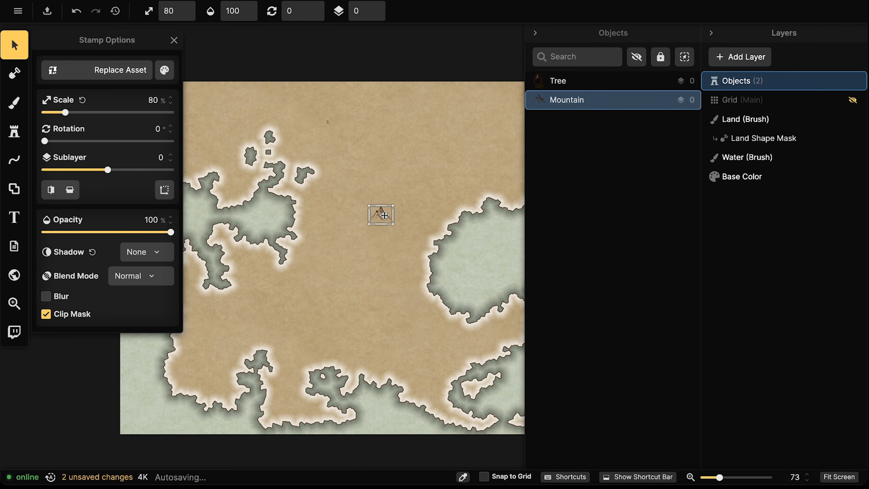
pyautogui.scroll(-2, 385, 215)
pyautogui.moveTo(380, 216); pyautogui.dragTo(395, 175)
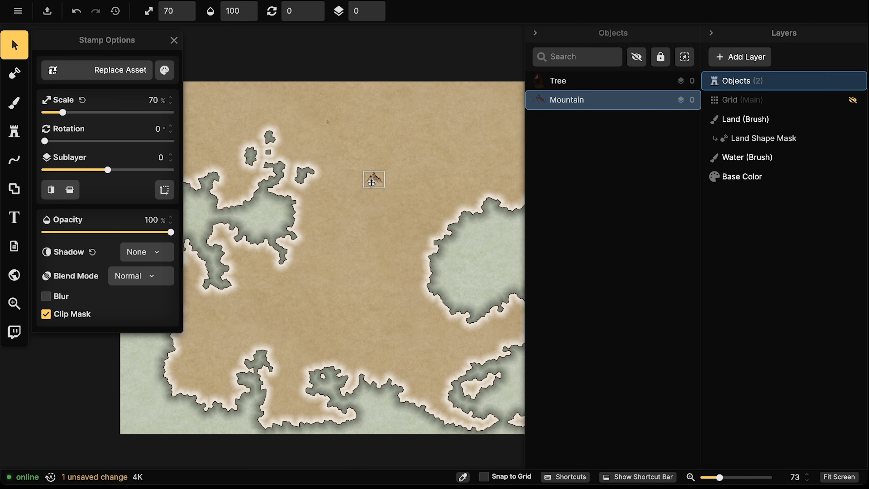
pyautogui.moveTo(373, 180); pyautogui.dragTo(383, 150)
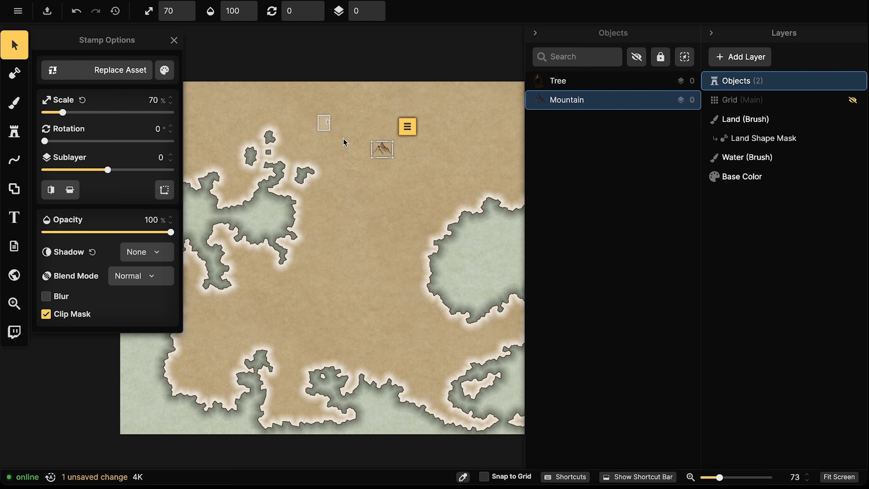
# Delete the tiny tree and move the mountain toward the map's top-left, ready to stamp again
pyautogui.click(327, 123)
pyautogui.press('Delete')
pyautogui.moveTo(382, 148); pyautogui.dragTo(206, 109)
pyautogui.click(15, 131)
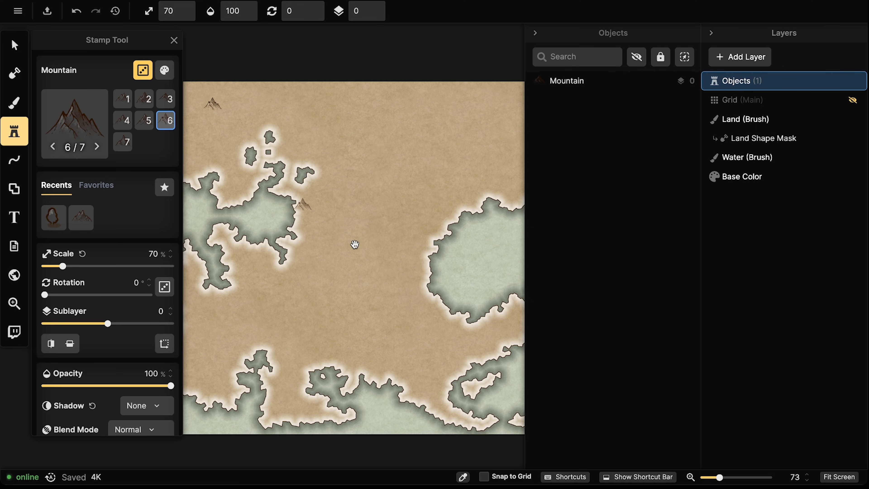
# Stamp a ridge of mountains down the middle of the land and a small cluster to its west
pyautogui.moveTo(356, 244); pyautogui.dragTo(368, 235)
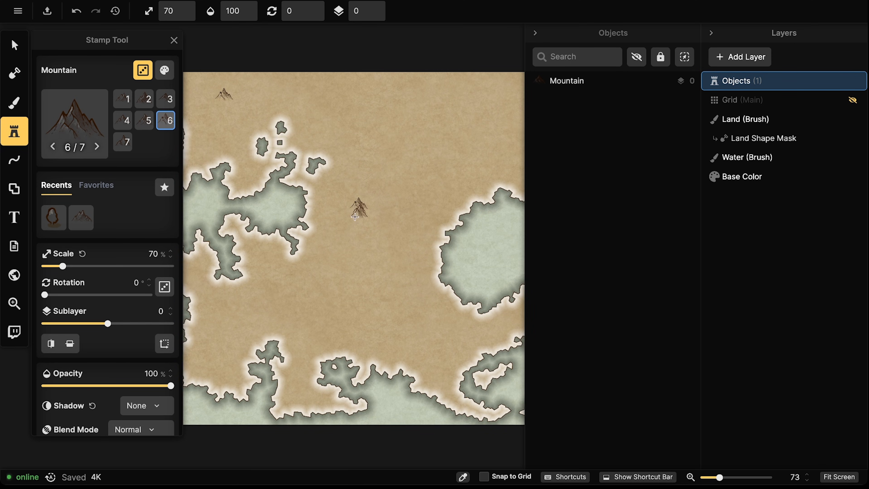
pyautogui.click(339, 224)
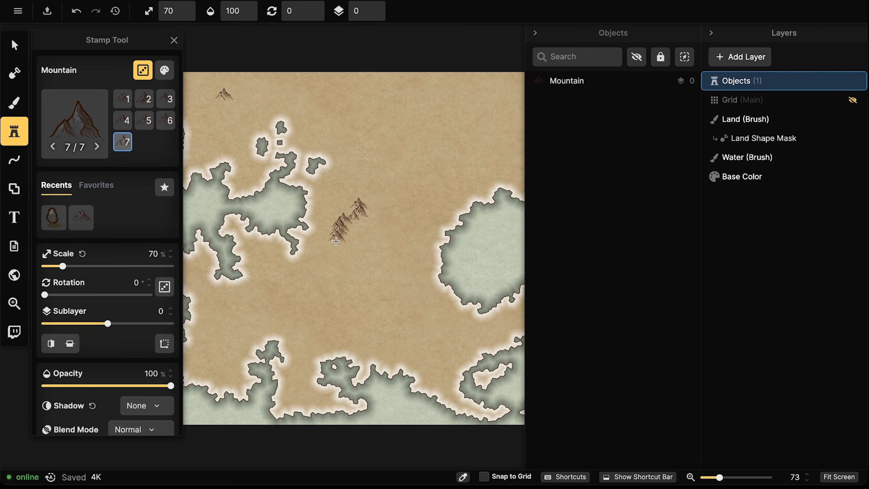
pyautogui.moveTo(339, 251)
pyautogui.mouseDown()
pyautogui.moveTo(330, 270)
pyautogui.moveTo(310, 270)
pyautogui.mouseUp()
pyautogui.scroll(-2, 400, 271)
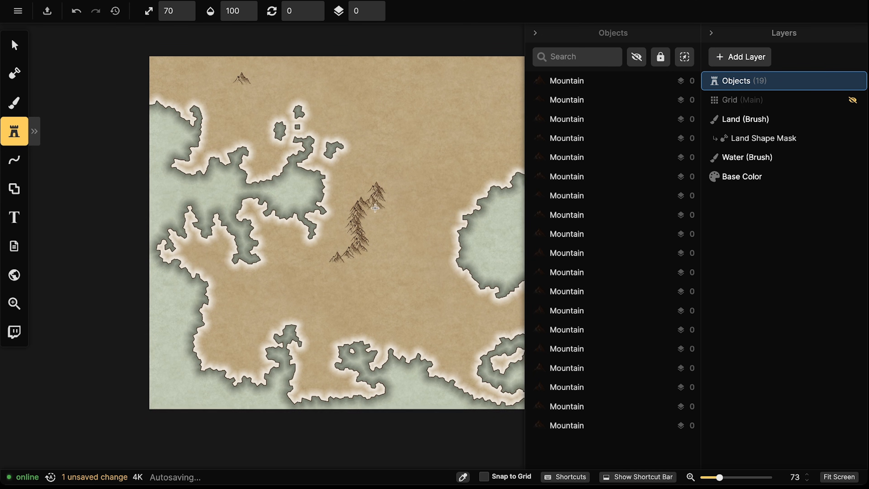
pyautogui.scroll(-1, 427, 281)
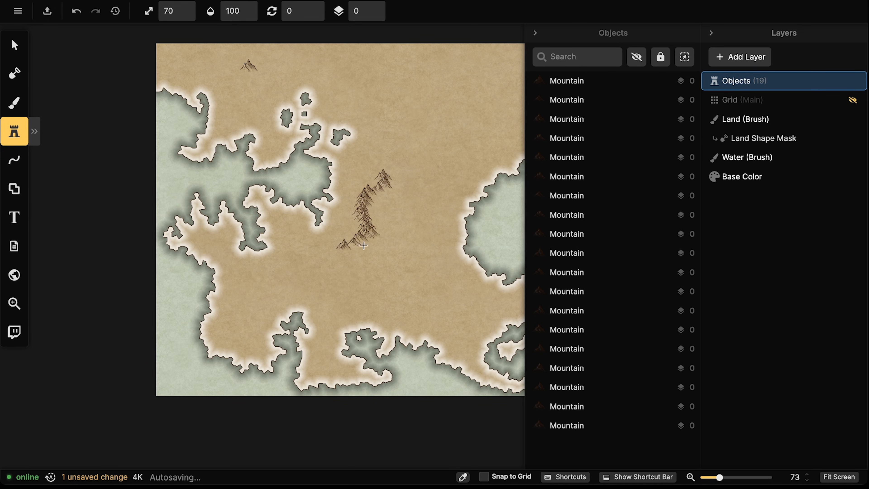
pyautogui.click(290, 229)
pyautogui.moveTo(290, 229); pyautogui.dragTo(271, 209)
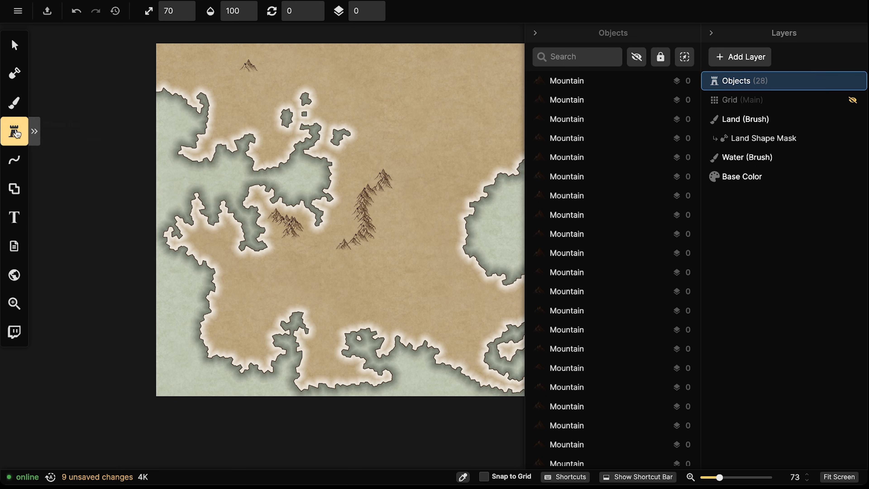
# Try a dashed Line stroke on the land, undo it, and return to mountain stamping
pyautogui.click(14, 160)
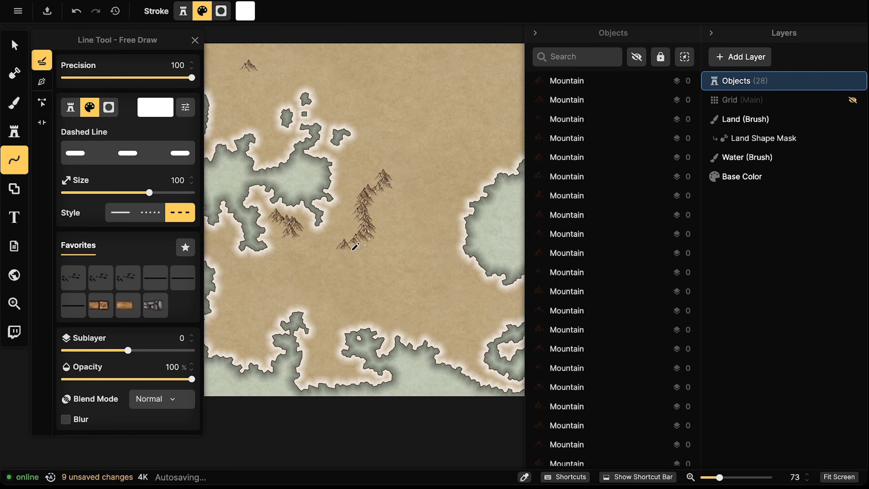
pyautogui.moveTo(258, 194); pyautogui.dragTo(261, 190)
pyautogui.hotkey('ctrl', 'z')
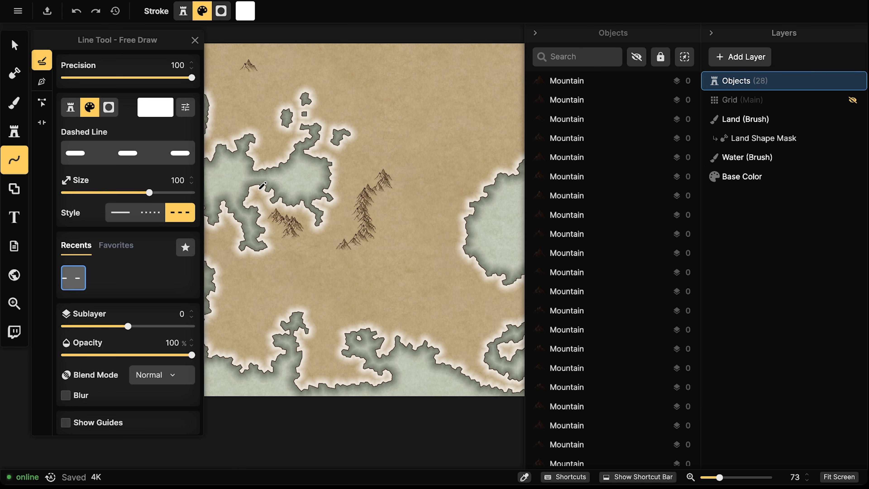
pyautogui.click(14, 131)
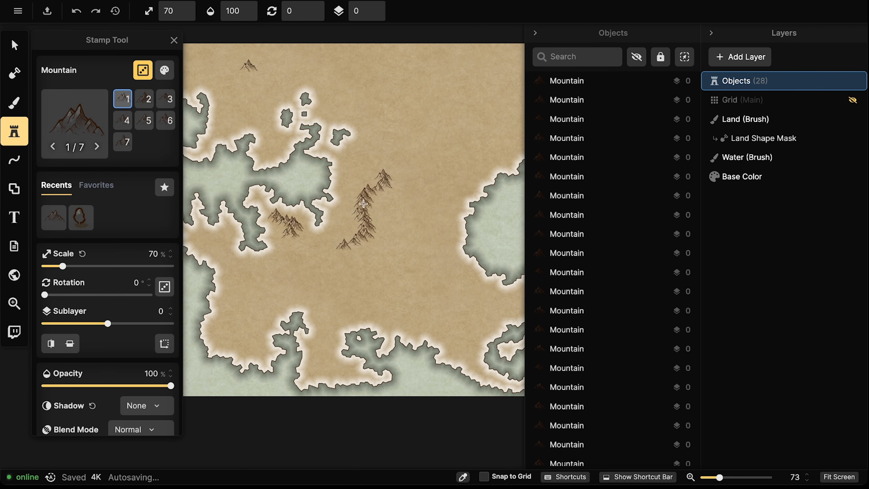
# Stamp a mountain trail and a diagonal mountain chain with scattered peaks across the central land
pyautogui.hscroll(3, 382, 202)
pyautogui.scroll(-1, 382, 202)
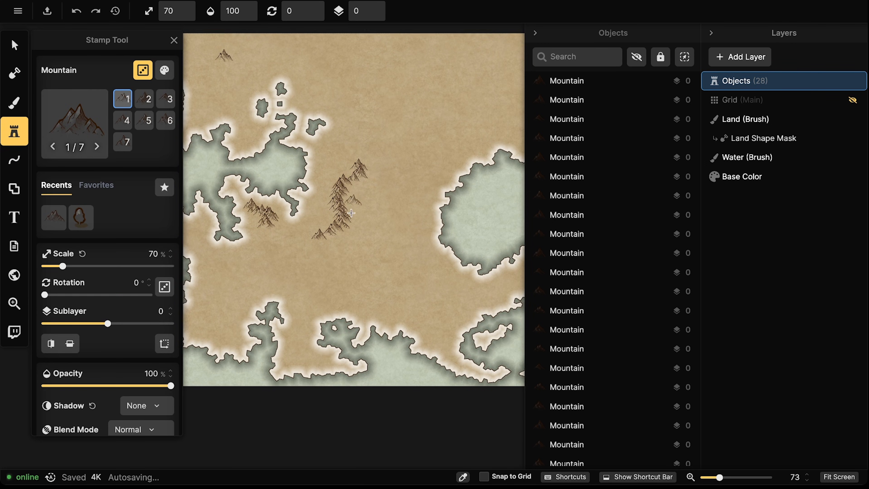
pyautogui.click(394, 188)
pyautogui.moveTo(394, 187)
pyautogui.mouseDown()
pyautogui.moveTo(384, 203)
pyautogui.moveTo(394, 202)
pyautogui.mouseUp()
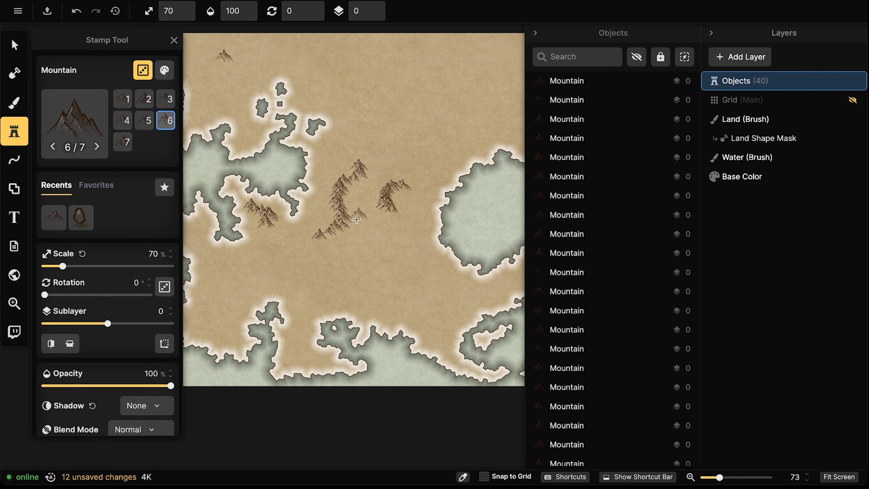
pyautogui.moveTo(359, 252); pyautogui.dragTo(425, 208)
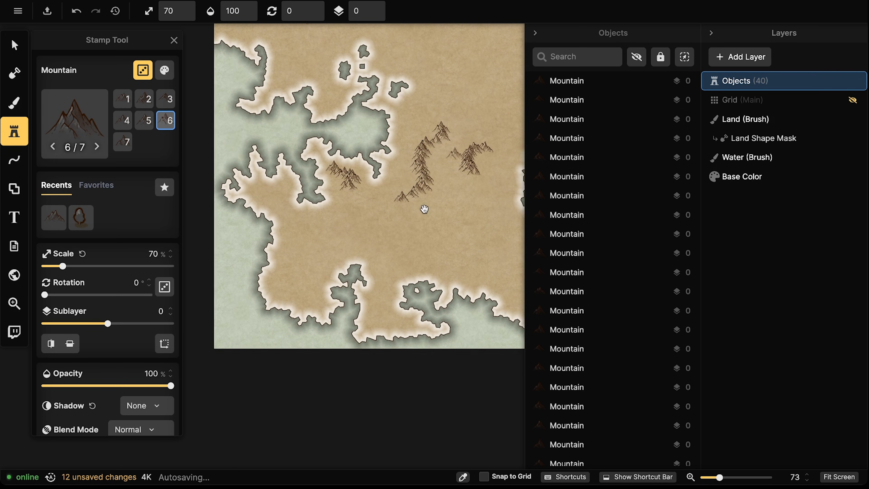
pyautogui.click(349, 193)
pyautogui.click(320, 227)
pyautogui.moveTo(320, 228); pyautogui.dragTo(291, 267)
pyautogui.click(296, 270)
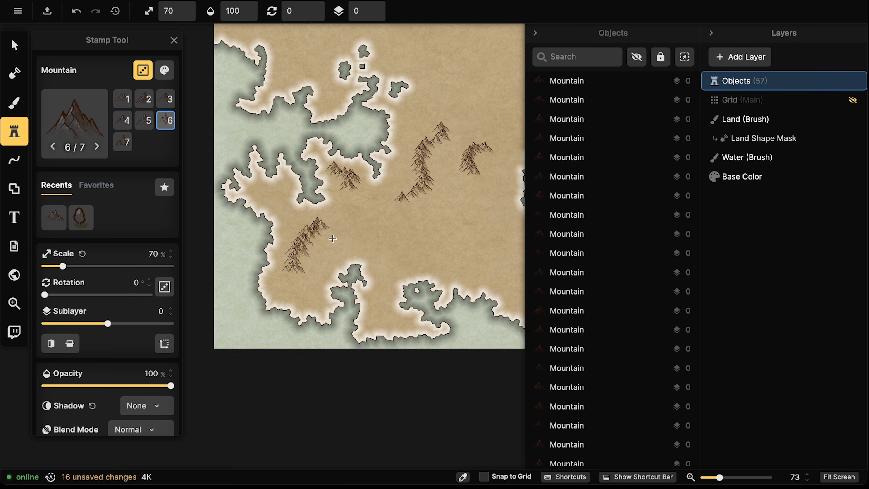
pyautogui.click(338, 222)
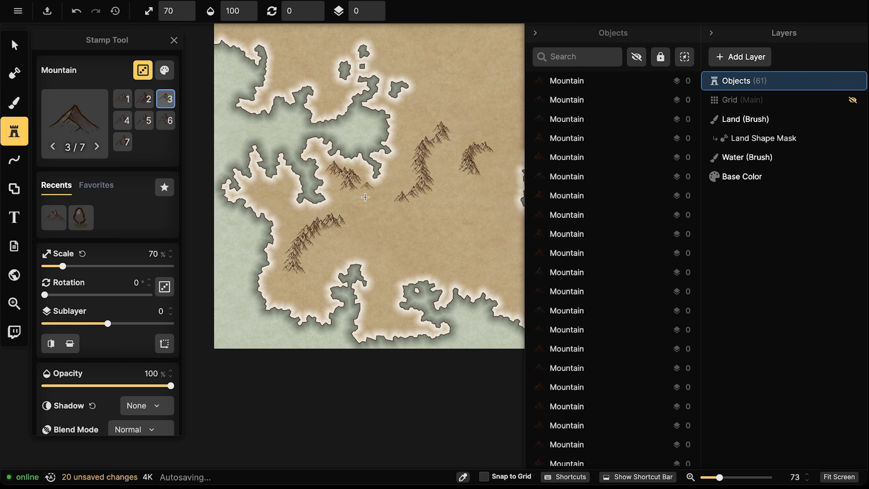
# Paint a row of mountains across the southern land and a mountain ridge along the land
pyautogui.hscroll(7, 421, 195)
pyautogui.scroll(2, 421, 195)
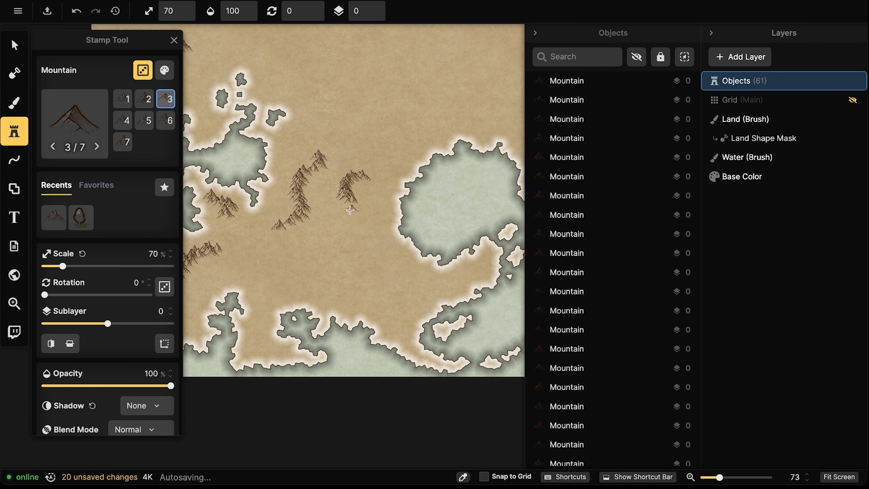
pyautogui.moveTo(412, 280)
pyautogui.mouseDown()
pyautogui.moveTo(460, 276)
pyautogui.moveTo(483, 260)
pyautogui.moveTo(478, 275)
pyautogui.moveTo(457, 283)
pyautogui.moveTo(449, 306)
pyautogui.moveTo(428, 265)
pyautogui.moveTo(420, 276)
pyautogui.moveTo(403, 318)
pyautogui.moveTo(441, 319)
pyautogui.moveTo(409, 273)
pyautogui.moveTo(400, 280)
pyautogui.moveTo(388, 265)
pyautogui.moveTo(408, 274)
pyautogui.mouseUp()
pyautogui.press('space')
pyautogui.moveTo(347, 175); pyautogui.dragTo(351, 339)
pyautogui.moveTo(397, 299); pyautogui.dragTo(398, 219)
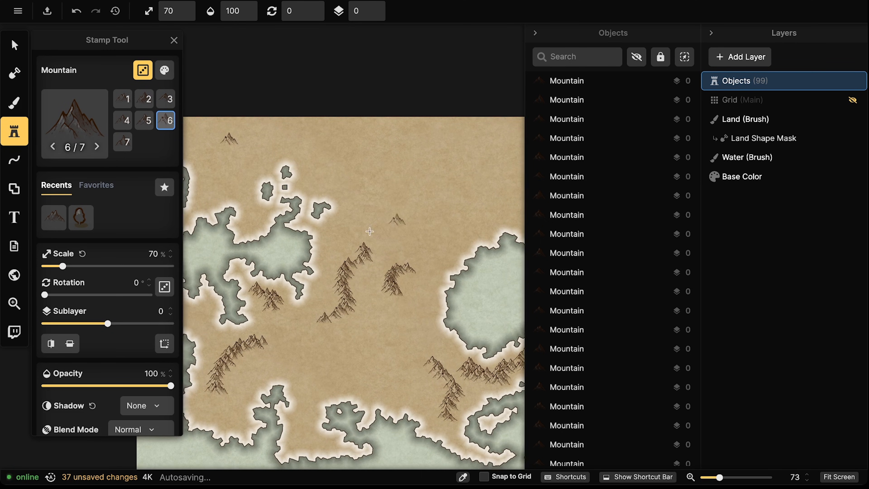
pyautogui.moveTo(341, 221); pyautogui.dragTo(380, 228)
pyautogui.moveTo(432, 299); pyautogui.dragTo(412, 260)
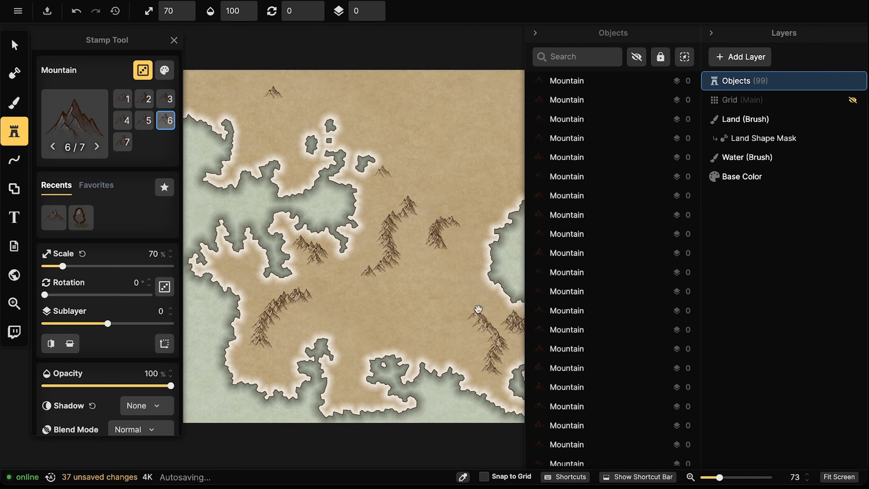
pyautogui.moveTo(483, 299); pyautogui.dragTo(439, 281)
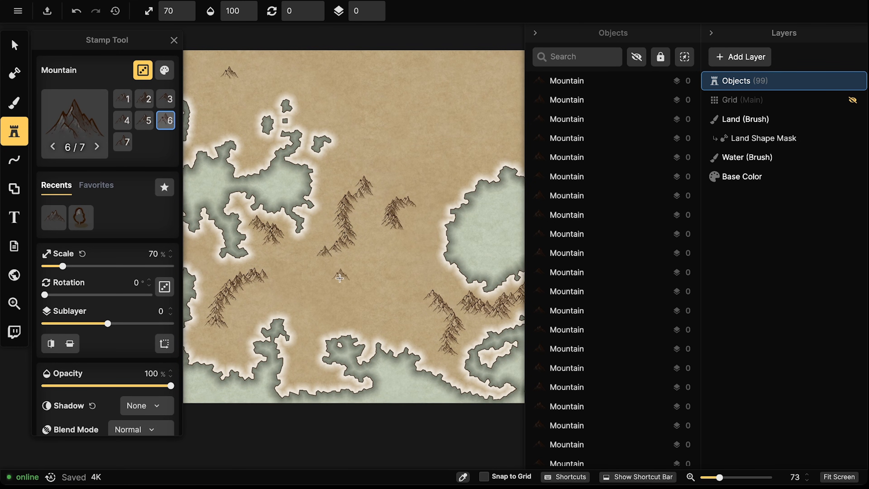
pyautogui.moveTo(328, 282)
pyautogui.mouseDown()
pyautogui.moveTo(372, 270)
pyautogui.moveTo(347, 298)
pyautogui.moveTo(384, 280)
pyautogui.mouseUp()
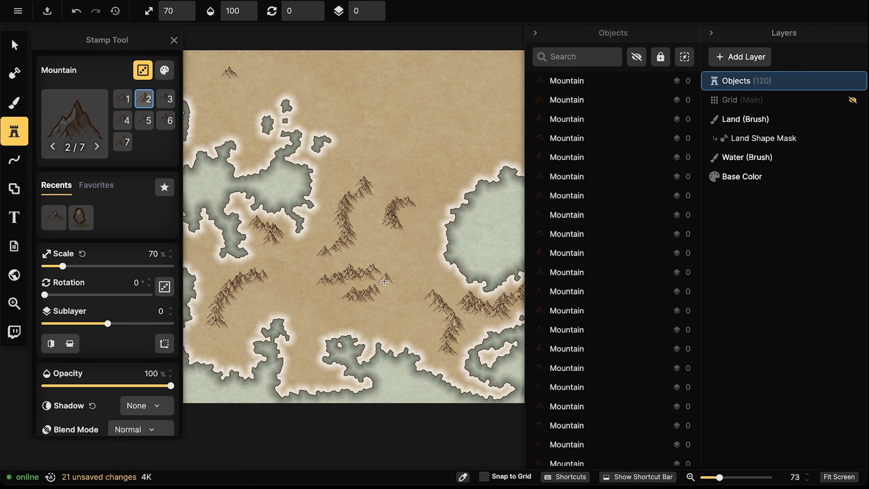
# Stamp a cluster of mountains forming the northern range
pyautogui.moveTo(469, 166); pyautogui.dragTo(364, 230)
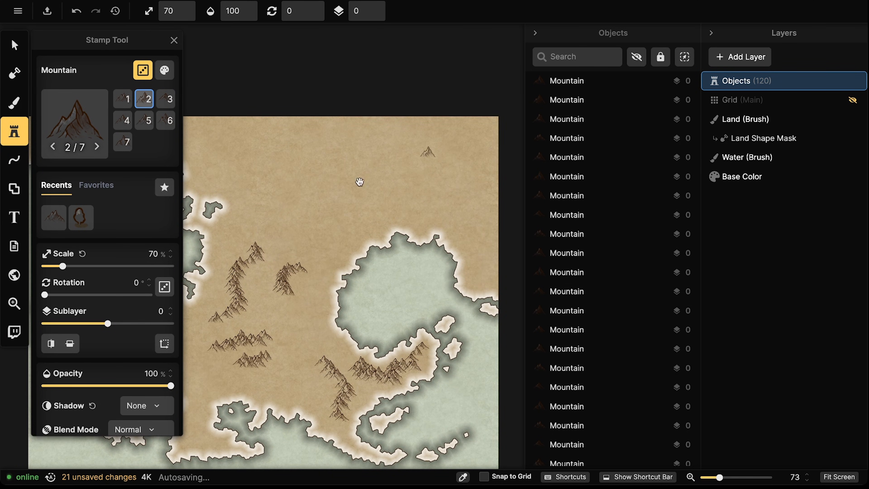
pyautogui.moveTo(377, 182); pyautogui.dragTo(403, 176)
pyautogui.moveTo(396, 228); pyautogui.dragTo(404, 258)
pyautogui.moveTo(417, 220); pyautogui.dragTo(407, 213)
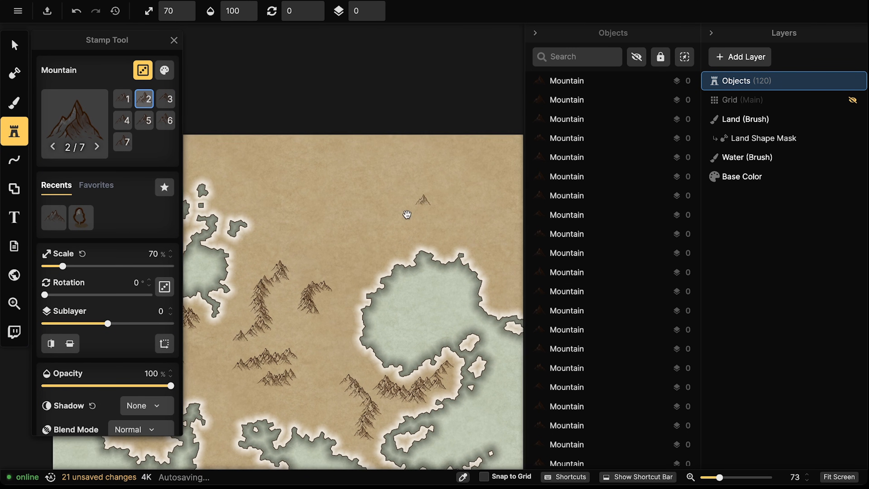
pyautogui.moveTo(297, 185)
pyautogui.mouseDown()
pyautogui.moveTo(364, 204)
pyautogui.moveTo(386, 193)
pyautogui.moveTo(370, 213)
pyautogui.moveTo(337, 185)
pyautogui.moveTo(338, 168)
pyautogui.moveTo(315, 173)
pyautogui.moveTo(302, 161)
pyautogui.moveTo(359, 167)
pyautogui.mouseUp()
pyautogui.click(370, 213)
pyautogui.click(365, 210)
pyautogui.click(361, 209)
pyautogui.click(359, 167)
pyautogui.click(358, 169)
pyautogui.click(358, 196)
pyautogui.click(355, 211)
pyautogui.click(355, 214)
pyautogui.click(359, 218)
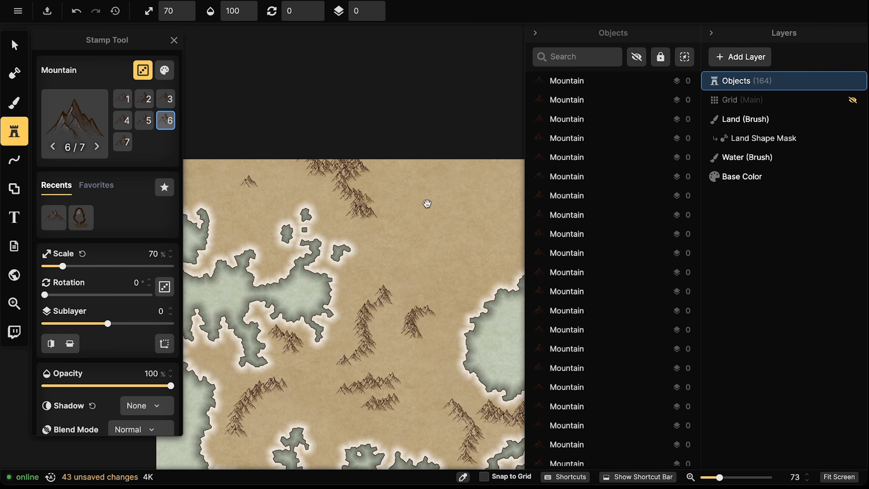
# Extend the northern mountain range westward with six more peaks
pyautogui.moveTo(427, 200); pyautogui.dragTo(362, 182)
pyautogui.click(302, 144)
pyautogui.click(286, 167)
pyautogui.click(291, 165)
pyautogui.click(294, 170)
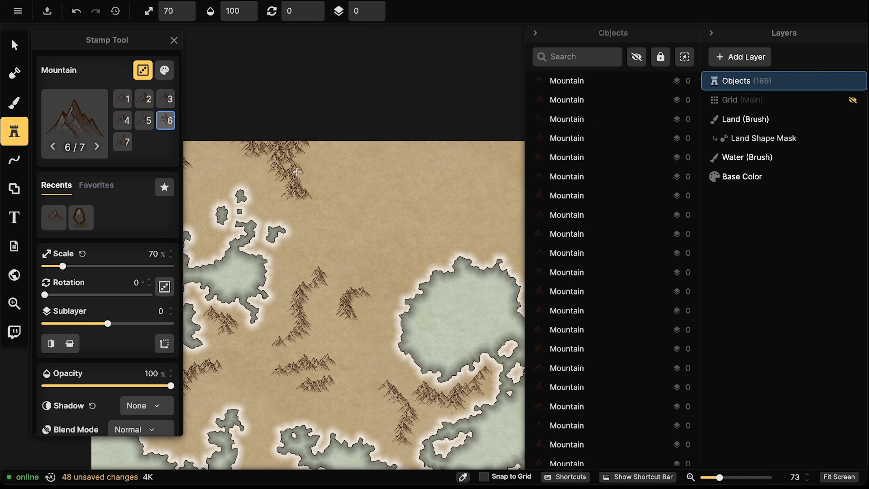
pyautogui.click(295, 173)
pyautogui.click(301, 178)
# Stamp mountains along the top edge of the northern range
pyautogui.moveTo(386, 229); pyautogui.dragTo(417, 198)
pyautogui.moveTo(371, 178); pyautogui.dragTo(396, 239)
pyautogui.click(369, 177)
pyautogui.click(372, 174)
pyautogui.click(376, 180)
pyautogui.click(378, 183)
pyautogui.click(375, 185)
pyautogui.click(385, 184)
pyautogui.click(388, 178)
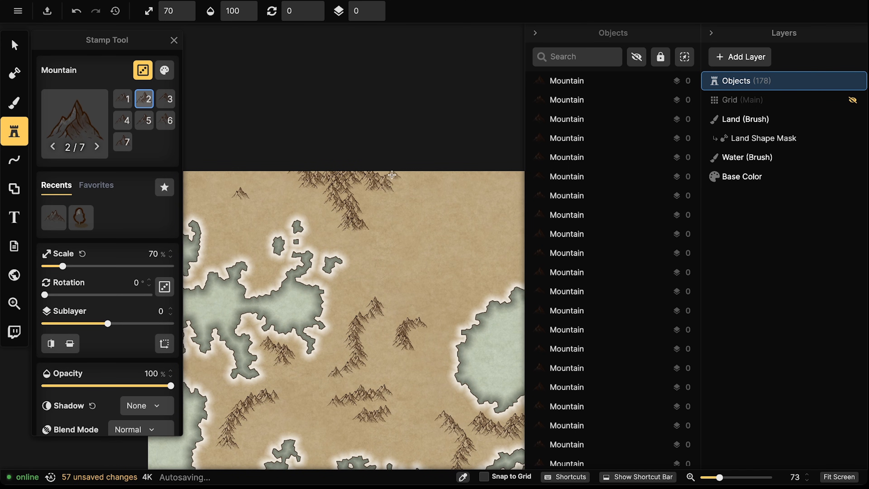
pyautogui.click(391, 173)
pyautogui.click(293, 169)
# Fill gaps in the northern range with additional peaks
pyautogui.click(291, 170)
pyautogui.click(290, 172)
pyautogui.click(353, 203)
pyautogui.click(361, 209)
pyautogui.click(367, 210)
pyautogui.click(371, 215)
pyautogui.click(375, 215)
# Fill out the central mountain range and add a lone mountain beside it
pyautogui.moveTo(421, 303); pyautogui.dragTo(425, 246)
pyautogui.click(370, 268)
pyautogui.click(365, 274)
pyautogui.click(362, 283)
pyautogui.click(367, 285)
pyautogui.click(368, 292)
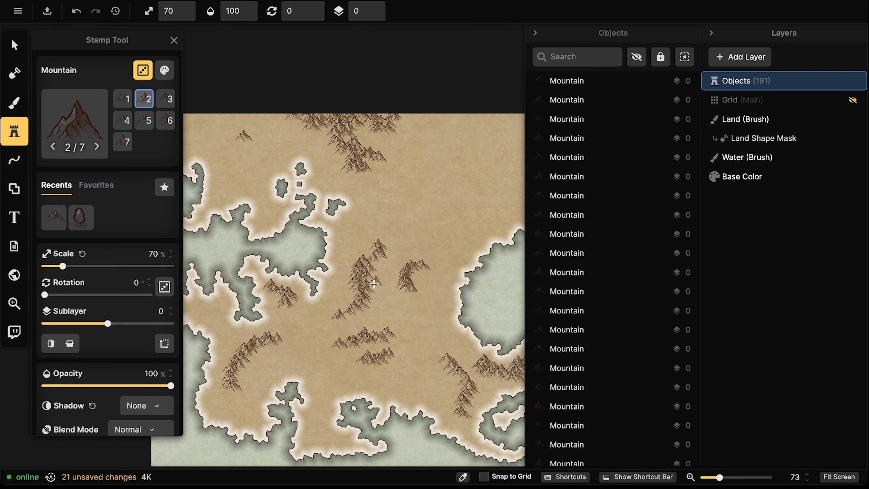
pyautogui.click(425, 265)
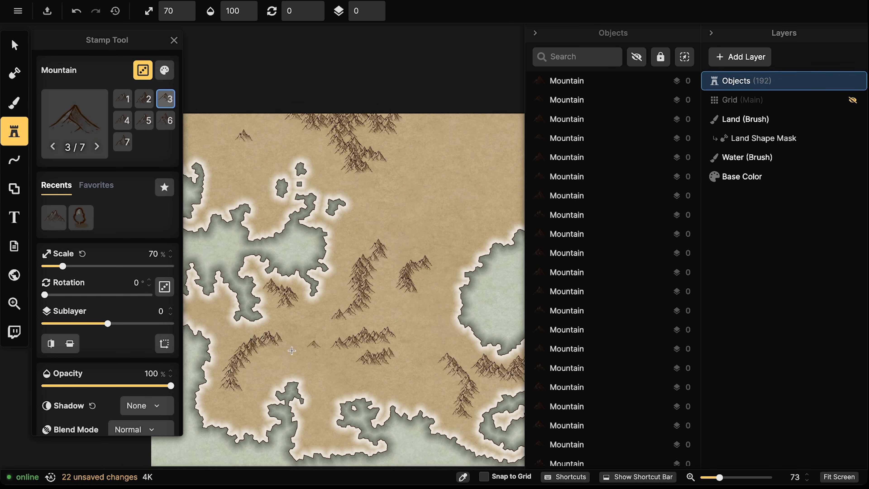
# Build up the lower-left mountain range and add one more peak to the upper range
pyautogui.click(237, 350)
pyautogui.click(233, 358)
pyautogui.click(267, 341)
pyautogui.click(263, 350)
pyautogui.click(267, 348)
pyautogui.click(265, 352)
pyautogui.click(268, 355)
pyautogui.click(282, 333)
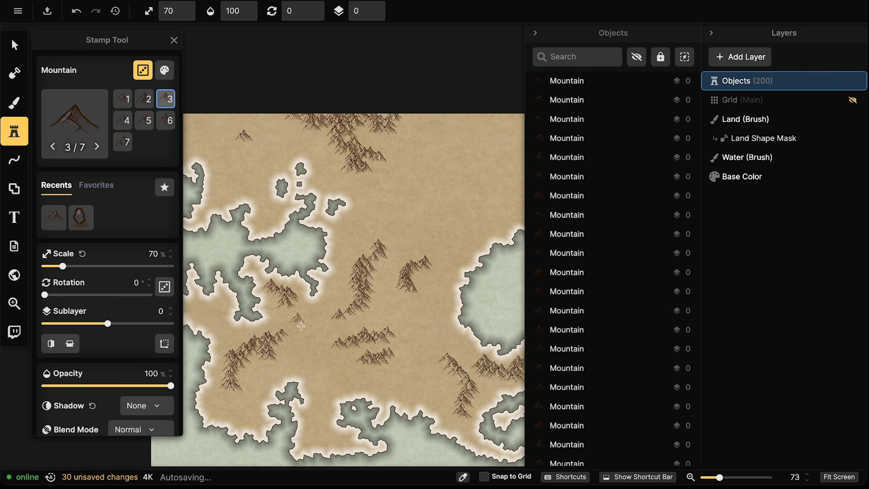
pyautogui.click(232, 388)
pyautogui.moveTo(433, 274); pyautogui.dragTo(340, 315)
pyautogui.click(338, 183)
pyautogui.moveTo(357, 252); pyautogui.dragTo(363, 274)
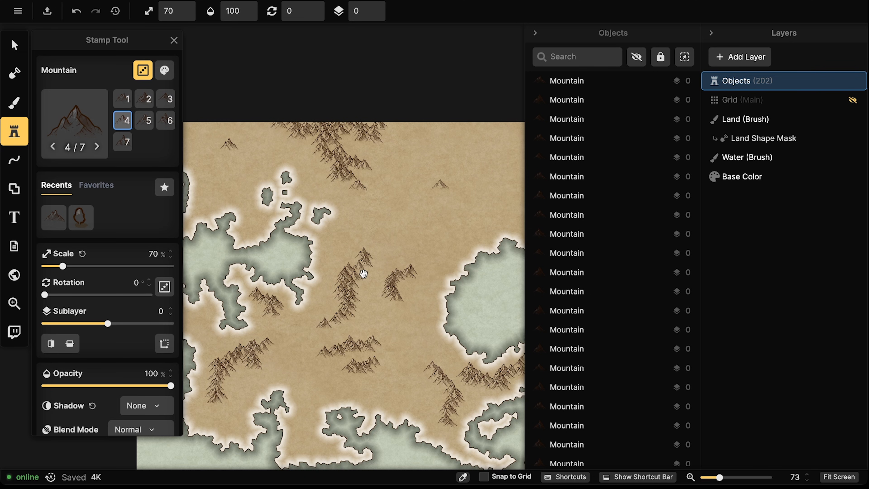
# Paint mountain lines across the upper-left and down the western land
pyautogui.moveTo(292, 244); pyautogui.dragTo(356, 253)
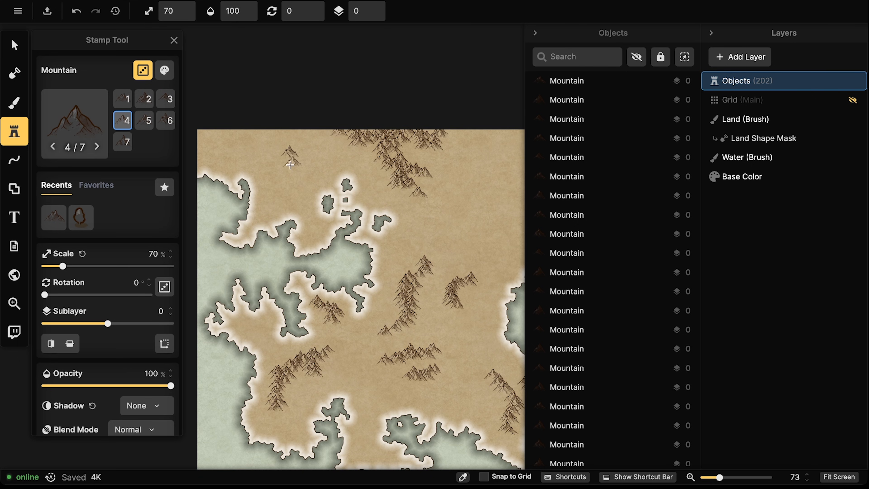
pyautogui.moveTo(279, 146)
pyautogui.mouseDown()
pyautogui.moveTo(291, 140)
pyautogui.moveTo(284, 134)
pyautogui.moveTo(373, 134)
pyautogui.mouseUp()
pyautogui.moveTo(299, 159)
pyautogui.mouseDown()
pyautogui.moveTo(300, 195)
pyautogui.moveTo(315, 197)
pyautogui.moveTo(305, 209)
pyautogui.moveTo(317, 198)
pyautogui.moveTo(311, 221)
pyautogui.moveTo(325, 225)
pyautogui.moveTo(315, 238)
pyautogui.moveTo(314, 214)
pyautogui.moveTo(283, 168)
pyautogui.moveTo(284, 187)
pyautogui.moveTo(267, 212)
pyautogui.mouseUp()
pyautogui.moveTo(464, 269); pyautogui.dragTo(440, 267)
pyautogui.moveTo(242, 142)
pyautogui.mouseDown()
pyautogui.moveTo(221, 129)
pyautogui.moveTo(246, 148)
pyautogui.moveTo(346, 123)
pyautogui.mouseUp()
# Paint a mountain trail up the eastern land and add a few peaks
pyautogui.moveTo(429, 180); pyautogui.dragTo(359, 169)
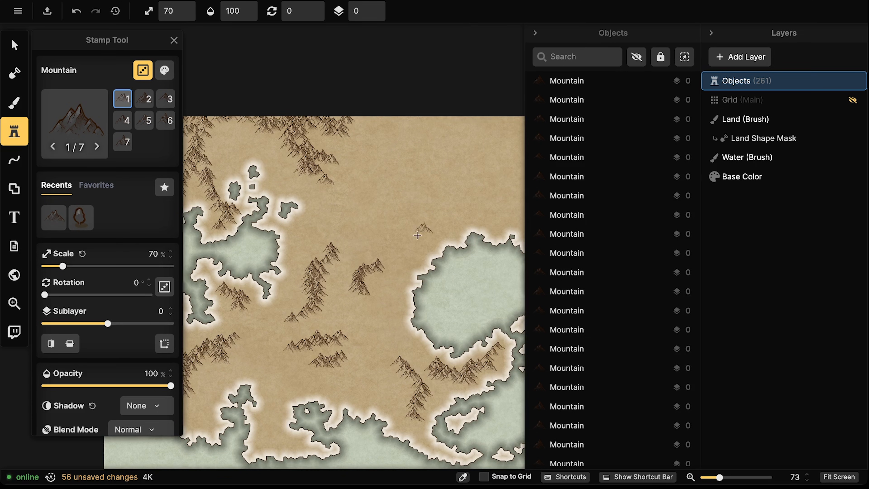
pyautogui.moveTo(438, 227); pyautogui.dragTo(415, 241)
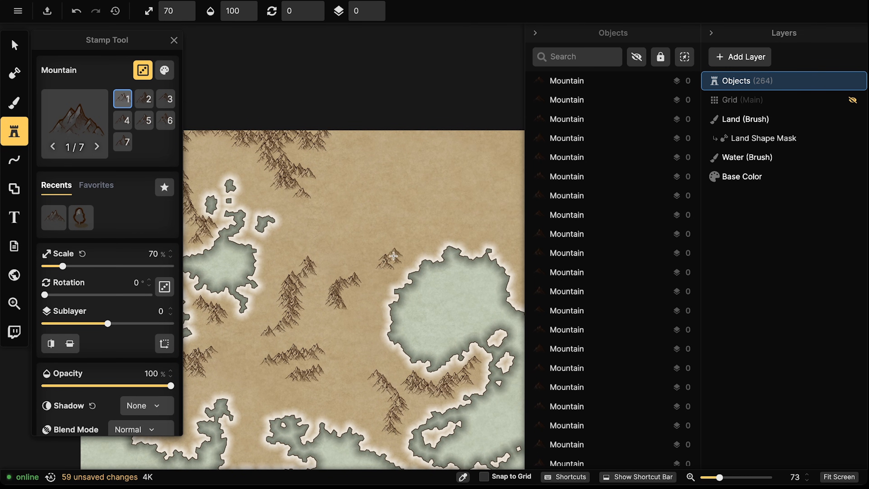
pyautogui.moveTo(394, 256)
pyautogui.mouseDown()
pyautogui.moveTo(415, 237)
pyautogui.moveTo(414, 225)
pyautogui.moveTo(404, 225)
pyautogui.moveTo(406, 204)
pyautogui.moveTo(398, 219)
pyautogui.moveTo(354, 205)
pyautogui.moveTo(428, 231)
pyautogui.moveTo(461, 211)
pyautogui.mouseUp()
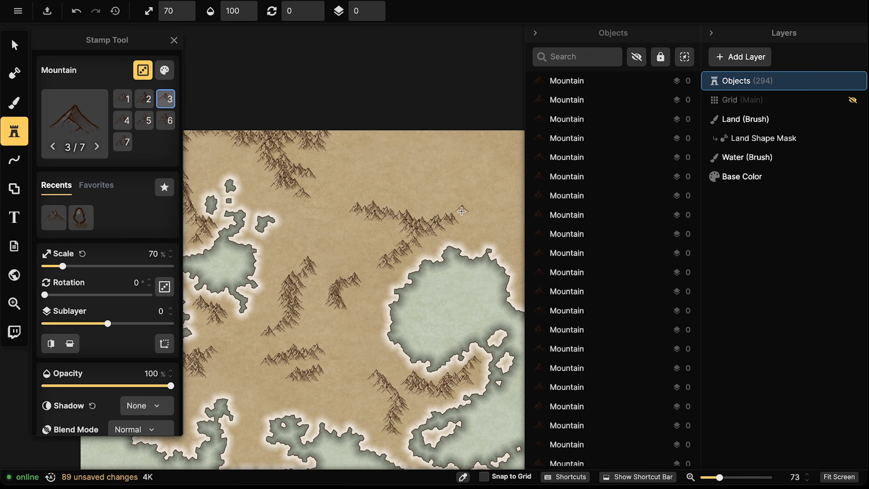
pyautogui.click(454, 230)
pyautogui.click(431, 217)
# Paint and stamp a mountain range down the upper-right area
pyautogui.moveTo(412, 267)
pyautogui.mouseDown()
pyautogui.moveTo(414, 234)
pyautogui.moveTo(343, 268)
pyautogui.mouseUp()
pyautogui.moveTo(396, 135)
pyautogui.mouseDown()
pyautogui.moveTo(417, 147)
pyautogui.moveTo(383, 162)
pyautogui.moveTo(396, 162)
pyautogui.moveTo(388, 172)
pyautogui.moveTo(413, 181)
pyautogui.mouseUp()
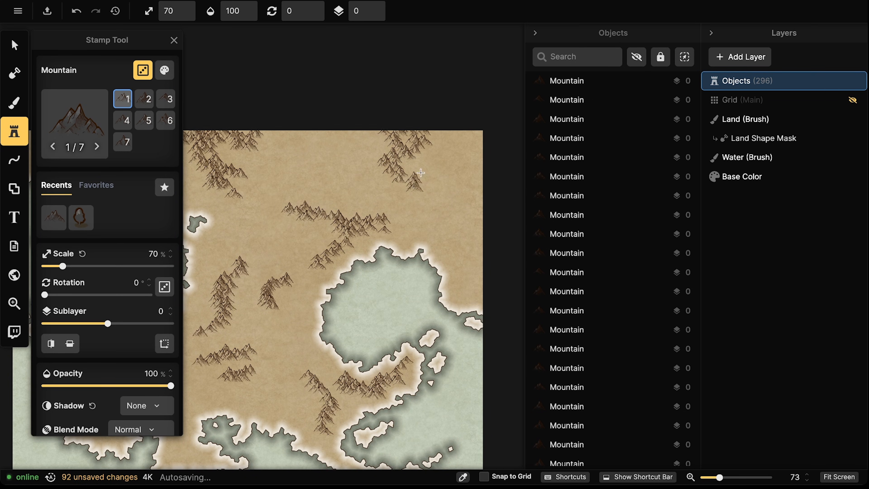
pyautogui.click(402, 157)
pyautogui.click(433, 134)
pyautogui.click(402, 167)
pyautogui.click(415, 181)
# Stamp a small cluster of mountains near the map's right edge
pyautogui.click(472, 266)
pyautogui.click(469, 271)
pyautogui.click(465, 277)
pyautogui.click(470, 281)
pyautogui.click(474, 282)
pyautogui.click(476, 273)
# Stamp a row of six mountains on the southern peninsula
pyautogui.moveTo(282, 347); pyautogui.dragTo(409, 209)
pyautogui.click(298, 319)
pyautogui.click(304, 315)
pyautogui.click(305, 318)
pyautogui.click(312, 314)
pyautogui.click(311, 318)
pyautogui.click(318, 318)
# Add mountains near the southwest coast and southern land, then lower stamp size to 45%
pyautogui.moveTo(399, 278); pyautogui.dragTo(416, 231)
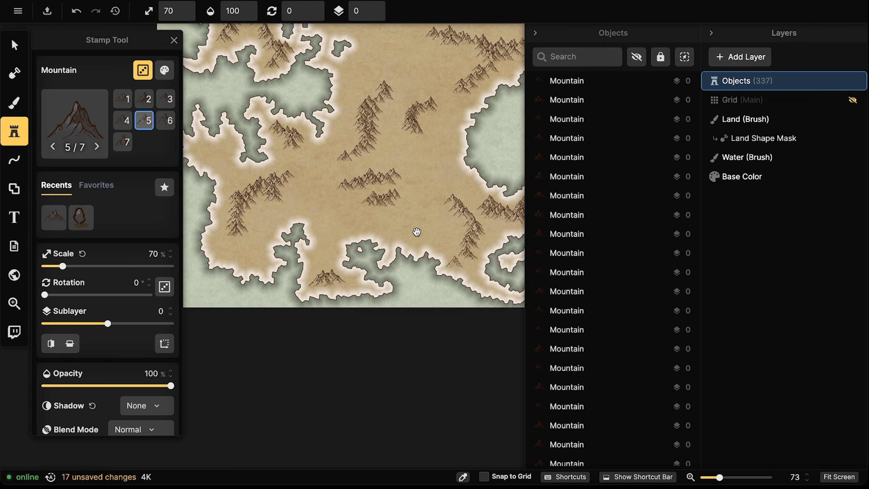
pyautogui.moveTo(313, 224); pyautogui.dragTo(328, 220)
pyautogui.click(268, 254)
pyautogui.click(273, 255)
pyautogui.click(274, 259)
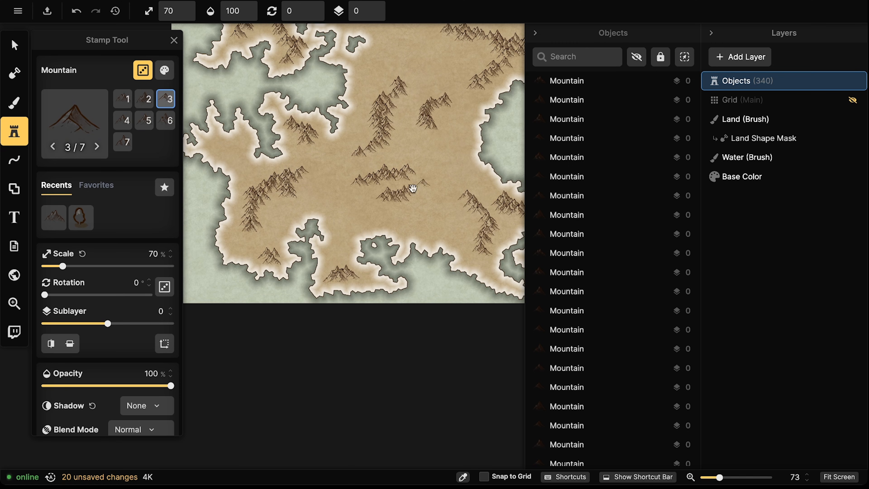
pyautogui.moveTo(413, 188); pyautogui.dragTo(358, 250)
pyautogui.click(264, 307)
pyautogui.moveTo(413, 209); pyautogui.dragTo(404, 230)
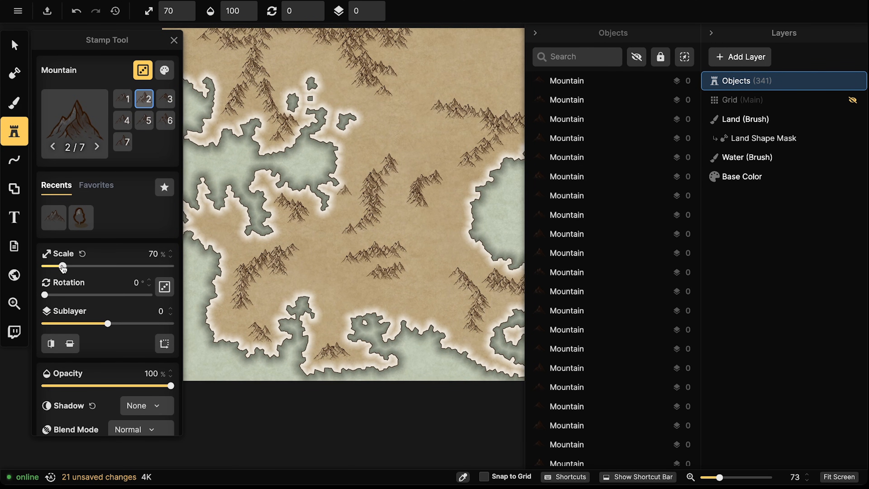
pyautogui.moveTo(59, 267); pyautogui.dragTo(57, 268)
# Shrink the mountain stamp to 45% and dot small mountains across the central land and southern peninsula
pyautogui.scroll(-4, 59, 265)
pyautogui.moveTo(313, 246); pyautogui.dragTo(359, 215)
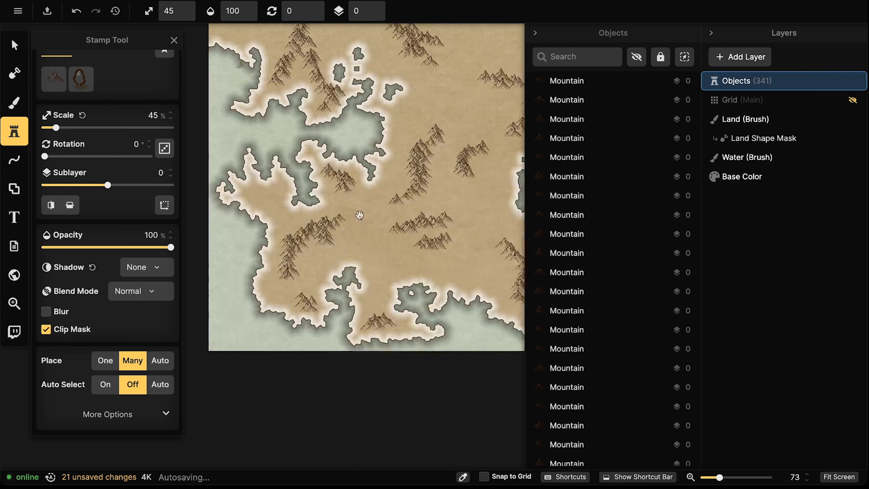
pyautogui.click(288, 282)
pyautogui.click(345, 216)
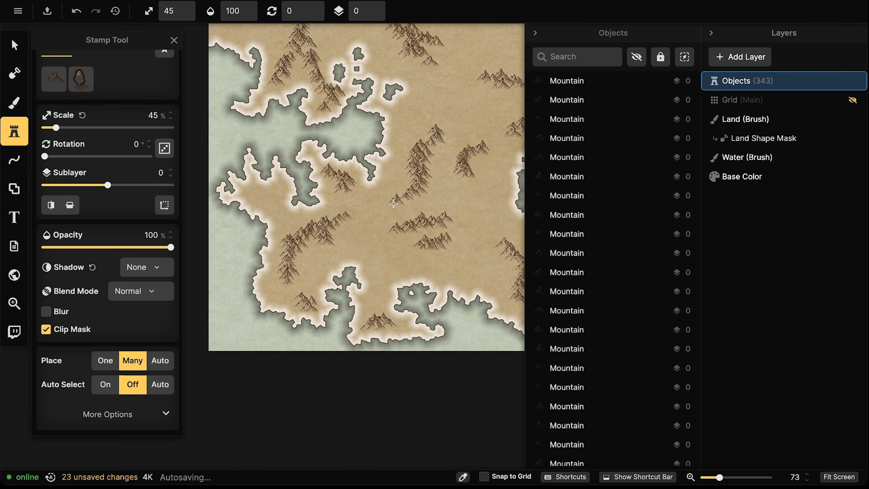
pyautogui.click(488, 146)
pyautogui.click(392, 234)
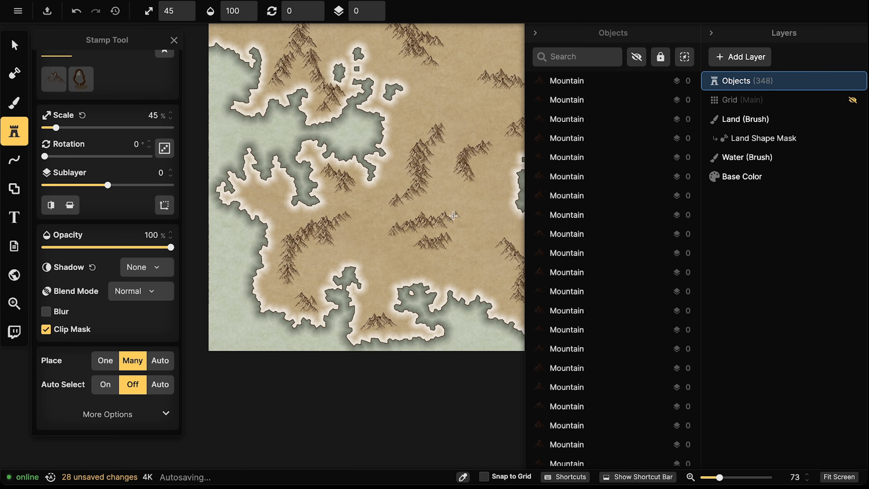
pyautogui.click(424, 250)
pyautogui.click(450, 237)
pyautogui.click(360, 330)
pyautogui.click(393, 326)
pyautogui.click(382, 331)
pyautogui.click(306, 292)
# Stamp more small mountains on the western land and in the gaps between the ranges
pyautogui.moveTo(424, 195); pyautogui.dragTo(354, 294)
pyautogui.click(274, 293)
pyautogui.click(255, 263)
pyautogui.click(199, 184)
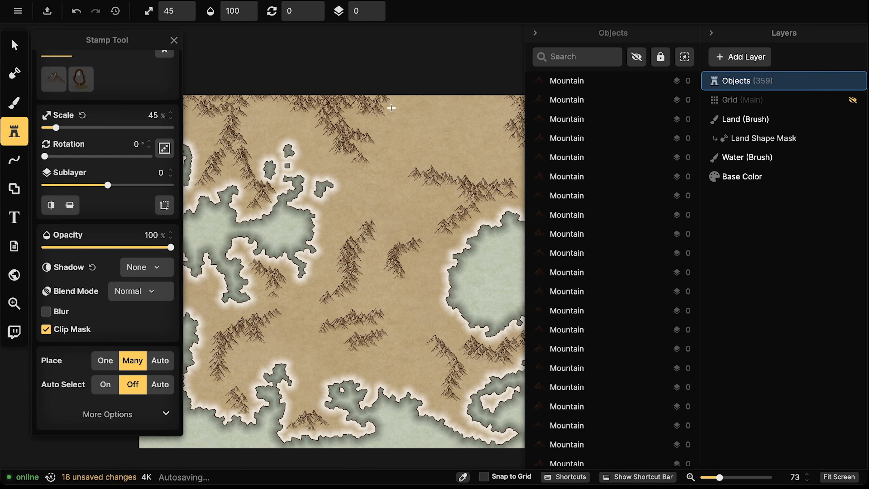
pyautogui.click(248, 210)
pyautogui.moveTo(428, 187); pyautogui.dragTo(383, 212)
pyautogui.click(321, 188)
pyautogui.click(330, 172)
pyautogui.click(333, 141)
pyautogui.click(362, 196)
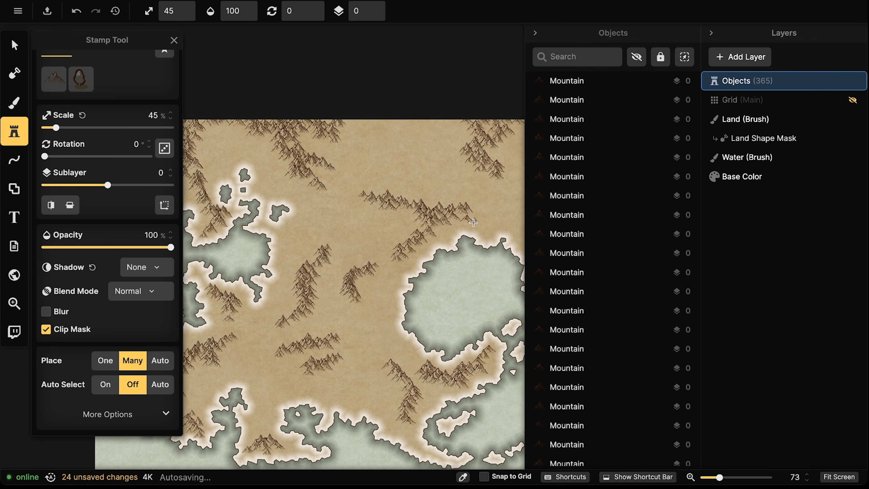
# Fill the upper-right range and the ends of the lower ranges with small mountains
pyautogui.click(500, 178)
pyautogui.moveTo(402, 308); pyautogui.dragTo(404, 256)
pyautogui.click(386, 312)
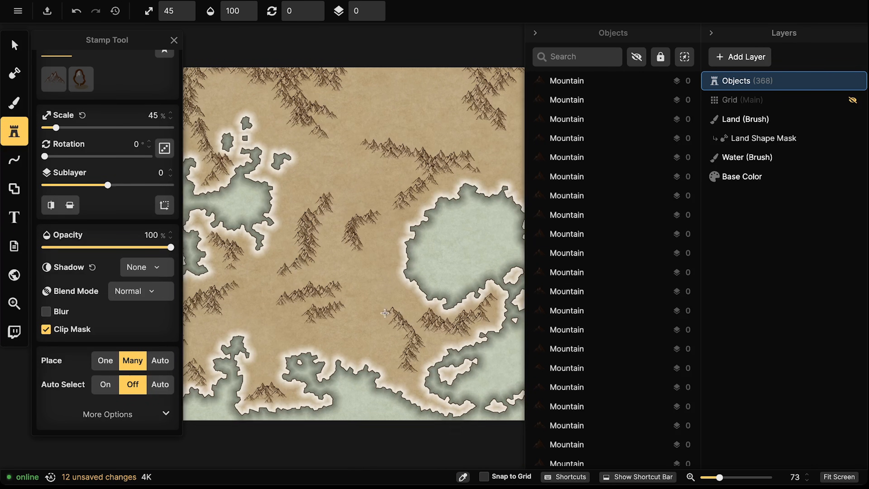
pyautogui.click(408, 372)
pyautogui.click(422, 314)
pyautogui.click(495, 295)
pyautogui.click(465, 324)
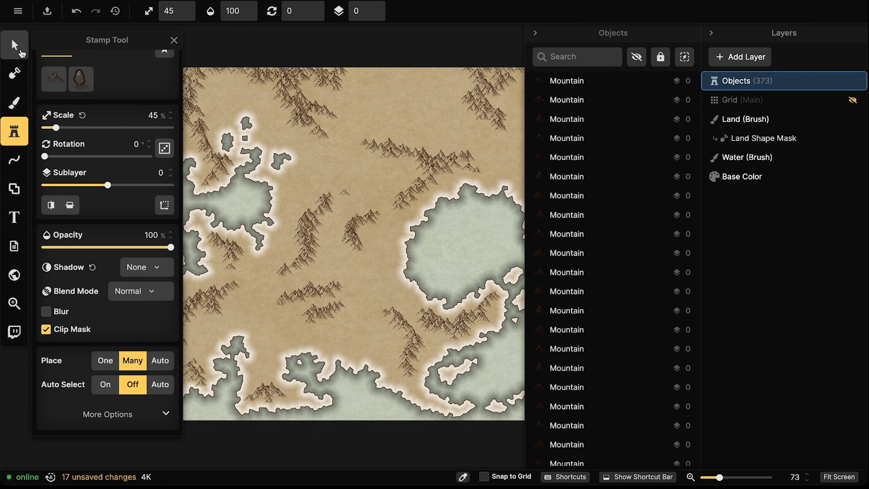
# Select the most recently placed mountain, deselect it, and reposition the view
pyautogui.click(14, 45)
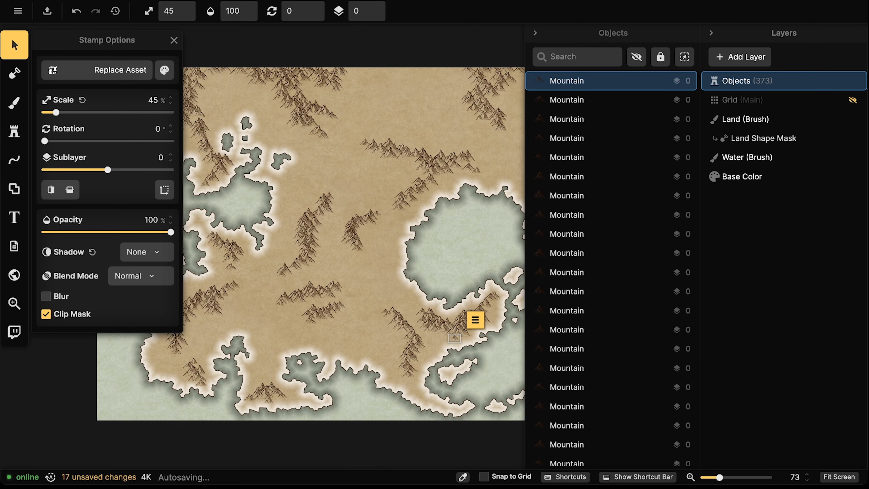
pyautogui.click(415, 128)
pyautogui.scroll(-5, 349, 172)
pyautogui.moveTo(354, 164); pyautogui.dragTo(343, 196)
pyautogui.scroll(4, 286, 181)
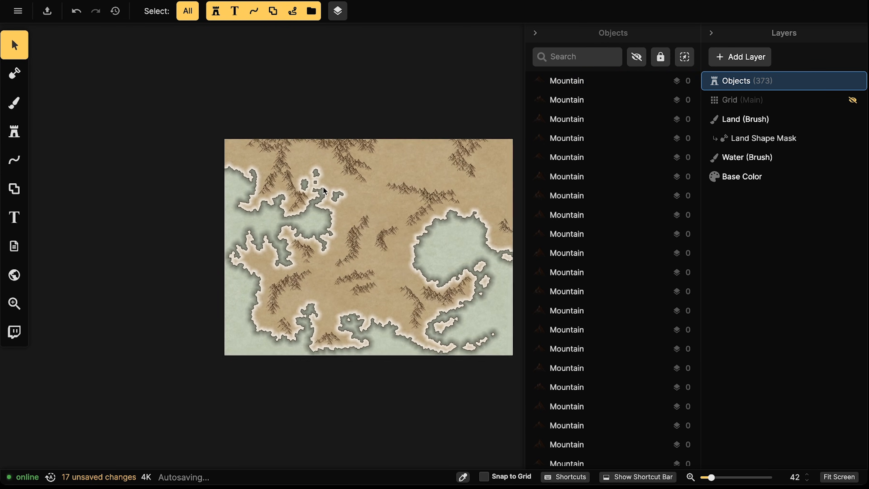
# Drag a stray mountain stamp up and right toward the top-right edge, then deselect it
pyautogui.moveTo(288, 183); pyautogui.dragTo(444, 156)
pyautogui.moveTo(444, 157); pyautogui.dragTo(101, 144)
pyautogui.moveTo(304, 149); pyautogui.dragTo(456, 141)
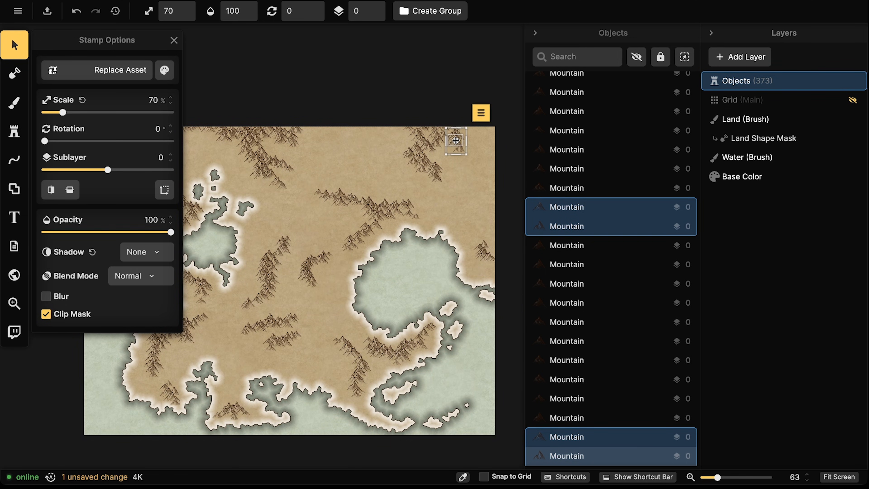
pyautogui.press('Escape')
# Zoom out and check the mountains by selecting them all, then a single stamp
pyautogui.scroll(-3, 284, 144)
pyautogui.moveTo(273, 145); pyautogui.dragTo(296, 140)
pyautogui.moveTo(95, 85); pyautogui.dragTo(520, 381)
pyautogui.press('Escape')
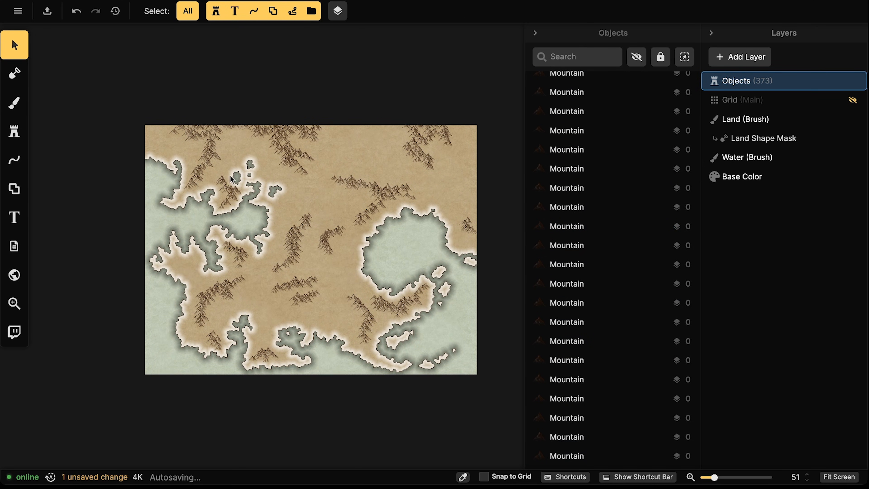
pyautogui.click(188, 188)
pyautogui.press('Escape')
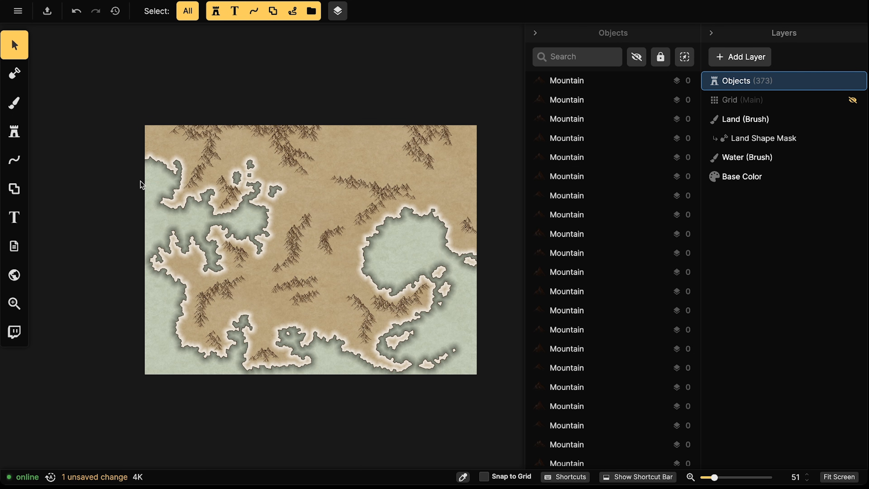
# Switch to the Stamp Tool and pick the Small Hill stamp by searching 'hill'
pyautogui.click(13, 131)
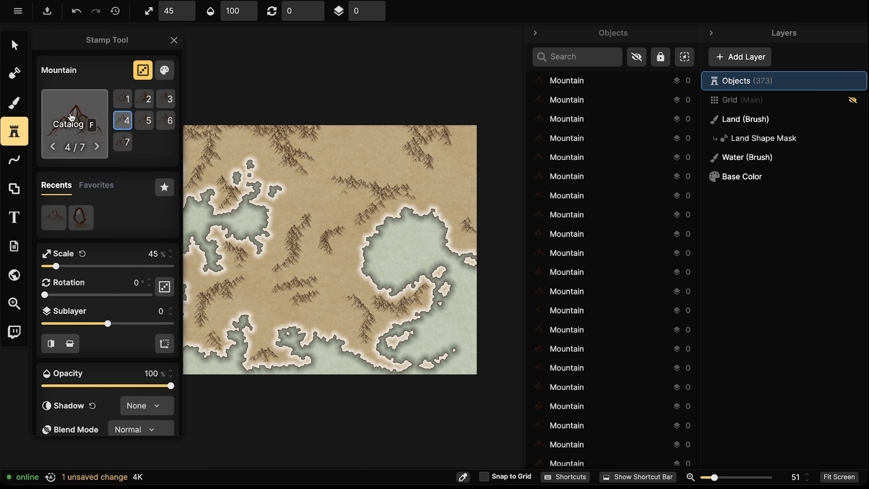
pyautogui.click(74, 116)
pyautogui.write('hill')
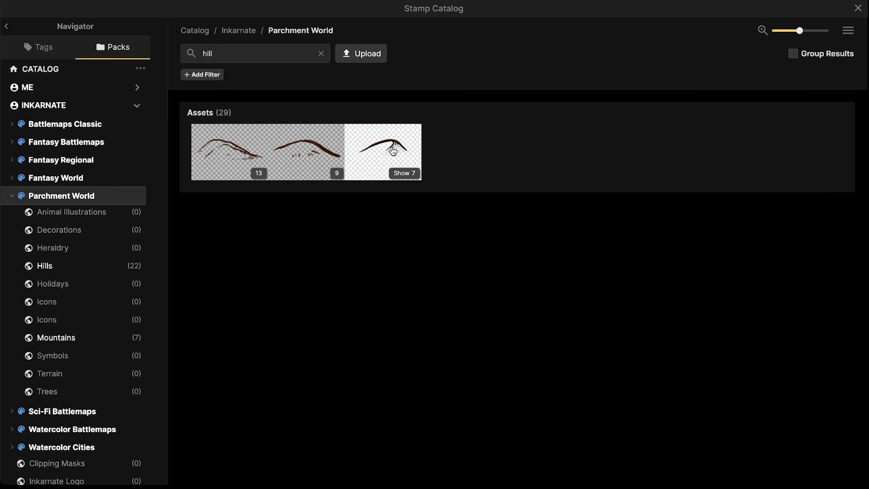
pyautogui.click(298, 157)
# Scatter small hills beside the island's lower mountains
pyautogui.scroll(6, 280, 166)
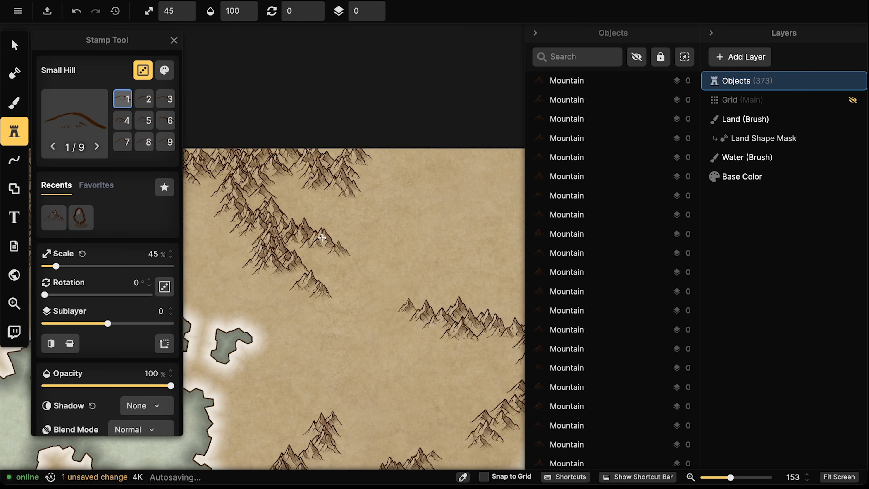
pyautogui.moveTo(393, 357); pyautogui.dragTo(441, 143)
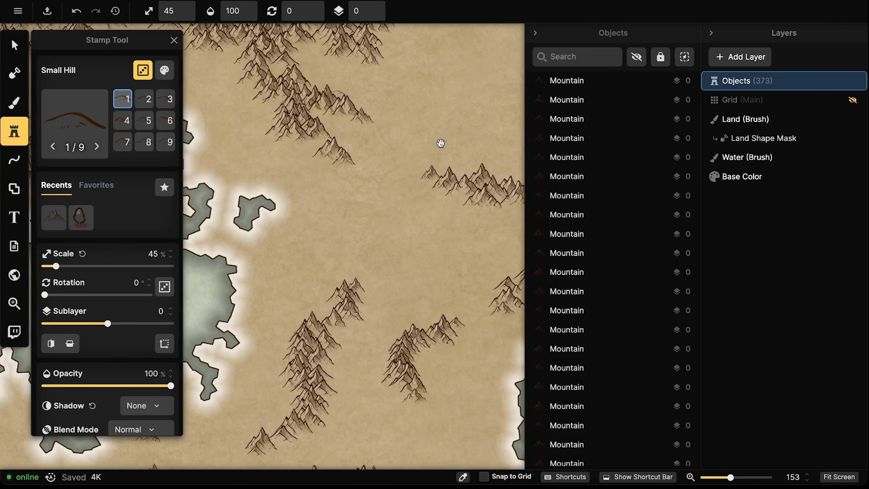
pyautogui.click(362, 298)
pyautogui.click(360, 308)
pyautogui.click(359, 317)
pyautogui.click(358, 327)
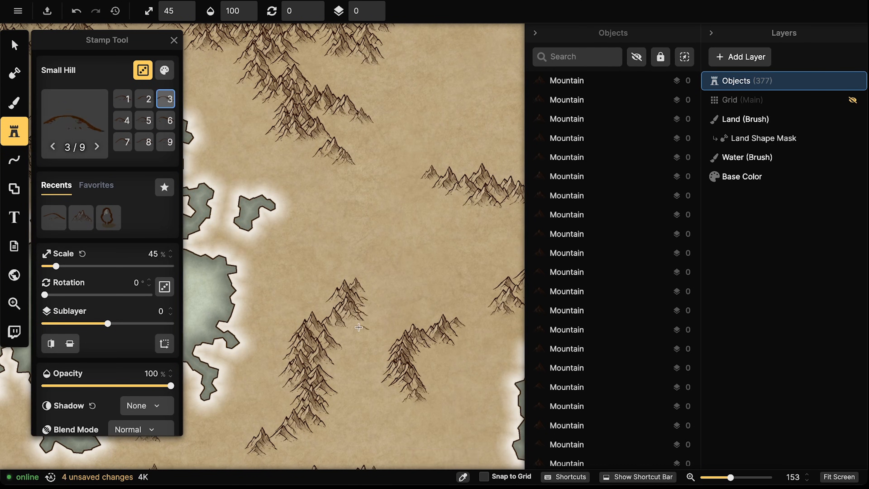
pyautogui.click(366, 331)
pyautogui.click(352, 334)
pyautogui.click(347, 336)
pyautogui.click(343, 335)
pyautogui.click(339, 334)
pyautogui.click(338, 358)
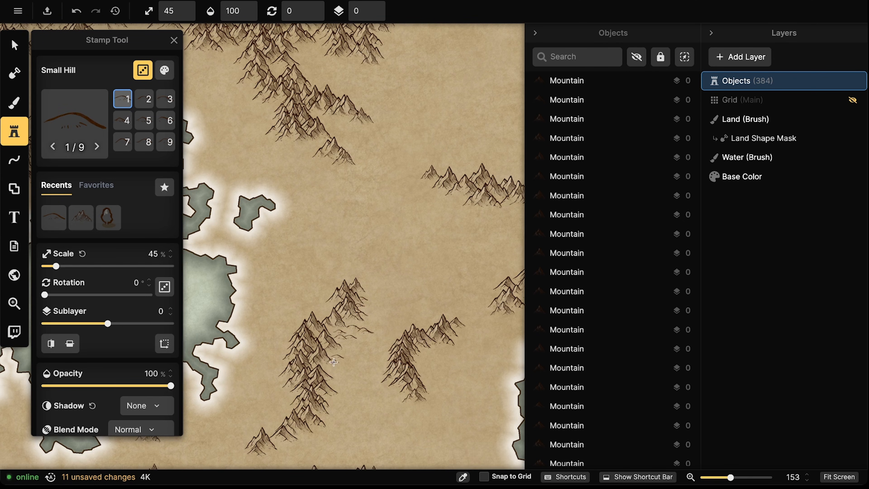
pyautogui.click(335, 359)
# Add more small hills around the mountains further up, including the upper-right mountain
pyautogui.moveTo(367, 352); pyautogui.dragTo(374, 269)
pyautogui.click(341, 310)
pyautogui.click(347, 316)
pyautogui.click(335, 325)
pyautogui.click(336, 338)
pyautogui.click(331, 344)
pyautogui.click(296, 358)
pyautogui.click(288, 358)
pyautogui.moveTo(390, 342); pyautogui.dragTo(376, 263)
pyautogui.click(306, 342)
pyautogui.click(297, 346)
pyautogui.click(281, 354)
pyautogui.click(415, 195)
pyautogui.click(412, 202)
pyautogui.click(411, 208)
pyautogui.click(412, 211)
pyautogui.click(377, 197)
pyautogui.click(376, 198)
pyautogui.click(369, 209)
pyautogui.click(374, 198)
pyautogui.click(496, 156)
# Place small hills under and near the mountains toward the lake and the map's top edge
pyautogui.moveTo(457, 182); pyautogui.dragTo(324, 326)
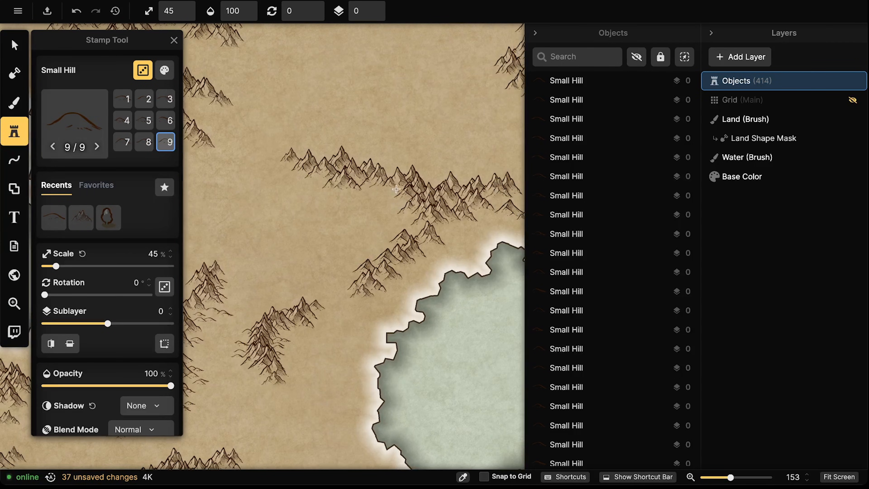
pyautogui.click(353, 260)
pyautogui.click(414, 268)
pyautogui.click(474, 226)
pyautogui.moveTo(519, 190); pyautogui.dragTo(462, 186)
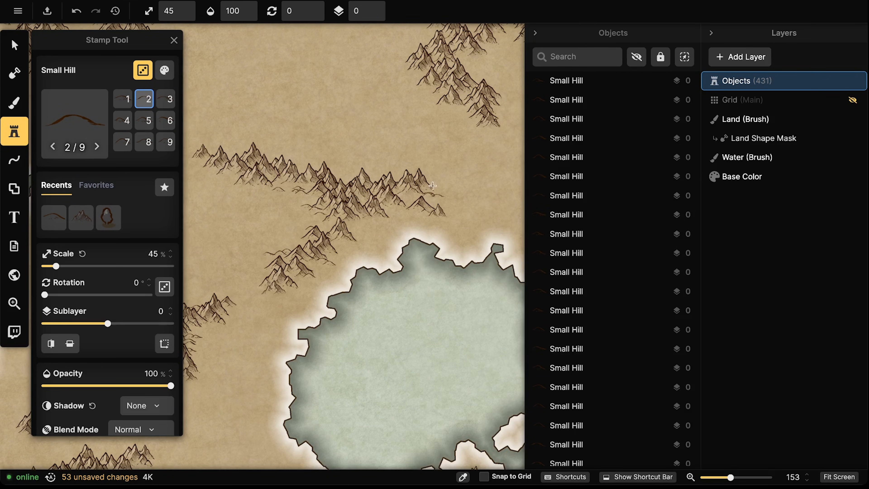
pyautogui.click(458, 142)
pyautogui.moveTo(446, 87); pyautogui.dragTo(393, 131)
pyautogui.click(382, 160)
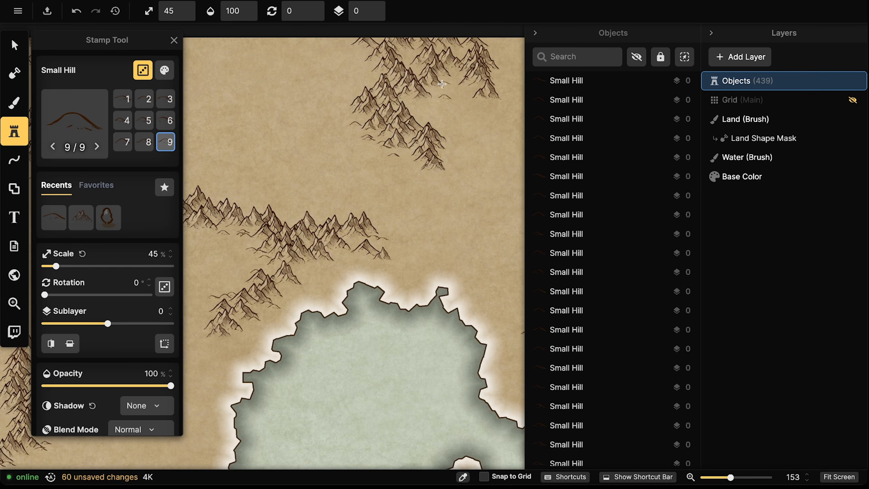
pyautogui.click(491, 94)
pyautogui.click(504, 103)
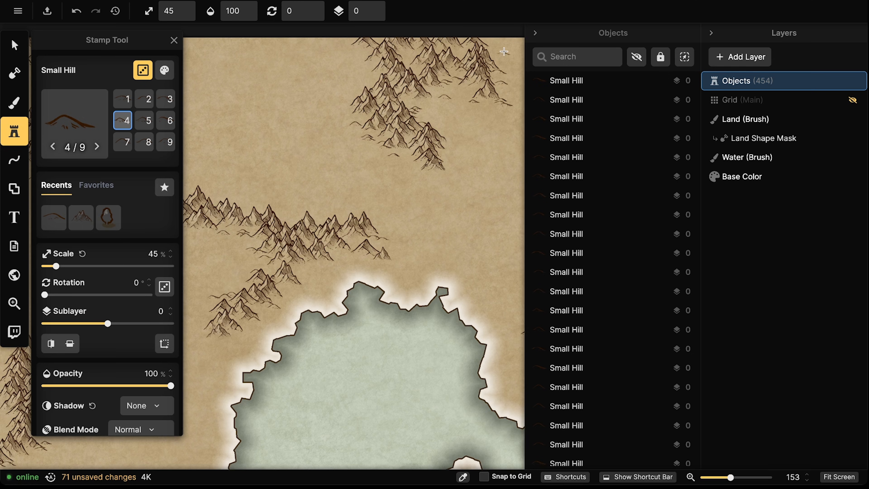
pyautogui.moveTo(241, 183); pyautogui.dragTo(394, 124)
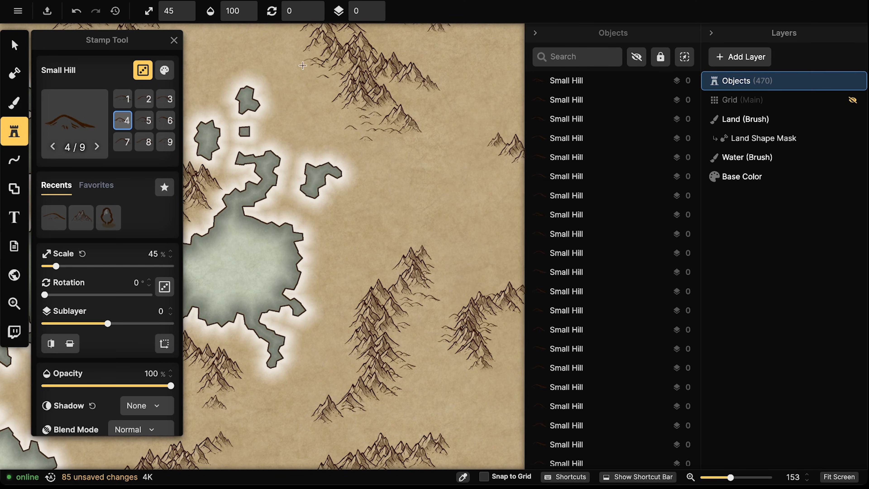
pyautogui.moveTo(373, 59); pyautogui.dragTo(376, 209)
pyautogui.click(307, 182)
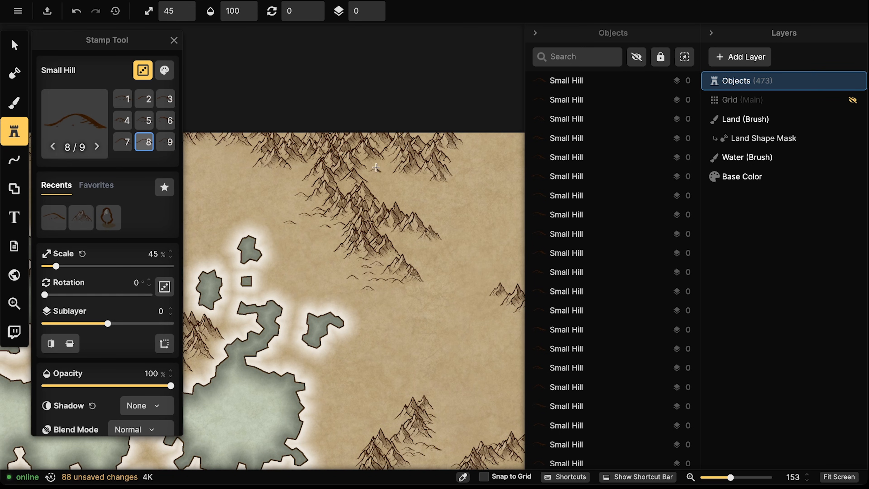
pyautogui.click(417, 180)
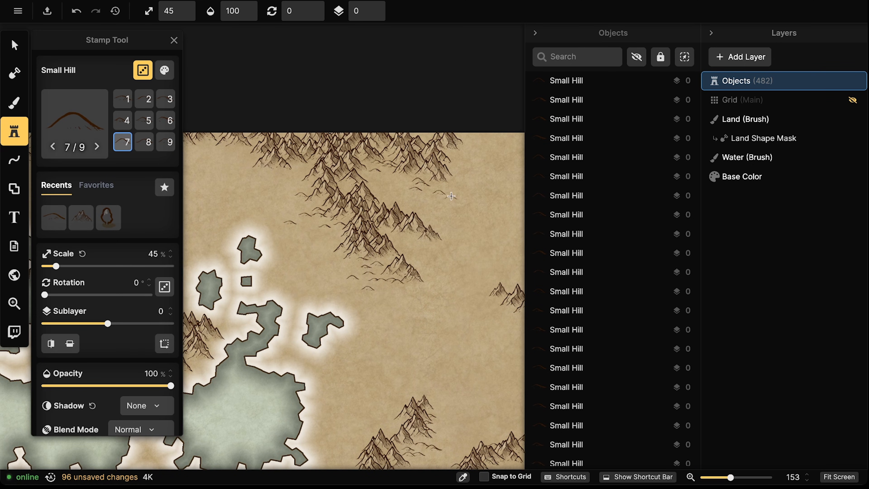
pyautogui.click(451, 196)
pyautogui.click(466, 151)
# Line the range's right and lower-right edges with small hills, plus central and upper-left mountains
pyautogui.moveTo(301, 165); pyautogui.dragTo(412, 153)
pyautogui.click(328, 139)
pyautogui.click(276, 152)
pyautogui.click(264, 173)
pyautogui.click(266, 196)
pyautogui.moveTo(265, 211); pyautogui.dragTo(308, 170)
pyautogui.click(278, 215)
pyautogui.click(273, 222)
pyautogui.click(269, 231)
pyautogui.click(277, 235)
pyautogui.click(250, 255)
pyautogui.click(222, 275)
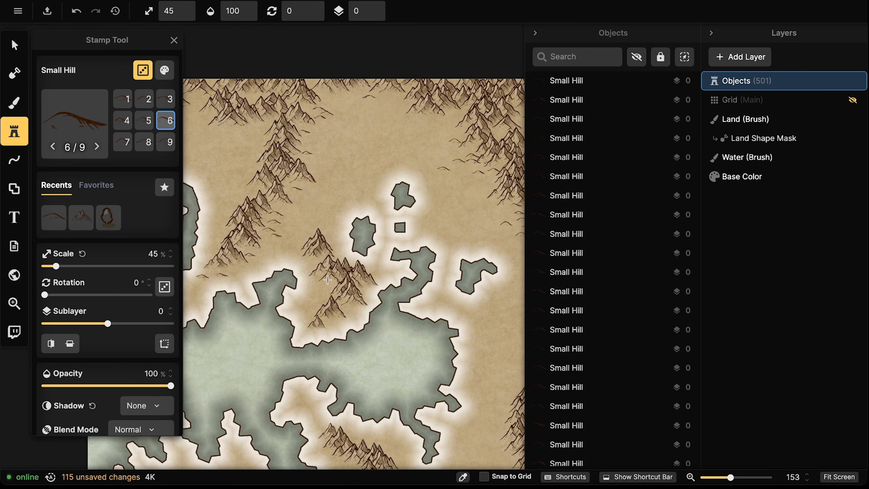
pyautogui.click(309, 315)
pyautogui.click(353, 310)
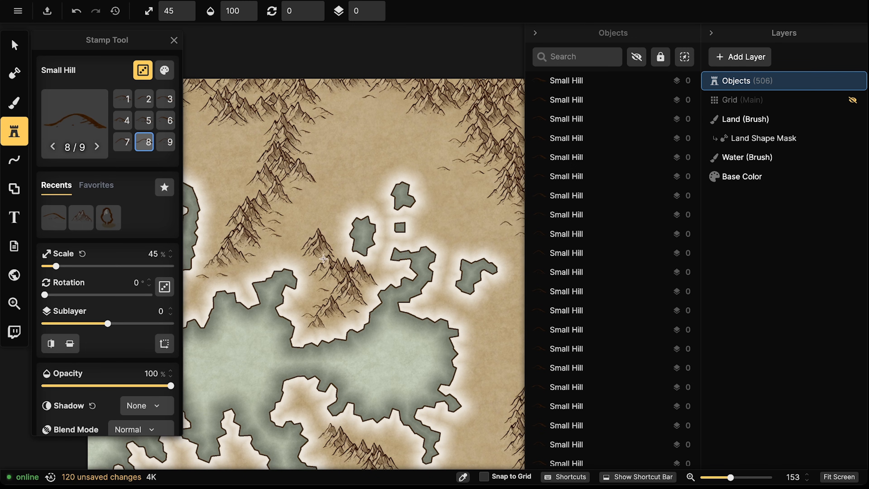
pyautogui.click(331, 236)
pyautogui.click(309, 234)
pyautogui.click(206, 116)
pyautogui.click(203, 112)
pyautogui.click(199, 96)
# Place small hills along the central mountains' right edge and around the southwest mountain cluster
pyautogui.moveTo(359, 340); pyautogui.dragTo(374, 138)
pyautogui.moveTo(397, 298); pyautogui.dragTo(399, 120)
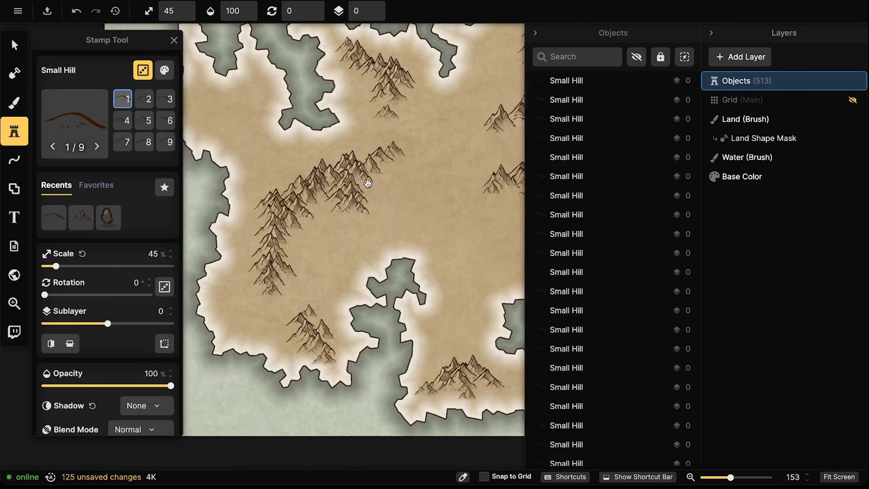
pyautogui.click(299, 235)
pyautogui.click(300, 241)
pyautogui.click(291, 245)
pyautogui.click(287, 258)
pyautogui.click(297, 265)
pyautogui.click(373, 185)
pyautogui.click(388, 177)
pyautogui.click(406, 165)
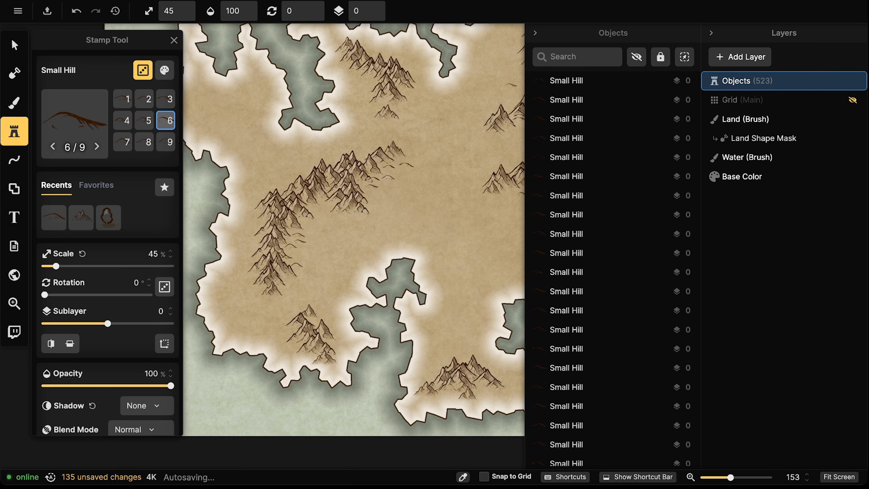
pyautogui.click(336, 336)
pyautogui.click(341, 344)
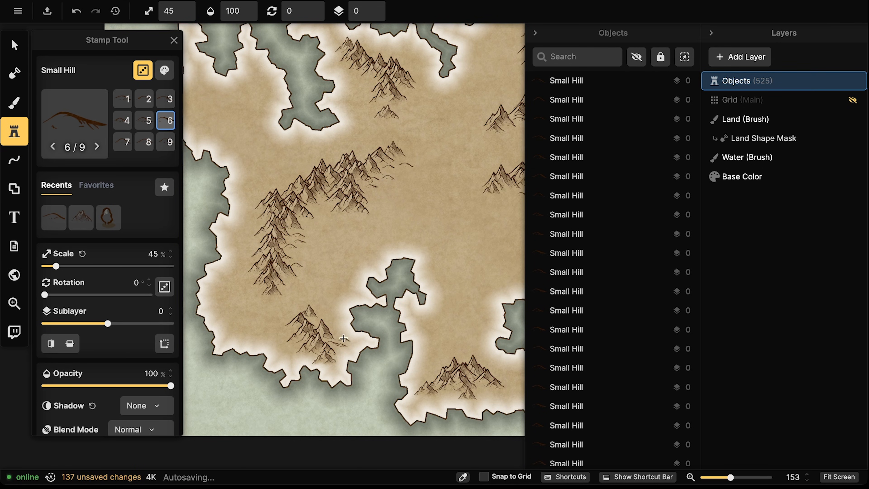
pyautogui.click(325, 322)
pyautogui.click(298, 312)
pyautogui.click(292, 329)
pyautogui.click(273, 293)
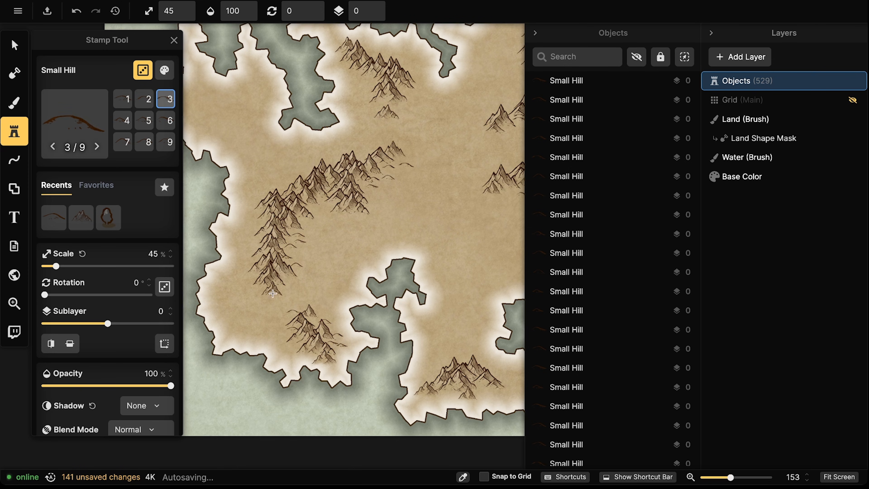
# Scatter small hills right of the southern mountains and beside both neighbouring mountain ranges
pyautogui.moveTo(414, 250); pyautogui.dragTo(244, 272)
pyautogui.moveTo(402, 265); pyautogui.dragTo(414, 185)
pyautogui.click(330, 332)
pyautogui.click(335, 312)
pyautogui.click(337, 312)
pyautogui.click(345, 315)
pyautogui.click(357, 311)
pyautogui.click(355, 320)
pyautogui.click(357, 330)
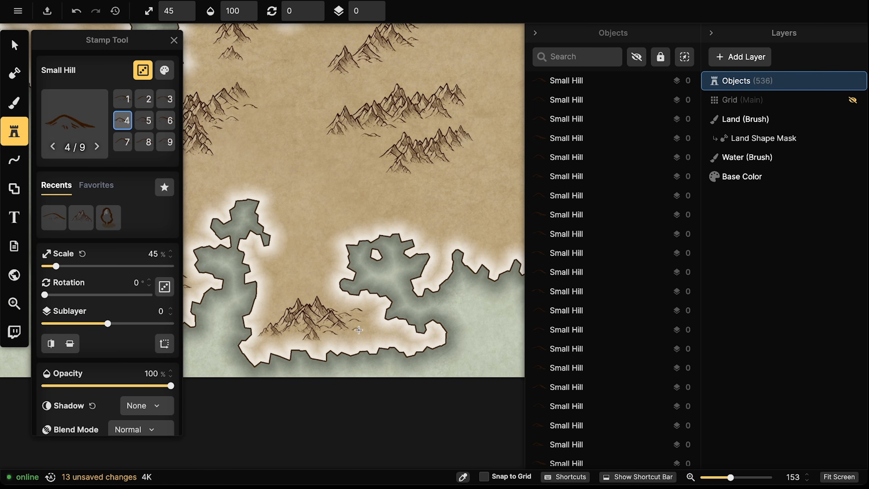
pyautogui.moveTo(417, 283); pyautogui.dragTo(341, 257)
pyautogui.moveTo(411, 231); pyautogui.dragTo(265, 294)
pyautogui.moveTo(409, 209); pyautogui.dragTo(386, 210)
pyautogui.click(321, 218)
pyautogui.click(337, 232)
pyautogui.click(353, 245)
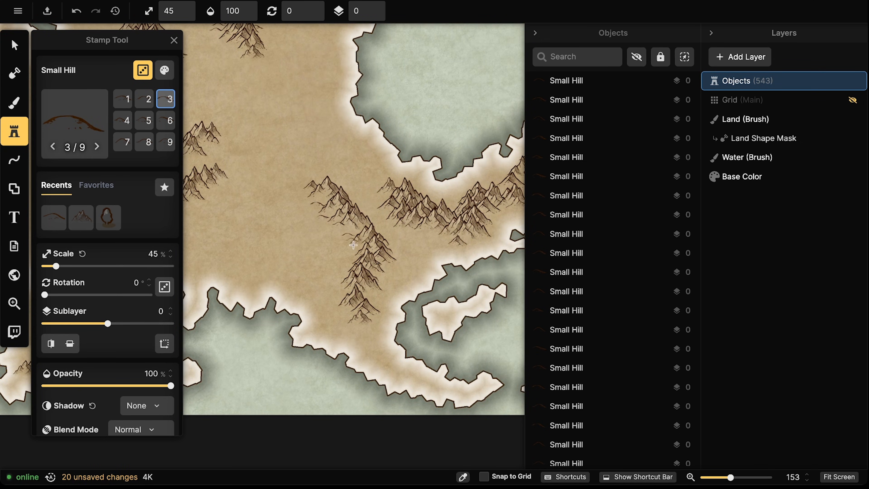
pyautogui.click(329, 303)
pyautogui.click(422, 227)
pyautogui.click(428, 231)
pyautogui.click(417, 236)
pyautogui.click(396, 229)
pyautogui.click(384, 220)
pyautogui.click(450, 201)
pyautogui.click(458, 201)
pyautogui.click(434, 247)
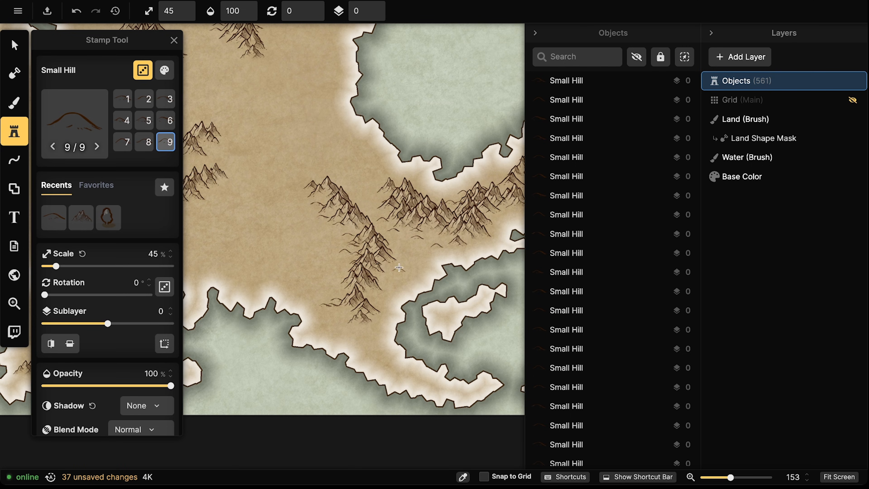
pyautogui.click(396, 272)
pyautogui.click(386, 281)
pyautogui.click(376, 290)
# Finish by scattering small hills around and below the remaining mountain ridges
pyautogui.moveTo(333, 219); pyautogui.dragTo(497, 236)
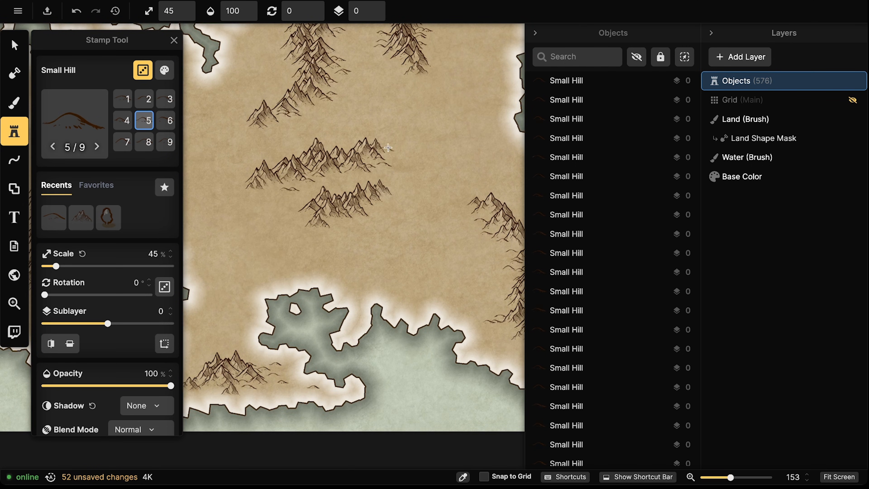
pyautogui.moveTo(399, 126); pyautogui.dragTo(406, 134)
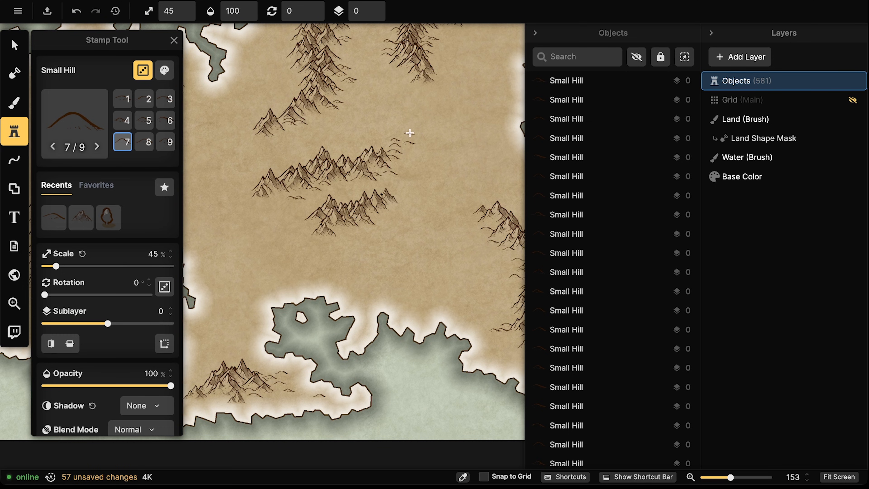
pyautogui.click(410, 133)
pyautogui.click(394, 196)
pyautogui.click(401, 194)
pyautogui.click(406, 189)
pyautogui.click(407, 181)
pyautogui.click(416, 178)
pyautogui.click(325, 239)
pyautogui.click(326, 245)
pyautogui.click(320, 246)
pyautogui.click(313, 239)
pyautogui.click(310, 226)
pyautogui.click(297, 229)
pyautogui.click(291, 230)
pyautogui.click(284, 232)
pyautogui.moveTo(349, 167); pyautogui.dragTo(453, 190)
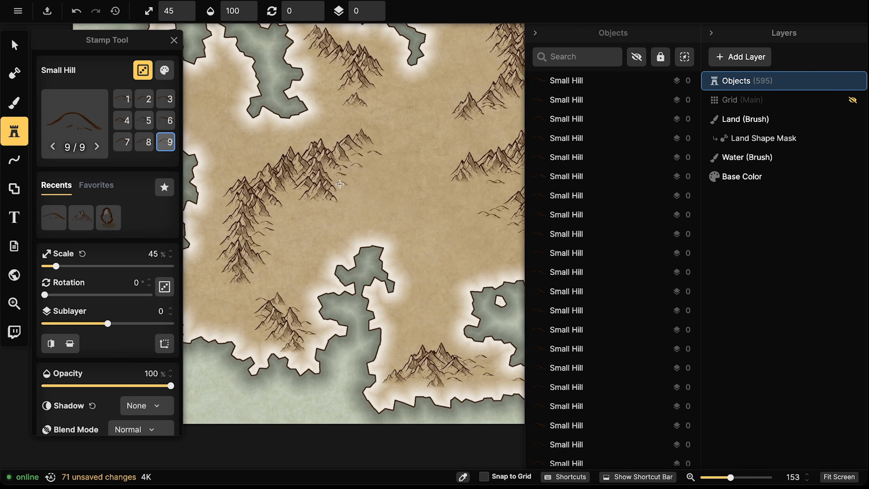
pyautogui.click(342, 207)
pyautogui.click(281, 244)
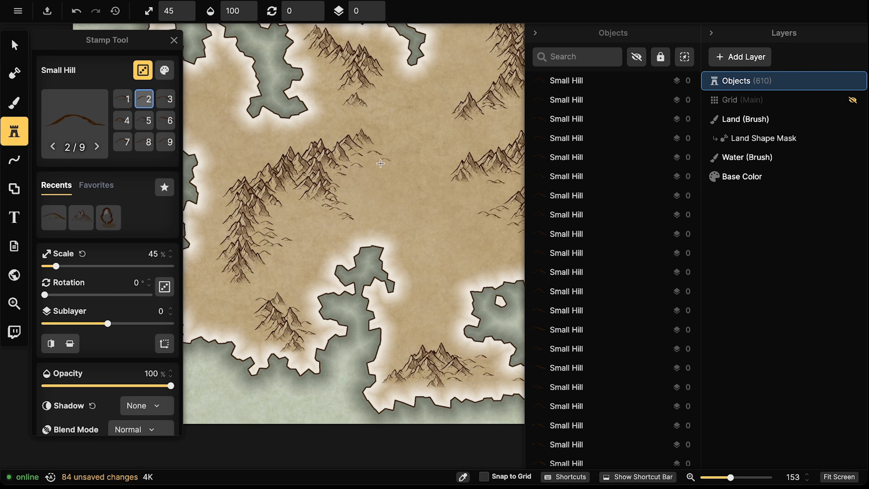
pyautogui.click(385, 163)
pyautogui.scroll(3, 386, 171)
pyautogui.moveTo(396, 157)
pyautogui.mouseDown()
pyautogui.moveTo(348, 140)
pyautogui.moveTo(353, 110)
pyautogui.moveTo(315, 131)
pyautogui.moveTo(315, 109)
pyautogui.mouseUp()
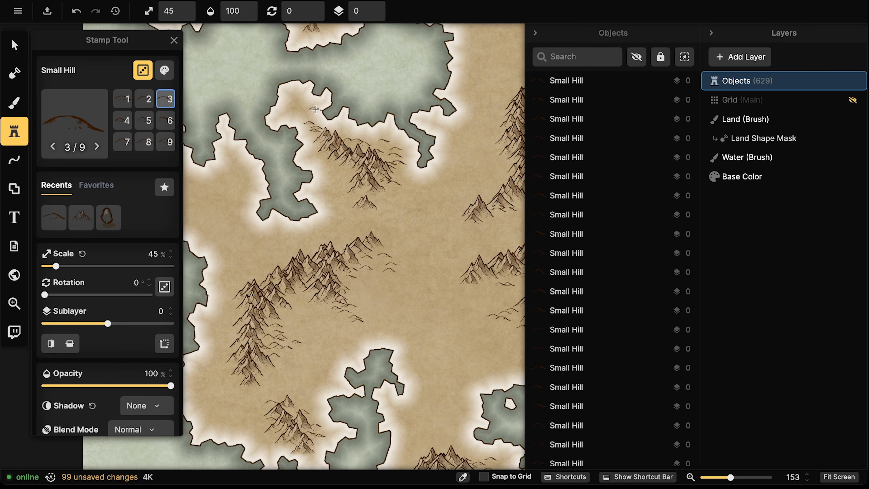
pyautogui.scroll(-5, 271, 26)
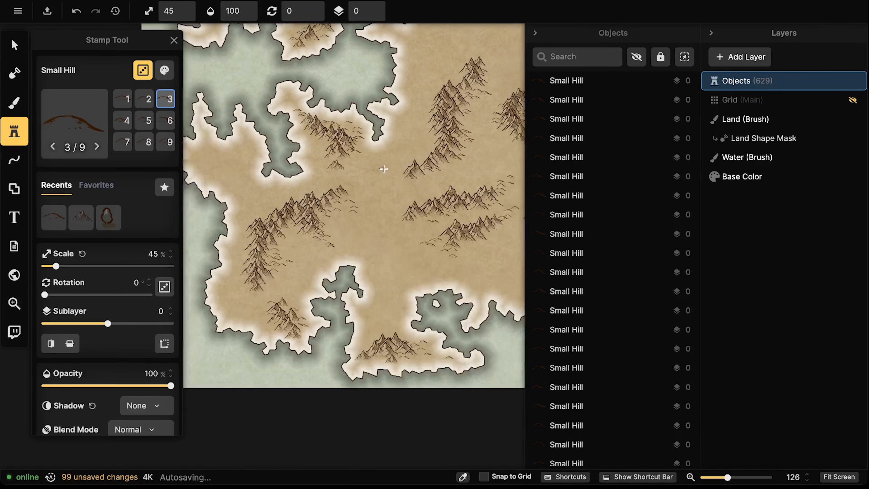
# Scatter more Small Hill stamps across the remaining open northern land
pyautogui.moveTo(390, 149); pyautogui.dragTo(290, 276)
pyautogui.scroll(-2, 311, 265)
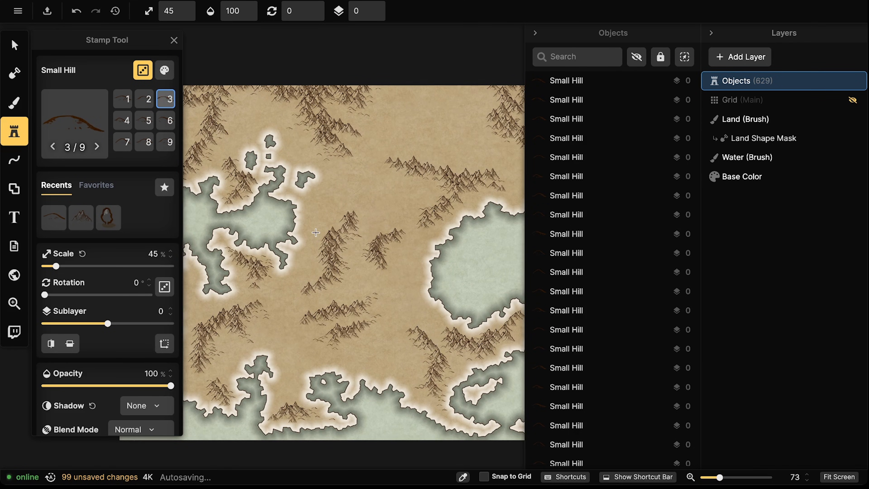
pyautogui.moveTo(384, 168)
pyautogui.mouseDown()
pyautogui.moveTo(384, 188)
pyautogui.moveTo(394, 160)
pyautogui.moveTo(434, 161)
pyautogui.moveTo(421, 149)
pyautogui.moveTo(429, 136)
pyautogui.moveTo(451, 160)
pyautogui.moveTo(485, 172)
pyautogui.moveTo(474, 191)
pyautogui.moveTo(420, 185)
pyautogui.moveTo(413, 193)
pyautogui.moveTo(441, 189)
pyautogui.moveTo(415, 219)
pyautogui.moveTo(408, 222)
pyautogui.moveTo(403, 206)
pyautogui.moveTo(405, 239)
pyautogui.moveTo(429, 231)
pyautogui.mouseUp()
pyautogui.moveTo(486, 193); pyautogui.dragTo(501, 196)
pyautogui.moveTo(443, 256); pyautogui.dragTo(486, 201)
pyautogui.moveTo(348, 160); pyautogui.dragTo(382, 146)
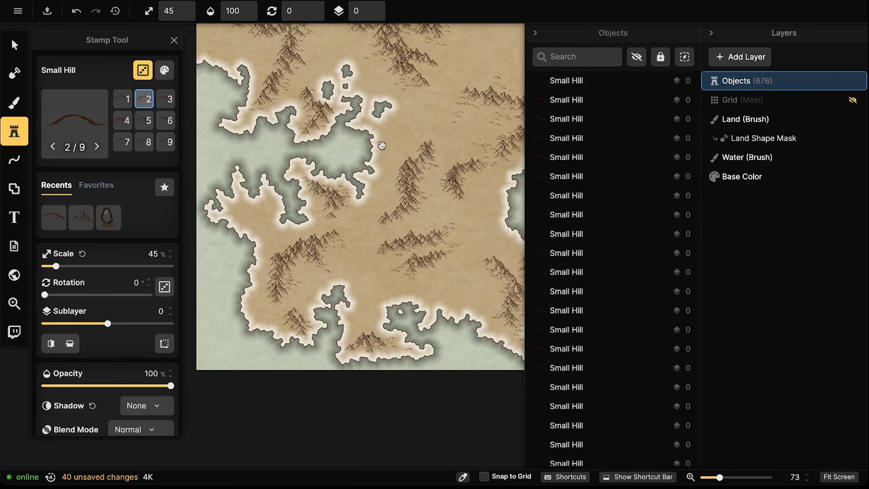
pyautogui.moveTo(381, 209)
pyautogui.mouseDown()
pyautogui.moveTo(397, 160)
pyautogui.moveTo(413, 151)
pyautogui.moveTo(415, 122)
pyautogui.moveTo(367, 60)
pyautogui.moveTo(302, 76)
pyautogui.moveTo(315, 37)
pyautogui.mouseUp()
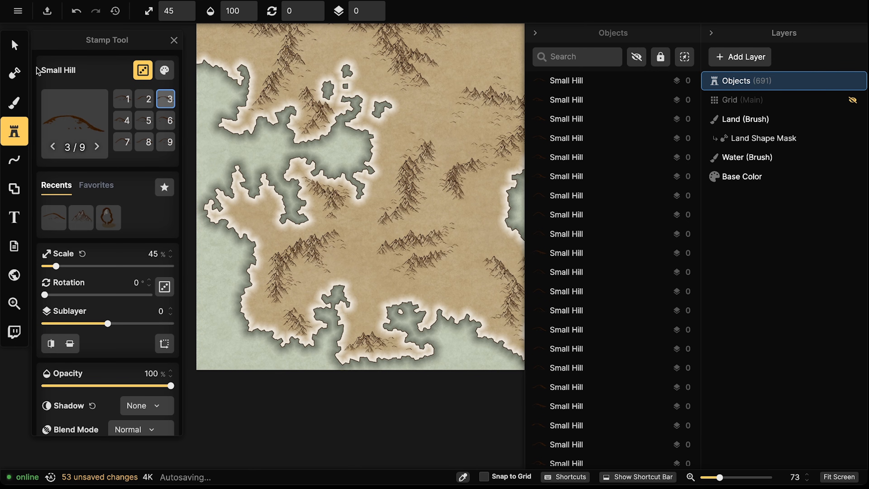
# Switch to the Select tool and zoom out to show the full map
pyautogui.click(21, 51)
pyautogui.scroll(-2, 241, 219)
pyautogui.moveTo(241, 220); pyautogui.dragTo(237, 269)
pyautogui.scroll(-3, 254, 267)
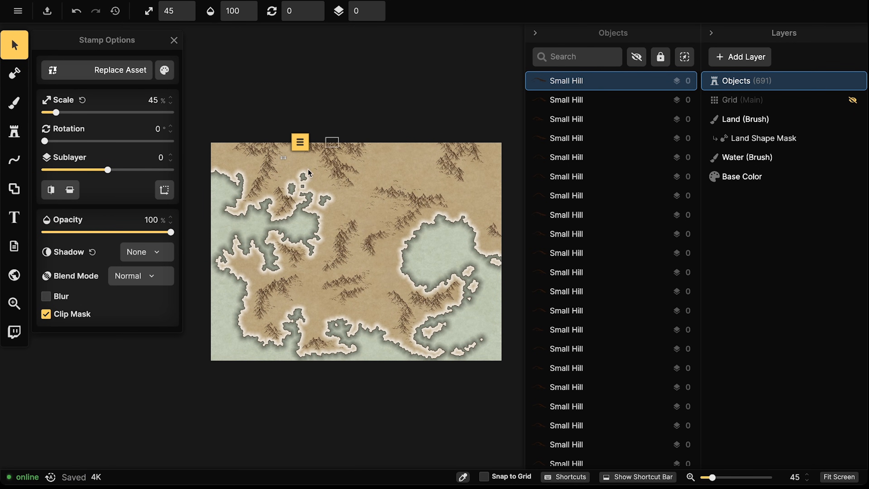
# Rename the Objects layer to 'Terrain' and deselect the stamped hill
pyautogui.rightClick(732, 82)
pyautogui.click(648, 96)
pyautogui.write('Text')
pyautogui.press('BackSpace')
pyautogui.press('BackSpace')
pyautogui.press('BackSpace')
pyautogui.write('errain')
pyautogui.press('Return')
pyautogui.press('Escape')
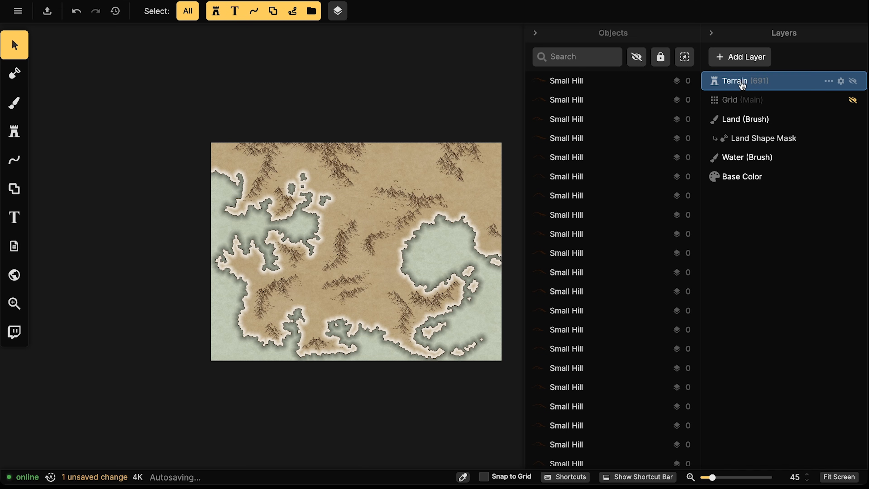
pyautogui.scroll(5, 346, 266)
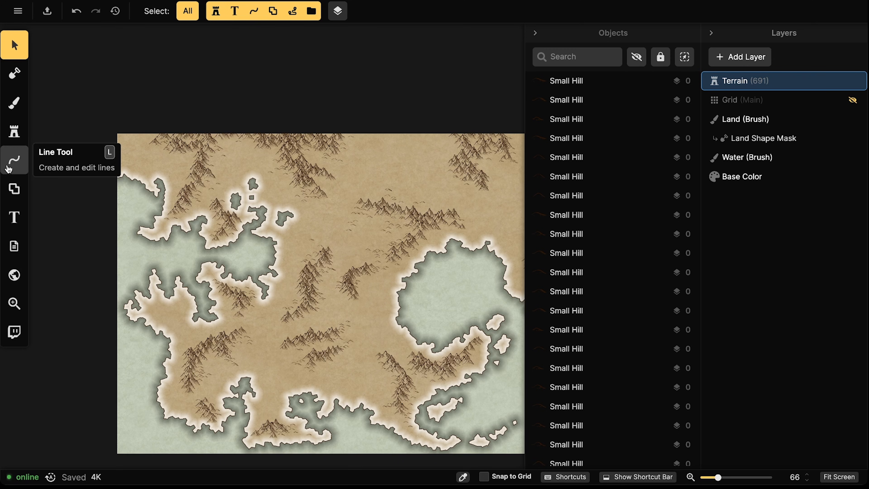
# Set the Land tool to Subtract with a size-1 Circle brush, zoomed on the southern inlet
pyautogui.click(21, 77)
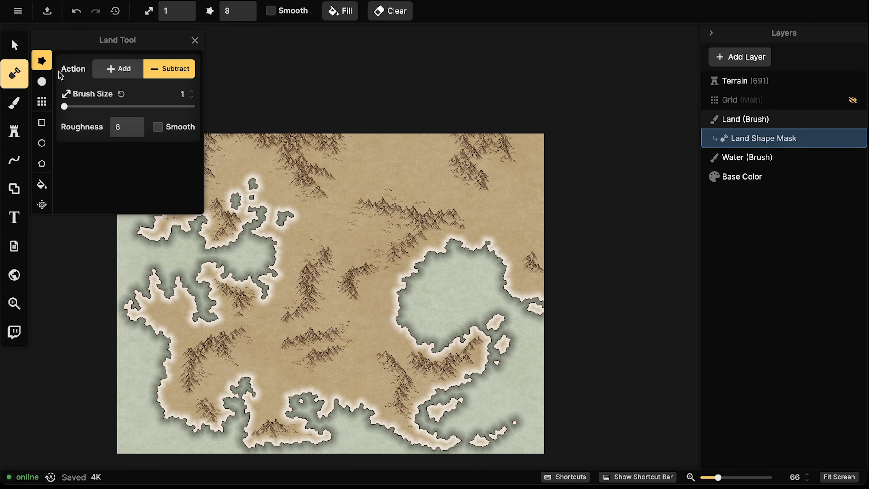
pyautogui.click(42, 82)
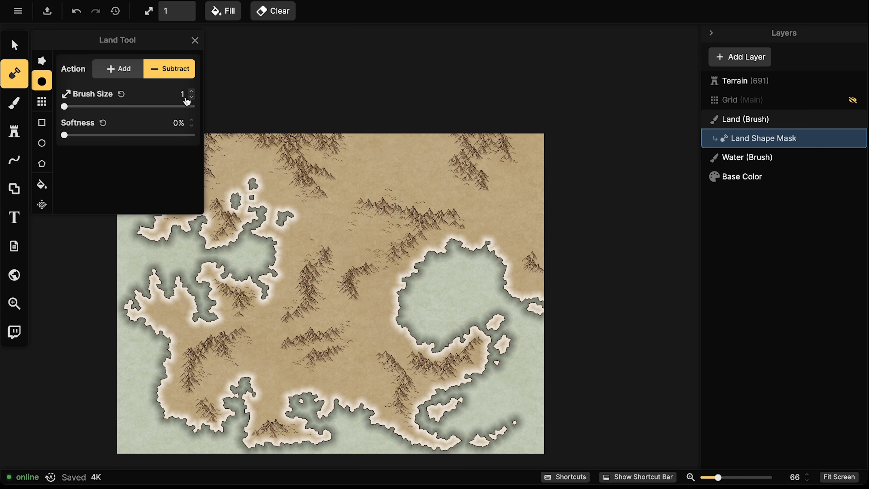
pyautogui.scroll(2, 236, 247)
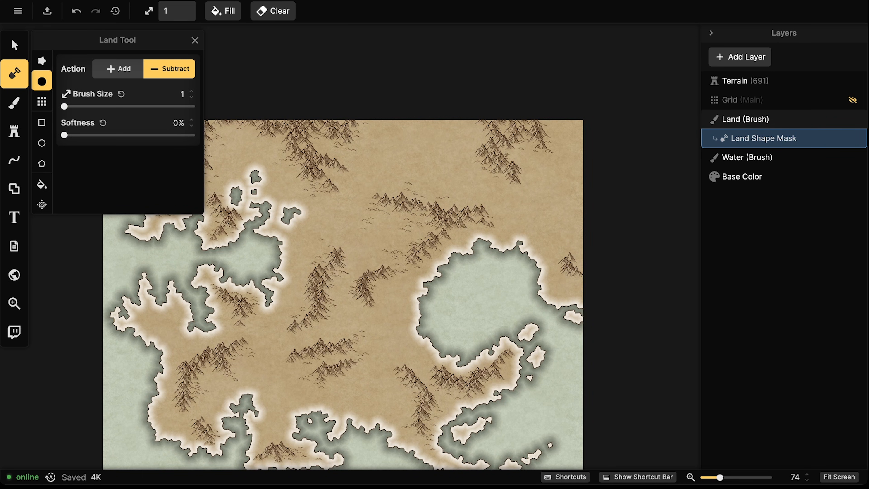
pyautogui.scroll(5, 233, 215)
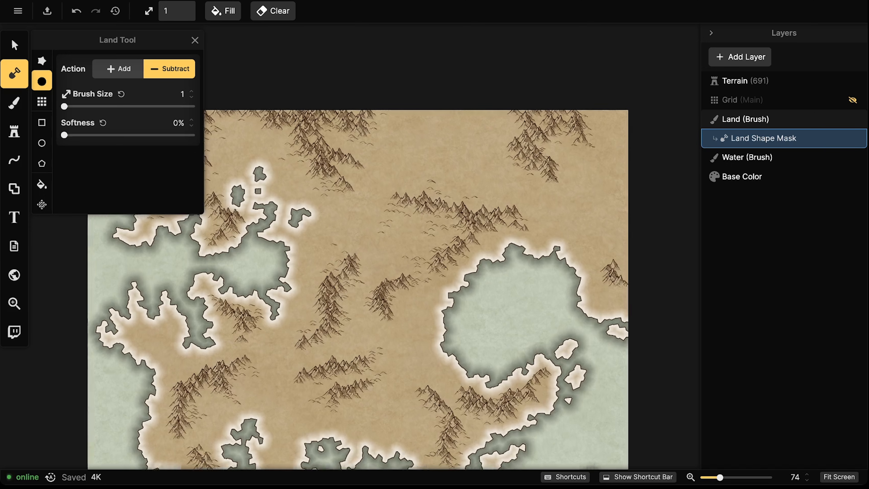
pyautogui.moveTo(304, 276); pyautogui.dragTo(176, 202)
pyautogui.moveTo(151, 363); pyautogui.dragTo(274, 259)
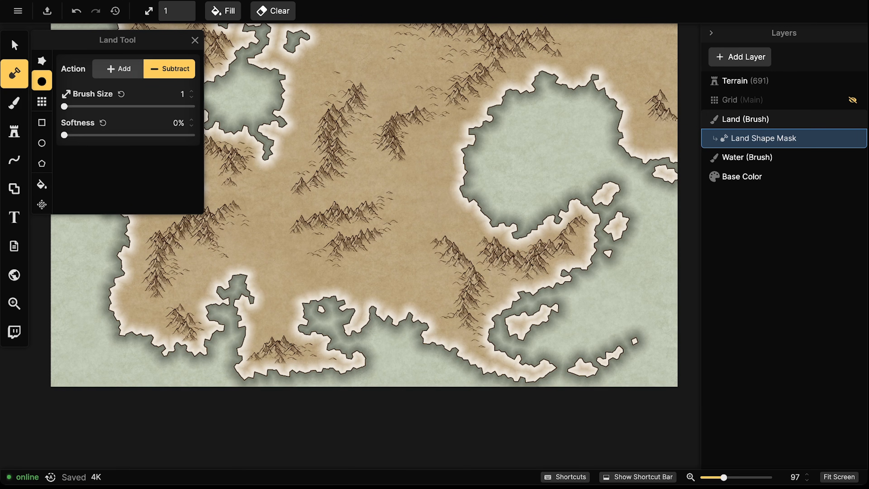
pyautogui.scroll(1, 350, 217)
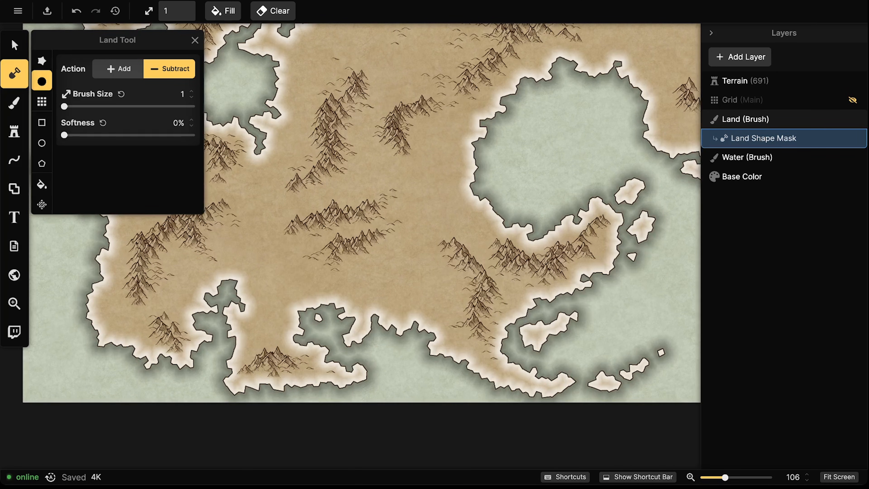
pyautogui.moveTo(350, 256); pyautogui.dragTo(333, 223)
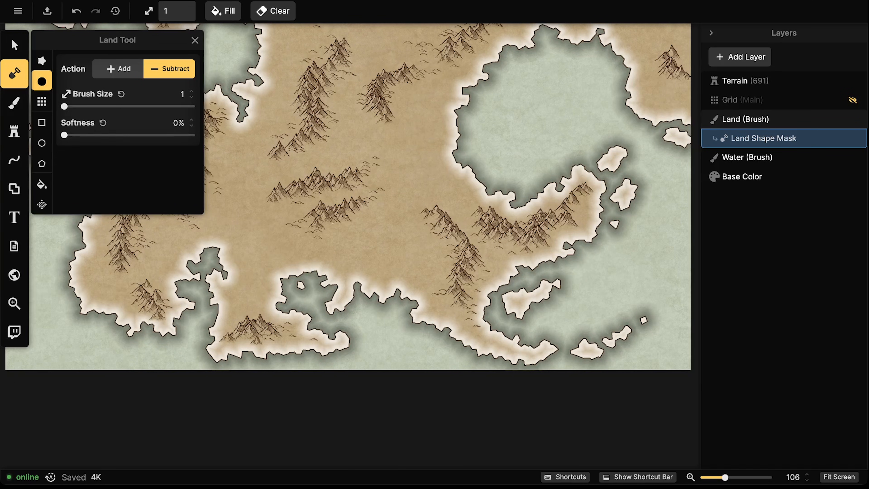
# Erase a test spot at the southern inlet, undo it, and collapse the tool options
pyautogui.click(332, 229)
pyautogui.hotkey('ctrl', 'z')
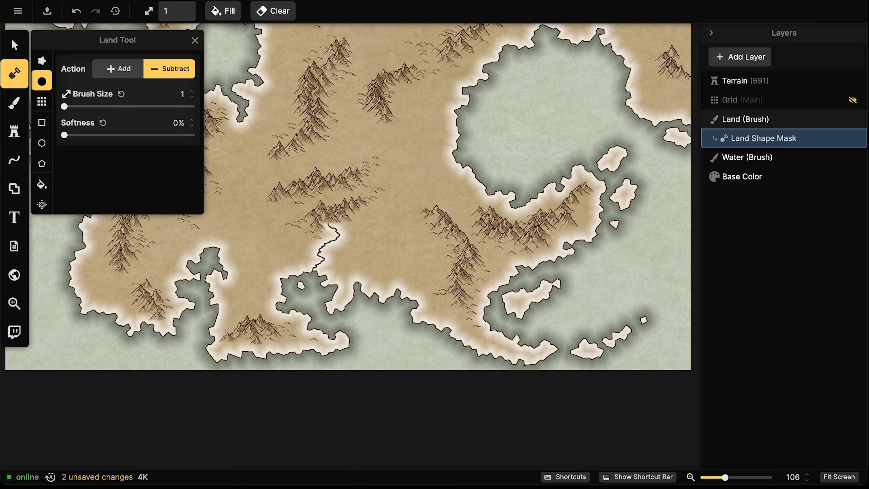
pyautogui.click(195, 40)
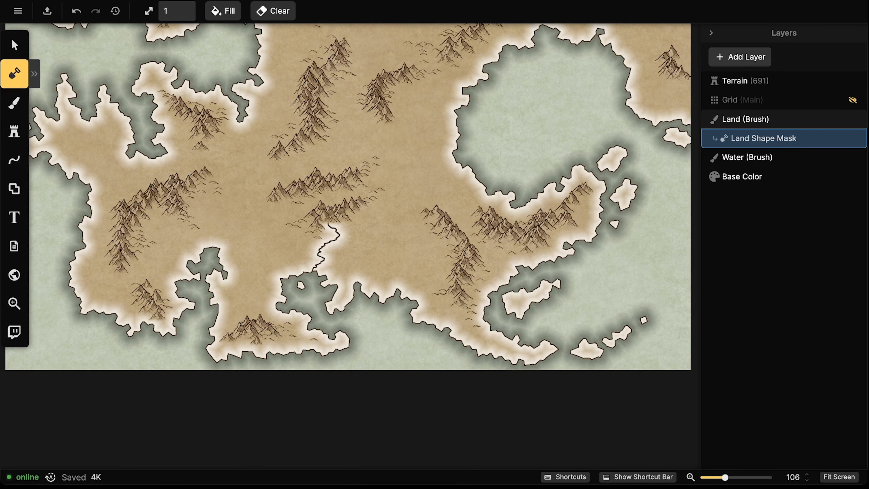
# Try three thin rivers through the western land to the coast, undoing each one
pyautogui.hscroll(-2, 353, 197)
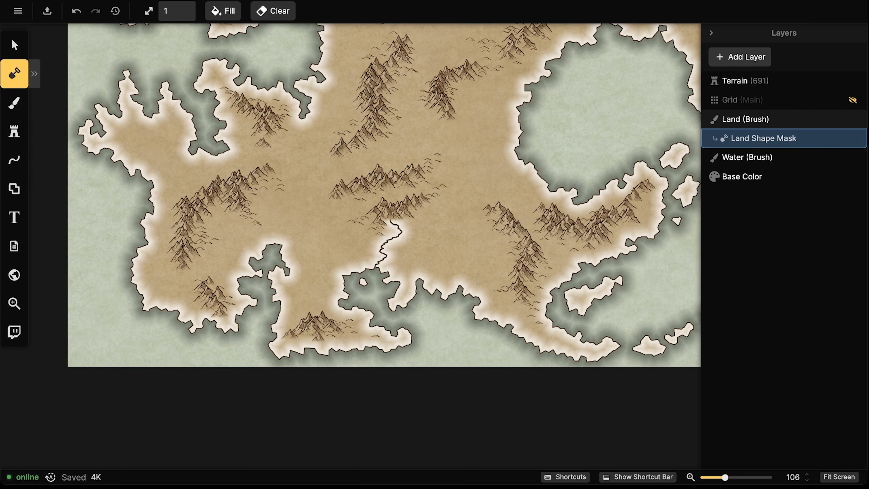
pyautogui.moveTo(178, 222); pyautogui.dragTo(145, 206)
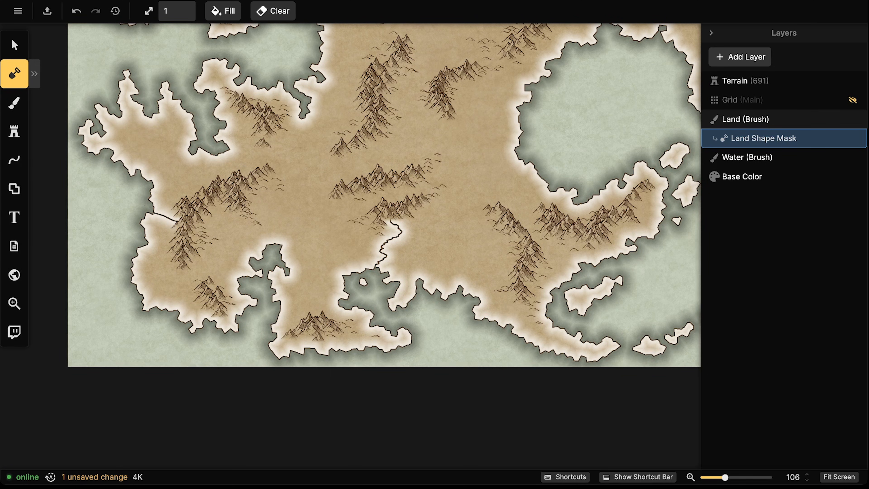
pyautogui.hotkey('ctrl', 'z')
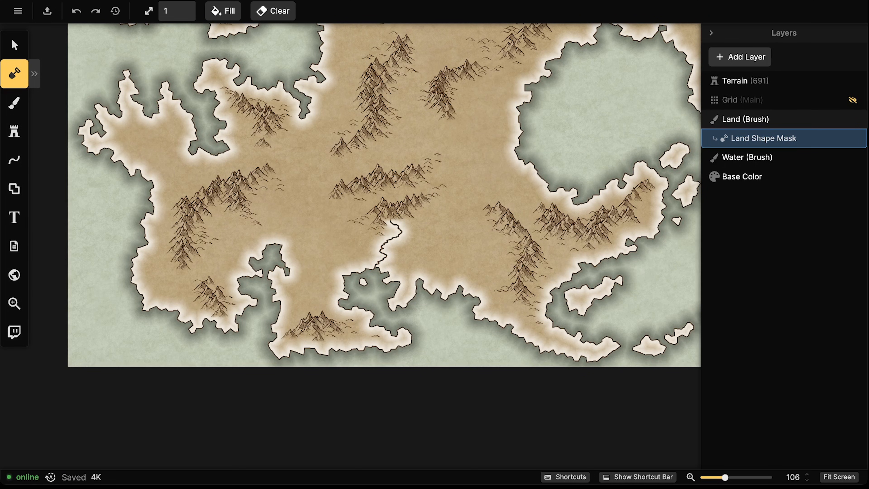
pyautogui.moveTo(176, 216); pyautogui.dragTo(165, 217)
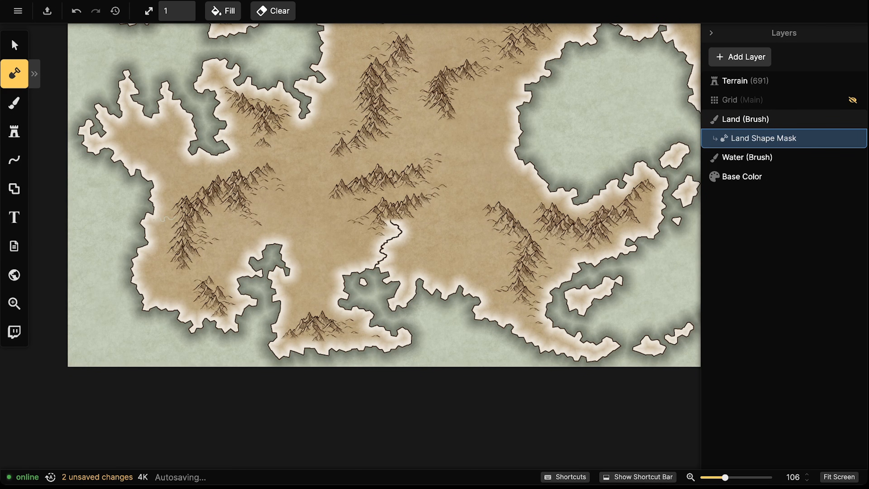
pyautogui.hotkey('ctrl', 'z')
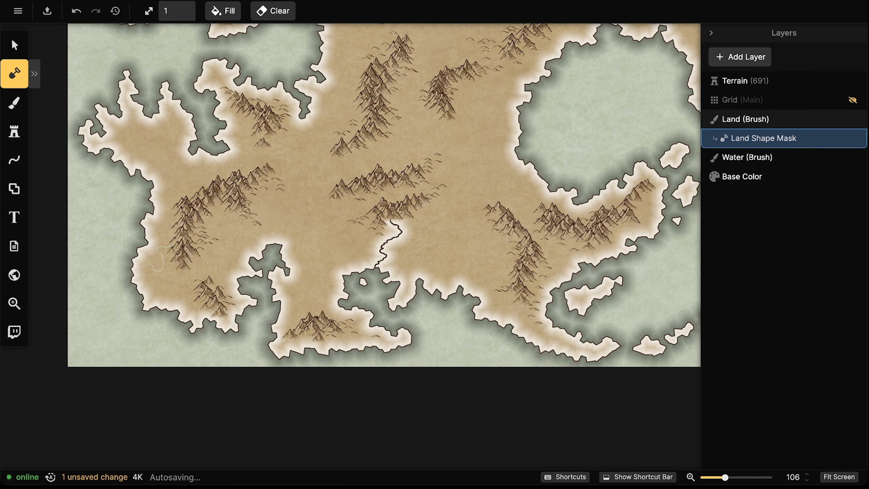
pyautogui.moveTo(142, 265); pyautogui.dragTo(138, 256)
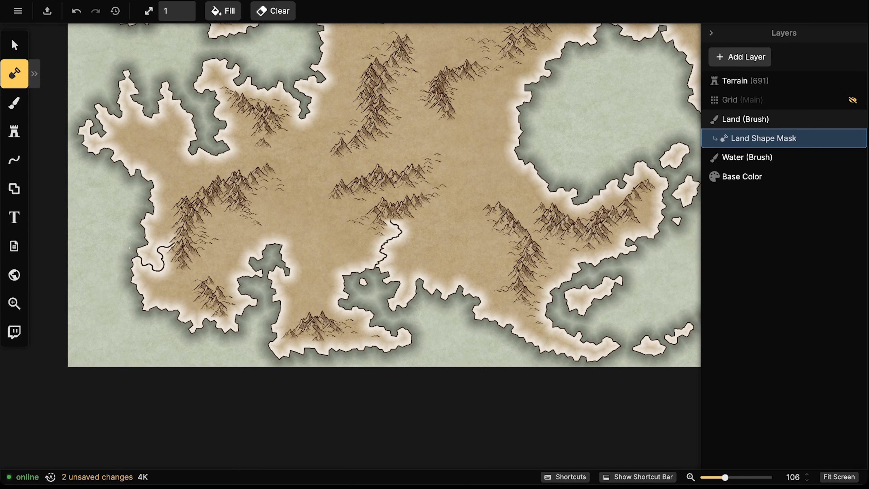
pyautogui.hotkey('ctrl', 'z')
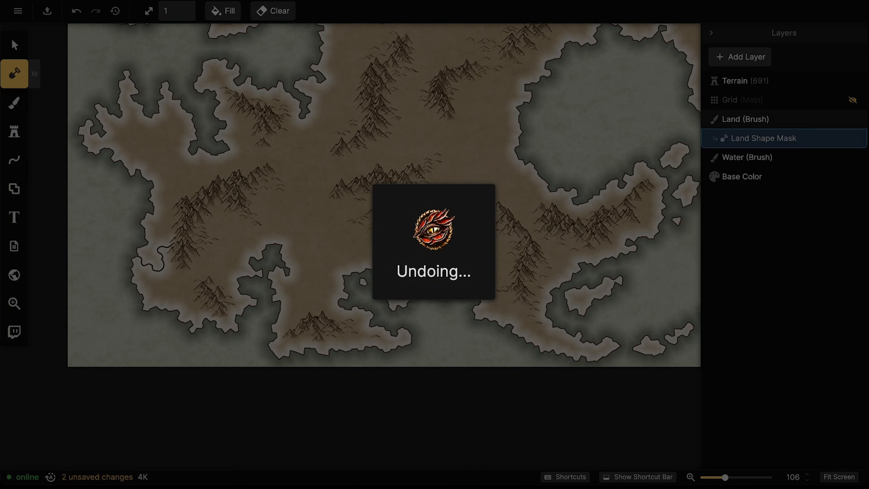
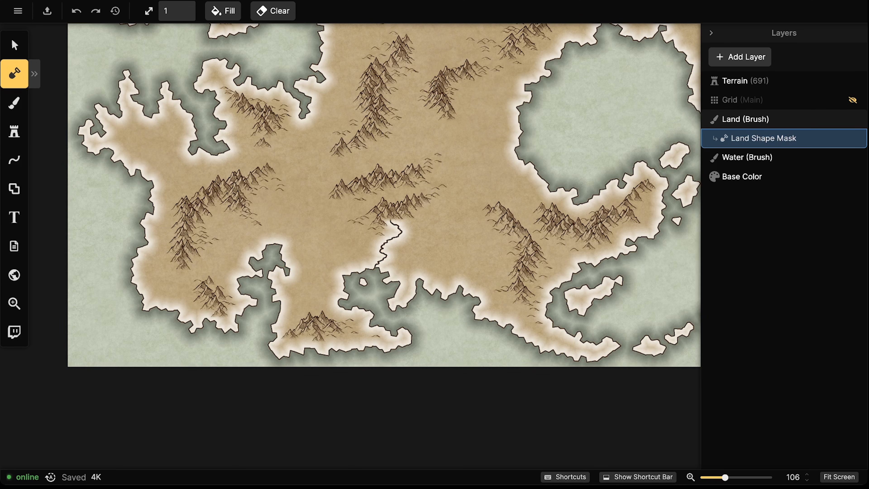
# Reshape a stretch of the eastern coastline with a small land-mask stroke
pyautogui.moveTo(256, 195); pyautogui.dragTo(169, 165)
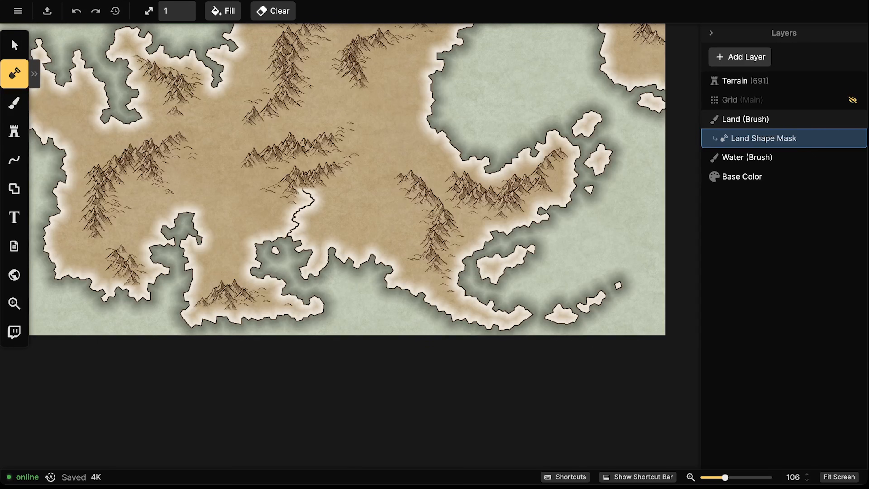
pyautogui.moveTo(333, 191); pyautogui.dragTo(277, 217)
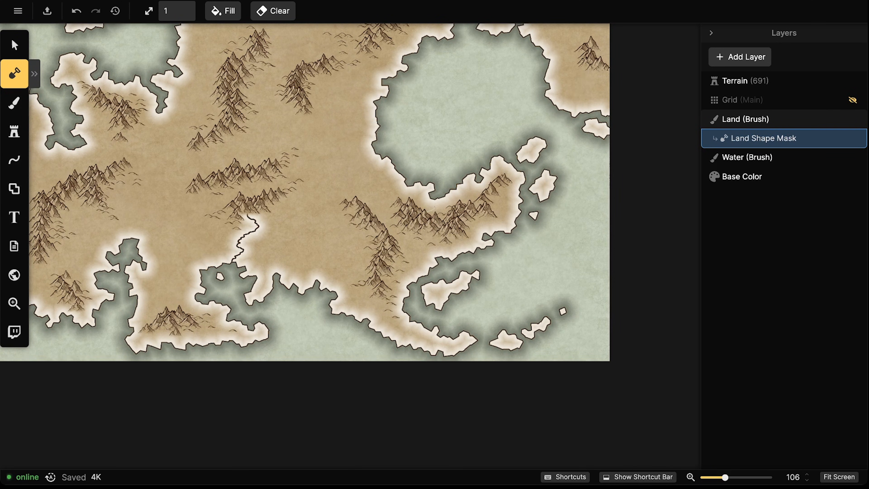
pyautogui.moveTo(432, 205); pyautogui.dragTo(434, 199)
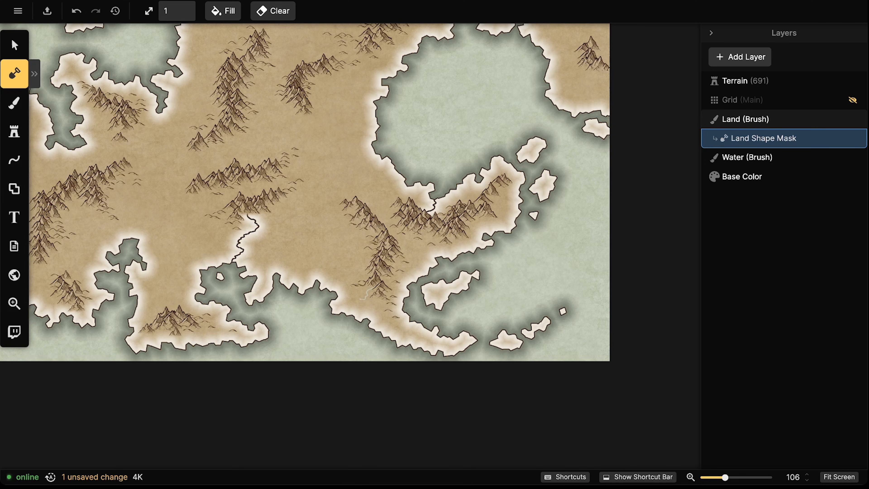
# Paint several rivers from the mountains down to the western and southern coasts
pyautogui.moveTo(358, 305); pyautogui.dragTo(356, 308)
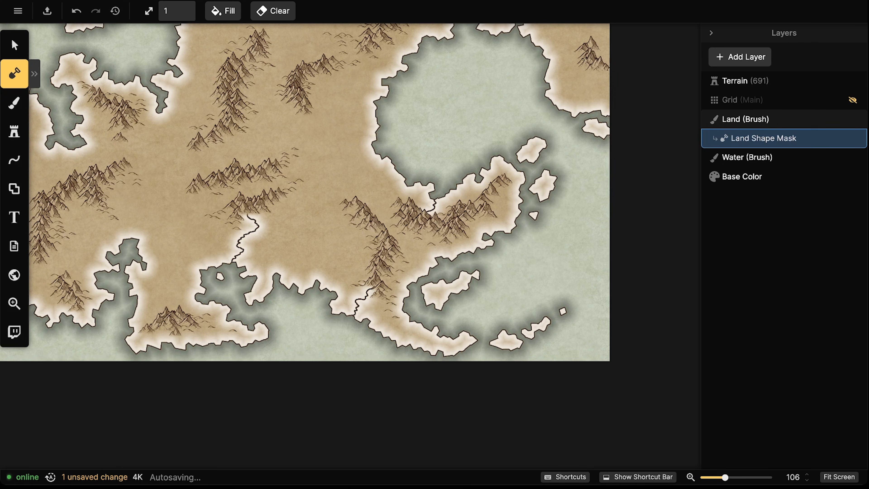
pyautogui.moveTo(120, 93); pyautogui.dragTo(125, 71)
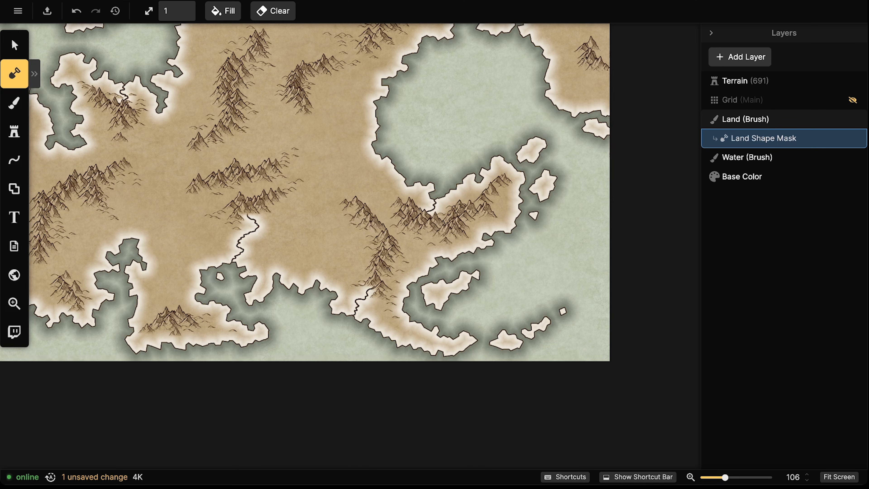
pyautogui.moveTo(35, 176); pyautogui.dragTo(232, 196)
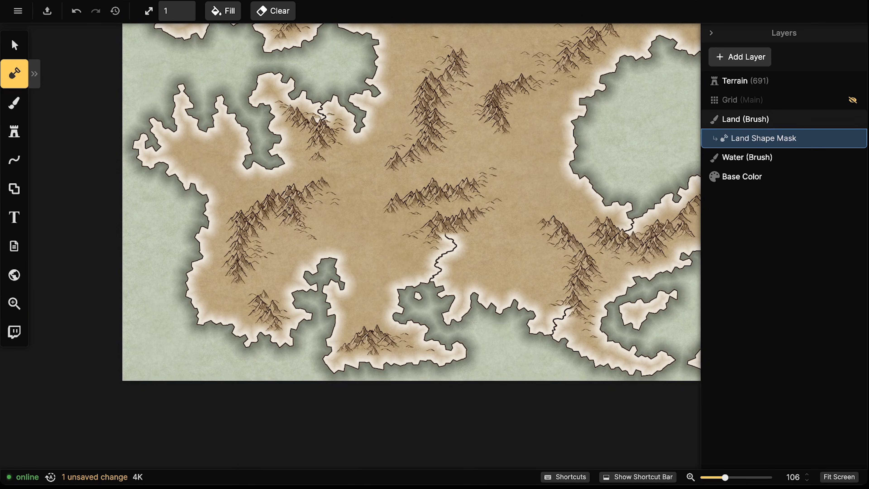
pyautogui.moveTo(213, 222); pyautogui.dragTo(206, 224)
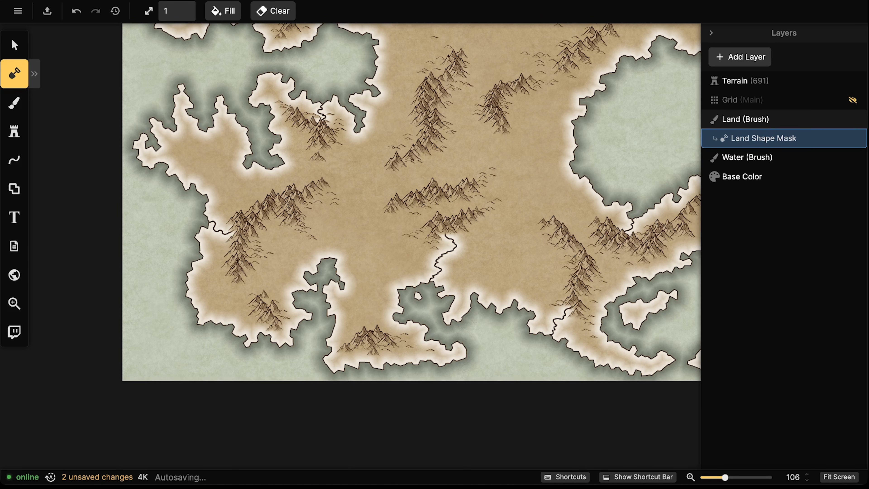
pyautogui.moveTo(245, 328); pyautogui.dragTo(247, 338)
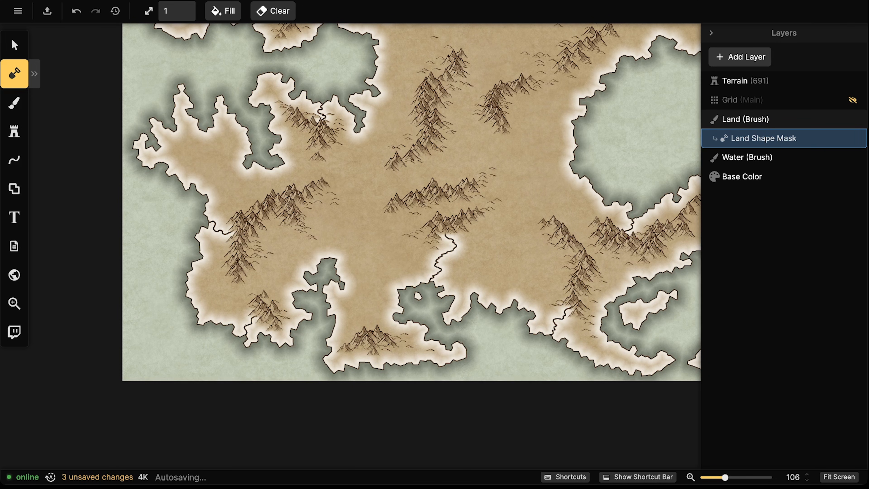
pyautogui.moveTo(393, 202); pyautogui.dragTo(343, 187)
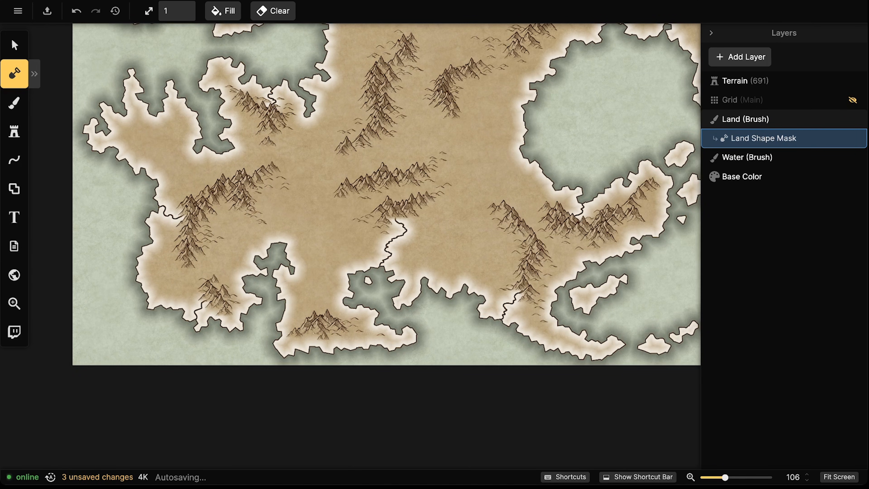
pyautogui.moveTo(462, 207)
pyautogui.mouseDown()
pyautogui.moveTo(348, 236)
pyautogui.moveTo(293, 328)
pyautogui.mouseUp()
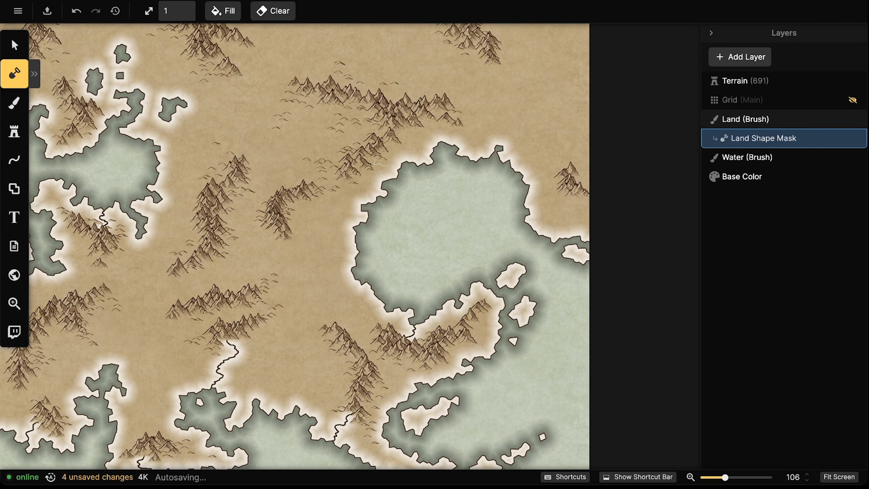
# Paint a river down into the western bay with three short tributary branches
pyautogui.moveTo(272, 250); pyautogui.dragTo(511, 383)
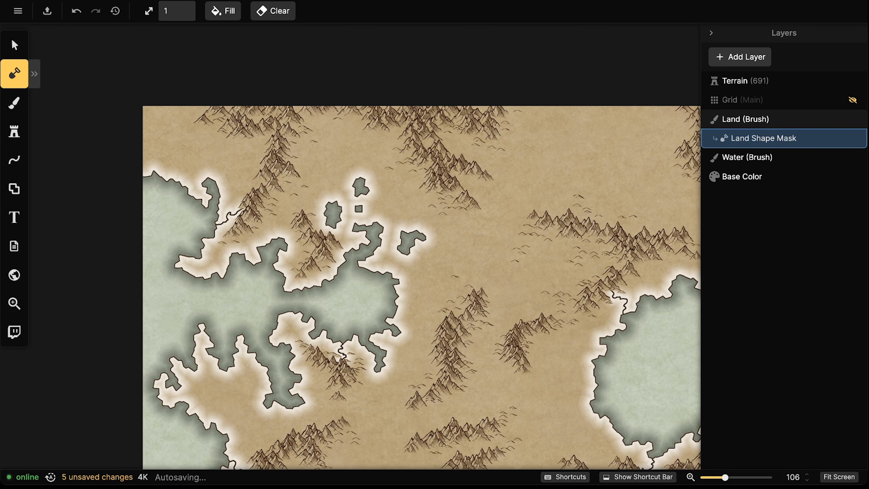
pyautogui.moveTo(519, 226); pyautogui.dragTo(440, 215)
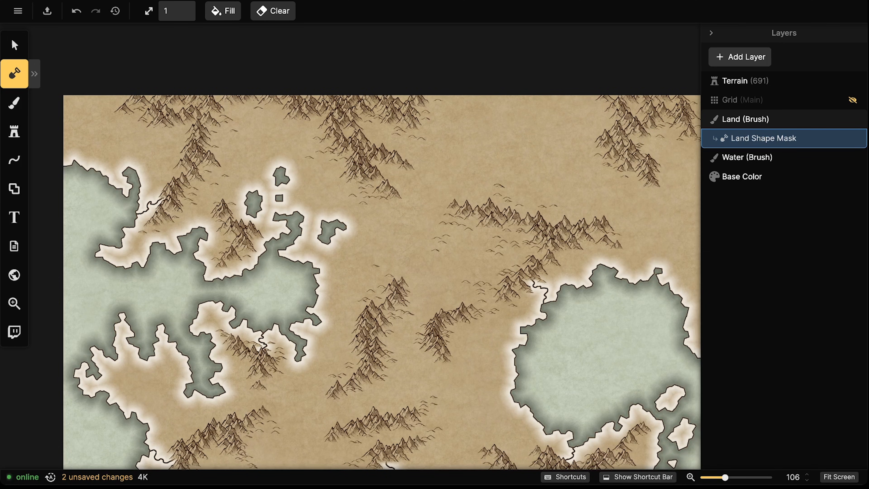
pyautogui.moveTo(344, 192); pyautogui.dragTo(342, 197)
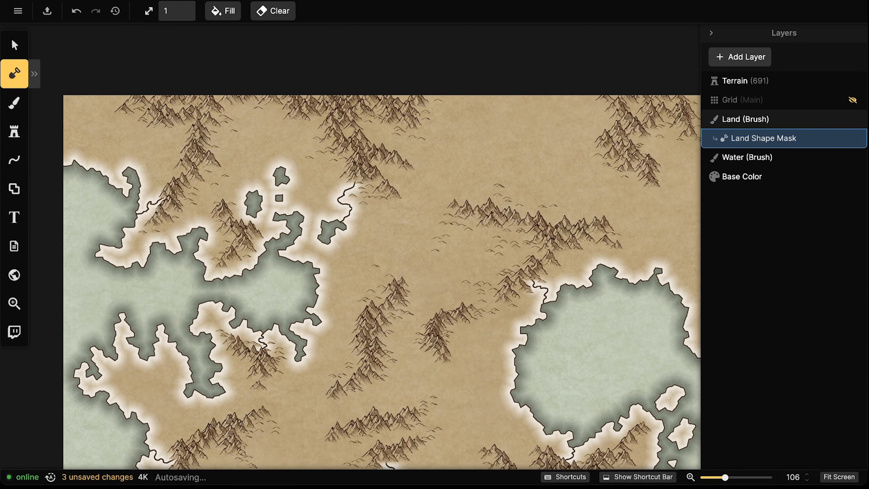
pyautogui.moveTo(304, 255); pyautogui.dragTo(299, 262)
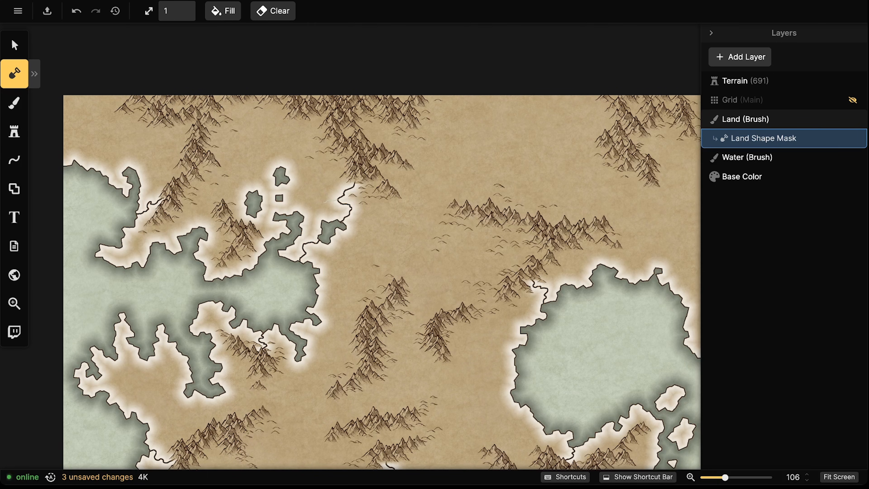
pyautogui.moveTo(351, 210); pyautogui.dragTo(364, 214)
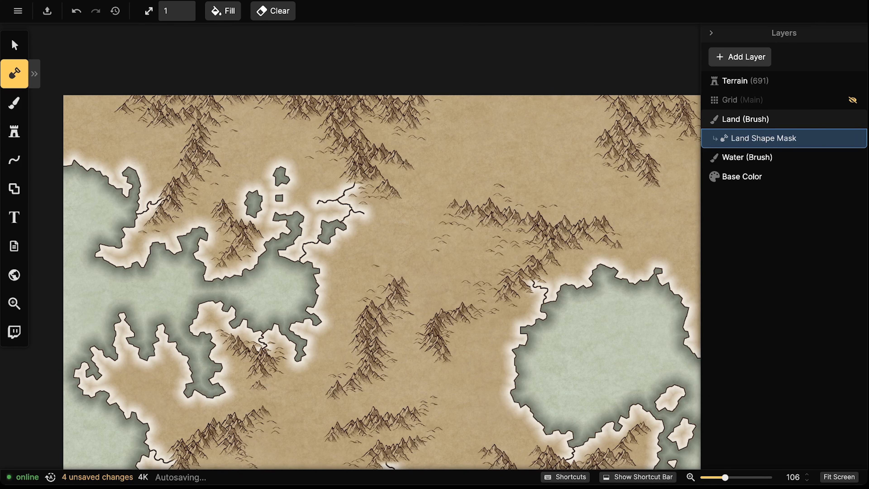
pyautogui.moveTo(303, 243); pyautogui.dragTo(297, 247)
pyautogui.moveTo(343, 191); pyautogui.dragTo(337, 189)
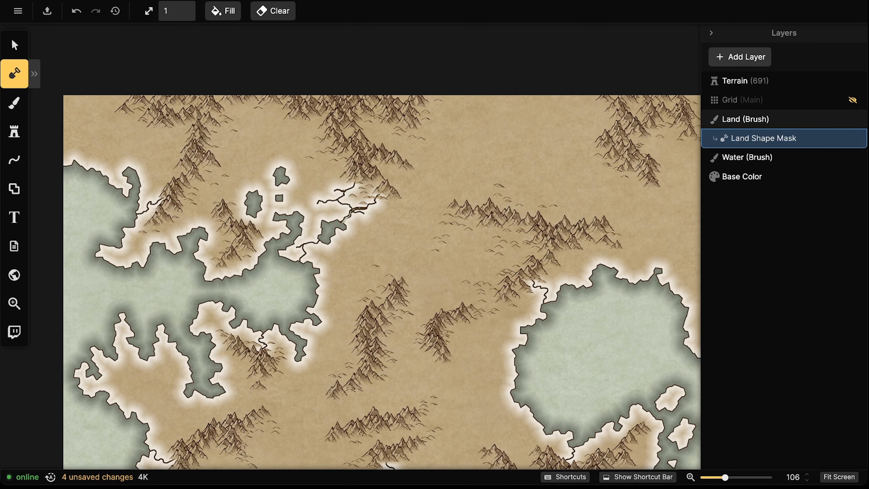
pyautogui.moveTo(367, 206); pyautogui.dragTo(372, 205)
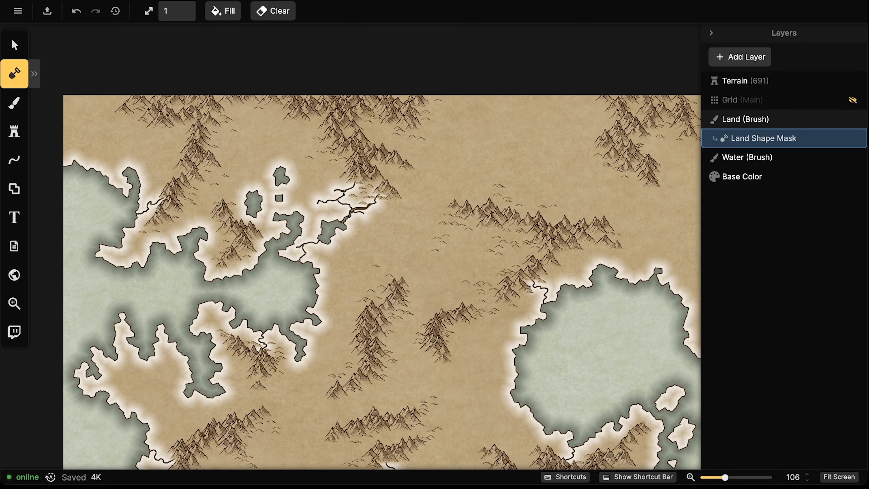
pyautogui.moveTo(554, 277); pyautogui.dragTo(357, 261)
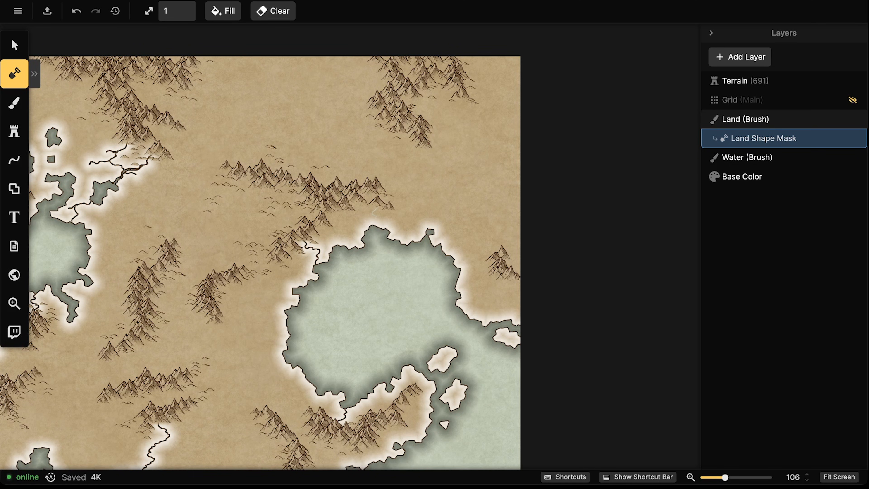
# Draw two rivers down to the large lake's north and north-west shores
pyautogui.moveTo(380, 222); pyautogui.dragTo(377, 227)
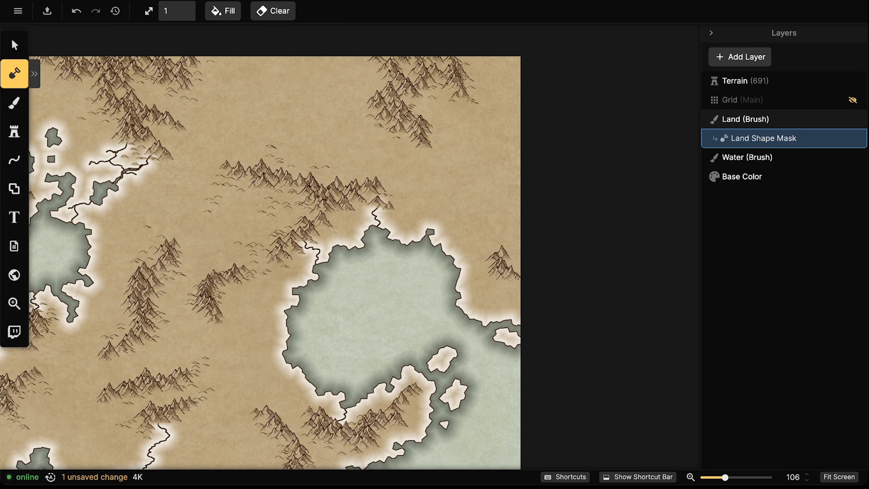
pyautogui.moveTo(334, 244); pyautogui.dragTo(334, 246)
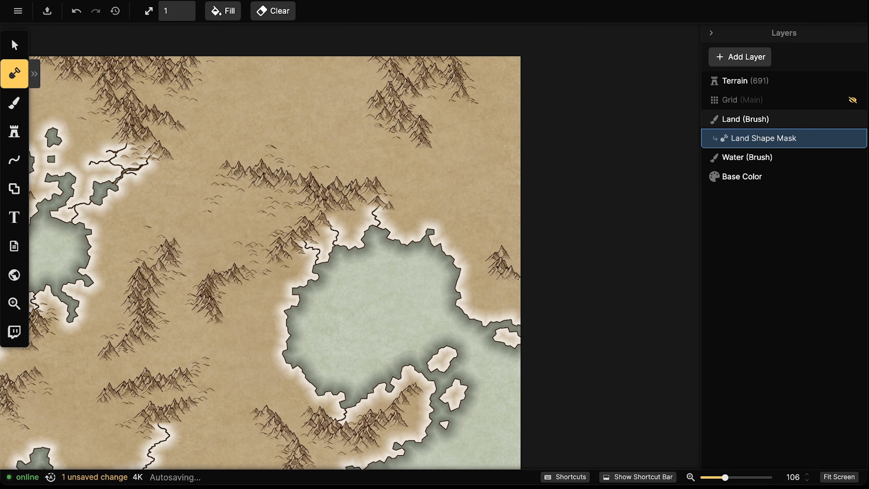
pyautogui.hscroll(-5, 340, 235)
pyautogui.scroll(-3, 339, 235)
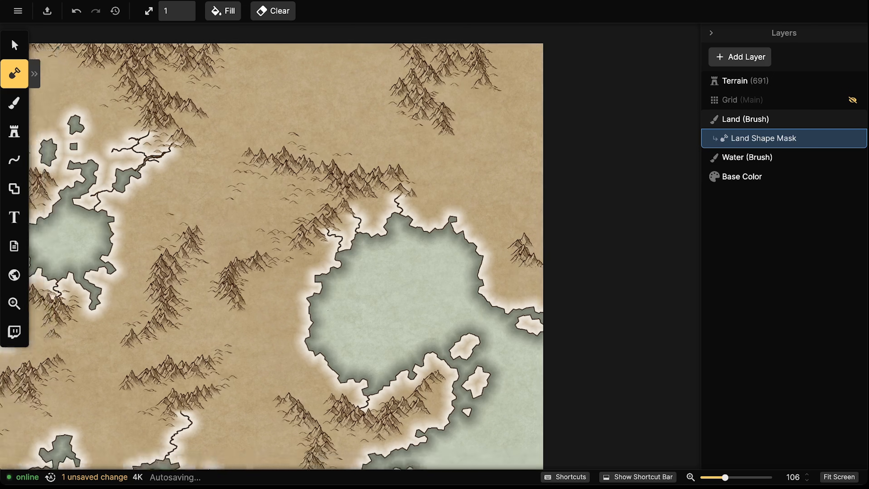
pyautogui.hscroll(-1, 358, 238)
pyautogui.scroll(1, 357, 237)
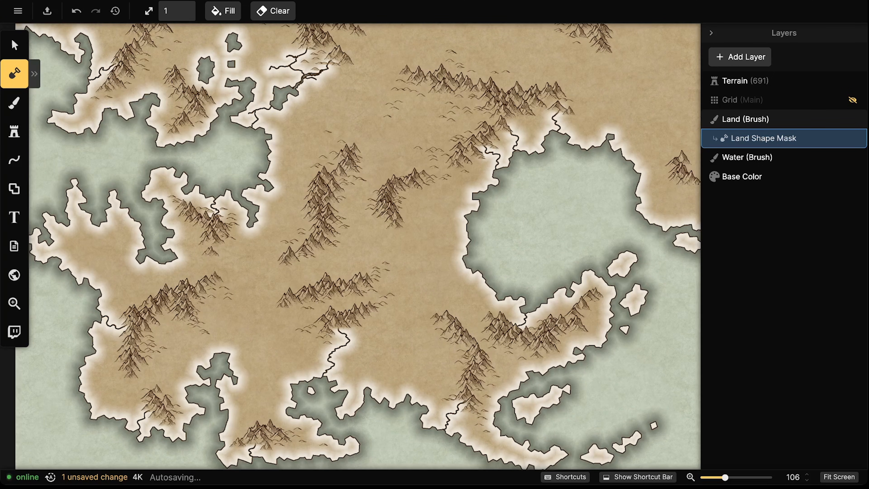
pyautogui.hscroll(2, 351, 246)
pyautogui.scroll(-1, 350, 246)
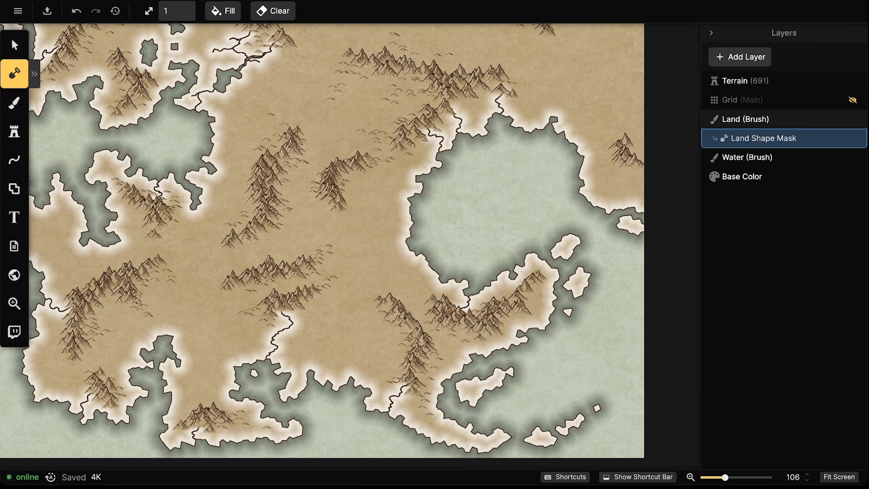
# Extend rivers to the southern coast and eastward to the east coast
pyautogui.moveTo(461, 348); pyautogui.dragTo(471, 355)
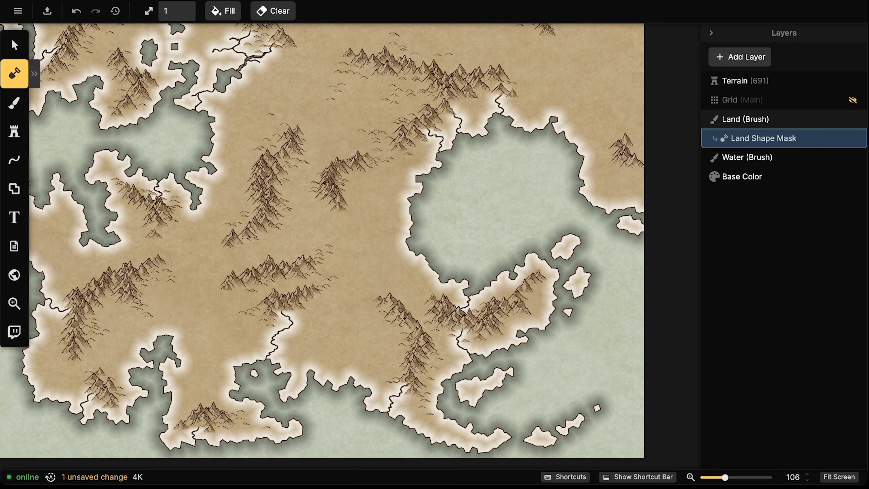
pyautogui.moveTo(433, 334); pyautogui.dragTo(454, 372)
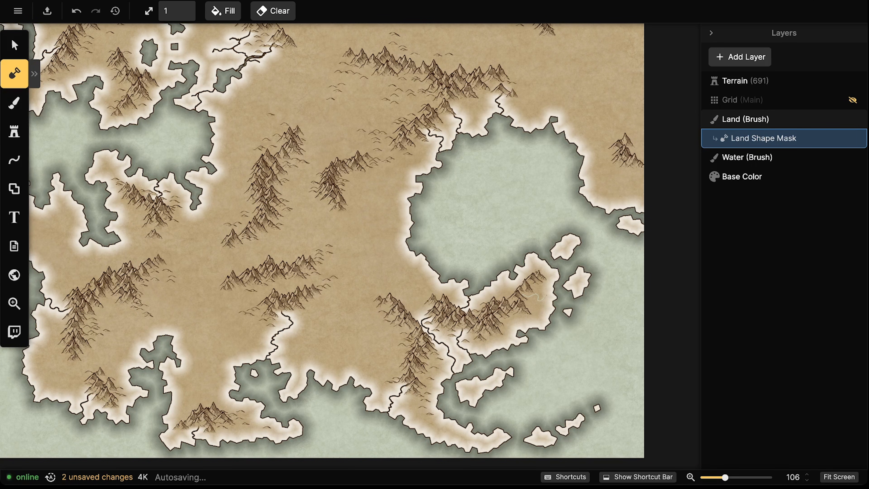
pyautogui.moveTo(546, 294); pyautogui.dragTo(553, 293)
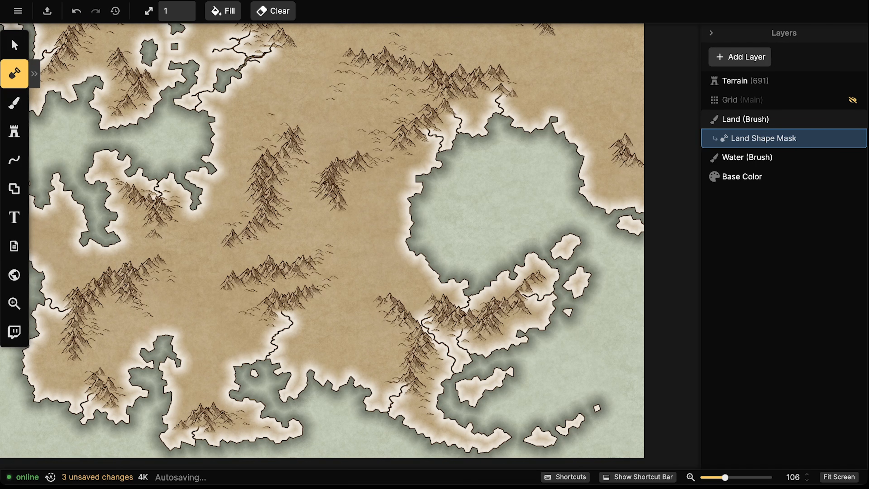
# Draw a river near the lake out to the coast, thickening it at the mouth
pyautogui.moveTo(374, 189); pyautogui.dragTo(408, 202)
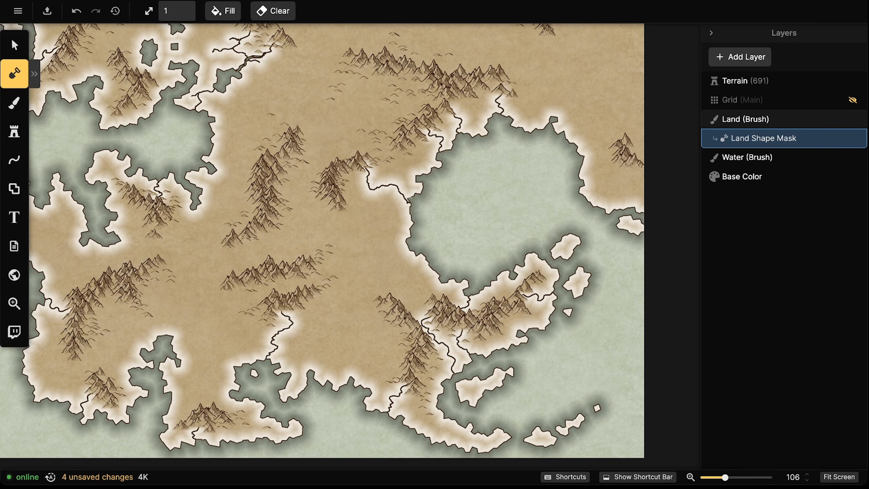
pyautogui.moveTo(404, 196); pyautogui.dragTo(415, 197)
pyautogui.moveTo(405, 206); pyautogui.dragTo(417, 193)
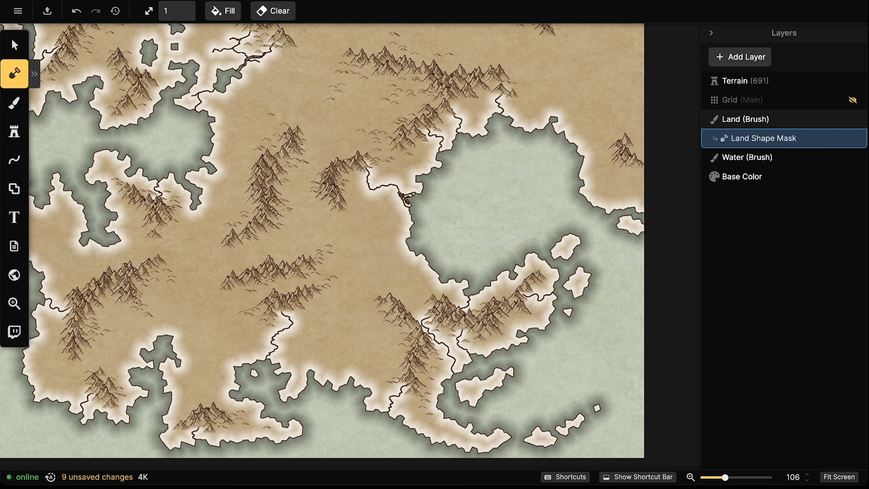
pyautogui.moveTo(406, 197)
pyautogui.mouseDown()
pyautogui.moveTo(385, 184)
pyautogui.moveTo(369, 189)
pyautogui.moveTo(370, 175)
pyautogui.moveTo(346, 255)
pyautogui.moveTo(217, 266)
pyautogui.mouseUp()
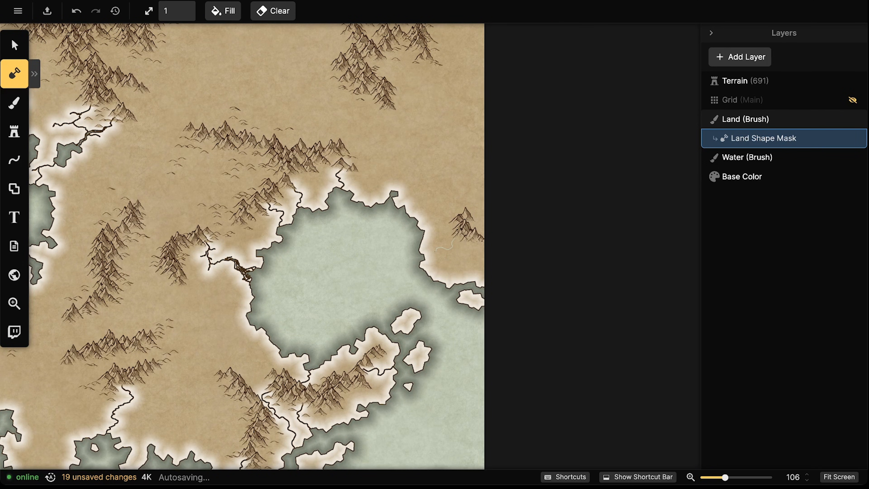
pyautogui.moveTo(435, 251); pyautogui.dragTo(423, 253)
pyautogui.moveTo(256, 222); pyautogui.dragTo(623, 318)
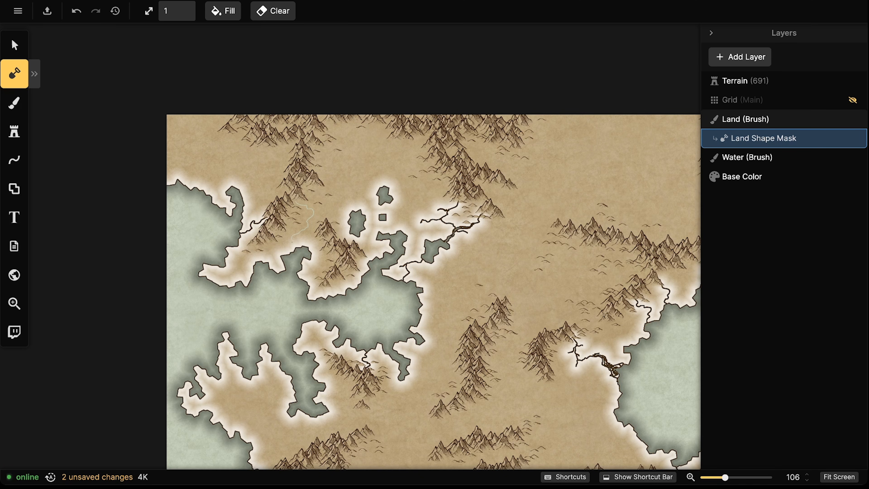
# Draw a river above the left mountains, undo it, and redraw it down toward the water
pyautogui.moveTo(491, 428); pyautogui.dragTo(423, 266)
pyautogui.moveTo(238, 274); pyautogui.dragTo(238, 267)
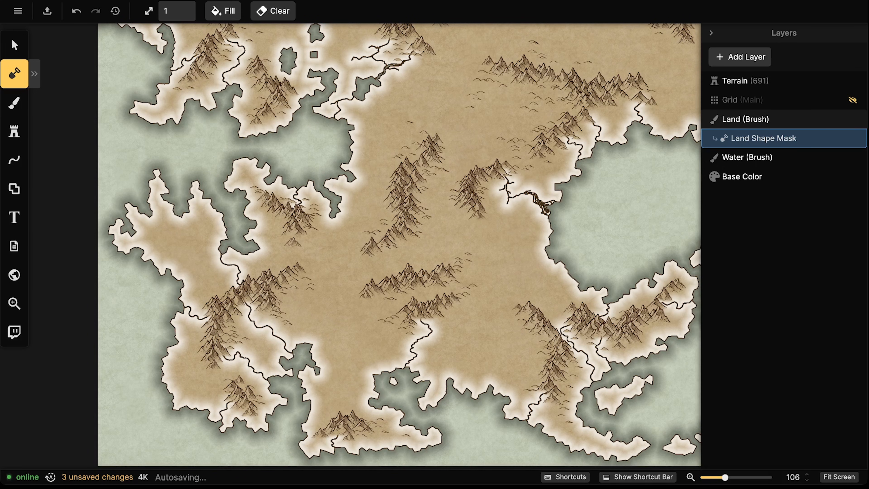
pyautogui.hotkey('ctrl', 'z')
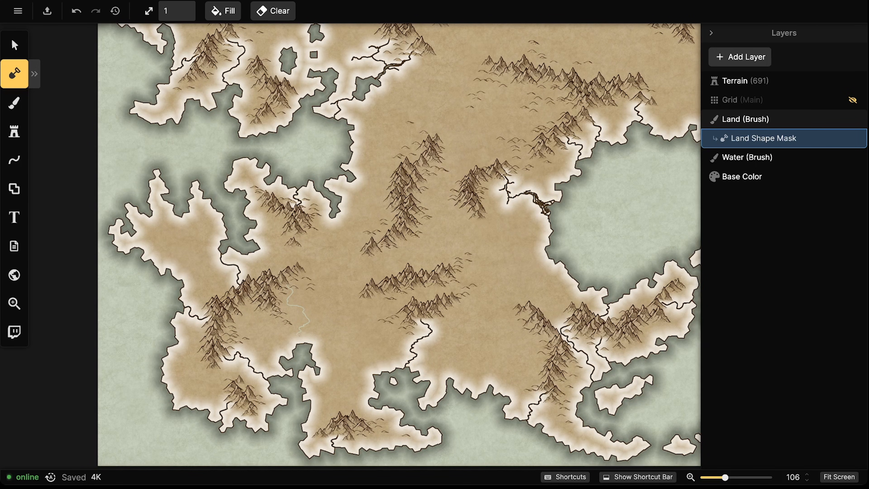
pyautogui.moveTo(302, 342); pyautogui.dragTo(302, 343)
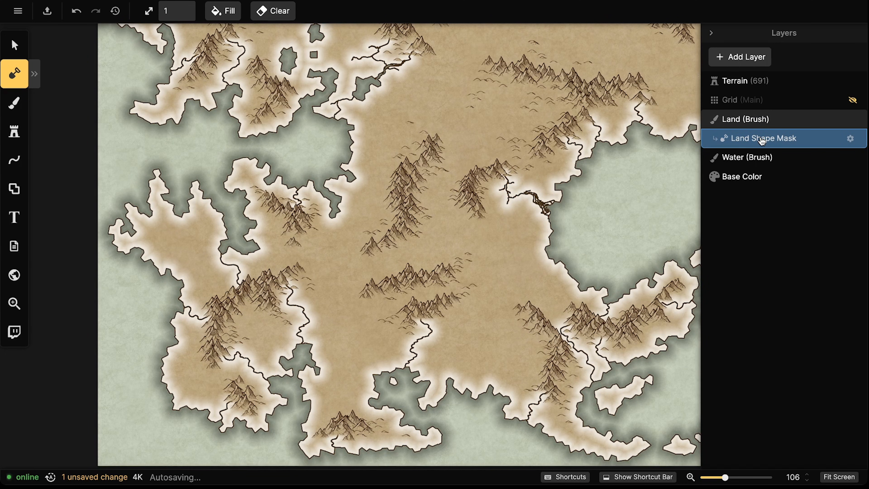
# Undo a stray land-mask dot and draw a thin river west of the central mountains to the coast
pyautogui.click(743, 152)
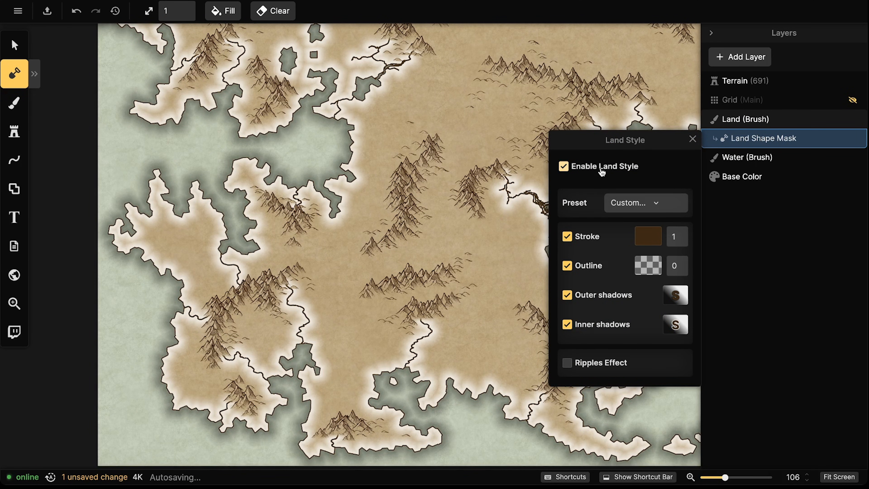
pyautogui.click(652, 85)
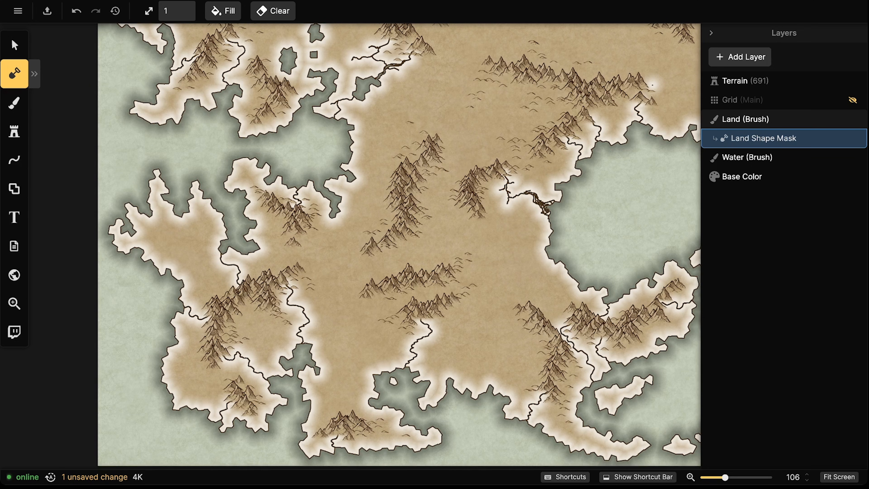
pyautogui.hotkey('ctrl', 'z')
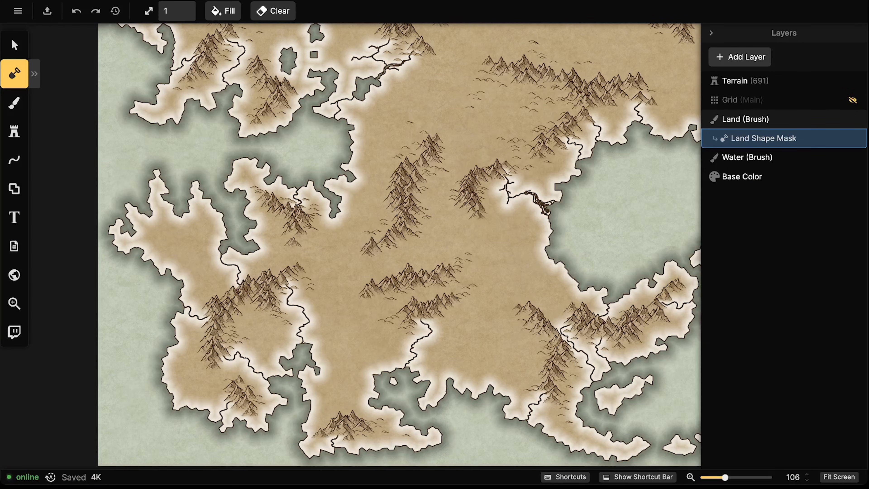
pyautogui.moveTo(399, 245); pyautogui.dragTo(348, 247)
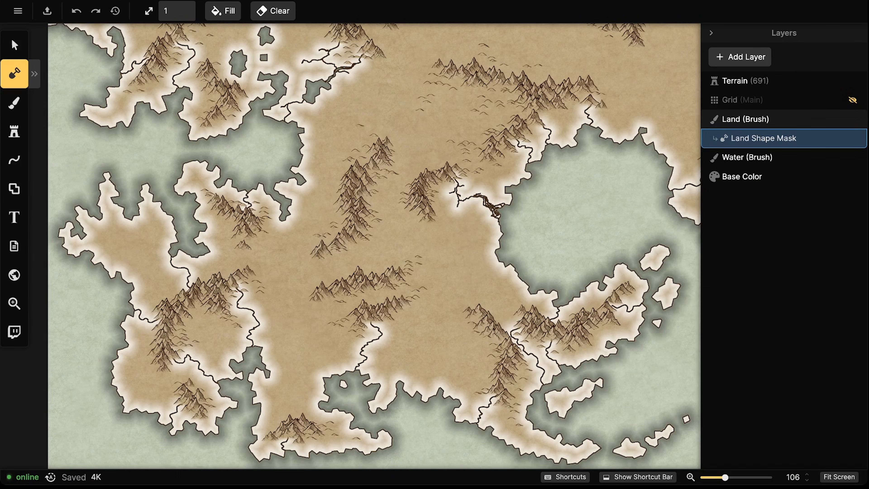
pyautogui.moveTo(334, 195); pyautogui.dragTo(322, 191)
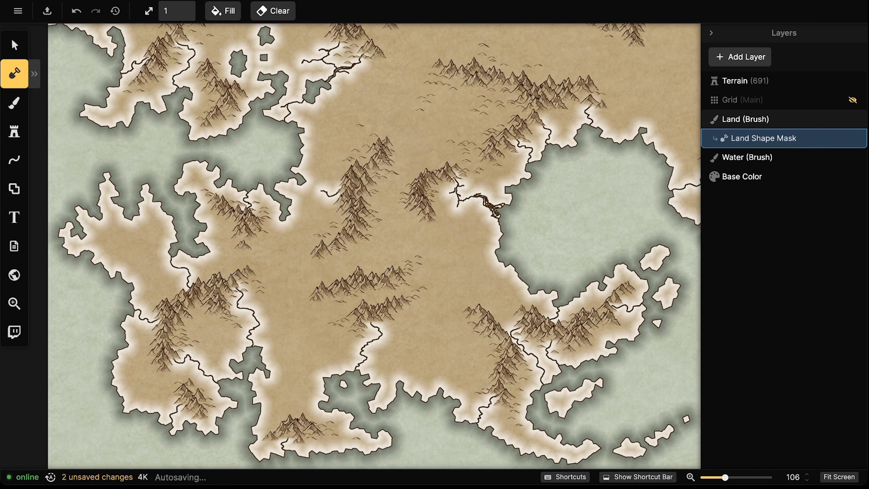
pyautogui.moveTo(321, 190); pyautogui.dragTo(303, 182)
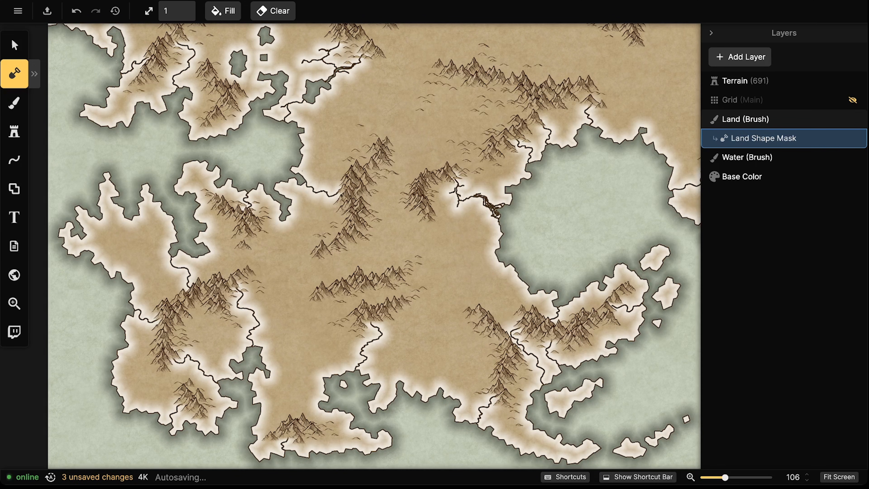
# Draw a short river in the north above the small northern lake
pyautogui.moveTo(514, 181); pyautogui.dragTo(456, 259)
pyautogui.moveTo(577, 314); pyautogui.dragTo(661, 110)
pyautogui.moveTo(524, 192); pyautogui.dragTo(554, 332)
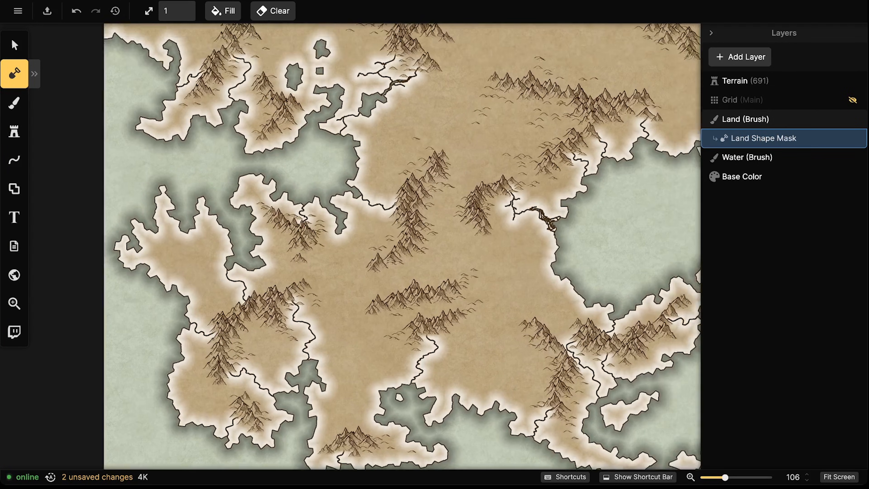
pyautogui.scroll(-5, 233, 324)
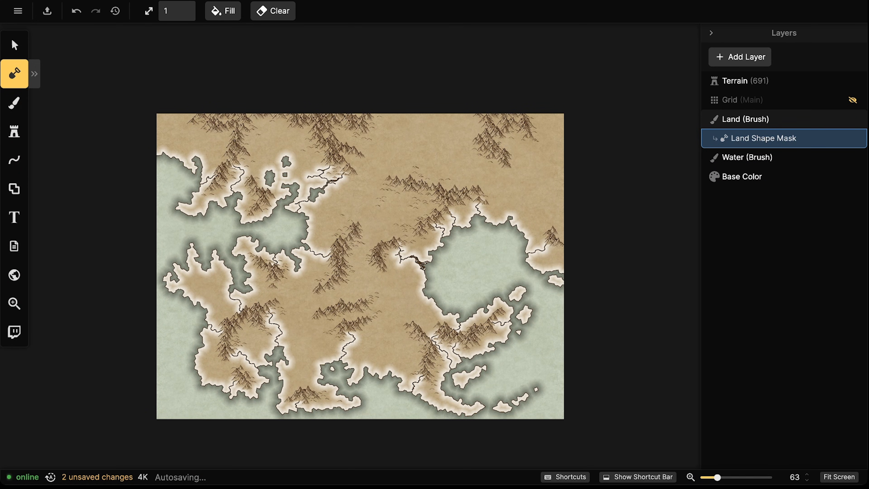
pyautogui.moveTo(194, 130); pyautogui.dragTo(191, 131)
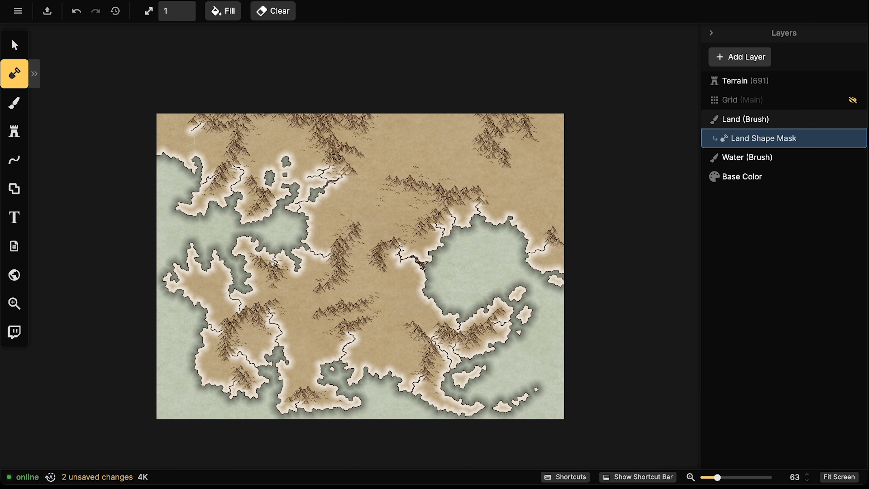
pyautogui.moveTo(361, 266); pyautogui.dragTo(286, 258)
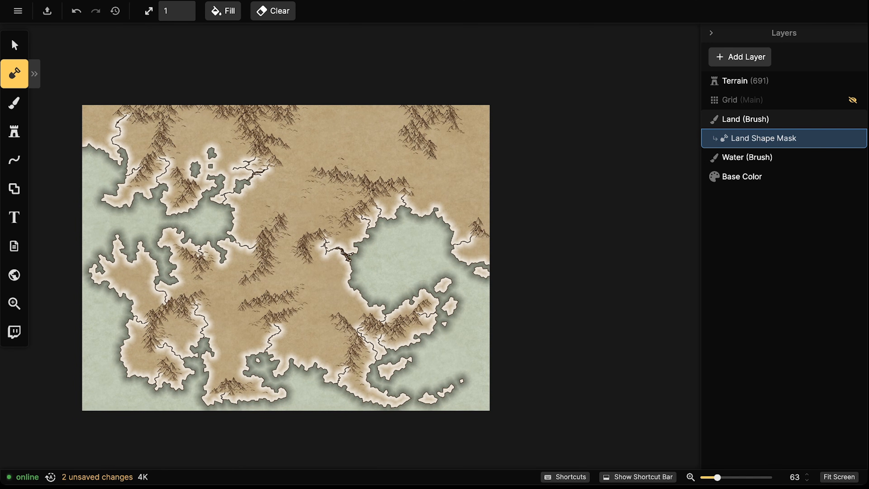
pyautogui.moveTo(211, 149); pyautogui.dragTo(209, 136)
pyautogui.moveTo(286, 258)
pyautogui.mouseDown()
pyautogui.moveTo(259, 252)
pyautogui.moveTo(274, 232)
pyautogui.moveTo(248, 172)
pyautogui.mouseUp()
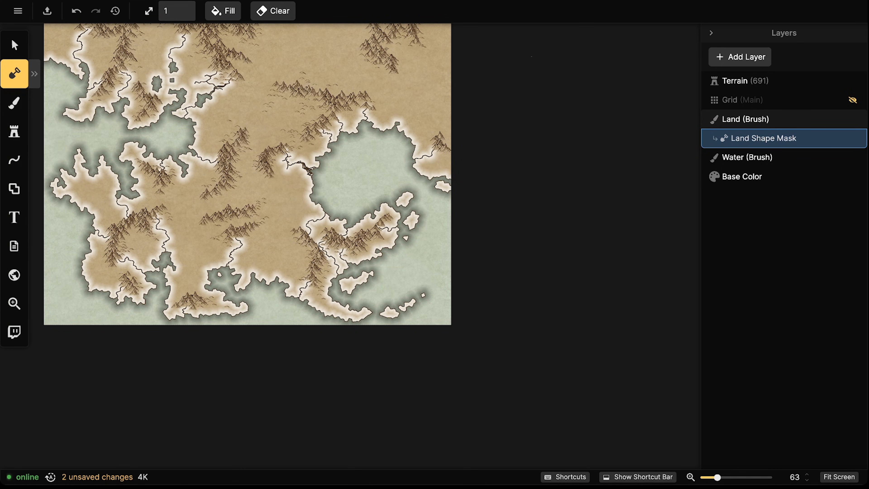
# List the map's terrain objects with the Select tool and fit the whole map in view
pyautogui.click(14, 45)
pyautogui.scroll(-3, 227, 273)
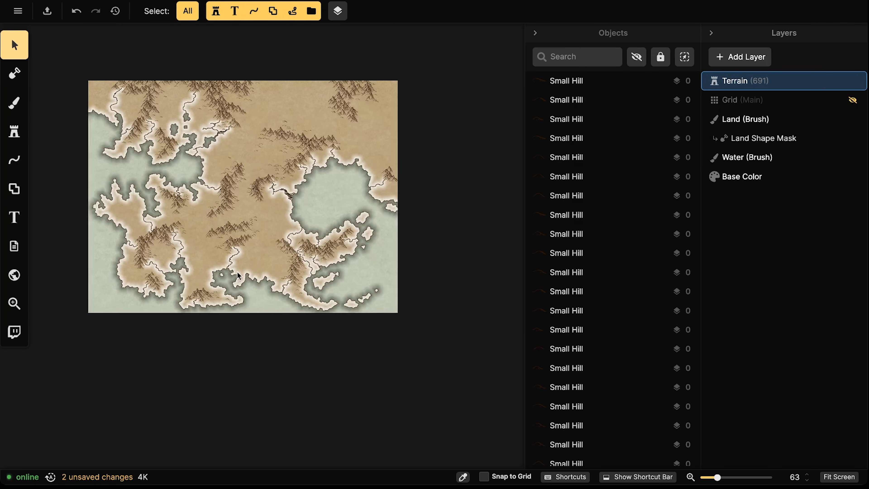
pyautogui.moveTo(256, 240); pyautogui.dragTo(320, 299)
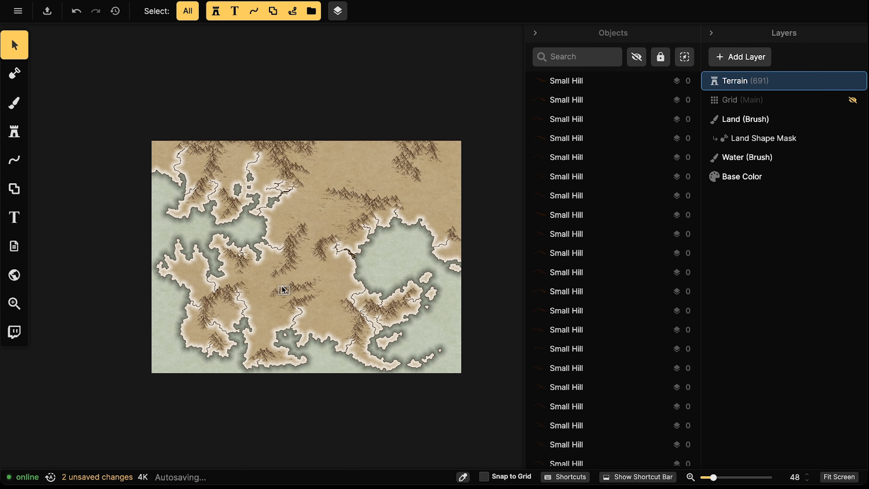
pyautogui.scroll(4, 283, 244)
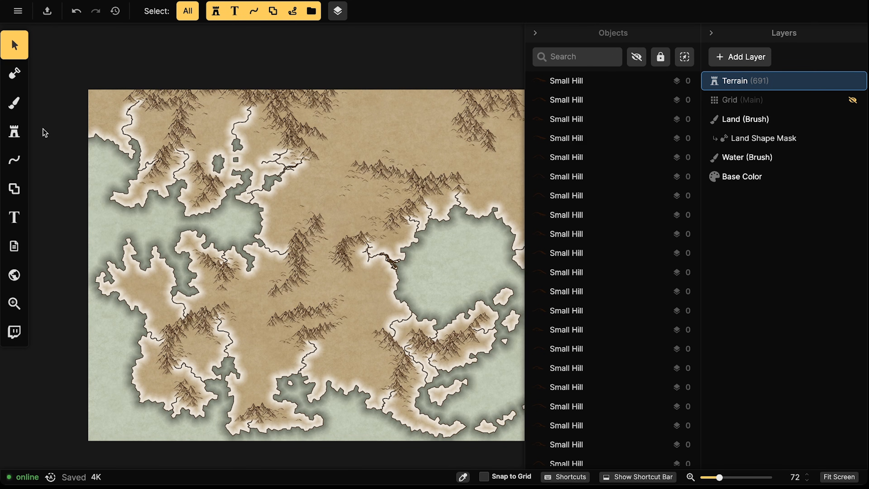
pyautogui.click(14, 131)
# Load the Tree stamp at size 100, then shrink it slightly
pyautogui.click(108, 217)
pyautogui.scroll(4, 324, 271)
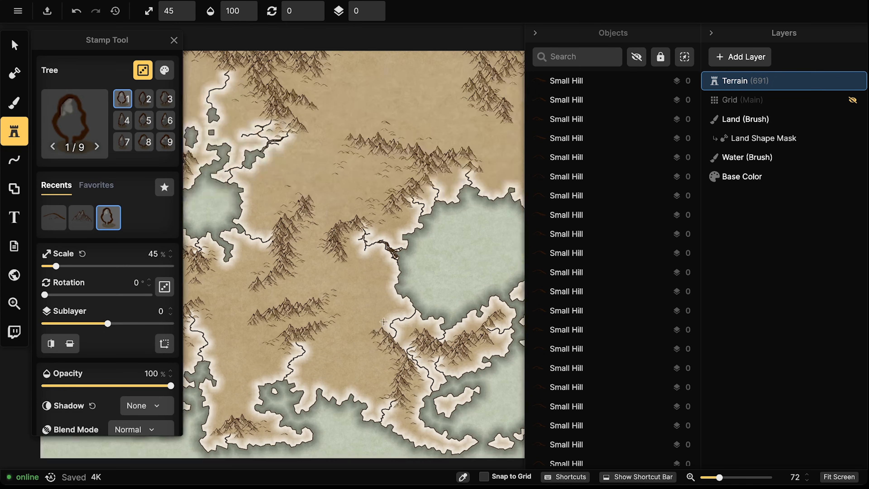
pyautogui.scroll(10, 324, 271)
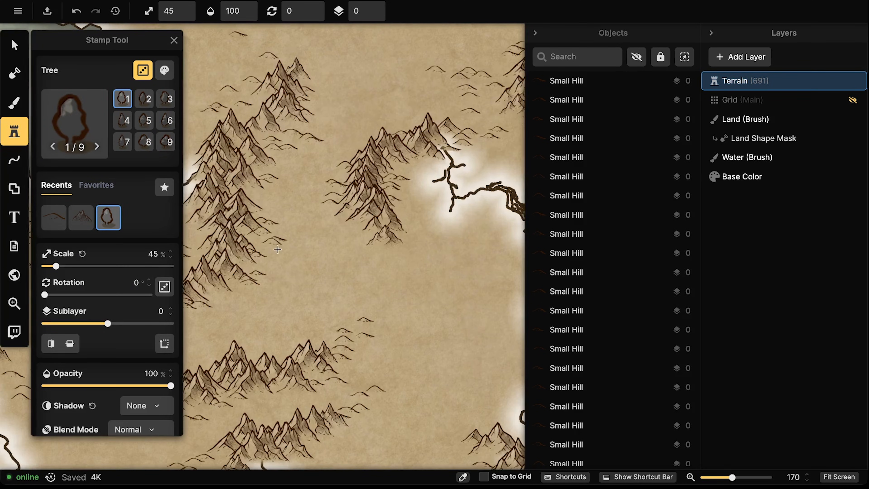
pyautogui.click(188, 11)
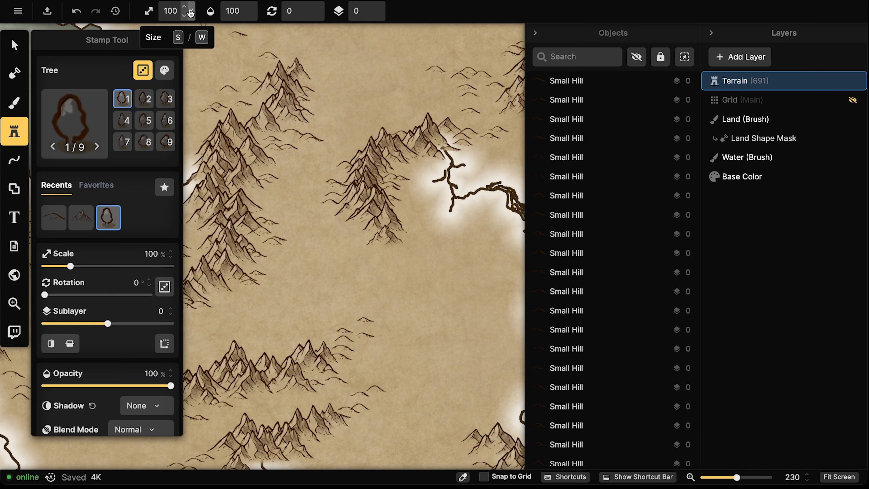
pyautogui.press('[')
pyautogui.press('[')
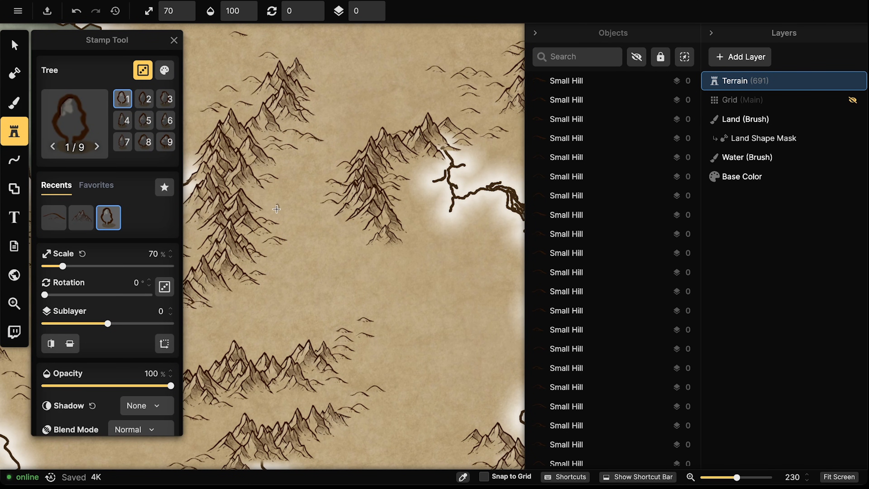
pyautogui.scroll(-1, 277, 209)
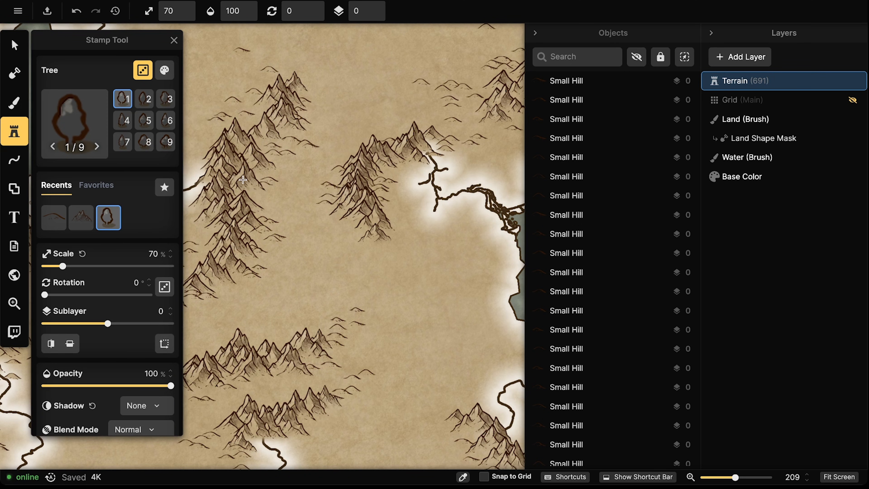
pyautogui.scroll(-3, 243, 180)
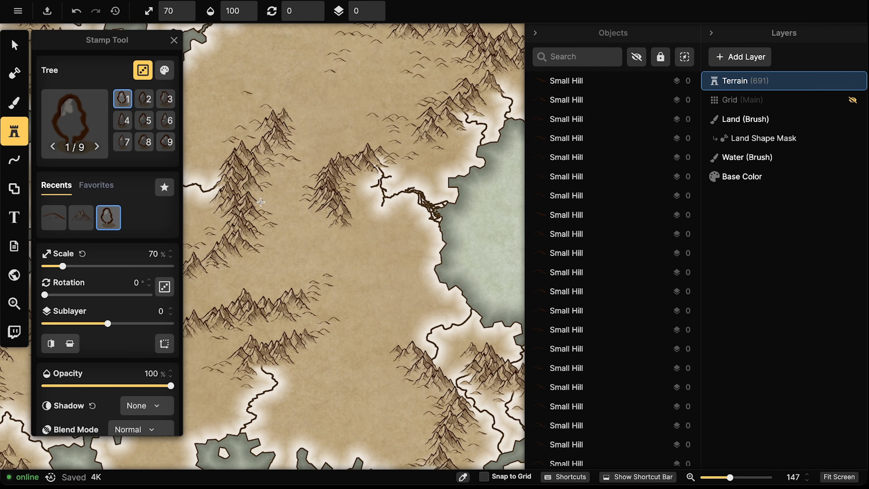
# Paint a cluster of tree stamps beside and left of the mountains
pyautogui.moveTo(357, 176)
pyautogui.mouseDown()
pyautogui.moveTo(361, 188)
pyautogui.moveTo(348, 205)
pyautogui.moveTo(345, 192)
pyautogui.moveTo(364, 179)
pyautogui.moveTo(374, 180)
pyautogui.moveTo(366, 191)
pyautogui.moveTo(379, 195)
pyautogui.moveTo(364, 193)
pyautogui.moveTo(353, 224)
pyautogui.moveTo(365, 232)
pyautogui.moveTo(366, 216)
pyautogui.moveTo(378, 221)
pyautogui.moveTo(338, 229)
pyautogui.mouseUp()
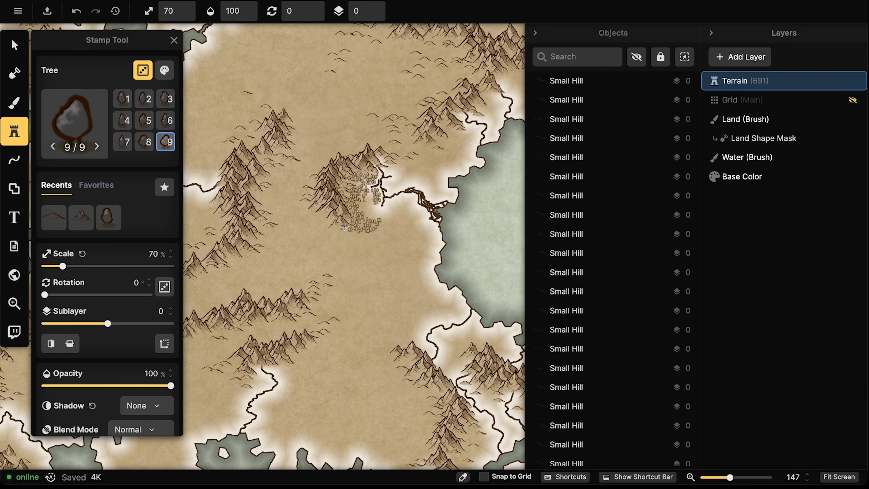
pyautogui.moveTo(300, 203)
pyautogui.mouseDown()
pyautogui.moveTo(325, 201)
pyautogui.moveTo(313, 212)
pyautogui.moveTo(333, 211)
pyautogui.moveTo(320, 220)
pyautogui.moveTo(340, 221)
pyautogui.moveTo(321, 234)
pyautogui.moveTo(344, 231)
pyautogui.moveTo(330, 245)
pyautogui.moveTo(352, 239)
pyautogui.moveTo(351, 248)
pyautogui.moveTo(364, 224)
pyautogui.moveTo(312, 190)
pyautogui.mouseUp()
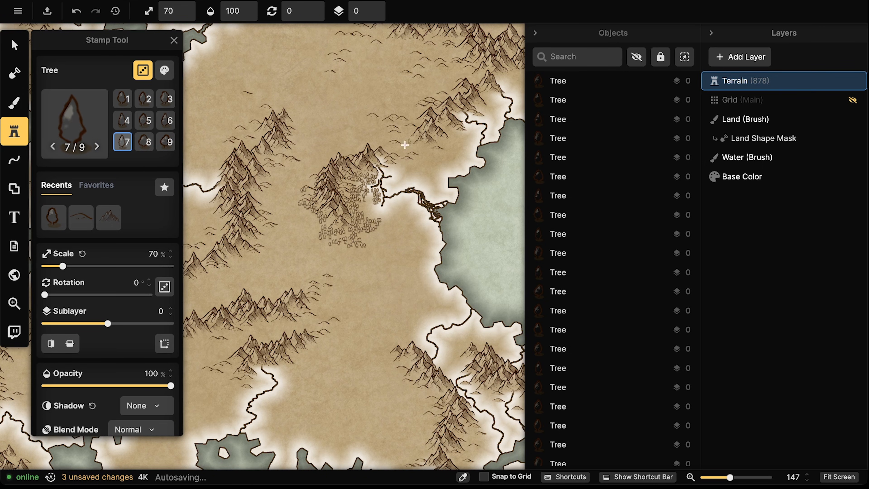
pyautogui.moveTo(301, 220)
pyautogui.mouseDown()
pyautogui.moveTo(303, 236)
pyautogui.moveTo(306, 226)
pyautogui.mouseUp()
pyautogui.moveTo(310, 195); pyautogui.dragTo(311, 190)
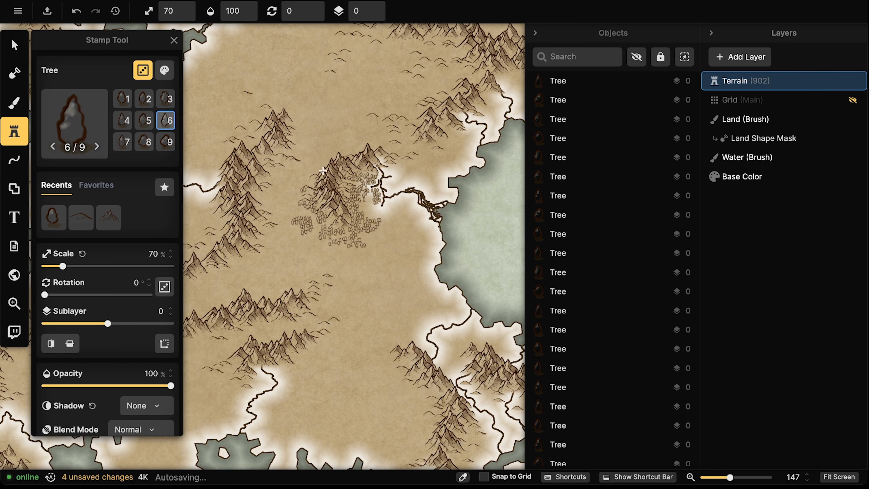
pyautogui.moveTo(303, 236)
pyautogui.mouseDown()
pyautogui.moveTo(298, 212)
pyautogui.moveTo(288, 227)
pyautogui.moveTo(293, 252)
pyautogui.mouseUp()
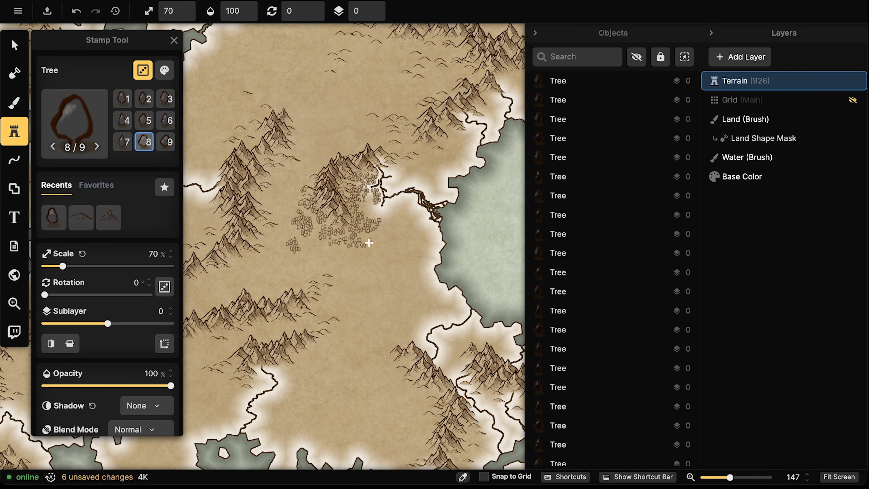
pyautogui.moveTo(377, 219)
pyautogui.mouseDown()
pyautogui.moveTo(404, 199)
pyautogui.moveTo(395, 209)
pyautogui.moveTo(412, 199)
pyautogui.moveTo(423, 212)
pyautogui.moveTo(404, 196)
pyautogui.moveTo(394, 201)
pyautogui.moveTo(405, 193)
pyautogui.moveTo(419, 232)
pyautogui.moveTo(427, 233)
pyautogui.moveTo(421, 215)
pyautogui.mouseUp()
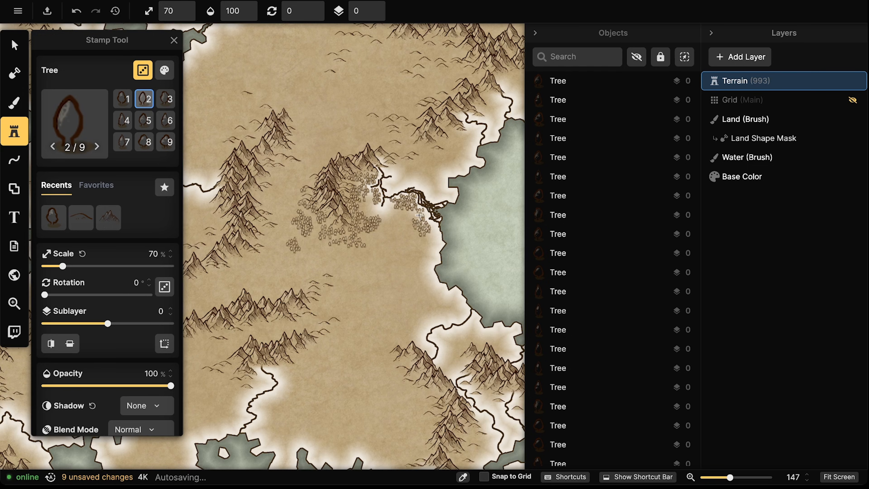
# Paint more trees on the land below the mountains to fill out the forest
pyautogui.scroll(-5, 419, 215)
pyautogui.moveTo(296, 136); pyautogui.dragTo(289, 201)
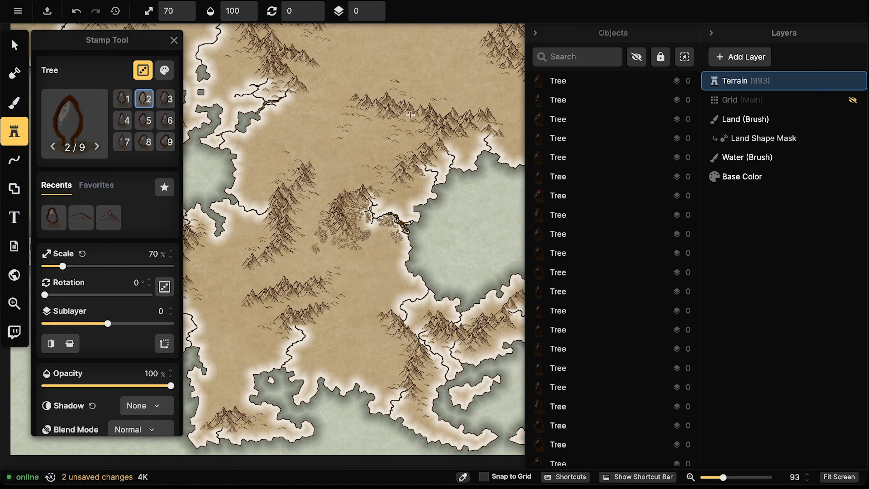
pyautogui.moveTo(421, 120)
pyautogui.mouseDown()
pyautogui.moveTo(402, 132)
pyautogui.moveTo(423, 133)
pyautogui.moveTo(405, 142)
pyautogui.moveTo(437, 142)
pyautogui.moveTo(402, 152)
pyautogui.moveTo(421, 155)
pyautogui.moveTo(391, 168)
pyautogui.moveTo(430, 142)
pyautogui.moveTo(419, 127)
pyautogui.moveTo(429, 109)
pyautogui.moveTo(397, 121)
pyautogui.moveTo(417, 123)
pyautogui.moveTo(431, 139)
pyautogui.moveTo(424, 143)
pyautogui.moveTo(432, 146)
pyautogui.moveTo(407, 153)
pyautogui.moveTo(422, 140)
pyautogui.moveTo(405, 126)
pyautogui.moveTo(410, 117)
pyautogui.moveTo(395, 105)
pyautogui.mouseUp()
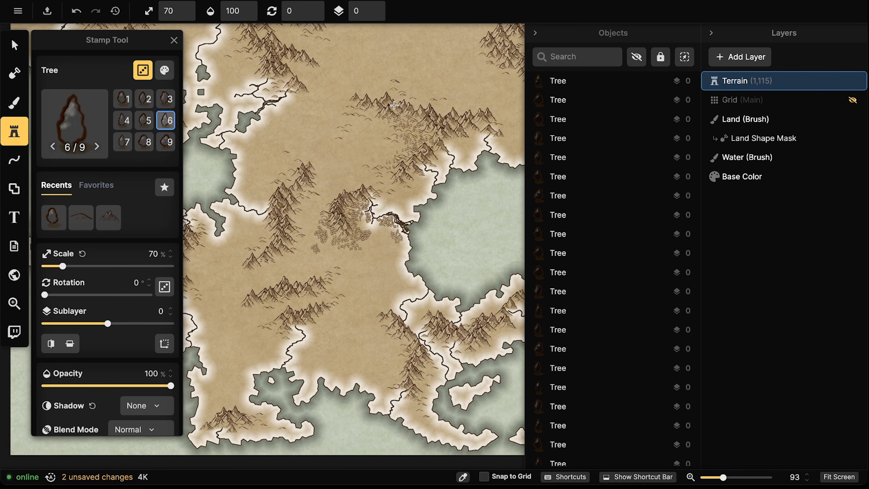
pyautogui.moveTo(490, 143)
pyautogui.mouseDown()
pyautogui.moveTo(446, 140)
pyautogui.moveTo(474, 132)
pyautogui.moveTo(455, 143)
pyautogui.moveTo(472, 146)
pyautogui.moveTo(468, 125)
pyautogui.mouseUp()
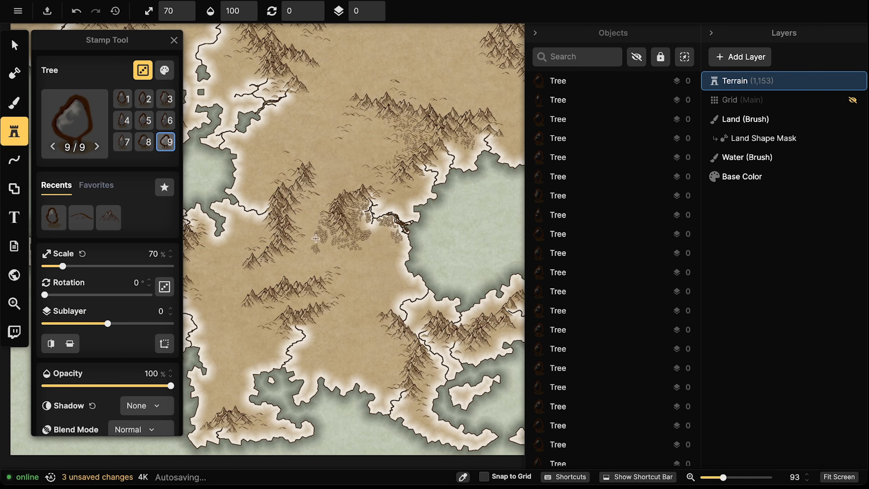
pyautogui.moveTo(315, 240); pyautogui.dragTo(432, 207)
pyautogui.moveTo(348, 177); pyautogui.dragTo(342, 174)
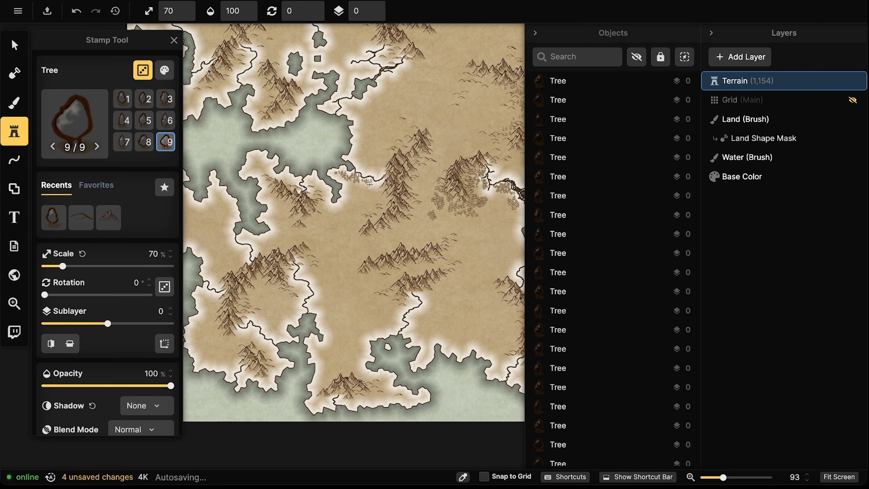
pyautogui.moveTo(373, 184)
pyautogui.mouseDown()
pyautogui.moveTo(367, 200)
pyautogui.moveTo(374, 159)
pyautogui.moveTo(371, 171)
pyautogui.moveTo(385, 175)
pyautogui.moveTo(414, 140)
pyautogui.mouseUp()
pyautogui.moveTo(362, 266)
pyautogui.mouseDown()
pyautogui.moveTo(443, 226)
pyautogui.moveTo(430, 233)
pyautogui.moveTo(439, 203)
pyautogui.moveTo(304, 246)
pyautogui.moveTo(317, 247)
pyautogui.moveTo(305, 254)
pyautogui.moveTo(315, 260)
pyautogui.moveTo(307, 253)
pyautogui.moveTo(318, 245)
pyautogui.moveTo(329, 249)
pyautogui.moveTo(358, 232)
pyautogui.moveTo(338, 265)
pyautogui.moveTo(348, 259)
pyautogui.moveTo(341, 263)
pyautogui.moveTo(349, 266)
pyautogui.moveTo(343, 254)
pyautogui.moveTo(366, 242)
pyautogui.moveTo(361, 261)
pyautogui.mouseUp()
pyautogui.moveTo(431, 244); pyautogui.dragTo(373, 255)
# Search the Stamp Catalog for 'tree' and choose Shaded Pine Tree
pyautogui.click(90, 111)
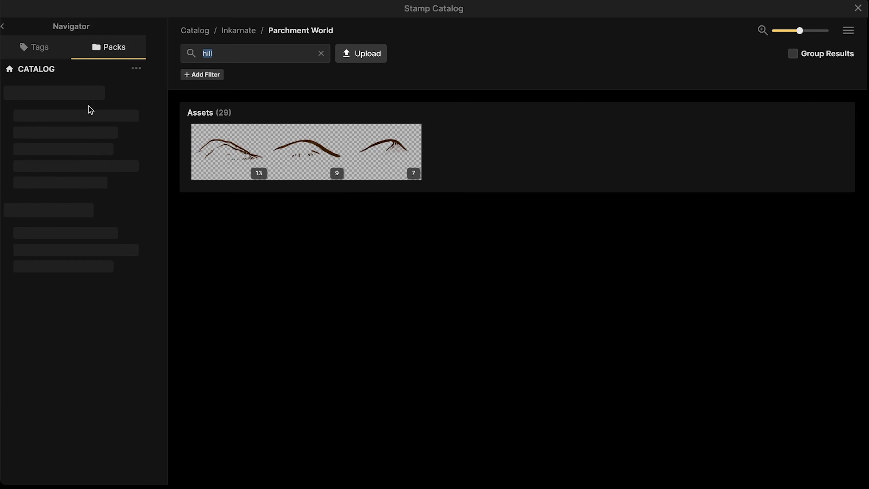
pyautogui.write('tree')
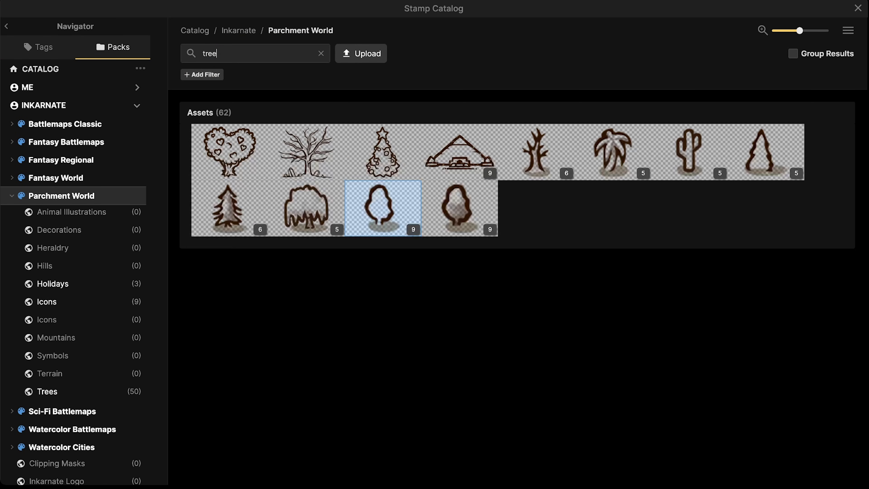
pyautogui.click(226, 210)
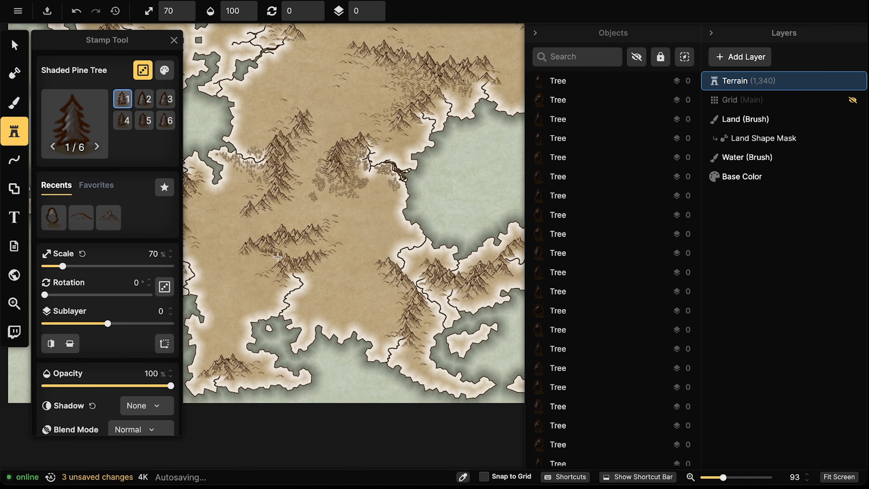
# Stamp small shaded pines around the forest, then sketch a white dashed free-draw line
pyautogui.moveTo(276, 254)
pyautogui.mouseDown()
pyautogui.moveTo(294, 229)
pyautogui.moveTo(304, 231)
pyautogui.moveTo(291, 221)
pyautogui.moveTo(302, 247)
pyautogui.moveTo(318, 227)
pyautogui.moveTo(359, 234)
pyautogui.moveTo(345, 239)
pyautogui.moveTo(361, 224)
pyautogui.moveTo(350, 221)
pyautogui.moveTo(362, 234)
pyautogui.moveTo(362, 216)
pyautogui.moveTo(367, 225)
pyautogui.moveTo(352, 233)
pyautogui.moveTo(368, 230)
pyautogui.moveTo(360, 239)
pyautogui.moveTo(396, 227)
pyautogui.mouseUp()
pyautogui.moveTo(355, 252)
pyautogui.mouseDown()
pyautogui.moveTo(368, 266)
pyautogui.moveTo(346, 262)
pyautogui.mouseUp()
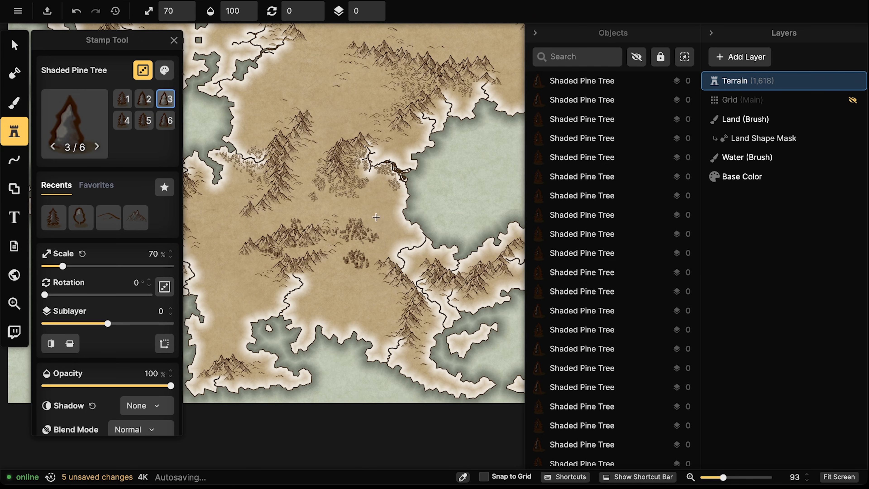
pyautogui.click(383, 223)
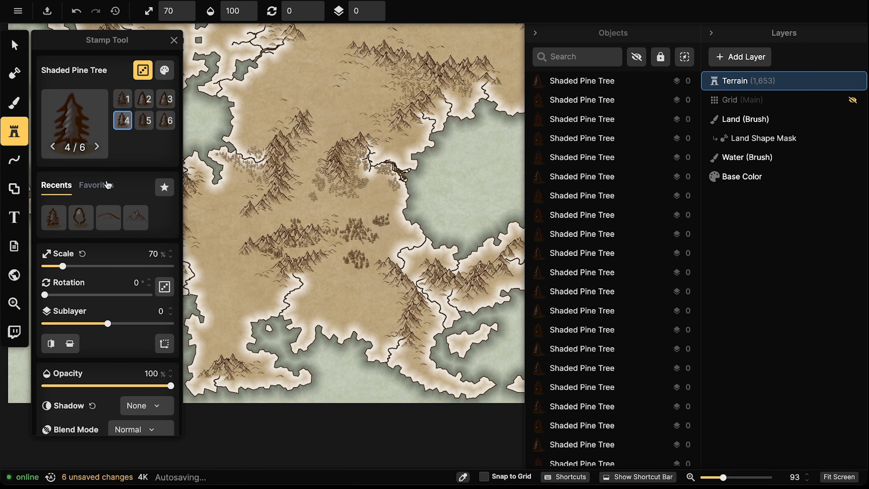
pyautogui.click(15, 159)
pyautogui.moveTo(385, 257)
pyautogui.mouseDown()
pyautogui.moveTo(408, 284)
pyautogui.moveTo(397, 380)
pyautogui.mouseUp()
# Undo the dashed line, draw another through the forest, and delete it
pyautogui.hotkey('ctrl', 'z')
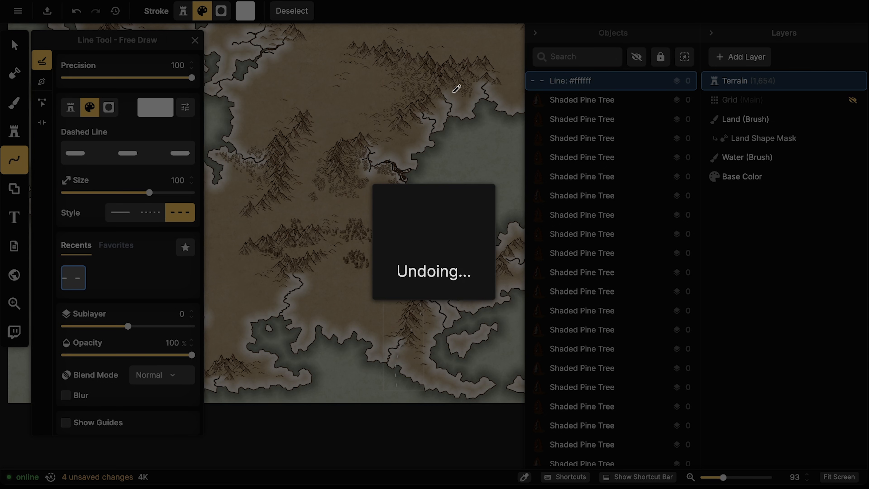
pyautogui.moveTo(343, 182)
pyautogui.mouseDown()
pyautogui.moveTo(361, 208)
pyautogui.moveTo(352, 247)
pyautogui.mouseUp()
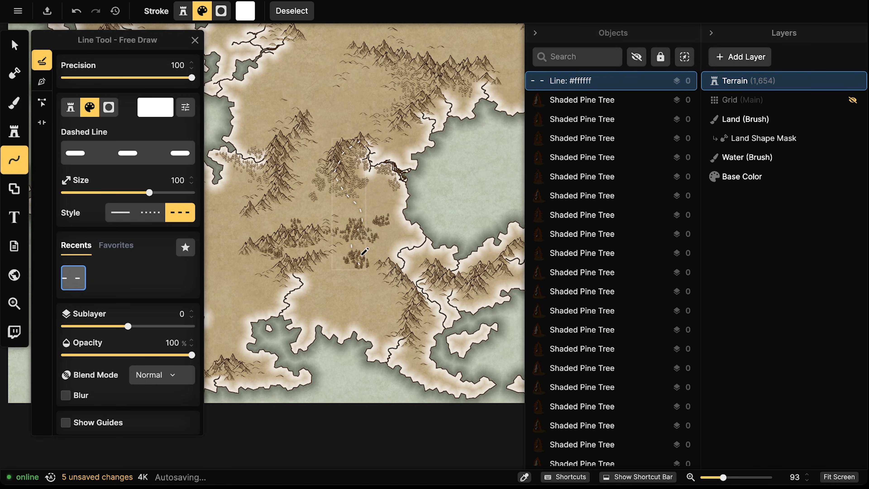
pyautogui.press('Delete')
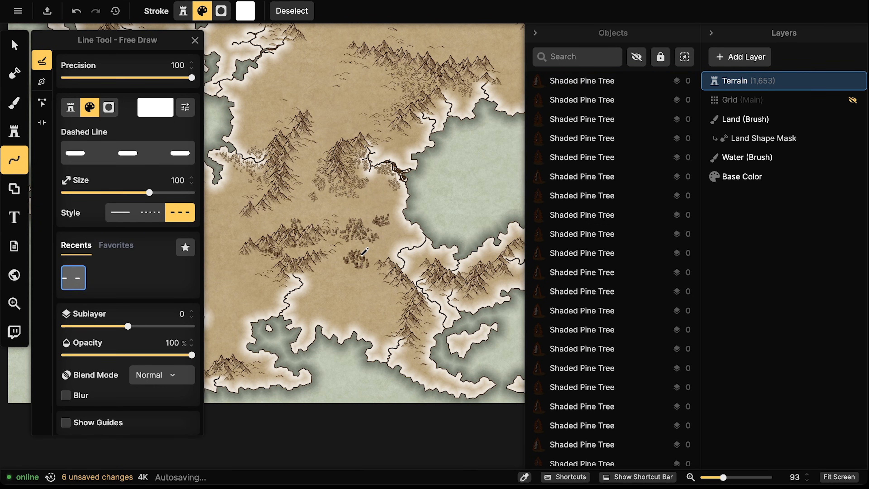
# Paint shaded pines into and around the edges of the central forest
pyautogui.click(20, 134)
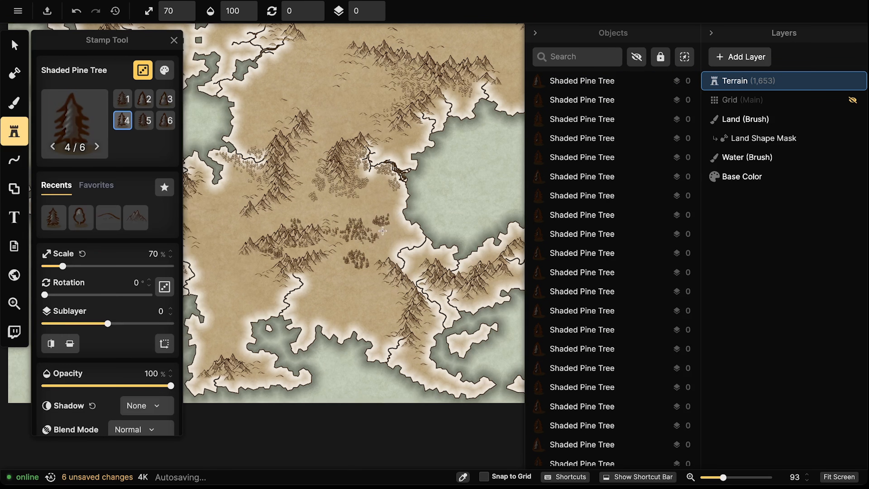
pyautogui.moveTo(381, 230); pyautogui.dragTo(390, 224)
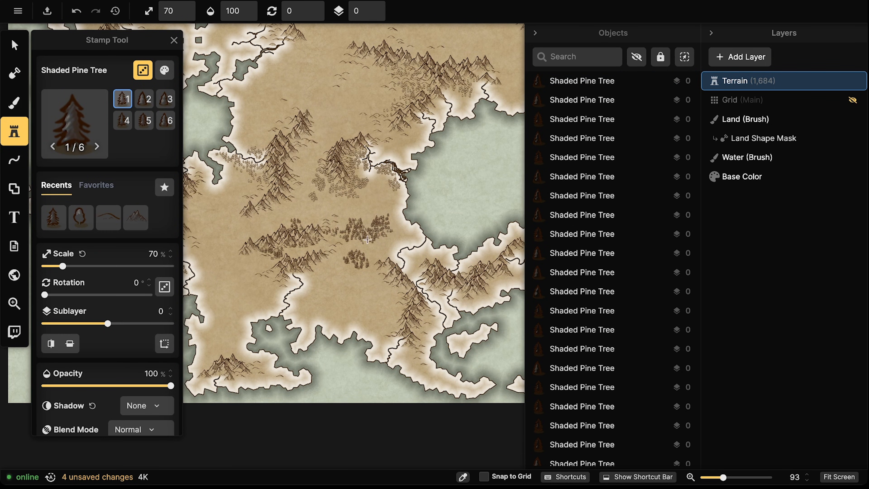
pyautogui.moveTo(374, 241); pyautogui.dragTo(348, 222)
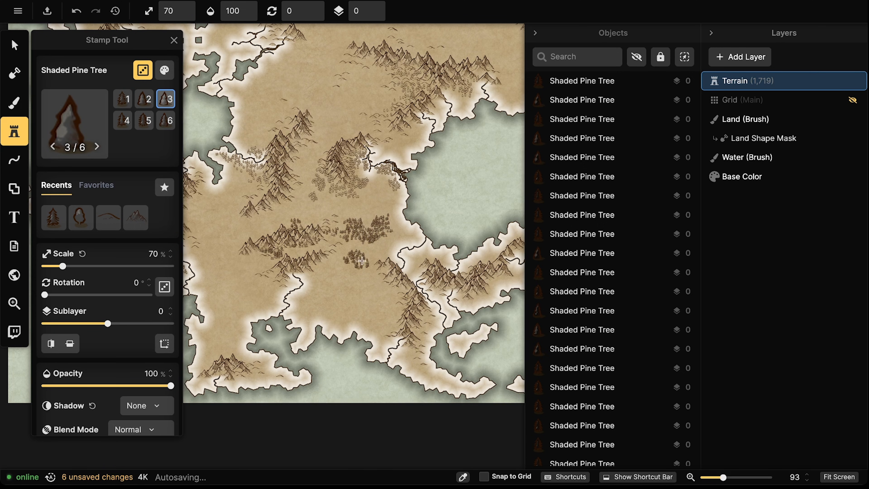
pyautogui.moveTo(343, 264); pyautogui.dragTo(350, 265)
pyautogui.moveTo(361, 233); pyautogui.dragTo(397, 212)
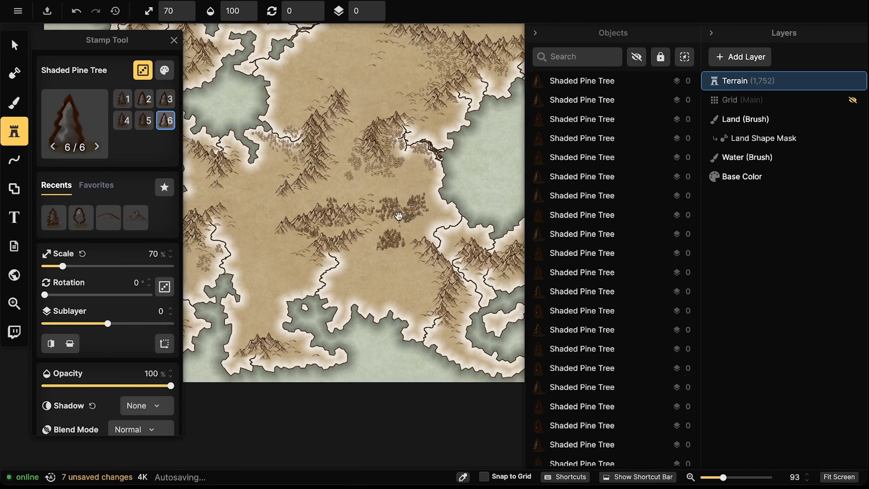
pyautogui.click(379, 239)
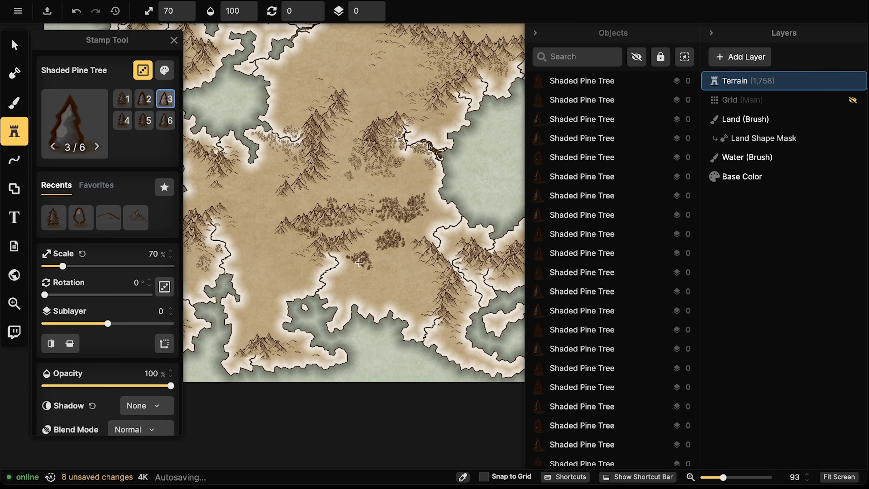
pyautogui.moveTo(365, 250); pyautogui.dragTo(368, 247)
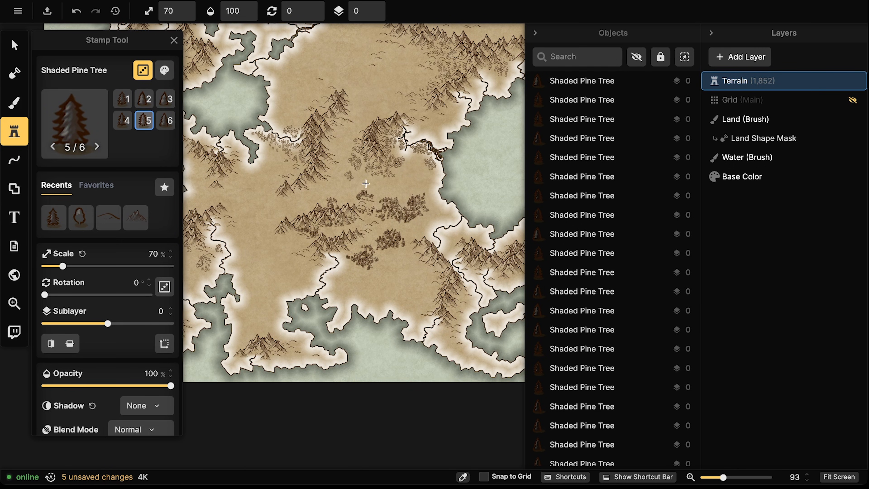
pyautogui.click(361, 192)
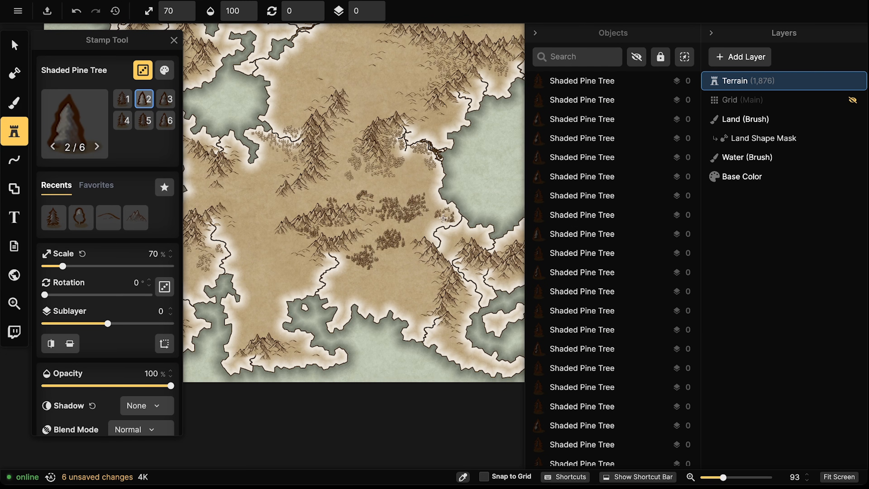
pyautogui.click(443, 210)
pyautogui.moveTo(377, 260)
pyautogui.mouseDown()
pyautogui.moveTo(343, 278)
pyautogui.moveTo(414, 272)
pyautogui.moveTo(403, 280)
pyautogui.moveTo(419, 289)
pyautogui.moveTo(403, 290)
pyautogui.moveTo(412, 284)
pyautogui.moveTo(418, 295)
pyautogui.moveTo(401, 288)
pyautogui.moveTo(377, 295)
pyautogui.moveTo(378, 285)
pyautogui.moveTo(380, 299)
pyautogui.moveTo(360, 285)
pyautogui.moveTo(338, 294)
pyautogui.moveTo(371, 273)
pyautogui.mouseUp()
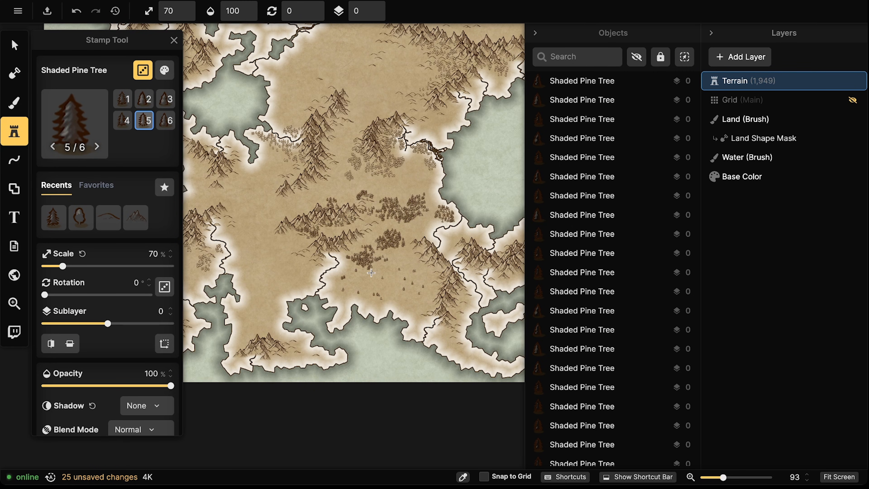
pyautogui.click(402, 254)
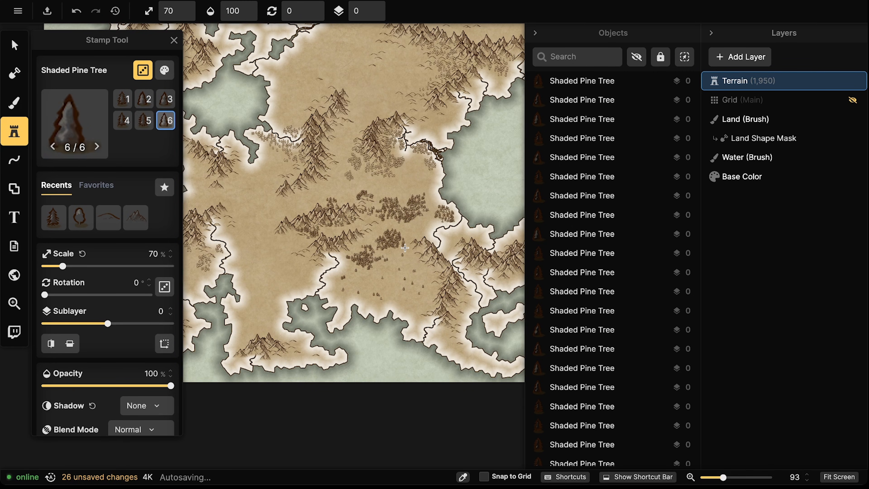
pyautogui.moveTo(358, 199); pyautogui.dragTo(378, 200)
# Stamp individual shaded pines along the forest and onto the western plain
pyautogui.moveTo(277, 251); pyautogui.dragTo(304, 253)
pyautogui.click(311, 274)
pyautogui.click(279, 283)
pyautogui.click(275, 268)
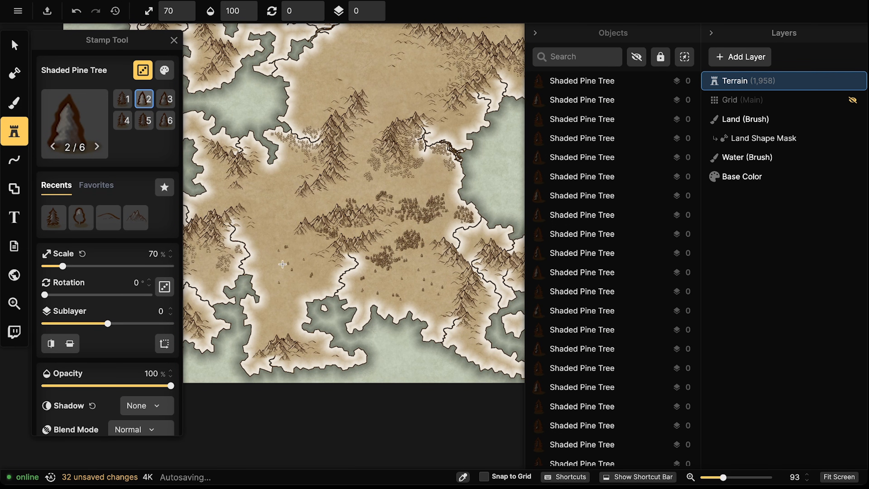
pyautogui.click(292, 270)
pyautogui.click(286, 303)
pyautogui.click(269, 314)
pyautogui.click(283, 322)
pyautogui.click(287, 264)
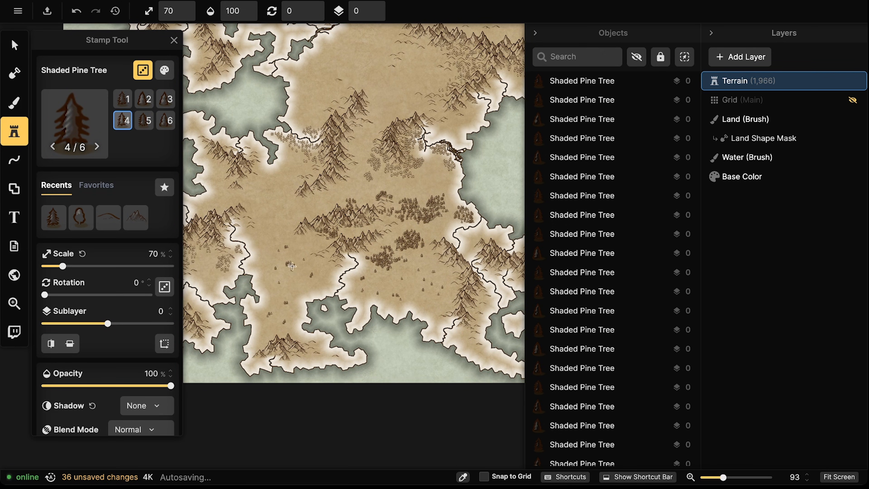
pyautogui.moveTo(293, 267); pyautogui.dragTo(289, 264)
# Scatter shaded pines toward the north-west and across the northern lowland
pyautogui.click(265, 236)
pyautogui.click(283, 213)
pyautogui.click(253, 190)
pyautogui.click(254, 189)
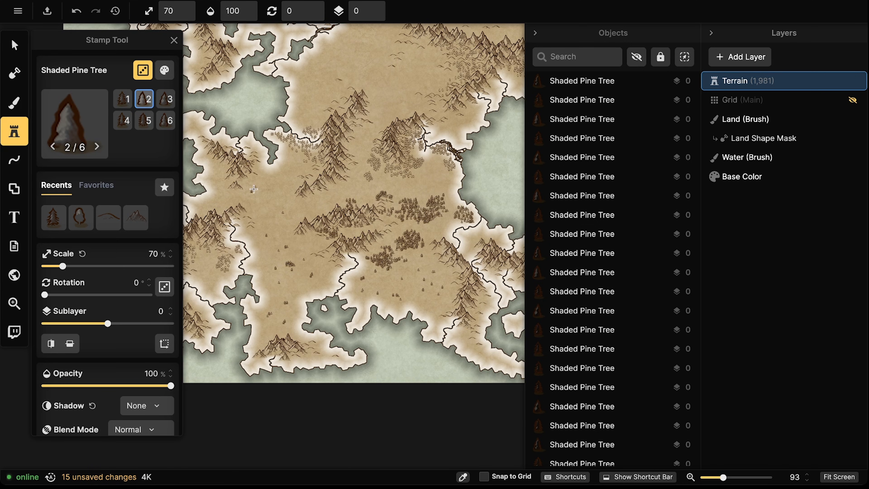
pyautogui.click(256, 189)
pyautogui.click(259, 189)
pyautogui.click(293, 168)
pyautogui.click(296, 167)
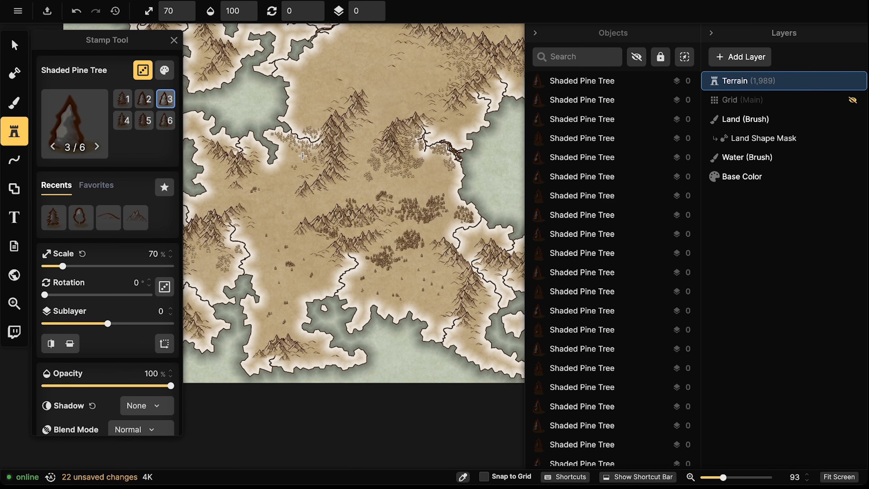
pyautogui.click(303, 156)
pyautogui.click(352, 200)
pyautogui.click(355, 193)
pyautogui.click(217, 199)
pyautogui.click(214, 197)
pyautogui.moveTo(439, 195); pyautogui.dragTo(407, 222)
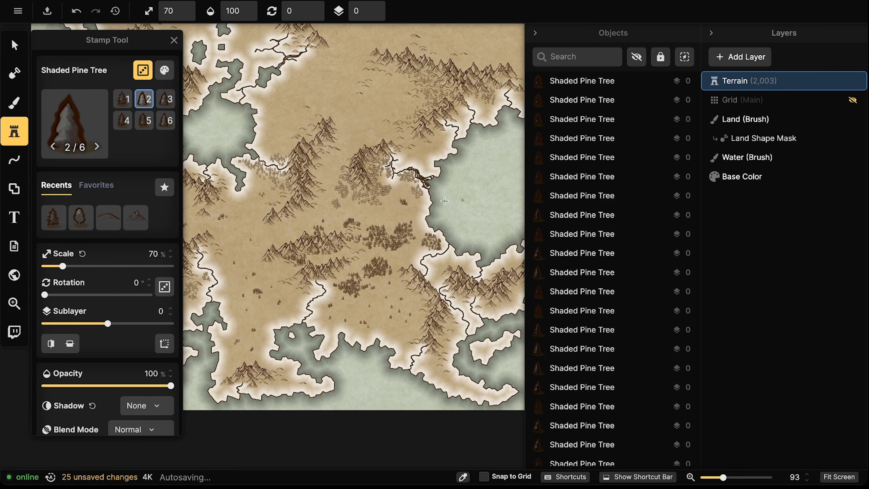
# Choose the Pine Tree stamp set from the Stamp Catalog
pyautogui.click(78, 111)
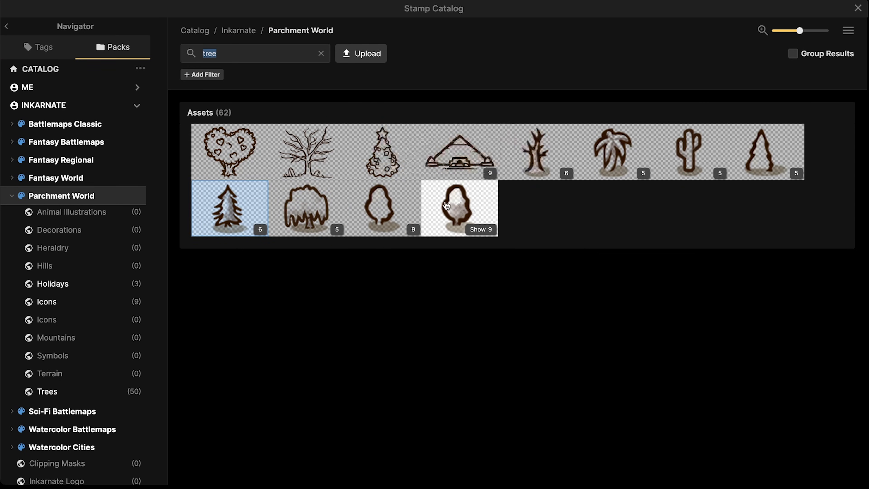
pyautogui.click(783, 164)
pyautogui.moveTo(467, 182); pyautogui.dragTo(430, 213)
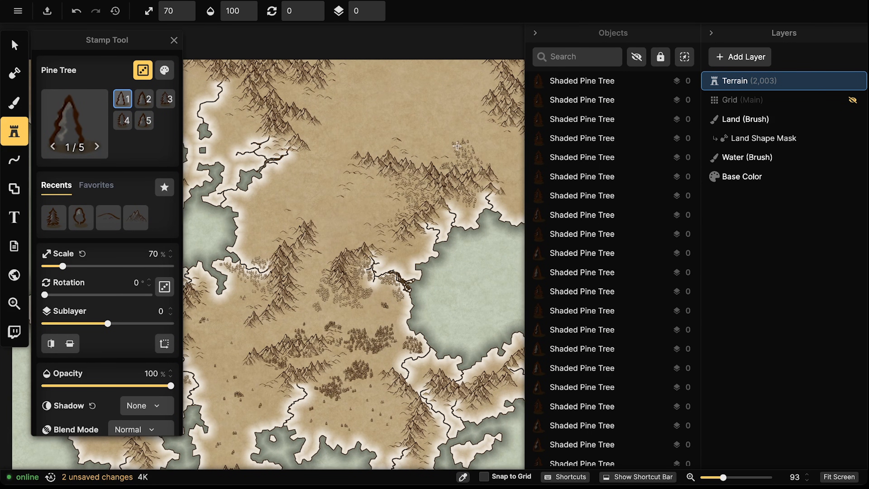
# Scatter a stroke of pine trees, then expand More Options and widen the stamp fill Area to 22
pyautogui.moveTo(457, 146); pyautogui.dragTo(455, 133)
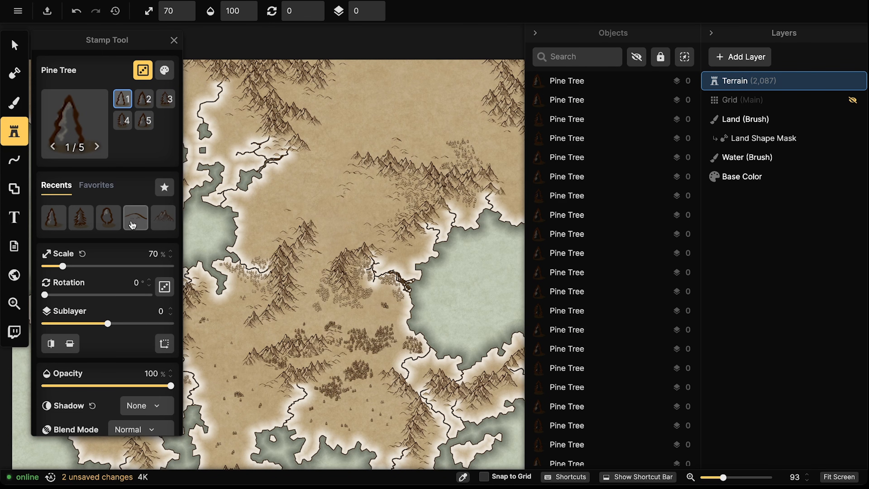
pyautogui.scroll(-4, 115, 113)
pyautogui.scroll(4, 107, 173)
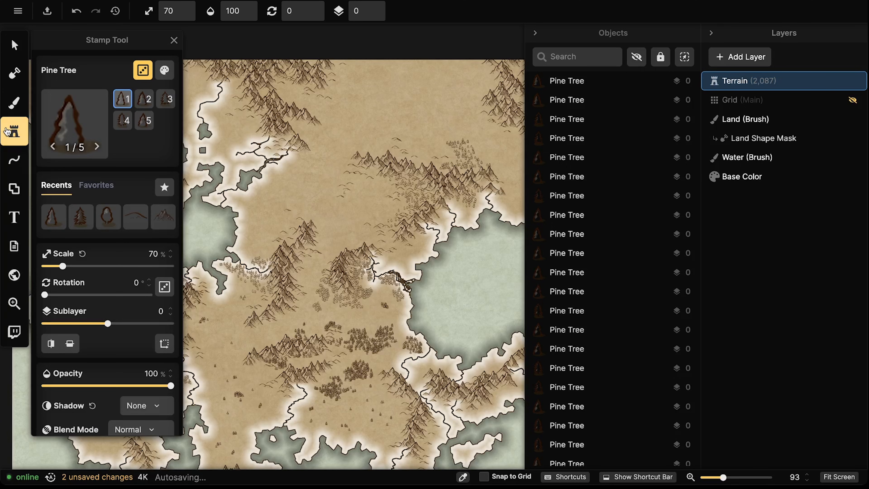
pyautogui.scroll(-4, 102, 240)
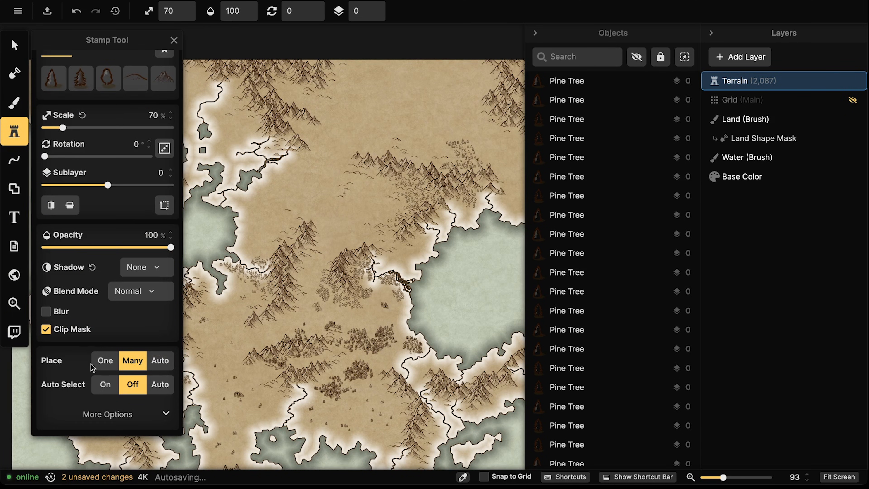
pyautogui.click(120, 415)
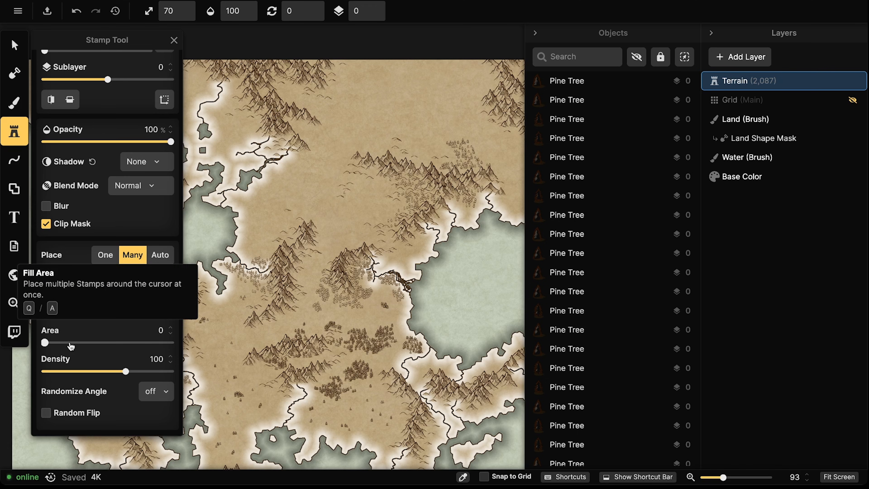
pyautogui.moveTo(44, 342)
pyautogui.mouseDown()
pyautogui.moveTo(92, 348)
pyautogui.moveTo(77, 349)
pyautogui.mouseUp()
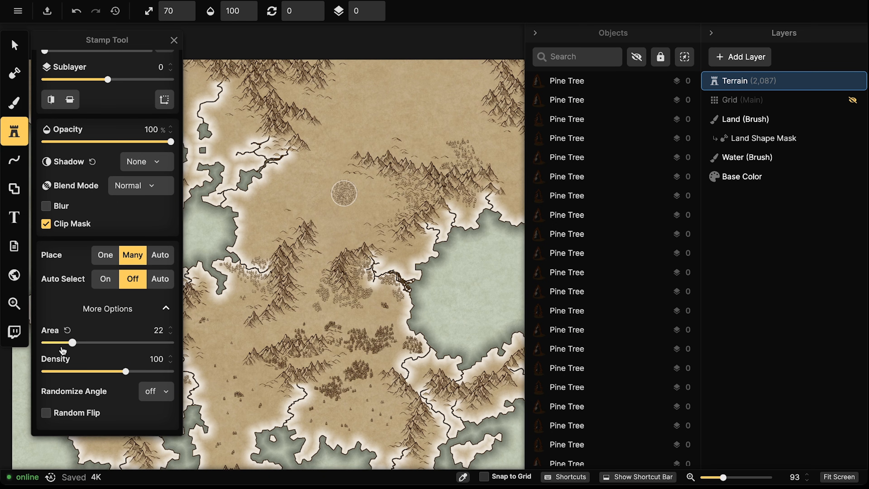
# Set stamp Area to 14 and brush pine bands along the forest edges and top map edge
pyautogui.moveTo(71, 343); pyautogui.dragTo(62, 344)
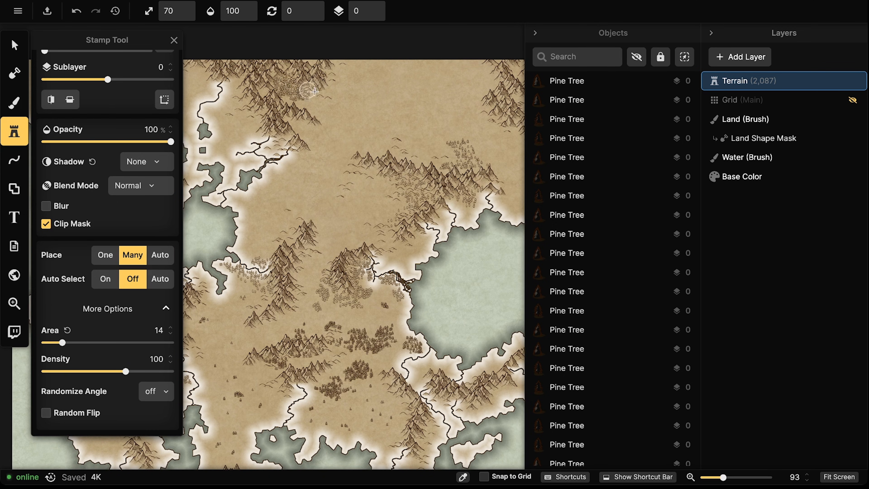
pyautogui.moveTo(389, 59)
pyautogui.mouseDown()
pyautogui.moveTo(296, 94)
pyautogui.moveTo(301, 120)
pyautogui.moveTo(316, 129)
pyautogui.mouseUp()
pyautogui.moveTo(513, 64); pyautogui.dragTo(447, 74)
pyautogui.moveTo(308, 77)
pyautogui.mouseDown()
pyautogui.moveTo(390, 81)
pyautogui.moveTo(388, 105)
pyautogui.moveTo(421, 135)
pyautogui.moveTo(496, 78)
pyautogui.moveTo(447, 138)
pyautogui.moveTo(400, 138)
pyautogui.moveTo(387, 117)
pyautogui.mouseUp()
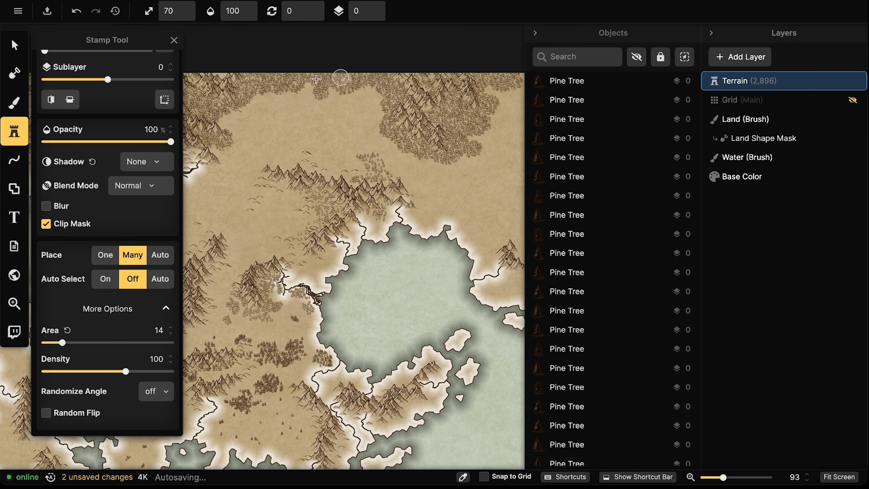
pyautogui.moveTo(332, 155)
pyautogui.mouseDown()
pyautogui.moveTo(439, 147)
pyautogui.moveTo(318, 132)
pyautogui.moveTo(271, 110)
pyautogui.moveTo(277, 60)
pyautogui.mouseUp()
# Stamp more pines near the map top, then reset Area to 0 and add a pine line in the upper mountains
pyautogui.moveTo(352, 135); pyautogui.dragTo(455, 132)
pyautogui.moveTo(346, 87); pyautogui.dragTo(300, 78)
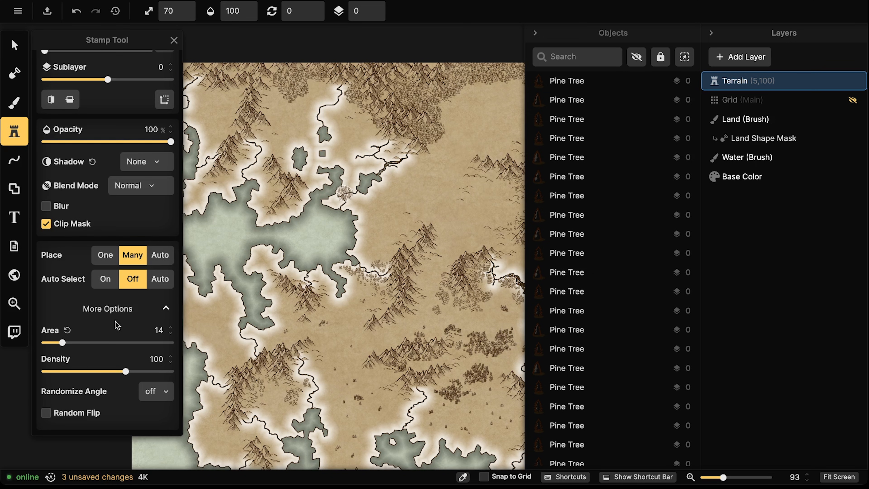
pyautogui.click(68, 330)
pyautogui.moveTo(360, 250); pyautogui.dragTo(273, 258)
pyautogui.moveTo(384, 90)
pyautogui.mouseDown()
pyautogui.moveTo(402, 91)
pyautogui.moveTo(371, 107)
pyautogui.moveTo(353, 151)
pyautogui.moveTo(361, 129)
pyautogui.moveTo(445, 93)
pyautogui.moveTo(459, 97)
pyautogui.moveTo(421, 87)
pyautogui.moveTo(476, 73)
pyautogui.moveTo(449, 106)
pyautogui.moveTo(492, 98)
pyautogui.moveTo(482, 94)
pyautogui.moveTo(488, 86)
pyautogui.moveTo(433, 82)
pyautogui.mouseUp()
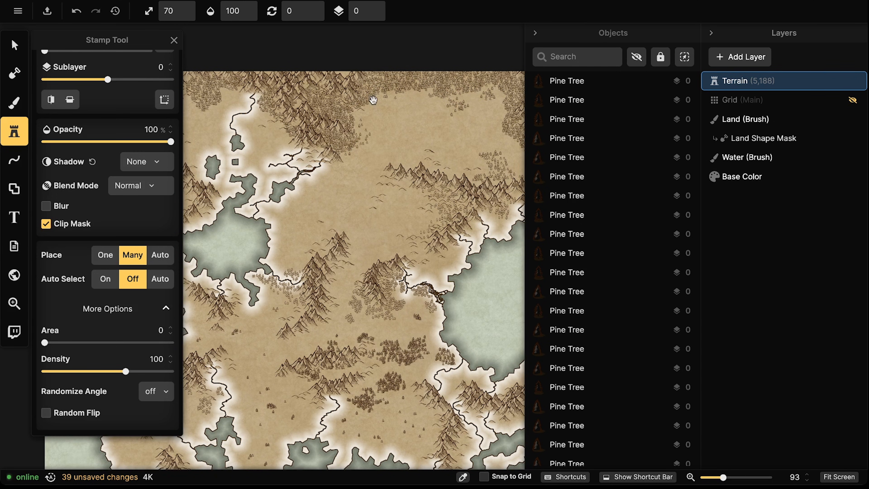
# Stamp pines along the upper forest and place single pines in the upper clearing
pyautogui.moveTo(377, 91); pyautogui.dragTo(420, 129)
pyautogui.moveTo(348, 132)
pyautogui.mouseDown()
pyautogui.moveTo(303, 137)
pyautogui.moveTo(291, 117)
pyautogui.moveTo(306, 133)
pyautogui.moveTo(289, 139)
pyautogui.moveTo(311, 130)
pyautogui.mouseUp()
pyautogui.moveTo(352, 124); pyautogui.dragTo(302, 118)
pyautogui.moveTo(455, 171); pyautogui.dragTo(295, 151)
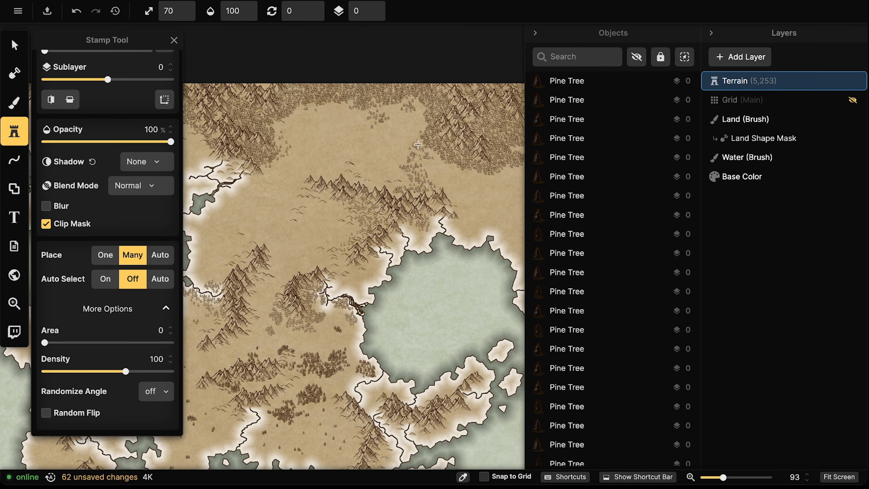
pyautogui.click(312, 128)
pyautogui.click(337, 129)
pyautogui.click(327, 139)
# Place single pine trees across the upper plain and the central plain
pyautogui.click(385, 140)
pyautogui.click(375, 139)
pyautogui.click(352, 135)
pyautogui.click(272, 191)
pyautogui.click(333, 221)
pyautogui.click(297, 245)
pyautogui.click(278, 225)
pyautogui.click(216, 226)
# Place pines on the land east of the forest and along its lower edge
pyautogui.moveTo(430, 229); pyautogui.dragTo(276, 231)
pyautogui.click(343, 193)
pyautogui.click(357, 197)
pyautogui.click(365, 197)
pyautogui.click(363, 186)
pyautogui.click(369, 180)
pyautogui.click(343, 173)
pyautogui.click(336, 179)
pyautogui.click(314, 177)
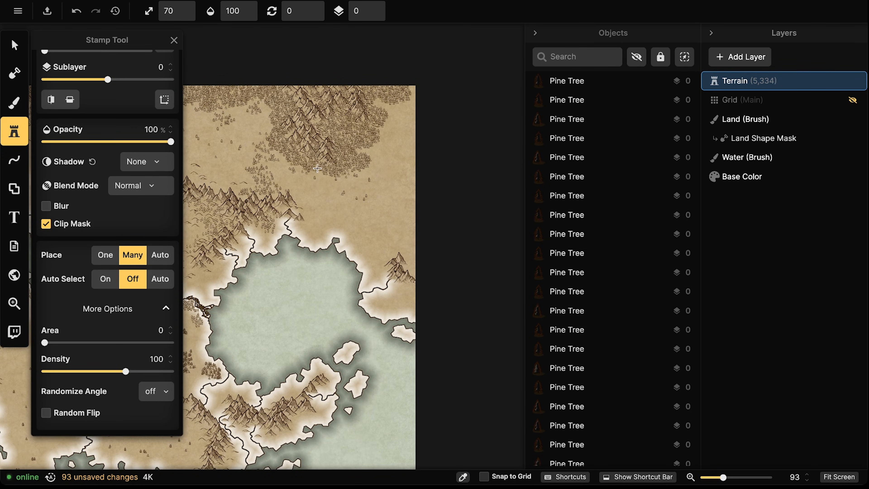
# Add a line of single pines running up the forest's right edge
pyautogui.click(378, 146)
pyautogui.click(379, 138)
pyautogui.click(380, 130)
pyautogui.click(383, 123)
pyautogui.click(386, 115)
pyautogui.click(381, 110)
pyautogui.click(376, 105)
pyautogui.click(404, 98)
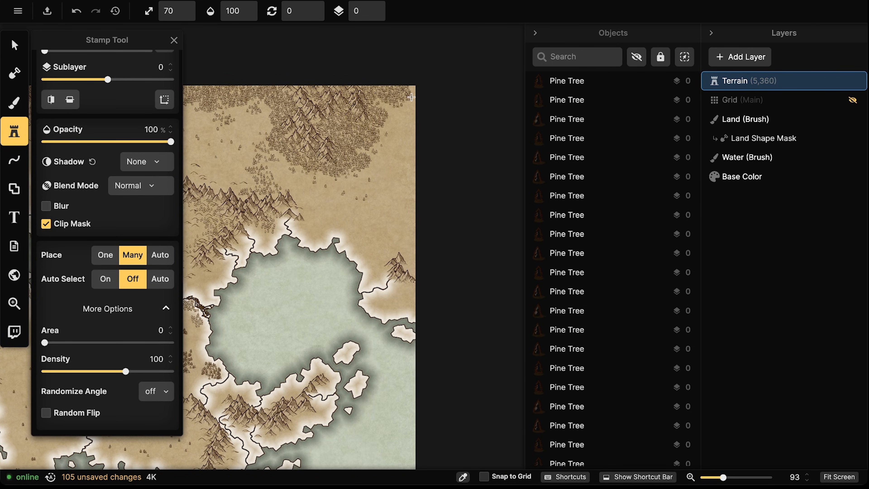
# Add pines to the right of the forest and stamp a stroke along the right coast
pyautogui.click(397, 119)
pyautogui.click(406, 117)
pyautogui.click(398, 110)
pyautogui.click(393, 126)
pyautogui.click(395, 135)
pyautogui.click(386, 142)
pyautogui.click(380, 151)
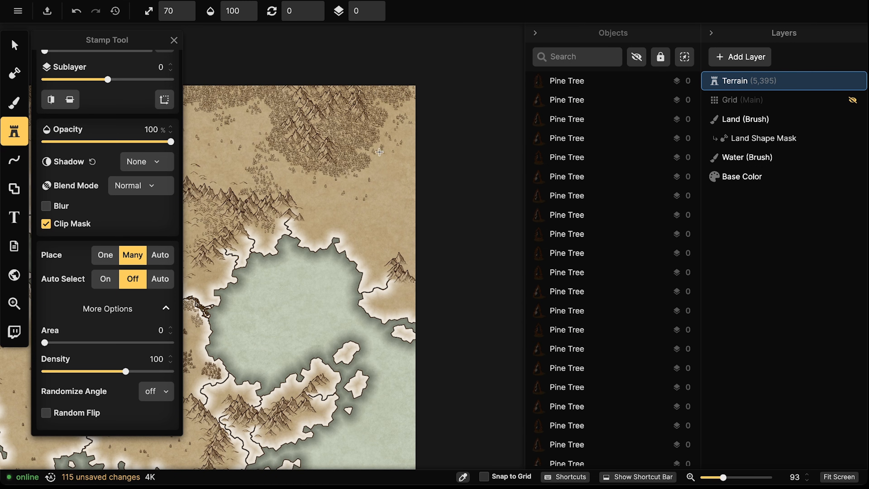
pyautogui.moveTo(395, 253); pyautogui.dragTo(391, 246)
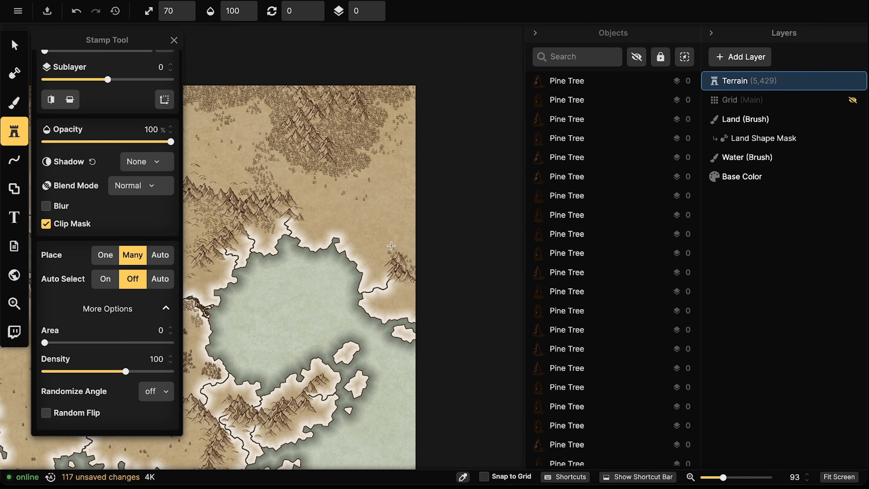
# Zoom out to the whole landmass and stamp small trees on the lower-left land and lower plain
pyautogui.scroll(-6, 237, 271)
pyautogui.moveTo(239, 276); pyautogui.dragTo(367, 270)
pyautogui.scroll(-1, 368, 270)
pyautogui.scroll(-1, 367, 270)
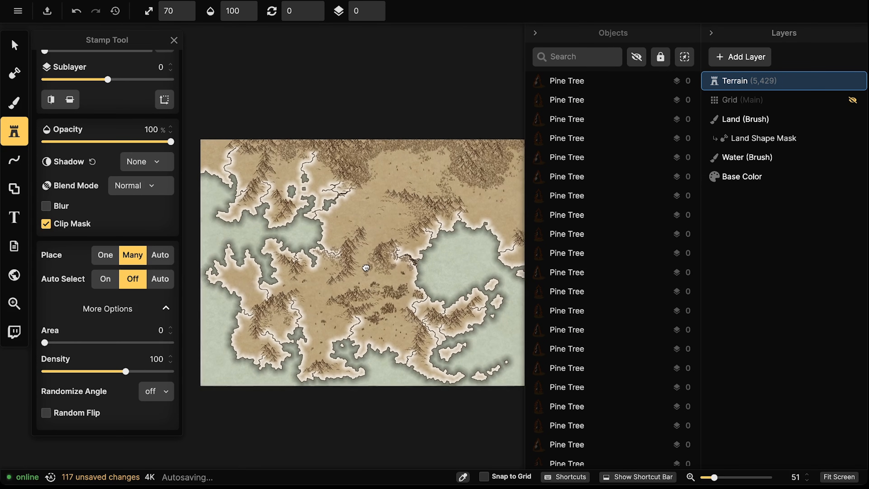
pyautogui.scroll(2, 326, 270)
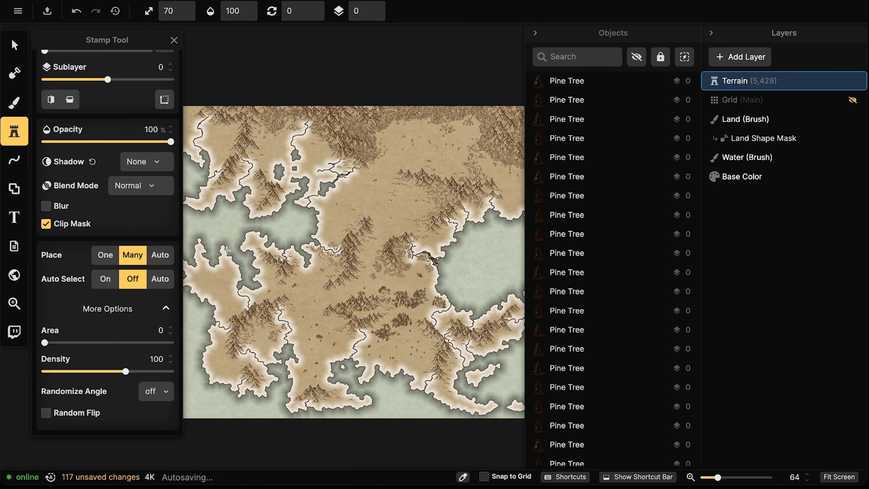
pyautogui.scroll(1, 226, 251)
pyautogui.moveTo(241, 312); pyautogui.dragTo(238, 312)
pyautogui.click(234, 299)
pyautogui.moveTo(296, 323); pyautogui.dragTo(340, 281)
pyautogui.moveTo(270, 311); pyautogui.dragTo(269, 326)
pyautogui.click(327, 302)
pyautogui.click(297, 331)
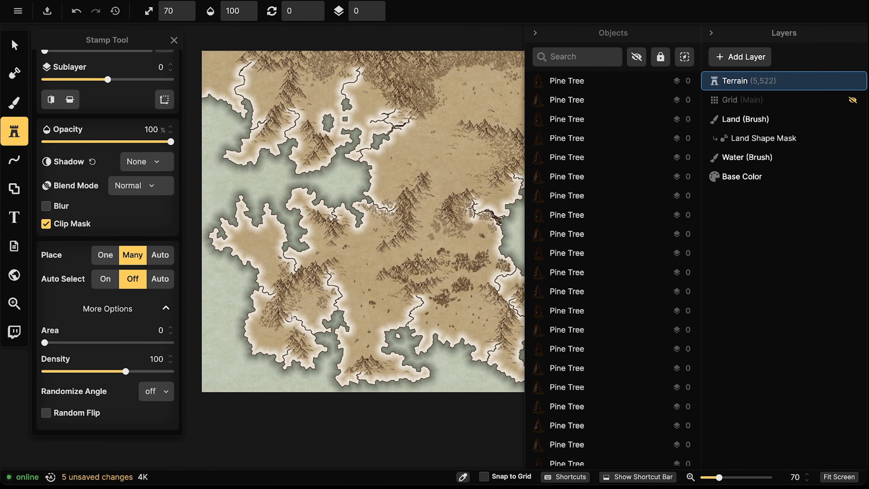
# Place single pine trees on the plain and the upper land
pyautogui.moveTo(438, 298); pyautogui.dragTo(365, 307)
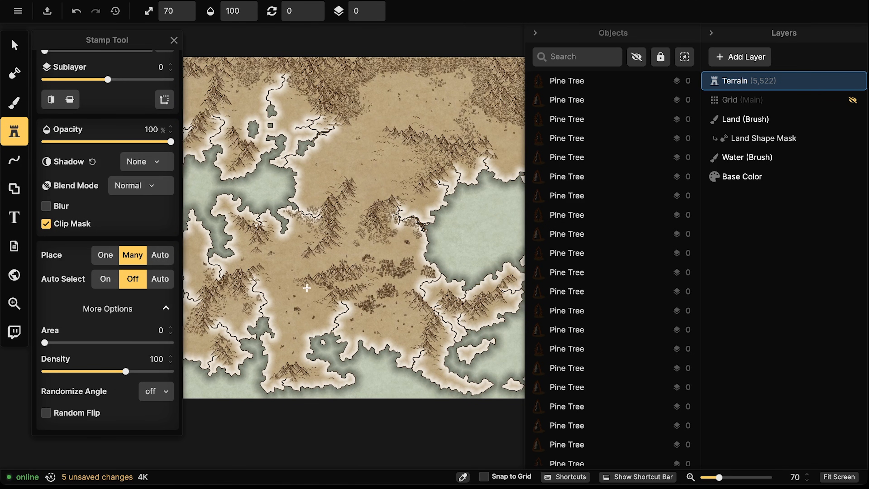
pyautogui.click(319, 277)
pyautogui.click(323, 268)
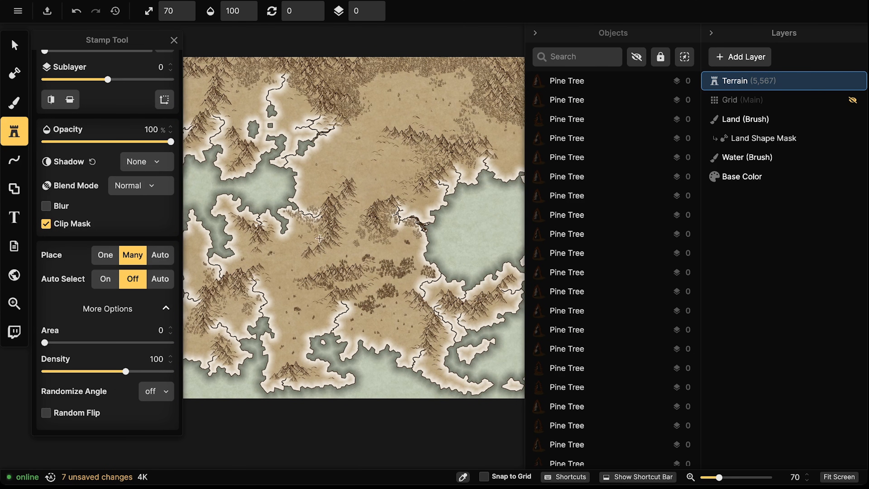
pyautogui.click(310, 261)
pyautogui.scroll(2, 381, 205)
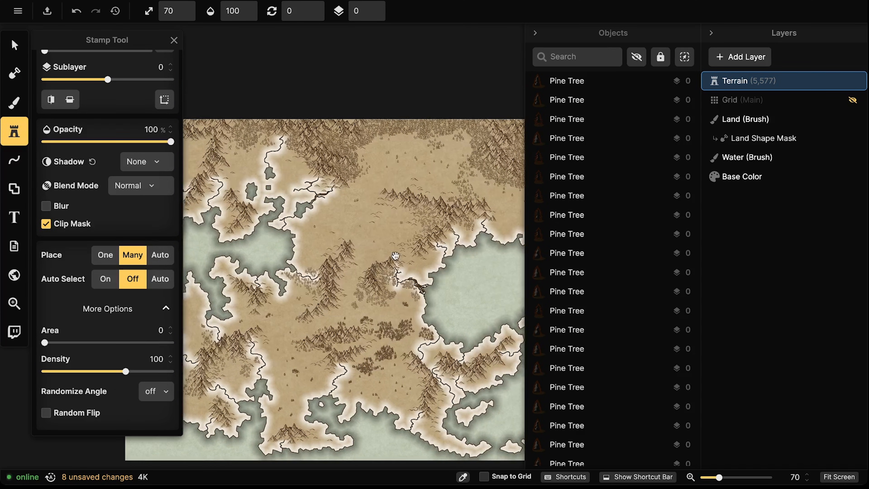
pyautogui.click(310, 177)
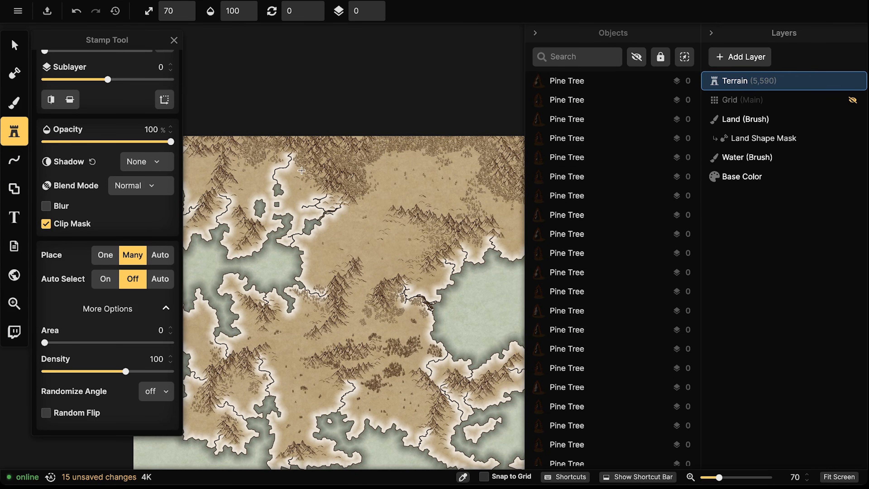
pyautogui.click(248, 164)
pyautogui.click(247, 171)
# Place single pines on the western upper land and near the map's top-left edge
pyautogui.moveTo(243, 145); pyautogui.dragTo(335, 152)
pyautogui.click(294, 163)
pyautogui.click(283, 162)
pyautogui.click(287, 169)
pyautogui.click(289, 172)
pyautogui.click(288, 164)
pyautogui.click(284, 146)
pyautogui.click(254, 144)
pyautogui.click(245, 146)
pyautogui.click(256, 151)
pyautogui.click(258, 148)
pyautogui.click(259, 147)
pyautogui.click(255, 141)
# Place a cluster of small pines beside the mountain tip near the eastern lake
pyautogui.moveTo(427, 248); pyautogui.dragTo(294, 225)
pyautogui.moveTo(417, 199); pyautogui.dragTo(325, 198)
pyautogui.click(306, 186)
pyautogui.click(304, 188)
pyautogui.click(303, 183)
pyautogui.click(303, 178)
pyautogui.click(309, 188)
pyautogui.click(313, 189)
pyautogui.click(316, 187)
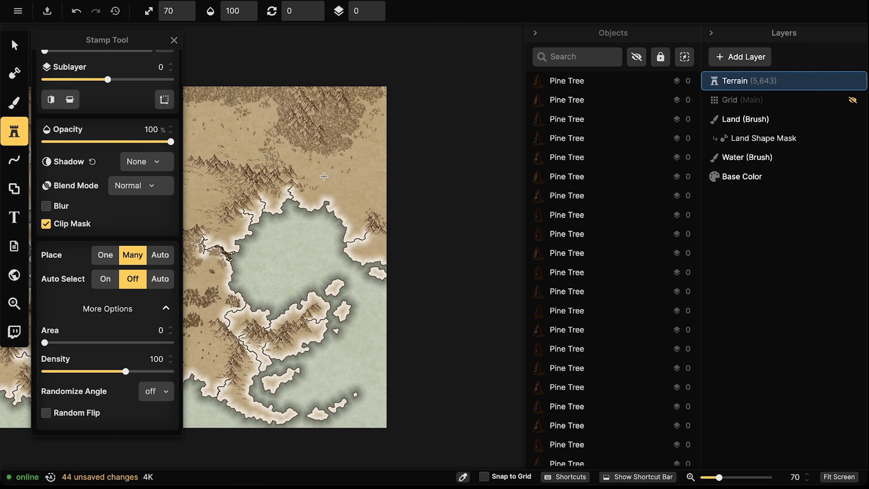
# Add small pines along the lake coast and near the upper lake shore
pyautogui.click(359, 216)
pyautogui.click(363, 214)
pyautogui.click(367, 211)
pyautogui.click(377, 207)
pyautogui.click(382, 205)
pyautogui.click(356, 151)
pyautogui.click(350, 142)
pyautogui.click(347, 147)
# Place small pines across the western and central land
pyautogui.moveTo(342, 207); pyautogui.dragTo(522, 158)
pyautogui.moveTo(376, 164); pyautogui.dragTo(406, 184)
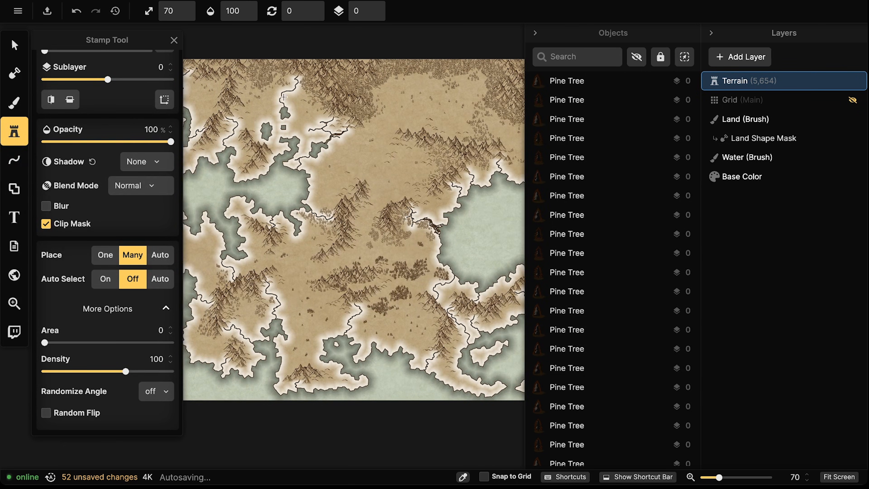
pyautogui.moveTo(310, 189); pyautogui.dragTo(361, 145)
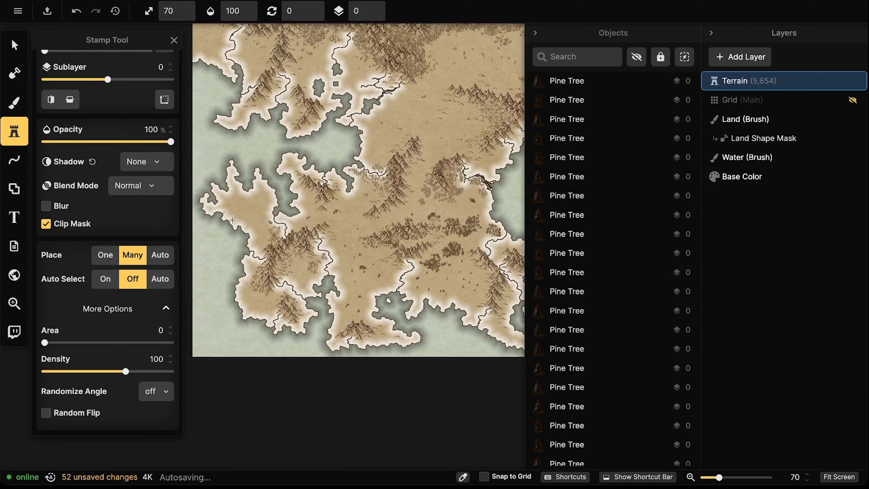
pyautogui.click(352, 222)
pyautogui.click(257, 217)
pyautogui.click(264, 200)
pyautogui.click(236, 204)
pyautogui.click(242, 209)
pyautogui.click(251, 297)
pyautogui.click(261, 304)
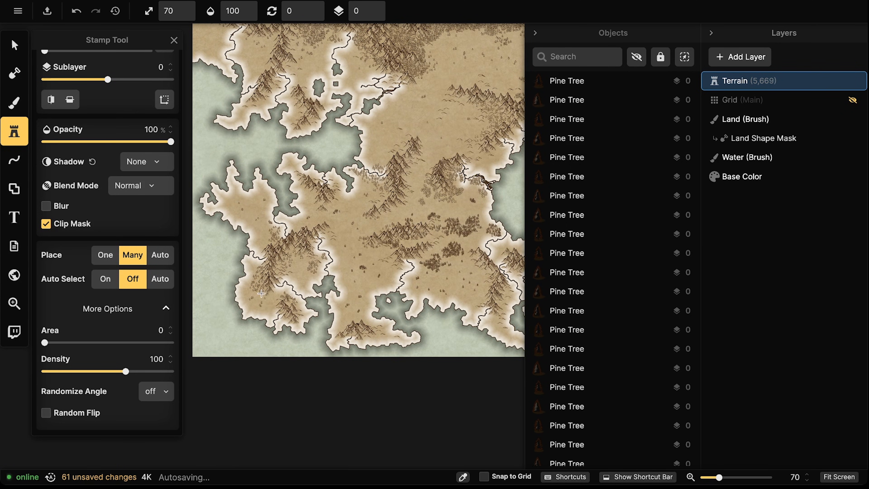
# Place a group of small pines on the upper-right land
pyautogui.moveTo(397, 238); pyautogui.dragTo(278, 216)
pyautogui.moveTo(425, 152); pyautogui.dragTo(399, 225)
pyautogui.click(478, 177)
pyautogui.click(498, 187)
pyautogui.click(490, 154)
pyautogui.click(484, 140)
pyautogui.click(476, 158)
pyautogui.click(488, 174)
pyautogui.click(456, 164)
pyautogui.click(467, 156)
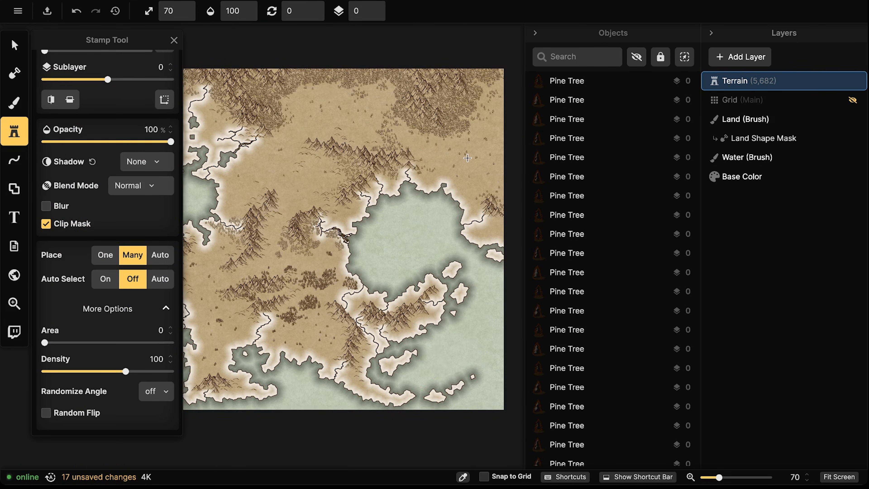
# Add further pines on the right-hand land, the upper middle, and the upper-left land
pyautogui.click(490, 229)
pyautogui.click(504, 228)
pyautogui.click(480, 229)
pyautogui.click(468, 188)
pyautogui.click(472, 176)
pyautogui.click(474, 172)
pyautogui.click(317, 120)
pyautogui.click(304, 101)
pyautogui.click(329, 92)
pyautogui.click(208, 117)
pyautogui.click(208, 119)
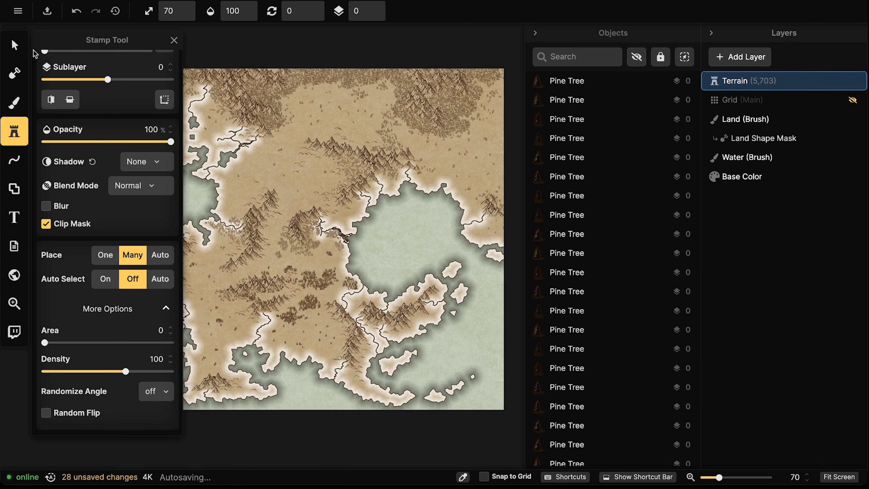
# Stop stamping by switching to the Select tool
pyautogui.click(14, 44)
pyautogui.scroll(-2, 338, 221)
pyautogui.scroll(-2, 329, 180)
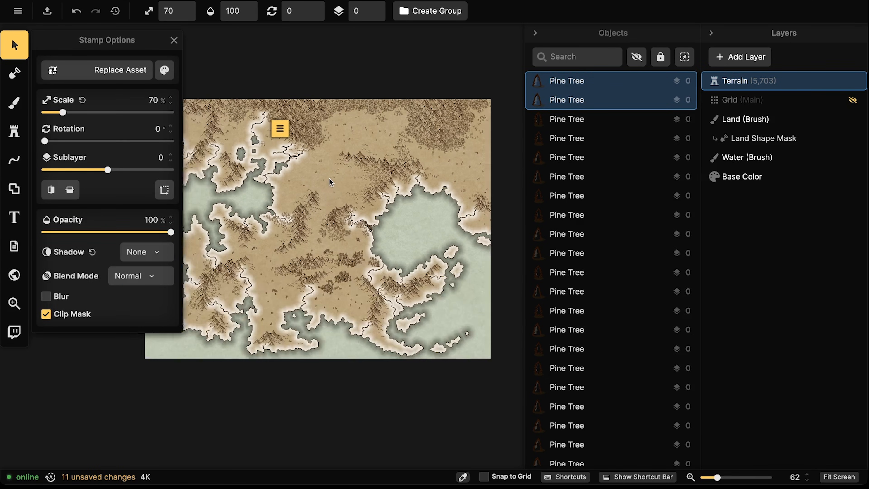
pyautogui.scroll(-2, 329, 180)
pyautogui.click(345, 92)
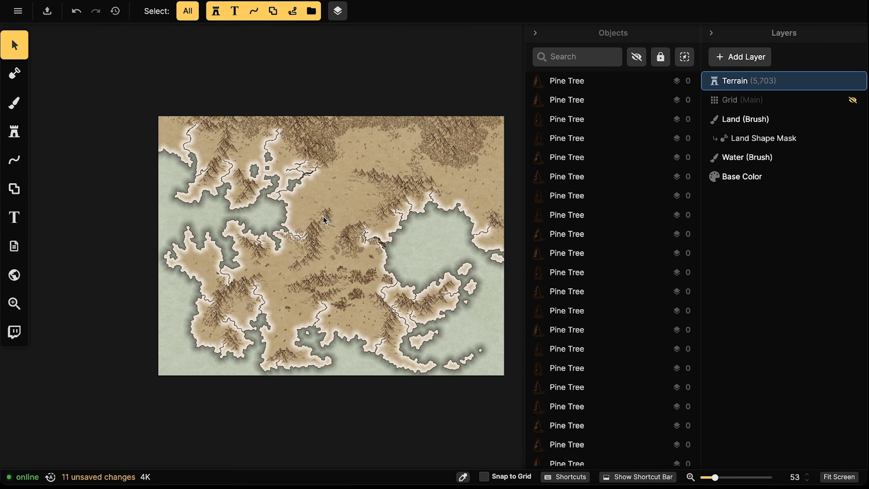
pyautogui.scroll(3, 324, 221)
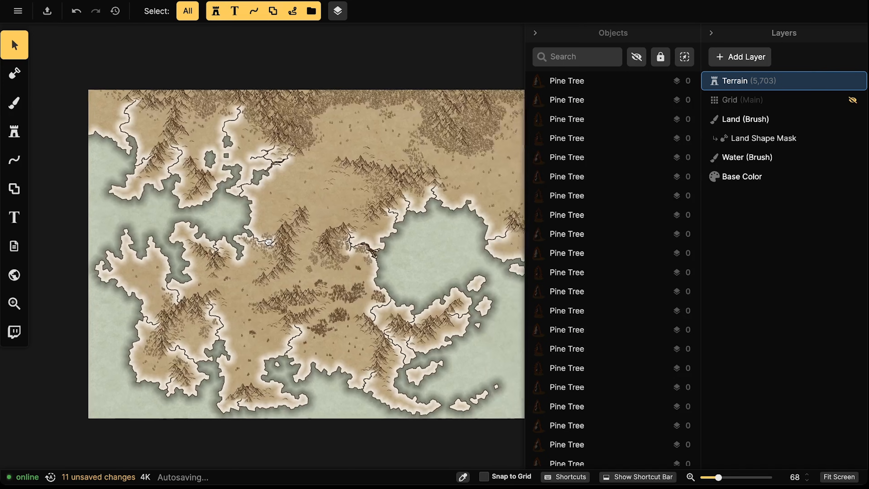
pyautogui.moveTo(269, 242); pyautogui.dragTo(258, 245)
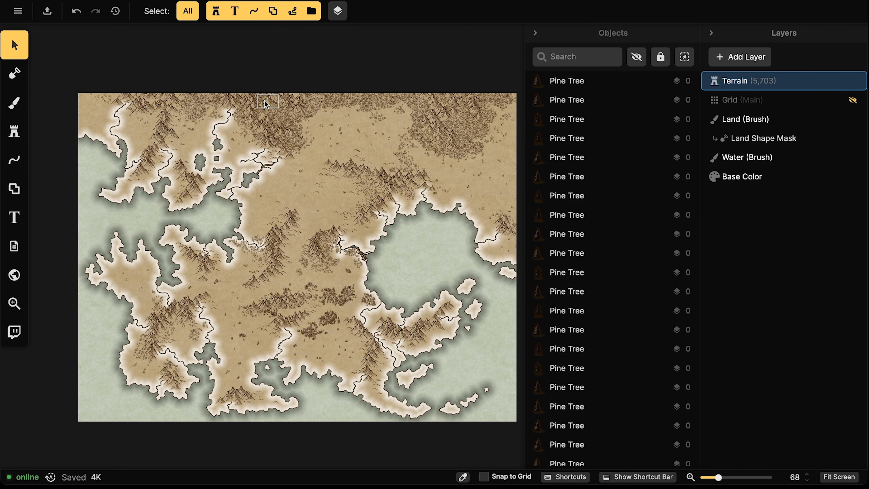
# Load the land brush with the Red Land texture and shrink the brush to size 60
pyautogui.click(12, 103)
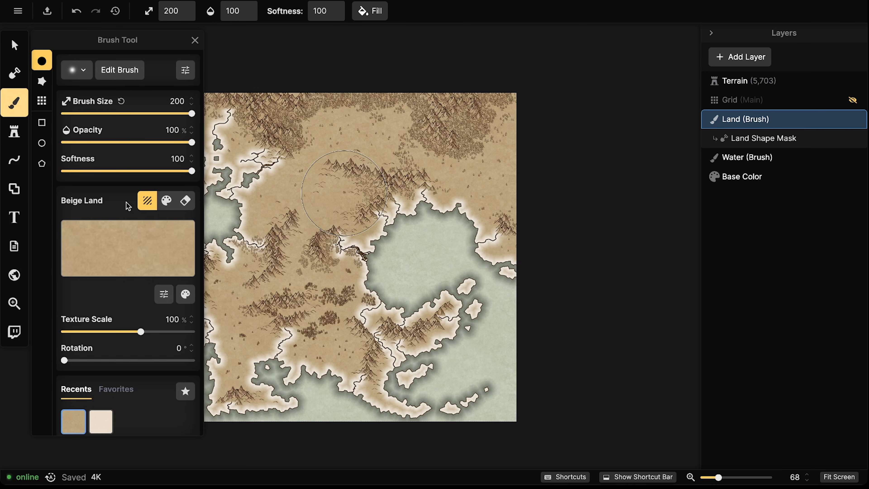
pyautogui.click(103, 235)
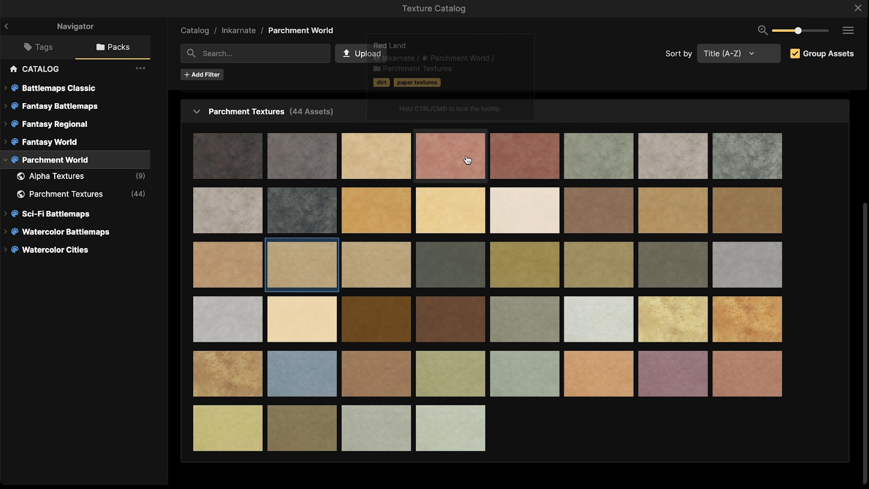
pyautogui.click(452, 160)
pyautogui.press('[')
pyautogui.press('[')
pyautogui.press('[')
pyautogui.press('[')
pyautogui.press('[')
pyautogui.press('[')
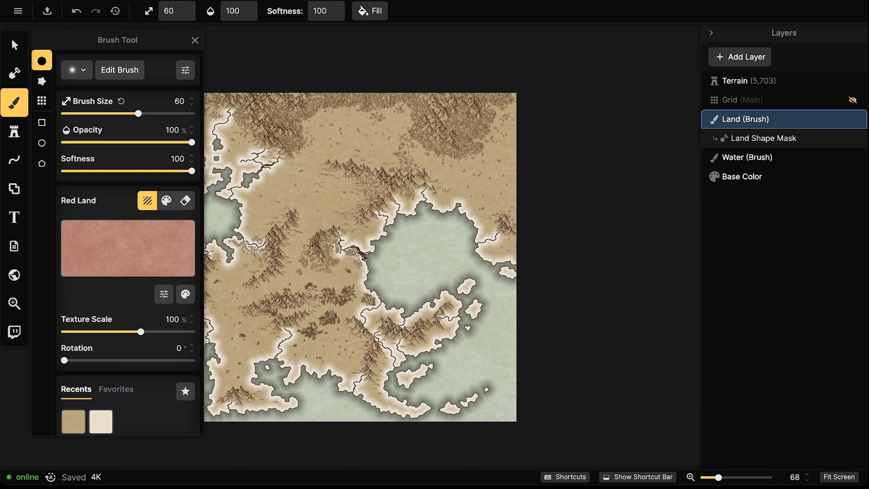
# Paint Red Land over the southeastern peninsula and the land below the lake
pyautogui.scroll(5, 320, 299)
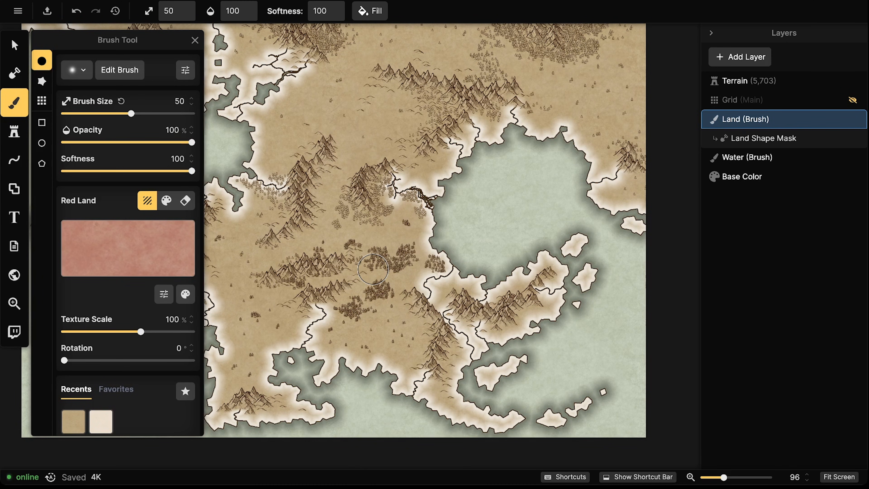
pyautogui.scroll(-1, 452, 330)
pyautogui.moveTo(328, 279)
pyautogui.mouseDown()
pyautogui.moveTo(438, 226)
pyautogui.moveTo(334, 280)
pyautogui.moveTo(337, 295)
pyautogui.moveTo(313, 327)
pyautogui.moveTo(360, 317)
pyautogui.moveTo(366, 334)
pyautogui.moveTo(455, 311)
pyautogui.moveTo(430, 376)
pyautogui.moveTo(465, 404)
pyautogui.moveTo(548, 399)
pyautogui.moveTo(589, 365)
pyautogui.moveTo(494, 322)
pyautogui.moveTo(548, 255)
pyautogui.moveTo(455, 303)
pyautogui.moveTo(417, 311)
pyautogui.moveTo(376, 303)
pyautogui.moveTo(383, 270)
pyautogui.moveTo(358, 284)
pyautogui.moveTo(430, 246)
pyautogui.moveTo(462, 263)
pyautogui.mouseUp()
pyautogui.moveTo(529, 237); pyautogui.dragTo(488, 232)
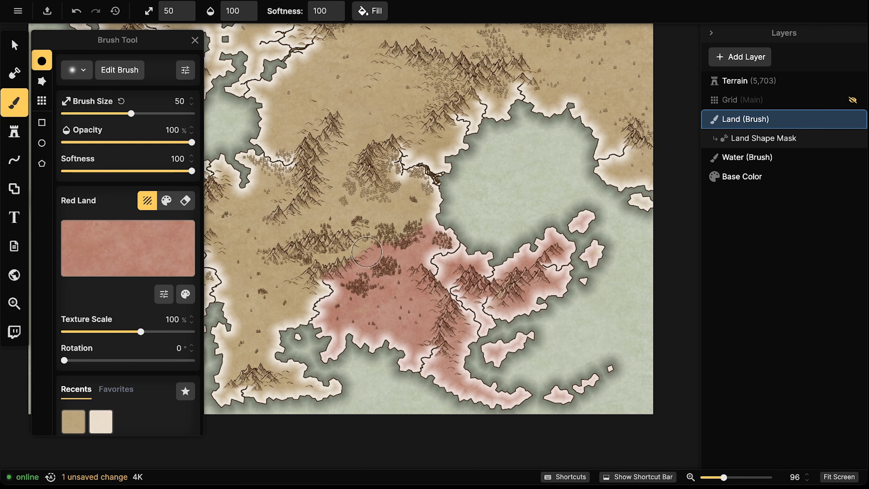
pyautogui.moveTo(414, 240); pyautogui.dragTo(389, 240)
pyautogui.moveTo(436, 255); pyautogui.dragTo(466, 251)
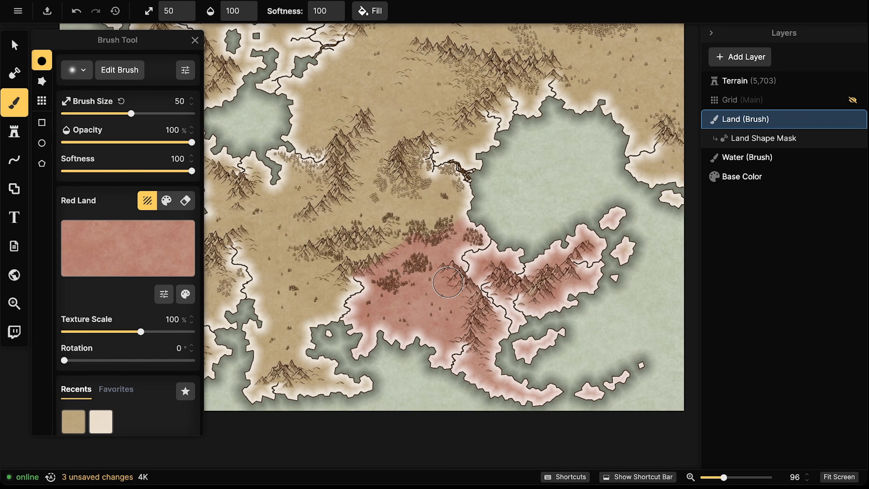
pyautogui.moveTo(360, 267)
pyautogui.mouseDown()
pyautogui.moveTo(315, 239)
pyautogui.moveTo(339, 197)
pyautogui.moveTo(383, 191)
pyautogui.moveTo(411, 169)
pyautogui.moveTo(448, 166)
pyautogui.moveTo(471, 226)
pyautogui.mouseUp()
pyautogui.moveTo(357, 194)
pyautogui.mouseDown()
pyautogui.moveTo(372, 204)
pyautogui.moveTo(348, 243)
pyautogui.moveTo(355, 261)
pyautogui.moveTo(440, 205)
pyautogui.moveTo(482, 196)
pyautogui.moveTo(454, 220)
pyautogui.moveTo(419, 191)
pyautogui.moveTo(423, 174)
pyautogui.moveTo(407, 177)
pyautogui.moveTo(402, 191)
pyautogui.moveTo(360, 211)
pyautogui.moveTo(339, 255)
pyautogui.moveTo(471, 292)
pyautogui.mouseUp()
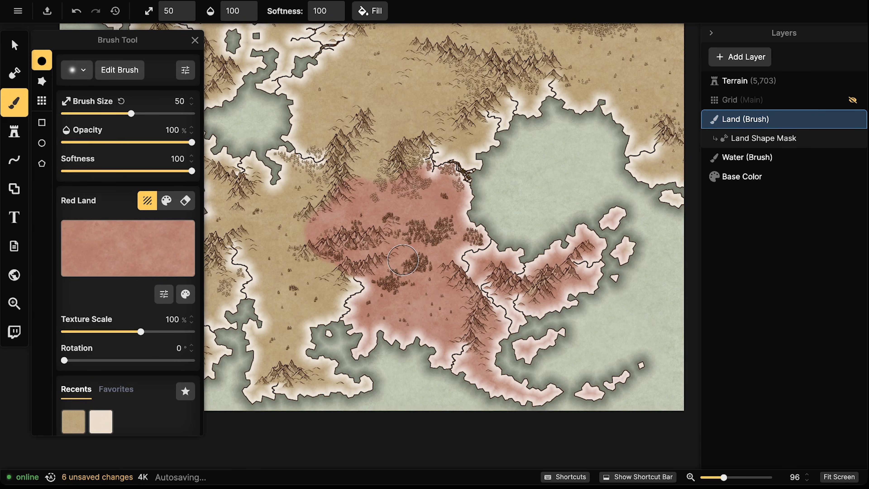
# Undo the last three red strokes that spilled over the central mountains
pyautogui.hotkey('ctrl', 'z')
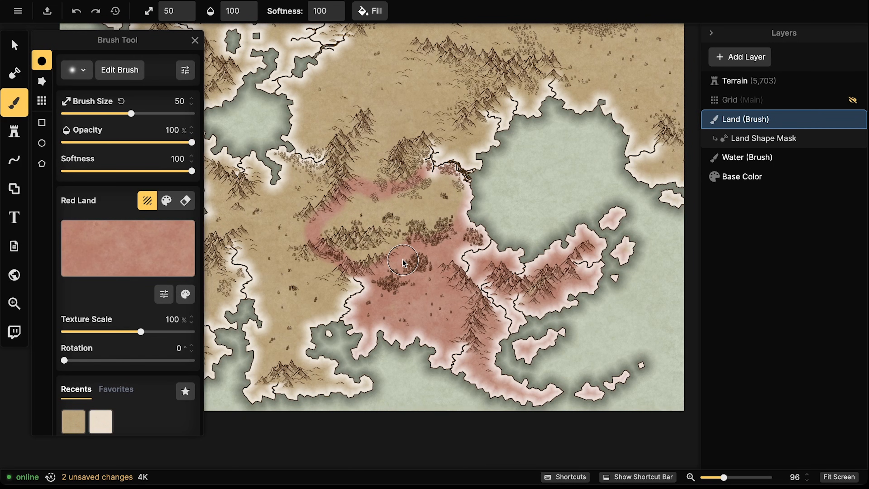
pyautogui.hotkey('ctrl', 'z')
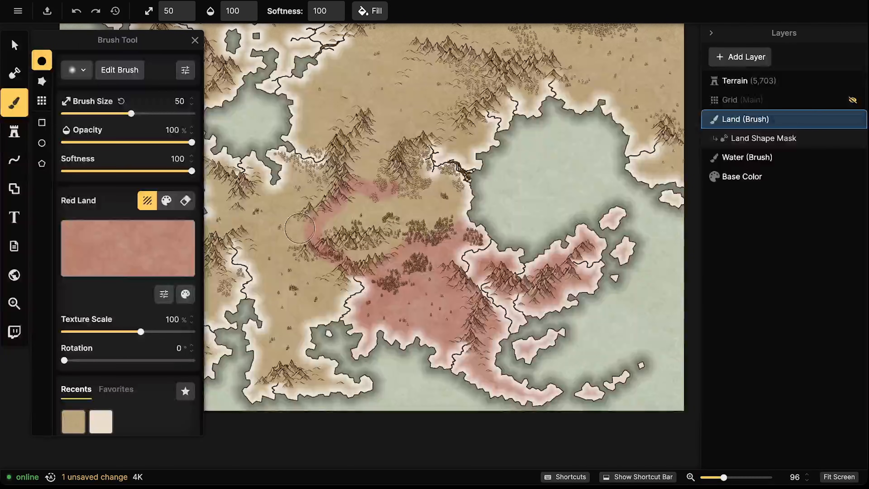
pyautogui.hotkey('ctrl', 'z')
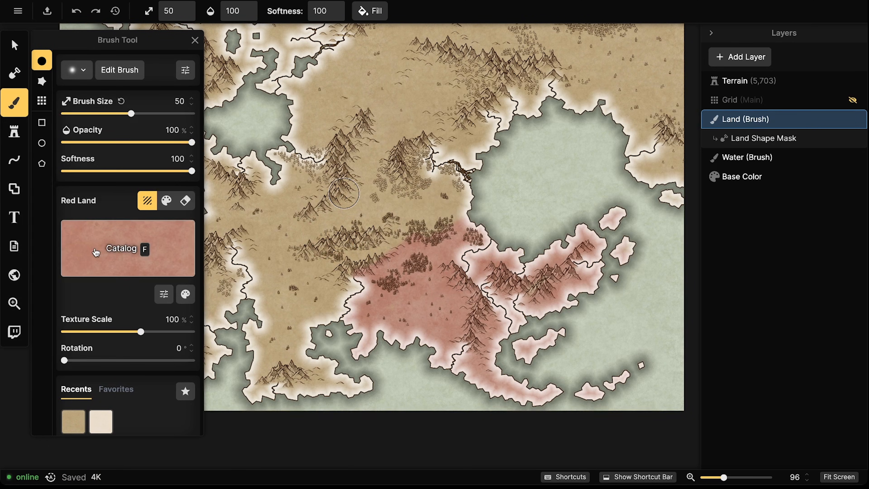
# Pick Political Blue in the Texture Catalog as the new land brush texture
pyautogui.click(96, 253)
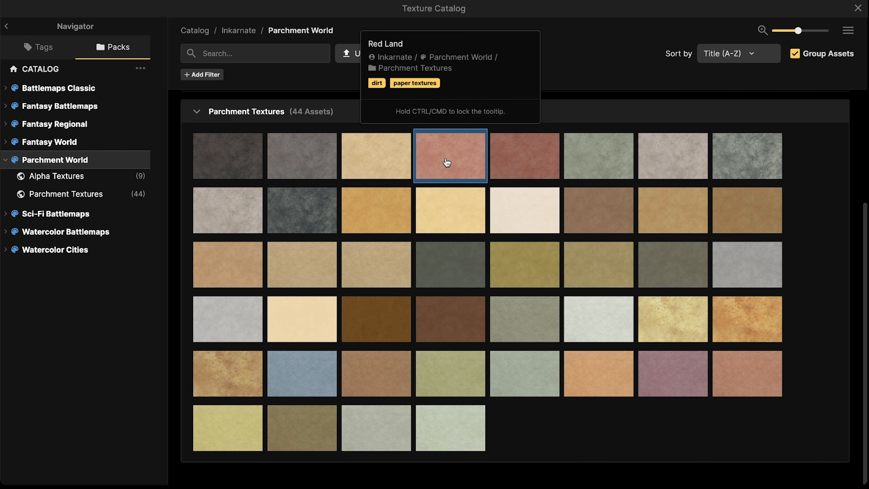
pyautogui.click(315, 375)
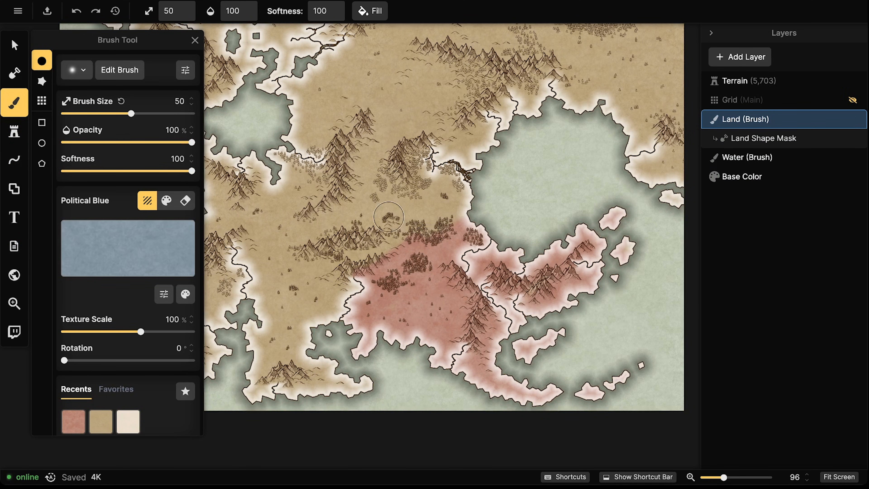
# Brush Political Blue over the mountains west and south of the lake, bordering the red land
pyautogui.moveTo(389, 217); pyautogui.dragTo(429, 192)
pyautogui.moveTo(403, 238)
pyautogui.mouseDown()
pyautogui.moveTo(480, 212)
pyautogui.moveTo(487, 224)
pyautogui.moveTo(441, 263)
pyautogui.mouseUp()
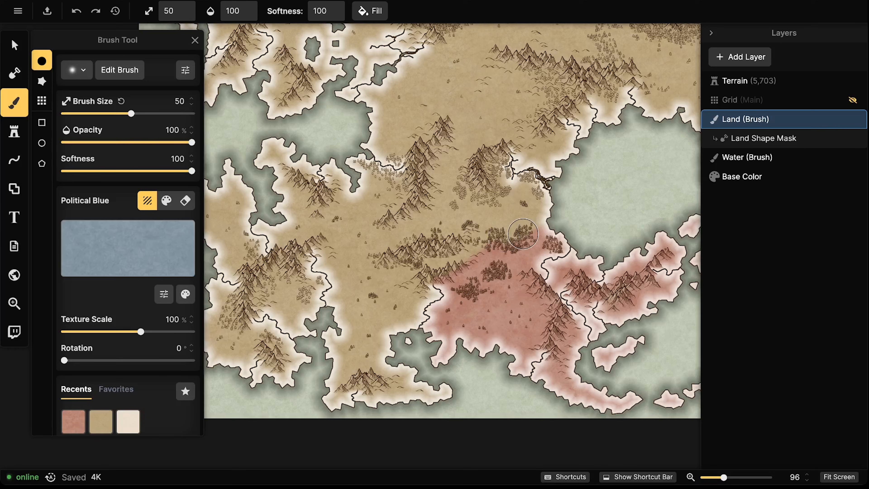
pyautogui.moveTo(446, 132)
pyautogui.mouseDown()
pyautogui.moveTo(424, 157)
pyautogui.moveTo(417, 203)
pyautogui.moveTo(386, 230)
pyautogui.moveTo(379, 250)
pyautogui.moveTo(389, 258)
pyautogui.moveTo(421, 273)
pyautogui.moveTo(558, 204)
pyautogui.moveTo(547, 170)
pyautogui.moveTo(541, 217)
pyautogui.moveTo(540, 184)
pyautogui.moveTo(505, 178)
pyautogui.moveTo(497, 150)
pyautogui.moveTo(448, 132)
pyautogui.moveTo(443, 161)
pyautogui.moveTo(456, 144)
pyautogui.moveTo(473, 143)
pyautogui.moveTo(465, 208)
pyautogui.moveTo(494, 189)
pyautogui.moveTo(494, 202)
pyautogui.moveTo(532, 197)
pyautogui.moveTo(508, 224)
pyautogui.moveTo(463, 231)
pyautogui.moveTo(474, 233)
pyautogui.moveTo(423, 256)
pyautogui.moveTo(392, 248)
pyautogui.moveTo(443, 181)
pyautogui.moveTo(465, 181)
pyautogui.moveTo(456, 231)
pyautogui.moveTo(442, 245)
pyautogui.moveTo(410, 242)
pyautogui.moveTo(452, 168)
pyautogui.mouseUp()
pyautogui.moveTo(413, 214)
pyautogui.mouseDown()
pyautogui.moveTo(444, 253)
pyautogui.moveTo(529, 209)
pyautogui.mouseUp()
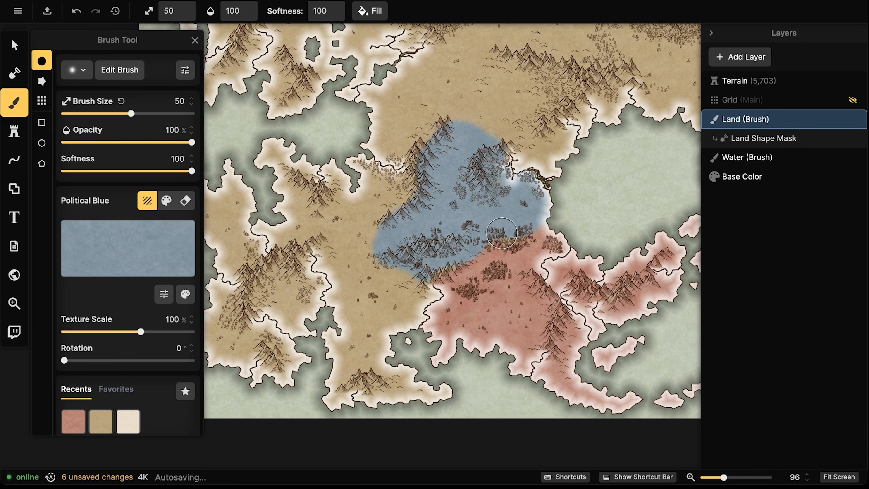
pyautogui.moveTo(455, 131); pyautogui.dragTo(477, 137)
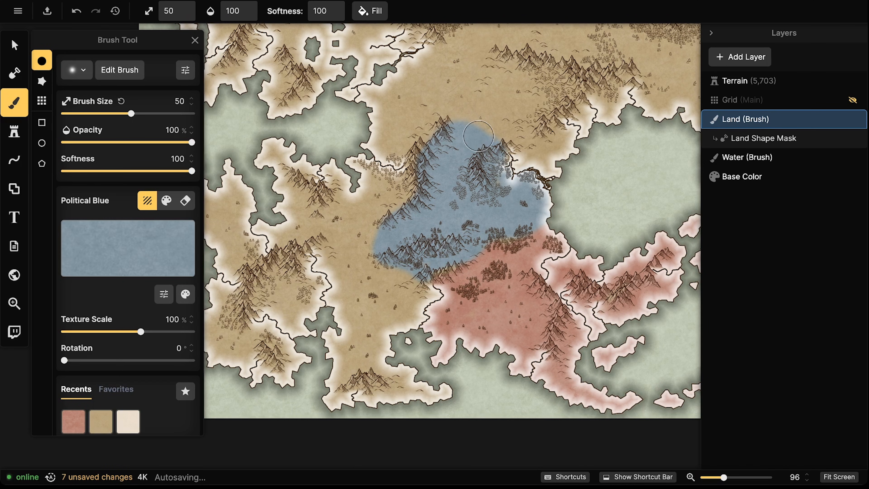
pyautogui.moveTo(462, 166); pyautogui.dragTo(488, 165)
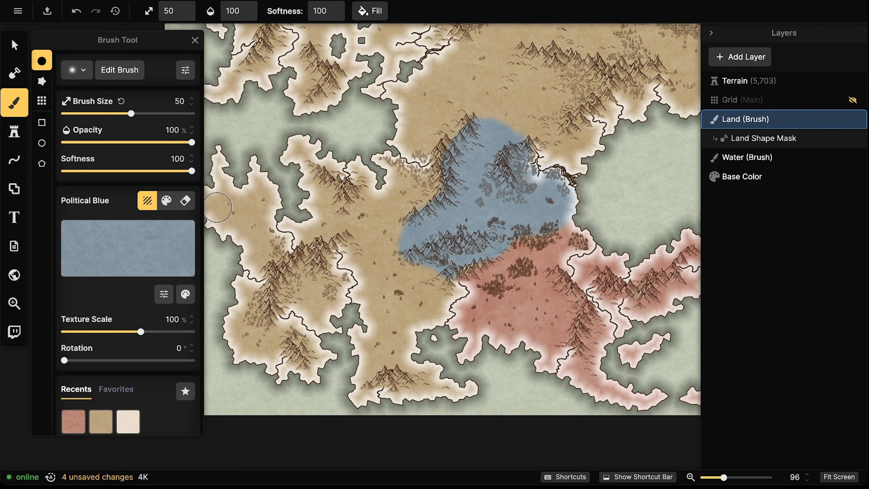
pyautogui.moveTo(521, 172); pyautogui.dragTo(589, 191)
# Paint the western landmass and southwestern land with the light Parchment texture
pyautogui.click(127, 248)
pyautogui.click(459, 229)
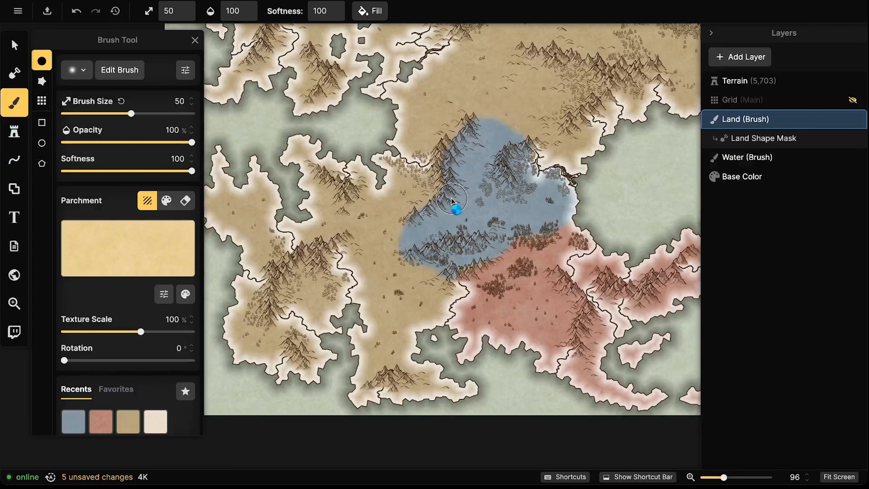
pyautogui.moveTo(386, 288); pyautogui.dragTo(415, 278)
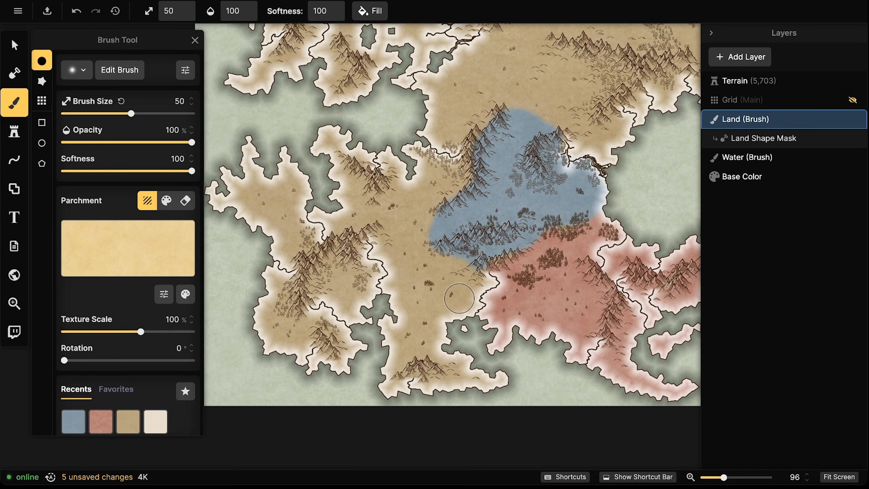
pyautogui.moveTo(476, 272); pyautogui.dragTo(509, 260)
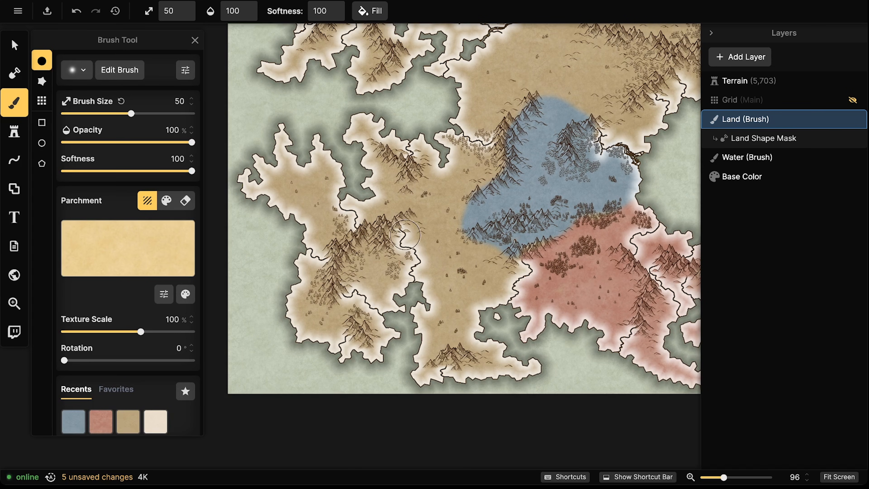
pyautogui.moveTo(396, 234)
pyautogui.mouseDown()
pyautogui.moveTo(413, 254)
pyautogui.moveTo(407, 277)
pyautogui.moveTo(384, 268)
pyautogui.moveTo(371, 285)
pyautogui.moveTo(360, 255)
pyautogui.moveTo(330, 373)
pyautogui.moveTo(331, 203)
pyautogui.moveTo(306, 164)
pyautogui.moveTo(293, 332)
pyautogui.moveTo(253, 209)
pyautogui.moveTo(271, 203)
pyautogui.moveTo(316, 247)
pyautogui.moveTo(331, 188)
pyautogui.mouseUp()
pyautogui.moveTo(287, 166)
pyautogui.mouseDown()
pyautogui.moveTo(284, 211)
pyautogui.moveTo(265, 144)
pyautogui.moveTo(298, 306)
pyautogui.moveTo(339, 353)
pyautogui.moveTo(304, 326)
pyautogui.moveTo(334, 345)
pyautogui.mouseUp()
pyautogui.moveTo(368, 300)
pyautogui.mouseDown()
pyautogui.moveTo(330, 311)
pyautogui.moveTo(374, 331)
pyautogui.moveTo(383, 253)
pyautogui.moveTo(374, 267)
pyautogui.mouseUp()
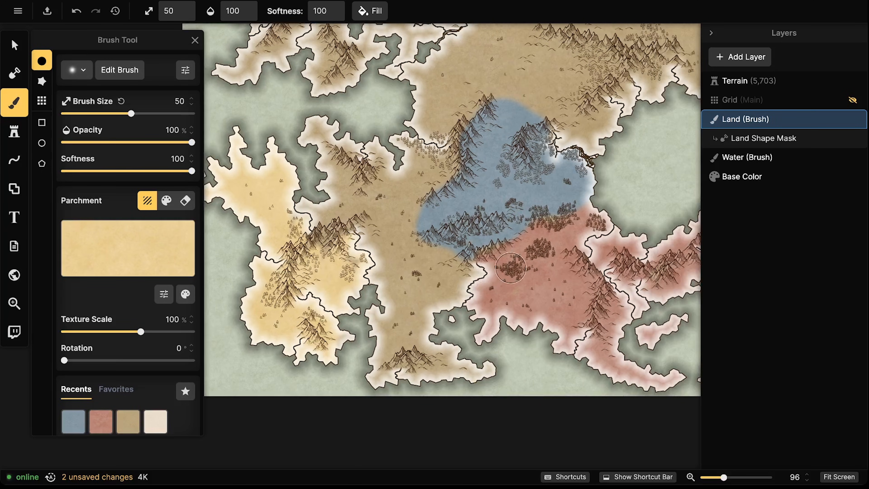
pyautogui.click(108, 248)
# Brush olive Parchment Green across the central band from the north down to the south coast
pyautogui.click(541, 278)
pyautogui.moveTo(416, 177)
pyautogui.mouseDown()
pyautogui.moveTo(448, 167)
pyautogui.moveTo(446, 153)
pyautogui.moveTo(419, 146)
pyautogui.mouseUp()
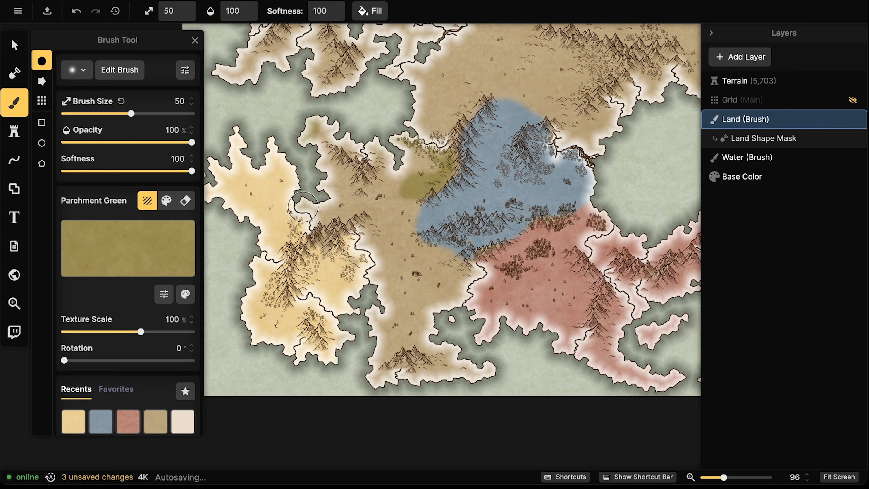
pyautogui.moveTo(323, 226)
pyautogui.mouseDown()
pyautogui.moveTo(360, 172)
pyautogui.moveTo(369, 240)
pyautogui.moveTo(363, 246)
pyautogui.moveTo(379, 260)
pyautogui.moveTo(374, 274)
pyautogui.moveTo(384, 289)
pyautogui.moveTo(376, 341)
pyautogui.moveTo(403, 294)
pyautogui.moveTo(416, 299)
pyautogui.moveTo(411, 328)
pyautogui.moveTo(371, 355)
pyautogui.moveTo(429, 323)
pyautogui.moveTo(387, 341)
pyautogui.moveTo(435, 336)
pyautogui.moveTo(419, 353)
pyautogui.moveTo(438, 353)
pyautogui.moveTo(381, 371)
pyautogui.moveTo(491, 374)
pyautogui.mouseUp()
pyautogui.moveTo(449, 242)
pyautogui.mouseDown()
pyautogui.moveTo(435, 294)
pyautogui.moveTo(467, 248)
pyautogui.moveTo(461, 238)
pyautogui.moveTo(483, 231)
pyautogui.moveTo(453, 256)
pyautogui.moveTo(478, 272)
pyautogui.moveTo(449, 308)
pyautogui.moveTo(453, 271)
pyautogui.moveTo(427, 301)
pyautogui.moveTo(436, 259)
pyautogui.moveTo(414, 244)
pyautogui.moveTo(409, 225)
pyautogui.moveTo(418, 167)
pyautogui.moveTo(372, 158)
pyautogui.moveTo(352, 169)
pyautogui.moveTo(314, 131)
pyautogui.moveTo(365, 123)
pyautogui.moveTo(385, 175)
pyautogui.moveTo(386, 250)
pyautogui.moveTo(419, 293)
pyautogui.moveTo(427, 269)
pyautogui.moveTo(400, 167)
pyautogui.moveTo(405, 186)
pyautogui.moveTo(445, 154)
pyautogui.moveTo(414, 140)
pyautogui.moveTo(452, 139)
pyautogui.mouseUp()
pyautogui.moveTo(403, 206); pyautogui.dragTo(405, 215)
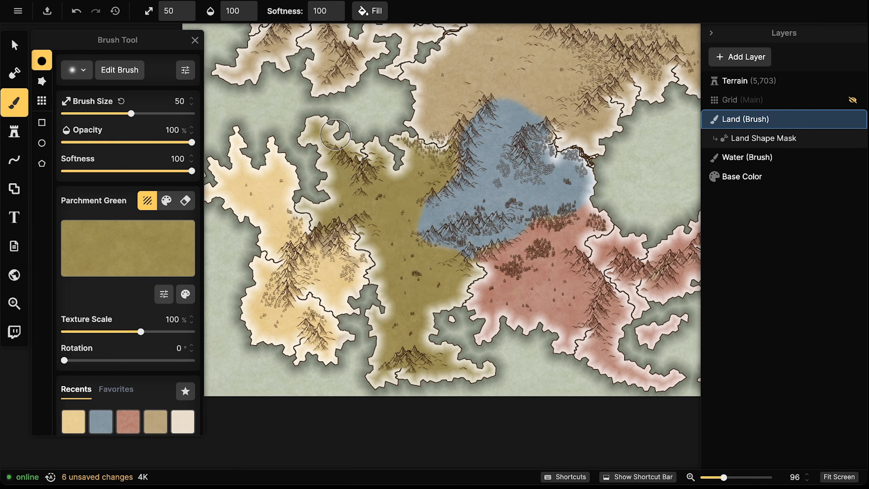
pyautogui.scroll(-5, 335, 134)
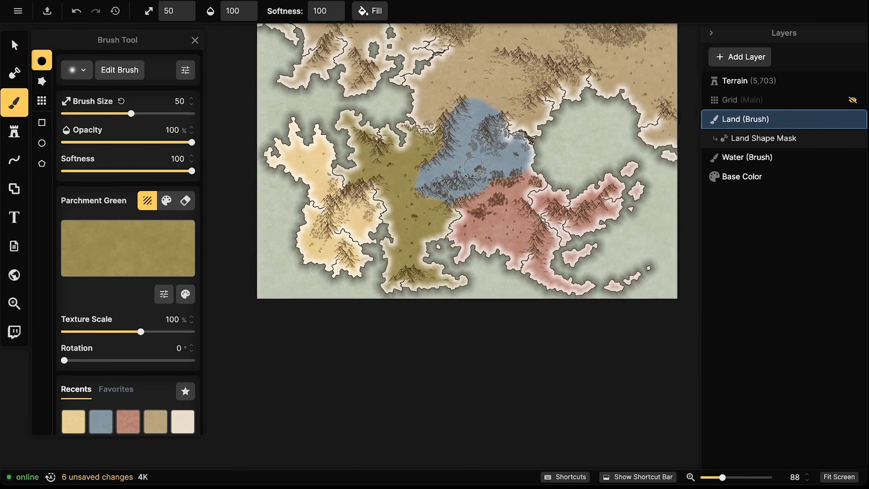
pyautogui.scroll(-2, 385, 306)
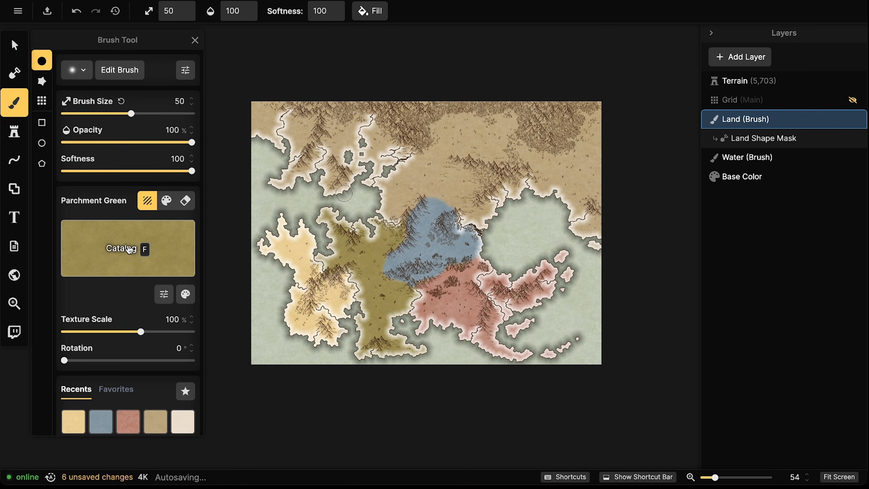
# Paint the northwestern coastline and mountains along the top edge in Political Purple
pyautogui.click(81, 233)
pyautogui.click(660, 385)
pyautogui.scroll(5, 461, 226)
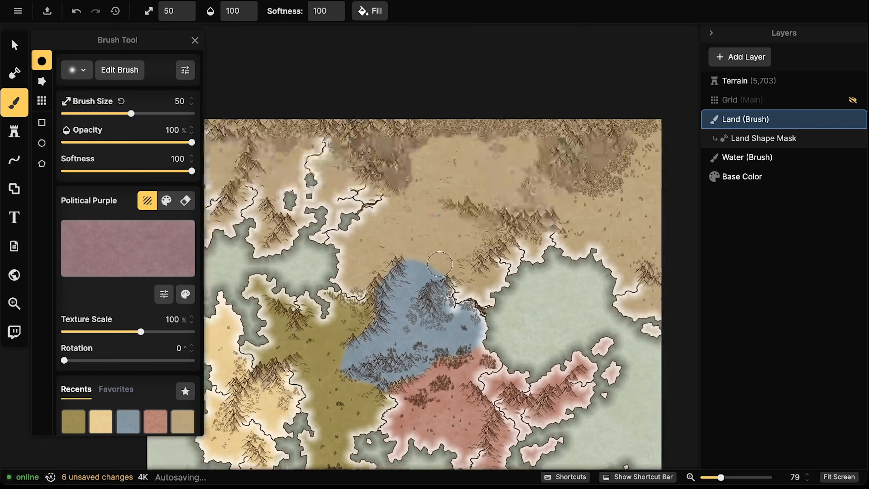
pyautogui.moveTo(440, 263)
pyautogui.mouseDown()
pyautogui.moveTo(456, 327)
pyautogui.moveTo(516, 327)
pyautogui.mouseUp()
pyautogui.moveTo(454, 250)
pyautogui.mouseDown()
pyautogui.moveTo(392, 302)
pyautogui.moveTo(439, 246)
pyautogui.moveTo(402, 199)
pyautogui.moveTo(343, 216)
pyautogui.moveTo(311, 200)
pyautogui.moveTo(220, 194)
pyautogui.moveTo(237, 185)
pyautogui.moveTo(225, 209)
pyautogui.moveTo(246, 197)
pyautogui.moveTo(254, 213)
pyautogui.moveTo(282, 201)
pyautogui.moveTo(252, 244)
pyautogui.moveTo(248, 191)
pyautogui.moveTo(268, 191)
pyautogui.moveTo(287, 205)
pyautogui.moveTo(277, 236)
pyautogui.moveTo(314, 239)
pyautogui.moveTo(316, 251)
pyautogui.moveTo(367, 217)
pyautogui.moveTo(409, 210)
pyautogui.moveTo(416, 228)
pyautogui.moveTo(396, 266)
pyautogui.moveTo(412, 236)
pyautogui.moveTo(415, 267)
pyautogui.moveTo(437, 246)
pyautogui.moveTo(400, 222)
pyautogui.moveTo(258, 304)
pyautogui.moveTo(271, 273)
pyautogui.moveTo(352, 227)
pyautogui.moveTo(323, 300)
pyautogui.moveTo(394, 265)
pyautogui.moveTo(355, 311)
pyautogui.moveTo(364, 297)
pyautogui.moveTo(413, 277)
pyautogui.moveTo(402, 290)
pyautogui.moveTo(423, 253)
pyautogui.moveTo(409, 274)
pyautogui.mouseUp()
pyautogui.moveTo(377, 216)
pyautogui.mouseDown()
pyautogui.moveTo(340, 199)
pyautogui.moveTo(368, 183)
pyautogui.moveTo(292, 197)
pyautogui.moveTo(278, 173)
pyautogui.moveTo(282, 207)
pyautogui.moveTo(324, 167)
pyautogui.moveTo(338, 179)
pyautogui.moveTo(346, 219)
pyautogui.moveTo(387, 170)
pyautogui.moveTo(394, 209)
pyautogui.moveTo(390, 182)
pyautogui.mouseUp()
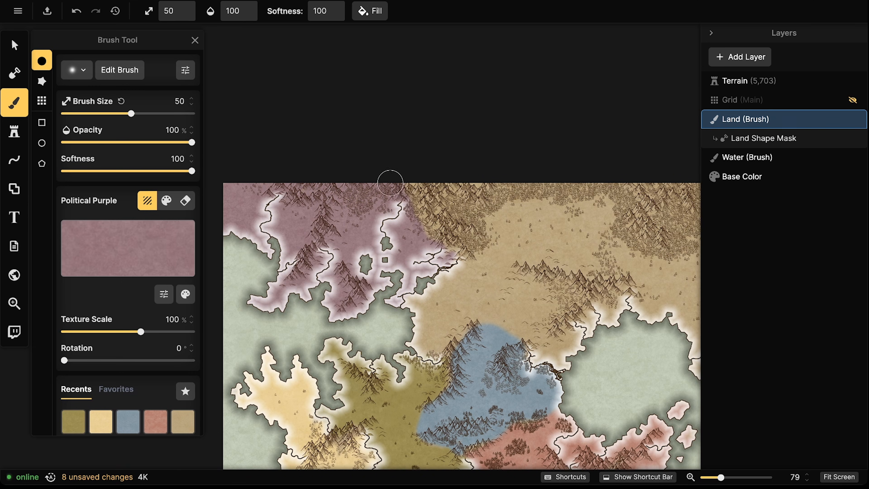
pyautogui.moveTo(420, 232); pyautogui.dragTo(458, 250)
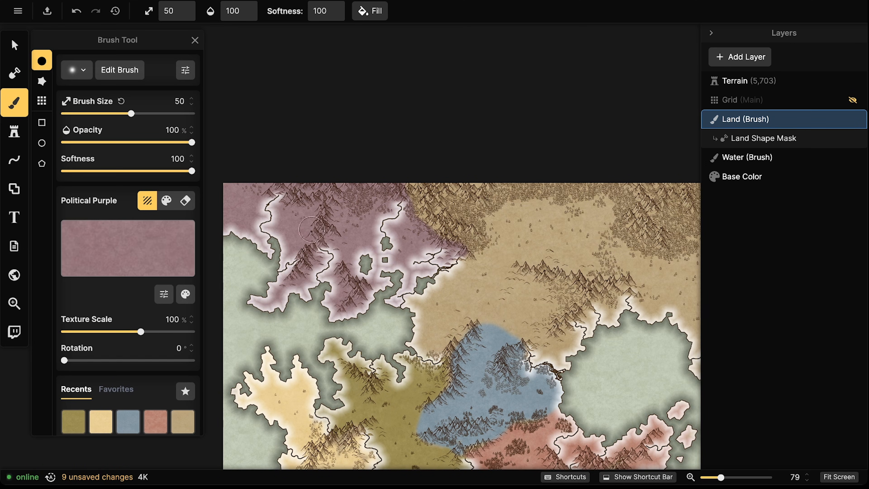
pyautogui.scroll(-1, 405, 281)
pyautogui.moveTo(476, 269); pyautogui.dragTo(355, 271)
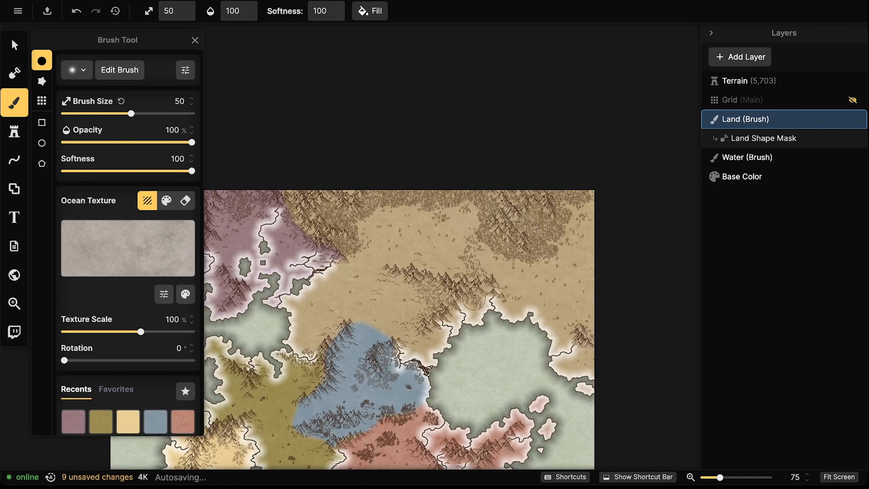
# Cover the tan land north of the blue region with grey Ocean Texture strokes
pyautogui.moveTo(421, 337)
pyautogui.mouseDown()
pyautogui.moveTo(372, 318)
pyautogui.moveTo(328, 317)
pyautogui.moveTo(311, 354)
pyautogui.moveTo(302, 334)
pyautogui.moveTo(313, 335)
pyautogui.moveTo(302, 348)
pyautogui.moveTo(293, 333)
pyautogui.moveTo(293, 300)
pyautogui.moveTo(353, 258)
pyautogui.moveTo(358, 222)
pyautogui.moveTo(443, 192)
pyautogui.moveTo(418, 212)
pyautogui.moveTo(478, 203)
pyautogui.moveTo(481, 241)
pyautogui.moveTo(494, 247)
pyautogui.moveTo(481, 251)
pyautogui.moveTo(475, 275)
pyautogui.mouseUp()
pyautogui.moveTo(397, 264); pyautogui.dragTo(417, 273)
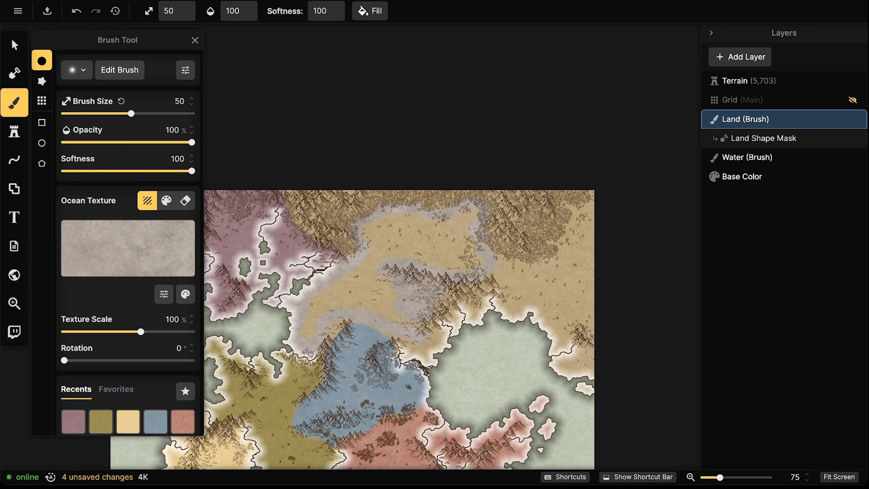
pyautogui.moveTo(409, 340)
pyautogui.mouseDown()
pyautogui.moveTo(431, 352)
pyautogui.moveTo(433, 329)
pyautogui.mouseUp()
pyautogui.moveTo(454, 290)
pyautogui.mouseDown()
pyautogui.moveTo(487, 259)
pyautogui.moveTo(451, 273)
pyautogui.moveTo(475, 220)
pyautogui.moveTo(462, 219)
pyautogui.moveTo(428, 242)
pyautogui.moveTo(366, 234)
pyautogui.moveTo(300, 336)
pyautogui.moveTo(427, 248)
pyautogui.moveTo(335, 311)
pyautogui.moveTo(332, 330)
pyautogui.moveTo(366, 306)
pyautogui.moveTo(404, 327)
pyautogui.mouseUp()
pyautogui.moveTo(368, 305)
pyautogui.mouseDown()
pyautogui.moveTo(353, 283)
pyautogui.moveTo(376, 255)
pyautogui.moveTo(345, 292)
pyautogui.moveTo(356, 304)
pyautogui.moveTo(425, 272)
pyautogui.moveTo(390, 309)
pyautogui.moveTo(451, 250)
pyautogui.moveTo(412, 252)
pyautogui.moveTo(424, 229)
pyautogui.moveTo(386, 247)
pyautogui.moveTo(400, 215)
pyautogui.moveTo(373, 248)
pyautogui.moveTo(469, 221)
pyautogui.mouseUp()
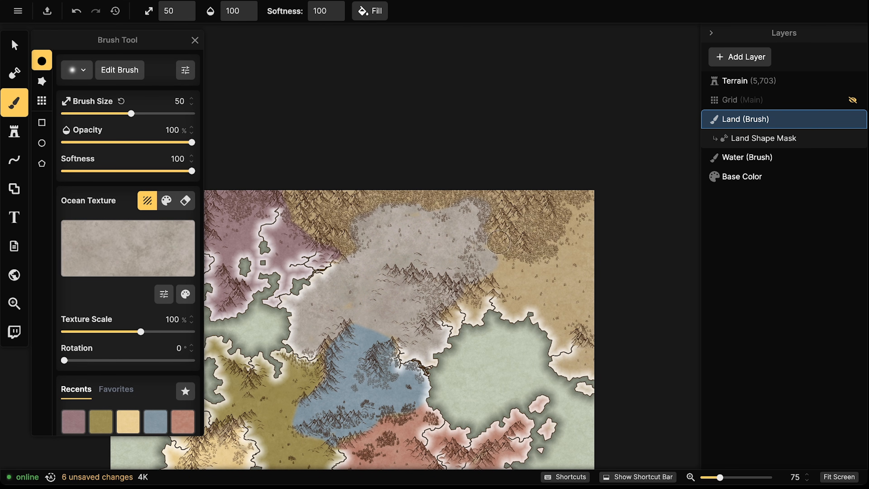
pyautogui.moveTo(341, 307); pyautogui.dragTo(327, 314)
pyautogui.moveTo(471, 300)
pyautogui.mouseDown()
pyautogui.moveTo(484, 310)
pyautogui.moveTo(482, 276)
pyautogui.mouseUp()
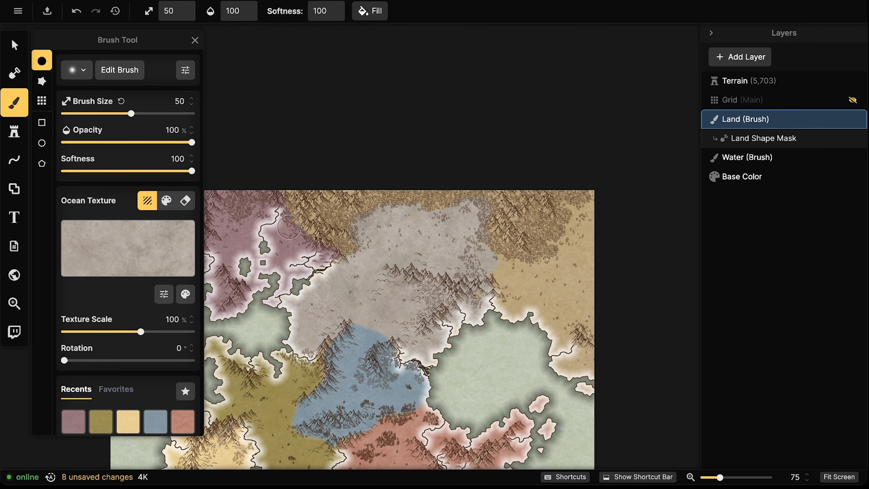
# Switch to Political Orange and paint the eastern region beside the grey realm
pyautogui.click(131, 241)
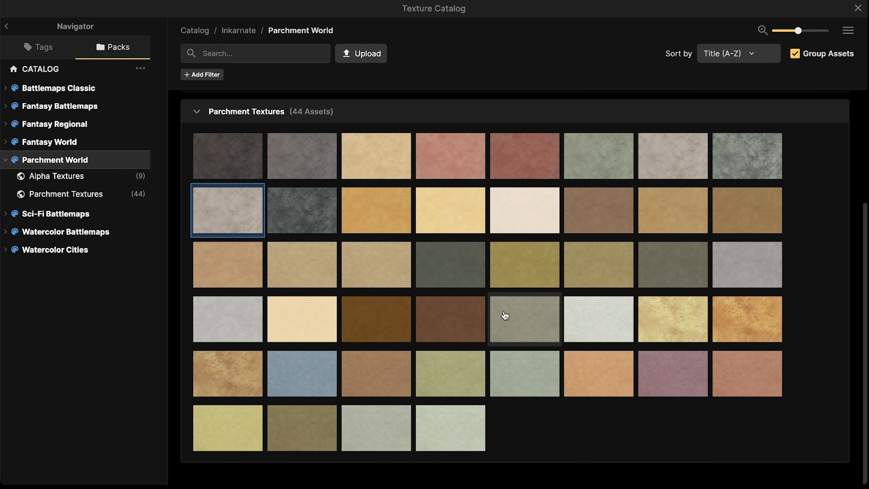
pyautogui.click(599, 365)
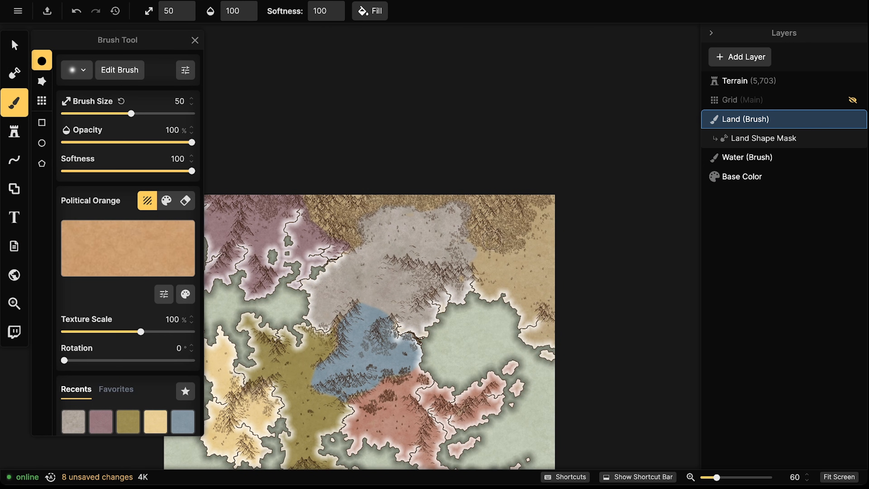
pyautogui.moveTo(477, 248); pyautogui.dragTo(498, 253)
# Reload the grey Ocean Texture from Recents and return to the land Brush tool
pyautogui.click(78, 416)
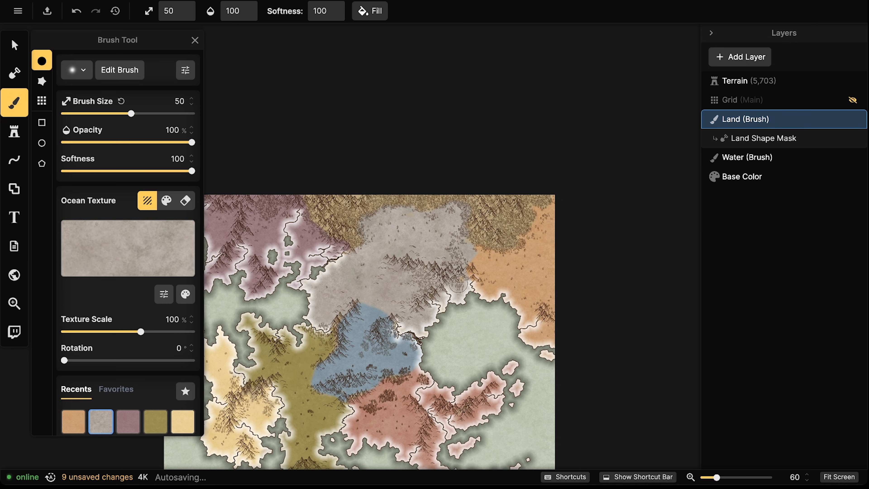
pyautogui.click(408, 298)
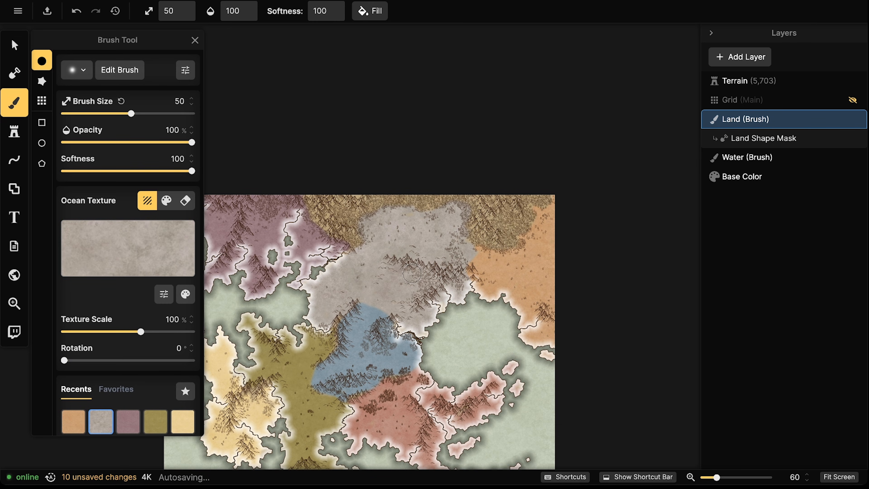
pyautogui.click(14, 45)
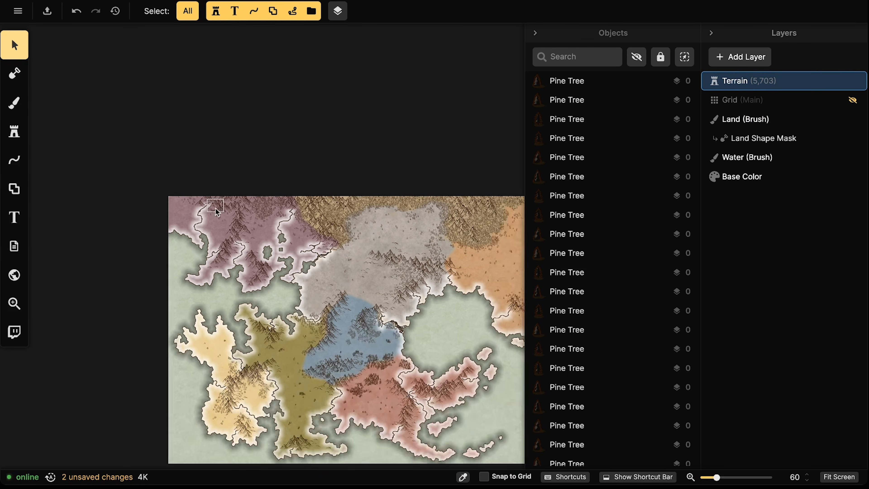
pyautogui.scroll(-3, 217, 211)
pyautogui.moveTo(217, 228); pyautogui.dragTo(258, 214)
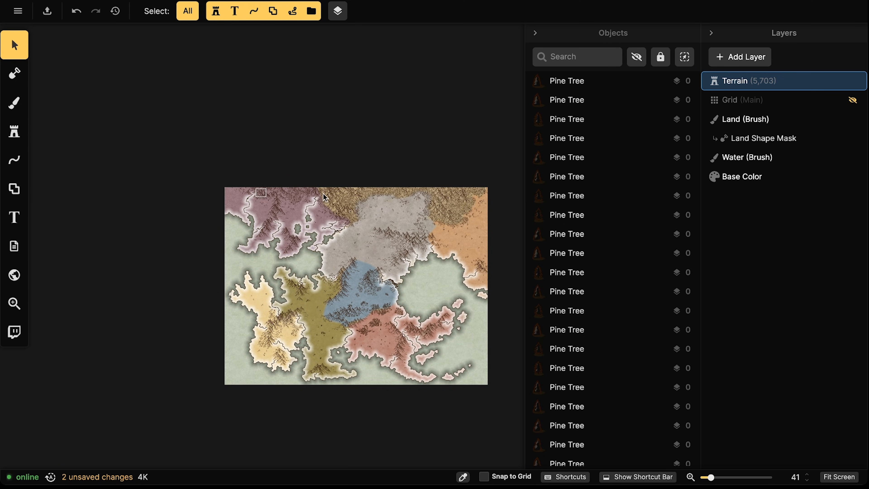
pyautogui.scroll(4, 445, 217)
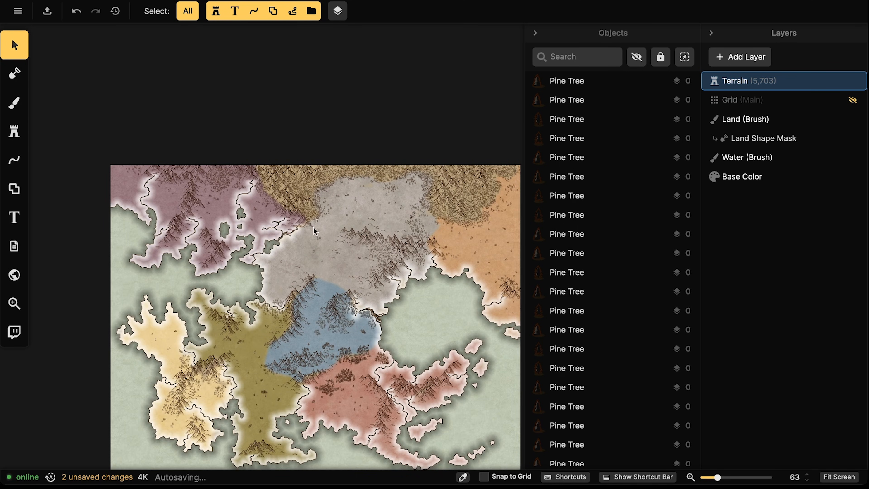
pyautogui.press('b')
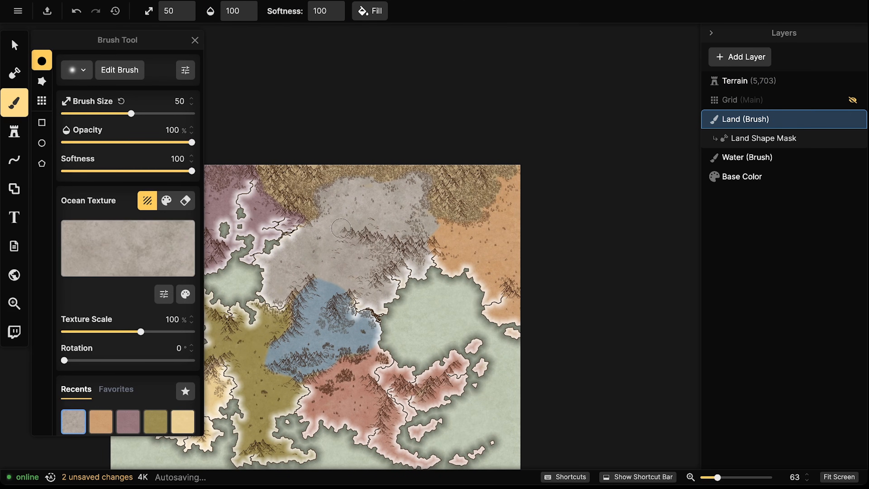
# Paint the northern tan band and the orange eastern region grey, then review the map
pyautogui.moveTo(264, 181)
pyautogui.mouseDown()
pyautogui.moveTo(279, 203)
pyautogui.moveTo(325, 223)
pyautogui.mouseUp()
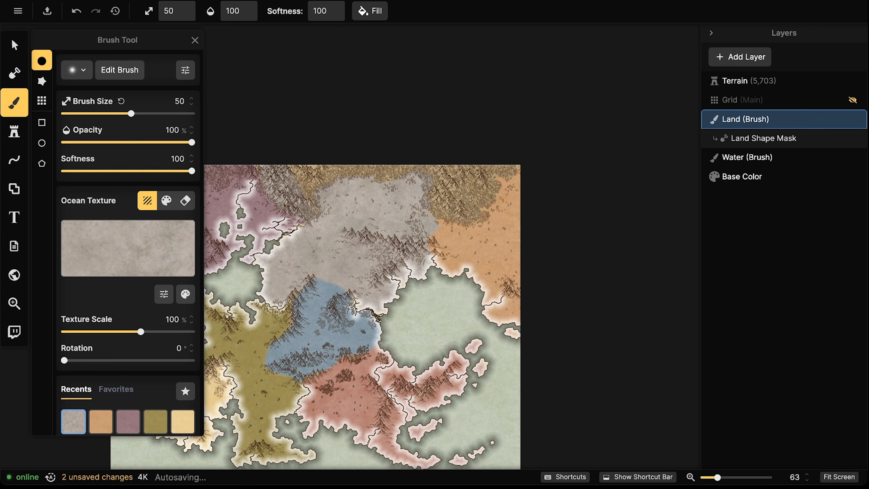
pyautogui.moveTo(333, 152)
pyautogui.mouseDown()
pyautogui.moveTo(360, 158)
pyautogui.moveTo(333, 201)
pyautogui.mouseUp()
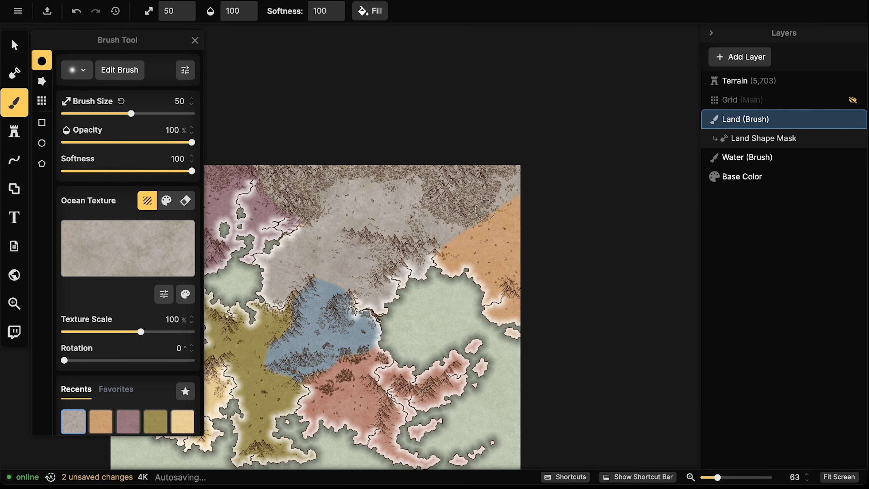
pyautogui.moveTo(493, 221)
pyautogui.mouseDown()
pyautogui.moveTo(549, 210)
pyautogui.moveTo(554, 235)
pyautogui.moveTo(468, 300)
pyautogui.moveTo(548, 266)
pyautogui.moveTo(499, 318)
pyautogui.mouseUp()
pyautogui.moveTo(334, 203)
pyautogui.mouseDown()
pyautogui.moveTo(502, 172)
pyautogui.moveTo(512, 159)
pyautogui.mouseUp()
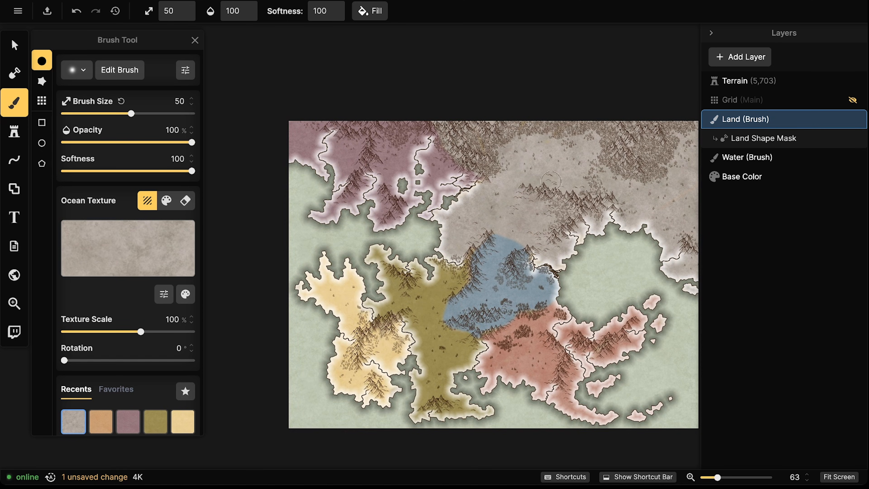
pyautogui.moveTo(551, 181); pyautogui.dragTo(525, 185)
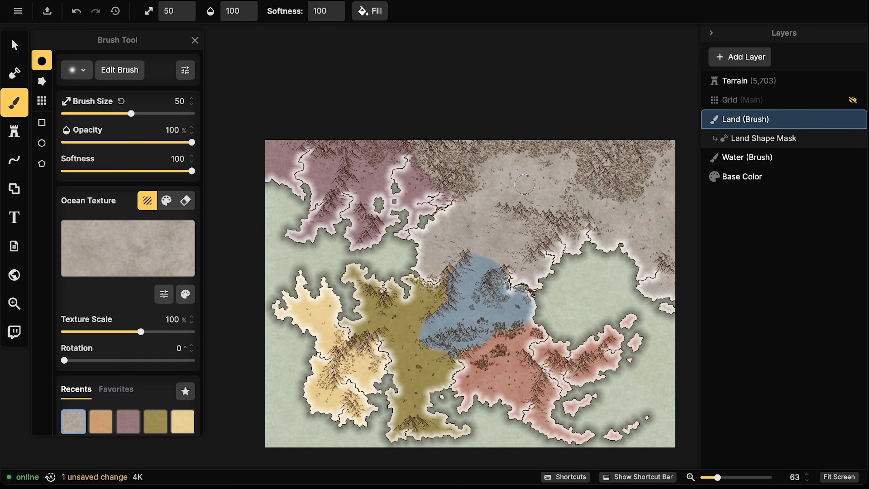
pyautogui.scroll(-5, 524, 185)
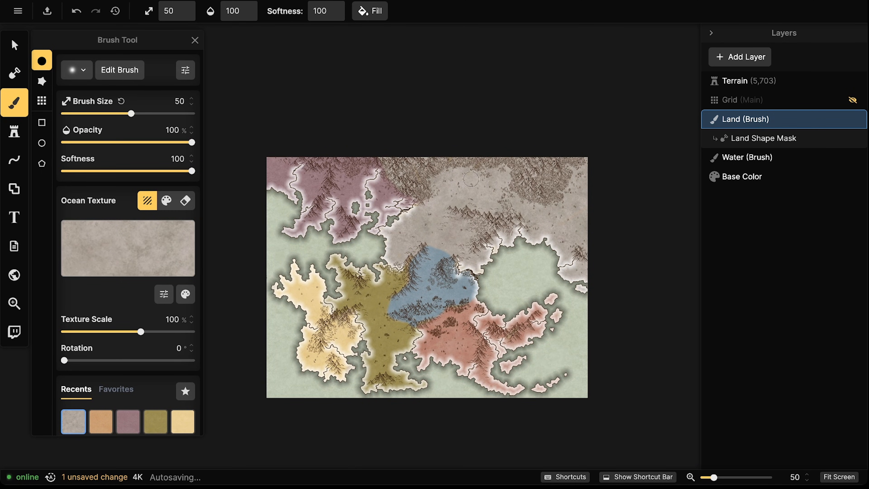
pyautogui.moveTo(437, 202)
pyautogui.mouseDown()
pyautogui.moveTo(431, 208)
pyautogui.moveTo(452, 208)
pyautogui.mouseUp()
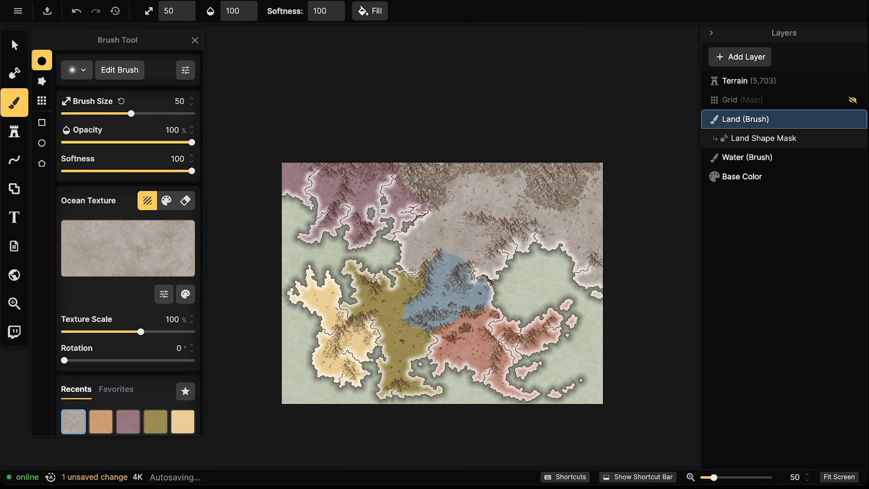
pyautogui.scroll(1, 463, 291)
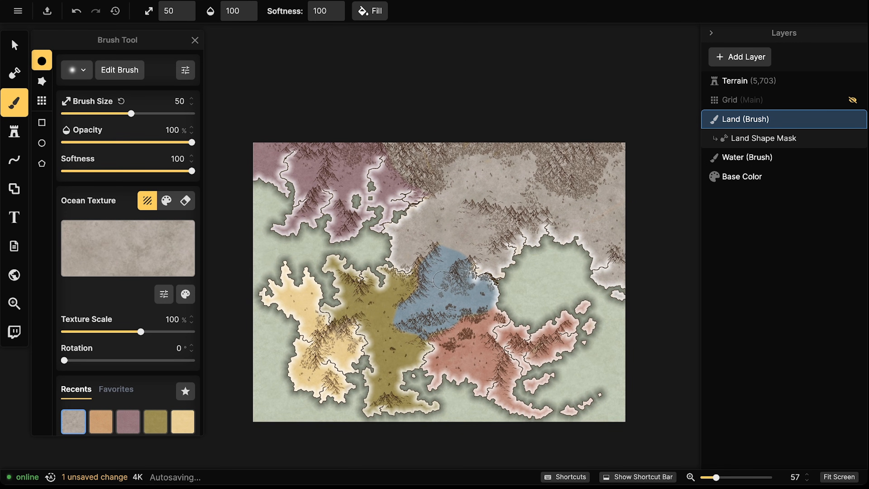
pyautogui.scroll(-1, 454, 296)
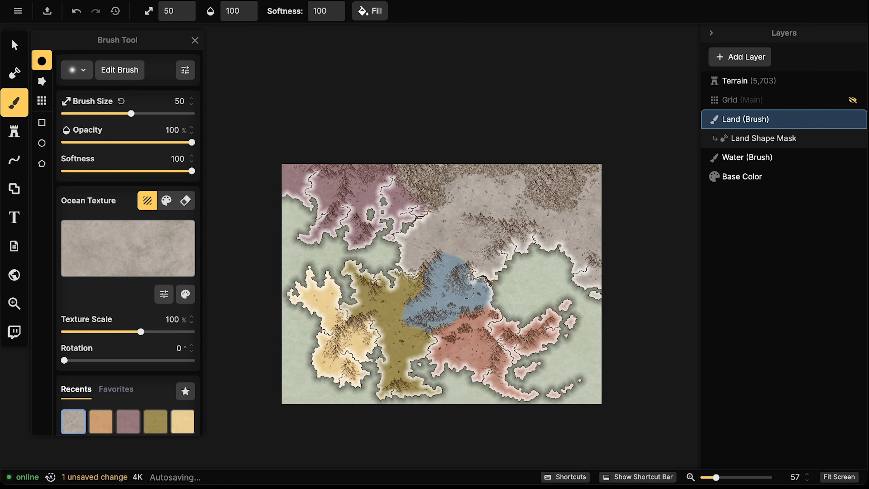
pyautogui.scroll(2, 443, 275)
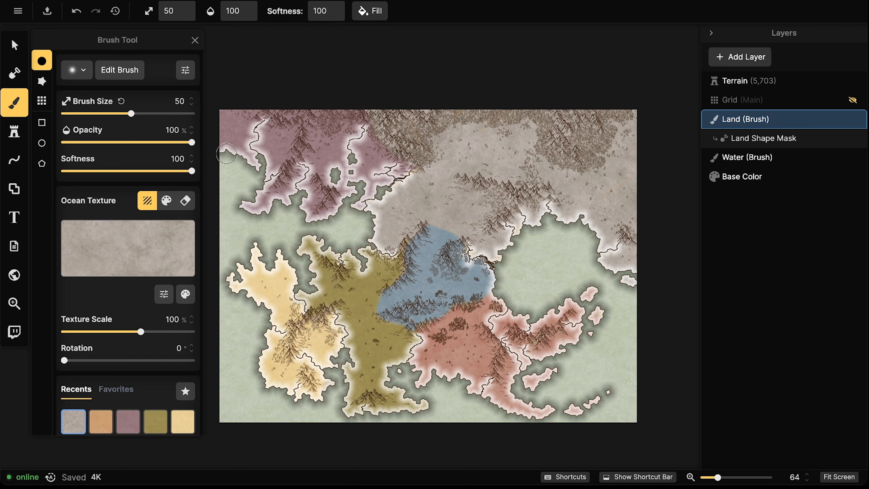
# Try placing a Circle icon stamp on the grey land, then undo it
pyautogui.click(14, 133)
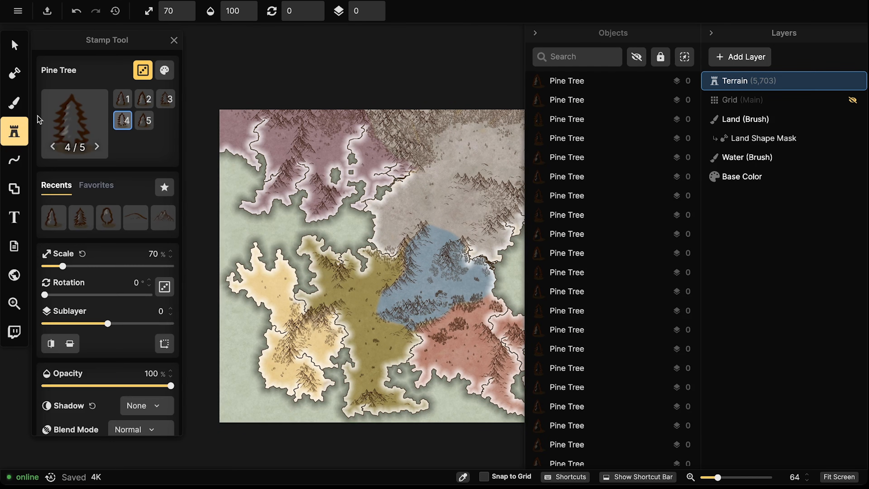
pyautogui.click(72, 118)
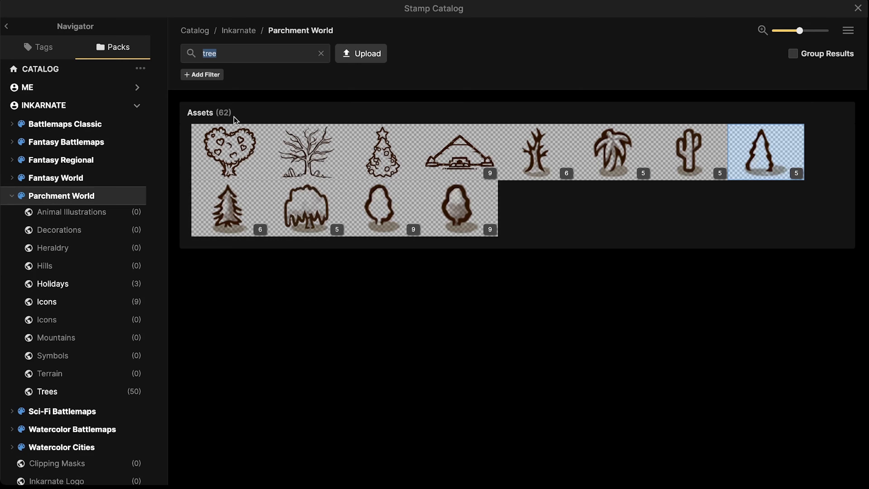
pyautogui.click(320, 54)
pyautogui.scroll(-10, 348, 263)
pyautogui.scroll(-15, 349, 264)
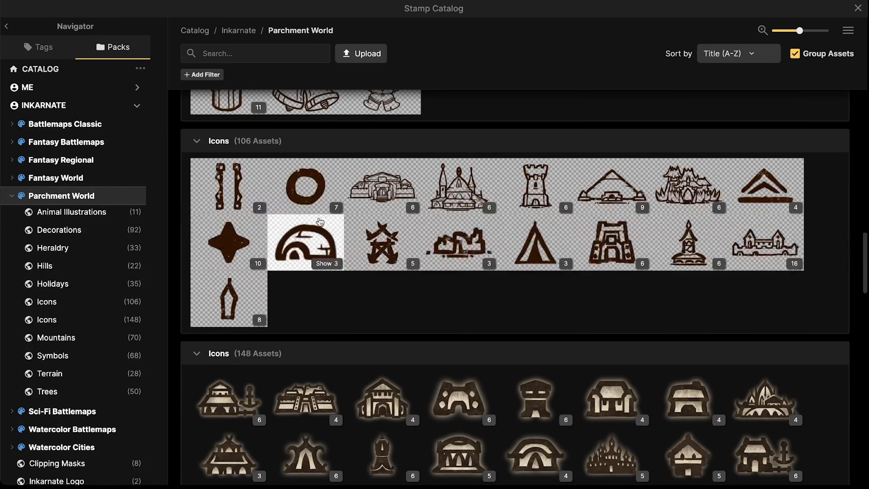
pyautogui.click(325, 194)
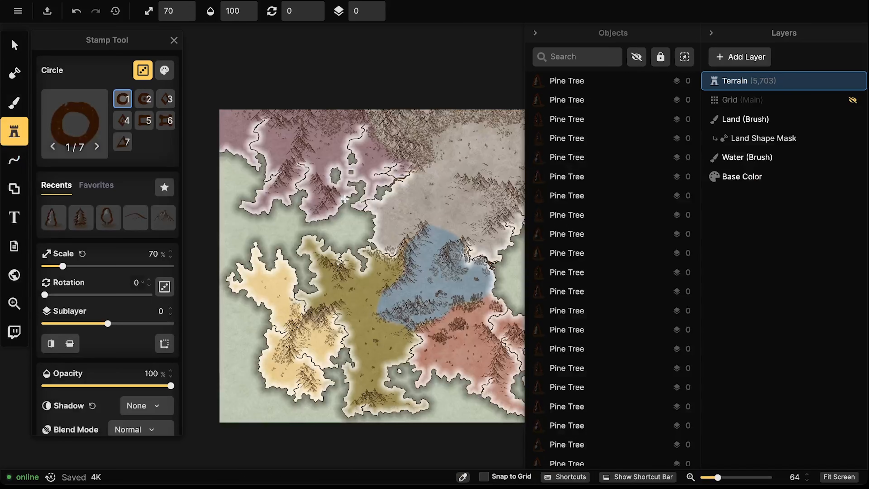
pyautogui.scroll(5, 404, 213)
pyautogui.click(407, 184)
pyautogui.scroll(5, 377, 211)
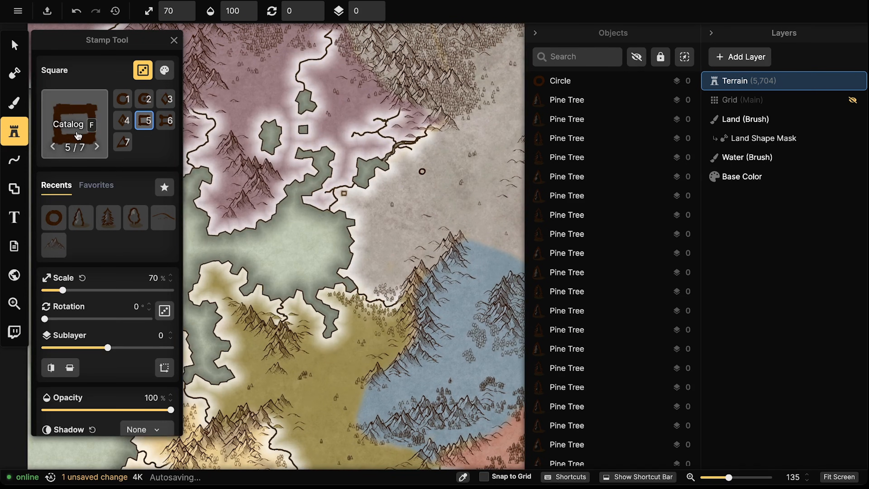
pyautogui.hotkey('ctrl', 'z')
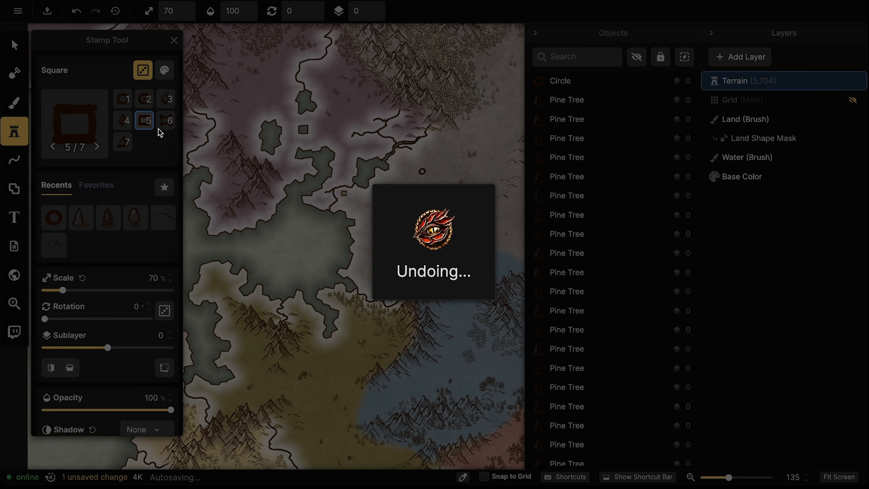
# Place the Detailed Elven Temple stamp on the grey land and select it
pyautogui.click(102, 116)
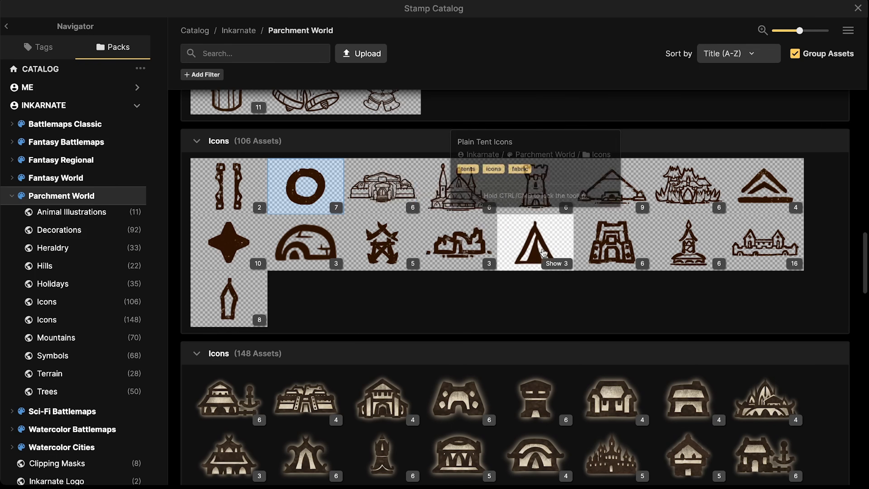
pyautogui.click(434, 203)
pyautogui.click(434, 203)
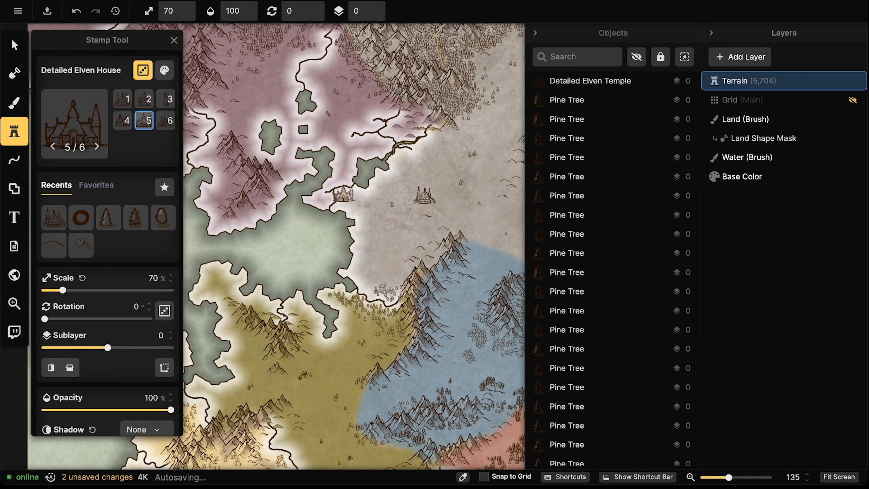
pyautogui.click(2, 49)
pyautogui.click(426, 198)
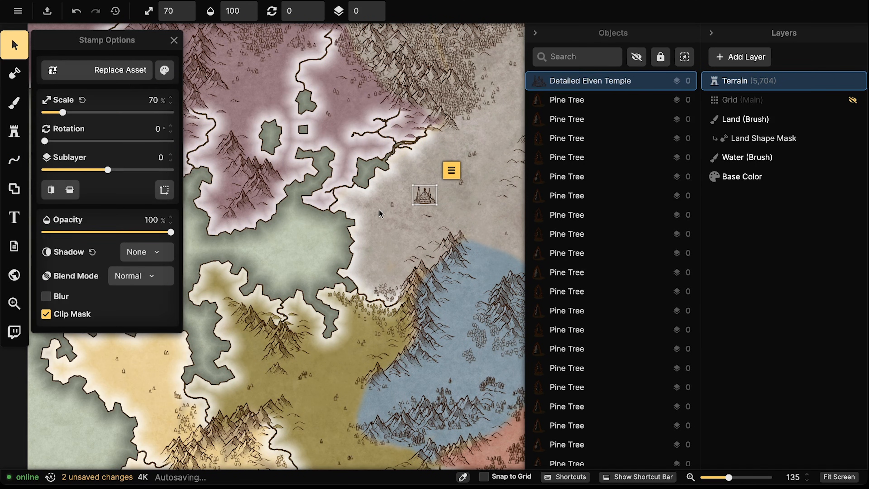
pyautogui.moveTo(428, 200); pyautogui.dragTo(425, 197)
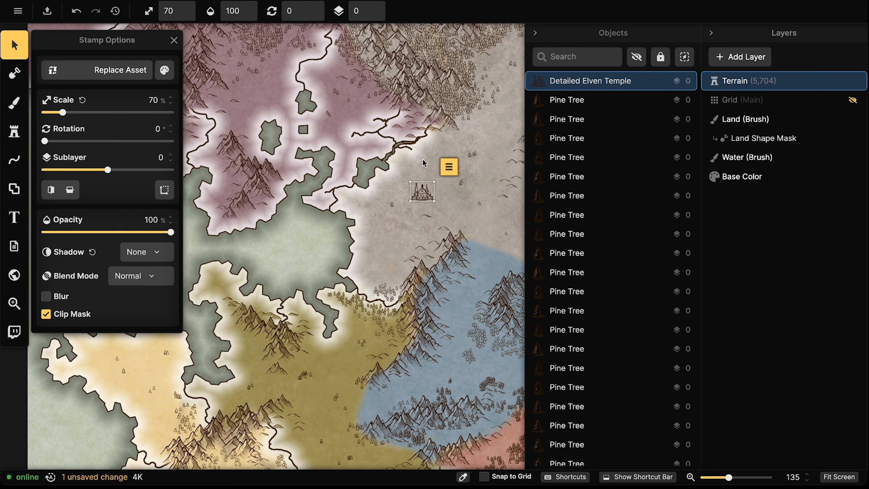
# Drag the elven temple down-left into the olive region
pyautogui.scroll(-3, 411, 186)
pyautogui.moveTo(398, 261); pyautogui.dragTo(360, 307)
pyautogui.scroll(6, 348, 325)
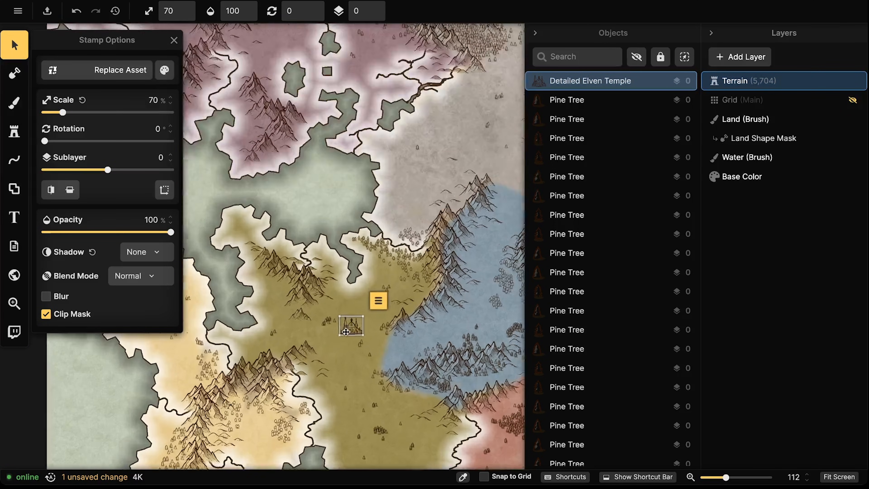
pyautogui.moveTo(349, 326); pyautogui.dragTo(333, 264)
pyautogui.click(279, 259)
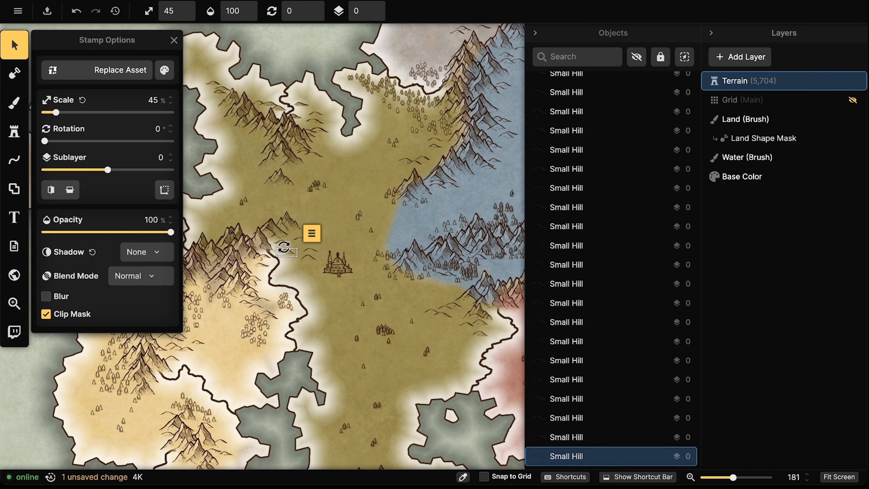
# Reposition the elven temple up into the northern part of the olive region
pyautogui.scroll(-5, 330, 254)
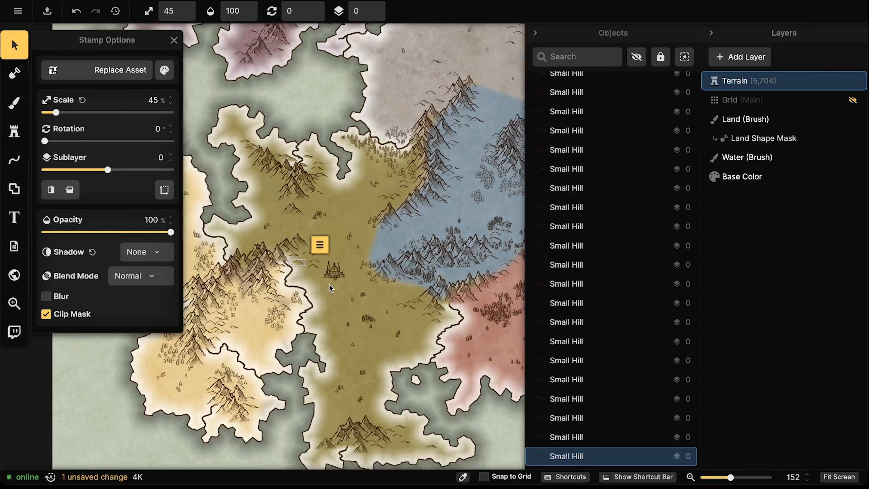
pyautogui.click(334, 245)
pyautogui.moveTo(332, 246); pyautogui.dragTo(328, 248)
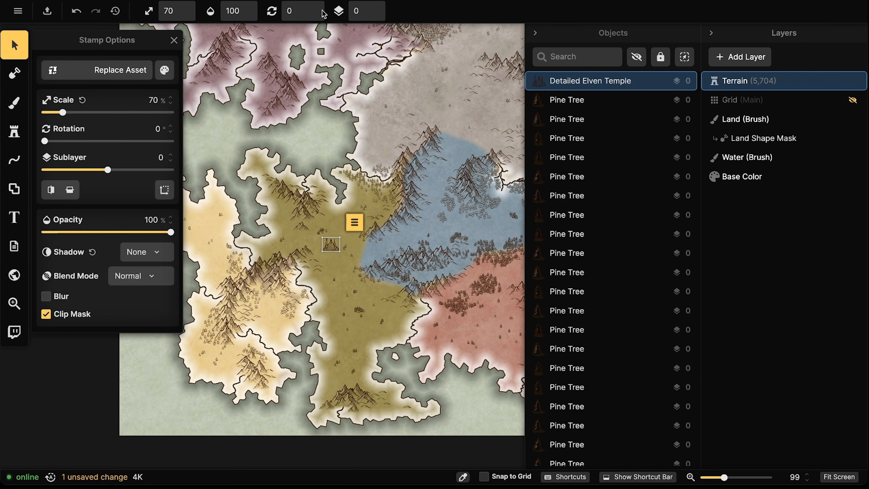
pyautogui.scroll(6, 329, 240)
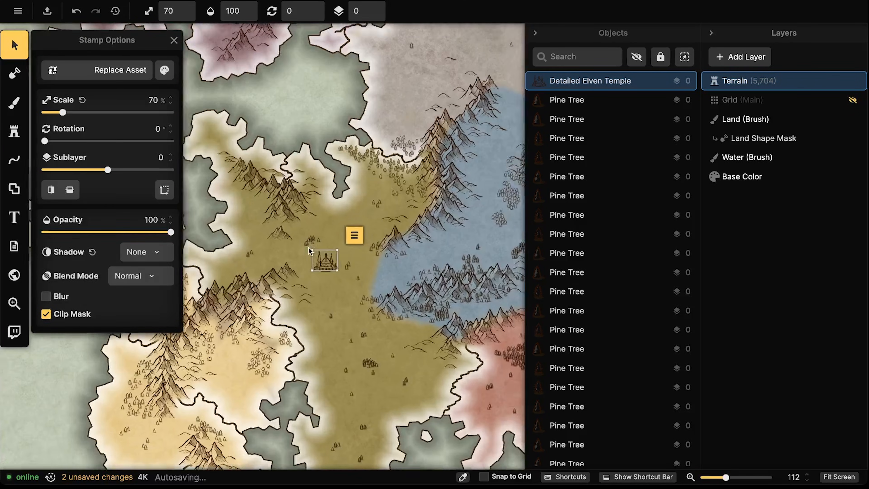
pyautogui.moveTo(306, 265); pyautogui.dragTo(300, 294)
pyautogui.scroll(3, 297, 275)
pyautogui.moveTo(357, 442); pyautogui.dragTo(396, 269)
pyautogui.moveTo(409, 226); pyautogui.dragTo(451, 381)
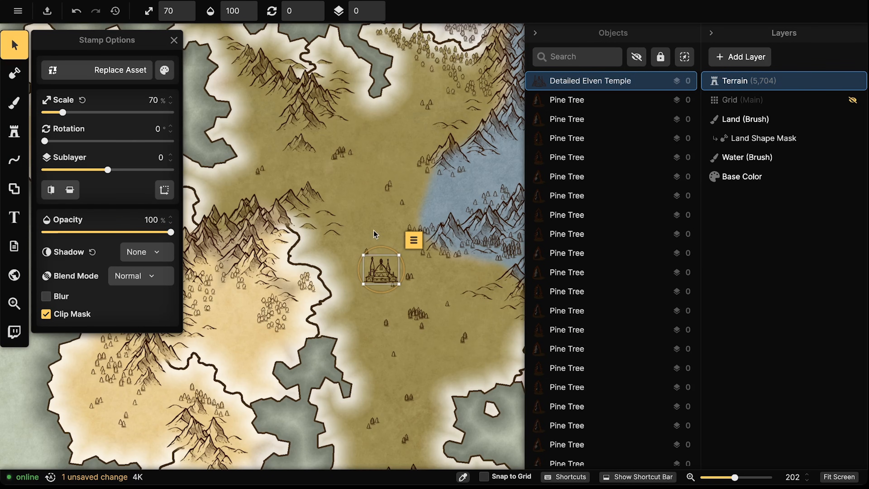
pyautogui.moveTo(383, 271); pyautogui.dragTo(390, 128)
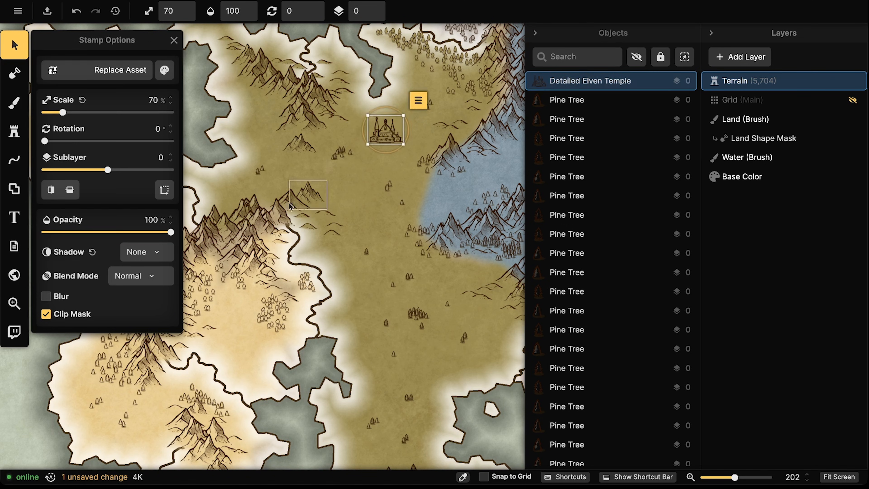
pyautogui.scroll(-2, 251, 207)
pyautogui.scroll(-2, 251, 208)
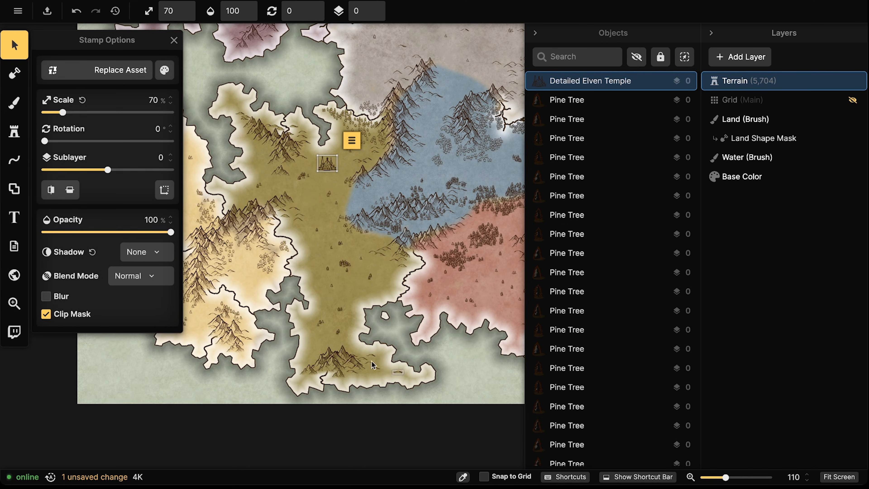
pyautogui.scroll(2, 327, 163)
pyautogui.moveTo(325, 163); pyautogui.dragTo(324, 172)
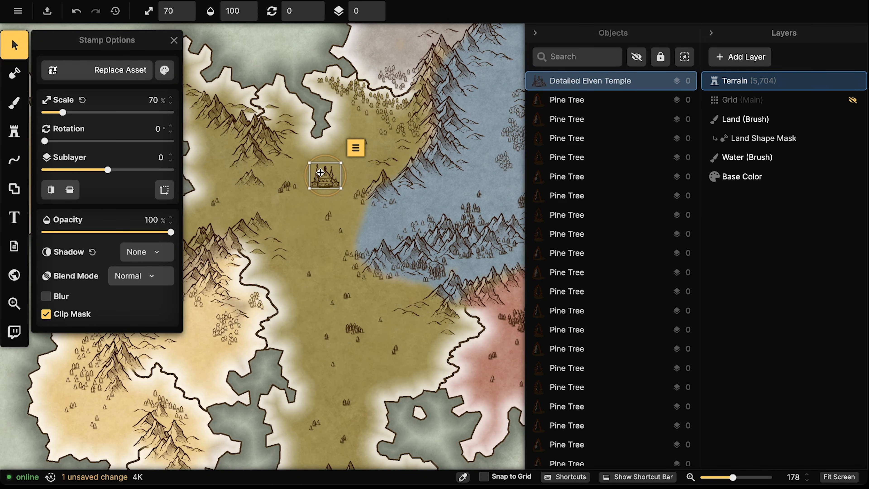
pyautogui.scroll(1, 319, 172)
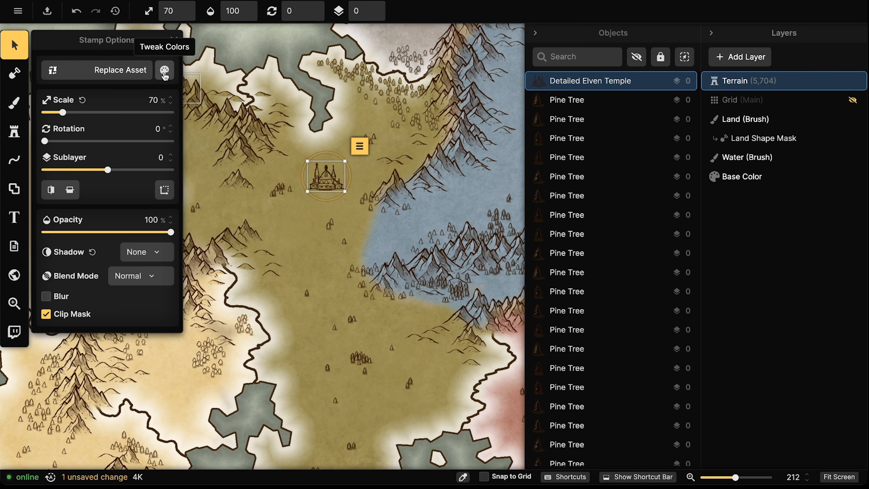
# Nudge the temple right and switch its shadow type to Custom
pyautogui.moveTo(330, 170); pyautogui.dragTo(337, 170)
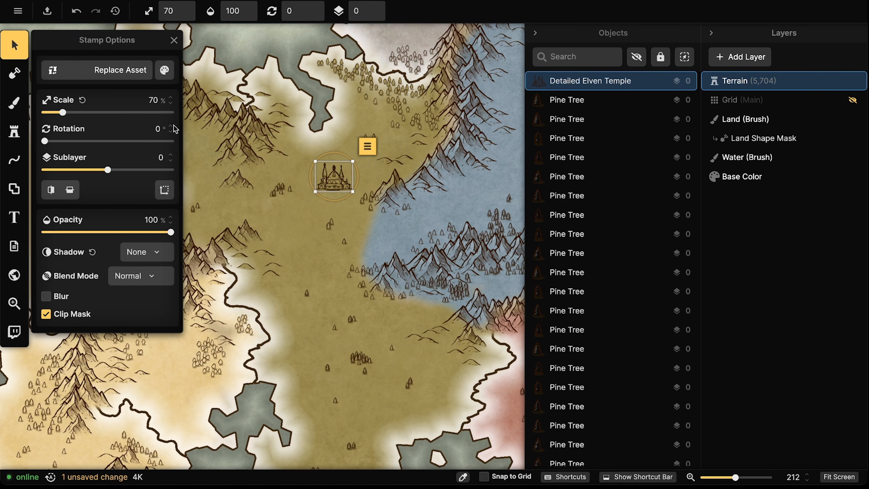
pyautogui.click(163, 78)
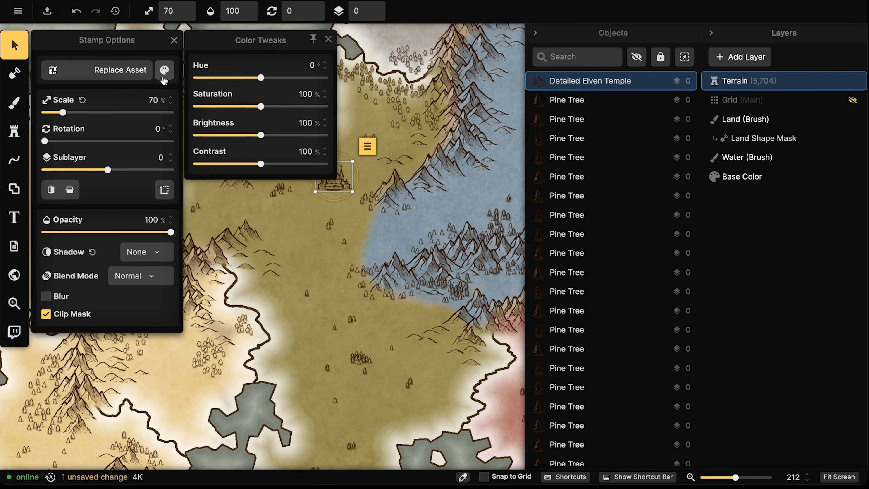
pyautogui.click(163, 71)
pyautogui.click(135, 253)
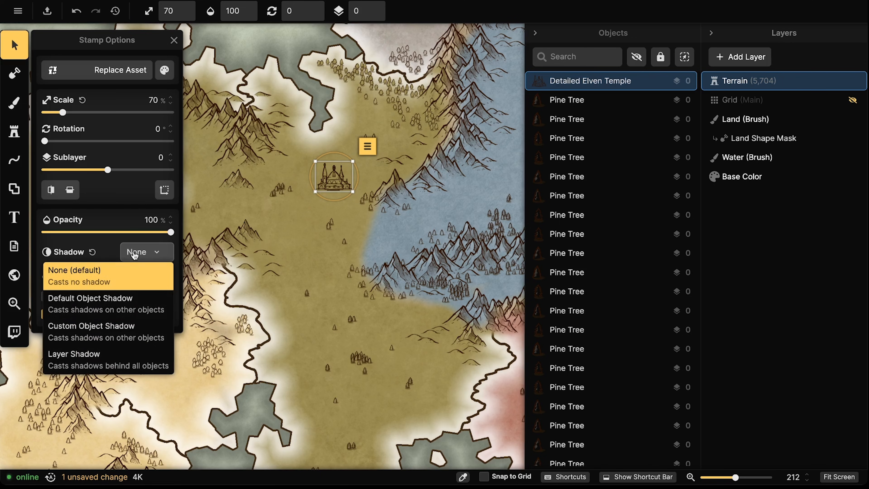
pyautogui.click(120, 327)
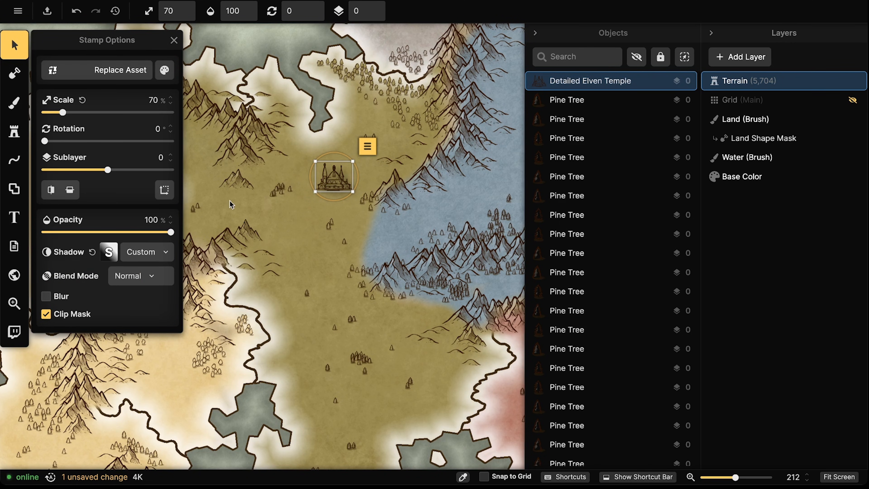
# Set the temple's custom shadow to white ffffff, 405% intensity, with reduced blur
pyautogui.moveTo(333, 176); pyautogui.dragTo(383, 310)
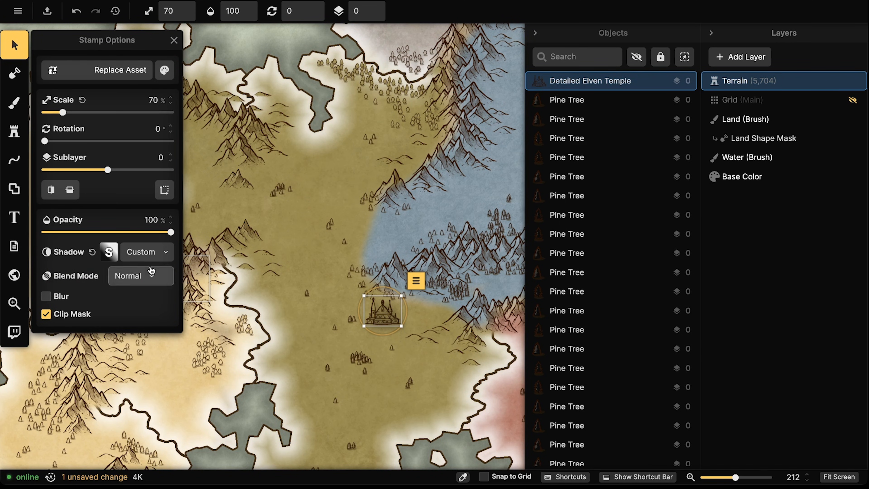
pyautogui.click(151, 253)
pyautogui.click(109, 253)
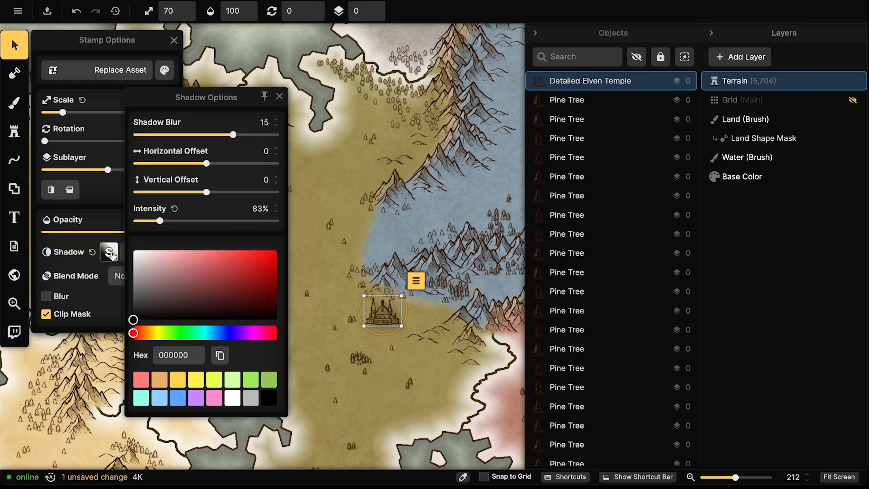
pyautogui.moveTo(144, 260)
pyautogui.mouseDown()
pyautogui.moveTo(151, 258)
pyautogui.moveTo(123, 243)
pyautogui.mouseUp()
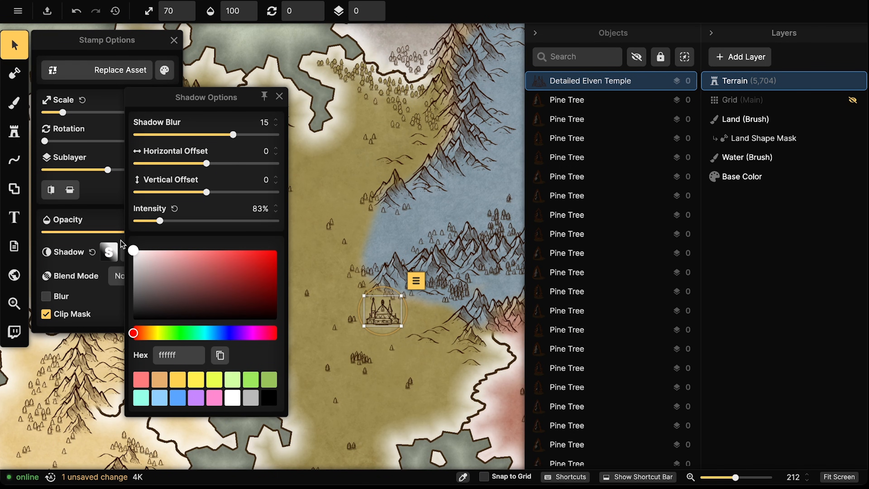
pyautogui.moveTo(193, 225); pyautogui.dragTo(250, 222)
pyautogui.moveTo(231, 136); pyautogui.dragTo(213, 136)
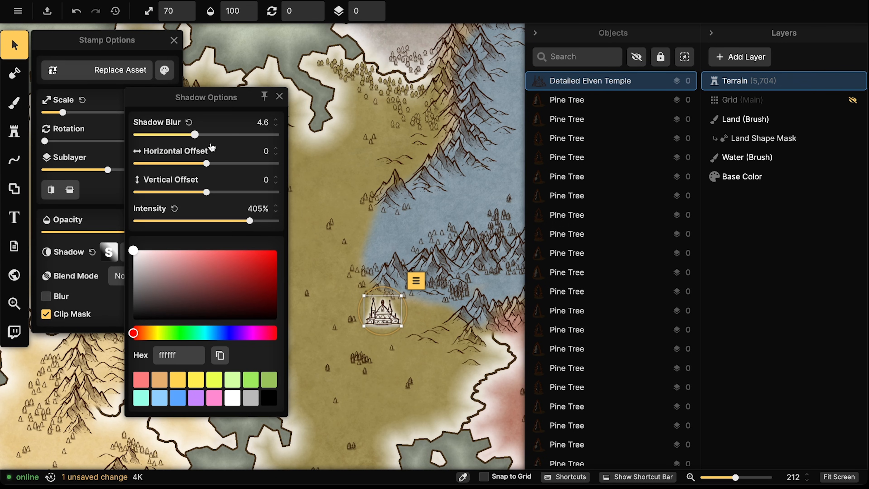
# Move the glowing temple back into the olive region's north
pyautogui.moveTo(382, 316); pyautogui.dragTo(327, 167)
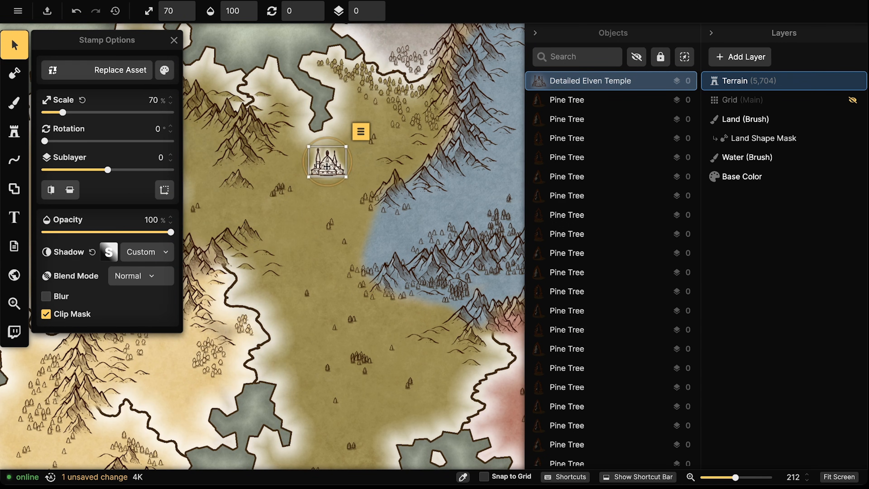
pyautogui.scroll(5, 327, 166)
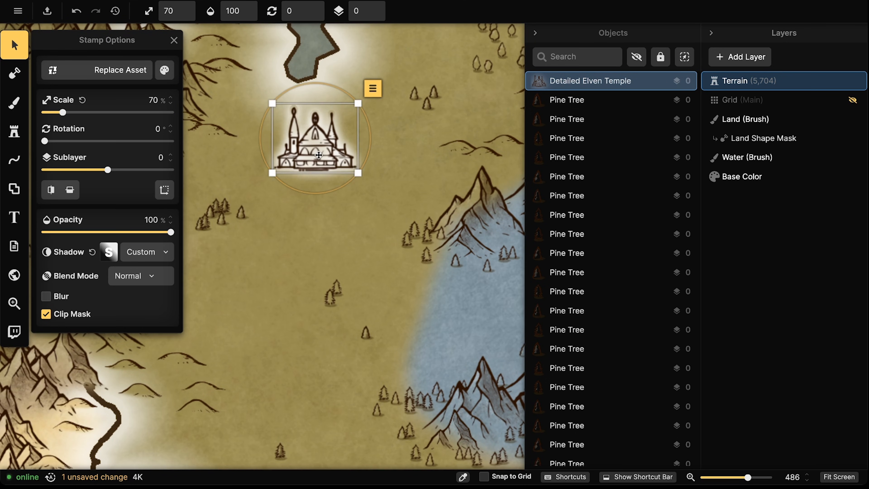
pyautogui.scroll(-8, 318, 155)
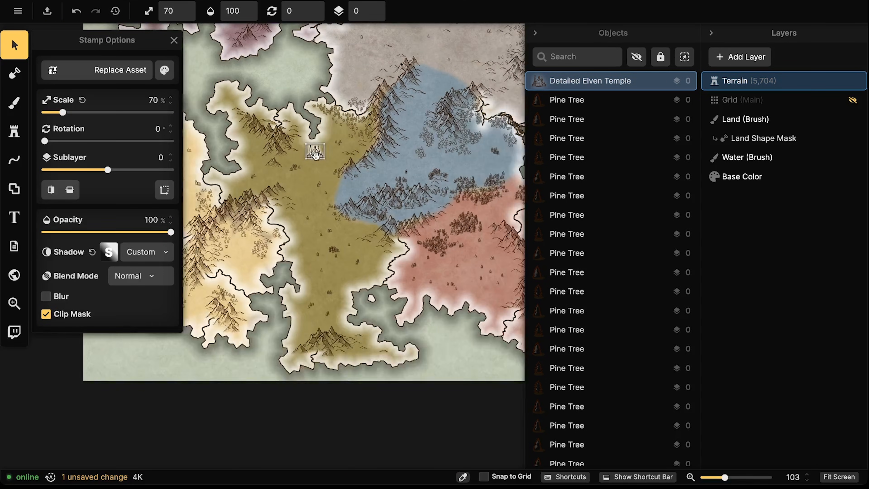
pyautogui.moveTo(366, 171)
pyautogui.mouseDown()
pyautogui.moveTo(356, 200)
pyautogui.moveTo(372, 178)
pyautogui.mouseUp()
pyautogui.scroll(-1, 356, 200)
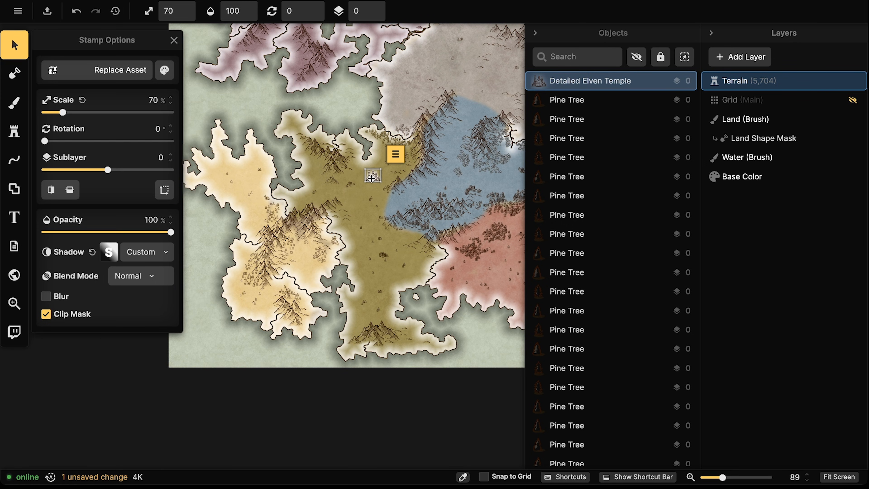
pyautogui.scroll(6, 371, 177)
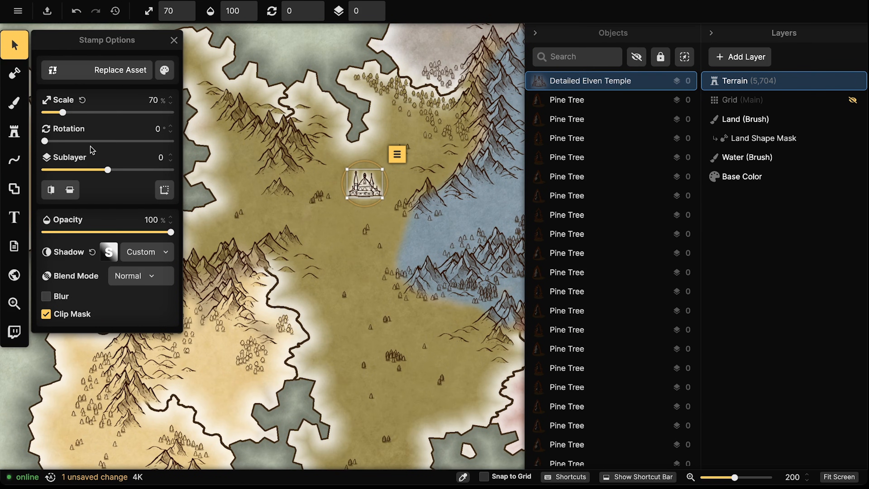
# Place a Large Hill from the 'hill' search behind the temple and move both together
pyautogui.click(15, 135)
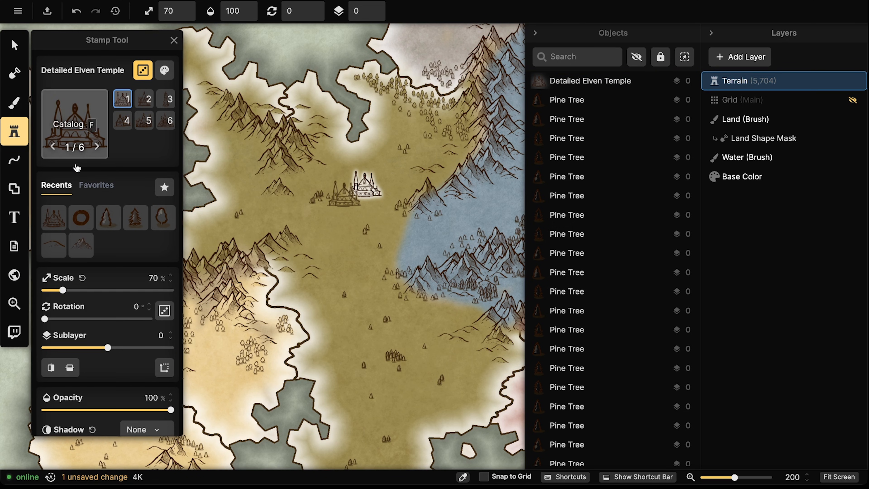
pyautogui.click(75, 138)
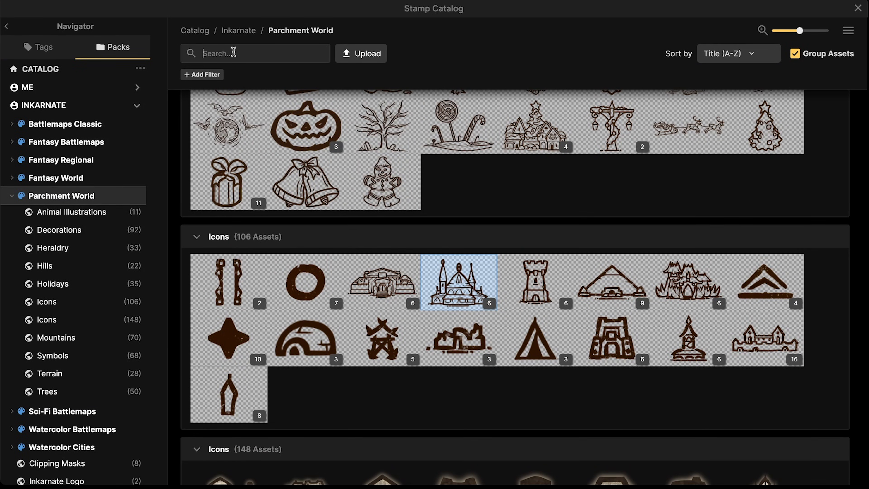
pyautogui.write('hill')
pyautogui.click(227, 147)
pyautogui.scroll(2, 335, 176)
pyautogui.click(376, 205)
pyautogui.press('v')
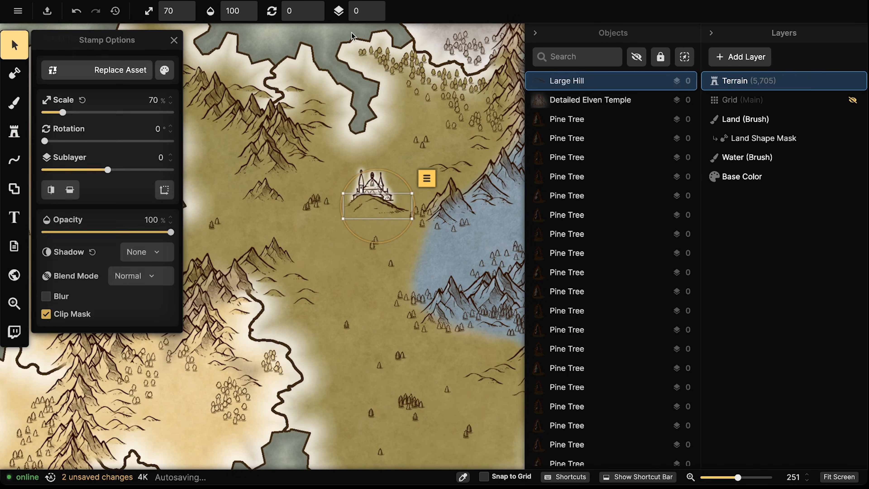
pyautogui.click(379, 15)
pyautogui.moveTo(379, 213); pyautogui.dragTo(381, 212)
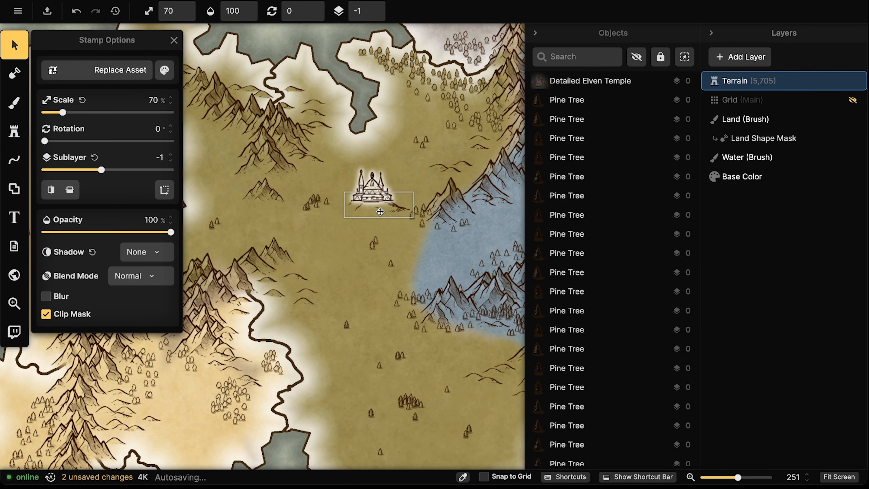
pyautogui.click(371, 204)
pyautogui.keyDown('shift'); pyautogui.click(371, 204); pyautogui.keyUp('shift')
pyautogui.moveTo(371, 205); pyautogui.dragTo(365, 190)
# Gather two small hills and pine trees around the temple's base
pyautogui.click(434, 189)
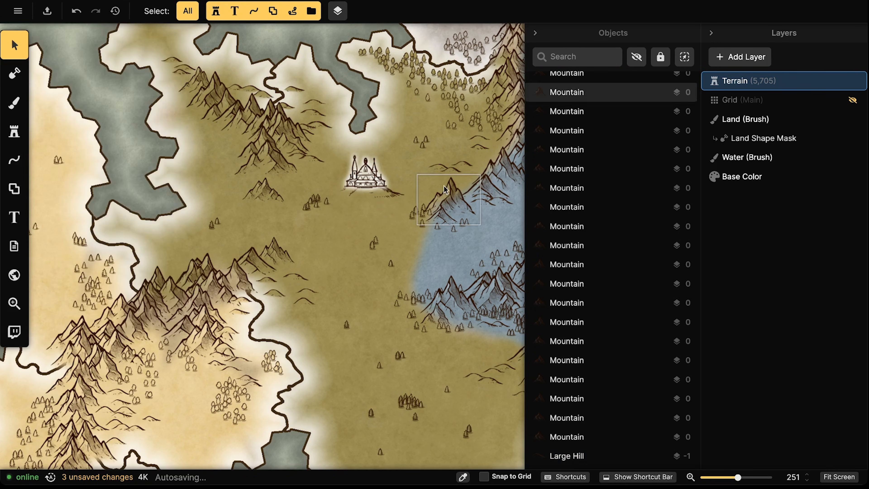
pyautogui.click(442, 167)
pyautogui.moveTo(442, 167); pyautogui.dragTo(368, 199)
pyautogui.moveTo(442, 171); pyautogui.dragTo(334, 207)
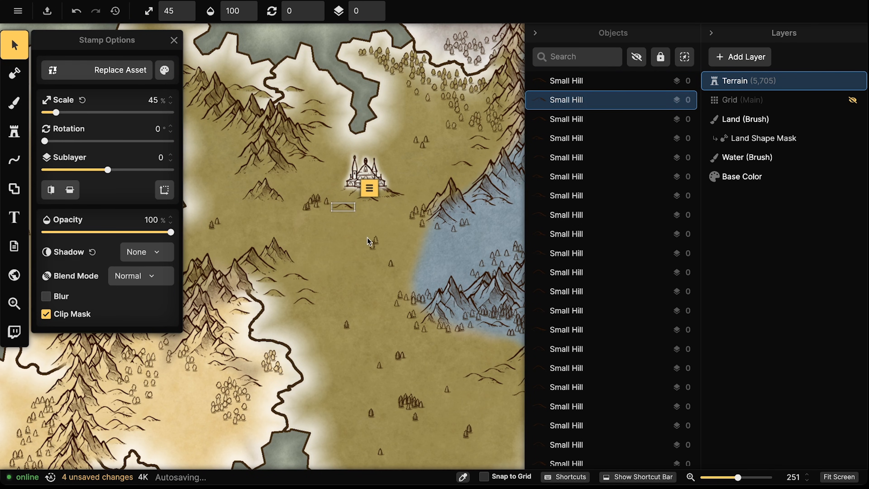
pyautogui.moveTo(377, 243); pyautogui.dragTo(377, 204)
pyautogui.click(378, 250)
pyautogui.moveTo(374, 248); pyautogui.dragTo(379, 188)
pyautogui.scroll(5, 379, 188)
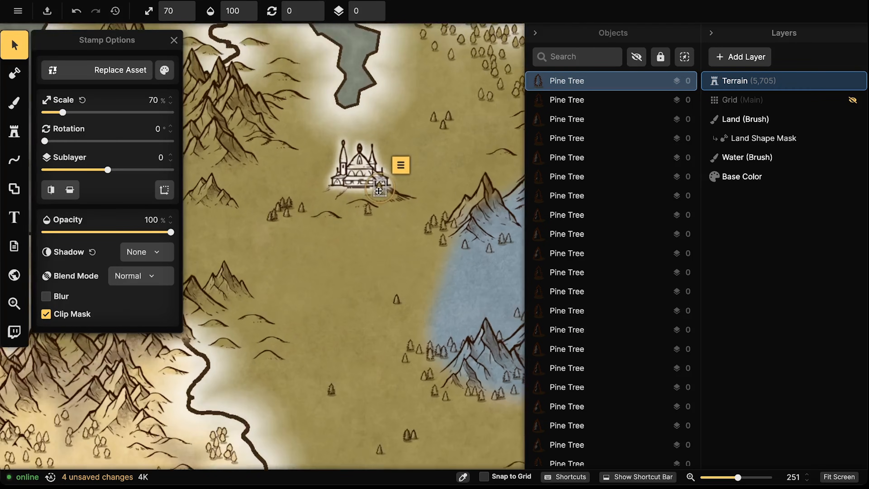
pyautogui.moveTo(353, 186); pyautogui.dragTo(312, 181)
# Stamp pine trees on the left and right sides of the temple
pyautogui.click(14, 131)
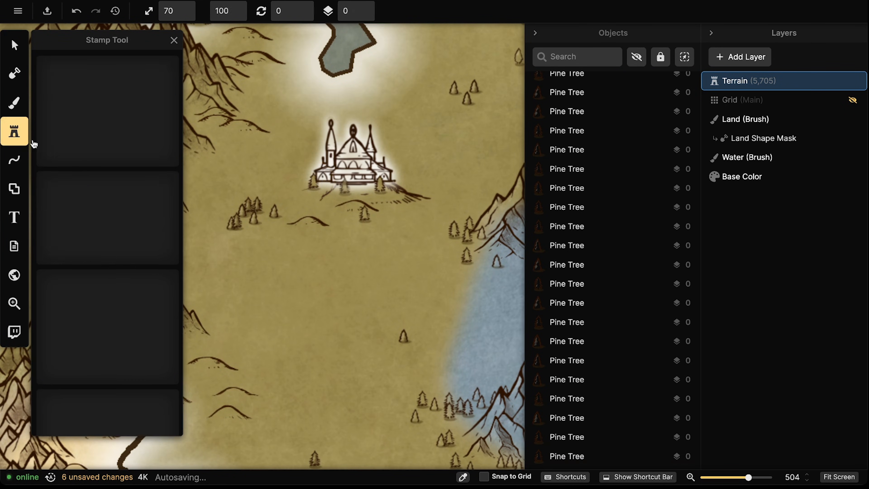
pyautogui.click(335, 194)
pyautogui.click(339, 195)
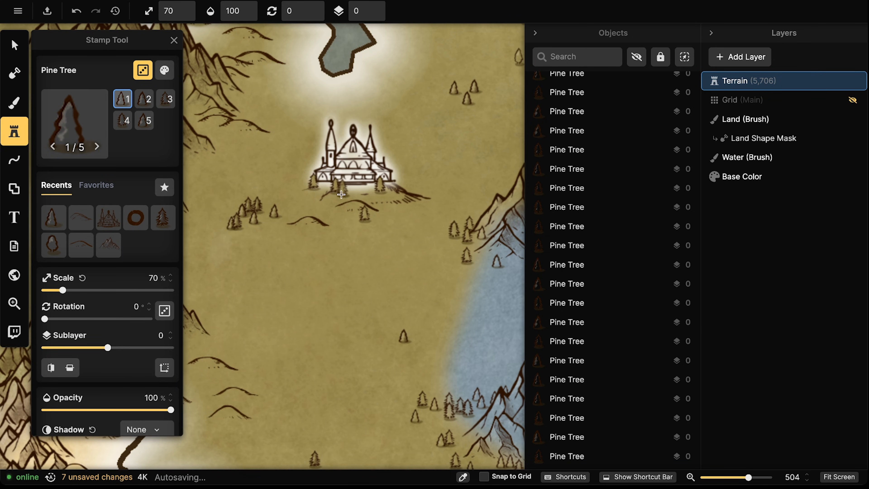
pyautogui.click(409, 186)
pyautogui.click(419, 200)
pyautogui.click(431, 205)
pyautogui.click(433, 200)
pyautogui.scroll(-2, 376, 14)
# Add more pine trees behind, left and right of the temple, then zoom out
pyautogui.click(385, 166)
pyautogui.click(385, 167)
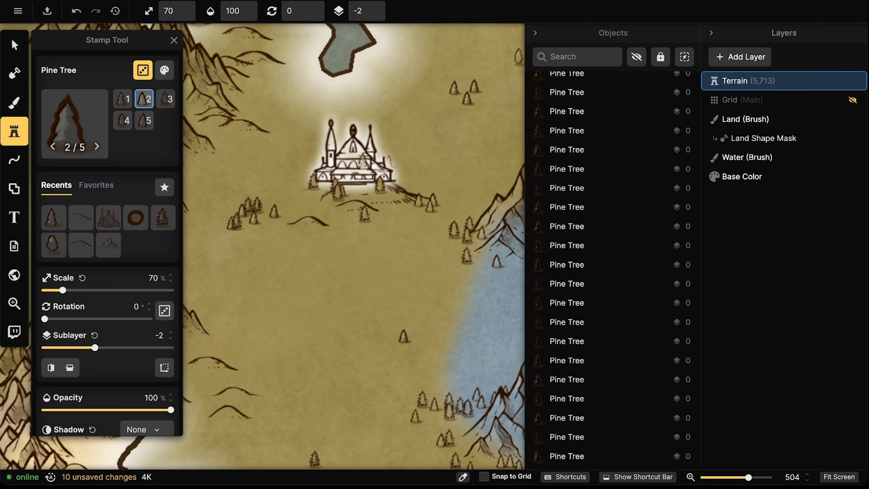
pyautogui.click(314, 164)
pyautogui.click(314, 163)
pyautogui.click(313, 161)
pyautogui.click(295, 166)
pyautogui.click(301, 167)
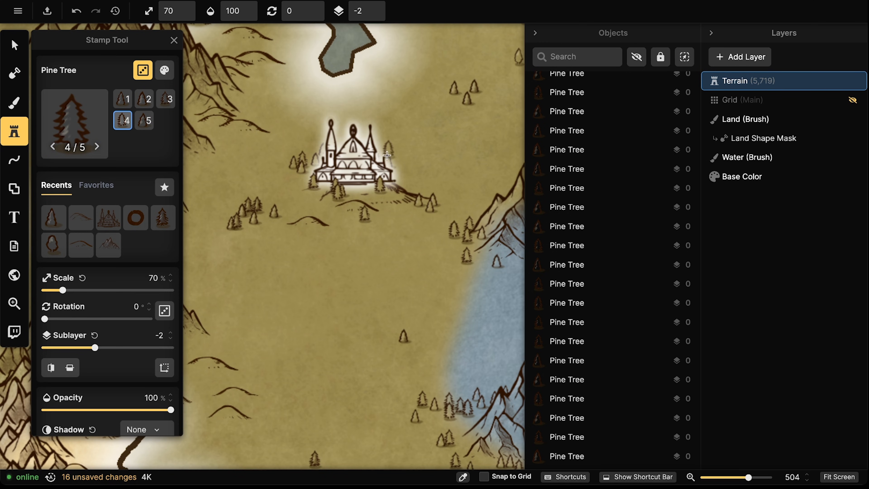
pyautogui.click(399, 151)
pyautogui.click(412, 150)
pyautogui.click(415, 147)
pyautogui.click(411, 152)
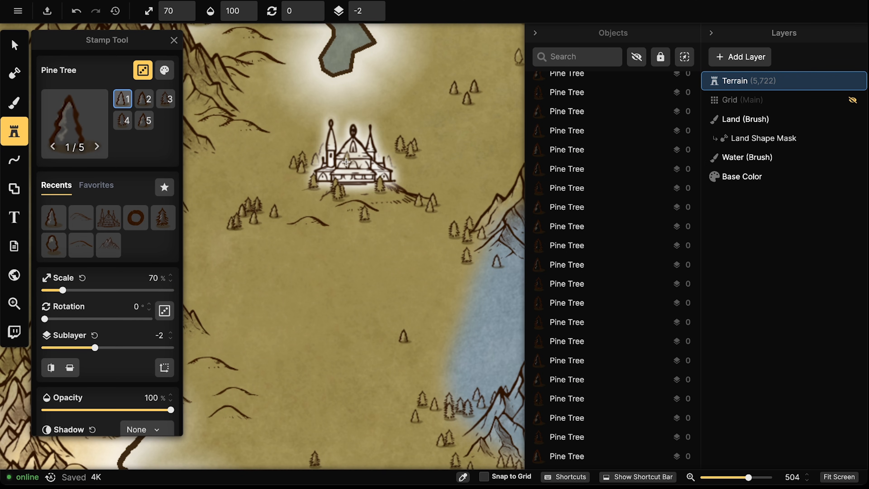
pyautogui.scroll(-5, 344, 155)
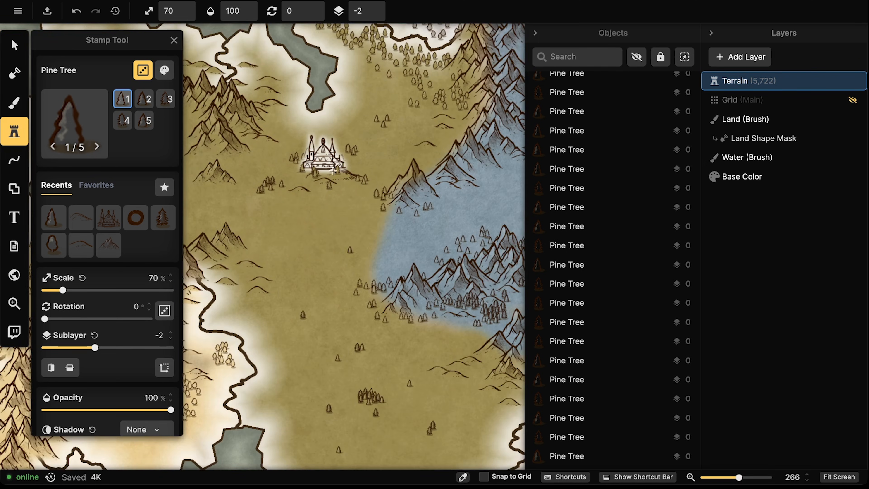
pyautogui.scroll(-3, 320, 179)
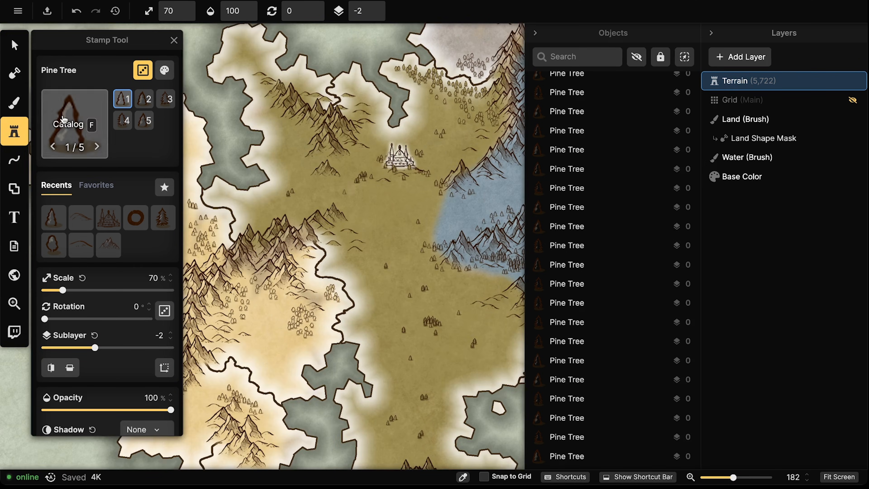
# Search the catalog for 'capital' then 'city' and load the Detailed Dwarf Keep stamp
pyautogui.click(63, 107)
pyautogui.click(320, 54)
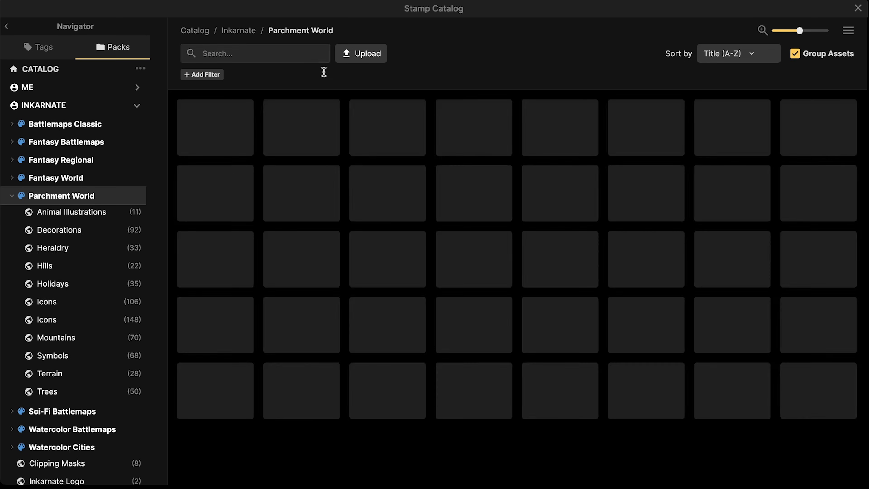
pyautogui.click(258, 52)
pyautogui.write('capitsal')
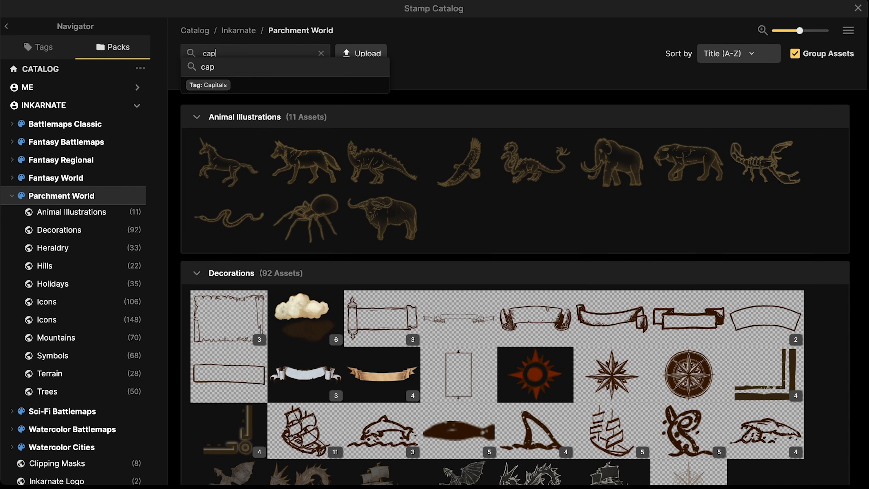
pyautogui.press('BackSpace')
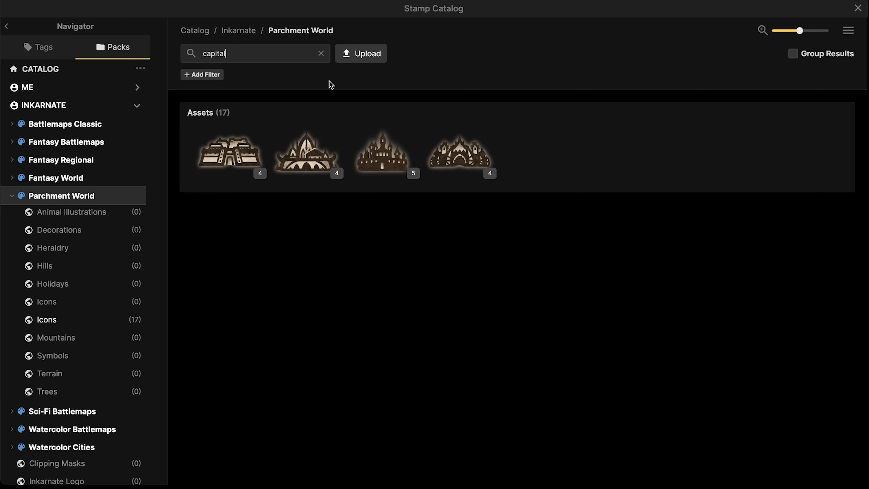
pyautogui.click(321, 54)
pyautogui.scroll(-5, 325, 116)
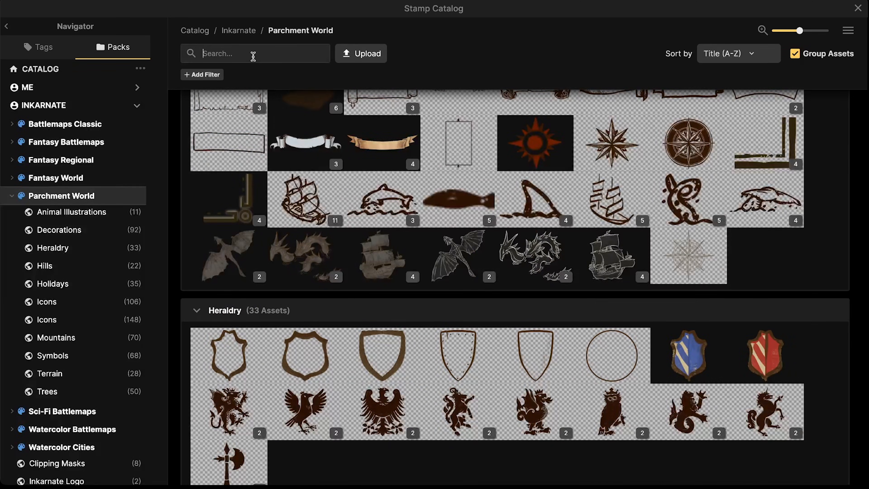
pyautogui.click(253, 56)
pyautogui.write('city')
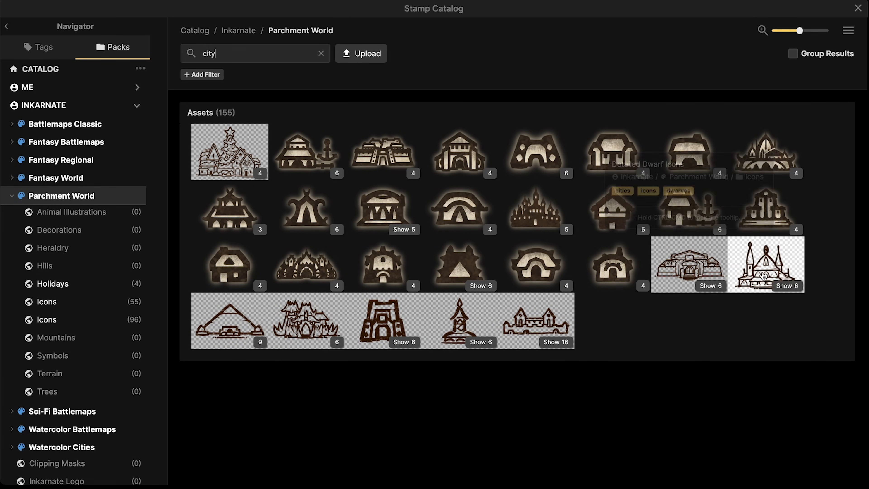
pyautogui.click(692, 273)
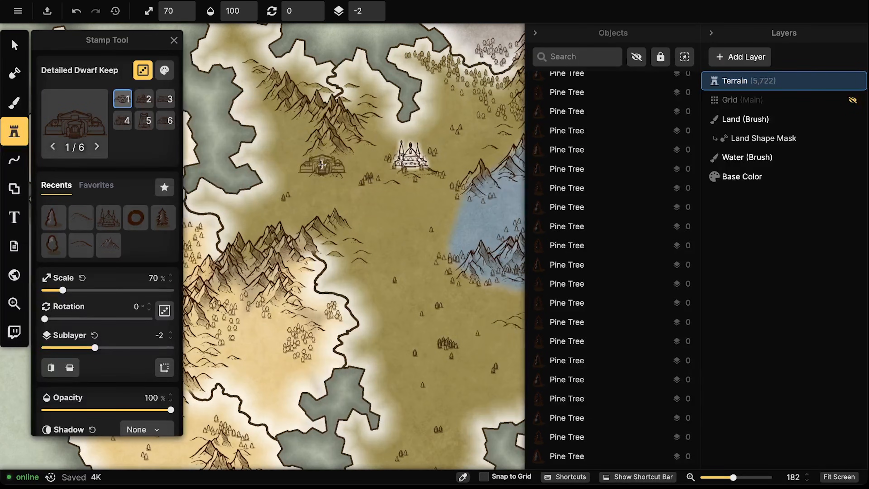
pyautogui.scroll(3, 321, 165)
pyautogui.moveTo(332, 147); pyautogui.dragTo(154, 327)
# Navigate to the grey mountain region and stamp the Detailed Dwarf Keep above the ridge
pyautogui.moveTo(373, 80); pyautogui.dragTo(196, 279)
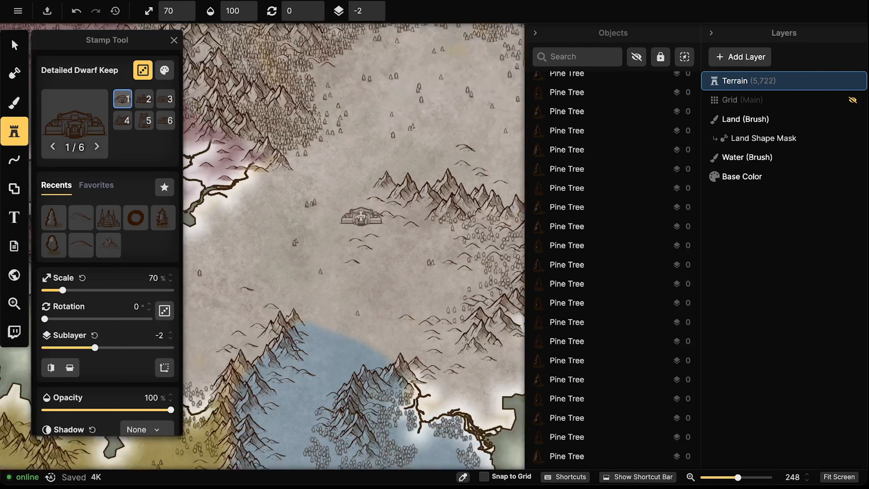
pyautogui.scroll(-4, 361, 216)
pyautogui.moveTo(379, 191); pyautogui.dragTo(304, 264)
pyautogui.moveTo(405, 245); pyautogui.dragTo(367, 204)
pyautogui.scroll(4, 314, 241)
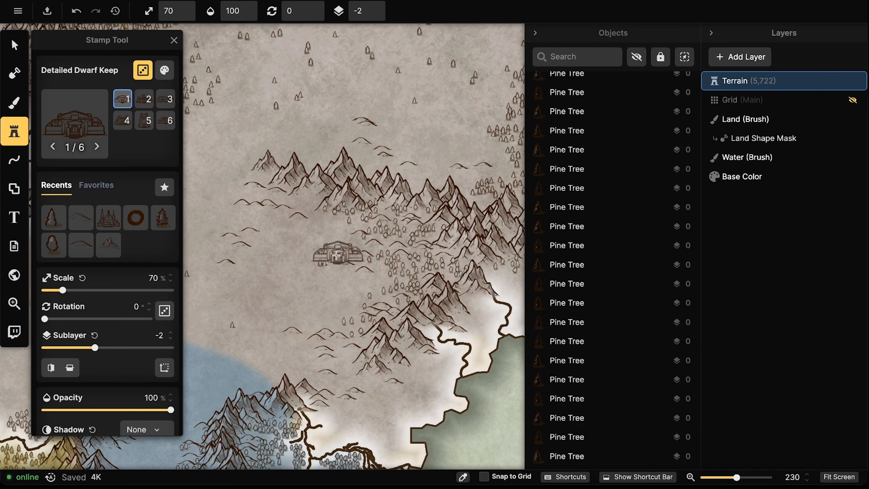
pyautogui.scroll(-4, 333, 187)
pyautogui.moveTo(332, 180); pyautogui.dragTo(467, 196)
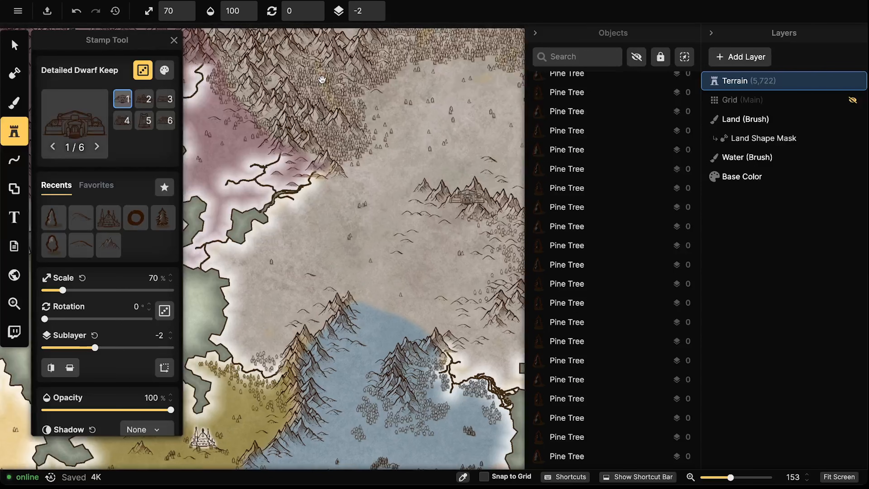
pyautogui.moveTo(324, 82); pyautogui.dragTo(305, 108)
pyautogui.moveTo(459, 136); pyautogui.dragTo(370, 151)
pyautogui.moveTo(364, 329); pyautogui.dragTo(377, 239)
pyautogui.scroll(4, 378, 230)
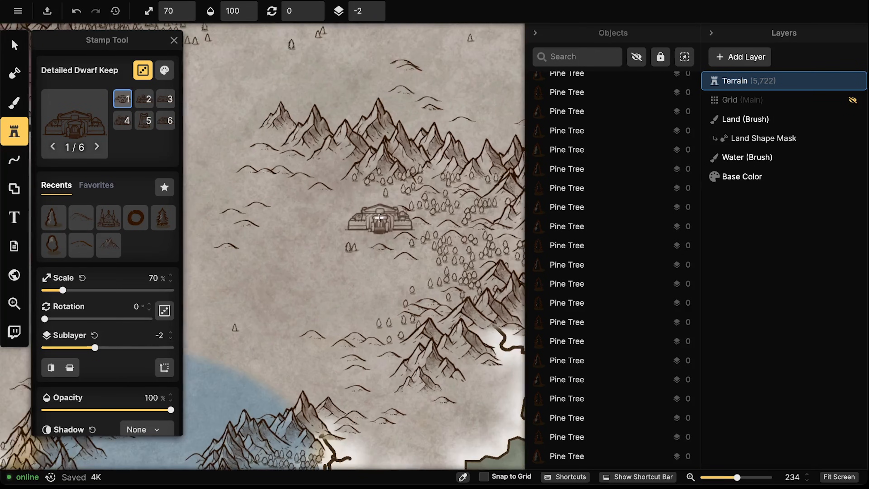
pyautogui.scroll(3, 379, 218)
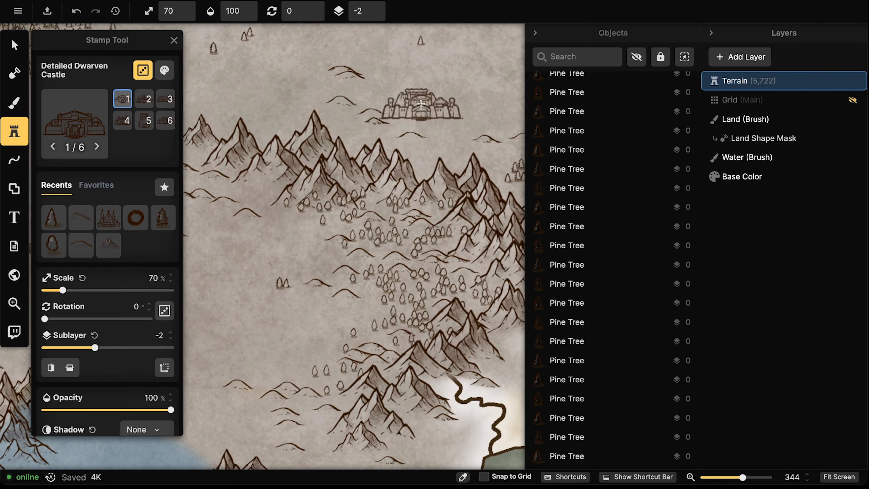
pyautogui.click(421, 104)
pyautogui.click(16, 46)
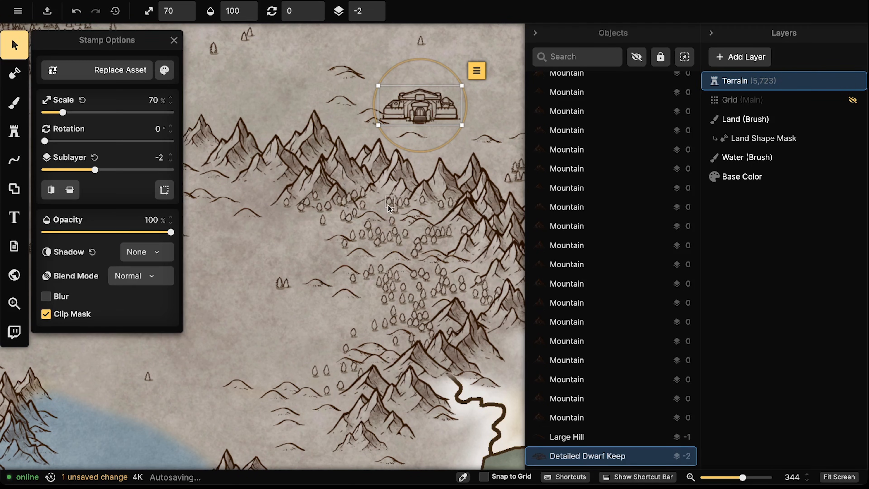
# Delete the eight trees crowding the area around the dwarf keep
pyautogui.click(389, 202)
pyautogui.press('Delete')
pyautogui.click(393, 201)
pyautogui.press('Delete')
pyautogui.click(395, 208)
pyautogui.press('Delete')
pyautogui.click(401, 204)
pyautogui.press('Delete')
pyautogui.click(407, 203)
pyautogui.press('Delete')
pyautogui.click(422, 200)
pyautogui.press('Delete')
pyautogui.click(441, 204)
pyautogui.press('Delete')
pyautogui.click(450, 202)
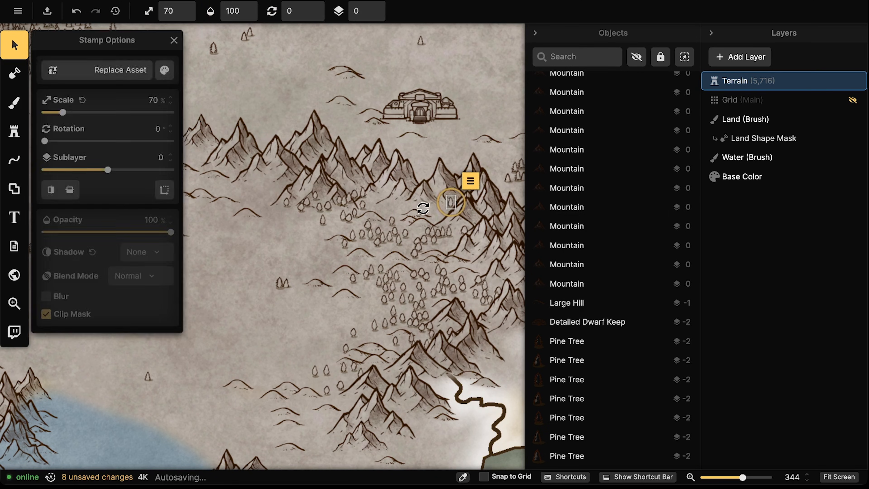
pyautogui.press('Delete')
# Delete the three hills beside the dwarf keep
pyautogui.click(415, 213)
pyautogui.press('Delete')
pyautogui.click(412, 215)
pyautogui.press('Delete')
pyautogui.click(421, 221)
pyautogui.press('Delete')
# Move a small hill down-right and delete the cluster of small trees near the keep
pyautogui.moveTo(382, 219); pyautogui.dragTo(421, 241)
pyautogui.click(392, 221)
pyautogui.press('Delete')
pyautogui.click(404, 234)
pyautogui.press('Delete')
pyautogui.click(395, 232)
pyautogui.press('Delete')
pyautogui.click(392, 237)
pyautogui.press('Delete')
pyautogui.click(399, 239)
pyautogui.press('Delete')
pyautogui.click(383, 237)
pyautogui.press('Delete')
pyautogui.click(378, 230)
pyautogui.press('Delete')
pyautogui.click(364, 206)
pyautogui.press('Delete')
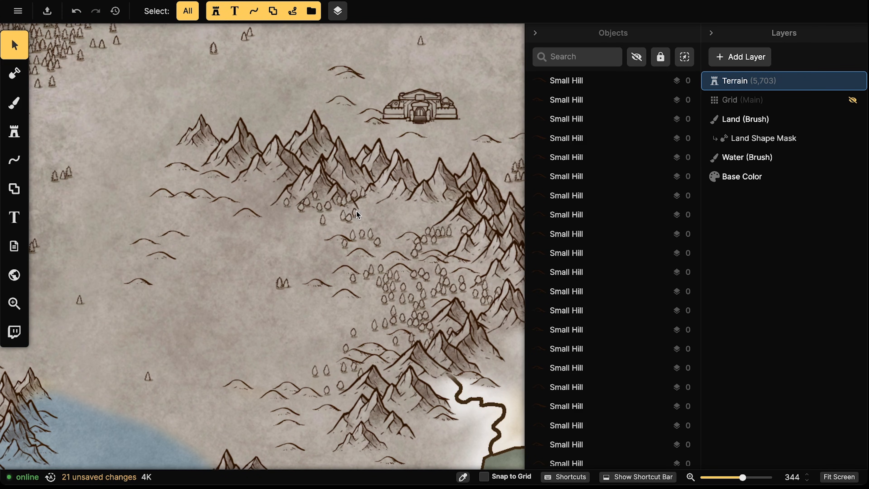
pyautogui.click(345, 215)
pyautogui.press('Delete')
pyautogui.click(369, 233)
# Drag the dwarf keep down among the mountains and set its sublayer to 0
pyautogui.press('Delete')
pyautogui.click(350, 217)
pyautogui.press('Delete')
pyautogui.moveTo(412, 121); pyautogui.dragTo(390, 198)
pyautogui.click(381, 13)
pyautogui.click(367, 47)
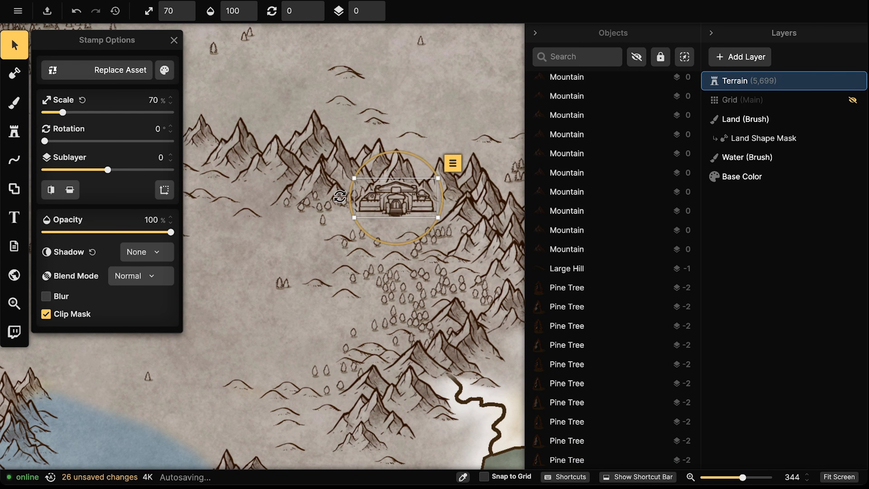
# Stretch the mountain behind the keep taller, to 90%, and nudge it into place
pyautogui.moveTo(467, 228); pyautogui.dragTo(447, 213)
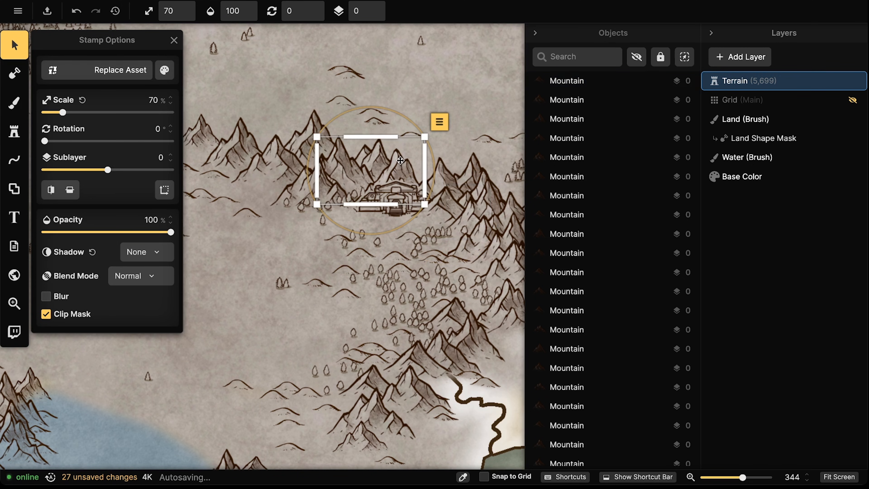
pyautogui.click(389, 164)
pyautogui.scroll(2, 389, 164)
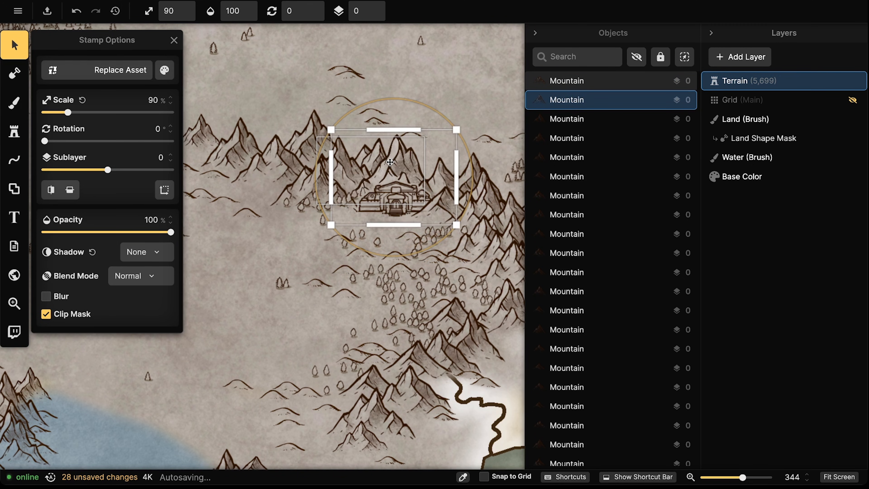
pyautogui.moveTo(400, 131); pyautogui.dragTo(400, 91)
pyautogui.moveTo(397, 154); pyautogui.dragTo(399, 159)
pyautogui.press('Escape')
pyautogui.scroll(-3, 352, 180)
pyautogui.scroll(-4, 351, 177)
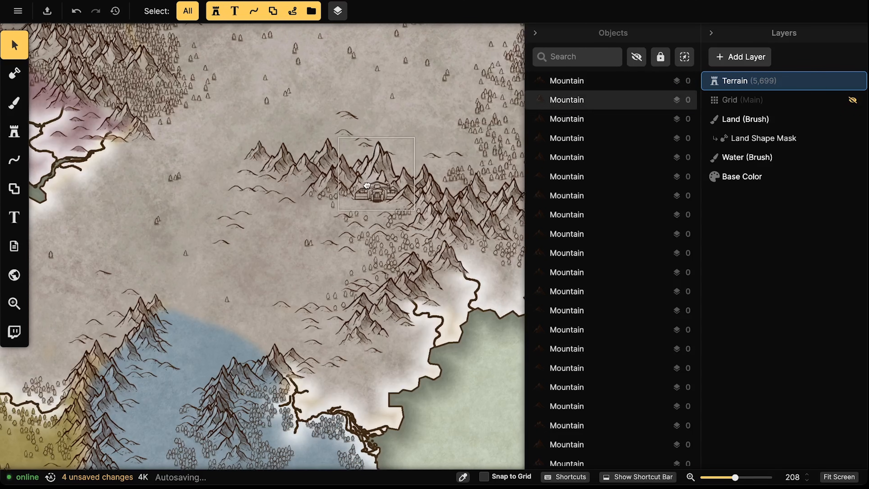
# Delete the two small trees beside the dwarf keep
pyautogui.click(372, 193)
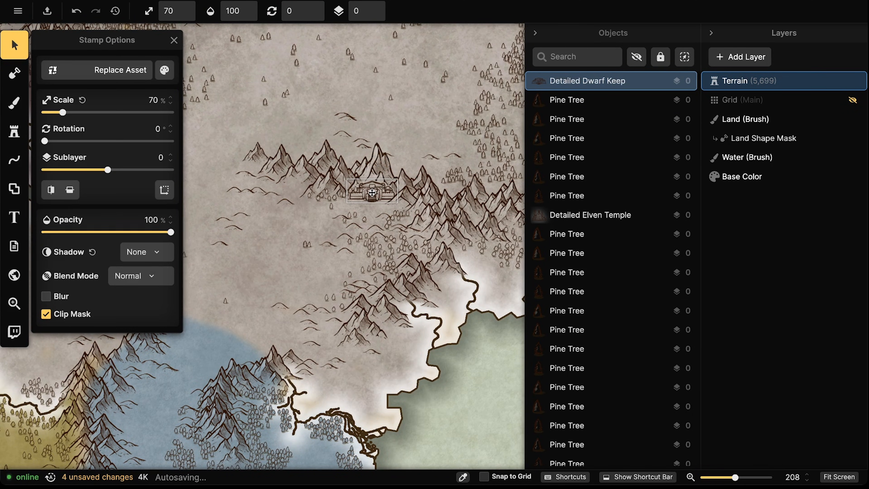
pyautogui.press('Escape')
pyautogui.scroll(3, 357, 189)
pyautogui.click(356, 193)
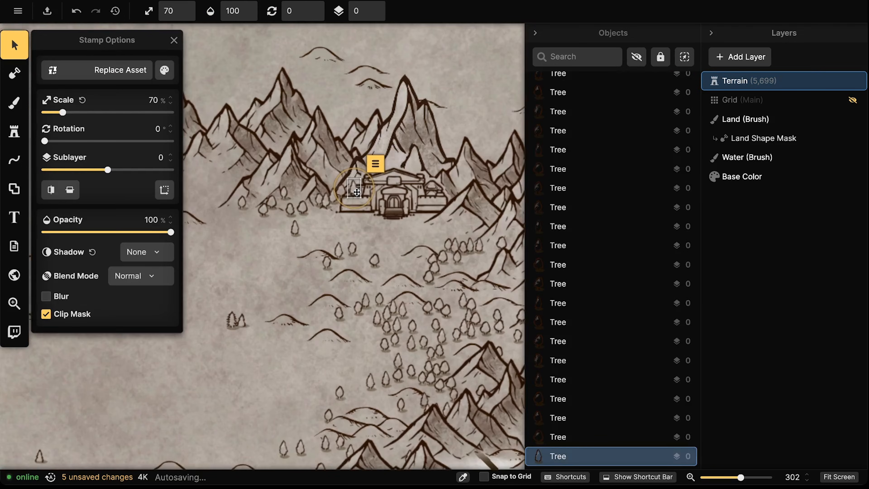
pyautogui.press('Delete')
pyautogui.click(344, 191)
pyautogui.press('Delete')
# Reposition the small hills and a tree below the keep, then load the rectangle Shape Tool
pyautogui.moveTo(421, 251); pyautogui.dragTo(356, 214)
pyautogui.moveTo(406, 281); pyautogui.dragTo(431, 225)
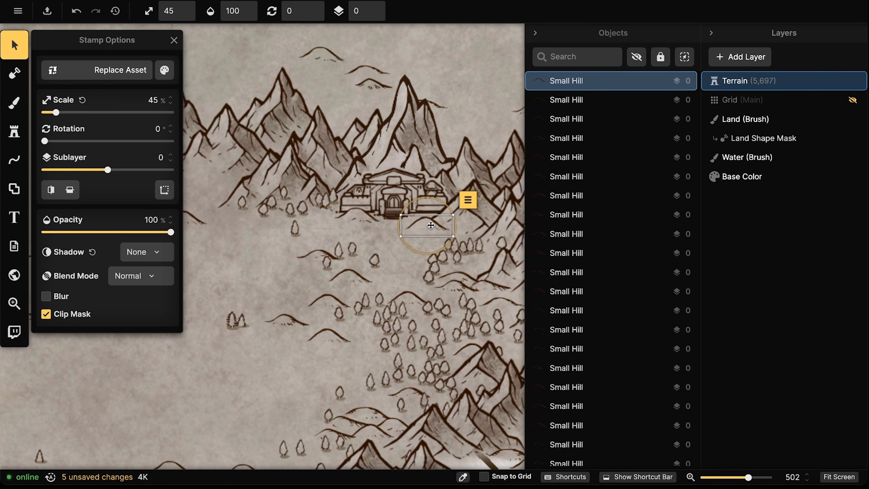
pyautogui.press('Escape')
pyautogui.moveTo(375, 259); pyautogui.dragTo(404, 276)
pyautogui.click(349, 215)
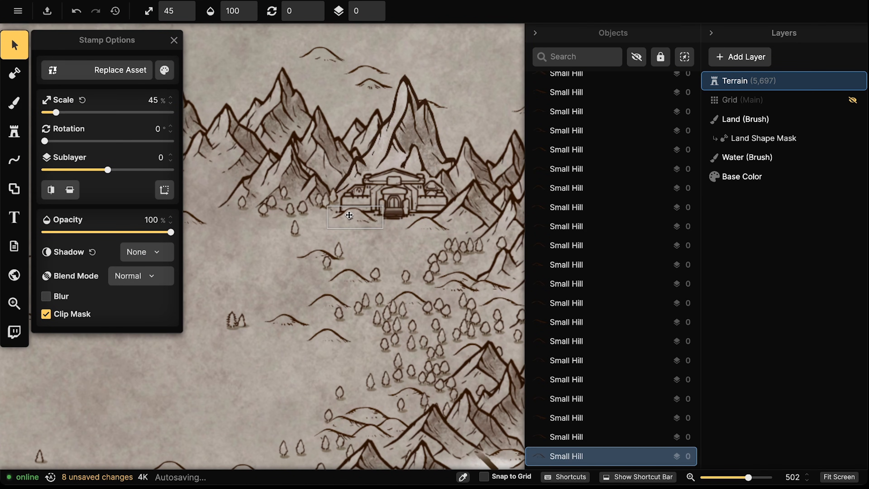
pyautogui.moveTo(346, 213); pyautogui.dragTo(424, 222)
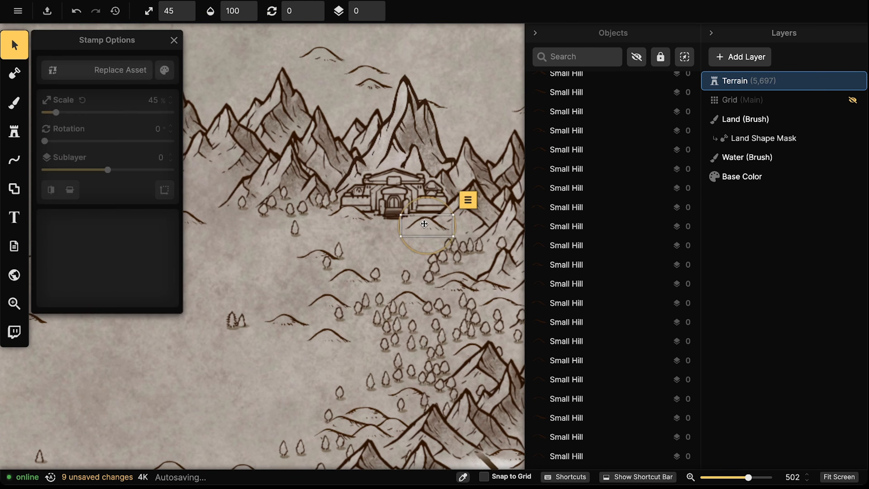
pyautogui.hotkey('ctrl', 'z')
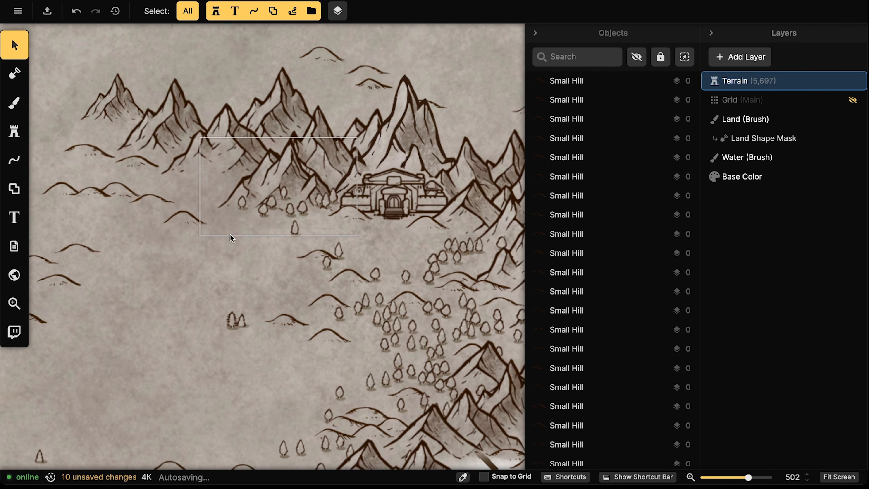
pyautogui.scroll(-5, 230, 235)
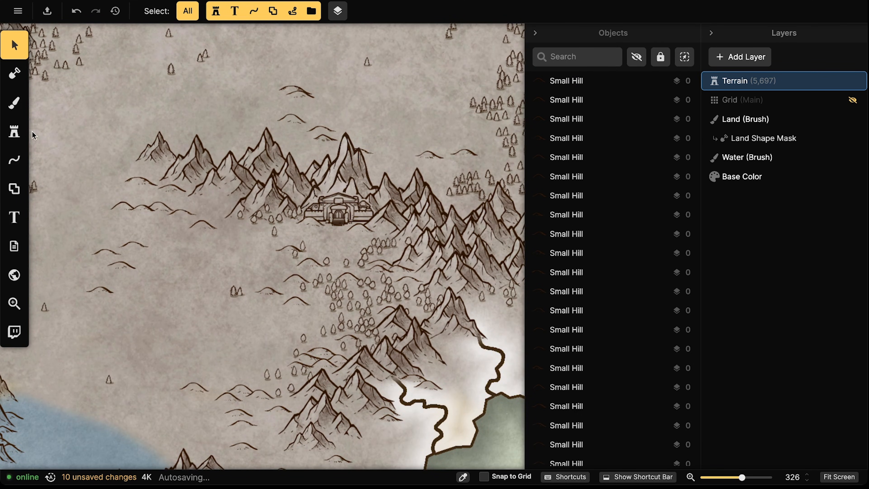
pyautogui.click(14, 132)
pyautogui.click(61, 99)
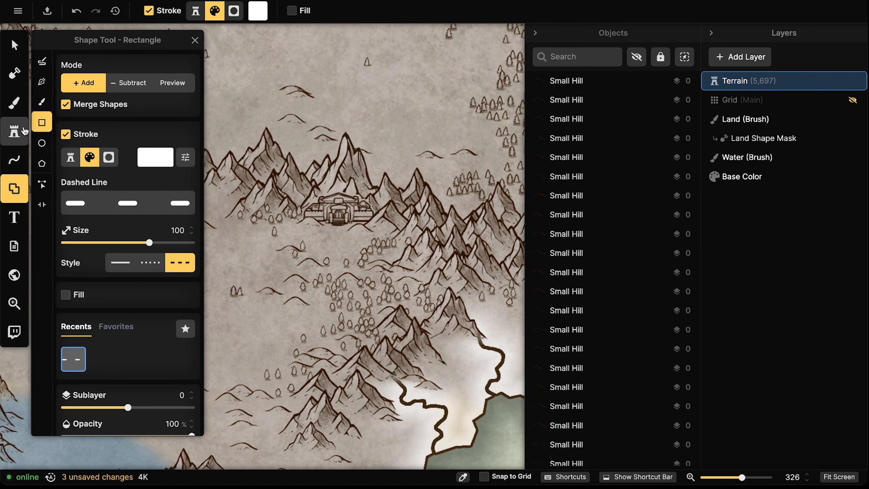
# Open the stamp catalog and search for 'crater'
pyautogui.click(14, 132)
pyautogui.click(61, 103)
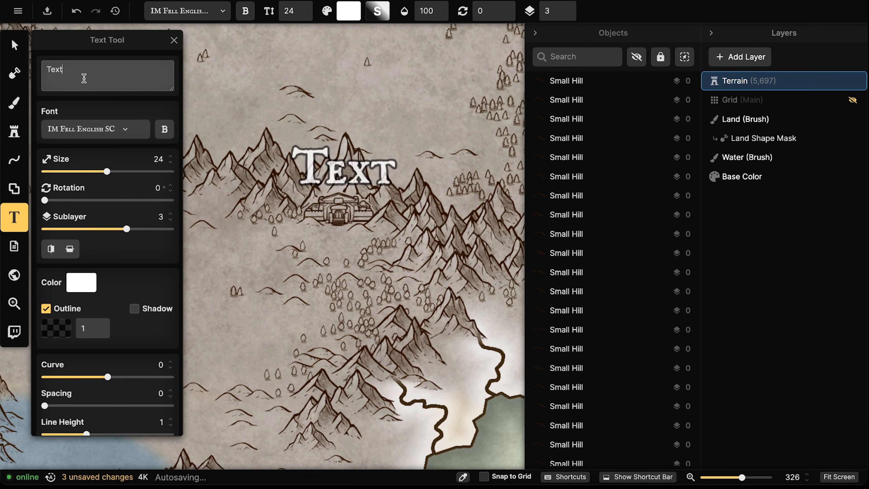
pyautogui.click(14, 131)
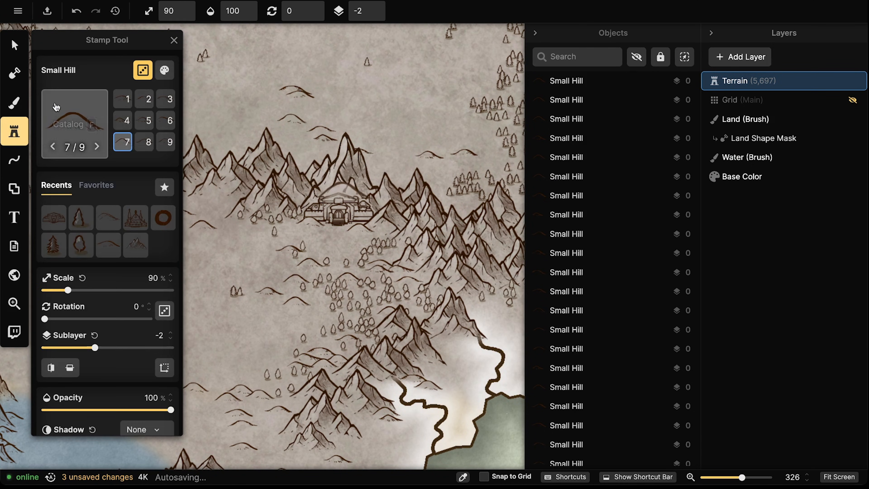
pyautogui.click(71, 116)
pyautogui.click(219, 54)
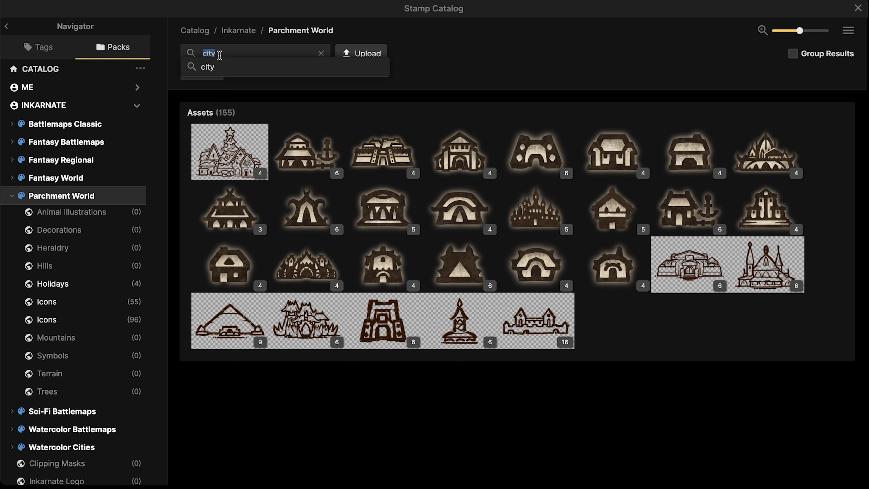
pyautogui.press('BackSpace')
pyautogui.write('crater')
pyautogui.press('Return')
# Pick the fourth crater variant and stamp it just below the dwarf keep
pyautogui.click(229, 151)
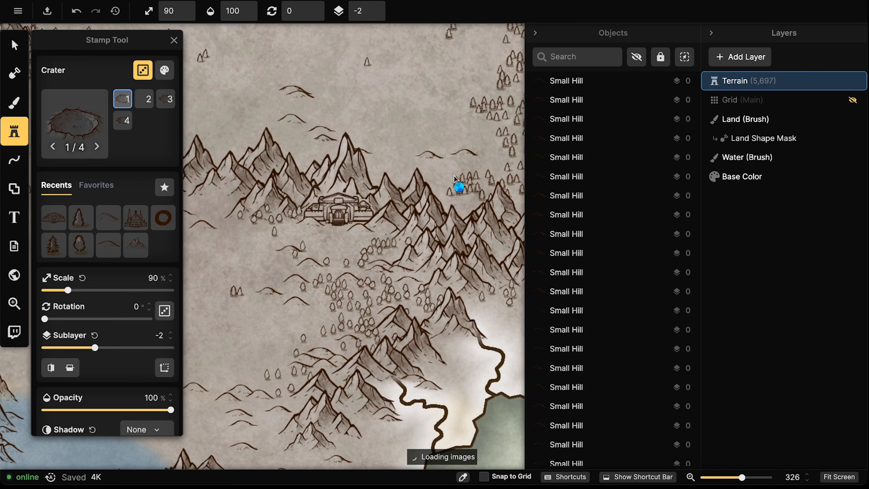
pyautogui.scroll(-5, 330, 244)
pyautogui.scroll(1, 336, 245)
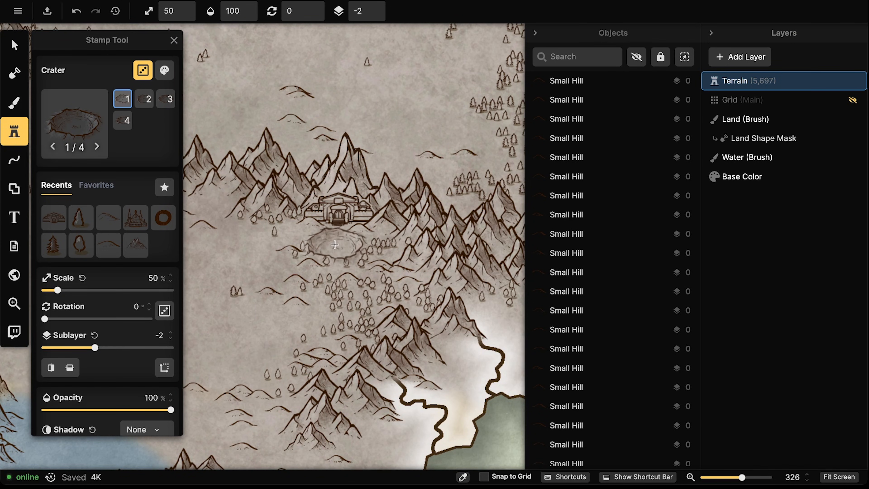
pyautogui.scroll(-1, 336, 245)
pyautogui.press('Left')
pyautogui.scroll(3, 335, 243)
pyautogui.scroll(1, 335, 241)
pyautogui.click(334, 240)
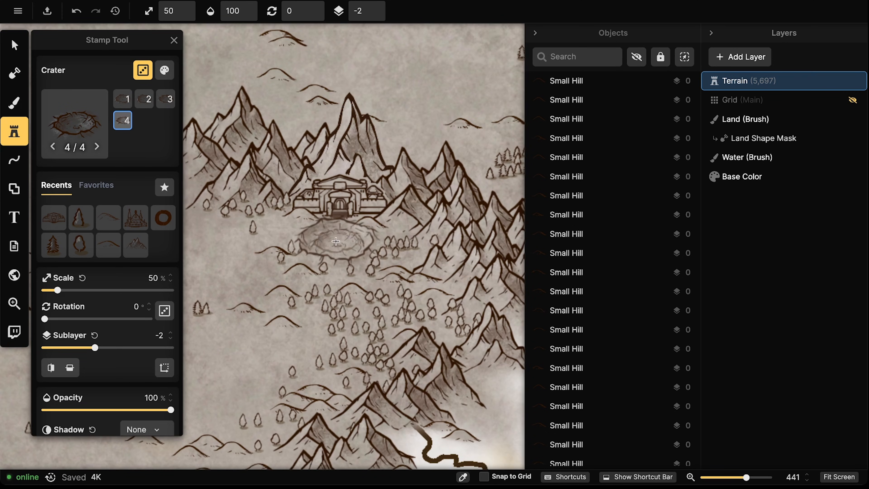
# Enlarge the crater to 54% and nudge it left under the keep
pyautogui.press('v')
pyautogui.click(364, 249)
pyautogui.scroll(2, 363, 249)
pyautogui.moveTo(374, 268); pyautogui.dragTo(381, 272)
pyautogui.moveTo(341, 248); pyautogui.dragTo(335, 251)
pyautogui.click(312, 189)
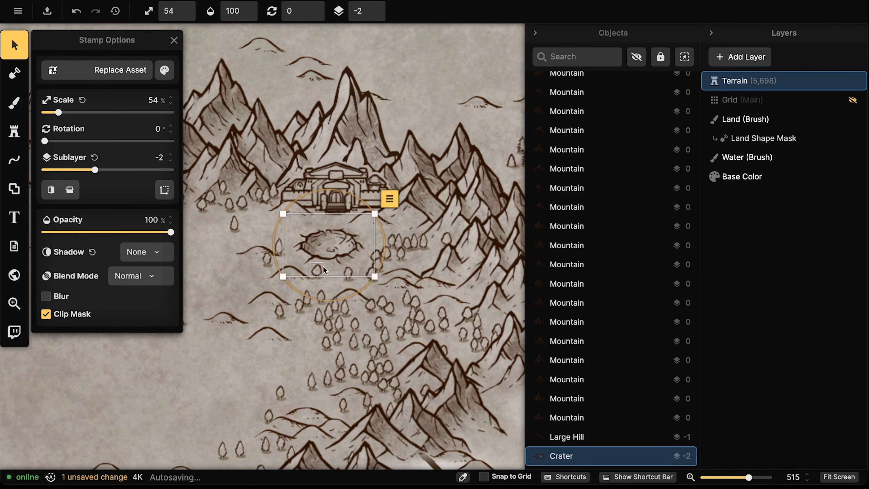
pyautogui.scroll(-5, 312, 189)
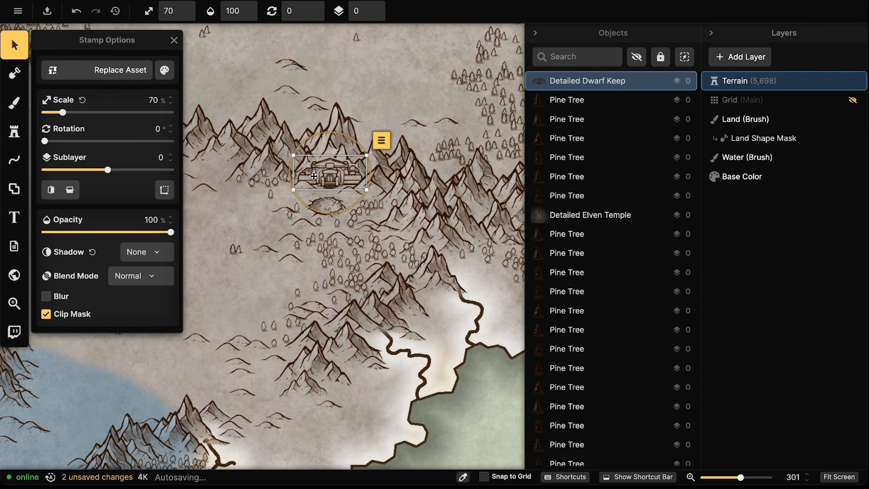
# Give the dwarf keep a white Custom Object Shadow at about 315% intensity
pyautogui.scroll(4, 315, 185)
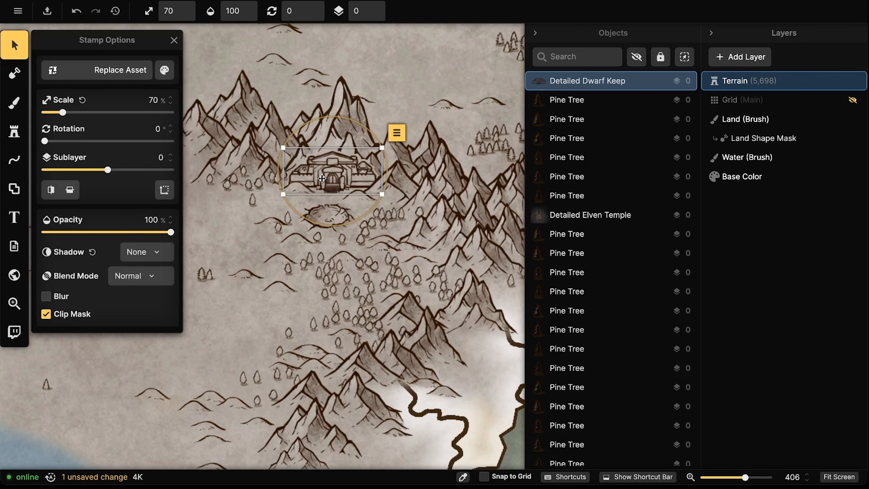
pyautogui.scroll(-2, 323, 205)
pyautogui.scroll(-2, 326, 209)
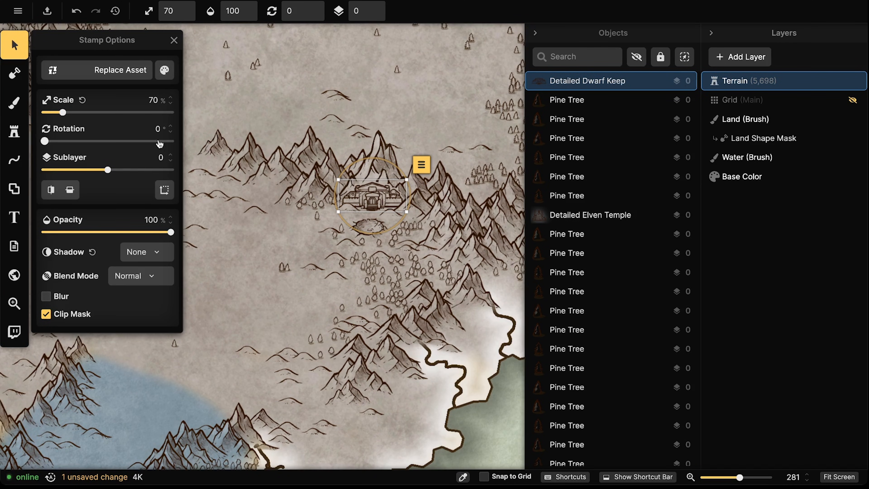
pyautogui.click(144, 252)
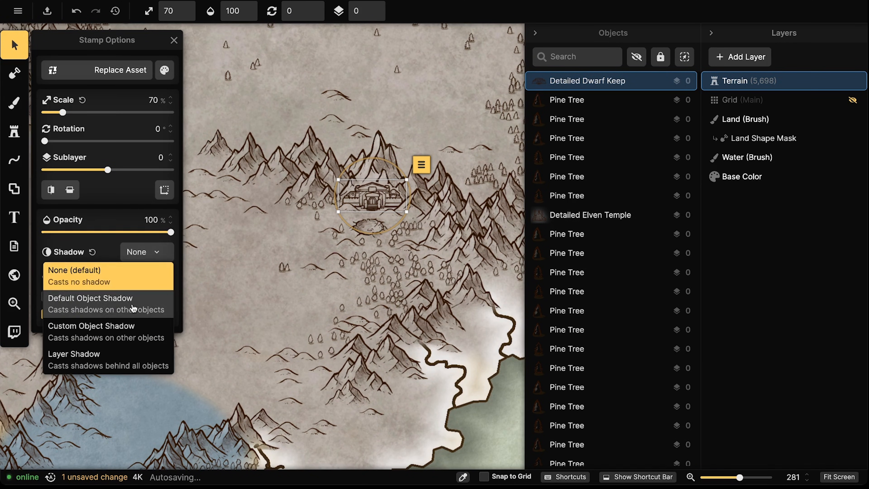
pyautogui.click(103, 297)
pyautogui.click(140, 252)
pyautogui.click(109, 324)
pyautogui.click(110, 253)
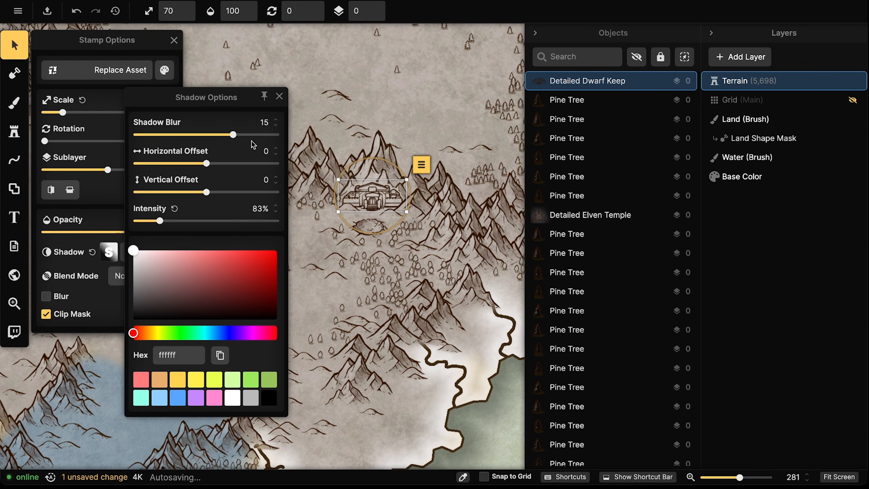
pyautogui.moveTo(219, 224); pyautogui.dragTo(223, 224)
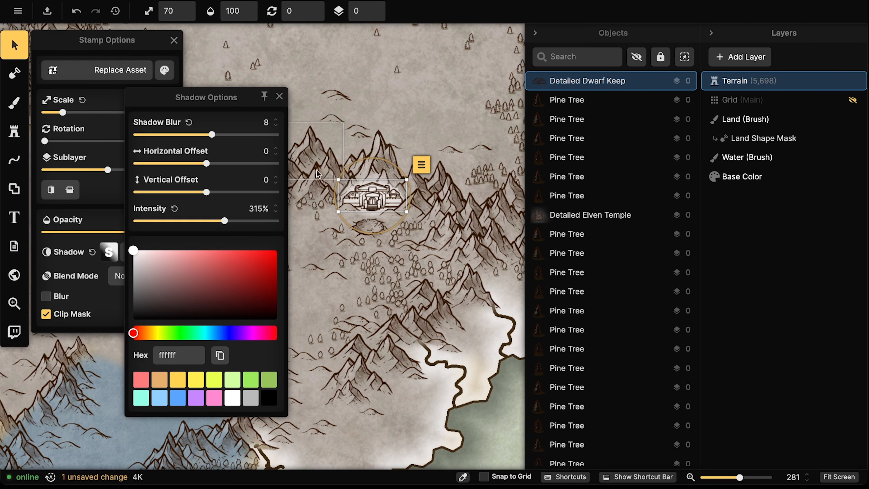
# Deselect the keep and pan out to view the whole map
pyautogui.scroll(-10, 300, 166)
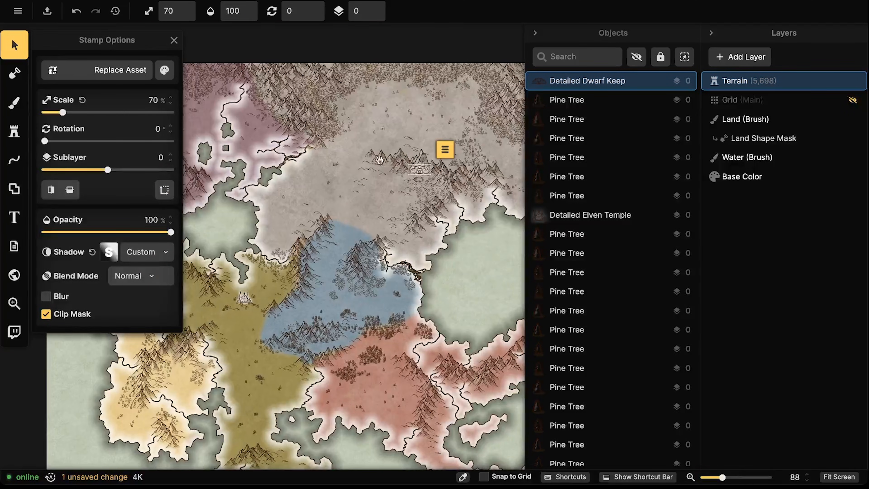
pyautogui.moveTo(254, 304); pyautogui.dragTo(315, 284)
pyautogui.scroll(2, 315, 283)
pyautogui.moveTo(427, 155); pyautogui.dragTo(384, 187)
pyautogui.click(449, 174)
pyautogui.scroll(-3, 301, 209)
pyautogui.moveTo(386, 293); pyautogui.dragTo(367, 273)
pyautogui.moveTo(250, 173); pyautogui.dragTo(297, 198)
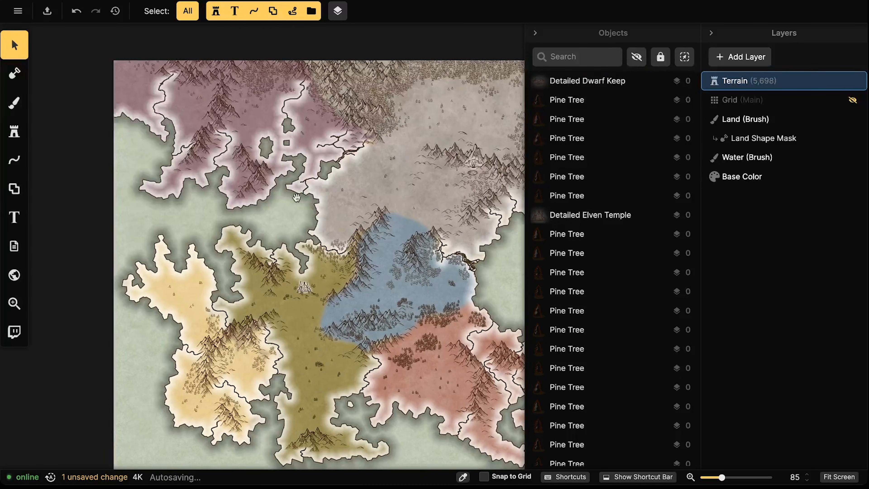
# Switch to the Stamp Tool and open the stamp catalog
pyautogui.click(7, 132)
pyautogui.click(8, 132)
pyautogui.click(9, 133)
pyautogui.click(64, 121)
pyautogui.click(236, 64)
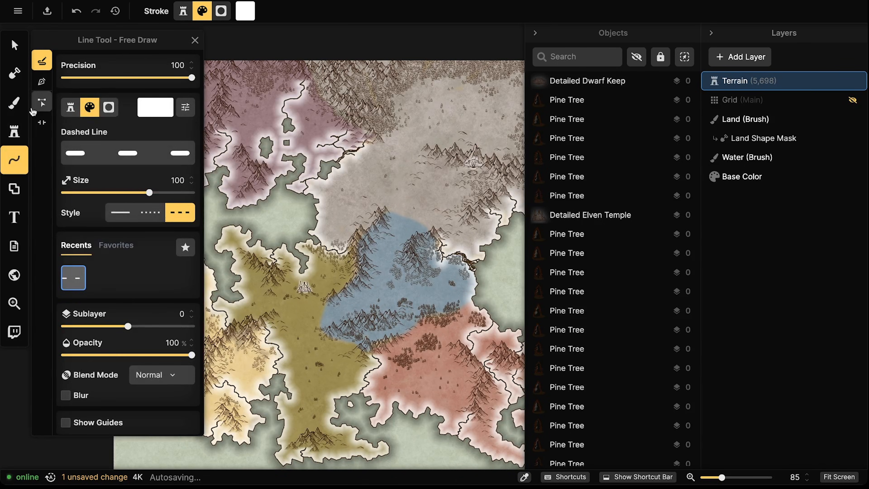
pyautogui.click(19, 128)
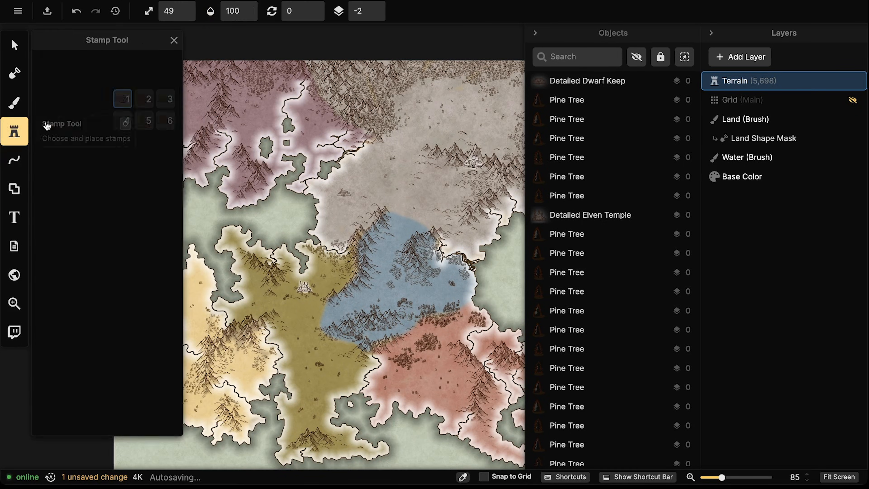
pyautogui.click(98, 116)
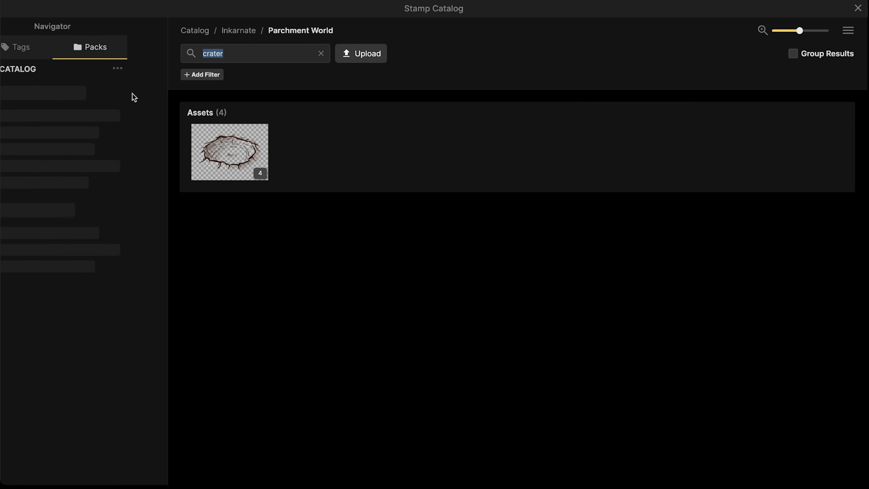
# Search 'castle', expand all assets, and select the Detailed Elven Castle stamp
pyautogui.click(253, 60)
pyautogui.press('BackSpace')
pyautogui.write('castle')
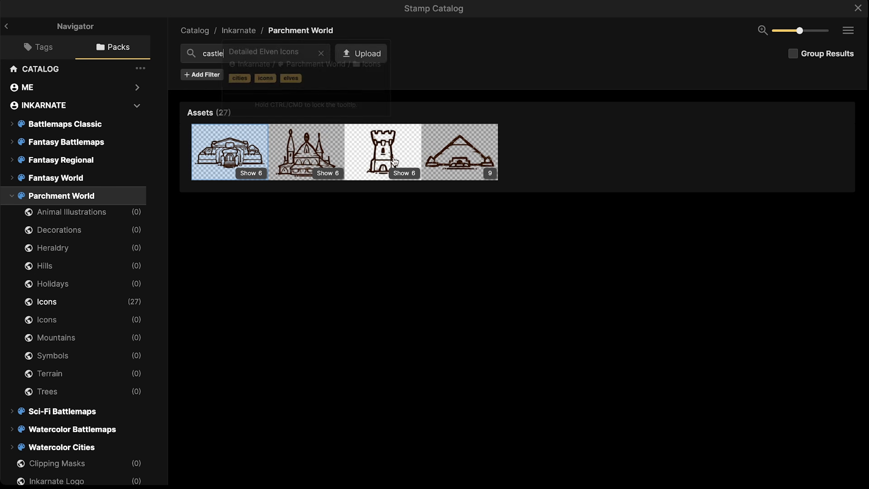
pyautogui.click(848, 30)
pyautogui.click(826, 55)
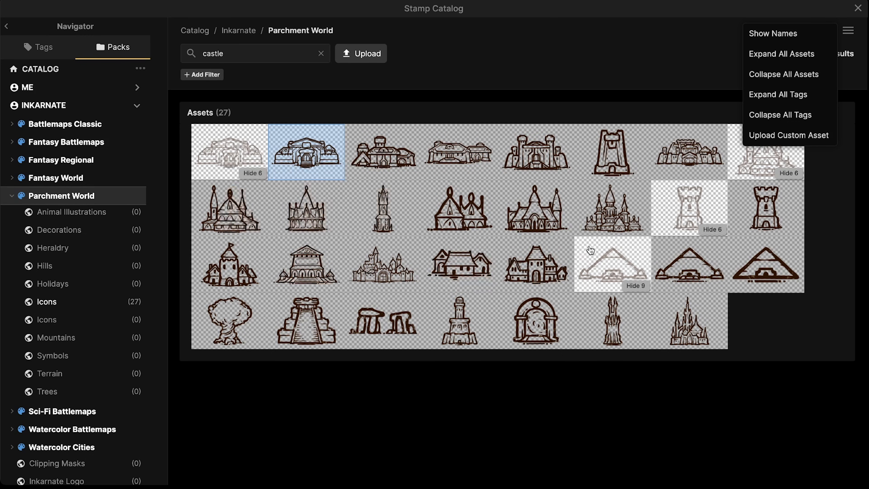
pyautogui.click(615, 223)
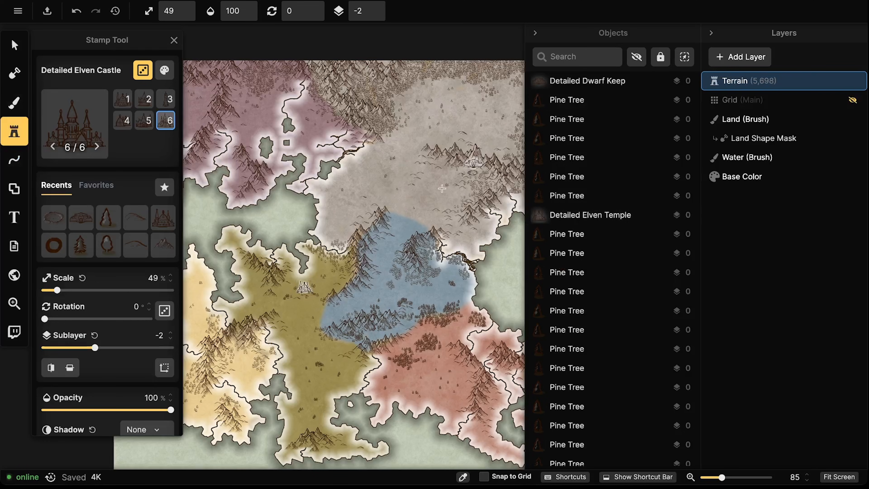
pyautogui.scroll(4, 347, 220)
pyautogui.scroll(3, 347, 220)
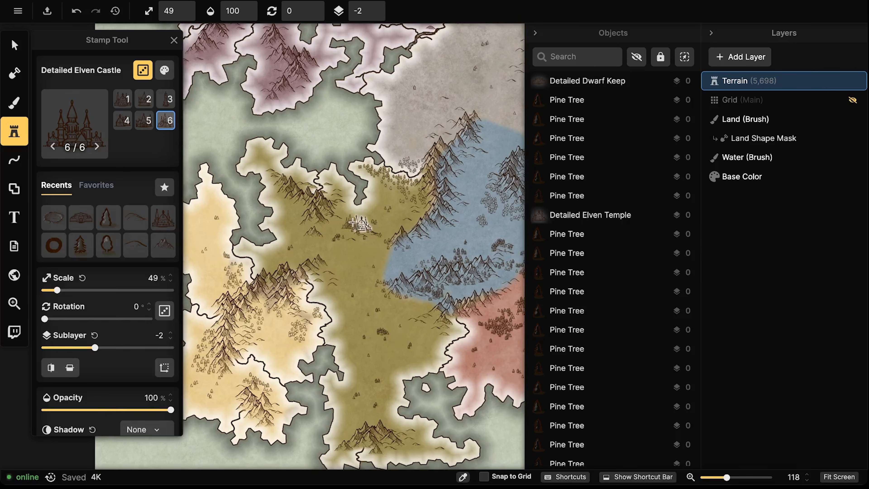
pyautogui.moveTo(362, 224); pyautogui.dragTo(268, 191)
pyautogui.scroll(4, 448, 168)
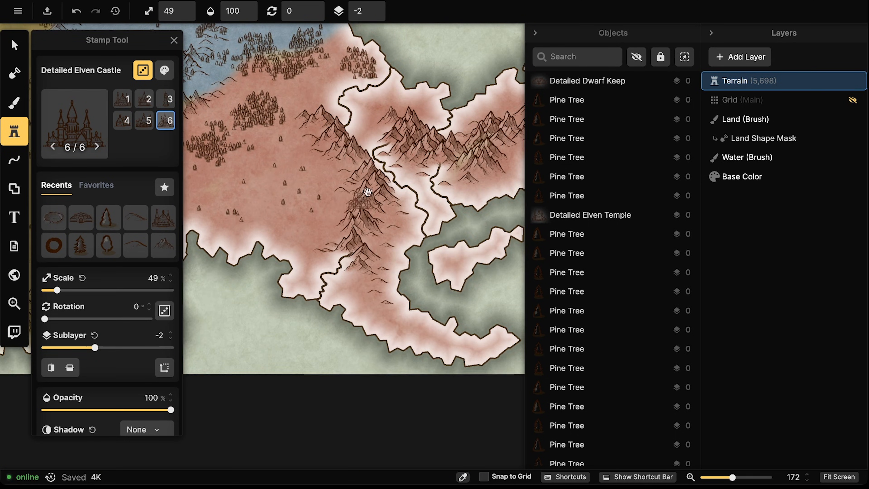
pyautogui.moveTo(371, 173); pyautogui.dragTo(286, 222)
pyautogui.moveTo(373, 263); pyautogui.dragTo(411, 195)
pyautogui.scroll(-2, 265, 227)
pyautogui.scroll(-2, 411, 195)
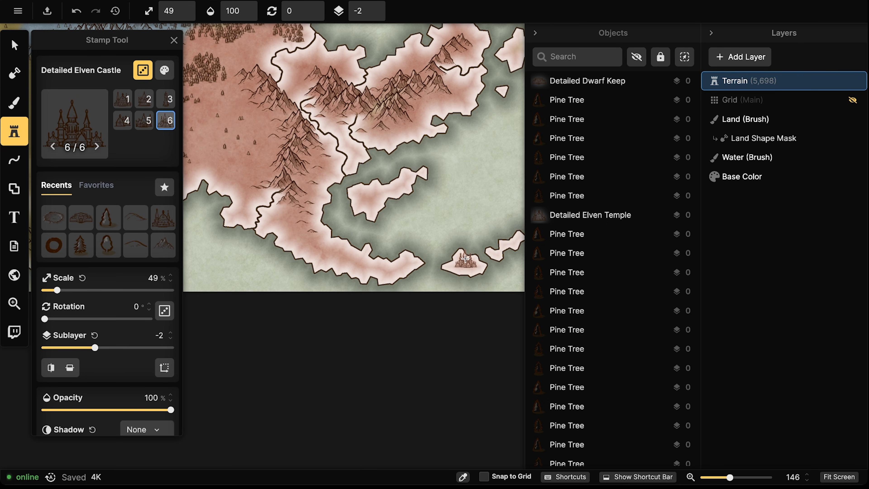
# Pan to the small island beside the red region and stamp the Detailed Elven Castle there
pyautogui.moveTo(345, 200); pyautogui.dragTo(367, 265)
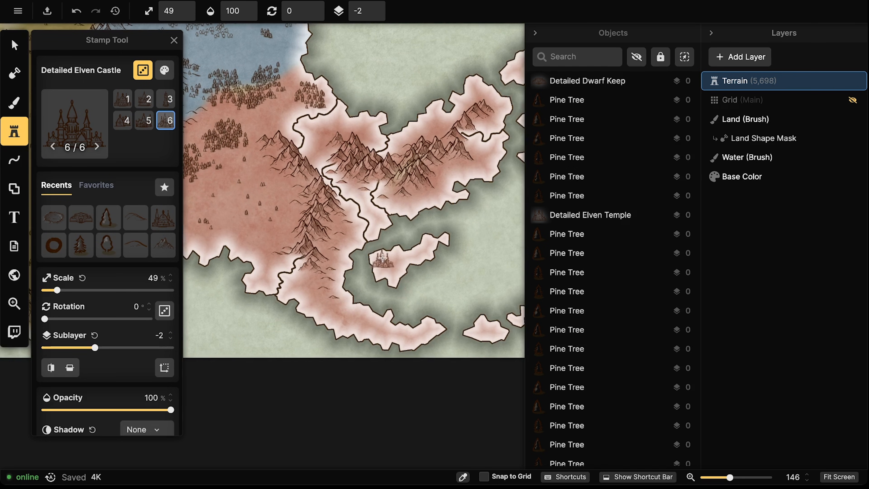
pyautogui.moveTo(304, 205); pyautogui.dragTo(229, 200)
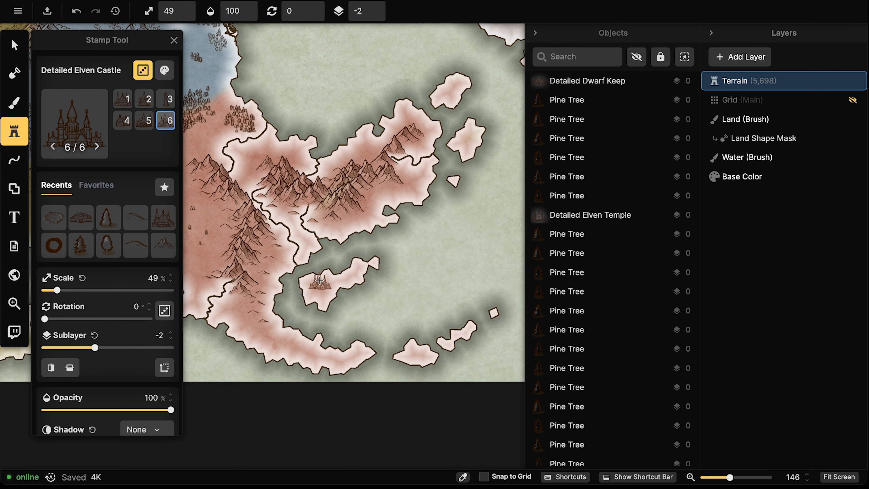
pyautogui.click(312, 278)
# Select the placed castle and nudge it into position on the island
pyautogui.click(21, 46)
pyautogui.scroll(5, 338, 301)
pyautogui.moveTo(319, 278); pyautogui.dragTo(319, 278)
pyautogui.moveTo(188, 270); pyautogui.dragTo(243, 255)
pyautogui.click(164, 71)
pyautogui.click(165, 70)
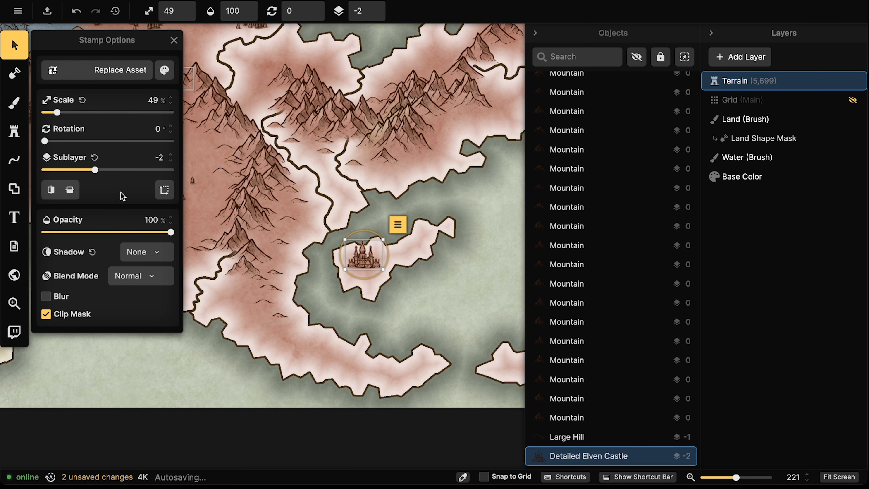
# Give the castle a custom white shadow at 495% intensity and 7.1 blur, then lift it slightly
pyautogui.click(140, 252)
pyautogui.click(115, 326)
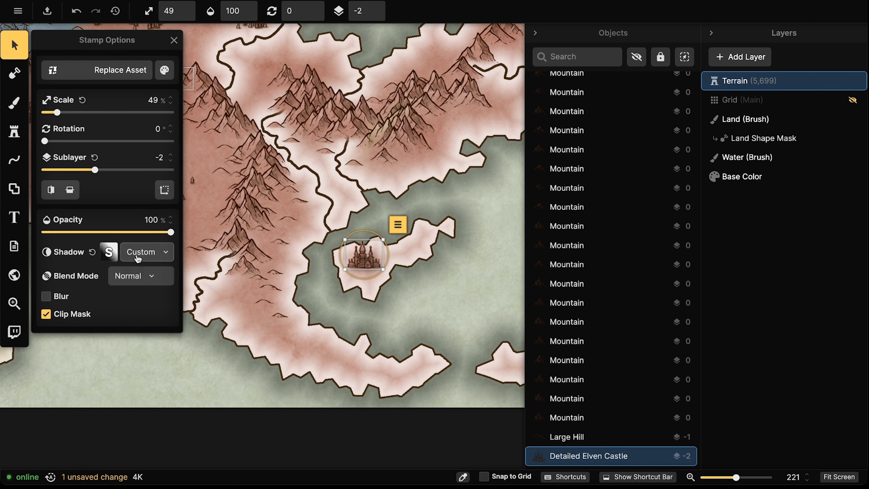
pyautogui.click(109, 253)
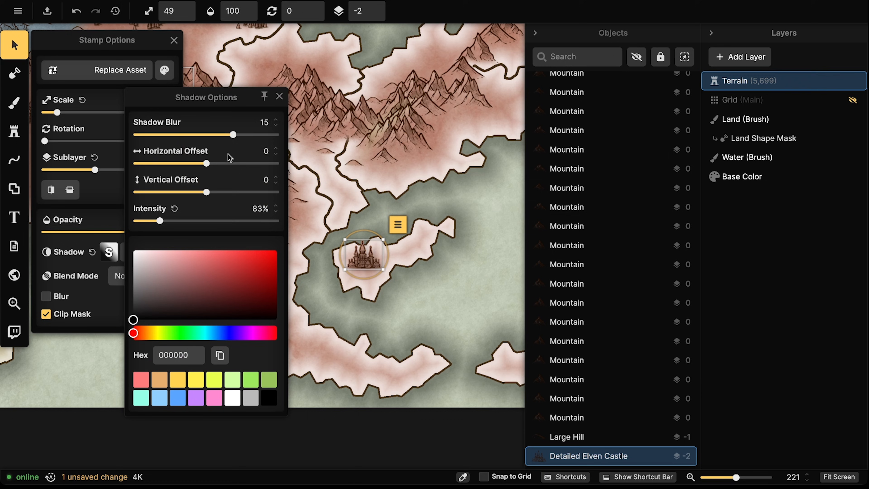
pyautogui.click(226, 403)
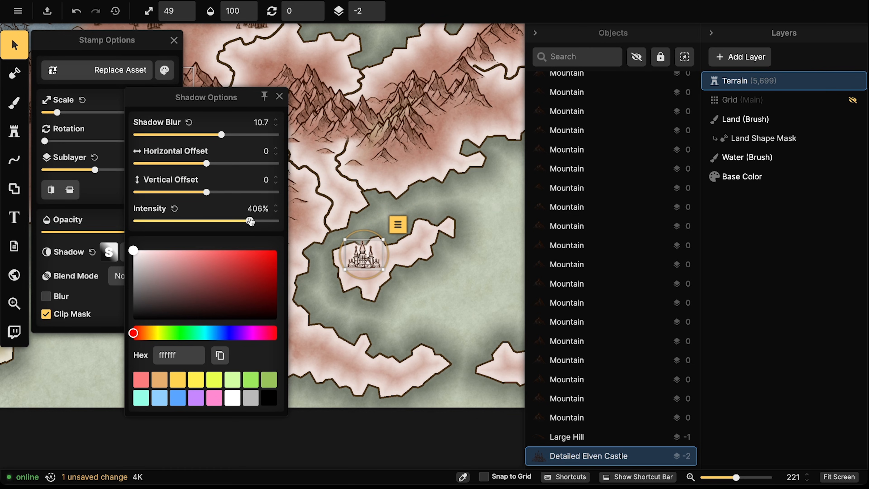
pyautogui.moveTo(251, 221); pyautogui.dragTo(252, 222)
pyautogui.scroll(10, 371, 261)
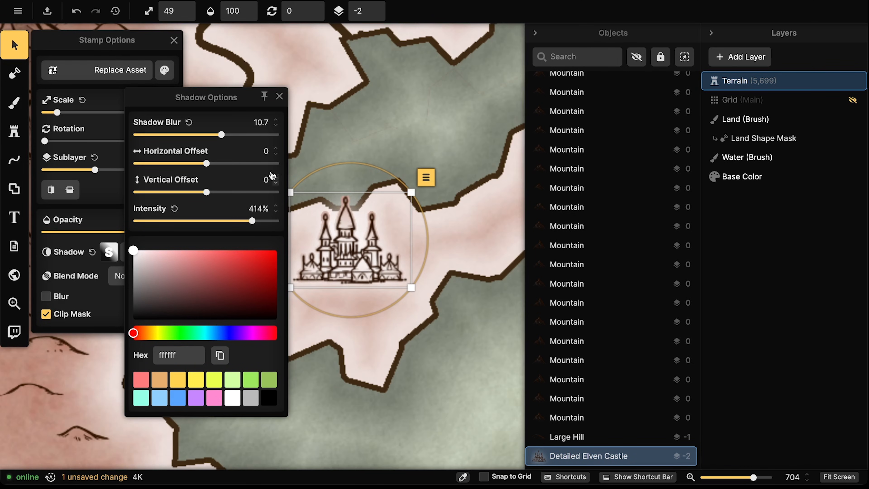
pyautogui.moveTo(225, 136); pyautogui.dragTo(218, 136)
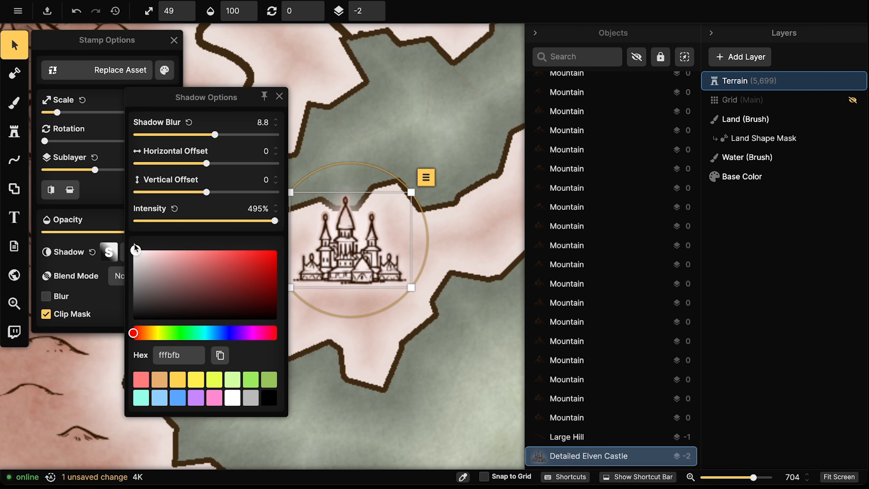
pyautogui.moveTo(215, 135); pyautogui.dragTo(209, 135)
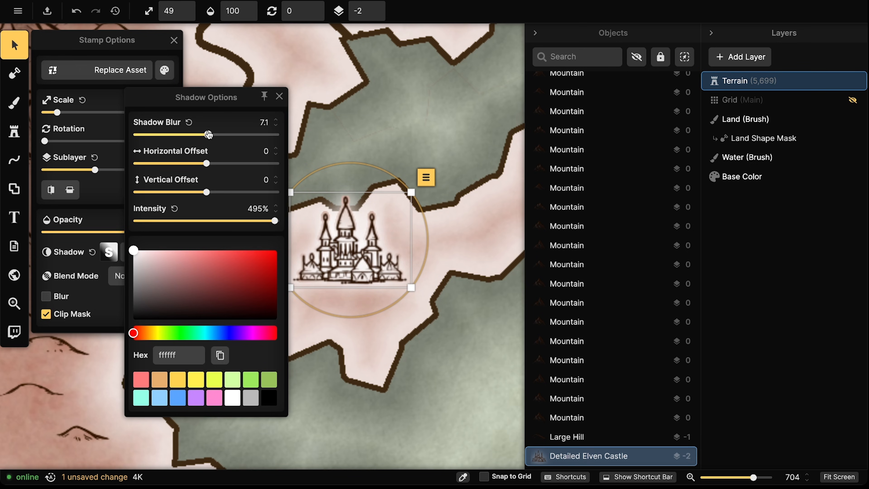
pyautogui.click(381, 256)
pyautogui.moveTo(382, 256); pyautogui.dragTo(379, 229)
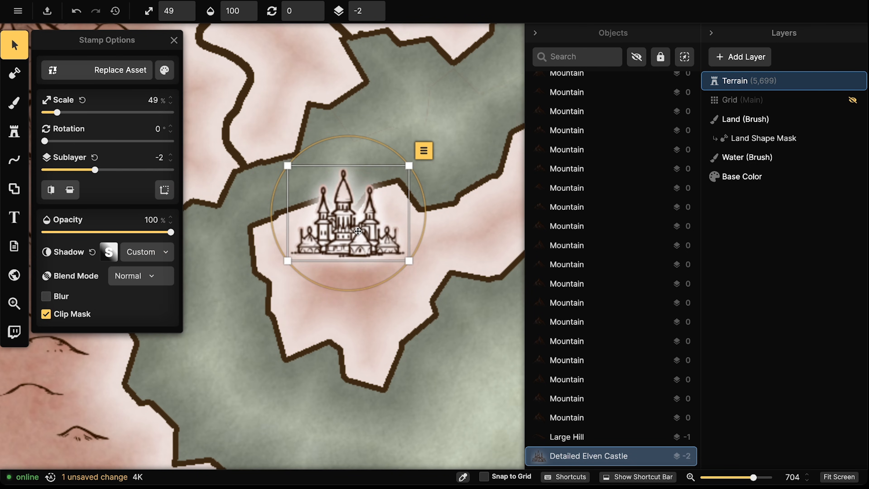
# Return to the Stamp tool and choose the Mountain stamp
pyautogui.click(14, 130)
pyautogui.click(78, 139)
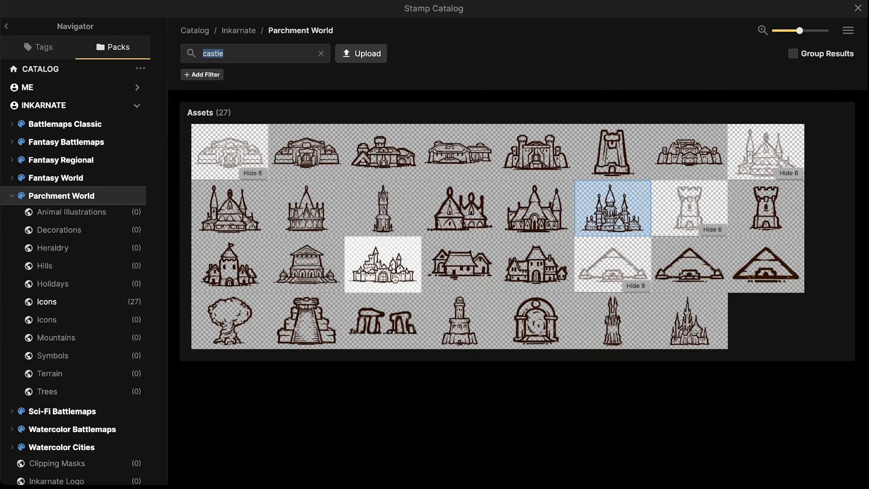
pyautogui.press('Escape')
pyautogui.click(16, 138)
pyautogui.click(17, 135)
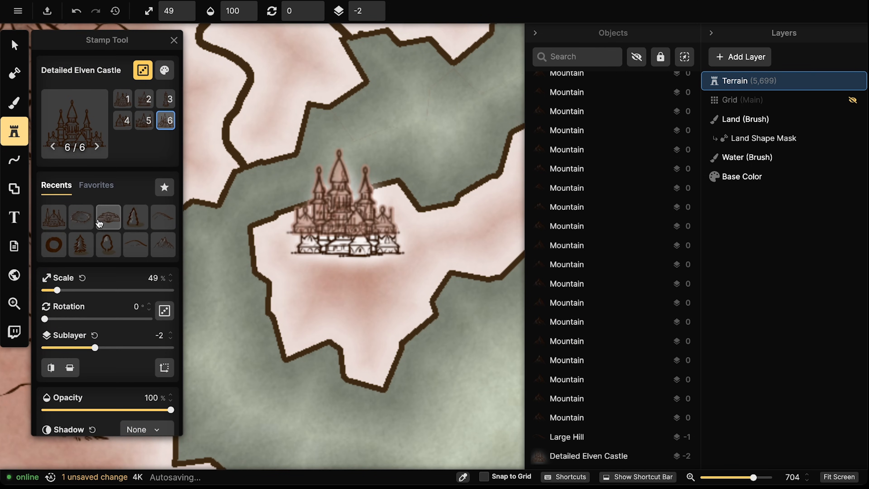
pyautogui.click(158, 244)
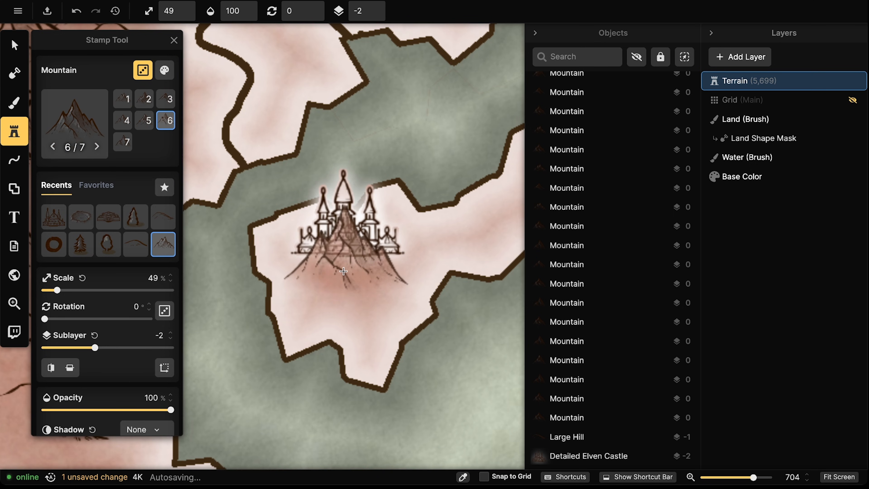
pyautogui.scroll(-6, 128, 281)
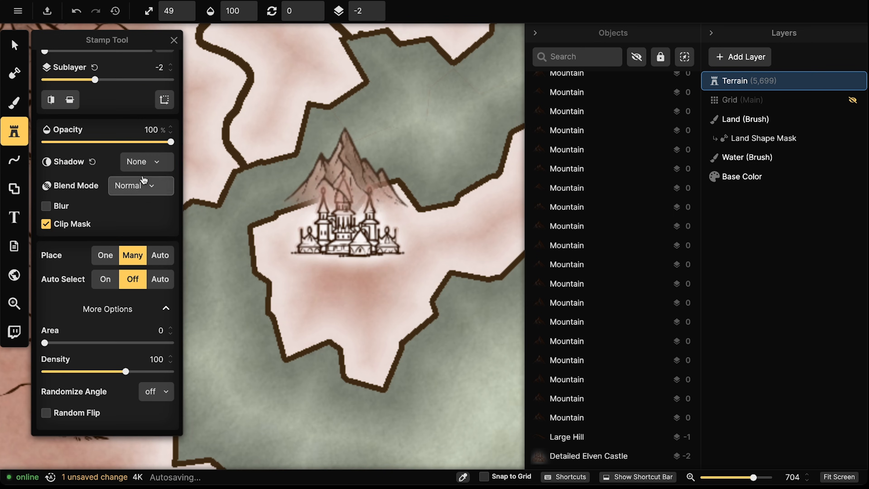
# Place a mountain below the castle, squash it to 63% height, and send it behind the castle
pyautogui.click(342, 270)
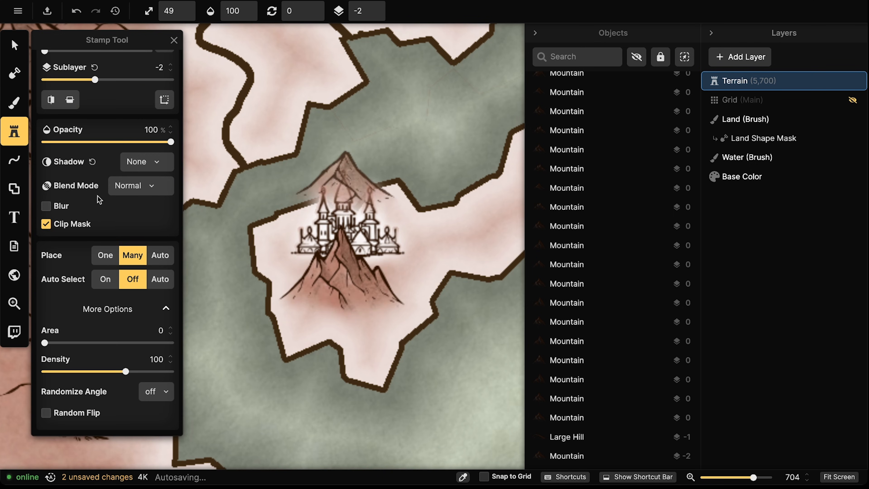
pyautogui.click(16, 45)
pyautogui.click(170, 185)
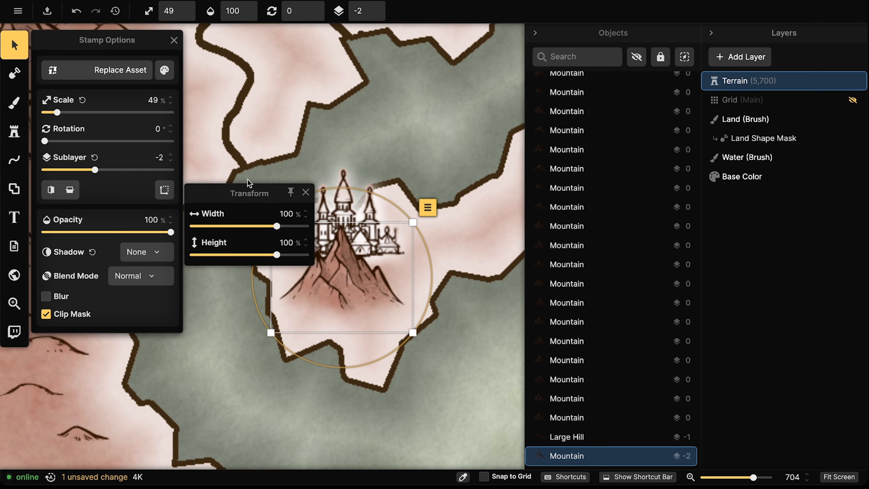
pyautogui.moveTo(276, 256); pyautogui.dragTo(268, 255)
pyautogui.moveTo(355, 304); pyautogui.dragTo(363, 246)
pyautogui.click(380, 13)
pyautogui.press('Escape')
# Select the castle together with the flattened mountain and shift both up-right
pyautogui.click(357, 235)
pyautogui.scroll(-5, 356, 234)
pyautogui.press('Escape')
pyautogui.click(349, 249)
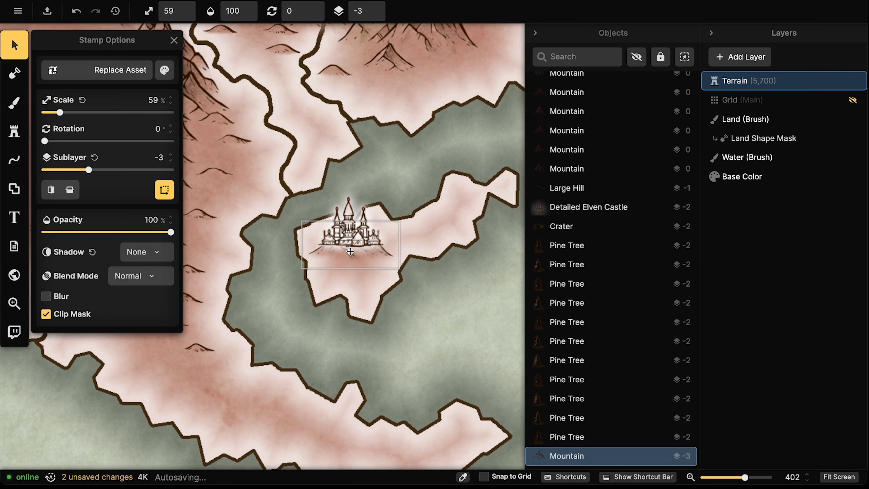
pyautogui.click(348, 229)
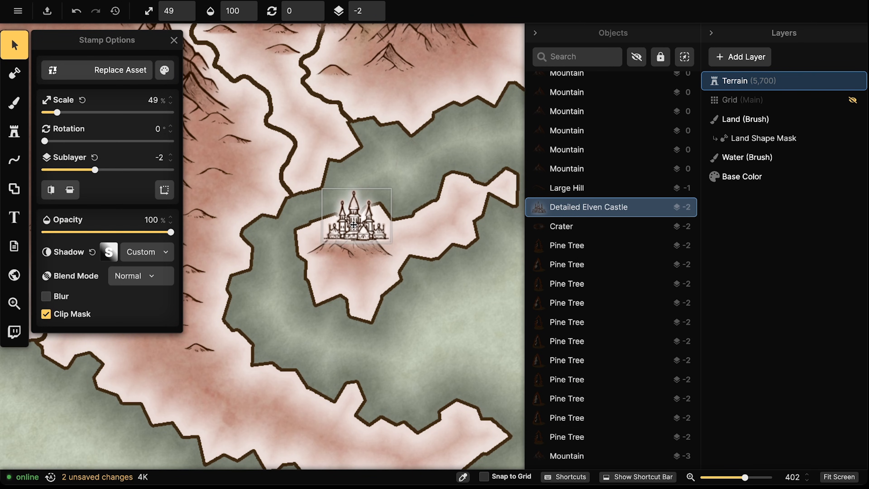
pyautogui.keyDown('shift'); pyautogui.click(351, 256); pyautogui.keyUp('shift')
pyautogui.moveTo(354, 255); pyautogui.dragTo(358, 248)
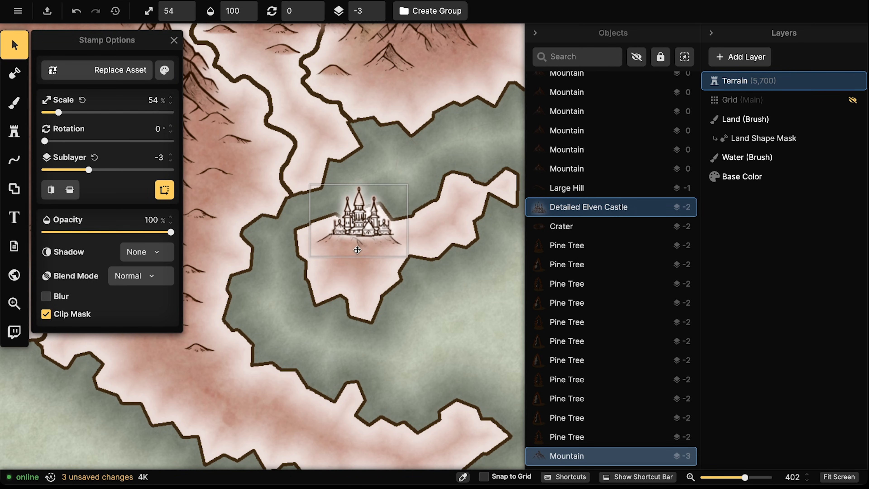
# Stamp three small mountains below the castle and one to its right
pyautogui.click(13, 133)
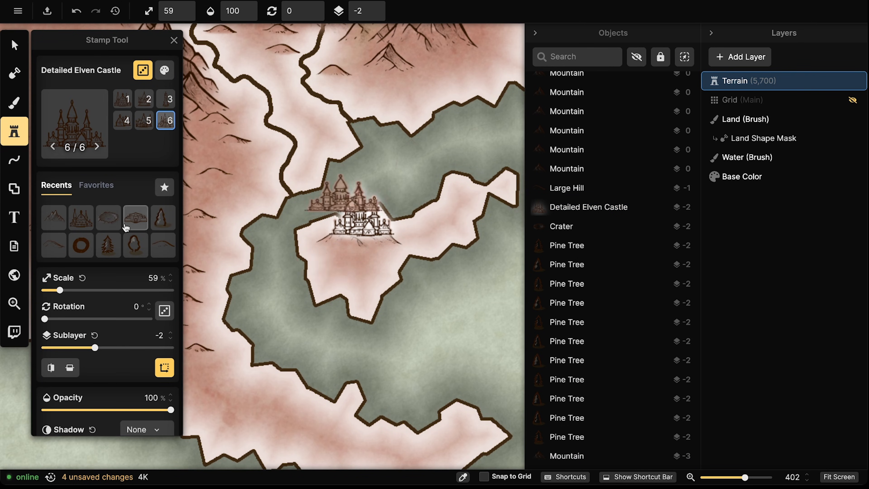
pyautogui.click(54, 218)
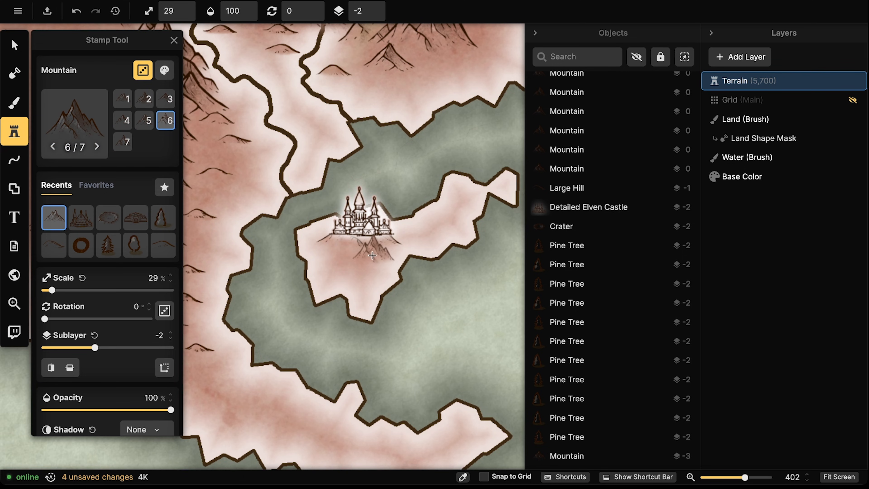
pyautogui.click(377, 250)
pyautogui.click(335, 261)
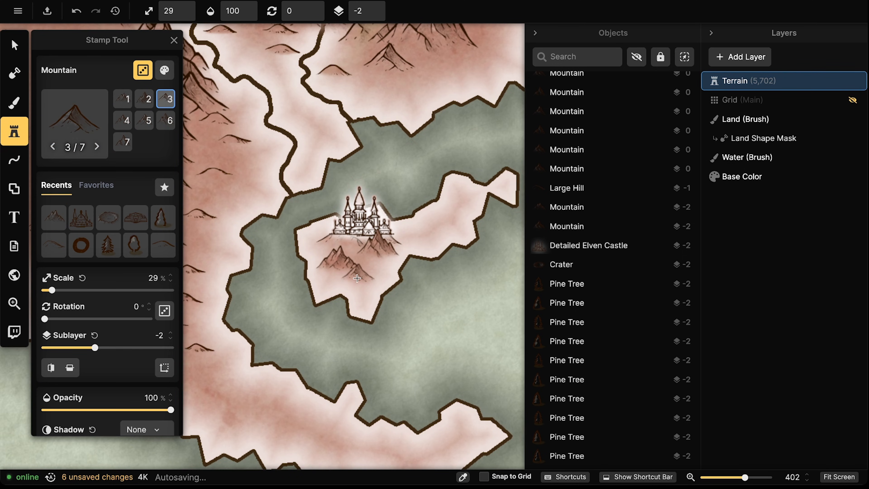
pyautogui.click(357, 276)
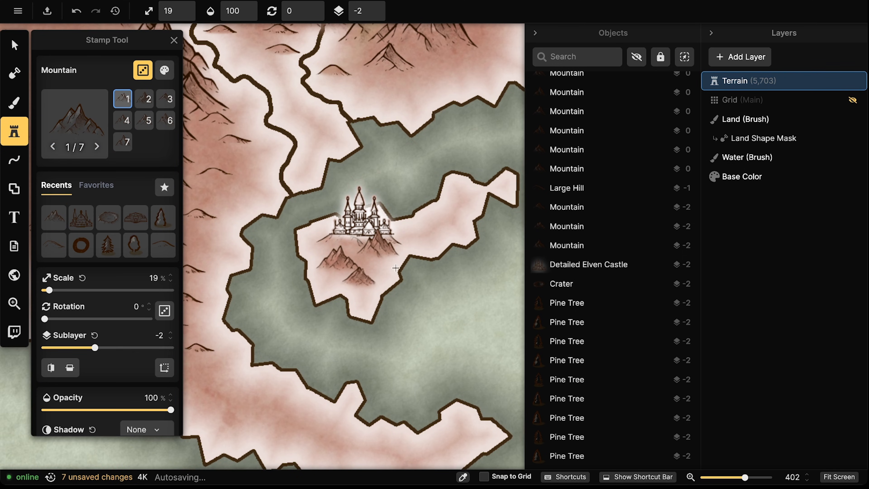
pyautogui.click(410, 227)
pyautogui.scroll(-8, 320, 234)
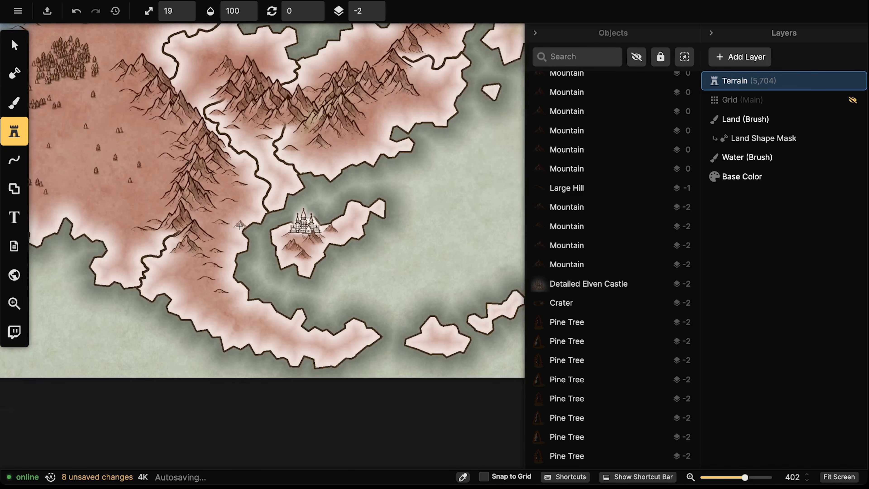
pyautogui.scroll(-3, 415, 247)
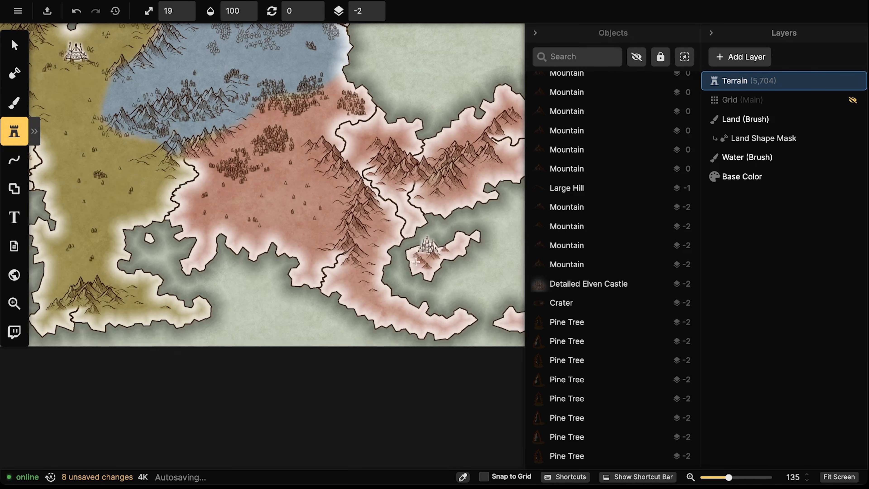
pyautogui.moveTo(216, 216); pyautogui.dragTo(177, 215)
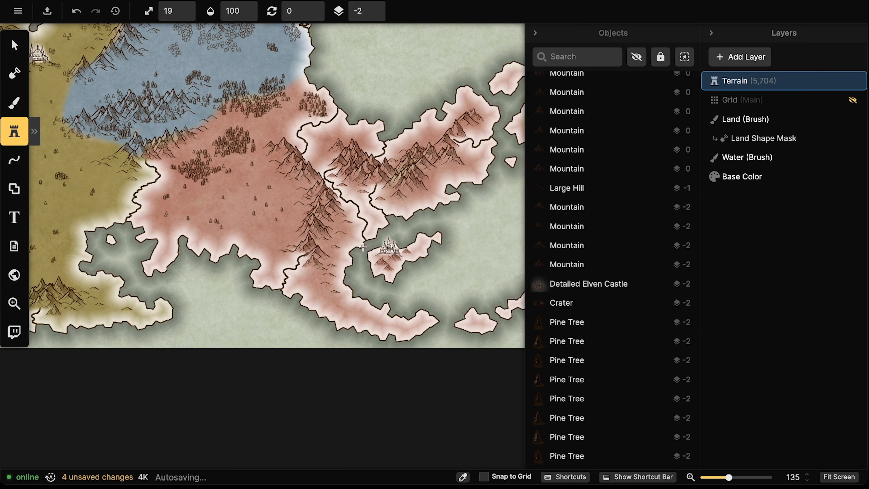
pyautogui.scroll(-4, 330, 213)
pyautogui.moveTo(38, 229); pyautogui.dragTo(199, 261)
pyautogui.moveTo(272, 223); pyautogui.dragTo(181, 233)
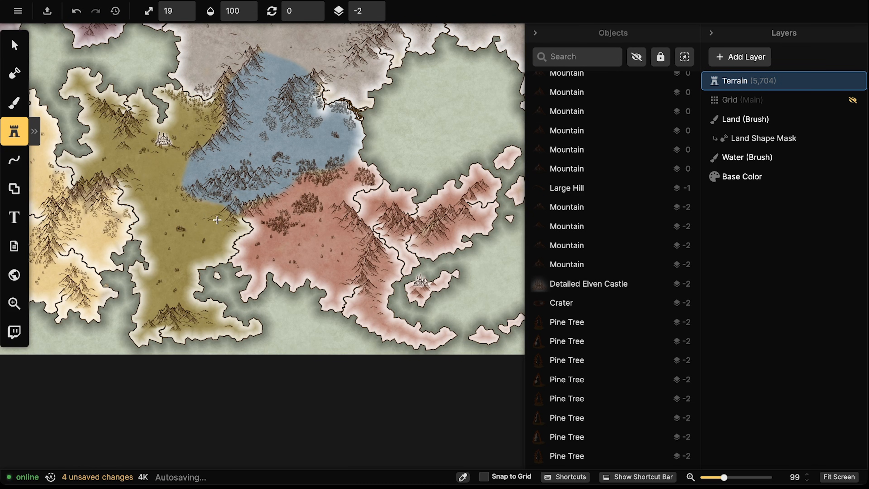
pyautogui.scroll(8, 269, 194)
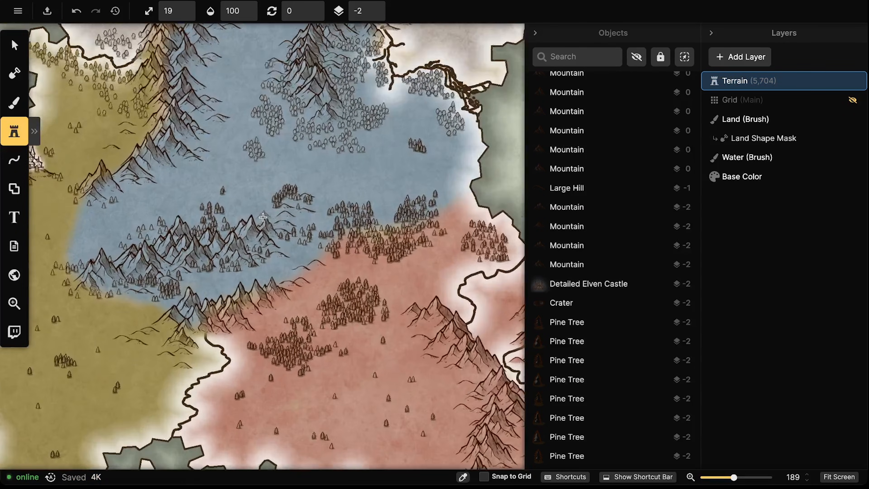
pyautogui.scroll(4, 263, 217)
pyautogui.moveTo(262, 210); pyautogui.dragTo(248, 267)
pyautogui.moveTo(307, 219); pyautogui.dragTo(272, 207)
pyautogui.scroll(-2, 256, 213)
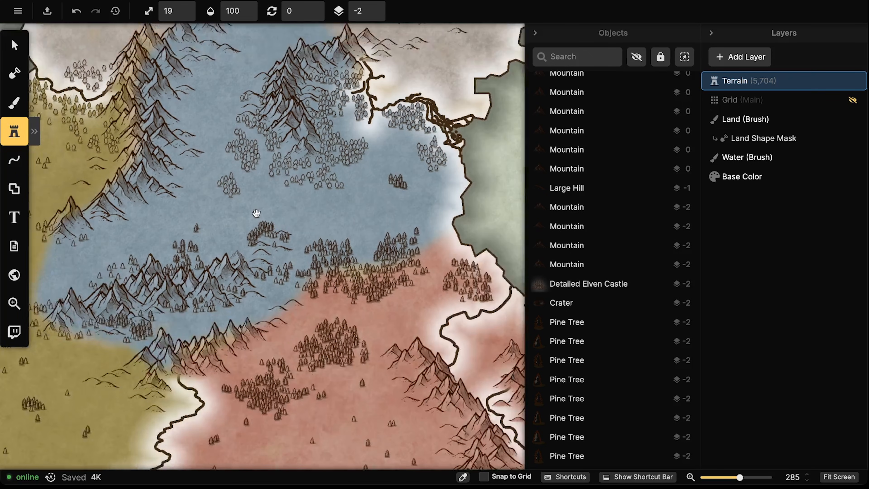
pyautogui.moveTo(360, 98); pyautogui.dragTo(394, 98)
pyautogui.moveTo(96, 170); pyautogui.dragTo(140, 151)
pyautogui.click(14, 132)
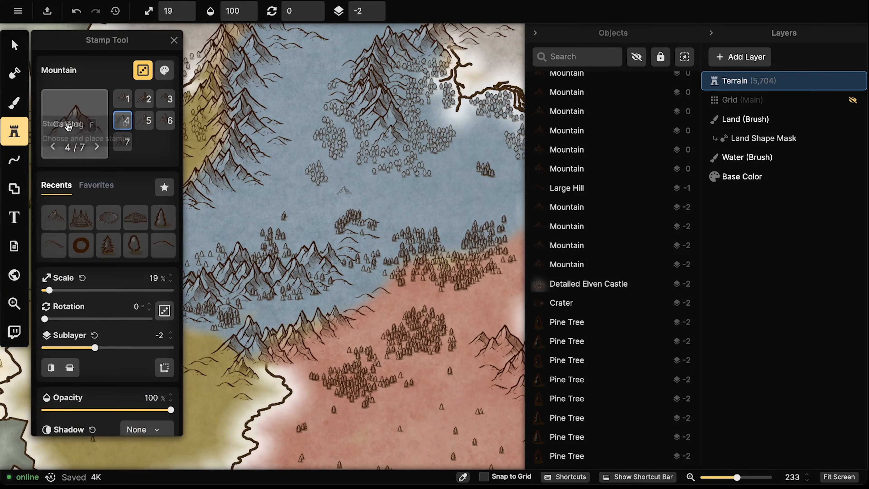
# Clear the 'castle' search, pick the Parchment World Castle icon, and enlarge it to 49%
pyautogui.click(80, 109)
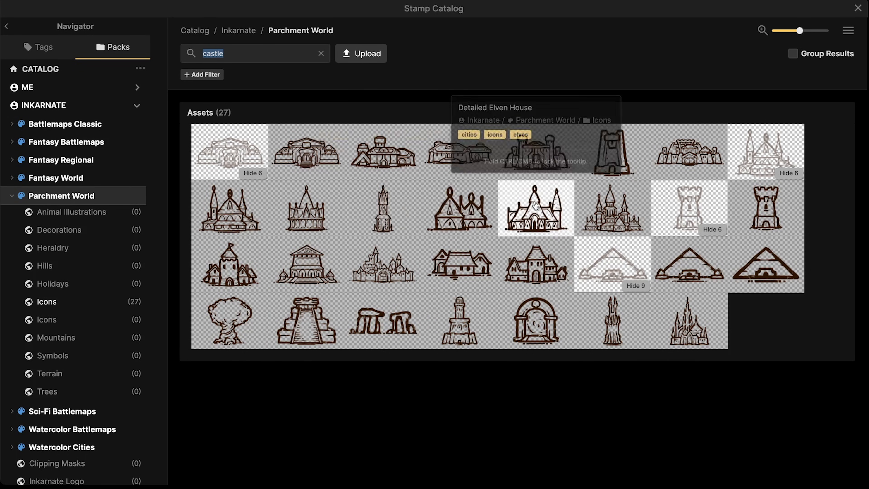
pyautogui.click(321, 55)
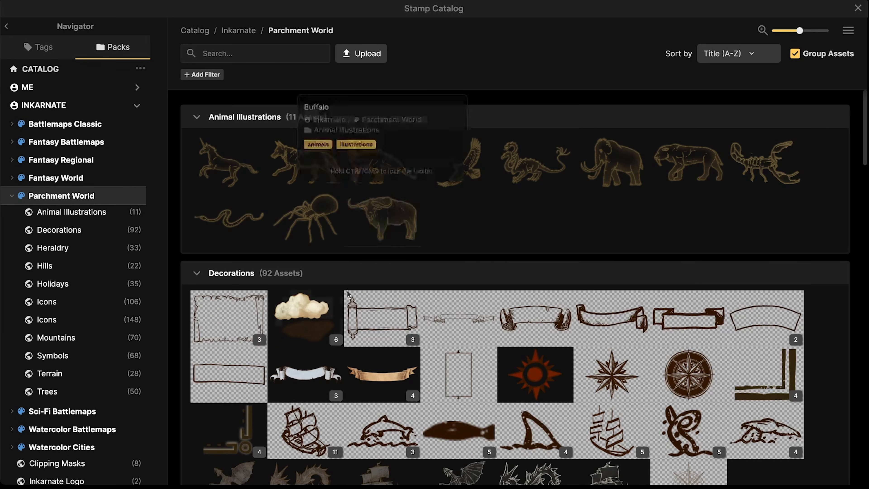
pyautogui.scroll(-20, 343, 310)
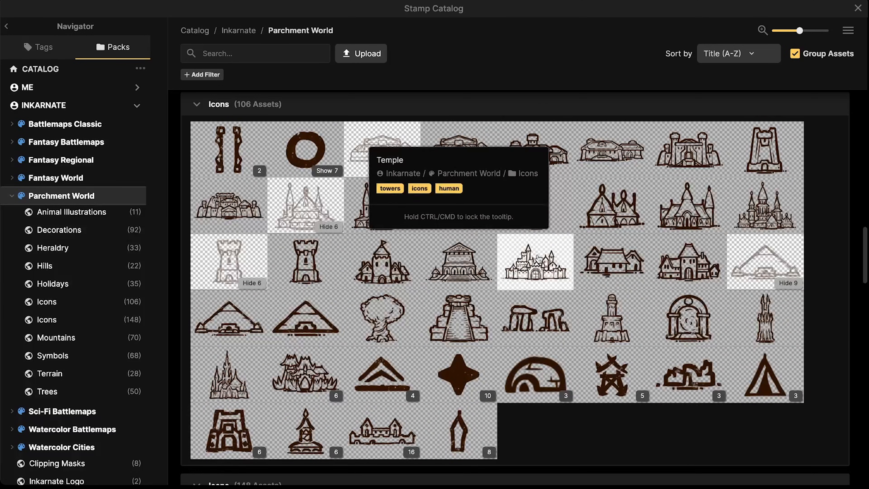
pyautogui.click(552, 262)
pyautogui.scroll(6, 408, 210)
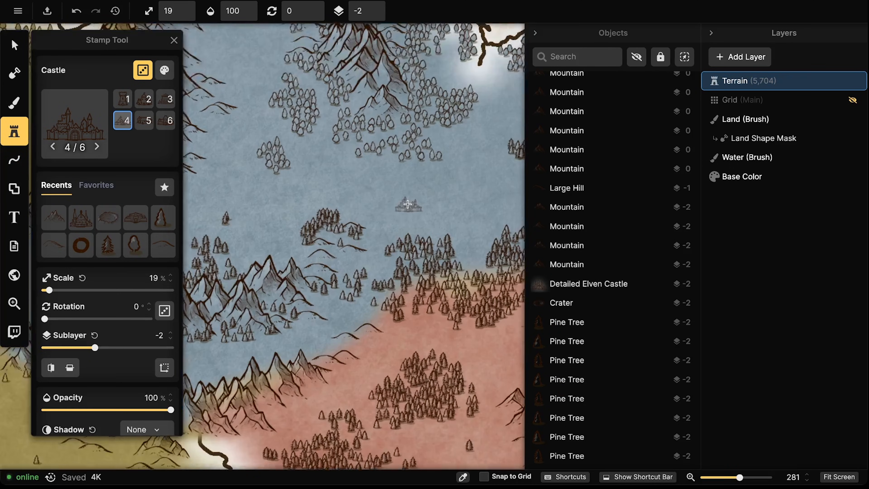
pyautogui.scroll(-5, 266, 144)
pyautogui.press(']')
pyautogui.press(']')
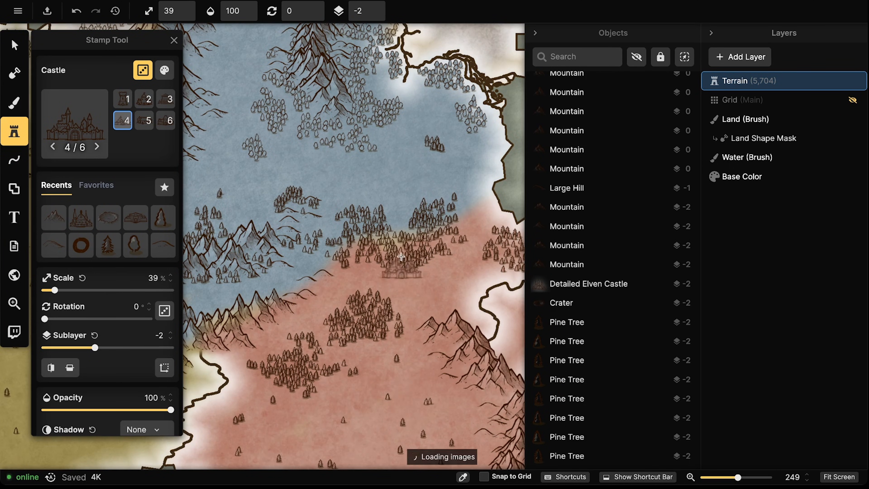
# Pan the map over to the blue and red regions to find a castle spot
pyautogui.moveTo(421, 157); pyautogui.dragTo(284, 260)
pyautogui.moveTo(309, 225); pyautogui.dragTo(437, 295)
pyautogui.moveTo(209, 192); pyautogui.dragTo(510, 276)
pyautogui.moveTo(320, 319); pyautogui.dragTo(398, 204)
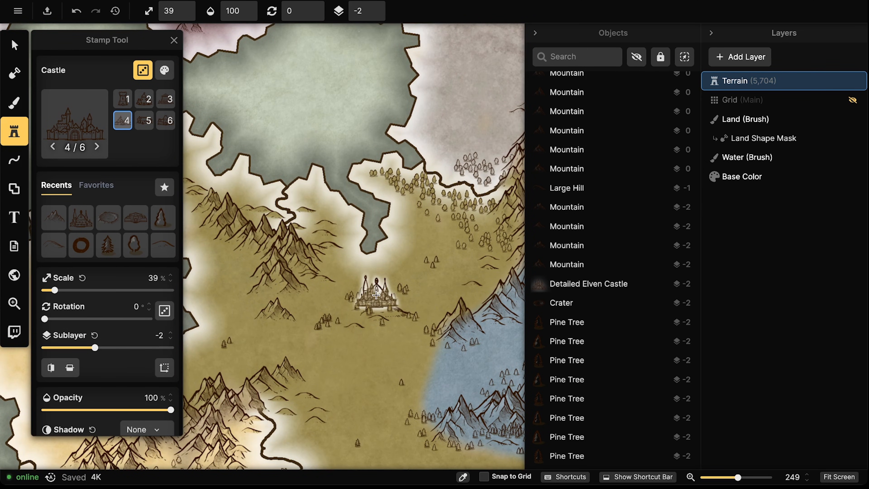
pyautogui.scroll(-4, 375, 293)
pyautogui.moveTo(349, 334); pyautogui.dragTo(191, 103)
pyautogui.moveTo(325, 151); pyautogui.dragTo(381, 271)
pyautogui.scroll(2, 379, 177)
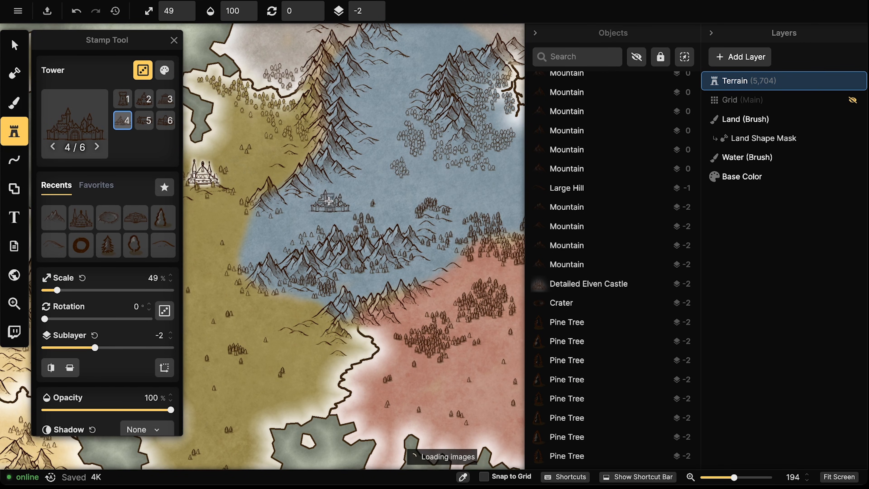
# Stamp the Castle in the blue mountain region and select it
pyautogui.click(328, 201)
pyautogui.scroll(2, 227, 178)
pyautogui.click(12, 44)
pyautogui.click(349, 207)
pyautogui.scroll(5, 407, 205)
# Move pine trees up beside the castle gate and delete a large tree nearby
pyautogui.click(315, 240)
pyautogui.moveTo(315, 241); pyautogui.dragTo(314, 239)
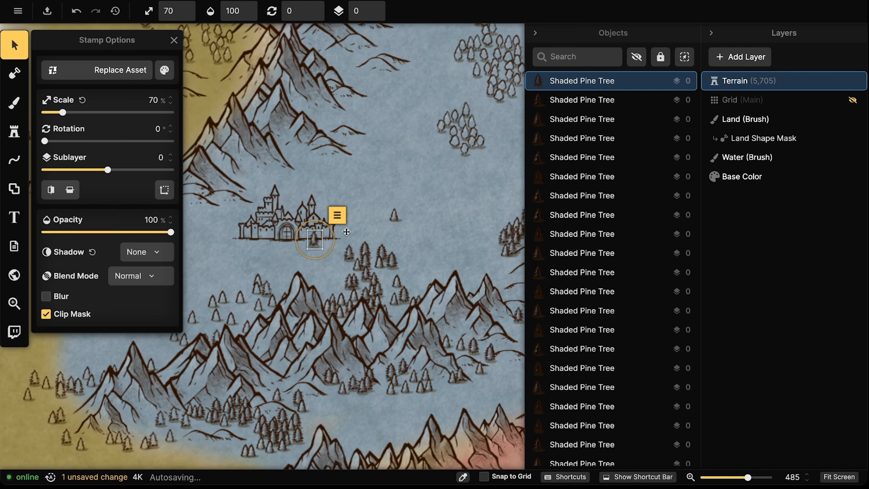
pyautogui.moveTo(394, 216); pyautogui.dragTo(266, 238)
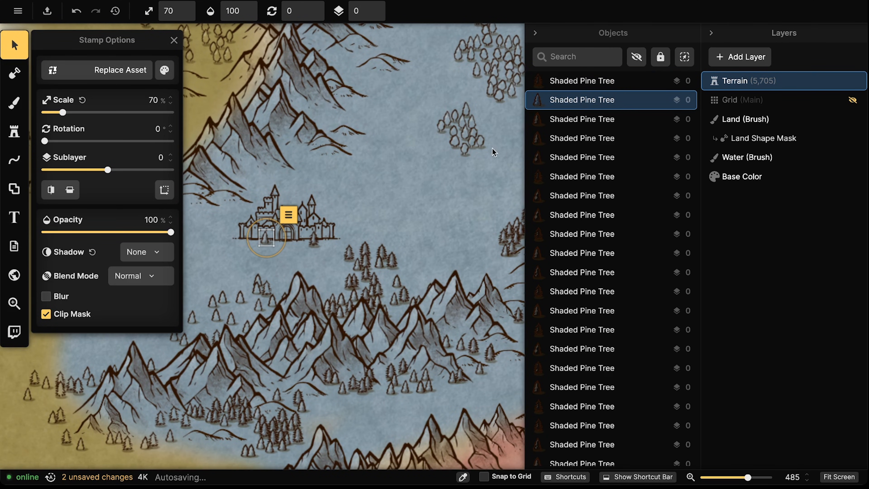
pyautogui.click(466, 150)
pyautogui.moveTo(419, 169); pyautogui.dragTo(324, 187)
pyautogui.click(466, 148)
pyautogui.press('Delete')
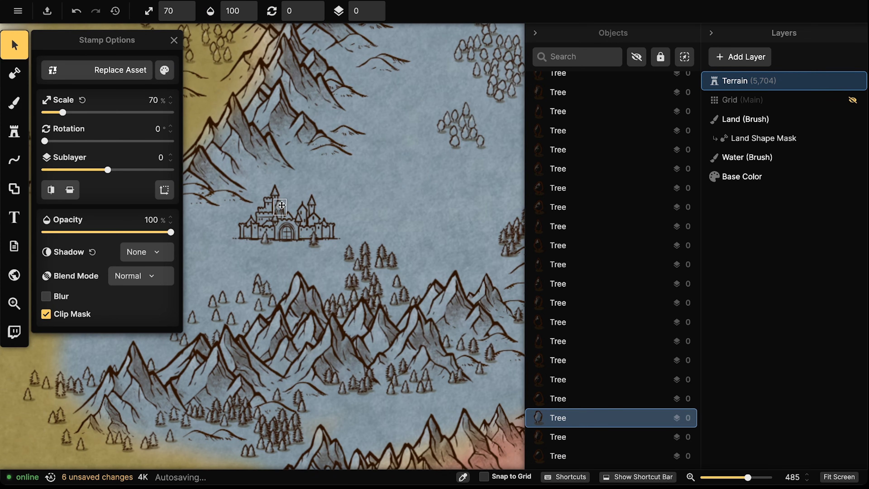
# Lower a pine tree to sublayer -4 and paste copies around the castle walls
pyautogui.moveTo(281, 205); pyautogui.dragTo(281, 205)
pyautogui.click(374, 15)
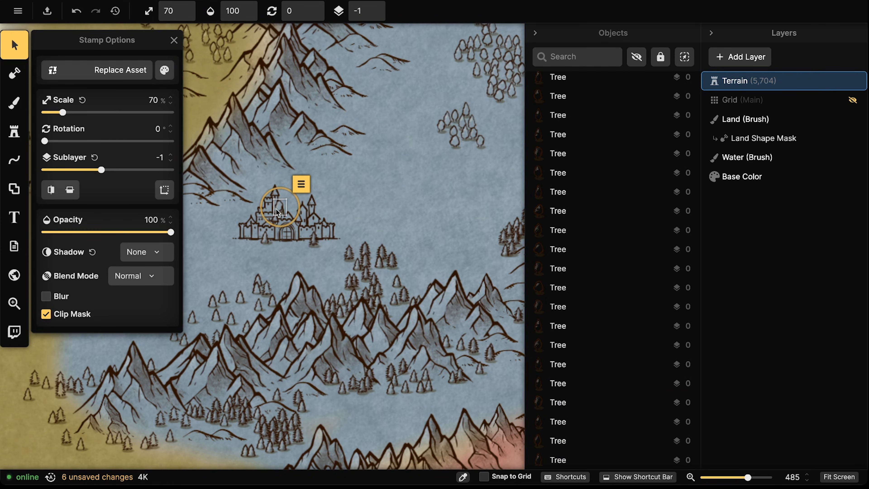
pyautogui.click(378, 15)
pyautogui.click(377, 15)
pyautogui.click(378, 15)
pyautogui.press('super+c')
pyautogui.press('super+v')
pyautogui.click(241, 223)
pyautogui.press('super+v')
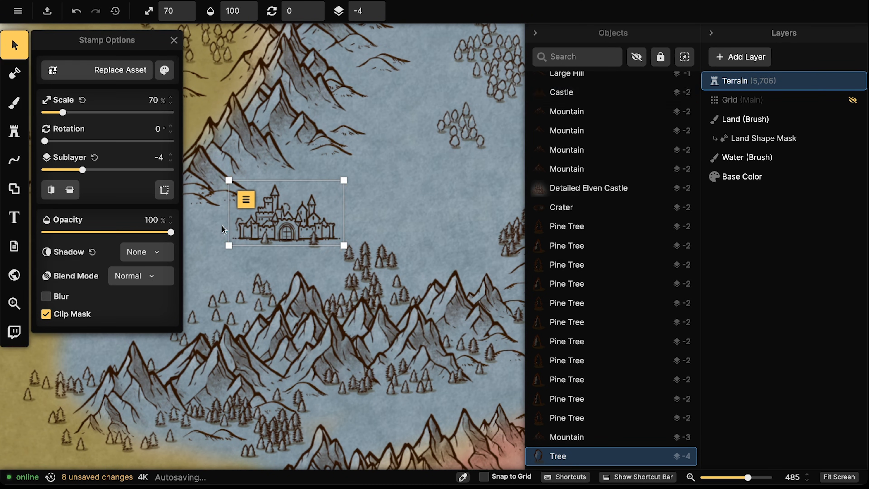
pyautogui.press('super+v')
pyautogui.press('super+v')
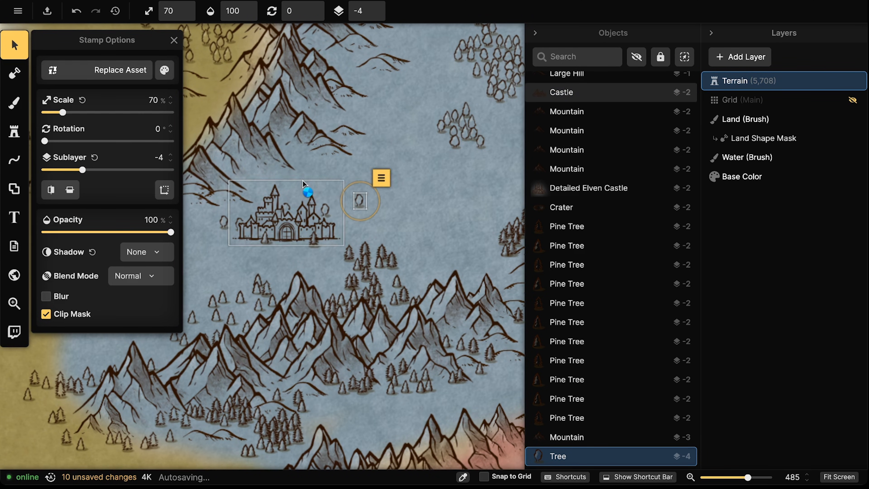
pyautogui.press('super+v')
# Arrange the pine trees below and left of the castle, then pan out
pyautogui.click(270, 249)
pyautogui.moveTo(274, 246); pyautogui.dragTo(321, 256)
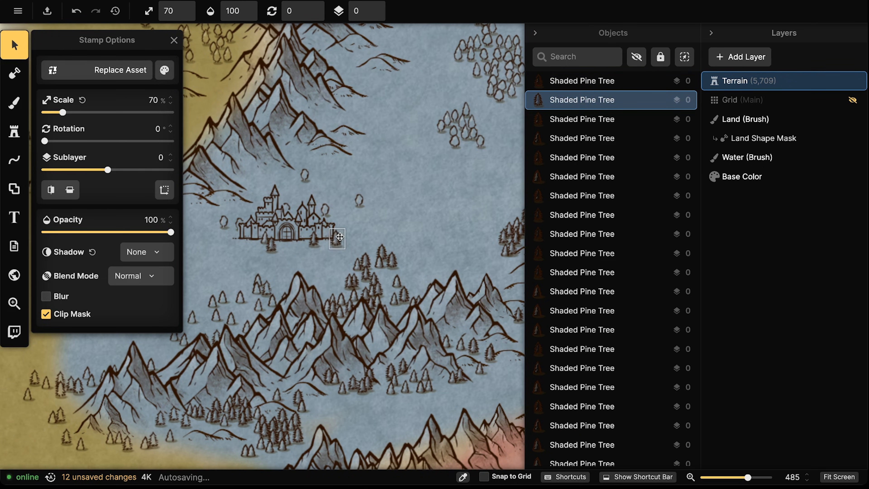
pyautogui.moveTo(383, 253); pyautogui.dragTo(329, 253)
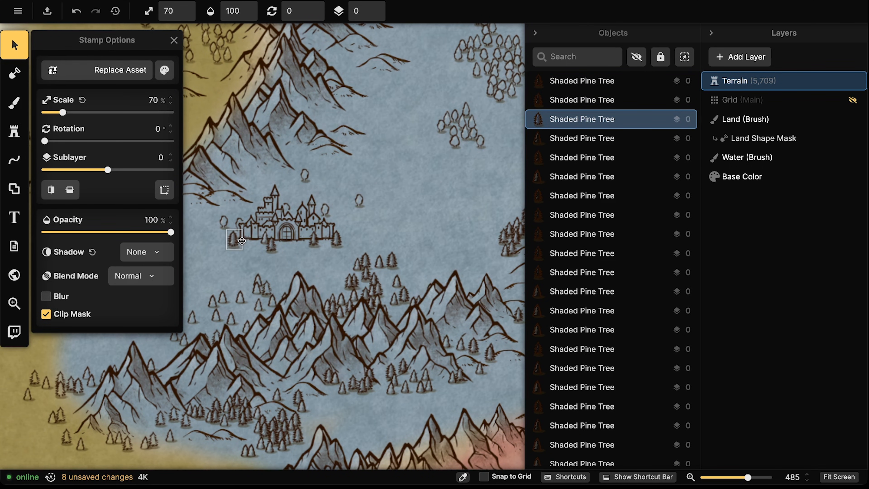
pyautogui.click(242, 241)
pyautogui.click(280, 230)
pyautogui.scroll(-5, 280, 230)
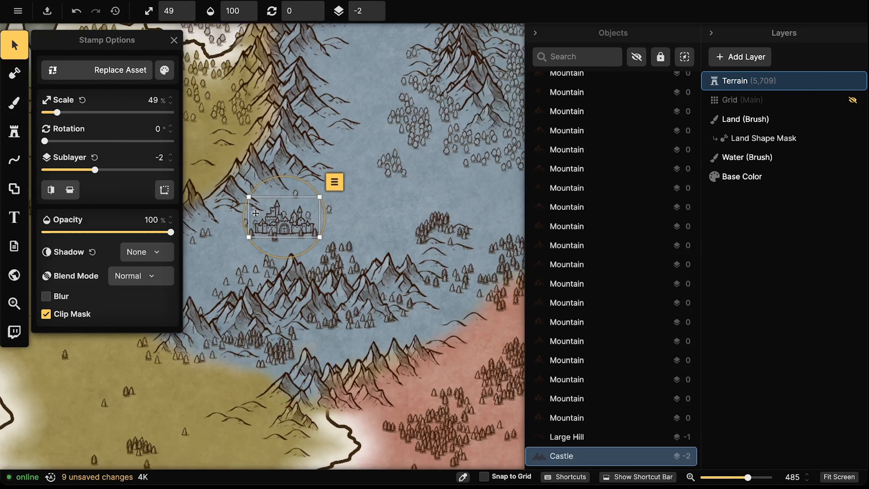
pyautogui.moveTo(237, 226); pyautogui.dragTo(415, 228)
pyautogui.scroll(-8, 334, 235)
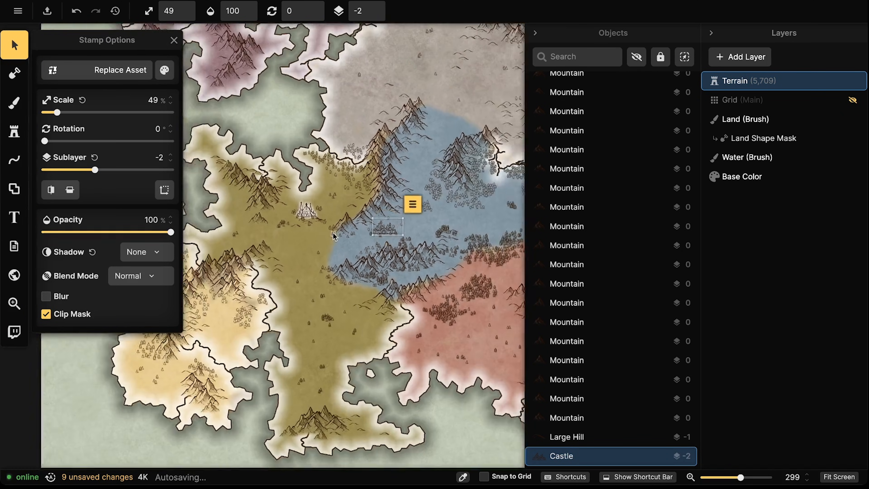
pyautogui.moveTo(334, 236); pyautogui.dragTo(373, 223)
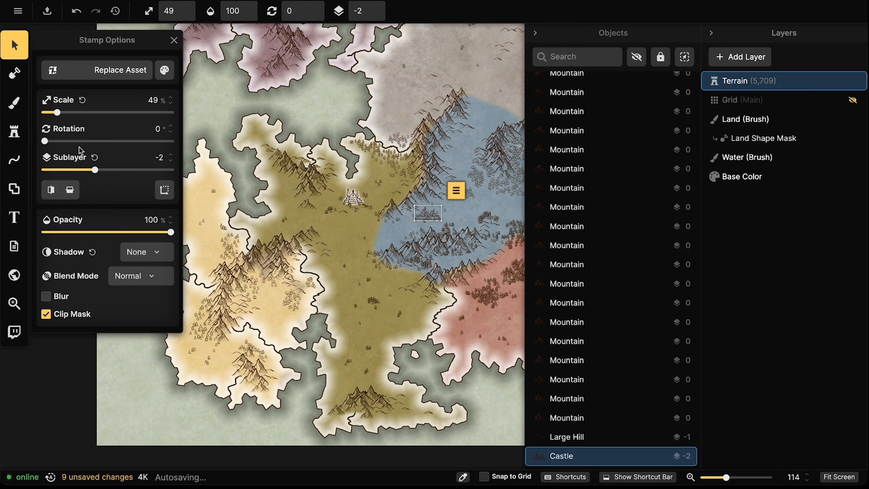
pyautogui.click(15, 137)
# Choose the Detailed Orc Town stamp and place it among the blue-region mountains
pyautogui.click(75, 126)
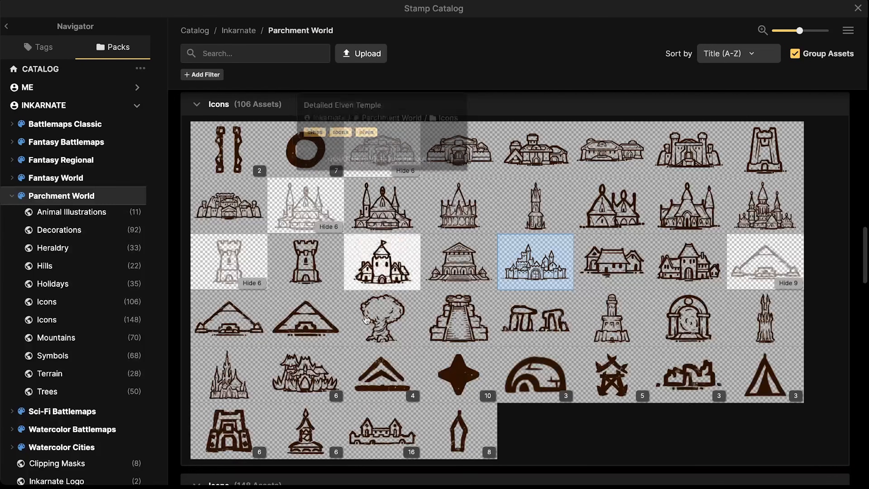
pyautogui.scroll(-2, 358, 323)
pyautogui.click(317, 302)
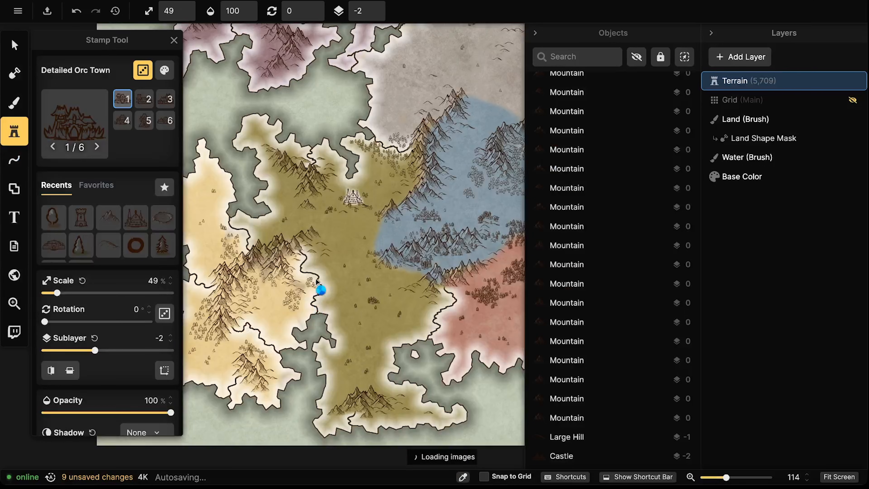
pyautogui.moveTo(322, 259); pyautogui.dragTo(390, 260)
pyautogui.scroll(4, 324, 295)
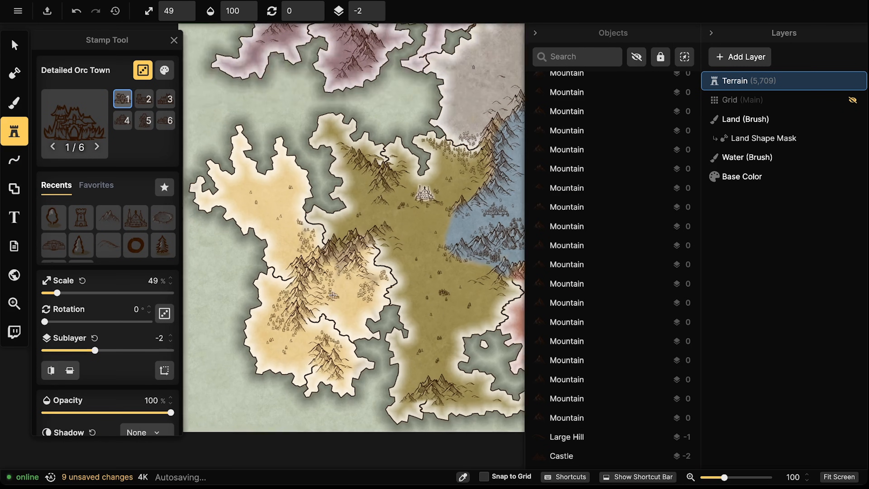
pyautogui.scroll(10, 315, 287)
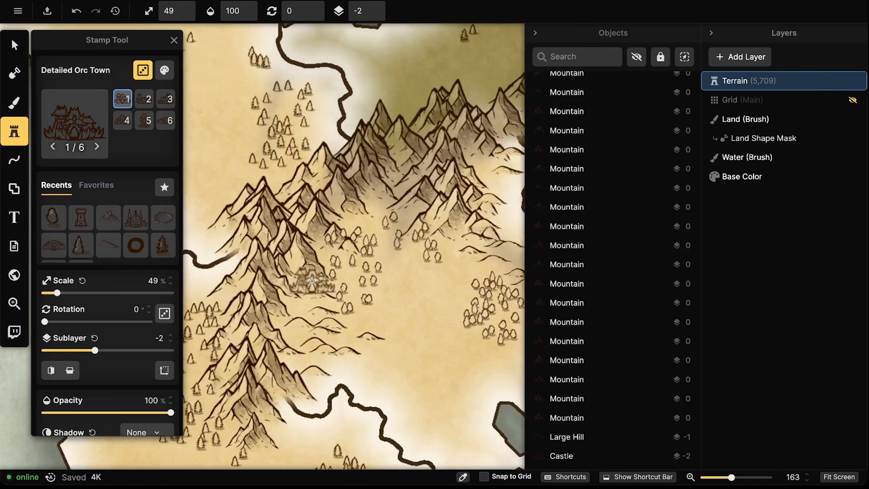
pyautogui.scroll(3, 315, 263)
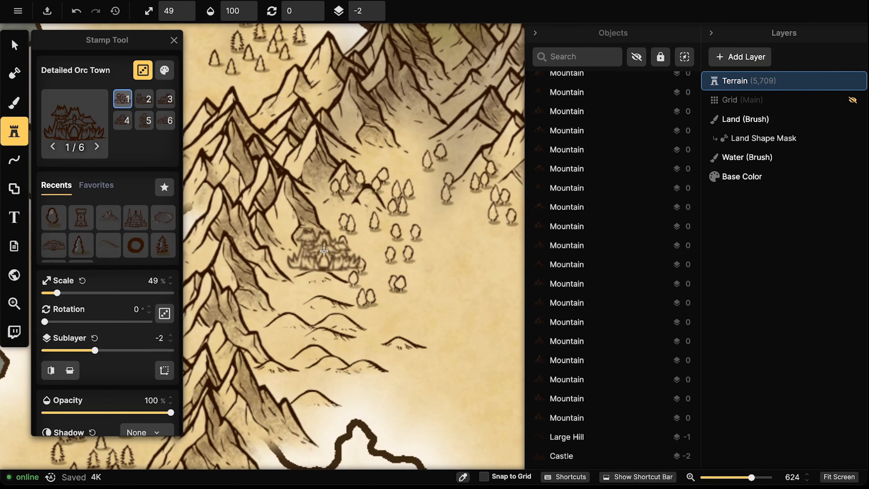
pyautogui.click(307, 282)
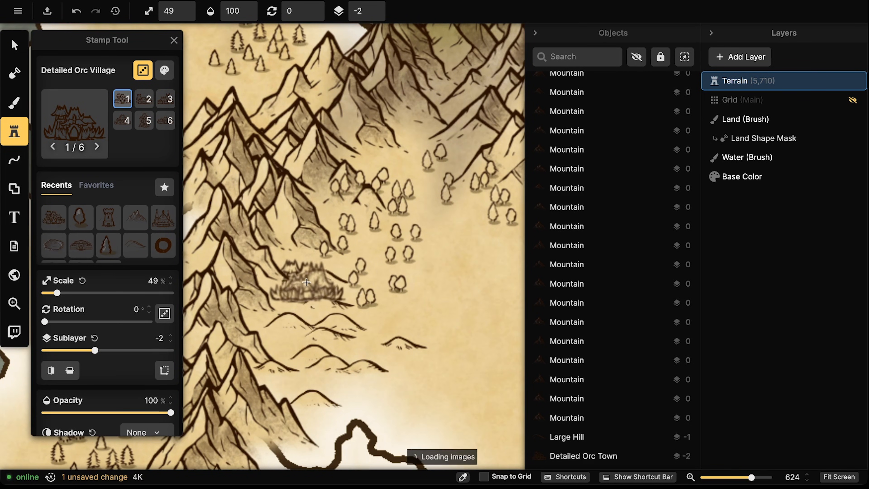
# Reset the orc town to sublayer 0 and position the small hill at its base
pyautogui.click(24, 44)
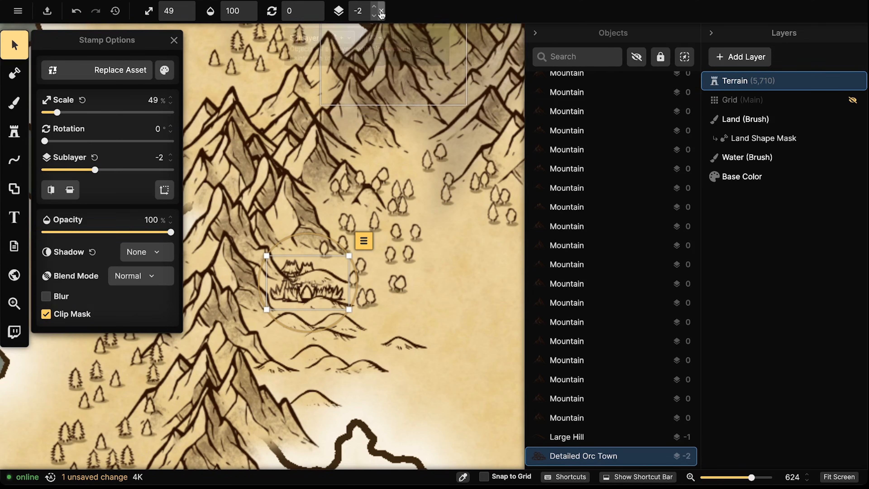
pyautogui.click(381, 15)
pyautogui.click(316, 308)
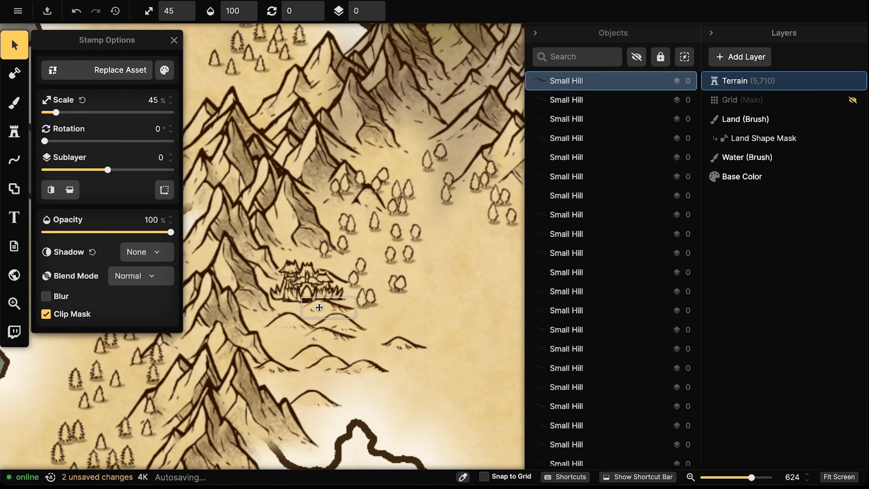
pyautogui.click(302, 277)
pyautogui.click(303, 276)
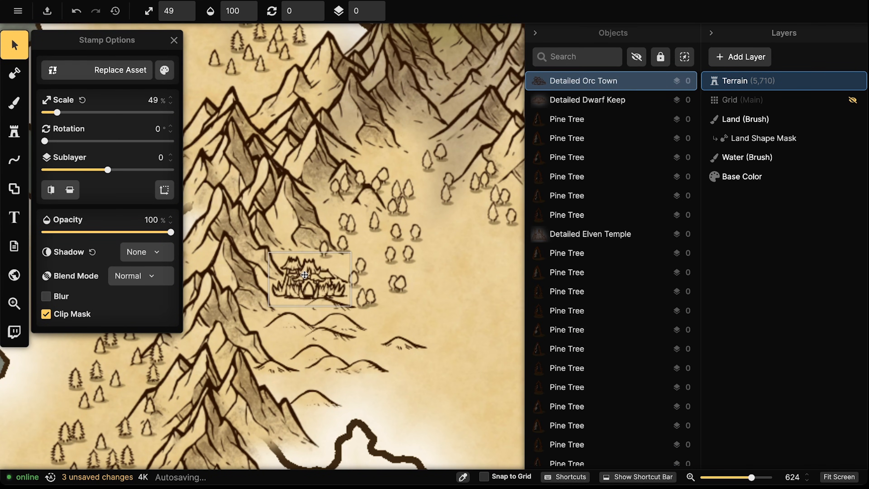
pyautogui.click(341, 308)
pyautogui.click(341, 309)
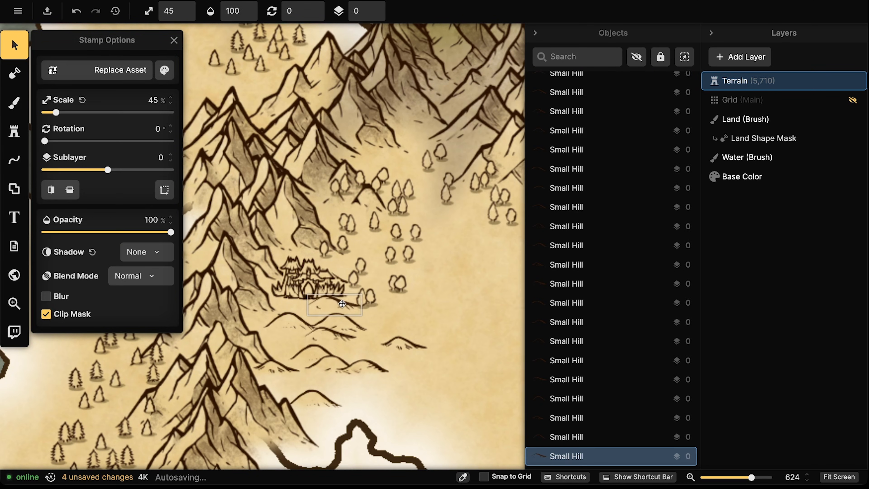
pyautogui.moveTo(343, 301); pyautogui.dragTo(342, 300)
pyautogui.click(340, 268)
pyautogui.click(328, 262)
# Drag two trees away from the orc town and reopen the stamp catalog
pyautogui.scroll(-3, 326, 259)
pyautogui.moveTo(343, 251); pyautogui.dragTo(333, 281)
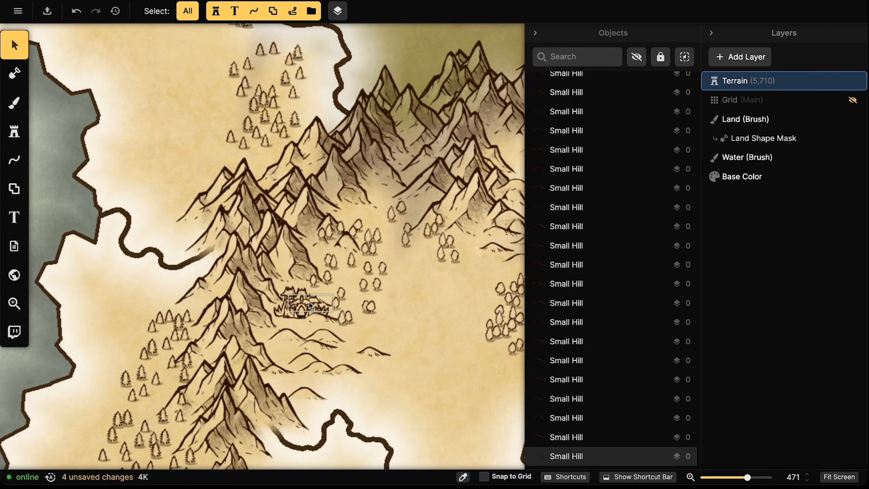
pyautogui.click(307, 302)
pyautogui.click(306, 302)
pyautogui.click(329, 319)
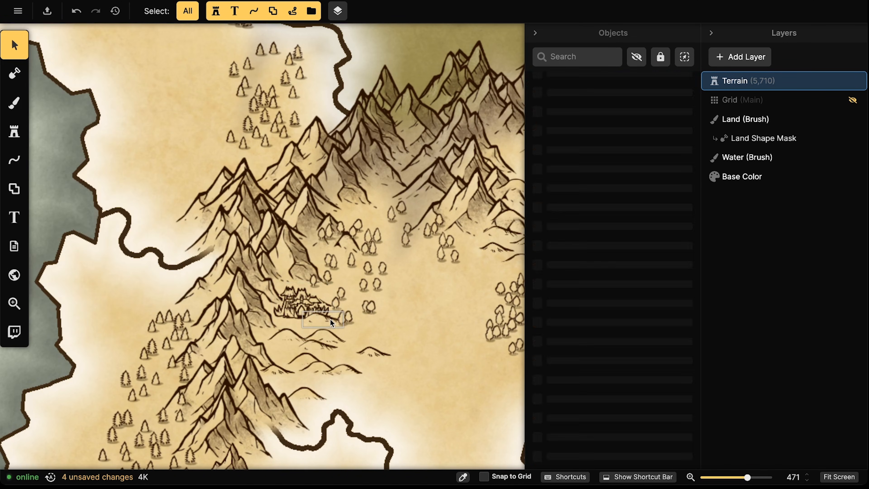
pyautogui.moveTo(340, 317); pyautogui.dragTo(296, 318)
pyautogui.click(337, 317)
pyautogui.moveTo(342, 295); pyautogui.dragTo(356, 270)
pyautogui.click(350, 291)
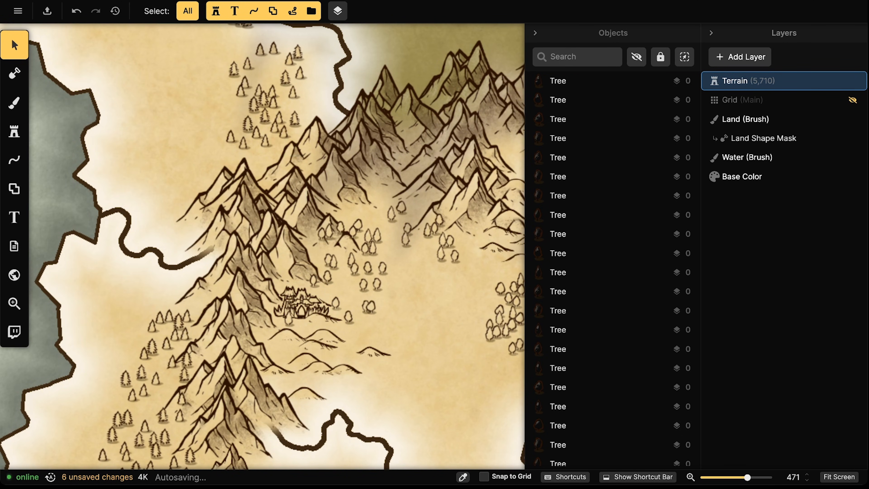
pyautogui.click(13, 130)
pyautogui.click(73, 135)
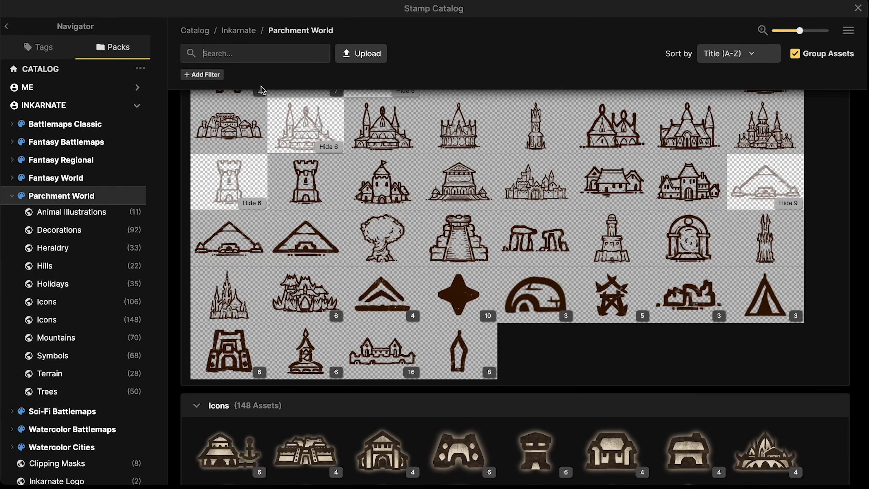
# Search the Stamp Catalog for 'tree' and pick the Dead Tree stamp
pyautogui.write("tree'")
pyautogui.press('BackSpace')
pyautogui.press('Return')
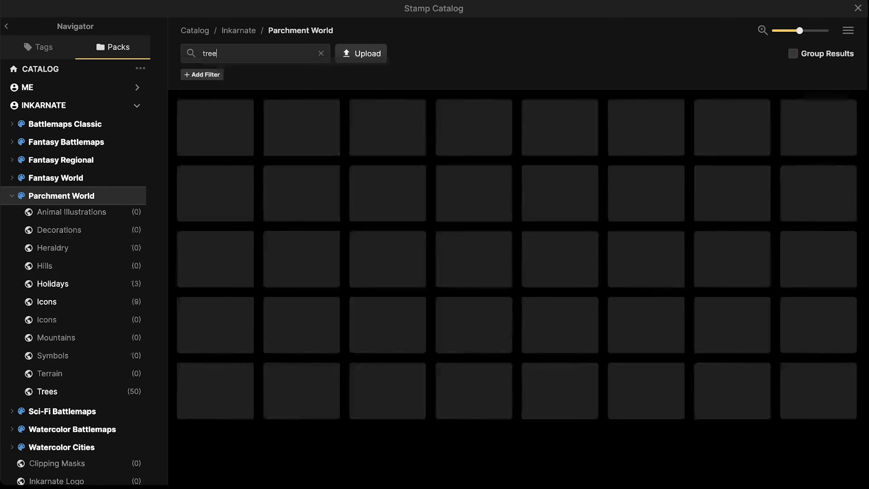
pyautogui.click(586, 221)
# Stamp about nine dead trees beside, east of and below the orc town
pyautogui.click(391, 235)
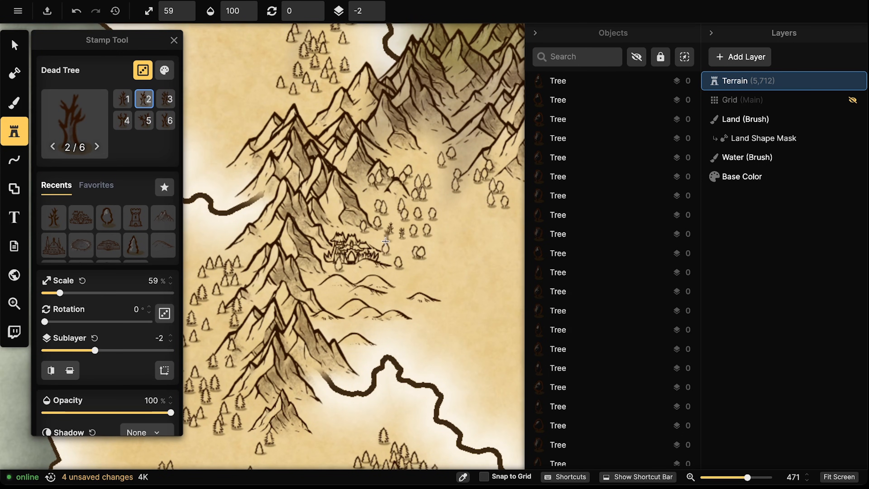
pyautogui.click(442, 265)
pyautogui.click(444, 270)
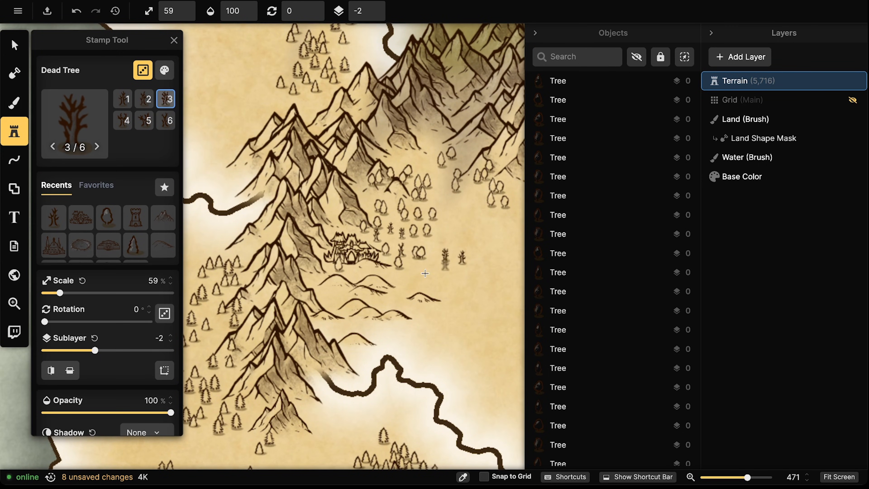
pyautogui.click(411, 283)
pyautogui.click(407, 303)
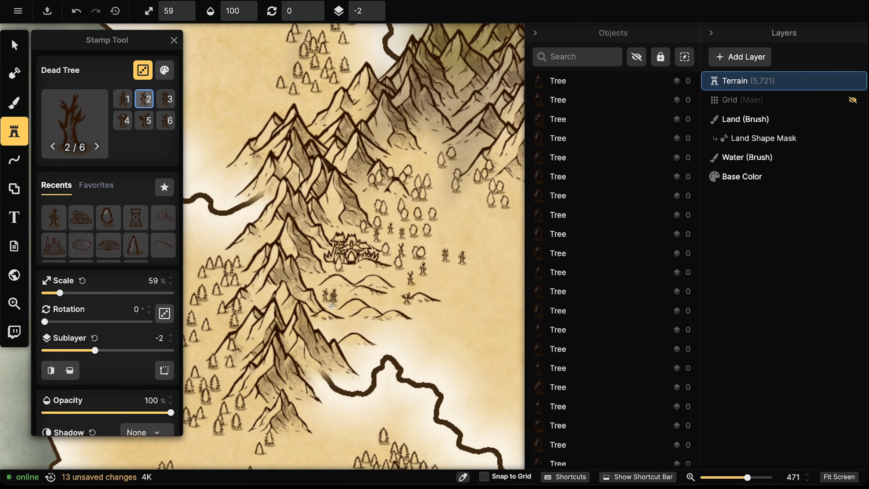
pyautogui.click(354, 346)
pyautogui.click(374, 330)
pyautogui.click(361, 352)
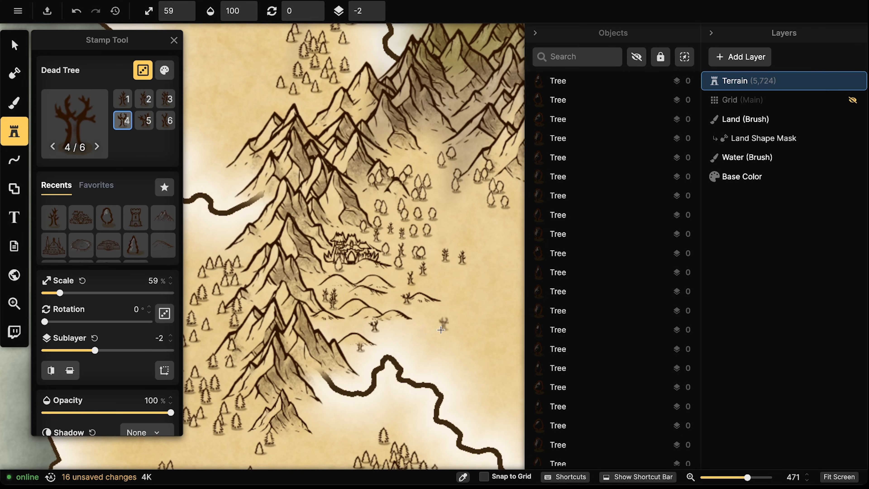
pyautogui.click(466, 221)
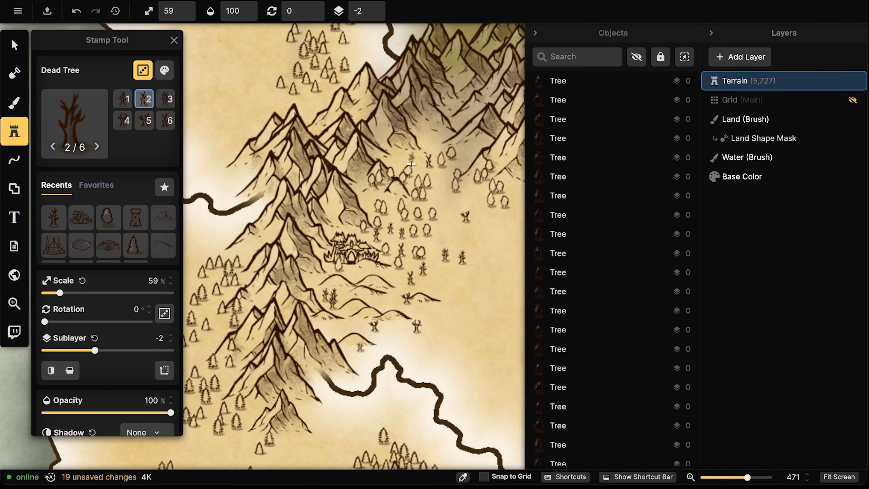
# Scatter more dead trees across the plain, near the forest and at the mountain foot
pyautogui.scroll(-3, 421, 234)
pyautogui.hscroll(2, 421, 234)
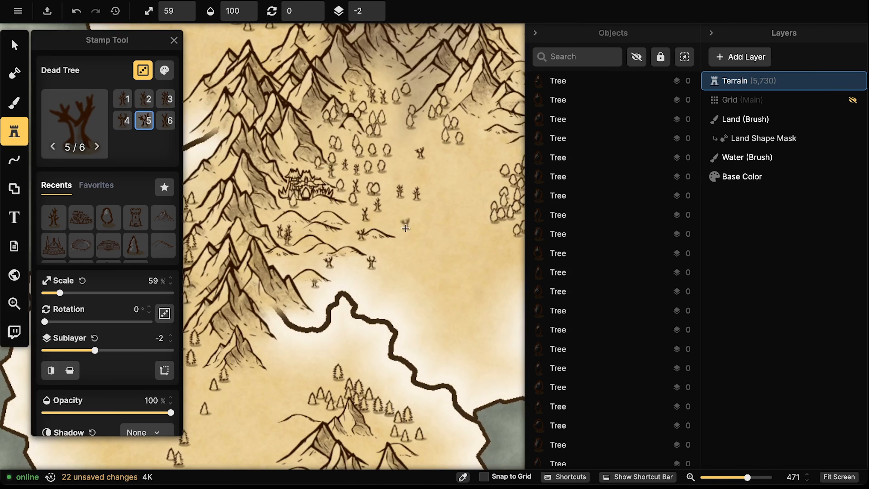
pyautogui.click(420, 243)
pyautogui.click(447, 156)
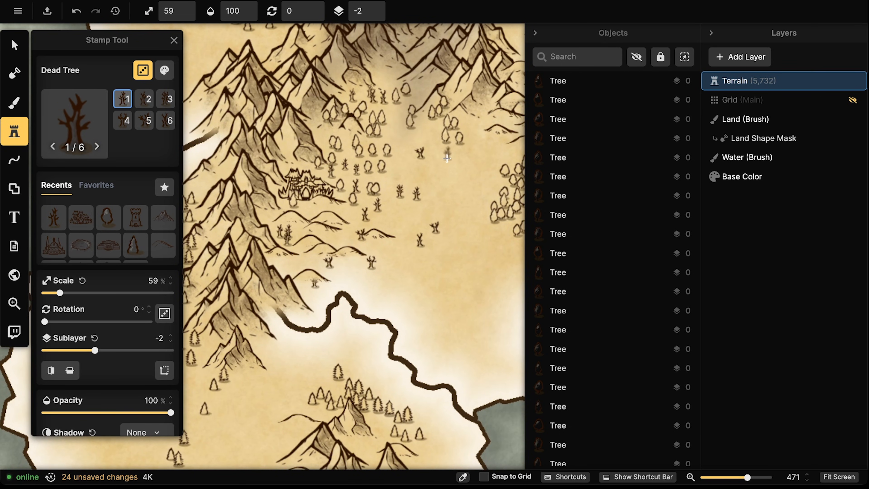
pyautogui.click(386, 134)
pyautogui.click(269, 217)
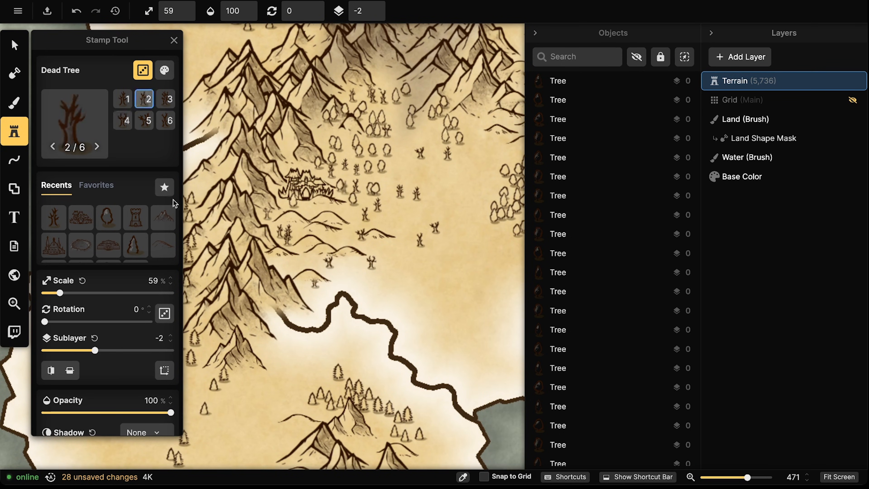
pyautogui.scroll(-5, 198, 196)
pyautogui.scroll(-5, 267, 219)
pyautogui.moveTo(264, 86); pyautogui.dragTo(221, 363)
pyautogui.moveTo(510, 262); pyautogui.dragTo(240, 221)
pyautogui.moveTo(472, 356); pyautogui.dragTo(440, 291)
pyautogui.scroll(-4, 358, 167)
pyautogui.moveTo(219, 113); pyautogui.dragTo(277, 174)
pyautogui.scroll(3, 248, 169)
pyautogui.scroll(2, 249, 168)
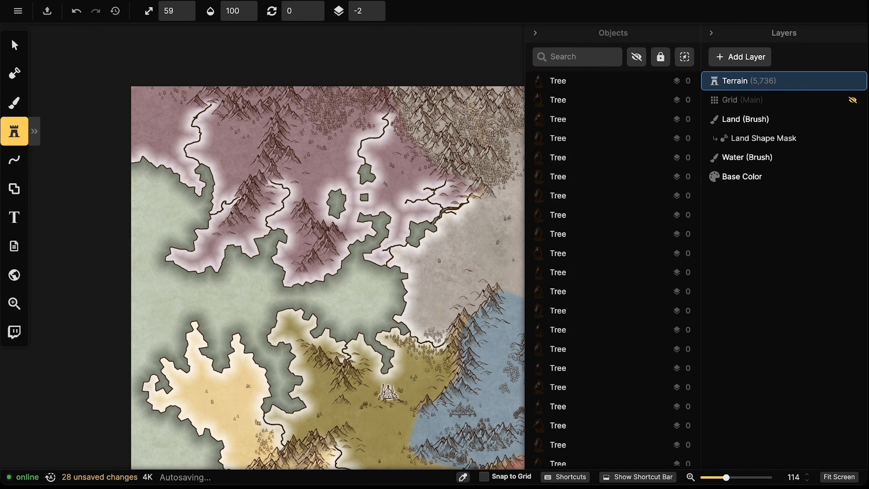
# Clear the 'tree' search in the Stamp Catalog and choose the Temple stamp
pyautogui.click(13, 132)
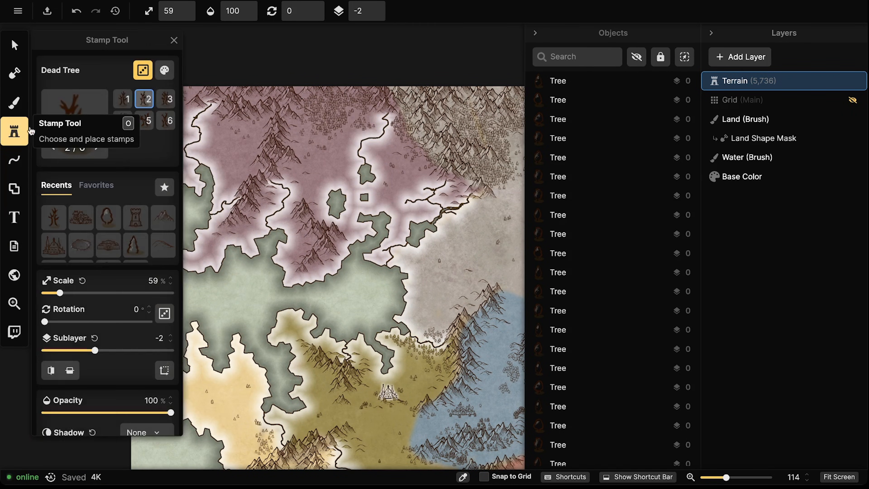
pyautogui.click(68, 110)
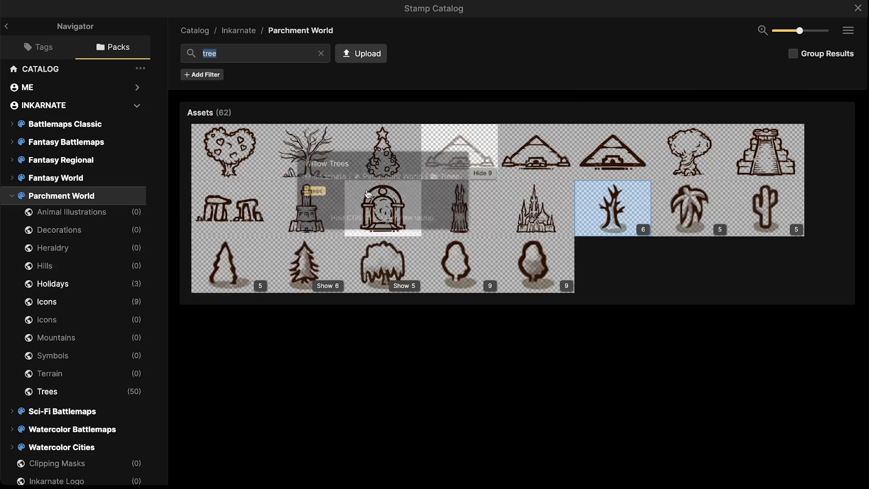
pyautogui.click(321, 54)
pyautogui.scroll(-15, 355, 326)
pyautogui.scroll(5, 370, 349)
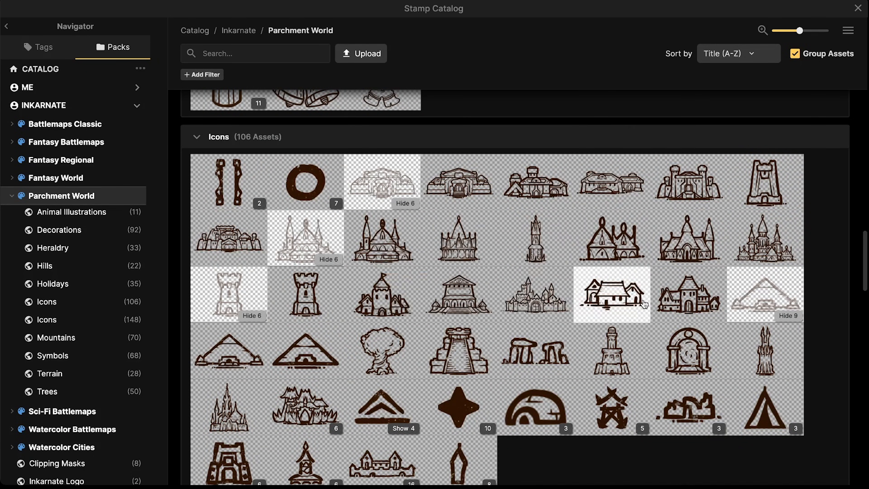
pyautogui.scroll(-20, 404, 351)
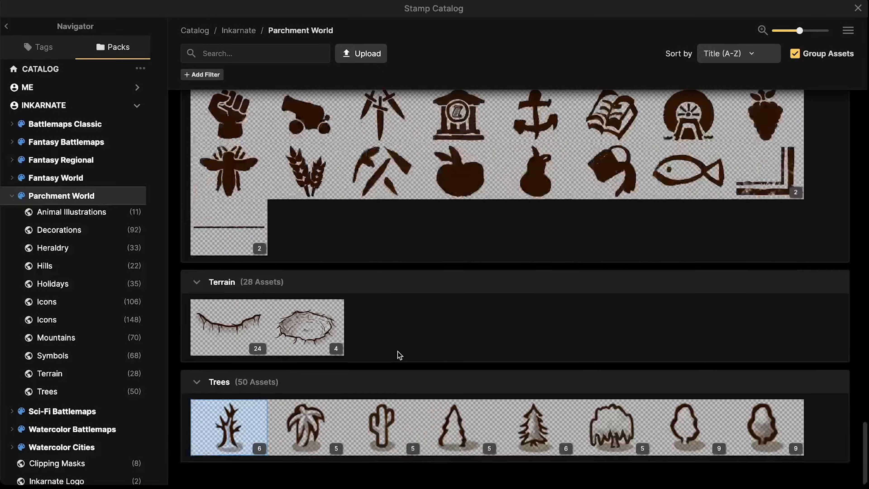
pyautogui.scroll(15, 399, 355)
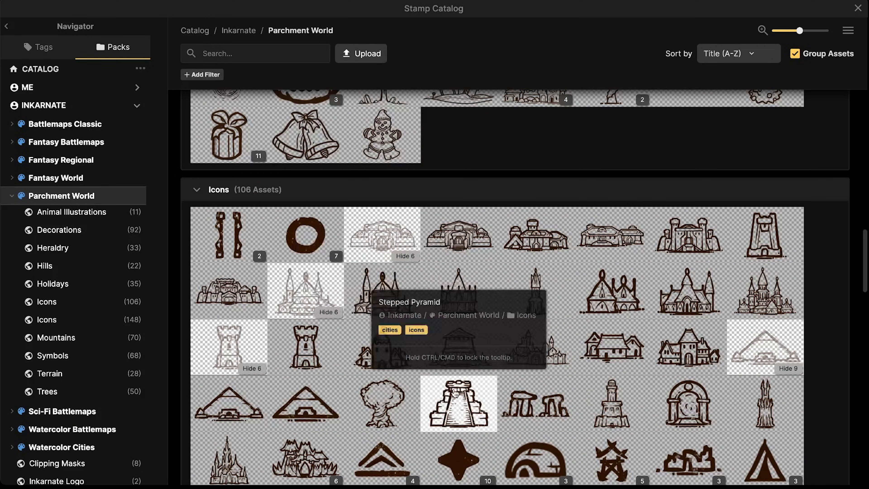
pyautogui.click(459, 358)
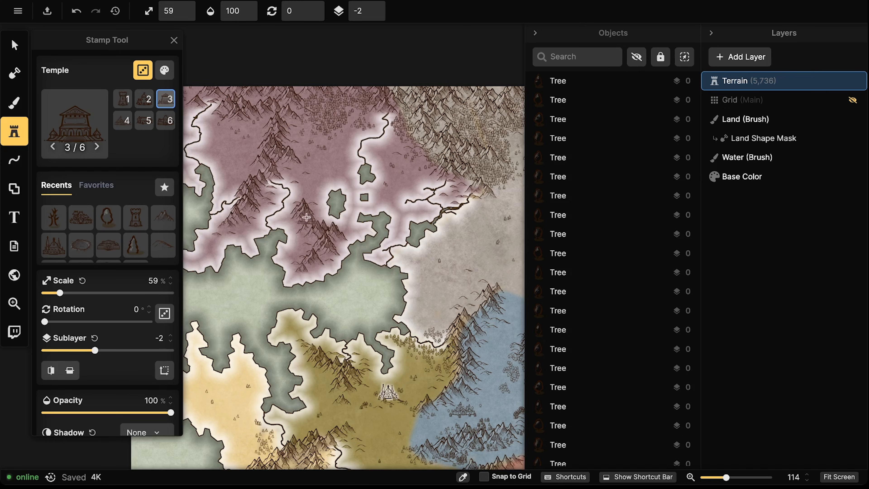
# Shrink the Temple stamp to 49% scale and place it on the small lake
pyautogui.scroll(5, 260, 135)
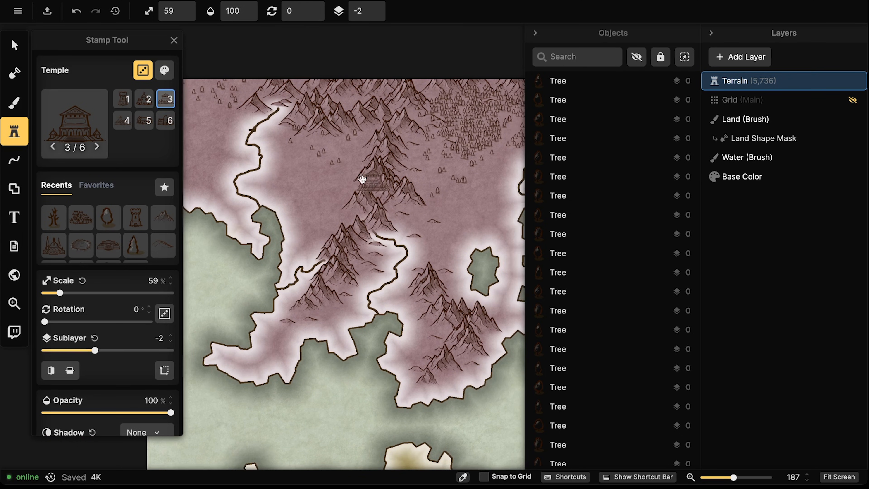
pyautogui.click(335, 178)
pyautogui.hscroll(5, 273, 198)
pyautogui.scroll(4, 391, 242)
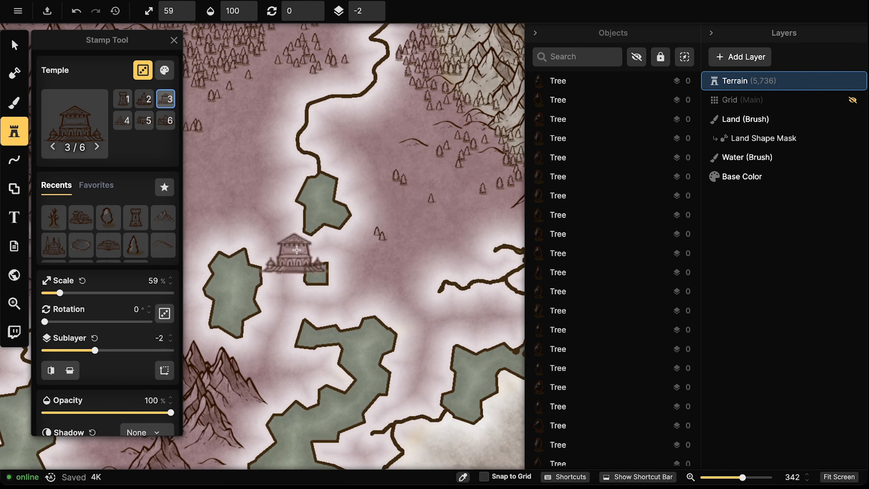
pyautogui.press('[')
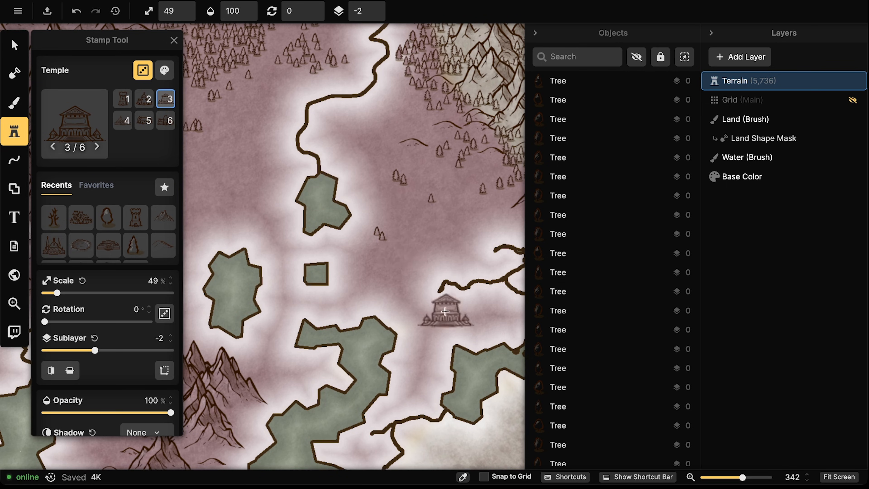
pyautogui.scroll(-3, 433, 304)
pyautogui.moveTo(325, 278); pyautogui.dragTo(394, 273)
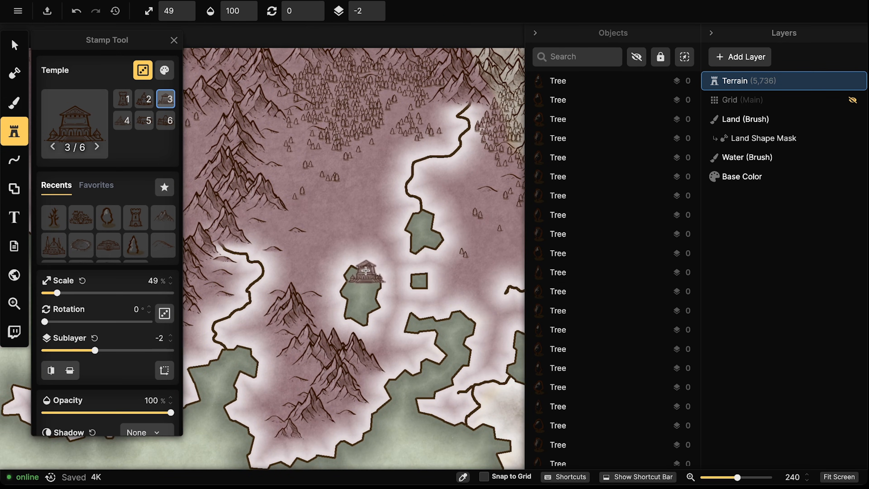
pyautogui.scroll(5, 425, 223)
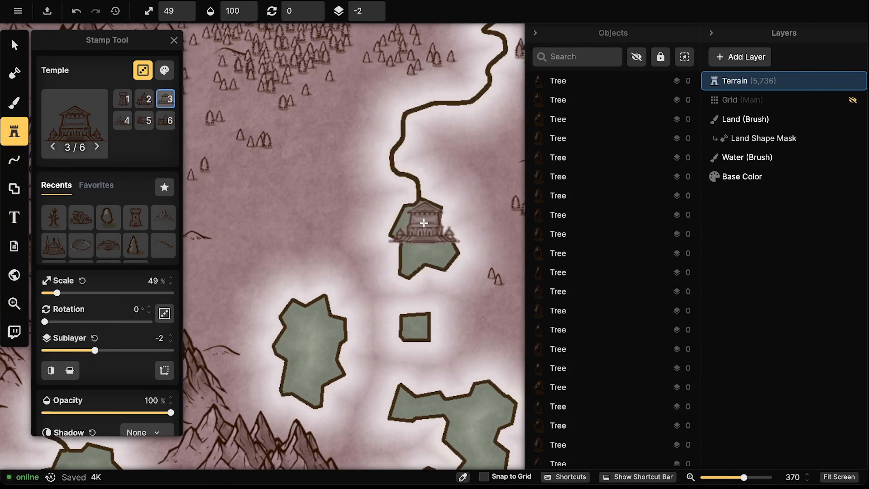
pyautogui.click(420, 215)
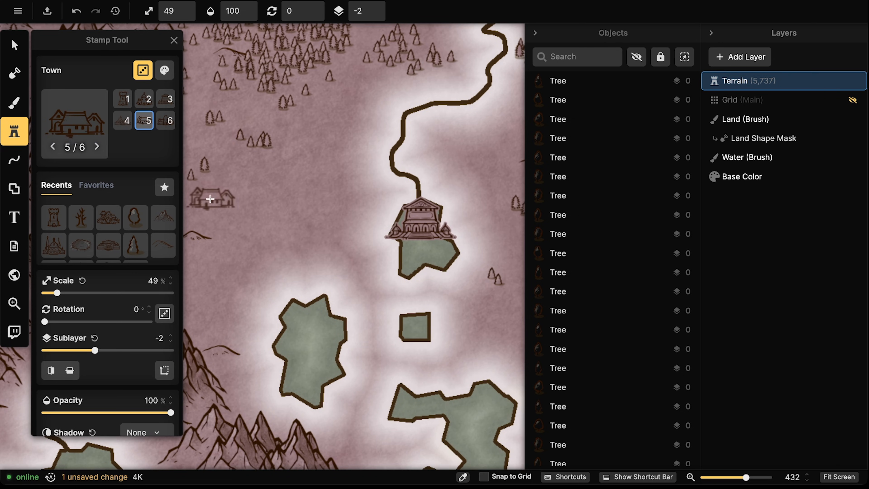
pyautogui.click(6, 76)
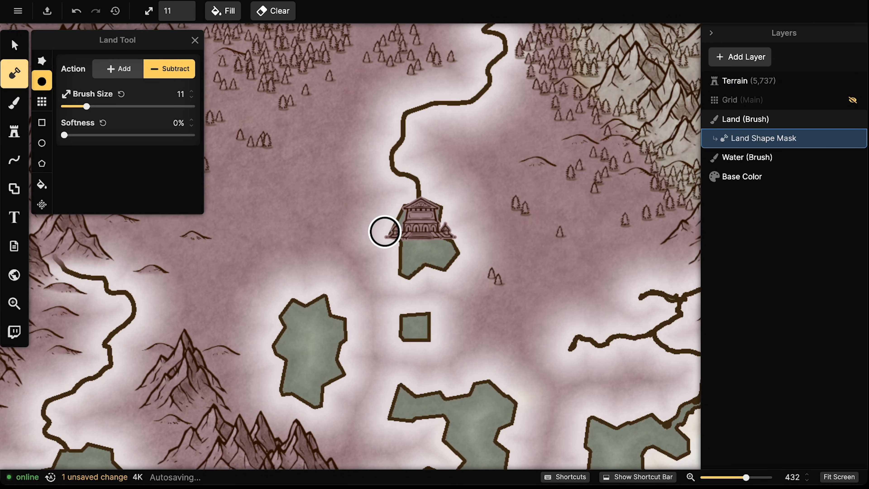
# Smooth the temple lake, left lake, square pond and bottom lake outlines with a size-7 subtract brush
pyautogui.moveTo(385, 232)
pyautogui.mouseDown()
pyautogui.moveTo(401, 221)
pyautogui.moveTo(386, 229)
pyautogui.moveTo(387, 243)
pyautogui.moveTo(449, 243)
pyautogui.moveTo(447, 226)
pyautogui.moveTo(403, 243)
pyautogui.moveTo(408, 259)
pyautogui.moveTo(450, 250)
pyautogui.moveTo(461, 231)
pyautogui.moveTo(436, 222)
pyautogui.moveTo(384, 235)
pyautogui.mouseUp()
pyautogui.moveTo(441, 240)
pyautogui.mouseDown()
pyautogui.moveTo(448, 243)
pyautogui.moveTo(403, 262)
pyautogui.moveTo(464, 247)
pyautogui.moveTo(376, 246)
pyautogui.moveTo(383, 228)
pyautogui.mouseUp()
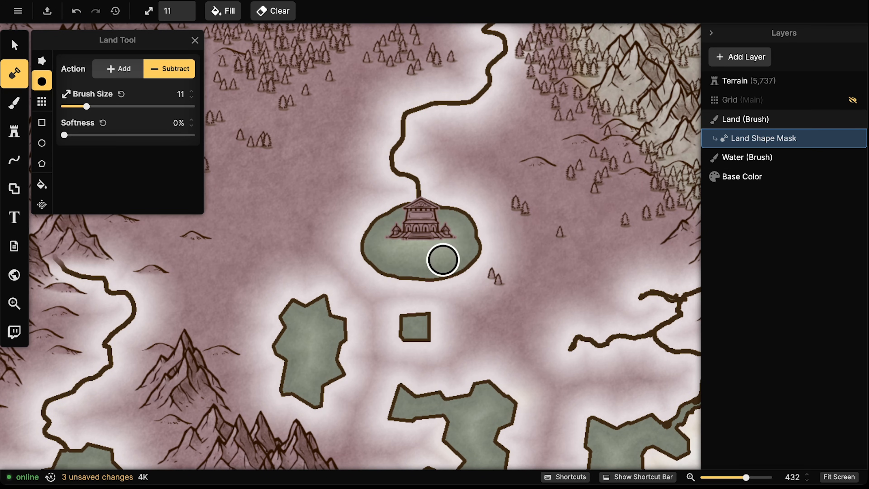
pyautogui.moveTo(86, 107); pyautogui.dragTo(79, 107)
pyautogui.moveTo(424, 278)
pyautogui.mouseDown()
pyautogui.moveTo(426, 284)
pyautogui.moveTo(395, 269)
pyautogui.mouseUp()
pyautogui.moveTo(394, 269)
pyautogui.mouseDown()
pyautogui.moveTo(402, 279)
pyautogui.moveTo(388, 258)
pyautogui.moveTo(432, 275)
pyautogui.moveTo(455, 263)
pyautogui.moveTo(383, 283)
pyautogui.mouseUp()
pyautogui.moveTo(328, 307)
pyautogui.mouseDown()
pyautogui.moveTo(281, 332)
pyautogui.moveTo(291, 386)
pyautogui.moveTo(336, 361)
pyautogui.moveTo(302, 329)
pyautogui.moveTo(313, 360)
pyautogui.mouseUp()
pyautogui.moveTo(415, 317)
pyautogui.mouseDown()
pyautogui.moveTo(398, 329)
pyautogui.moveTo(416, 320)
pyautogui.mouseUp()
pyautogui.moveTo(428, 335); pyautogui.dragTo(438, 337)
pyautogui.moveTo(411, 388)
pyautogui.mouseDown()
pyautogui.moveTo(425, 410)
pyautogui.moveTo(461, 428)
pyautogui.moveTo(456, 398)
pyautogui.moveTo(491, 386)
pyautogui.moveTo(489, 435)
pyautogui.mouseUp()
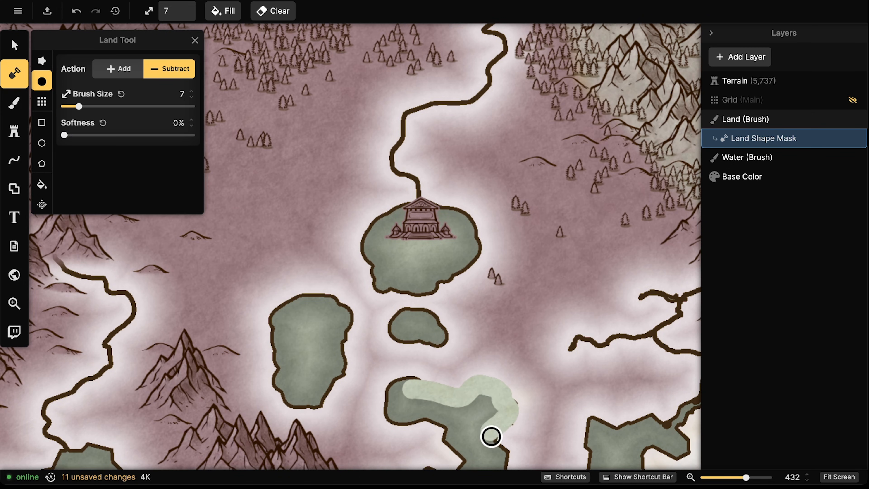
pyautogui.click(474, 398)
pyautogui.moveTo(469, 391); pyautogui.dragTo(451, 390)
pyautogui.moveTo(429, 275); pyautogui.dragTo(480, 234)
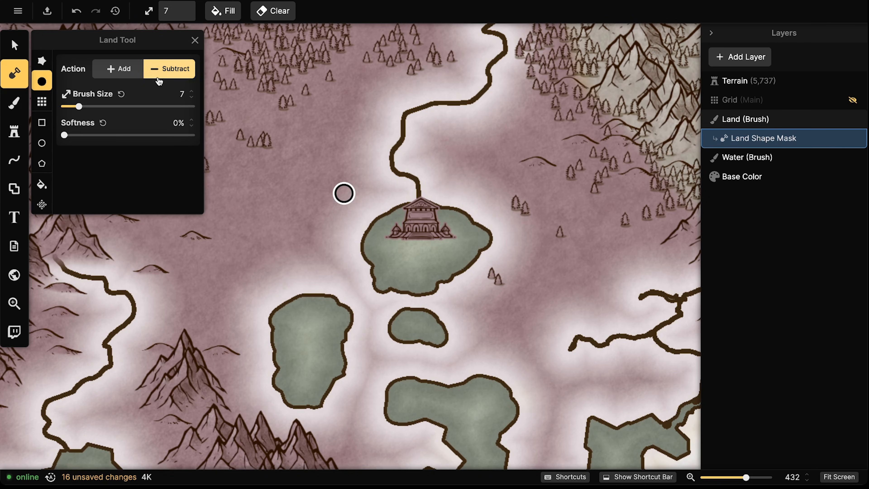
# Paint a small island of land under the temple and nudge the temple slightly down-left
pyautogui.click(129, 71)
pyautogui.moveTo(417, 235)
pyautogui.mouseDown()
pyautogui.moveTo(404, 242)
pyautogui.moveTo(436, 246)
pyautogui.moveTo(433, 239)
pyautogui.mouseUp()
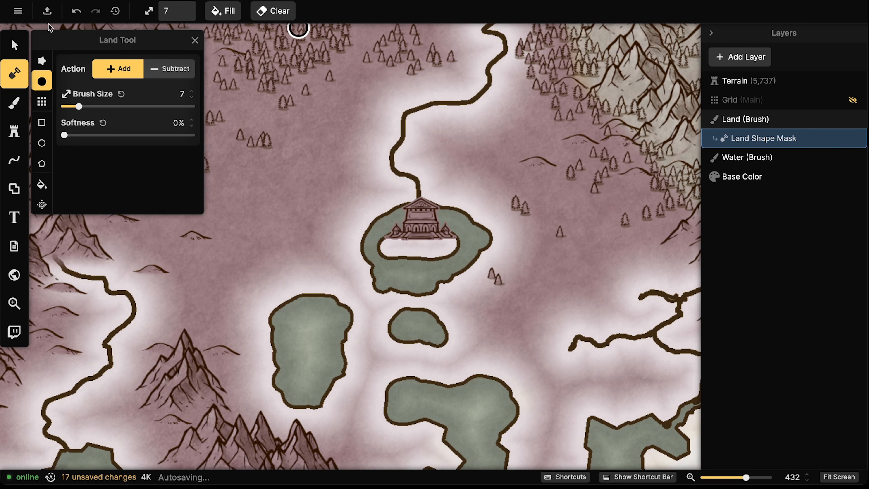
pyautogui.click(19, 48)
pyautogui.scroll(3, 440, 288)
pyautogui.moveTo(426, 207); pyautogui.dragTo(420, 219)
# Select the temple, the orc town and the castle together
pyautogui.click(320, 170)
pyautogui.scroll(-10, 322, 171)
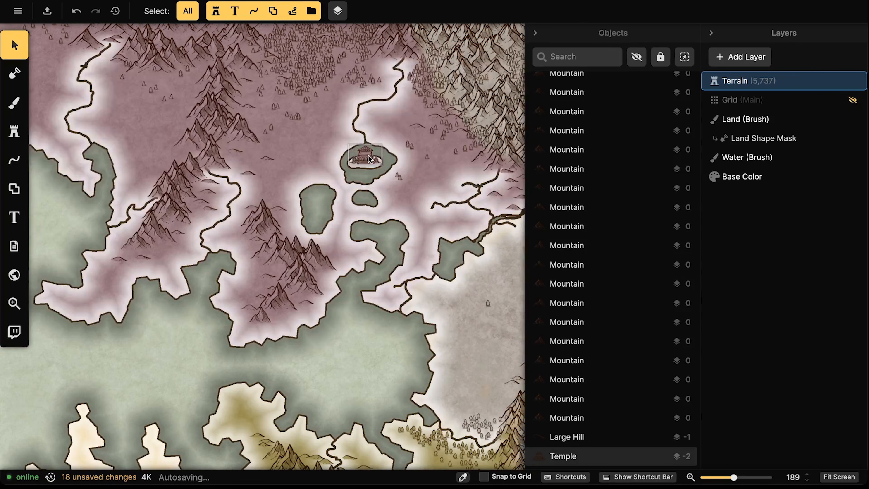
pyautogui.click(370, 158)
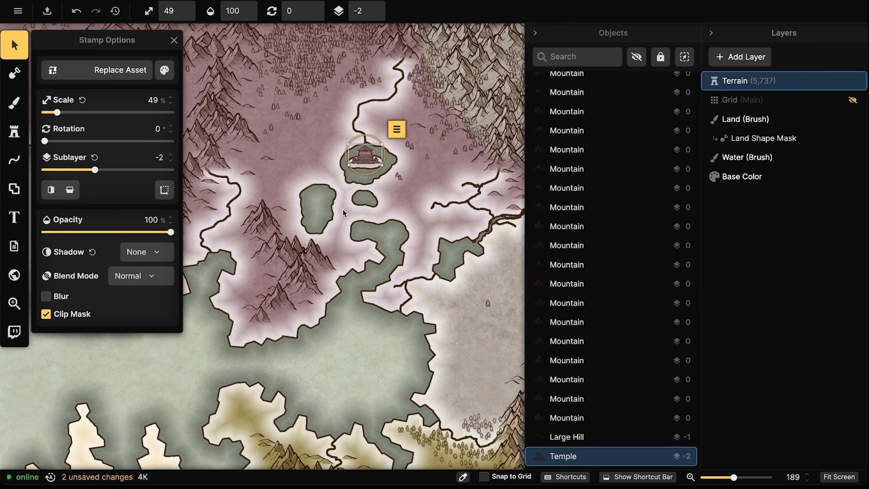
pyautogui.press('Escape')
pyautogui.click(376, 164)
pyautogui.scroll(-14, 356, 154)
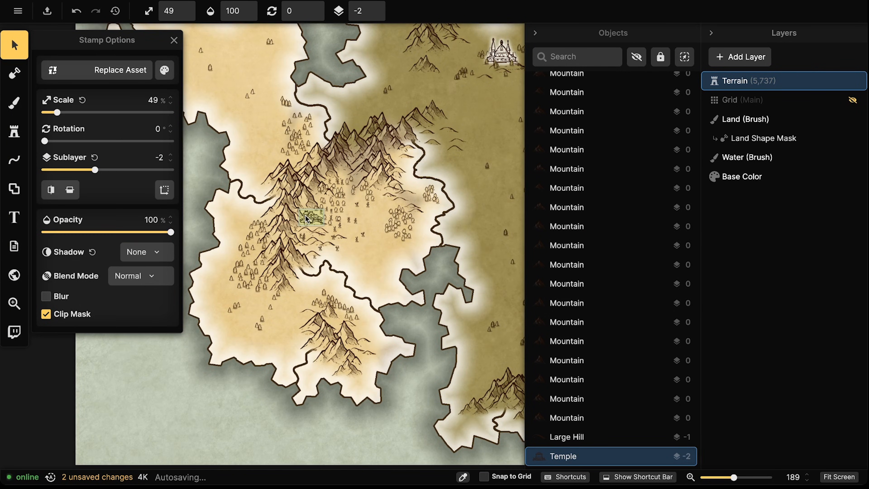
pyautogui.keyDown('shift'); pyautogui.click(305, 219); pyautogui.keyUp('shift')
pyautogui.hscroll(12, 355, 209)
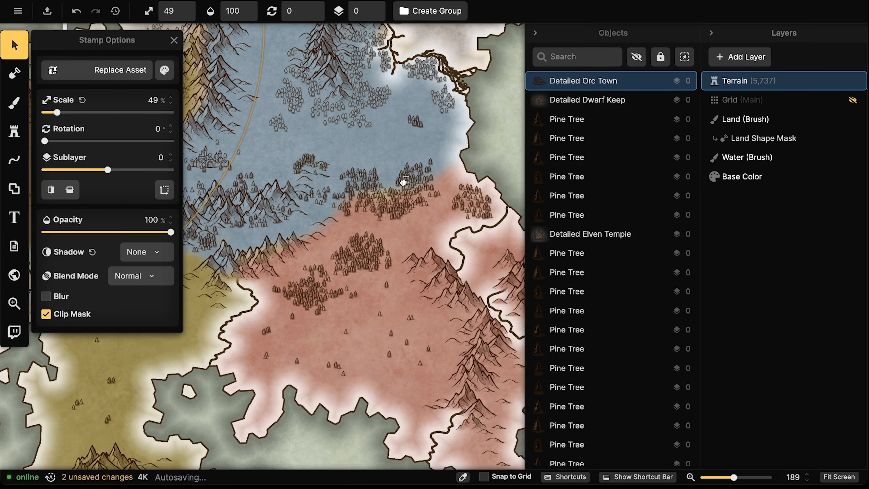
pyautogui.moveTo(395, 233); pyautogui.dragTo(498, 321)
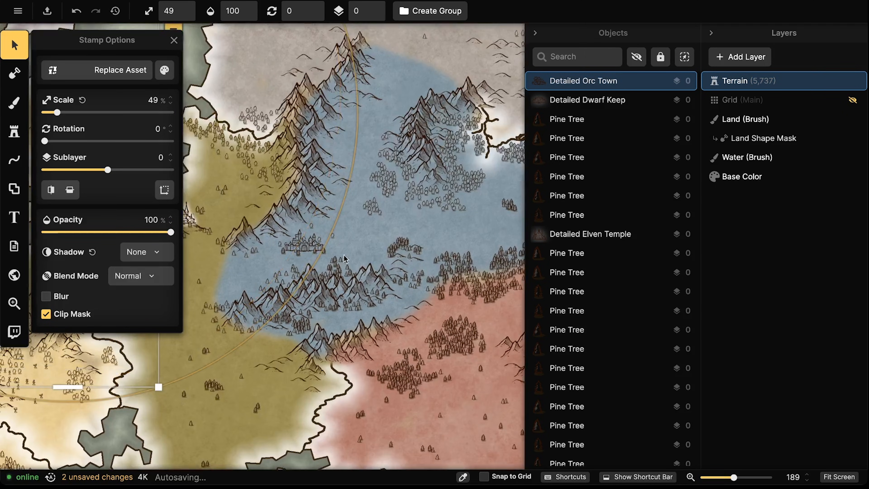
pyautogui.keyDown('shift'); pyautogui.click(314, 246); pyautogui.keyUp('shift')
pyautogui.scroll(-4, 316, 245)
pyautogui.moveTo(344, 164); pyautogui.dragTo(420, 312)
pyautogui.moveTo(273, 293); pyautogui.dragTo(294, 203)
pyautogui.moveTo(244, 269); pyautogui.dragTo(358, 108)
pyautogui.moveTo(337, 360); pyautogui.dragTo(347, 288)
pyautogui.scroll(4, 348, 289)
pyautogui.scroll(5, 348, 288)
# Give the selected stamps a custom white shadow with about 478% intensity and 8.2 blur
pyautogui.click(164, 70)
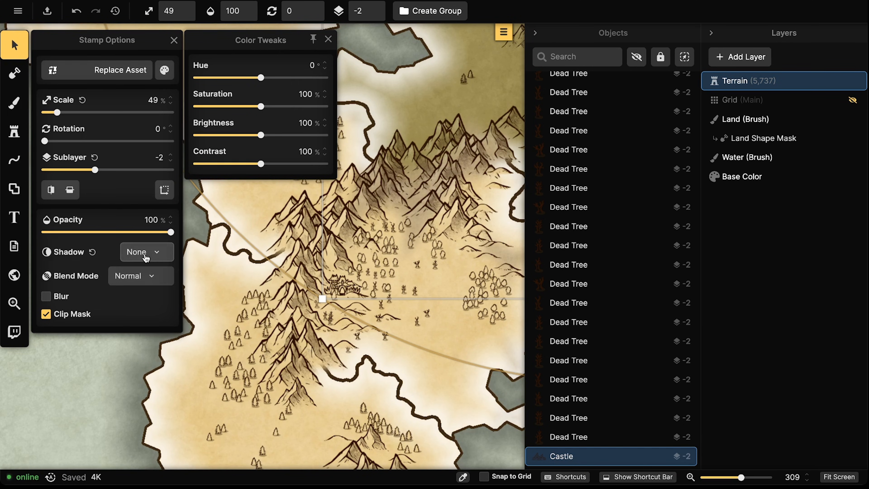
pyautogui.click(144, 252)
pyautogui.click(91, 328)
pyautogui.click(109, 252)
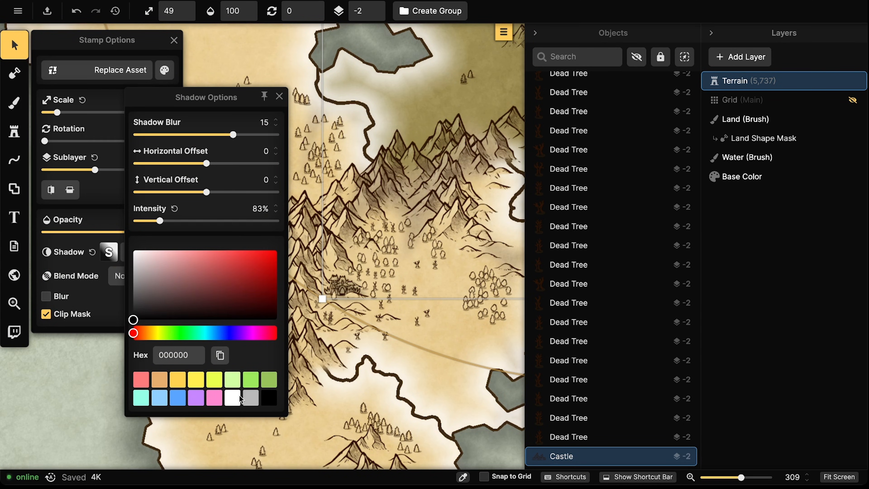
pyautogui.click(240, 398)
pyautogui.moveTo(160, 221); pyautogui.dragTo(270, 221)
pyautogui.moveTo(233, 135); pyautogui.dragTo(213, 135)
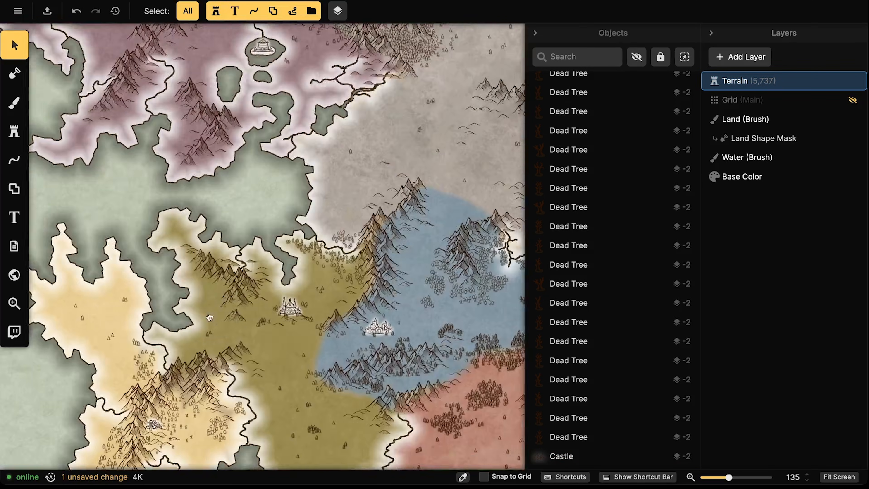
# Move three pine trees onto the temple island beside the temple
pyautogui.scroll(5, 209, 318)
pyautogui.scroll(-8, 265, 181)
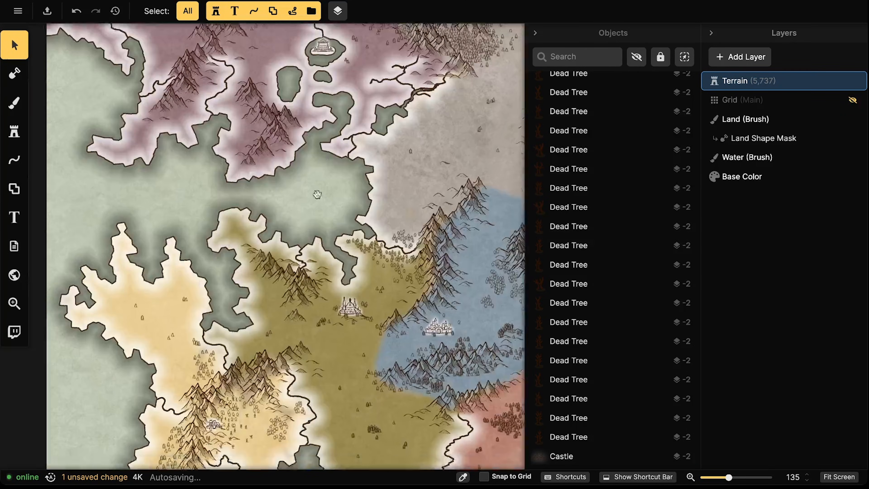
pyautogui.scroll(7, 233, 360)
pyautogui.scroll(8, 360, 159)
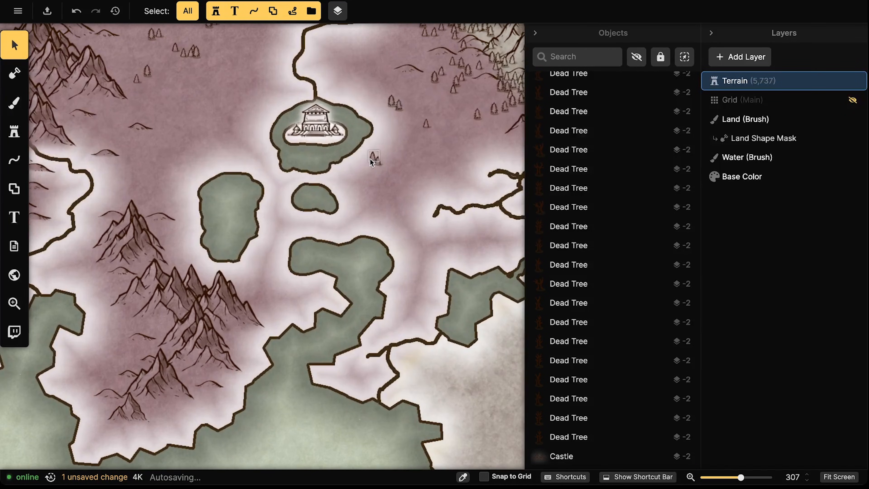
pyautogui.scroll(3, 371, 161)
pyautogui.click(374, 158)
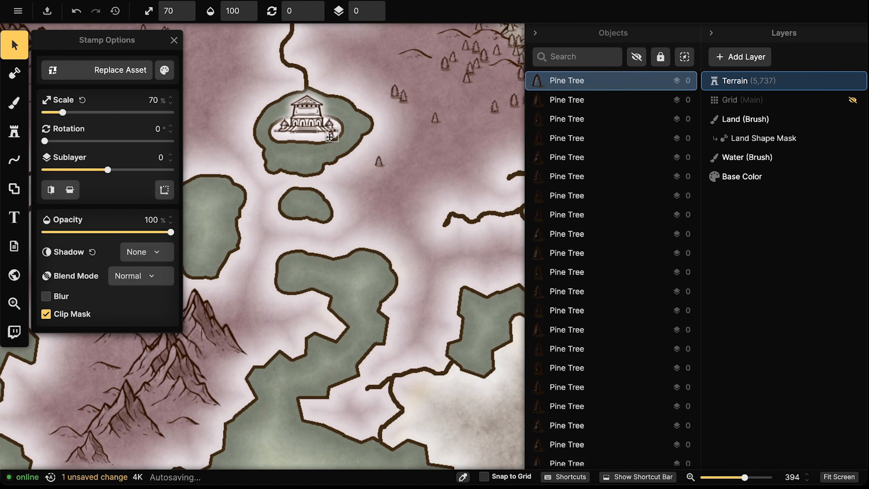
pyautogui.moveTo(378, 159); pyautogui.dragTo(290, 145)
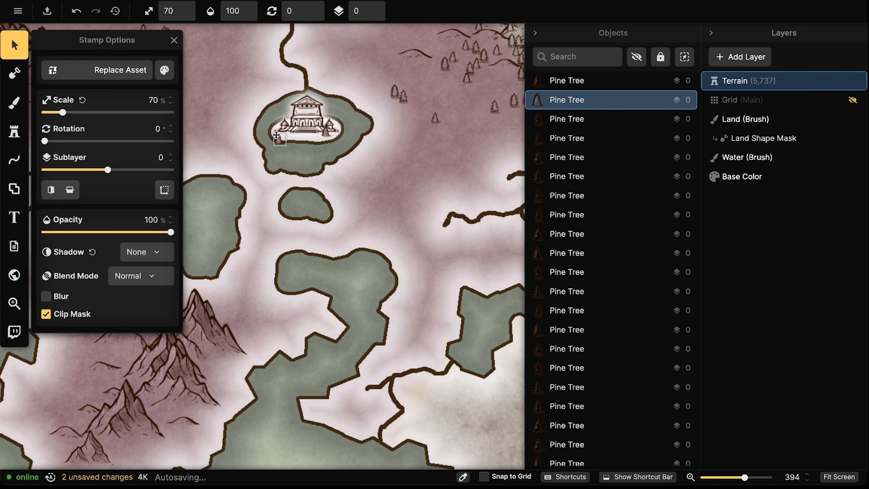
pyautogui.moveTo(395, 91); pyautogui.dragTo(292, 130)
pyautogui.moveTo(400, 99); pyautogui.dragTo(327, 117)
# Adjust a tree's stacking order, paste two copies, and move one to the island's right shore
pyautogui.click(381, 8)
pyautogui.click(381, 14)
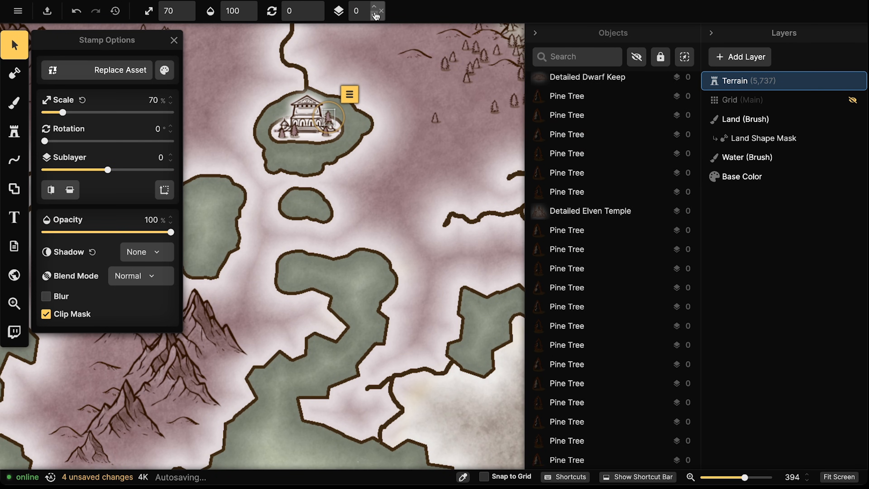
pyautogui.hotkey('ctrl', 'v')
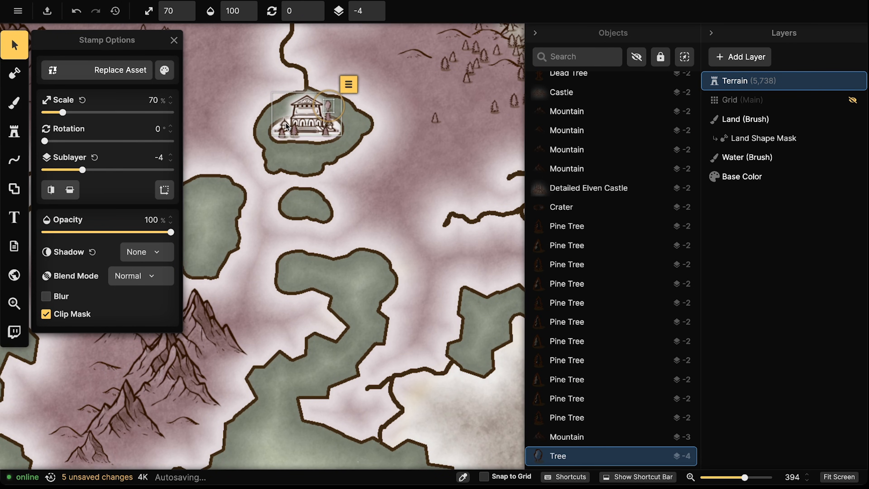
pyautogui.hotkey('ctrl', 'v')
pyautogui.click(327, 106)
pyautogui.moveTo(289, 119); pyautogui.dragTo(366, 139)
pyautogui.click(273, 113)
pyautogui.scroll(-10, 267, 116)
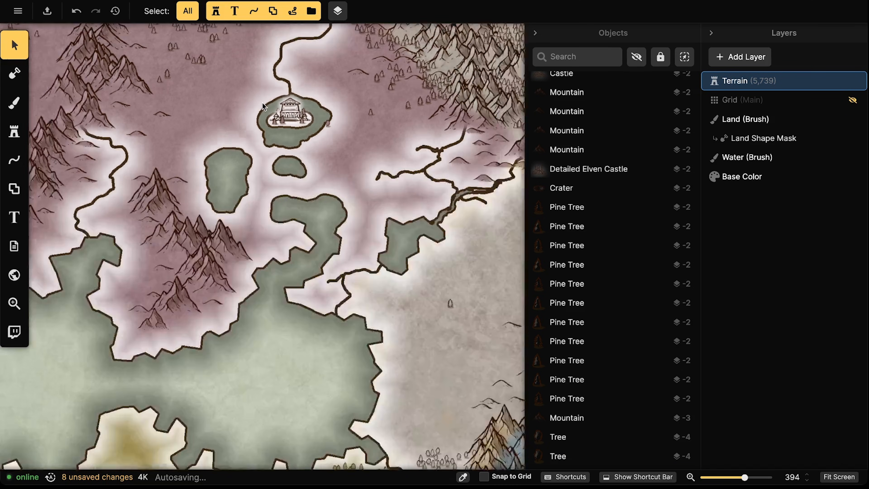
pyautogui.scroll(-10, 331, 278)
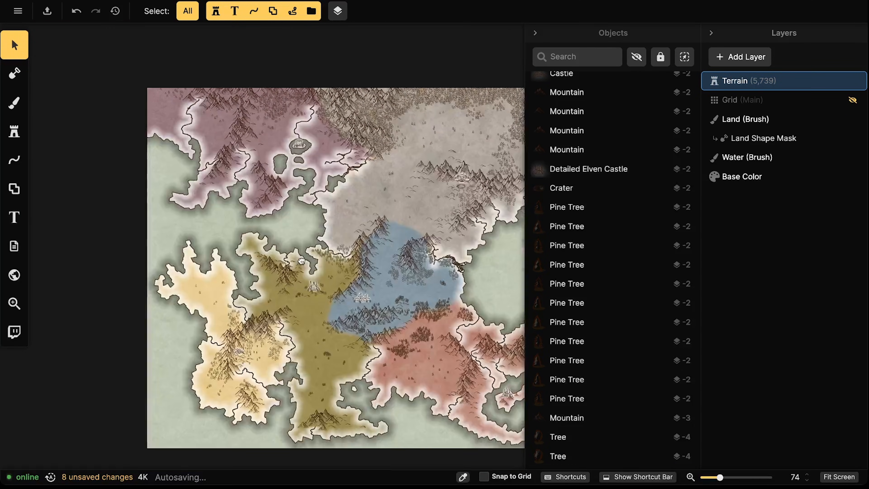
pyautogui.moveTo(300, 251); pyautogui.dragTo(294, 251)
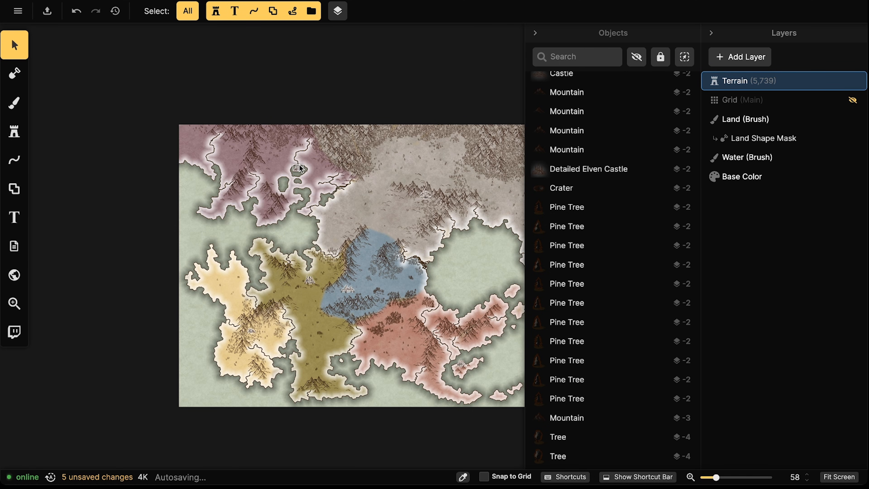
pyautogui.scroll(1, 299, 164)
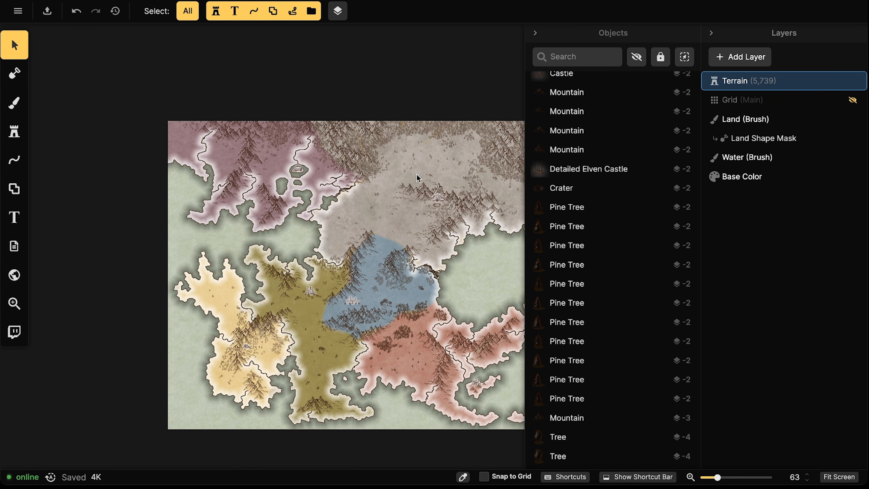
pyautogui.scroll(2, 338, 233)
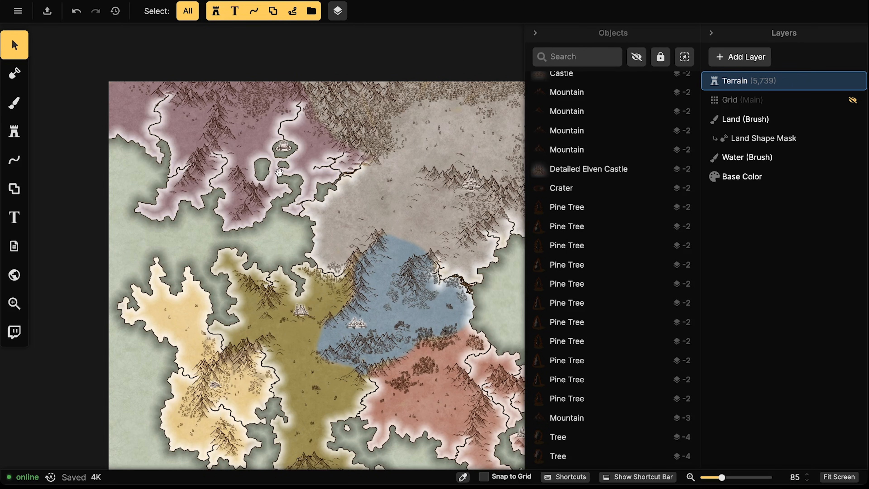
pyautogui.moveTo(279, 172)
pyautogui.mouseDown()
pyautogui.moveTo(291, 188)
pyautogui.moveTo(270, 169)
pyautogui.moveTo(272, 179)
pyautogui.mouseUp()
pyautogui.scroll(1, 257, 167)
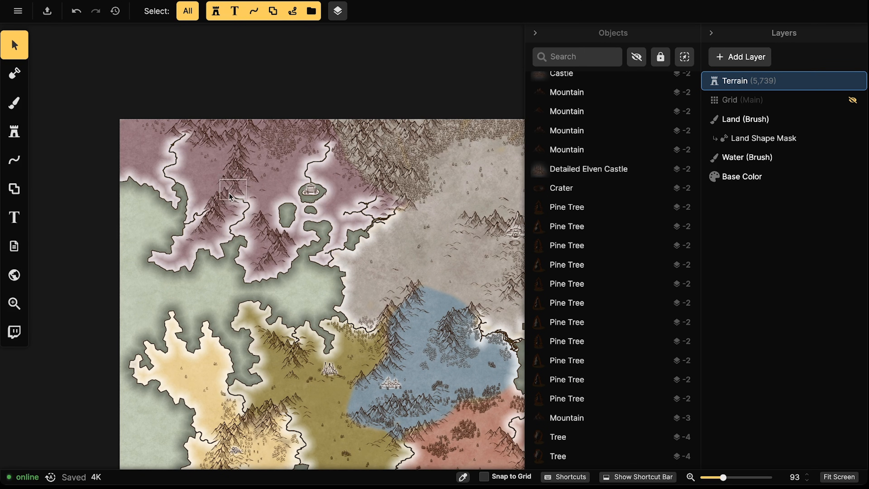
pyautogui.scroll(3, 228, 196)
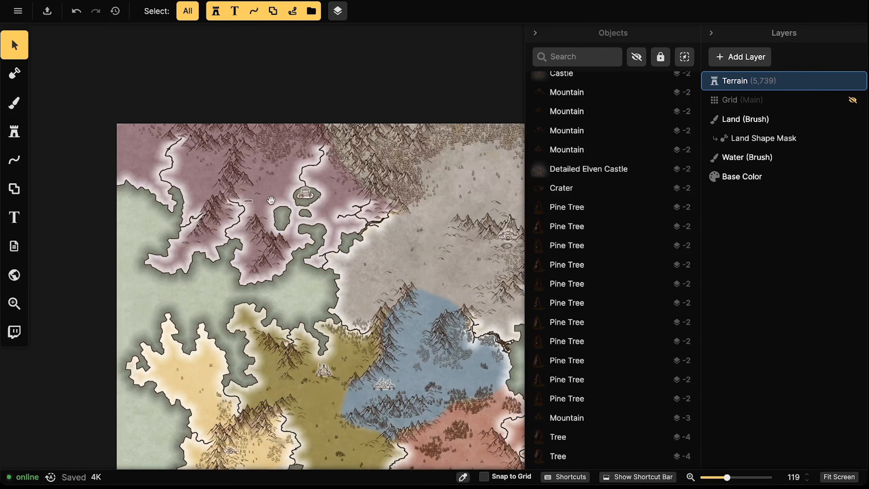
pyautogui.scroll(-3, 252, 200)
# Free-draw a white dotted line between the olive-region castle and the blue-region castle
pyautogui.click(20, 166)
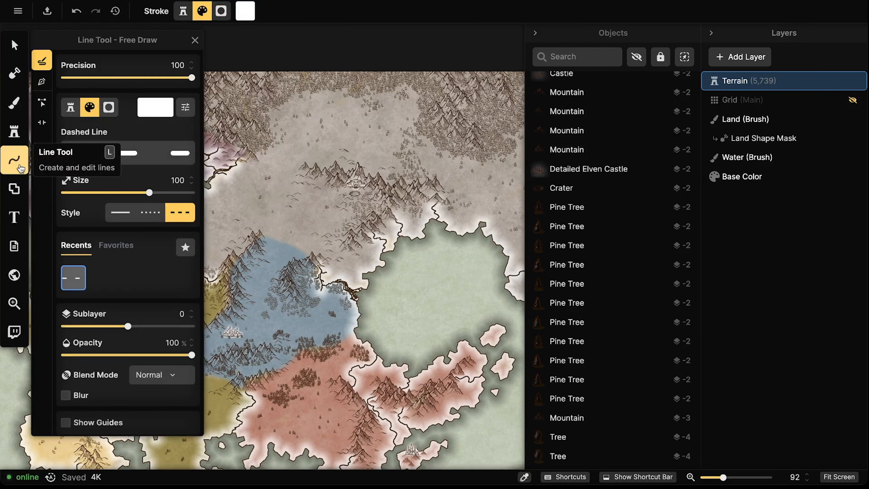
pyautogui.click(154, 214)
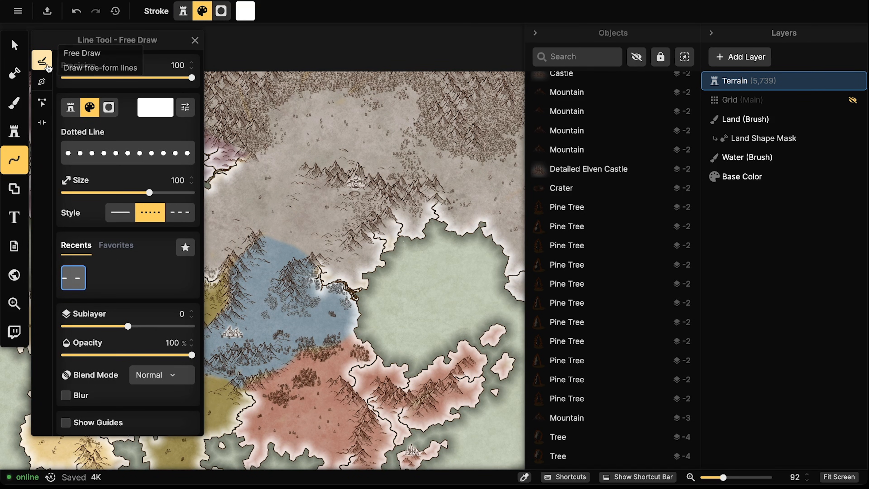
pyautogui.hscroll(-5, 294, 186)
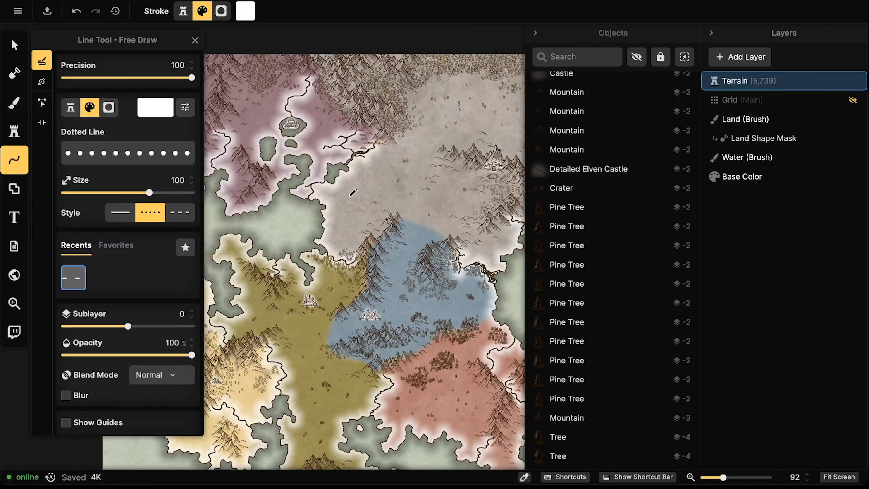
pyautogui.moveTo(351, 196); pyautogui.dragTo(353, 193)
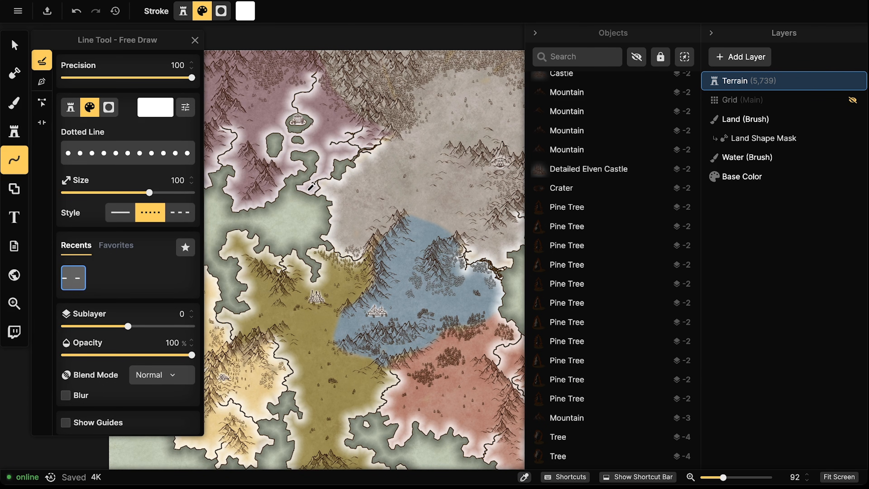
pyautogui.scroll(5, 337, 299)
pyautogui.moveTo(336, 299); pyautogui.dragTo(308, 269)
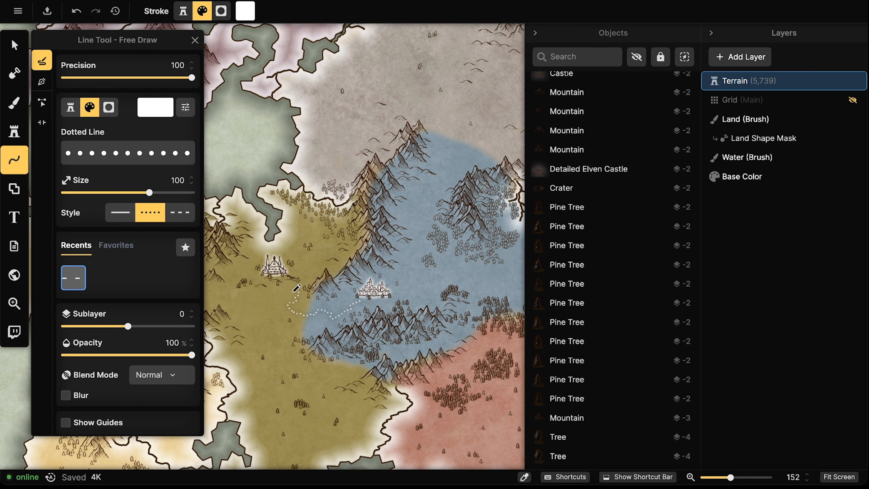
pyautogui.moveTo(283, 275); pyautogui.dragTo(284, 274)
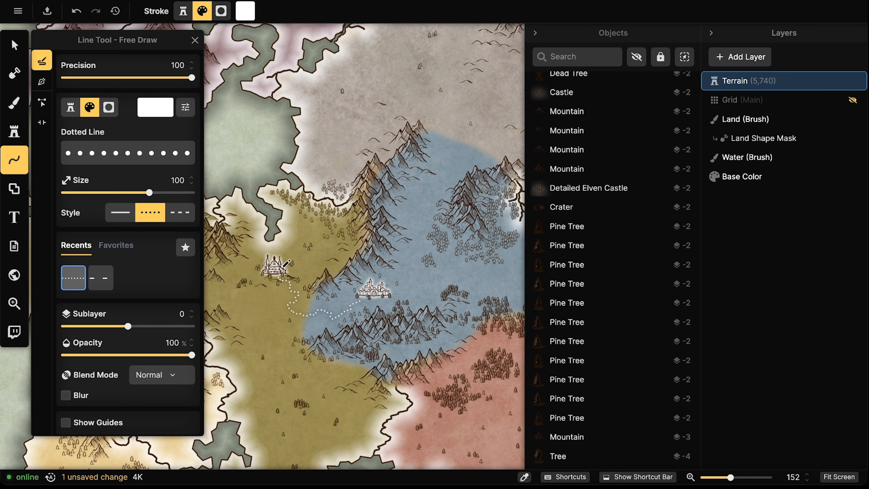
# Enable Shadow in the new dotted path's Stroke Options, then deselect it
pyautogui.click(14, 45)
pyautogui.click(300, 295)
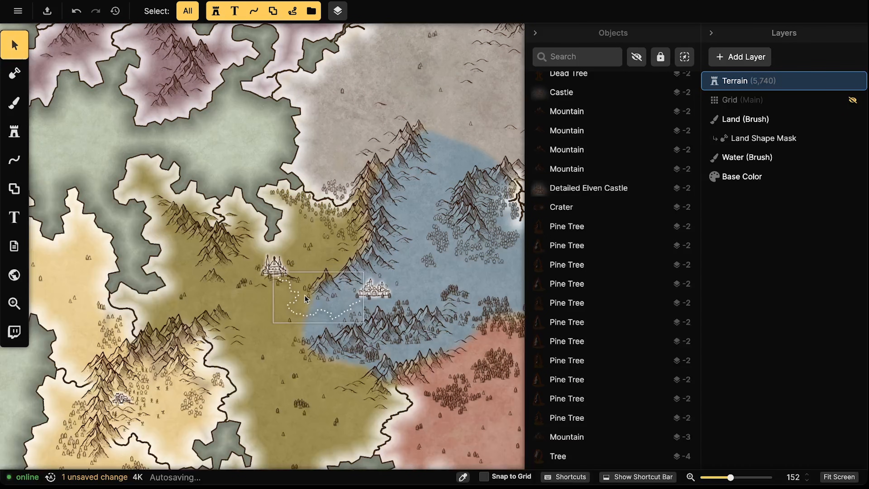
pyautogui.click(164, 70)
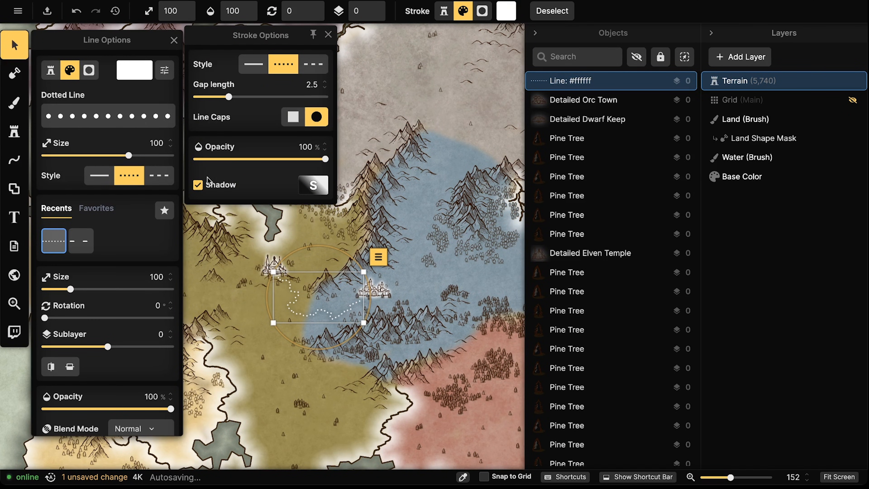
pyautogui.click(198, 185)
pyautogui.click(318, 337)
pyautogui.click(313, 313)
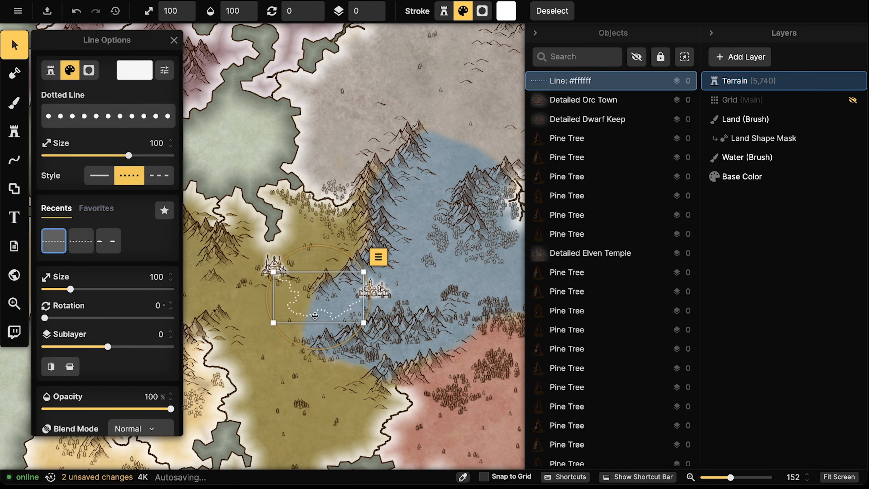
pyautogui.scroll(-1, 313, 313)
pyautogui.scroll(3, 313, 313)
pyautogui.press('Escape')
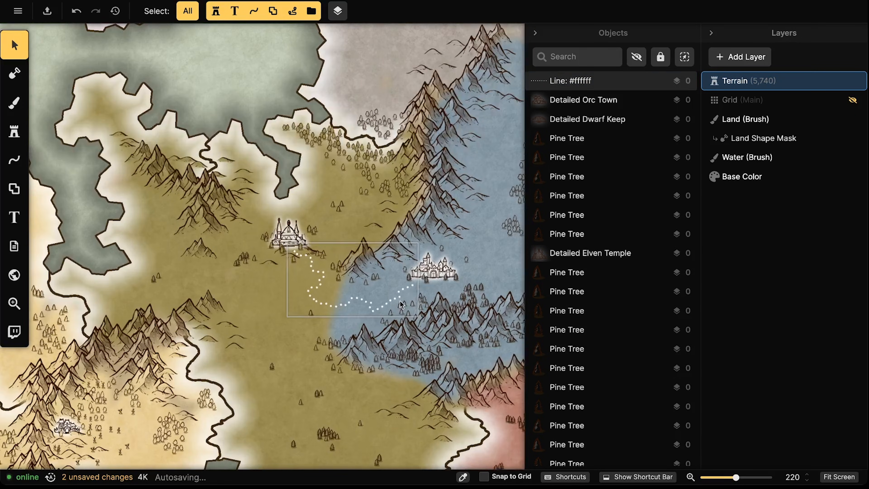
# Free-draw a white dotted path from the existing route southwest across the mountains to the western castle
pyautogui.click(14, 159)
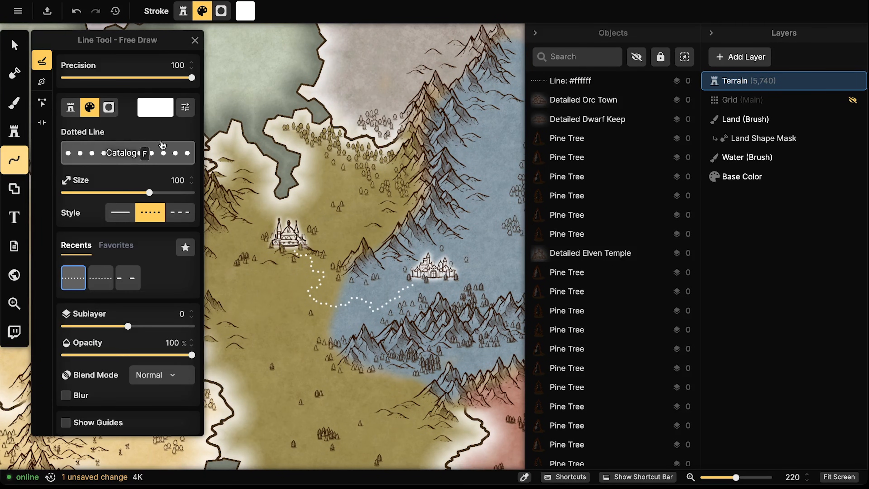
pyautogui.click(185, 109)
pyautogui.click(185, 108)
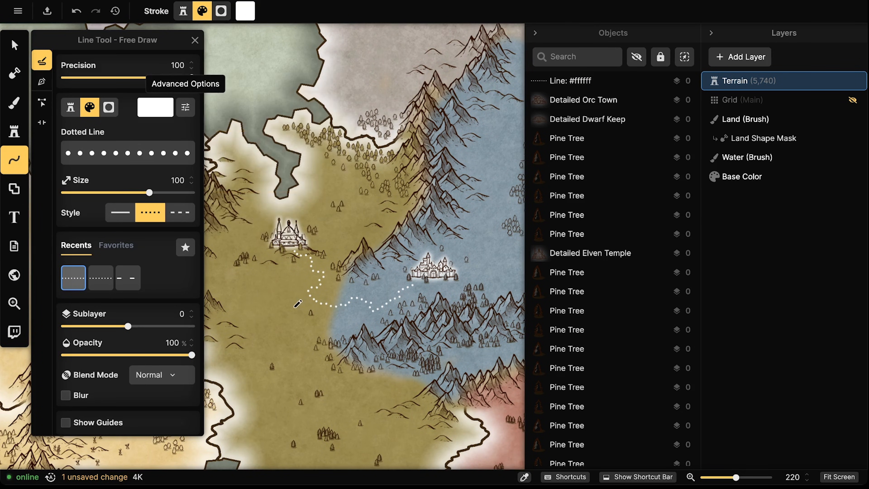
pyautogui.hscroll(-2, 331, 217)
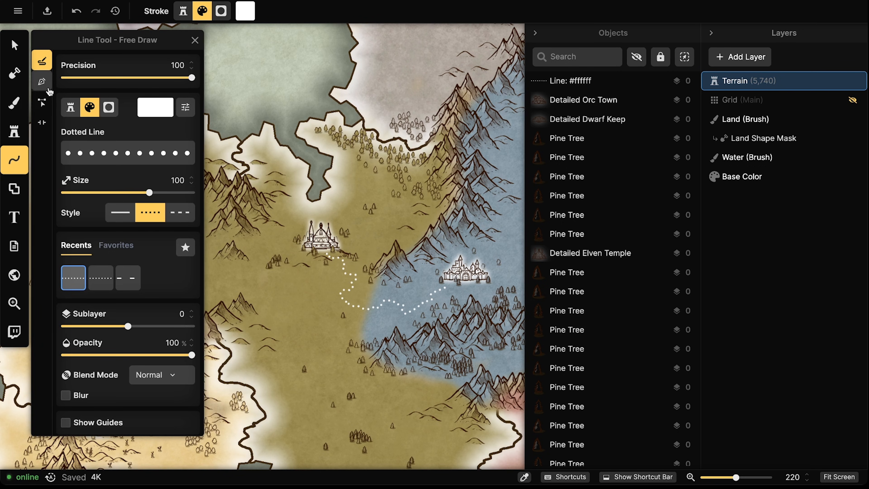
pyautogui.scroll(-4, 421, 254)
pyautogui.hscroll(-2, 426, 256)
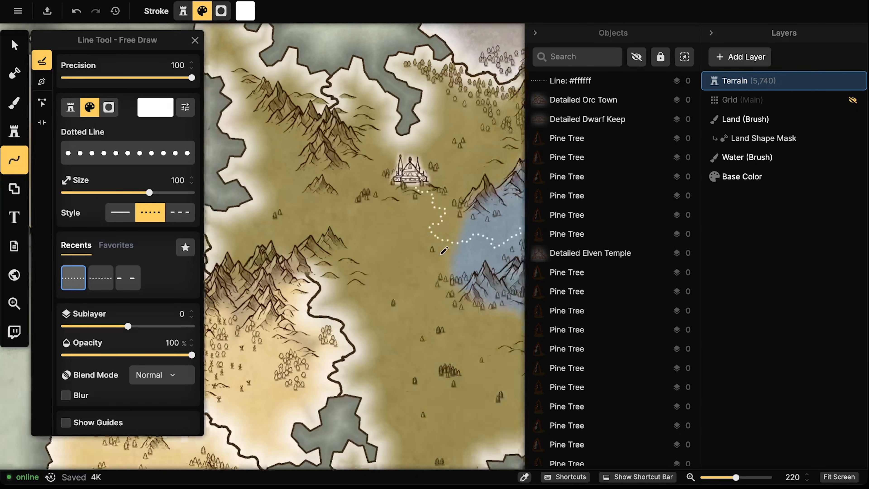
pyautogui.moveTo(380, 291); pyautogui.dragTo(416, 279)
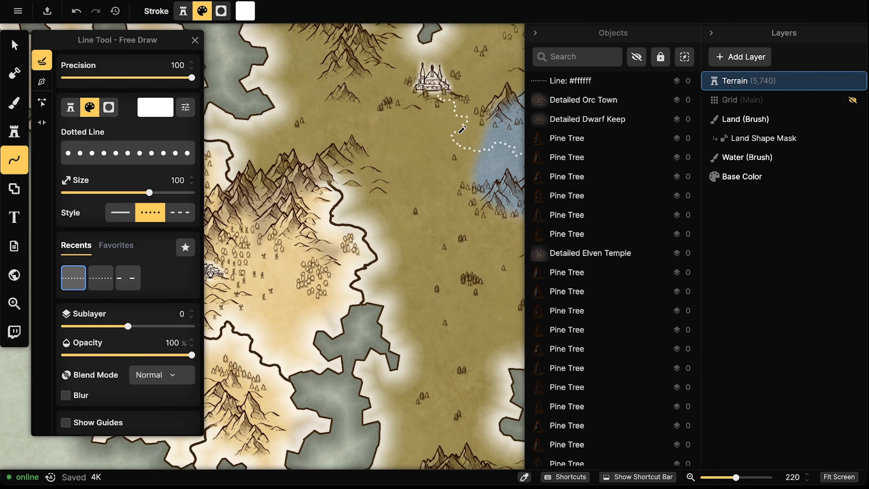
pyautogui.moveTo(453, 142); pyautogui.dragTo(438, 148)
pyautogui.moveTo(414, 195); pyautogui.dragTo(398, 201)
pyautogui.moveTo(239, 279); pyautogui.dragTo(226, 265)
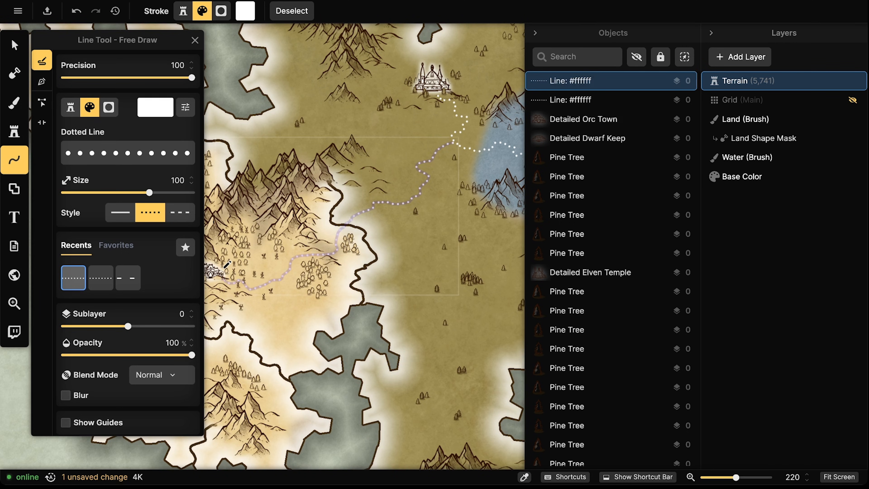
pyautogui.scroll(-5, 227, 265)
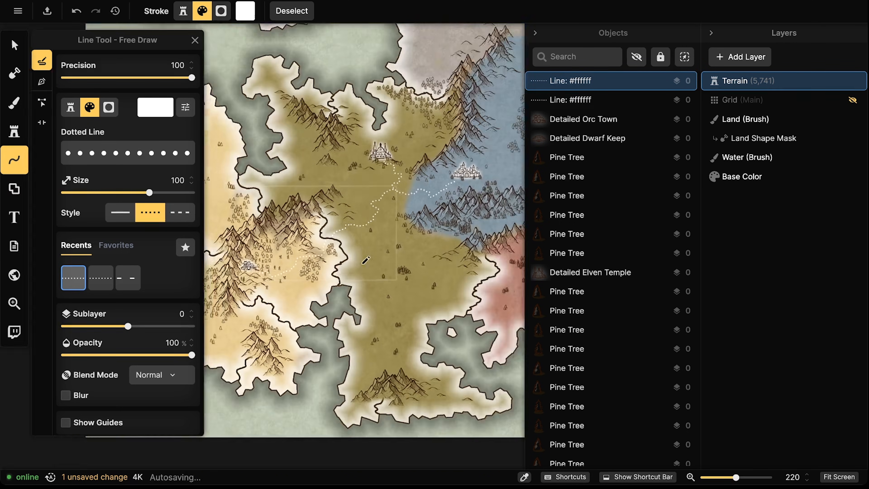
pyautogui.press('Escape')
pyautogui.moveTo(491, 126); pyautogui.dragTo(400, 143)
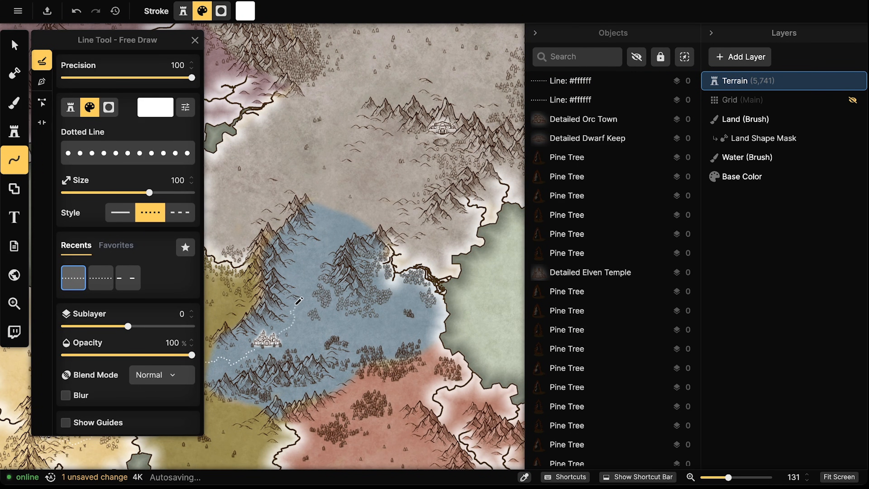
# Draw a white dotted path from the blue castle north to the grey northern castle
pyautogui.moveTo(295, 282); pyautogui.dragTo(293, 270)
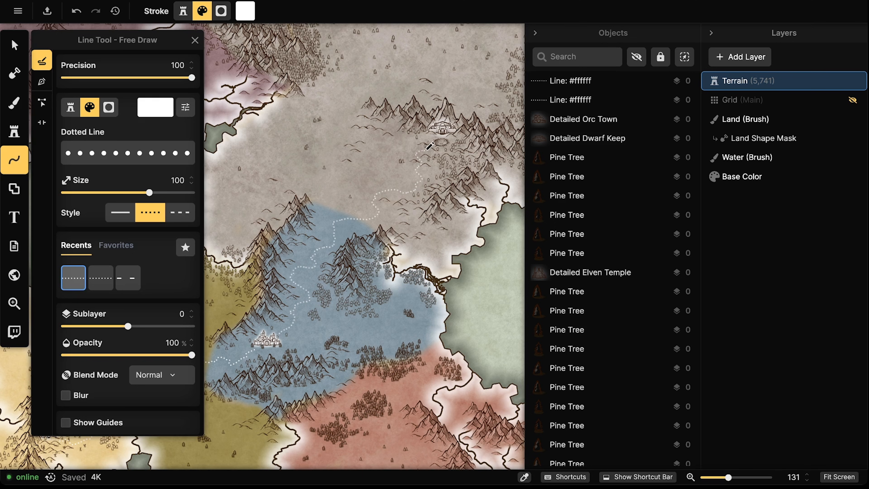
pyautogui.moveTo(432, 146); pyautogui.dragTo(432, 146)
pyautogui.click(462, 155)
# Draw dotted paths across the grey northern land to the purple region's castle
pyautogui.moveTo(466, 311)
pyautogui.mouseDown()
pyautogui.moveTo(380, 334)
pyautogui.moveTo(405, 357)
pyautogui.mouseUp()
pyautogui.moveTo(260, 317); pyautogui.dragTo(415, 296)
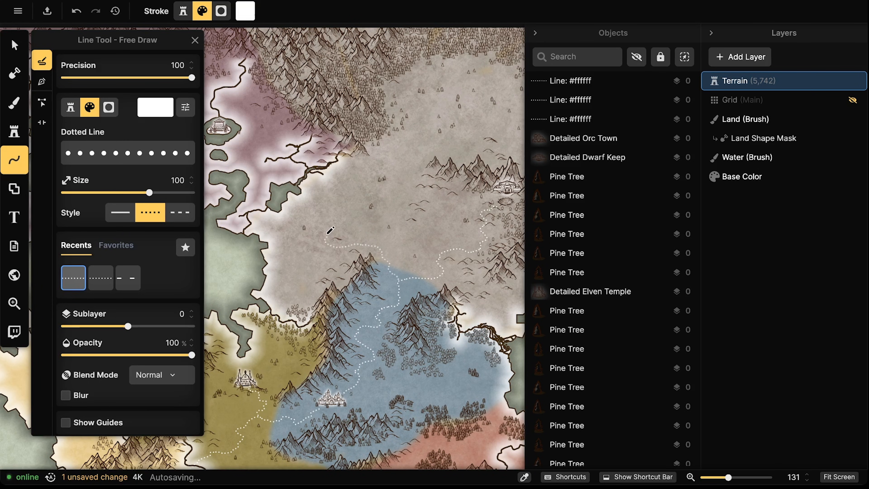
pyautogui.moveTo(306, 185)
pyautogui.mouseDown()
pyautogui.moveTo(296, 160)
pyautogui.moveTo(346, 158)
pyautogui.moveTo(334, 167)
pyautogui.mouseUp()
pyautogui.click(324, 145)
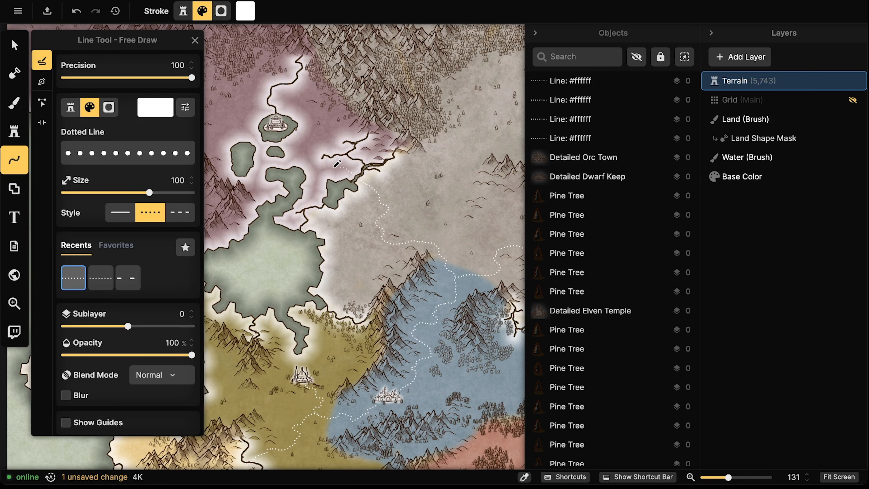
pyautogui.moveTo(294, 140); pyautogui.dragTo(291, 136)
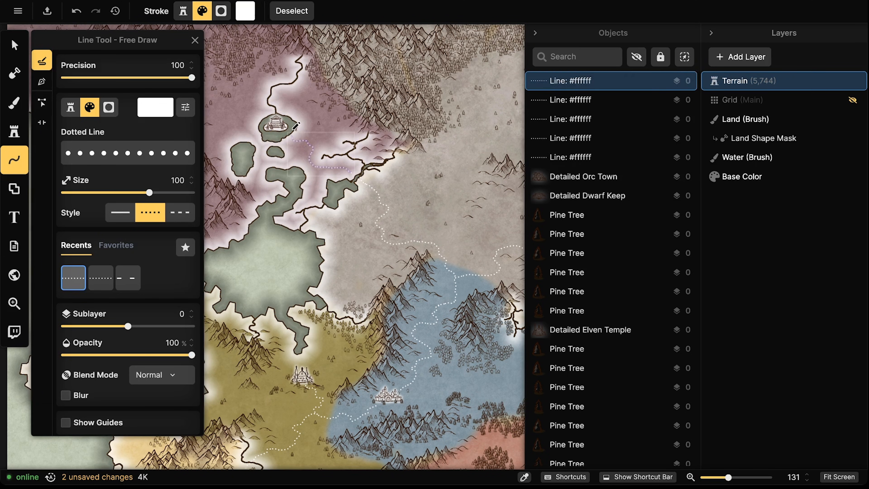
# Draw a dotted path from the blue castle into and through the red south-eastern region
pyautogui.moveTo(349, 424)
pyautogui.mouseDown()
pyautogui.moveTo(355, 291)
pyautogui.moveTo(409, 203)
pyautogui.mouseUp()
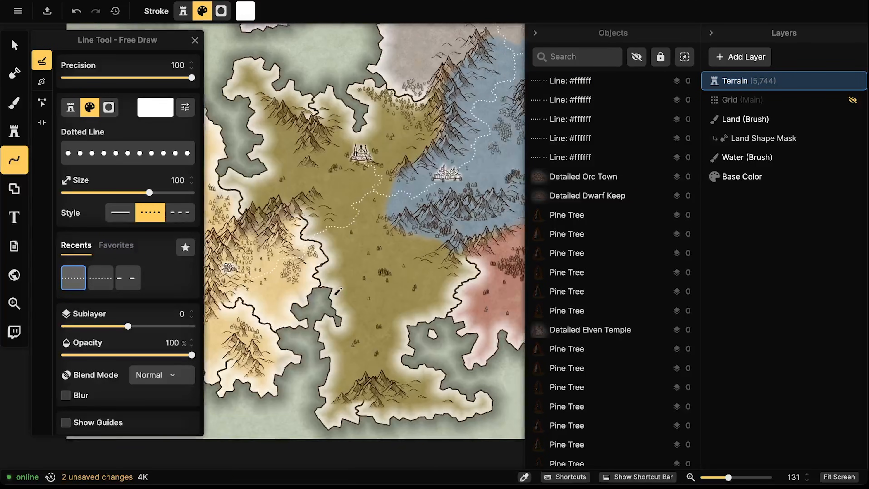
pyautogui.moveTo(455, 273); pyautogui.dragTo(303, 268)
pyautogui.moveTo(444, 308); pyautogui.dragTo(382, 289)
pyautogui.moveTo(380, 155); pyautogui.dragTo(445, 191)
pyautogui.moveTo(462, 104); pyautogui.dragTo(377, 118)
pyautogui.moveTo(385, 166); pyautogui.dragTo(409, 141)
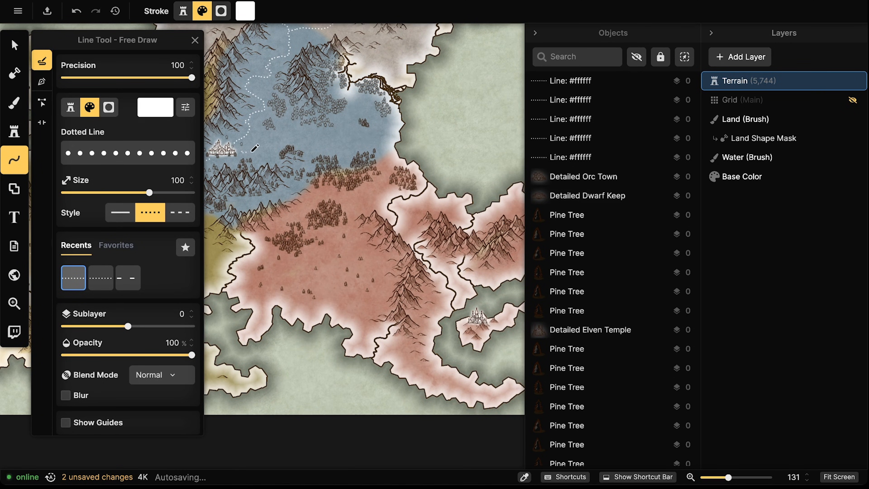
pyautogui.moveTo(280, 163)
pyautogui.mouseDown()
pyautogui.moveTo(294, 188)
pyautogui.moveTo(301, 211)
pyautogui.mouseUp()
pyautogui.scroll(-2, 322, 101)
pyautogui.hscroll(1, 322, 101)
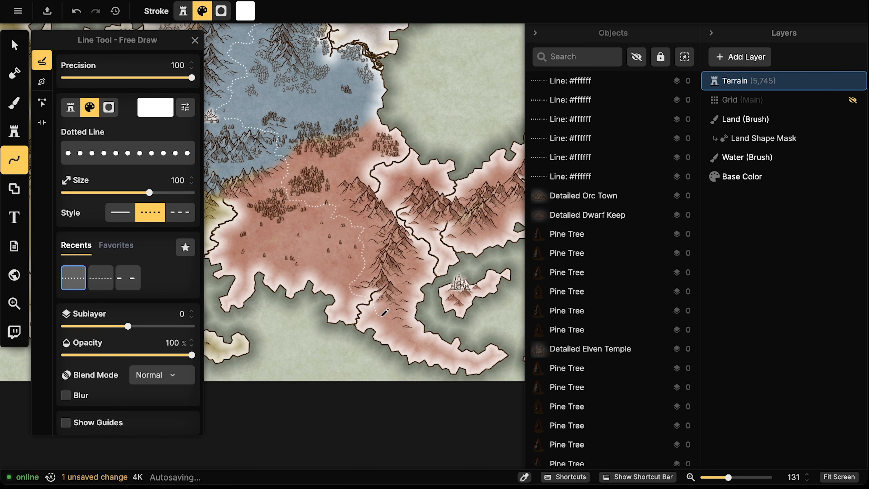
pyautogui.moveTo(395, 311)
pyautogui.mouseDown()
pyautogui.moveTo(408, 311)
pyautogui.moveTo(430, 269)
pyautogui.mouseUp()
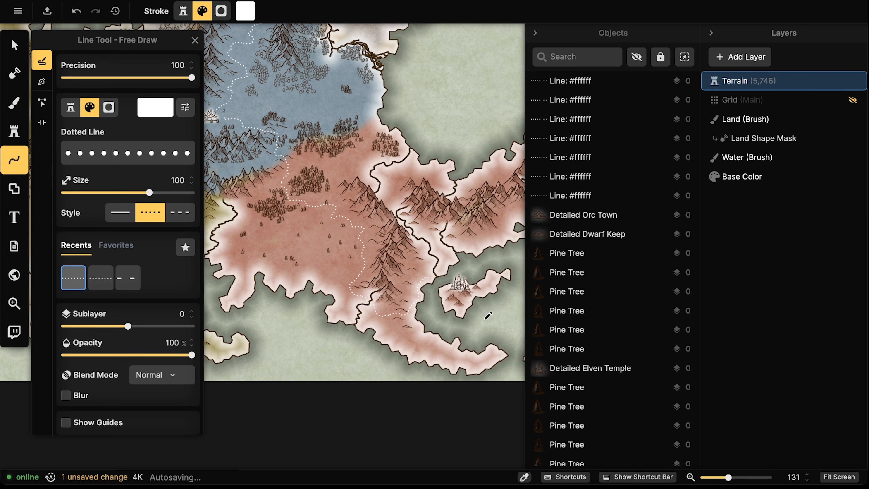
pyautogui.scroll(10, 363, 253)
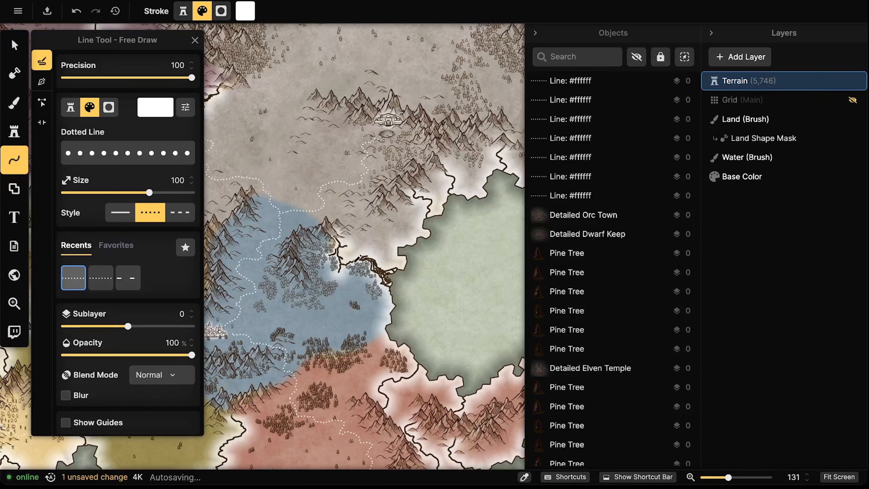
# Draw a dotted path westward across the olive land to the olive-yellow border
pyautogui.moveTo(364, 247); pyautogui.dragTo(444, 267)
pyautogui.moveTo(339, 285)
pyautogui.mouseDown()
pyautogui.moveTo(399, 283)
pyautogui.moveTo(443, 263)
pyautogui.mouseUp()
pyautogui.moveTo(324, 317); pyautogui.dragTo(472, 235)
pyautogui.moveTo(408, 300)
pyautogui.mouseDown()
pyautogui.moveTo(451, 216)
pyautogui.moveTo(414, 245)
pyautogui.mouseUp()
pyautogui.moveTo(514, 257); pyautogui.dragTo(382, 298)
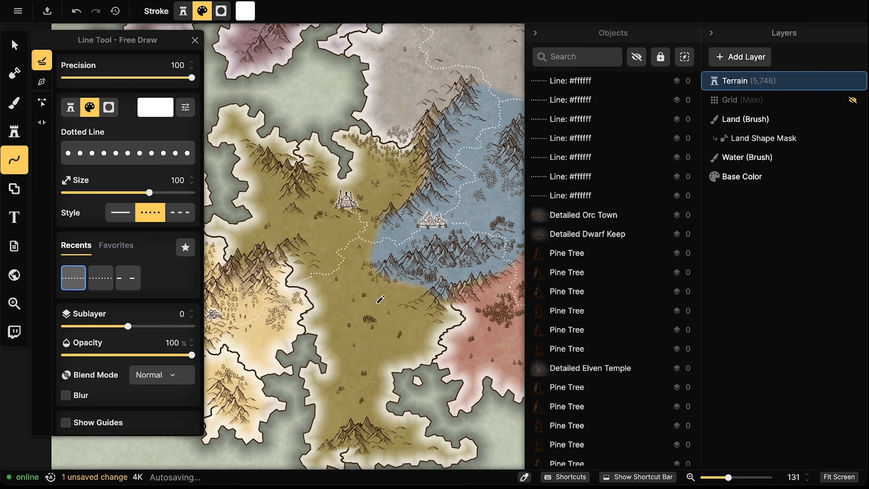
pyautogui.moveTo(514, 307); pyautogui.dragTo(428, 239)
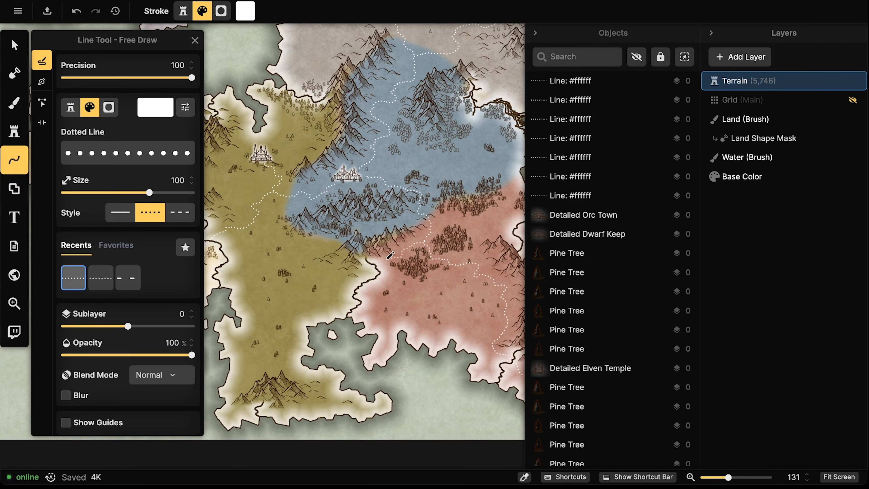
pyautogui.moveTo(342, 274); pyautogui.dragTo(320, 270)
pyautogui.moveTo(262, 227); pyautogui.dragTo(259, 218)
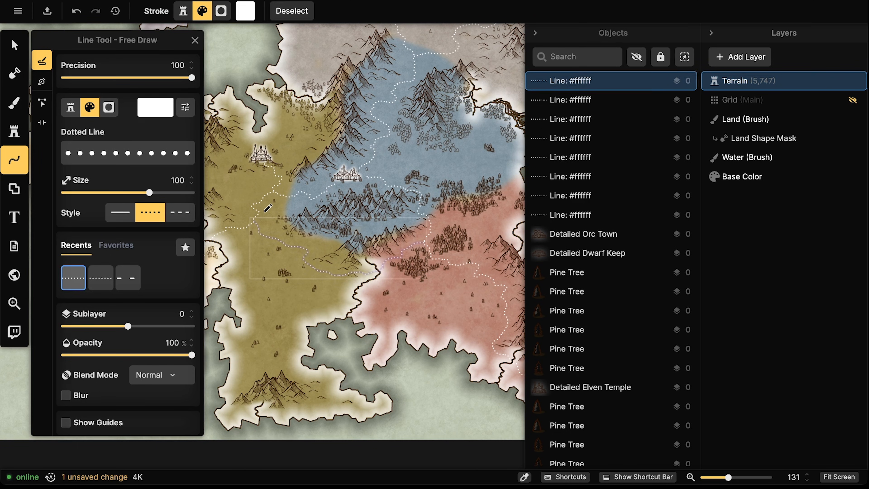
pyautogui.moveTo(318, 167); pyautogui.dragTo(348, 177)
# Switch to the Stamp tool and choose the Circle stamp from Recents
pyautogui.click(13, 44)
pyautogui.scroll(-5, 303, 279)
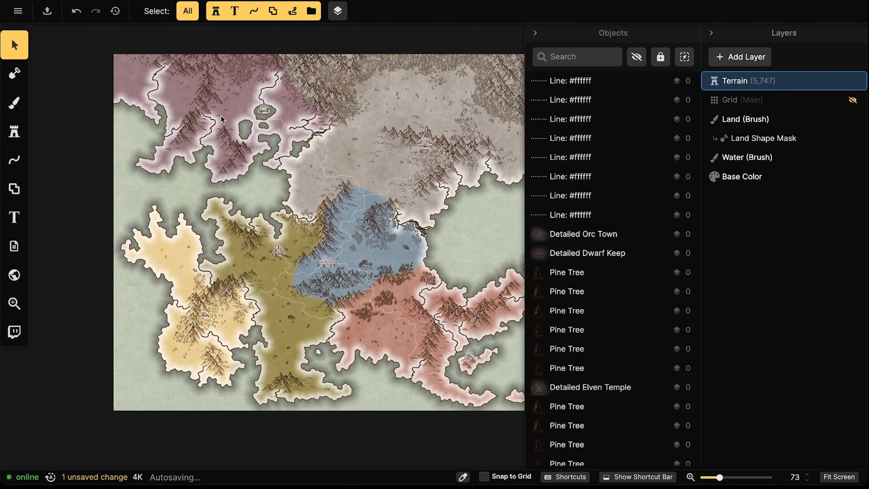
pyautogui.moveTo(325, 205); pyautogui.dragTo(299, 202)
pyautogui.moveTo(345, 144); pyautogui.dragTo(361, 137)
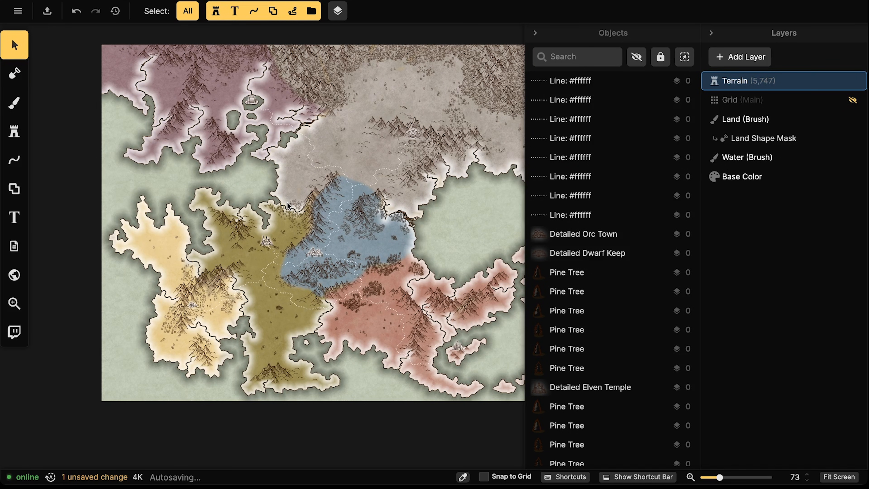
pyautogui.click(18, 136)
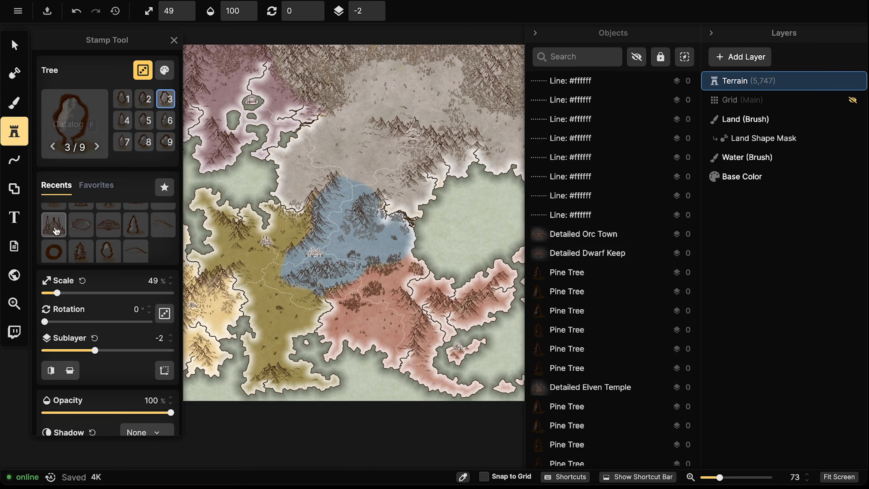
pyautogui.click(53, 251)
# Tweak the circle stamp's colours to 0% contrast and 200% brightness, making it white
pyautogui.scroll(4, 250, 291)
pyautogui.scroll(12, 251, 291)
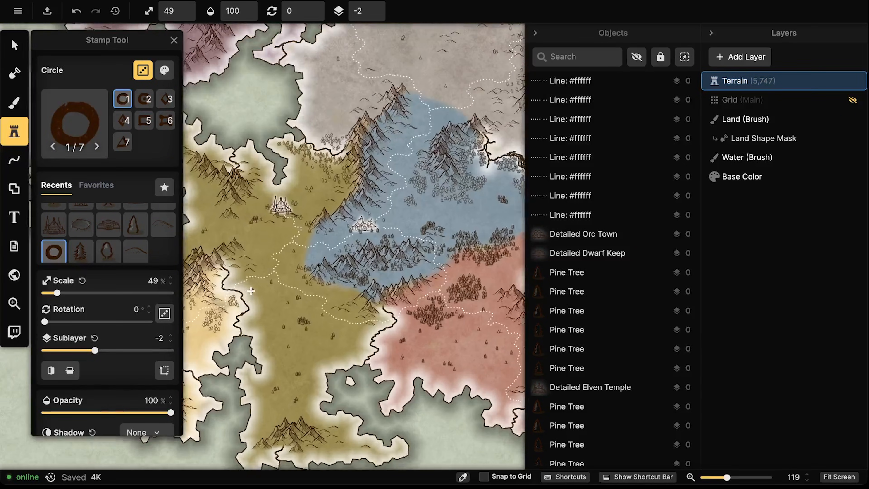
pyautogui.scroll(4, 253, 290)
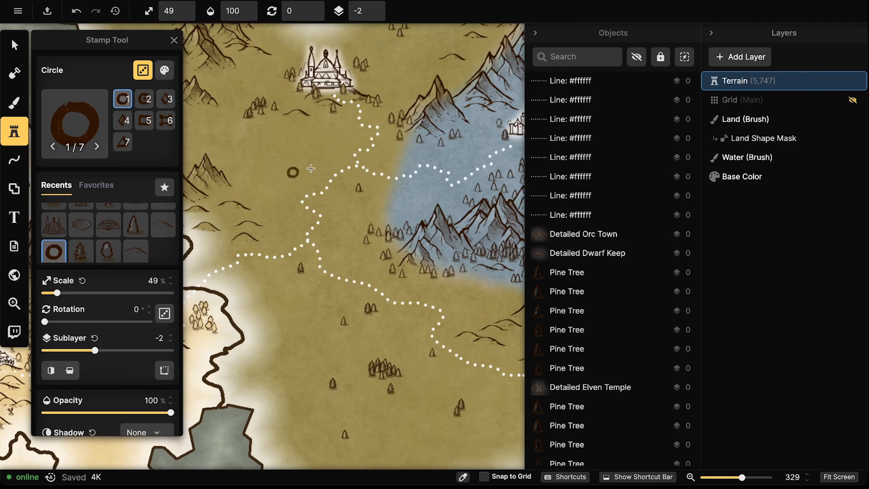
pyautogui.scroll(-6, 163, 214)
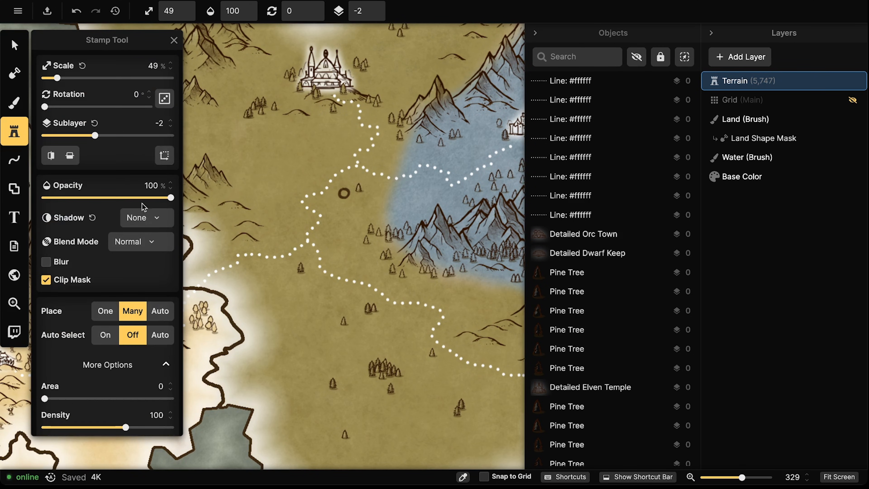
pyautogui.scroll(6, 142, 203)
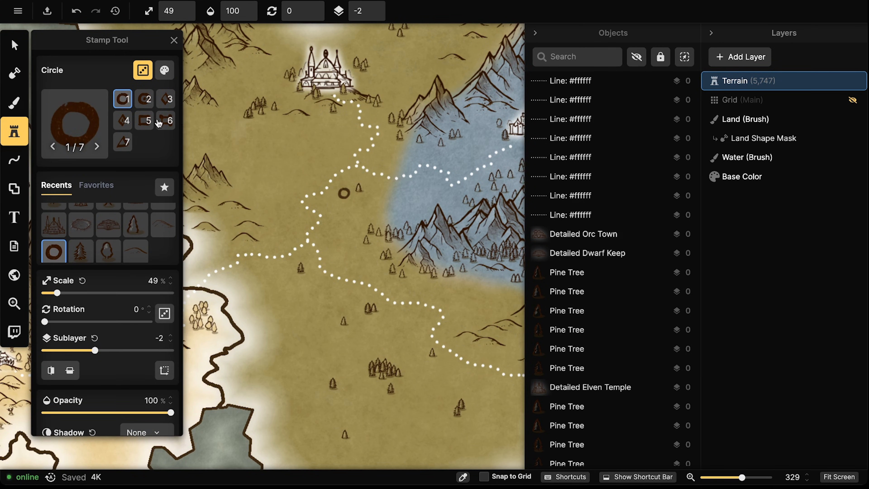
pyautogui.click(164, 70)
pyautogui.moveTo(246, 167); pyautogui.dragTo(156, 166)
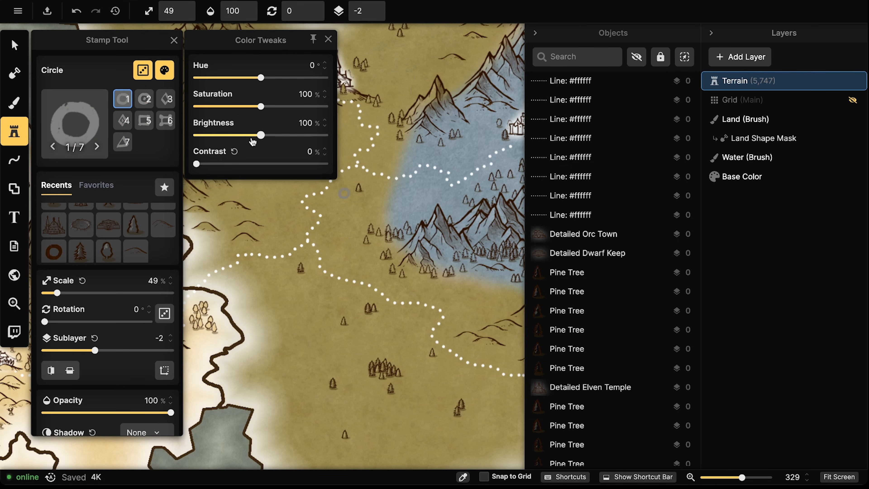
pyautogui.moveTo(260, 135); pyautogui.dragTo(361, 137)
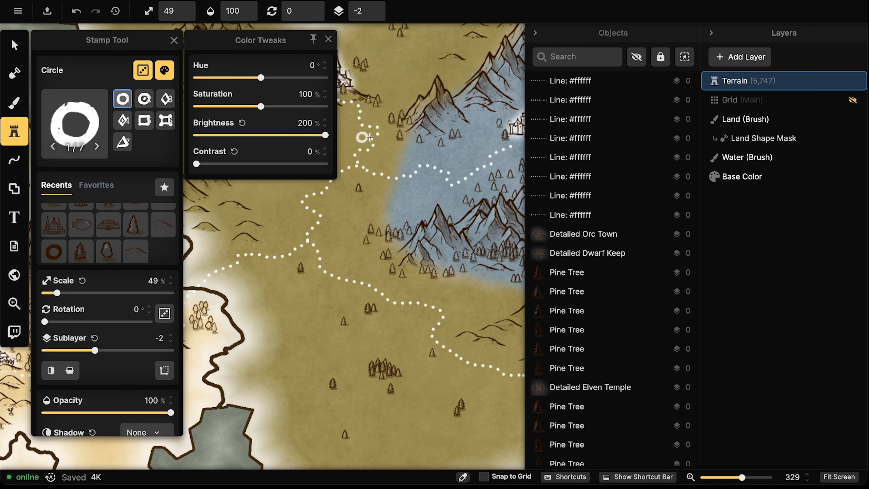
pyautogui.click(336, 207)
pyautogui.scroll(-5, 314, 196)
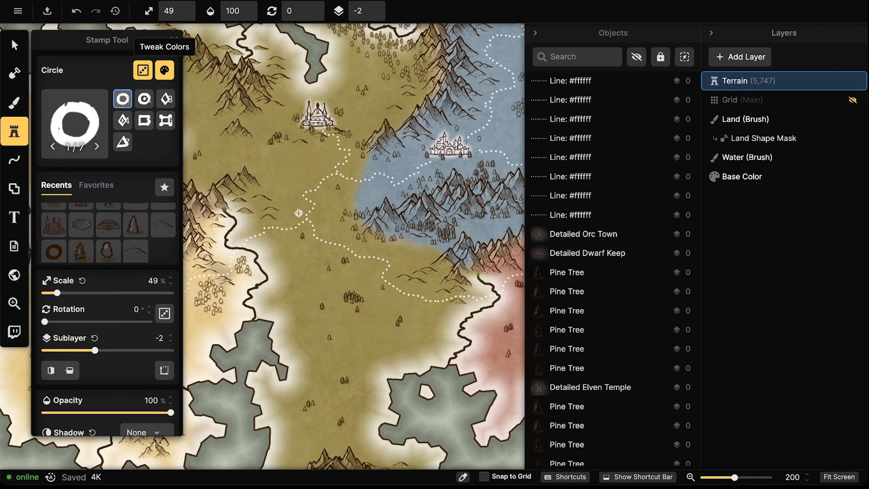
# Stamp a Diamond at the path junction on sublayer 3
pyautogui.scroll(6, 320, 198)
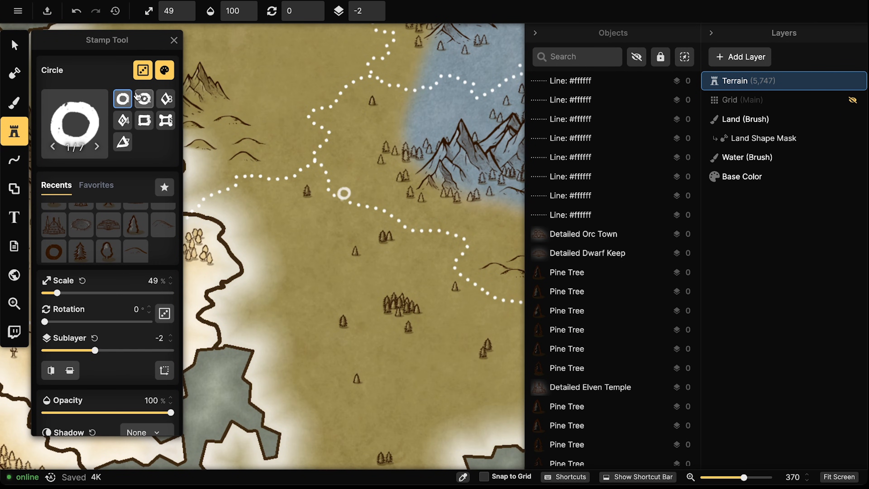
pyautogui.click(165, 99)
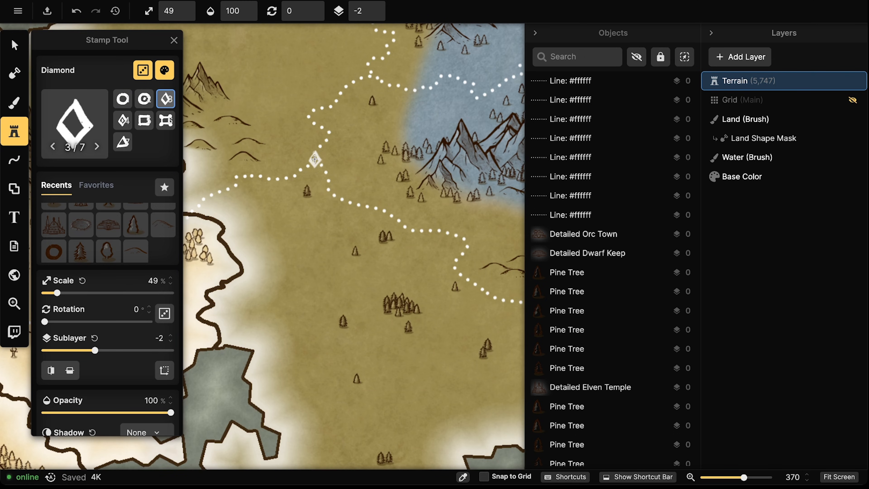
pyautogui.scroll(-4, 313, 156)
pyautogui.scroll(3, 267, 168)
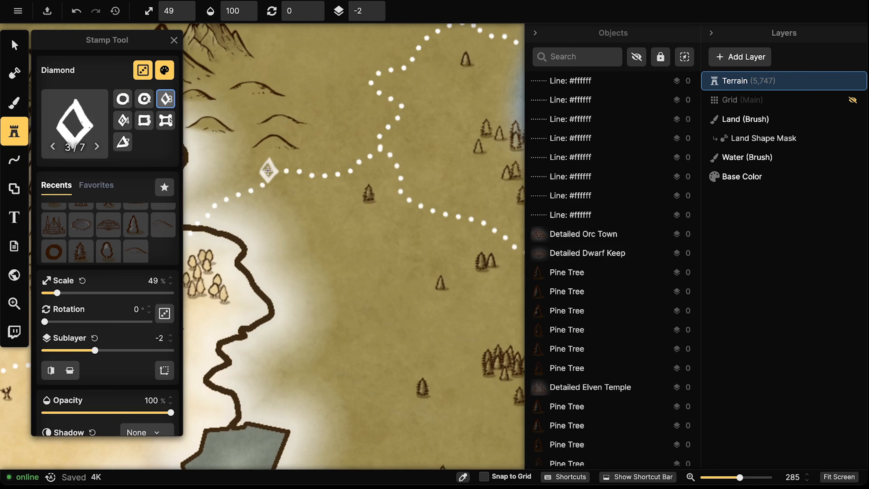
pyautogui.scroll(2, 379, 160)
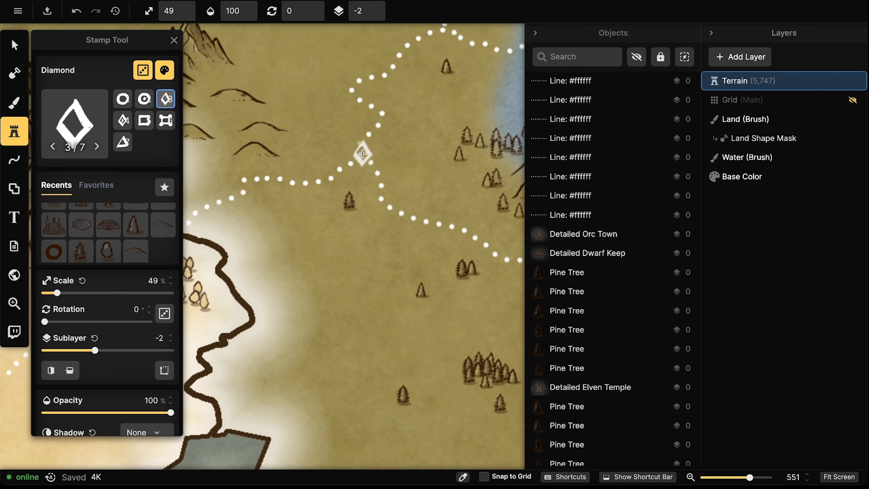
pyautogui.click(376, 8)
pyautogui.click(376, 7)
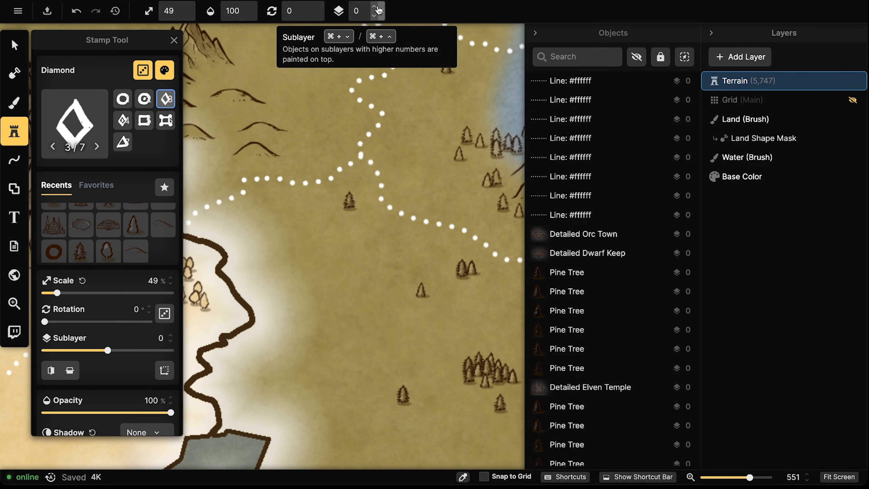
pyautogui.click(376, 6)
pyautogui.click(377, 6)
pyautogui.click(376, 6)
pyautogui.click(362, 154)
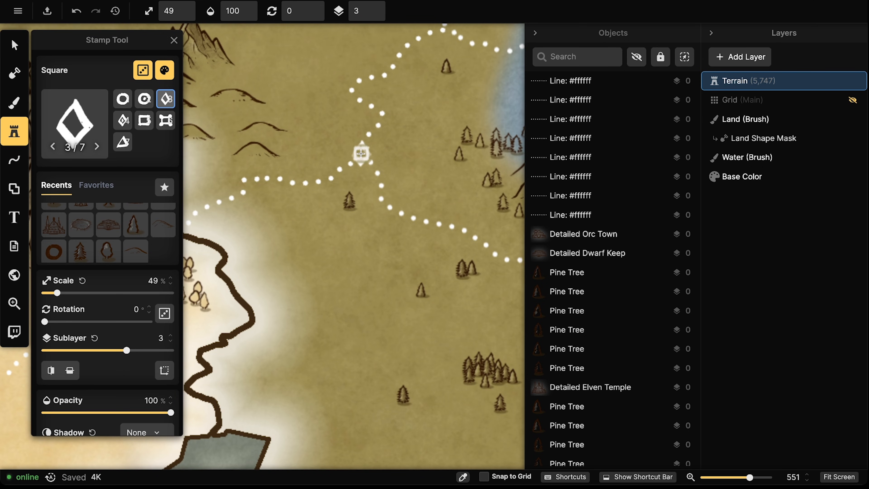
# Switch to the Diamond 4/7 variant, open Color Tweaks and turn off random variation
pyautogui.scroll(-1, 278, 160)
pyautogui.scroll(-2, 278, 160)
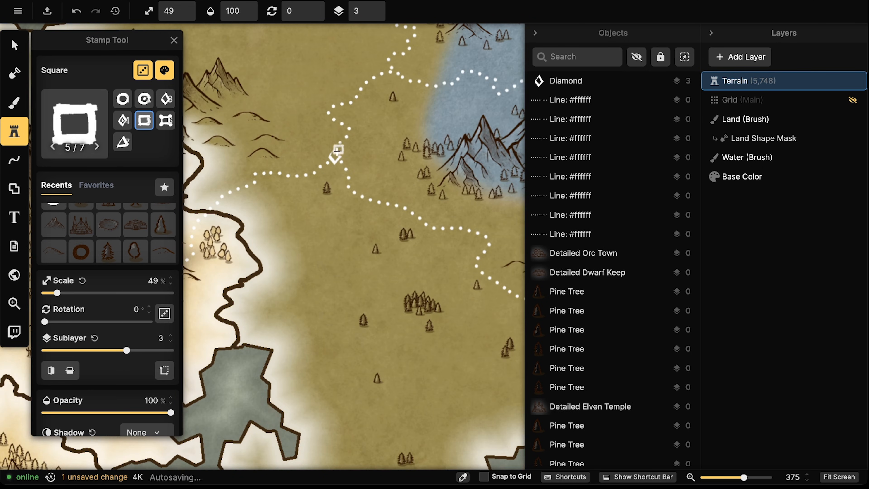
pyautogui.moveTo(310, 172); pyautogui.dragTo(343, 189)
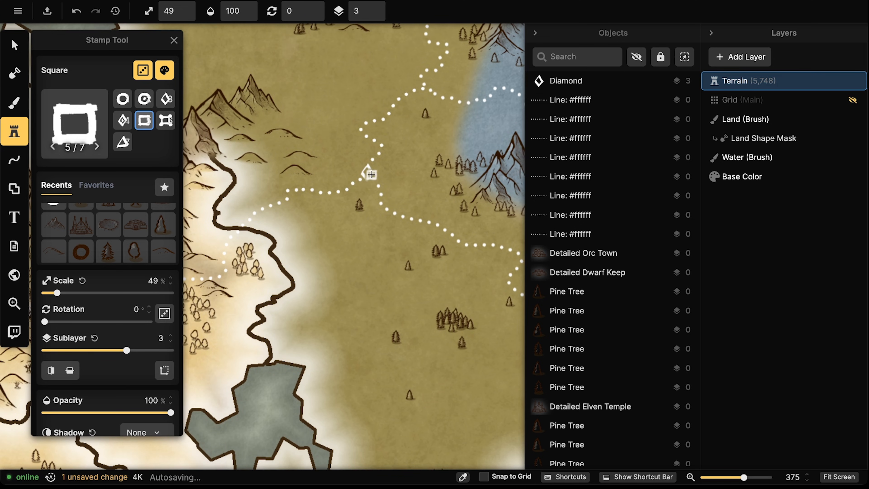
pyautogui.moveTo(388, 81); pyautogui.dragTo(283, 170)
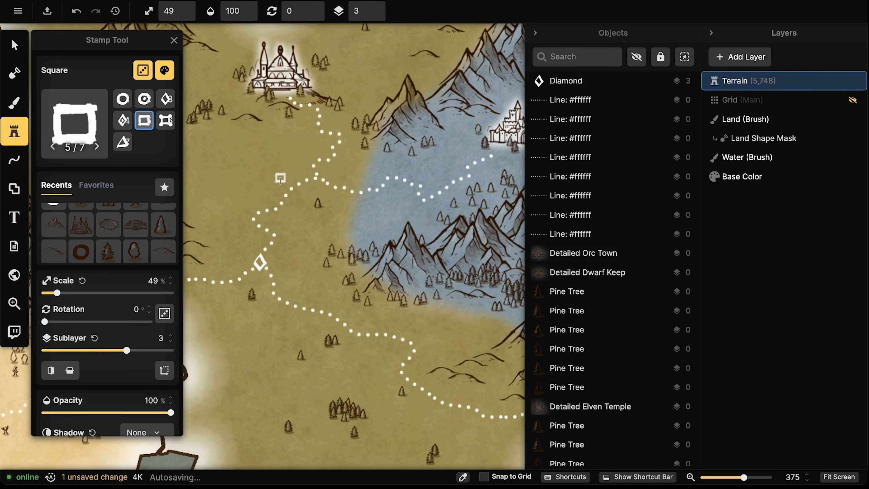
pyautogui.scroll(-2, 275, 243)
pyautogui.moveTo(273, 260); pyautogui.dragTo(390, 196)
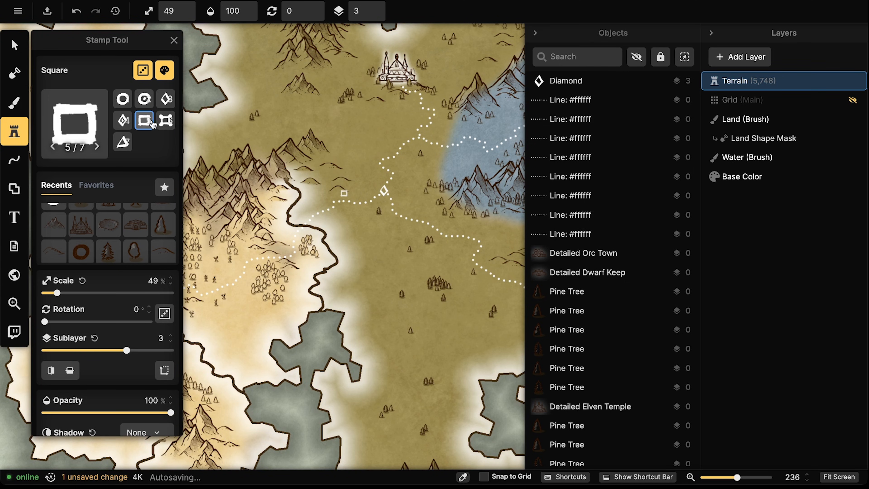
pyautogui.click(122, 121)
pyautogui.click(160, 73)
pyautogui.click(144, 71)
# Place diamond waypoints on the coastal path, near the northern lake and along the northern coast
pyautogui.click(166, 71)
pyautogui.scroll(2, 324, 233)
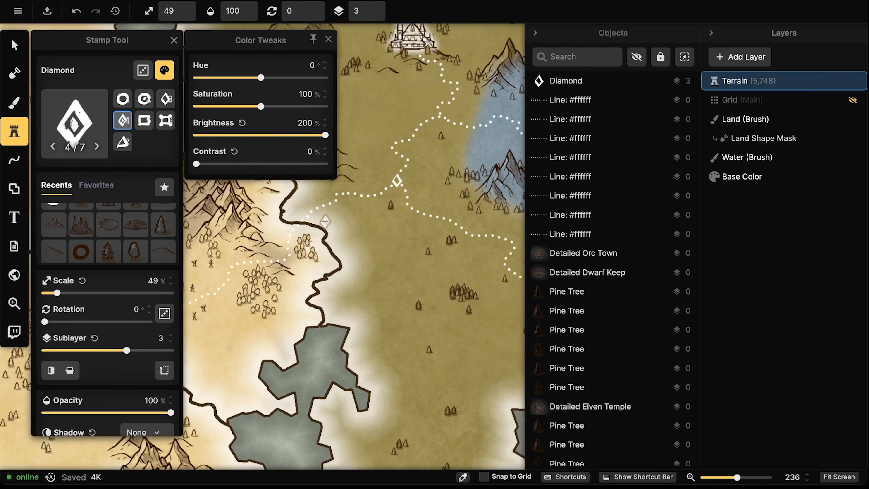
pyautogui.click(300, 212)
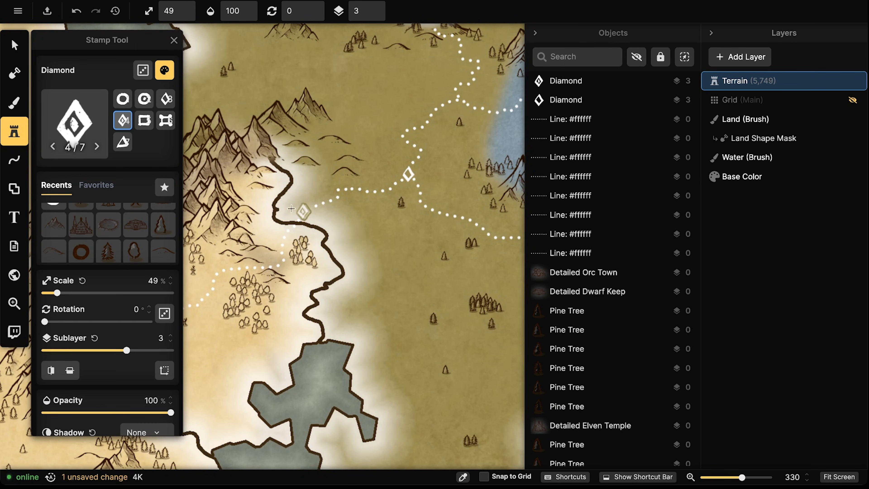
pyautogui.scroll(-3, 238, 167)
pyautogui.moveTo(260, 150); pyautogui.dragTo(338, 269)
pyautogui.moveTo(448, 167); pyautogui.dragTo(350, 173)
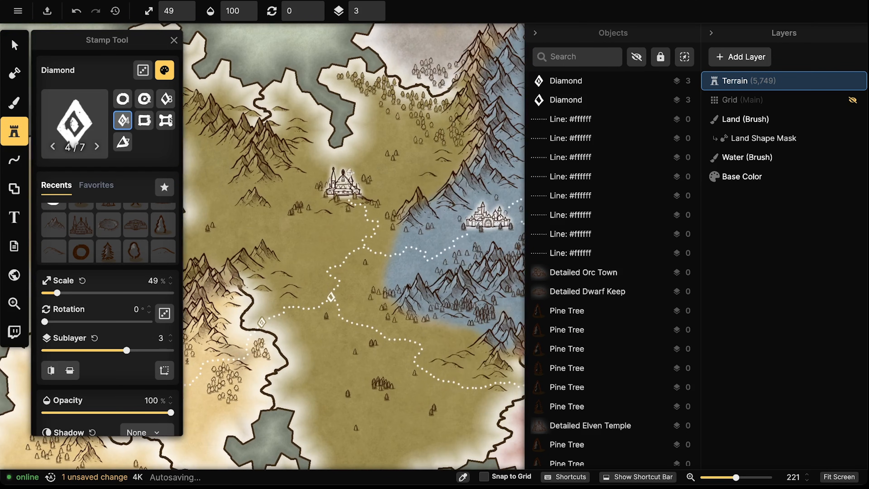
pyautogui.click(350, 141)
pyautogui.moveTo(275, 77); pyautogui.dragTo(298, 88)
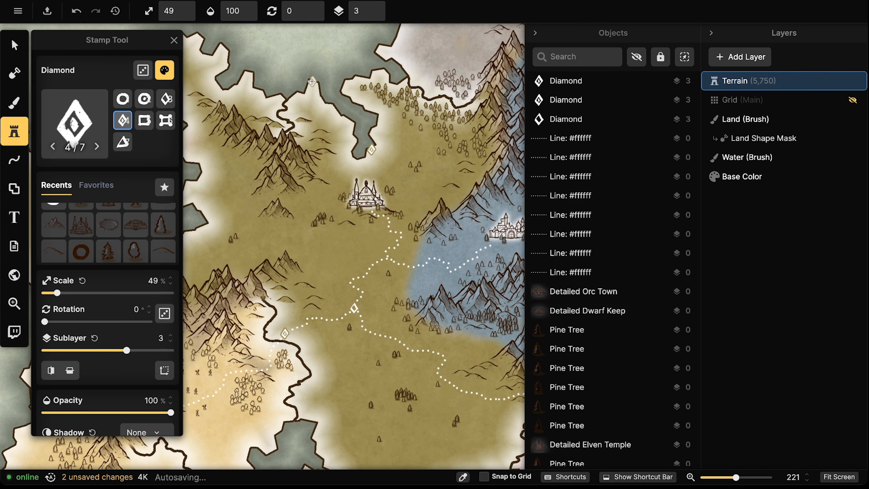
pyautogui.click(312, 81)
pyautogui.click(248, 71)
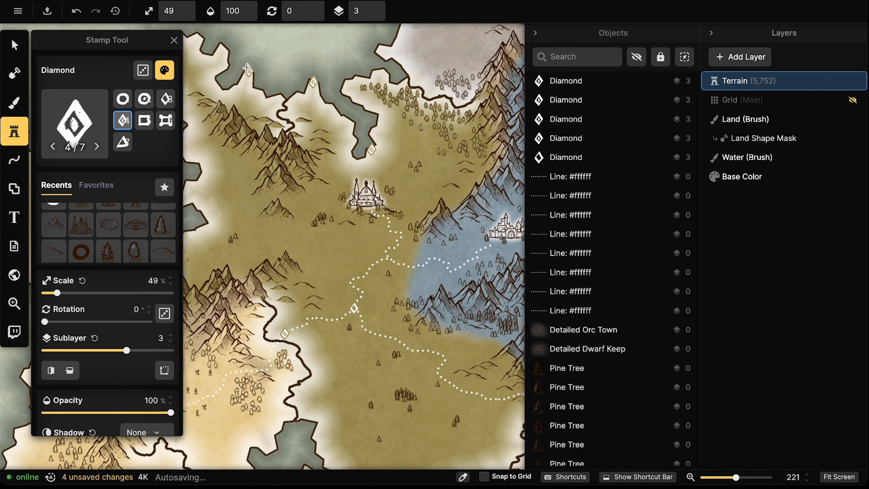
# Place diamond waypoints on the blue region's path and where it enters the red region
pyautogui.scroll(-3, 242, 145)
pyautogui.moveTo(289, 85); pyautogui.dragTo(319, 173)
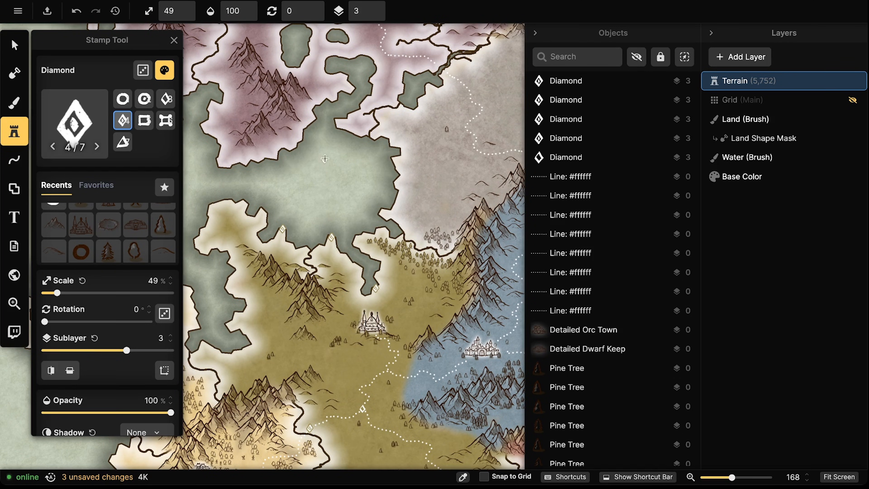
pyautogui.moveTo(392, 423); pyautogui.dragTo(322, 229)
pyautogui.moveTo(355, 298); pyautogui.dragTo(328, 280)
pyautogui.scroll(5, 318, 154)
pyautogui.scroll(6, 316, 154)
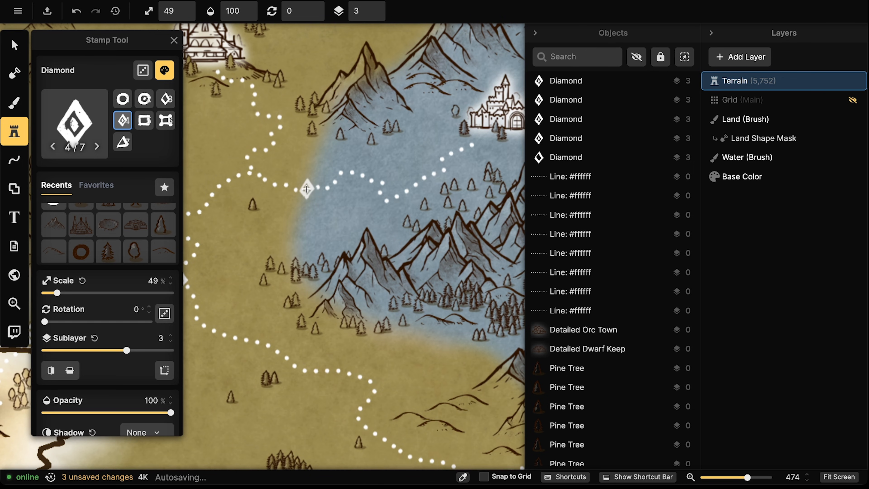
pyautogui.click(306, 188)
pyautogui.scroll(-2, 301, 188)
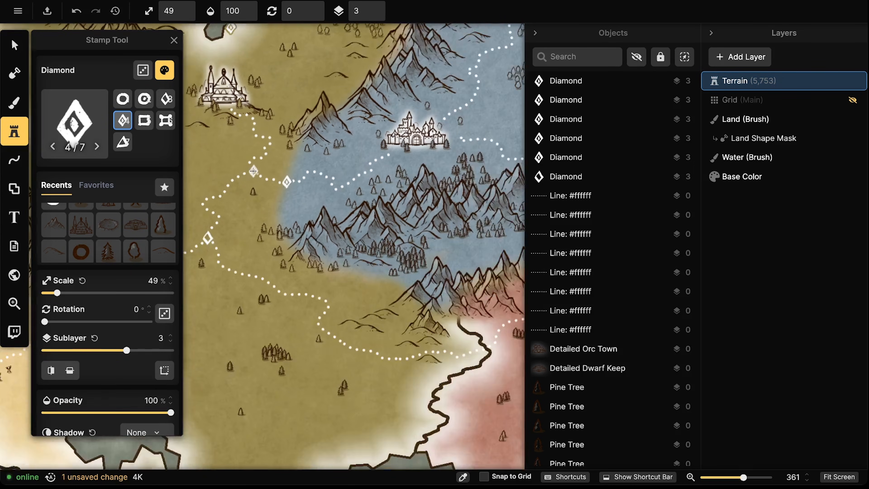
pyautogui.scroll(1, 274, 191)
pyautogui.moveTo(406, 267); pyautogui.dragTo(331, 216)
pyautogui.click(330, 216)
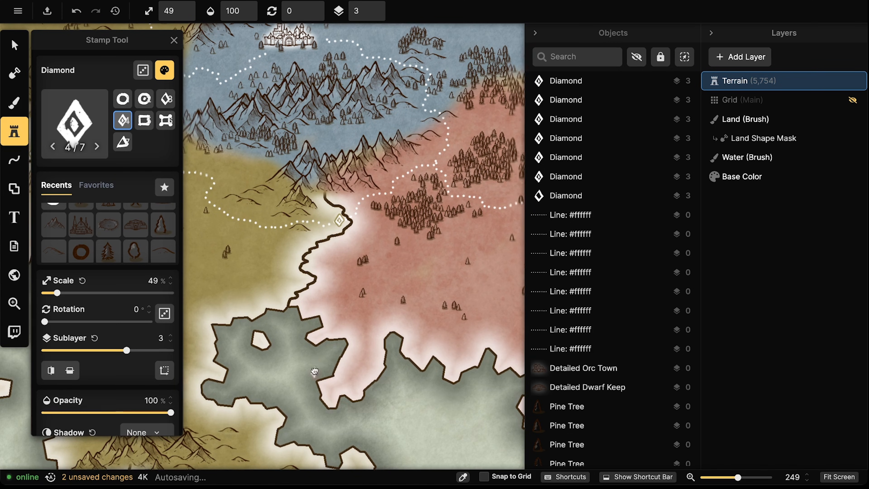
pyautogui.scroll(-3, 326, 234)
# Stamp diamond waypoints along a path, near the orc town, and in the sandy western region
pyautogui.click(250, 218)
pyautogui.scroll(-2, 249, 219)
pyautogui.moveTo(250, 218); pyautogui.dragTo(506, 224)
pyautogui.moveTo(331, 220); pyautogui.dragTo(349, 221)
pyautogui.scroll(3, 323, 215)
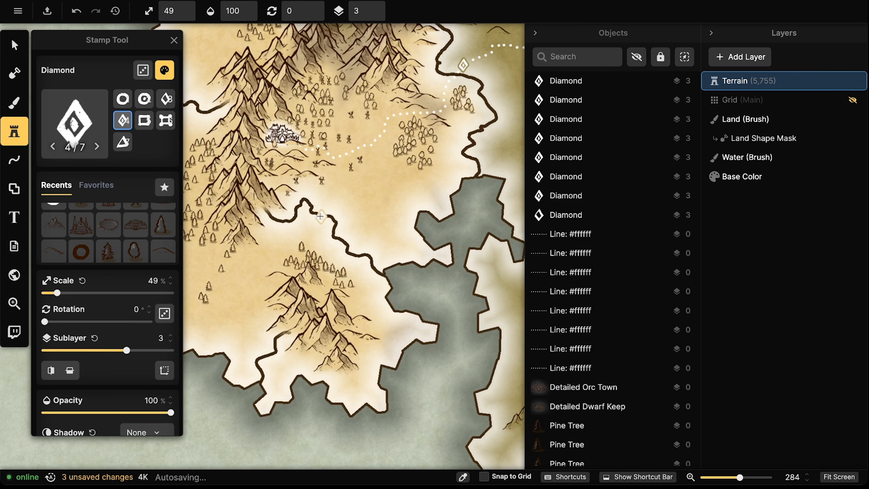
pyautogui.click(320, 216)
pyautogui.scroll(-4, 308, 208)
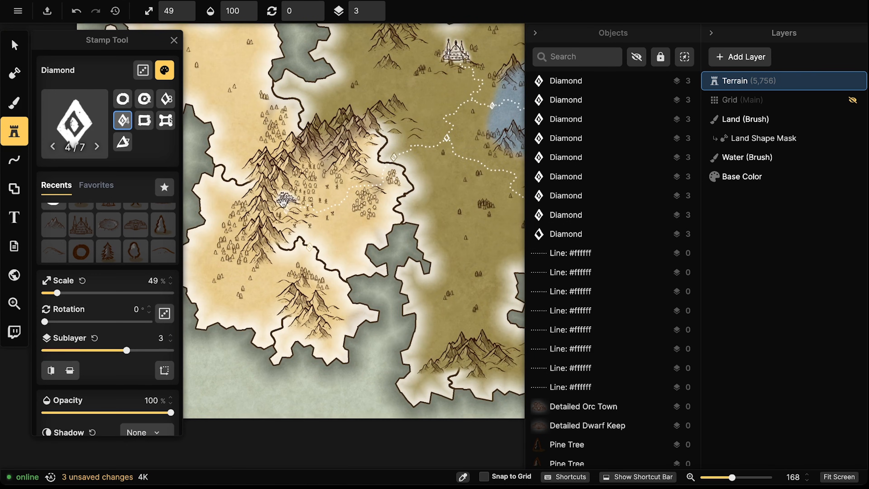
pyautogui.moveTo(284, 202); pyautogui.dragTo(292, 188)
pyautogui.scroll(3, 266, 263)
pyautogui.moveTo(270, 258); pyautogui.dragTo(313, 233)
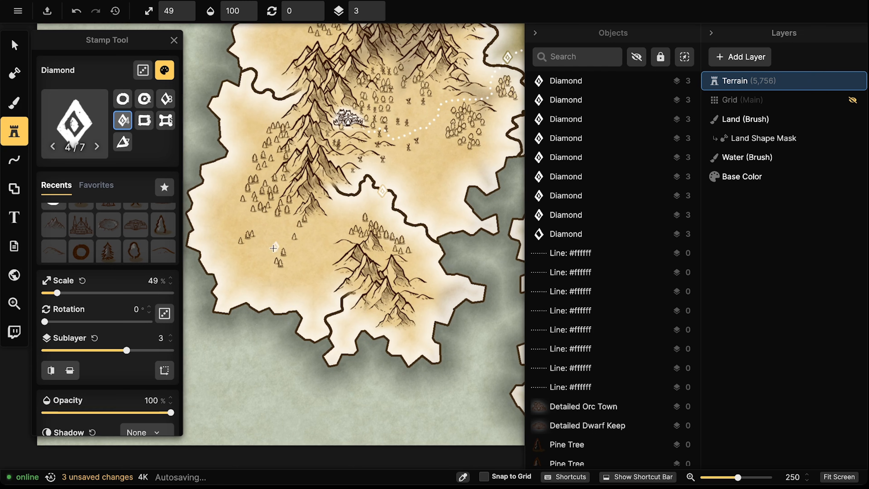
pyautogui.click(225, 302)
# Add diamond waypoints on the northern coast, in the blue region, and on the red region's path
pyautogui.moveTo(279, 198); pyautogui.dragTo(290, 274)
pyautogui.moveTo(302, 68); pyautogui.dragTo(286, 220)
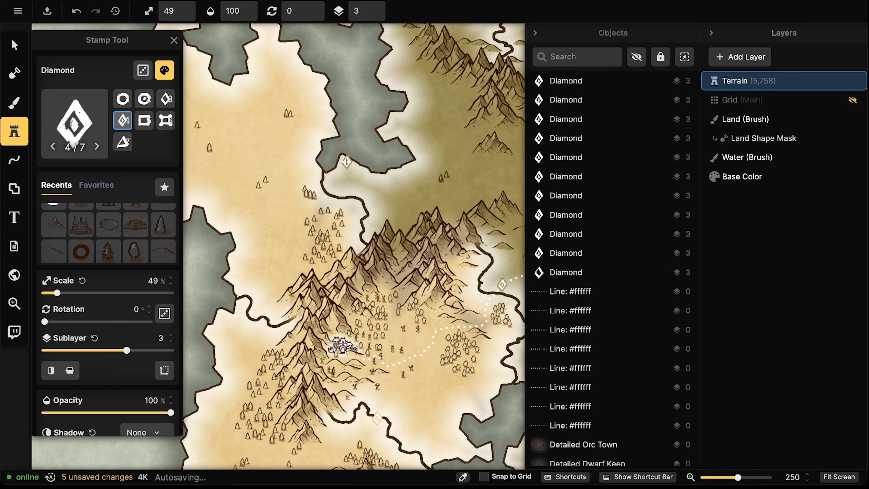
pyautogui.click(346, 161)
pyautogui.scroll(-4, 347, 162)
pyautogui.moveTo(329, 128); pyautogui.dragTo(247, 227)
pyautogui.moveTo(405, 230); pyautogui.dragTo(139, 185)
pyautogui.moveTo(304, 225); pyautogui.dragTo(233, 230)
pyautogui.scroll(4, 319, 160)
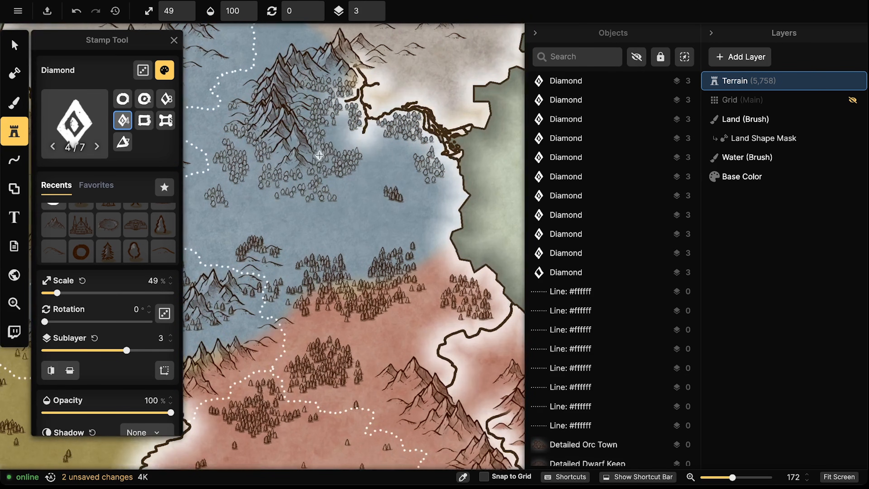
pyautogui.click(339, 137)
pyautogui.moveTo(347, 226); pyautogui.dragTo(387, 184)
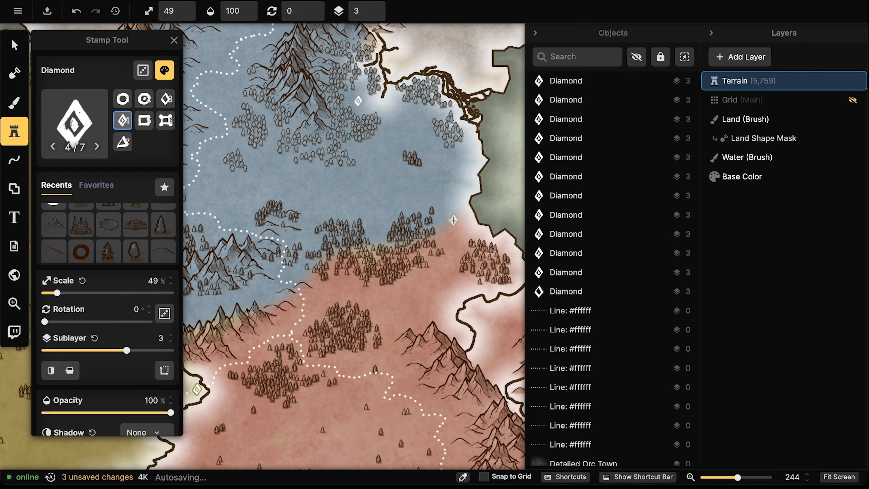
pyautogui.moveTo(327, 274); pyautogui.dragTo(392, 214)
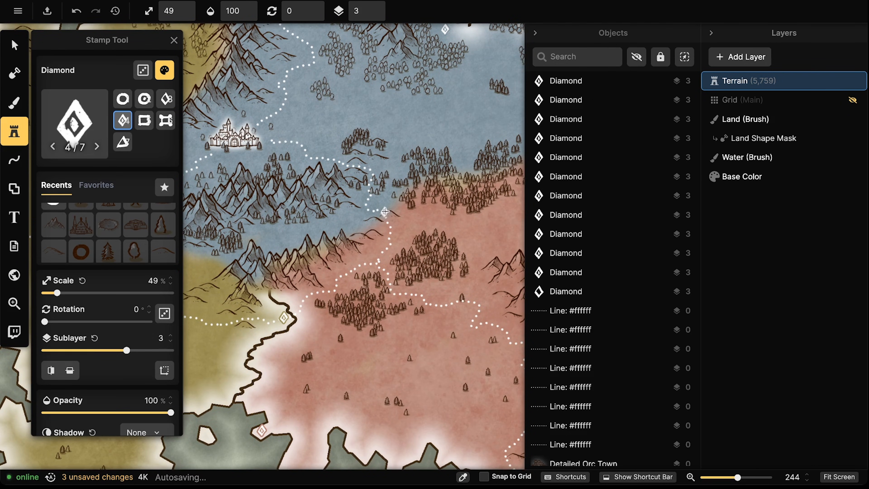
pyautogui.click(389, 210)
# Place diamond waypoints near the southern coast, along the southern path, and on the olive region's path
pyautogui.scroll(-3, 322, 204)
pyautogui.moveTo(302, 237); pyautogui.dragTo(388, 217)
pyautogui.moveTo(280, 302); pyautogui.dragTo(363, 270)
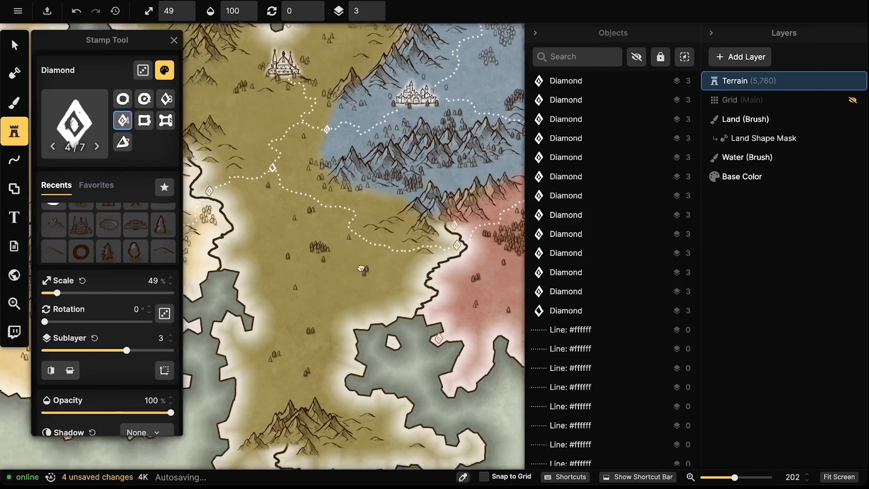
pyautogui.moveTo(334, 309); pyautogui.dragTo(367, 176)
pyautogui.click(363, 315)
pyautogui.click(506, 304)
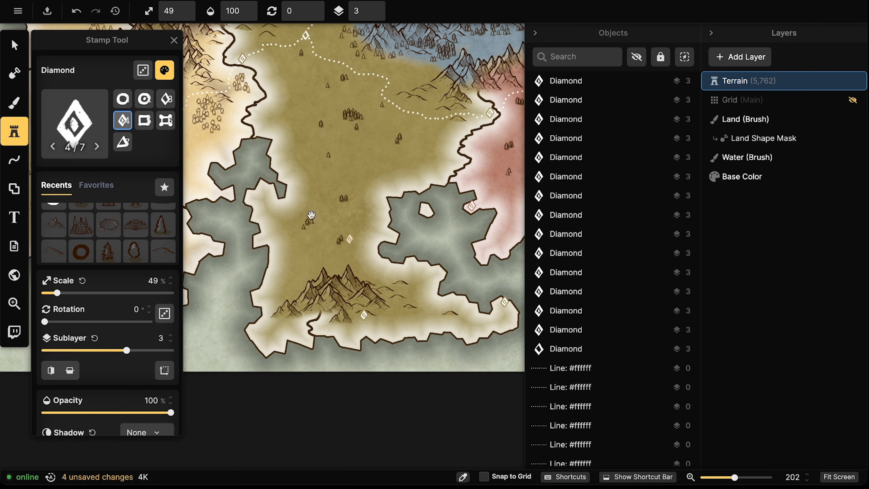
pyautogui.hscroll(-3, 363, 244)
pyautogui.scroll(2, 362, 245)
pyautogui.click(350, 235)
pyautogui.scroll(6, 355, 231)
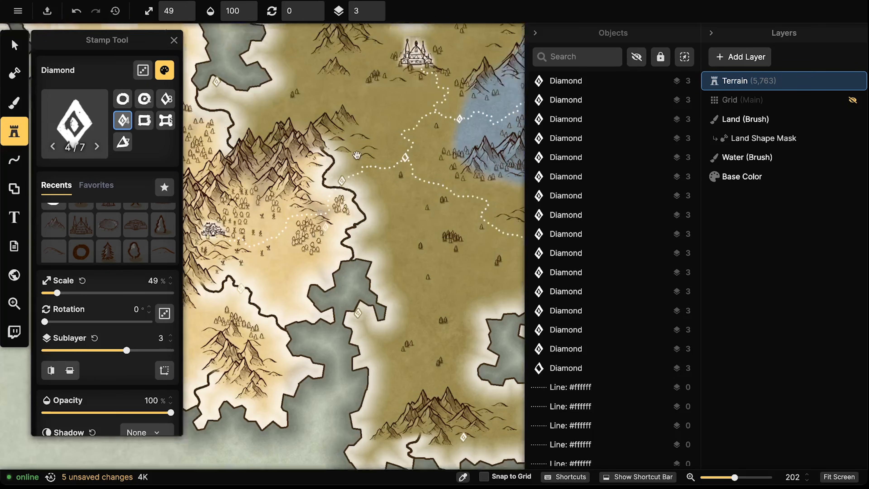
pyautogui.scroll(-2, 368, 287)
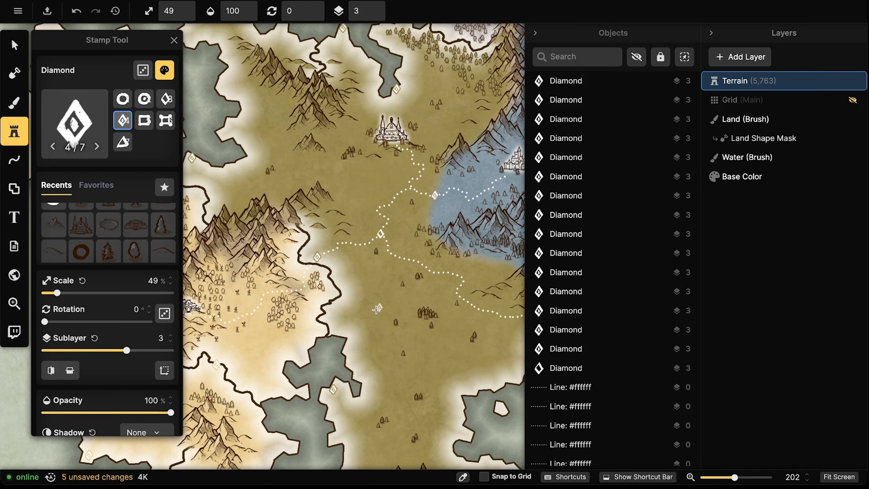
pyautogui.scroll(-1, 371, 291)
pyautogui.click(380, 282)
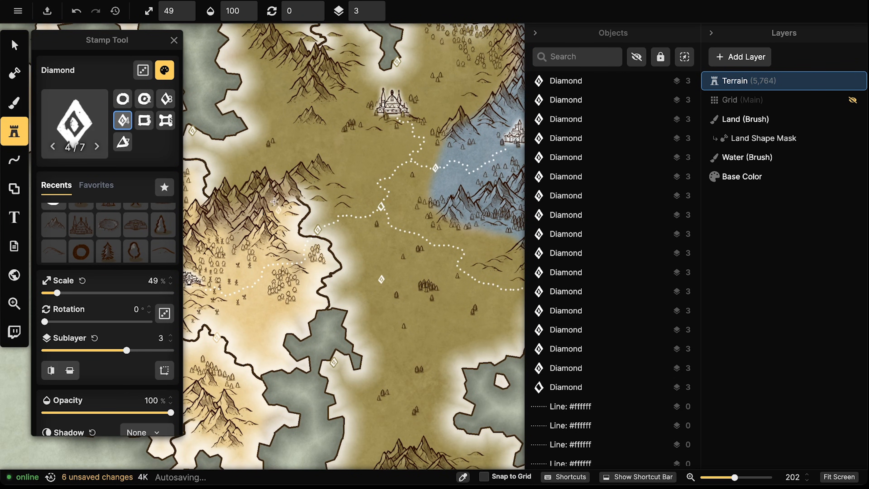
# Scatter diamond waypoints across the yellow region and into the olive lowlands
pyautogui.scroll(7, 349, 274)
pyautogui.click(315, 244)
pyautogui.scroll(-5, 315, 244)
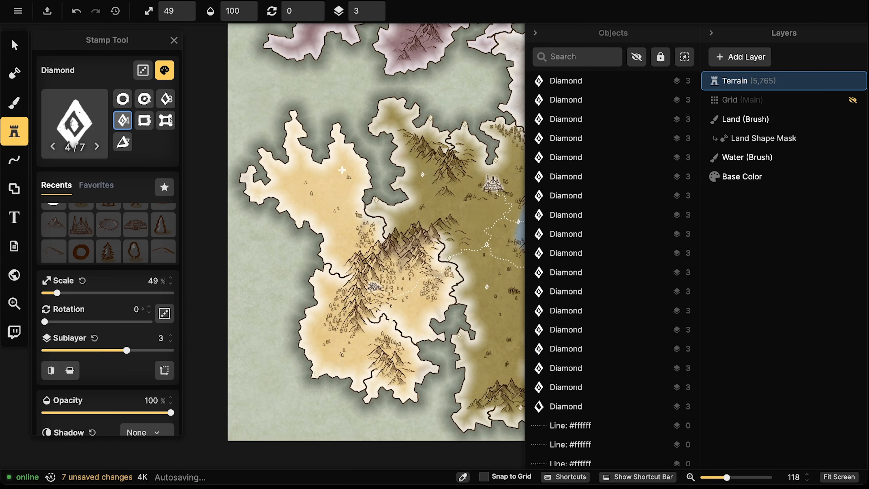
pyautogui.click(295, 129)
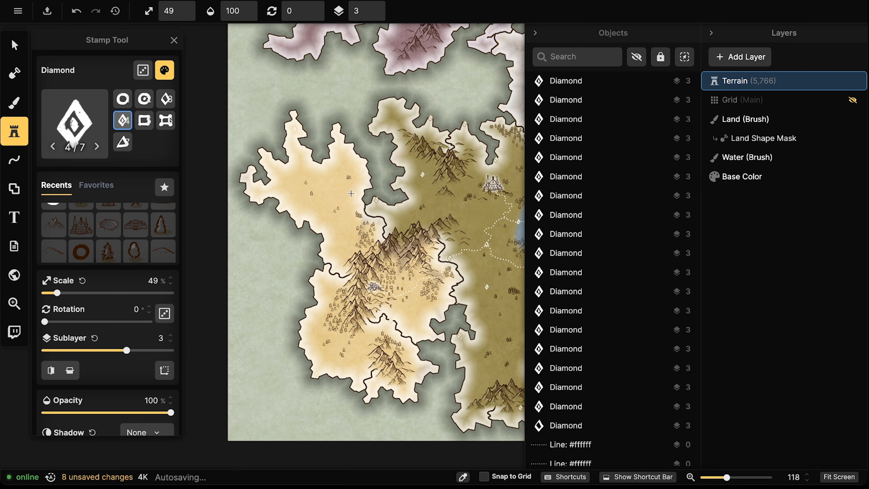
pyautogui.click(338, 186)
pyautogui.click(311, 209)
pyautogui.click(343, 241)
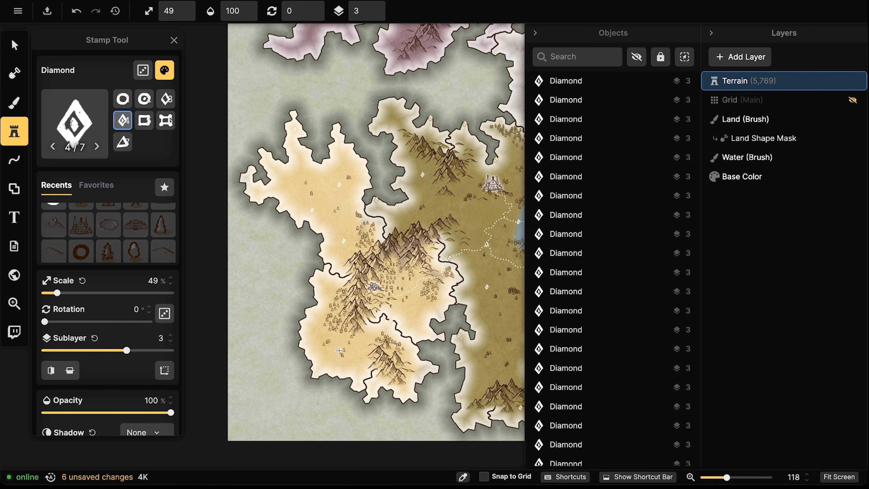
pyautogui.click(324, 357)
pyautogui.click(413, 394)
pyautogui.scroll(4, 332, 267)
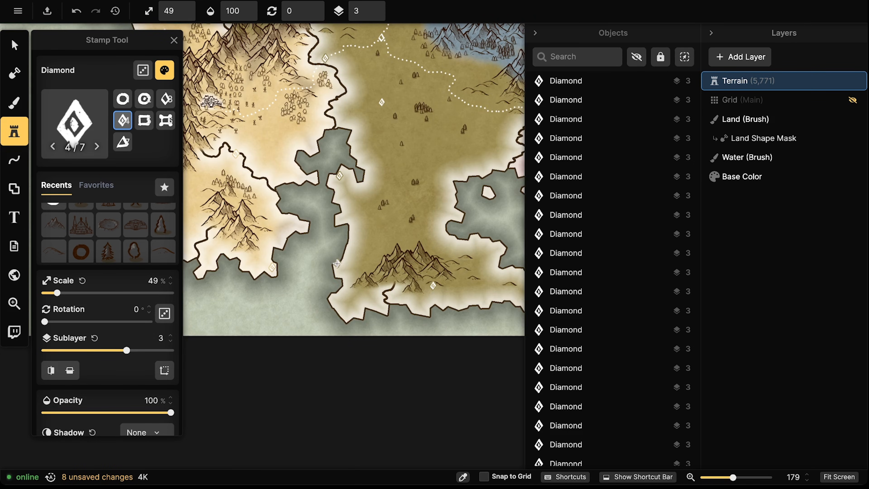
pyautogui.click(429, 203)
# Ring the pink castle island with diamond waypoints at its eastern tip, path end, southern coast and river
pyautogui.scroll(-2, 320, 215)
pyautogui.moveTo(412, 205); pyautogui.dragTo(313, 250)
pyautogui.moveTo(475, 224); pyautogui.dragTo(404, 222)
pyautogui.moveTo(480, 265); pyautogui.dragTo(236, 249)
pyautogui.scroll(6, 341, 233)
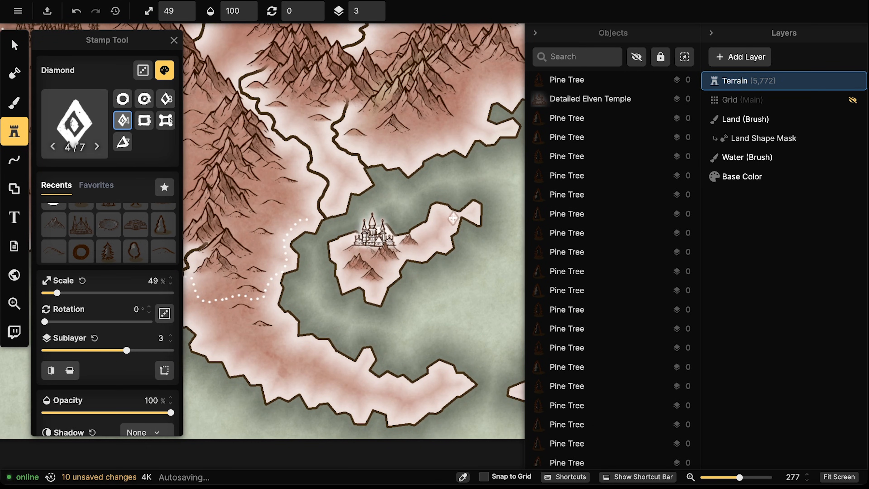
pyautogui.click(442, 204)
pyautogui.click(301, 218)
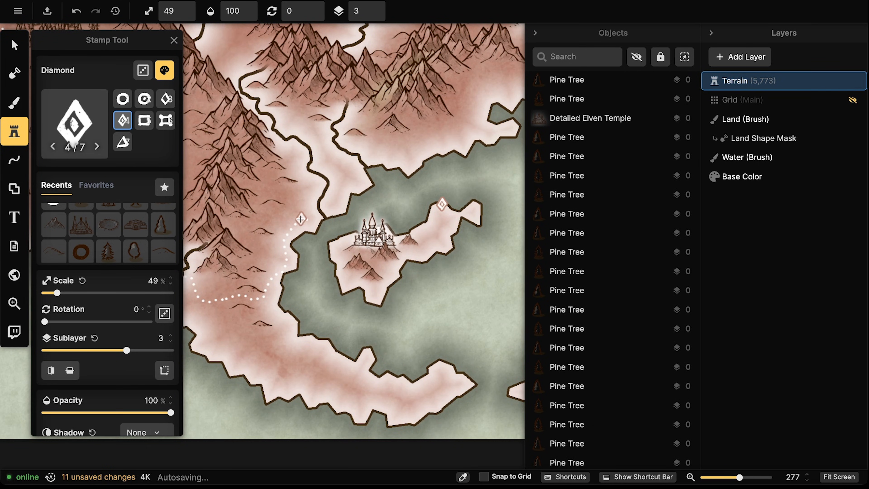
pyautogui.click(289, 260)
pyautogui.click(292, 319)
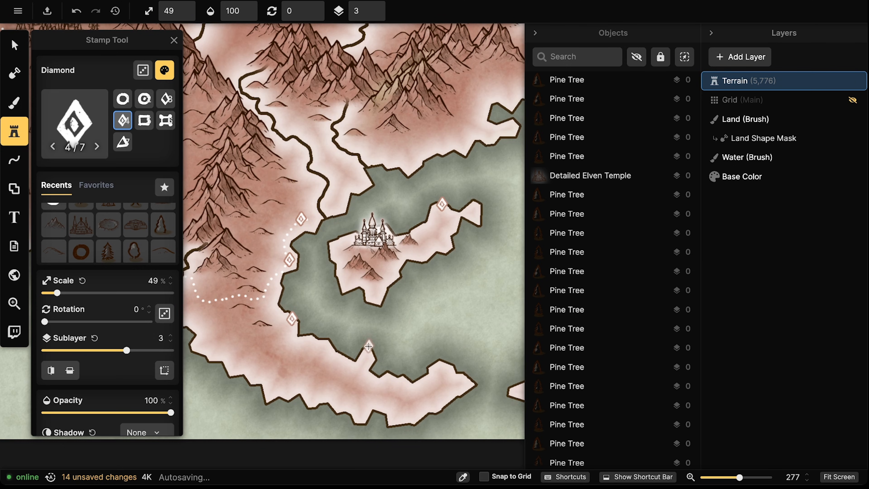
pyautogui.click(368, 349)
pyautogui.scroll(-3, 348, 221)
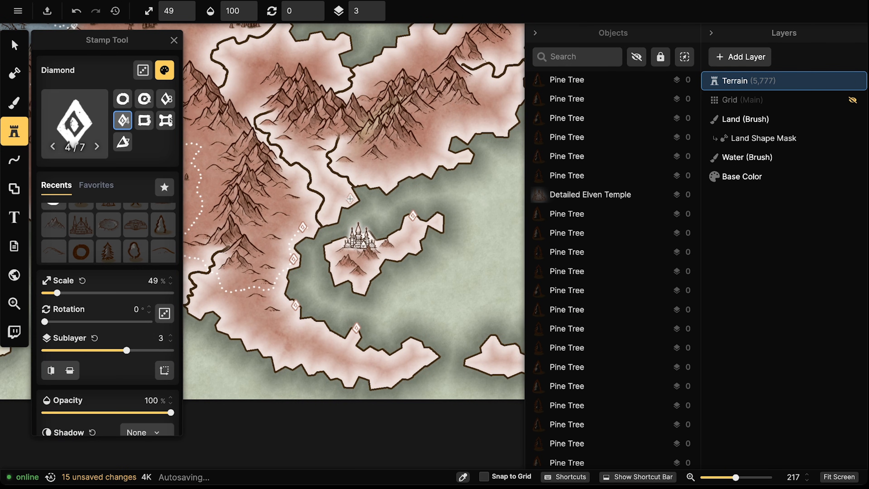
pyautogui.click(350, 199)
pyautogui.scroll(3, 348, 196)
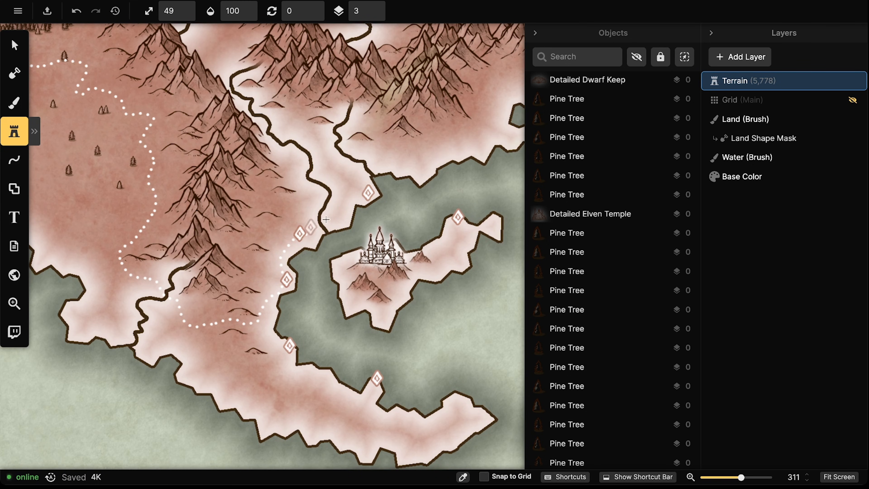
# Place diamond waypoints through the blue region's forest and its northern path up to the grey border
pyautogui.scroll(-6, 396, 262)
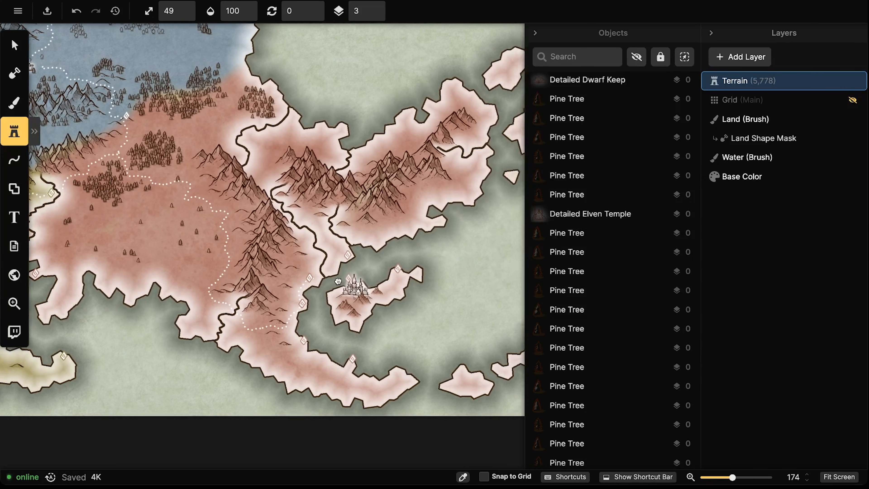
pyautogui.moveTo(338, 281); pyautogui.dragTo(300, 343)
pyautogui.moveTo(187, 109); pyautogui.dragTo(356, 271)
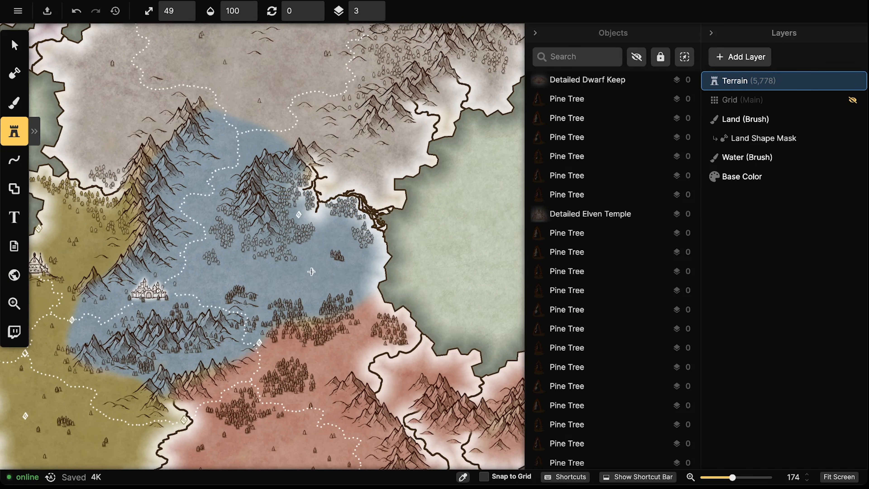
pyautogui.click(311, 272)
pyautogui.click(200, 190)
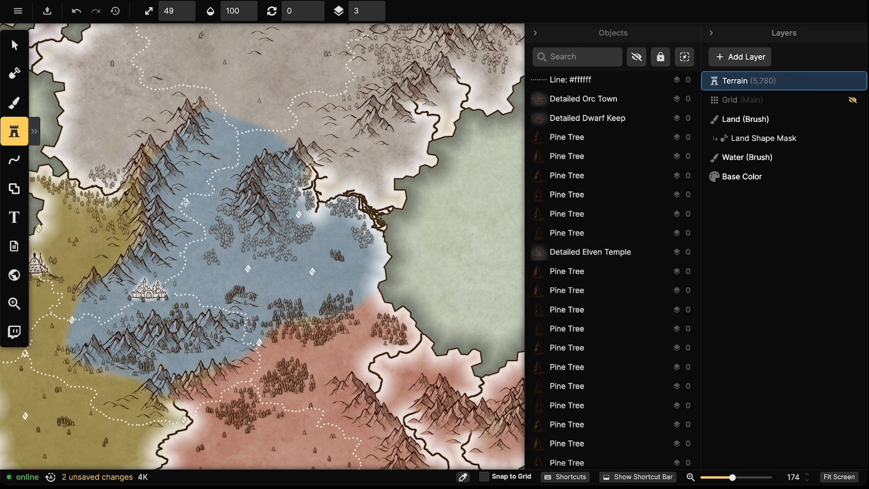
pyautogui.click(181, 208)
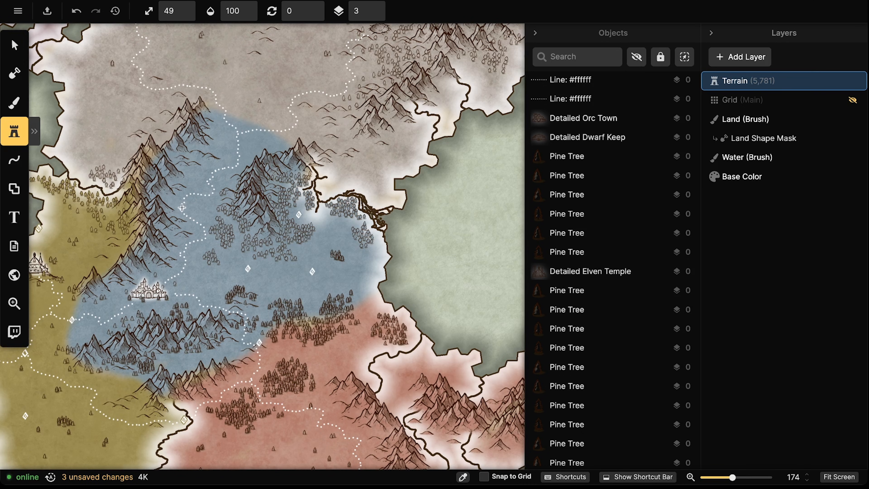
pyautogui.click(238, 134)
pyautogui.click(297, 96)
# Add diamond waypoints at the path junction, near the northern town, and along the grey plains' dotted paths
pyautogui.moveTo(282, 64); pyautogui.dragTo(352, 197)
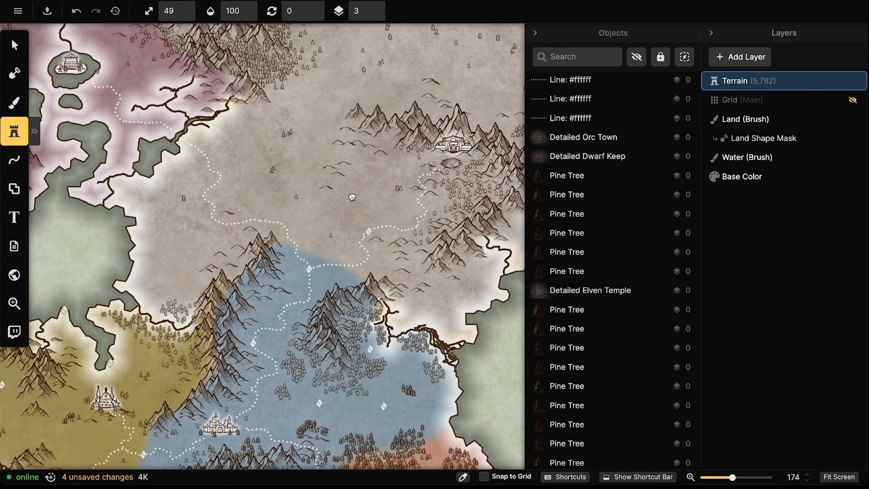
pyautogui.scroll(5, 440, 193)
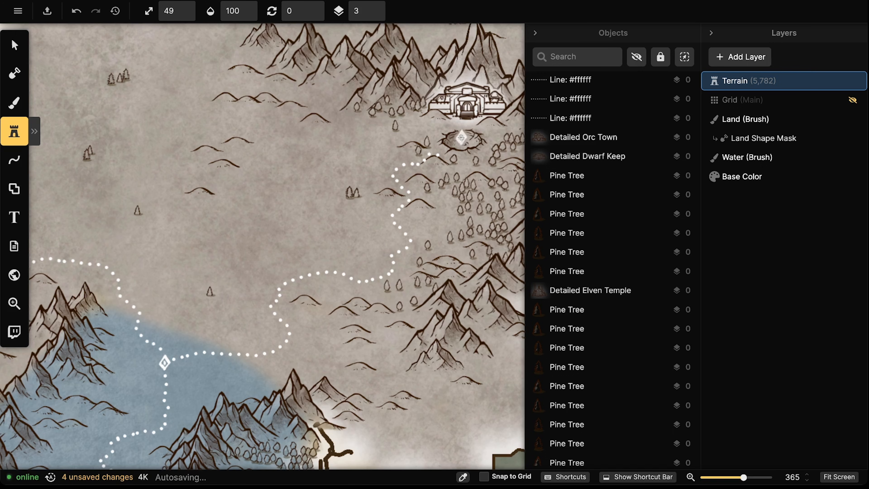
pyautogui.click(364, 137)
pyautogui.click(408, 192)
pyautogui.moveTo(115, 160); pyautogui.dragTo(357, 223)
pyautogui.click(205, 220)
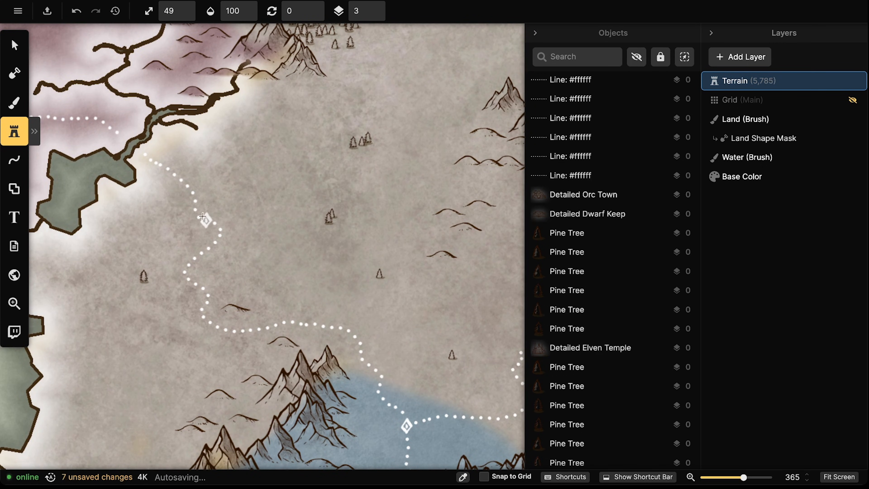
pyautogui.scroll(-3, 204, 217)
pyautogui.click(333, 121)
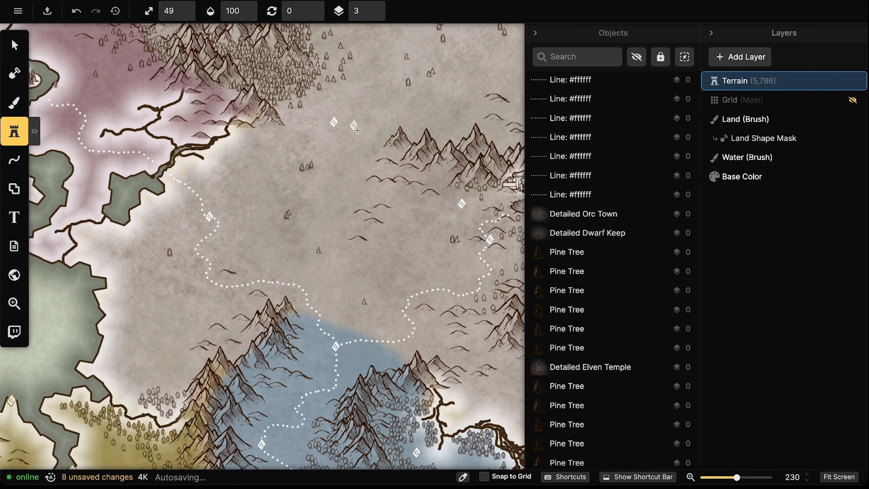
pyautogui.click(350, 182)
pyautogui.click(145, 325)
# Add diamond waypoints east of the olive castle, on the mauve path, and around the castle lake
pyautogui.moveTo(268, 330); pyautogui.dragTo(258, 155)
pyautogui.scroll(-2, 295, 220)
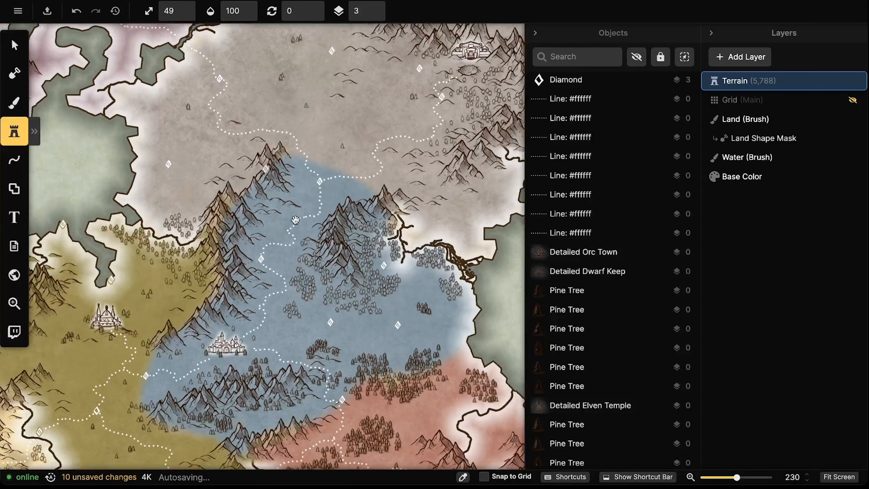
pyautogui.scroll(-1, 296, 220)
pyautogui.moveTo(296, 219); pyautogui.dragTo(389, 151)
pyautogui.click(251, 201)
pyautogui.scroll(-2, 207, 184)
pyautogui.moveTo(208, 171); pyautogui.dragTo(307, 383)
pyautogui.scroll(3, 305, 234)
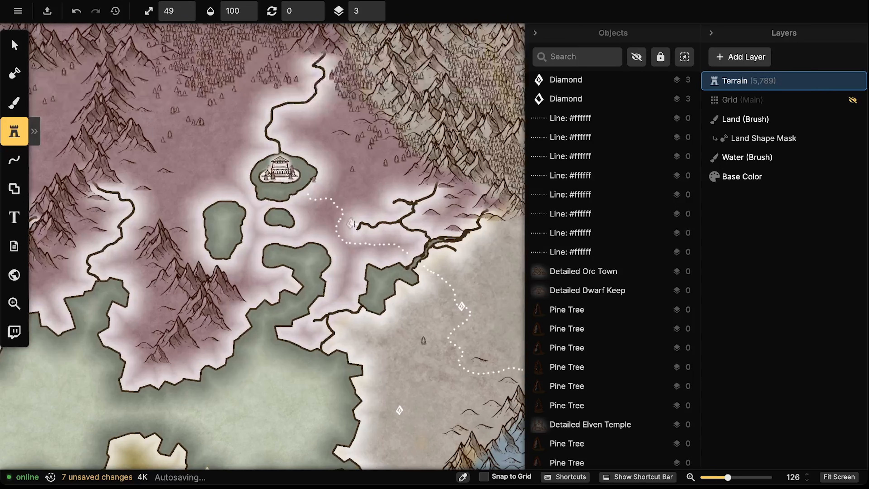
pyautogui.click(365, 226)
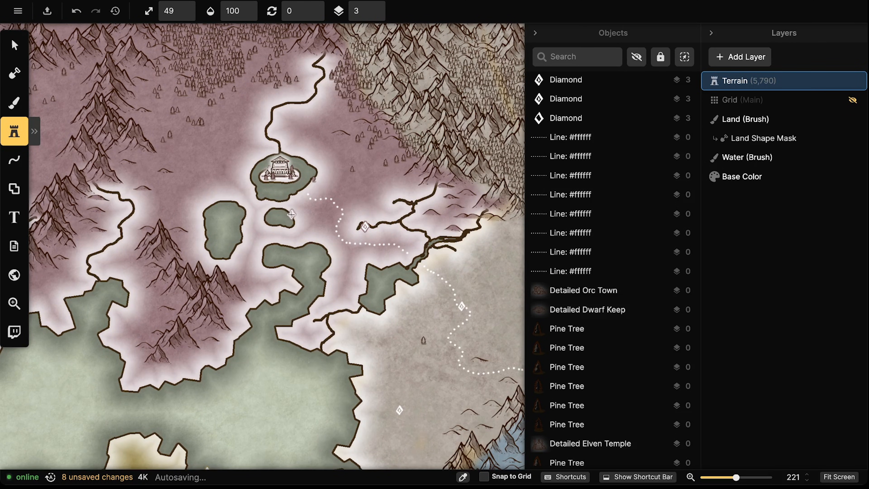
pyautogui.click(306, 189)
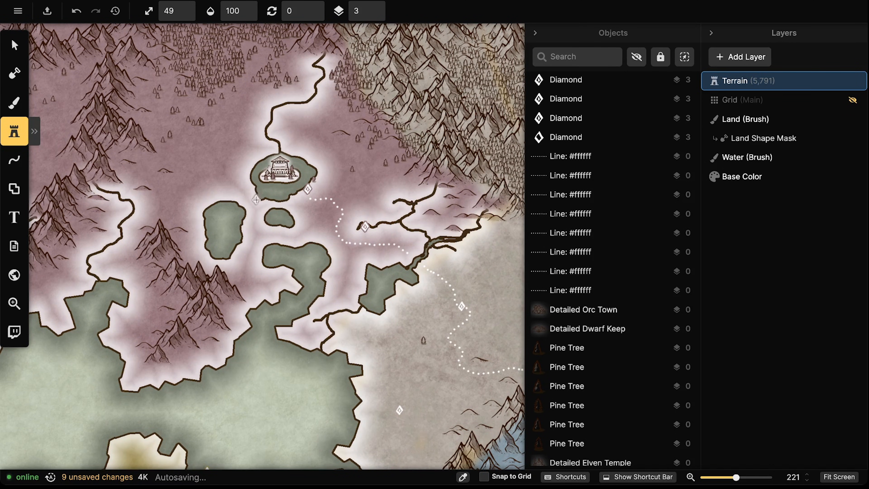
pyautogui.click(258, 198)
pyautogui.click(247, 156)
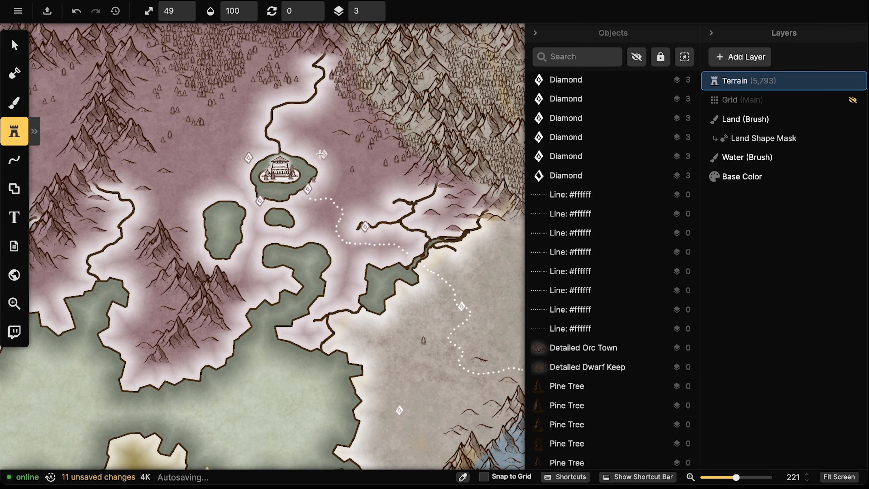
pyautogui.click(307, 151)
# Place diamond waypoints along the mauve region's west coast and southern shore
pyautogui.moveTo(186, 167); pyautogui.dragTo(332, 216)
pyautogui.moveTo(228, 206); pyautogui.dragTo(340, 238)
pyautogui.click(193, 198)
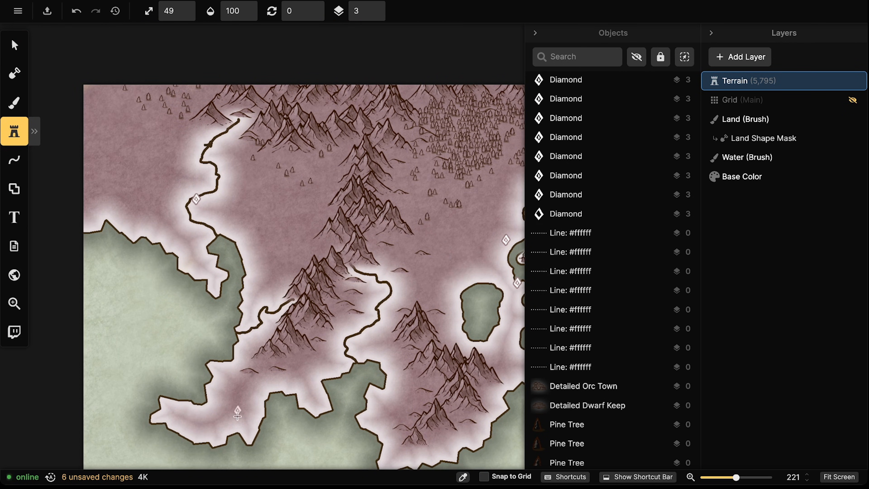
pyautogui.click(318, 394)
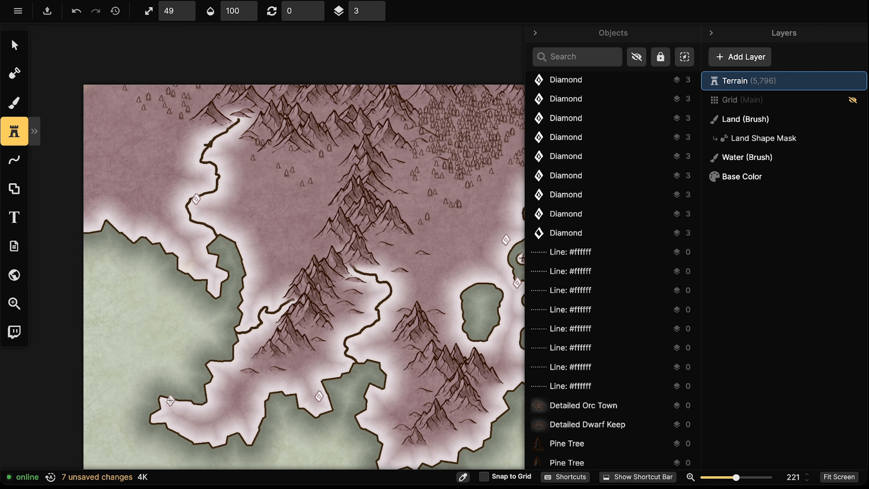
pyautogui.click(170, 400)
pyautogui.scroll(-4, 257, 316)
# Sprinkle diamond waypoints through the grey northern lands and inland sea shore, then zoom out over the map
pyautogui.moveTo(393, 339); pyautogui.dragTo(41, 247)
pyautogui.moveTo(506, 318); pyautogui.dragTo(309, 315)
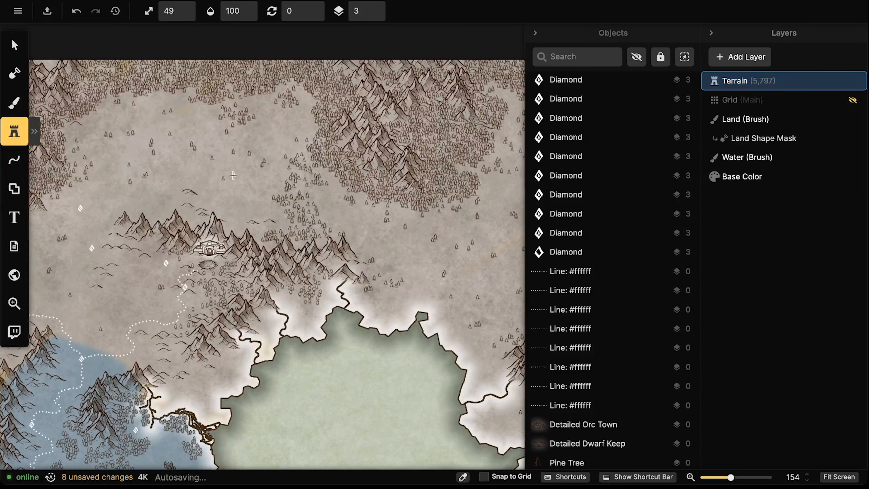
pyautogui.click(191, 122)
pyautogui.moveTo(391, 237); pyautogui.dragTo(299, 179)
pyautogui.click(310, 190)
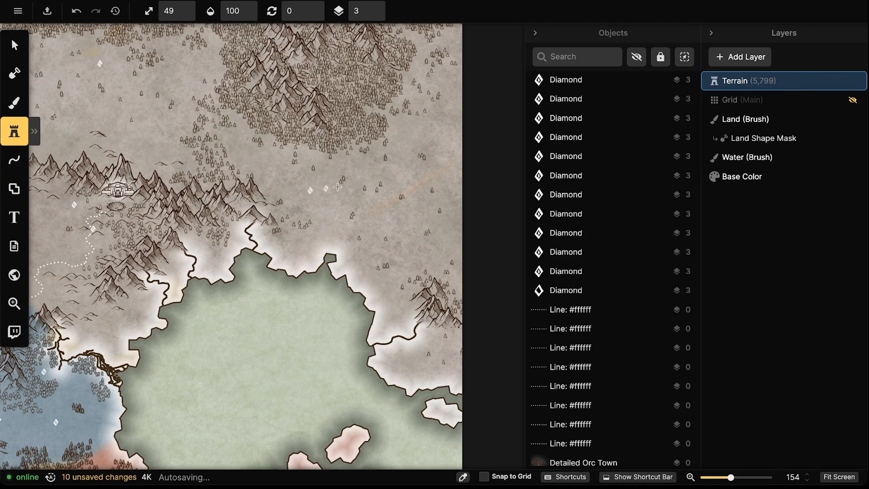
pyautogui.click(396, 154)
pyautogui.click(426, 253)
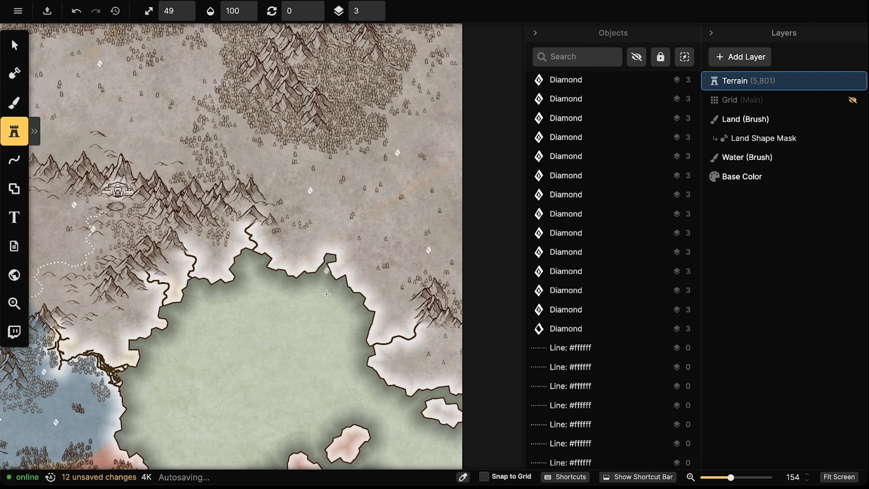
pyautogui.click(405, 378)
pyautogui.moveTo(179, 341); pyautogui.dragTo(419, 172)
pyautogui.click(402, 151)
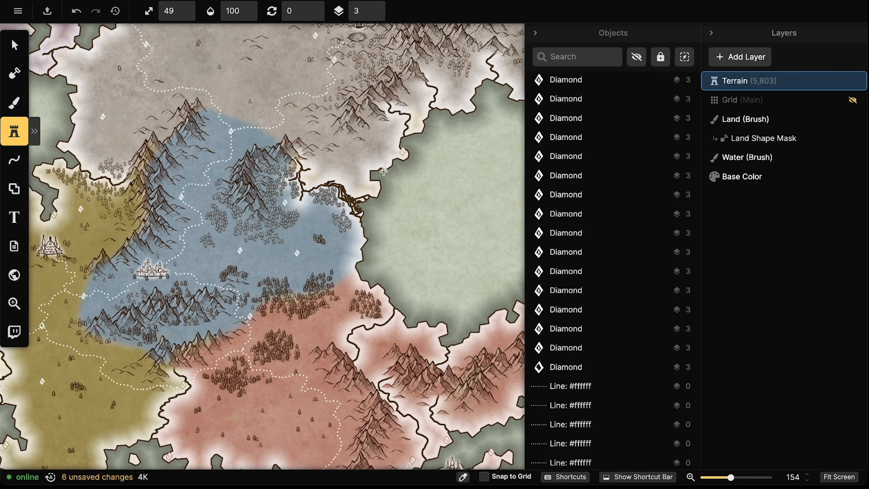
pyautogui.click(375, 186)
pyautogui.scroll(-6, 375, 185)
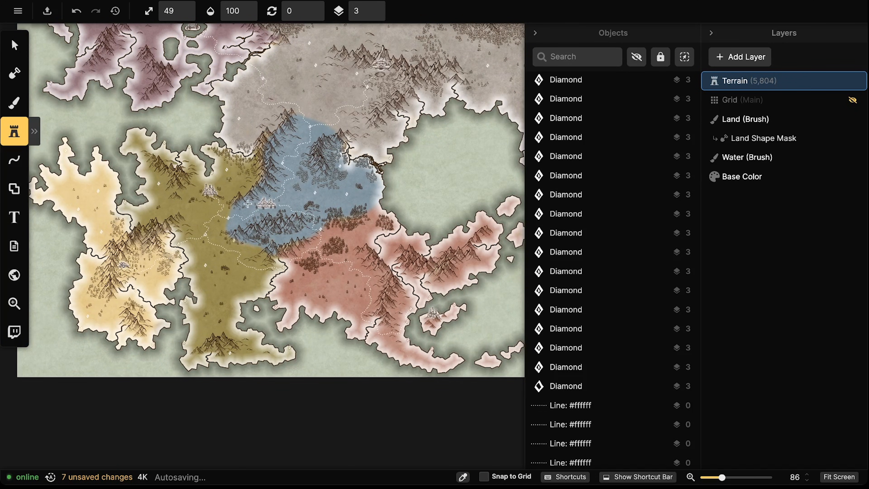
pyautogui.scroll(2, 248, 192)
# Switch to the white dotted freehand line and draw a path in the olive region
pyautogui.click(15, 160)
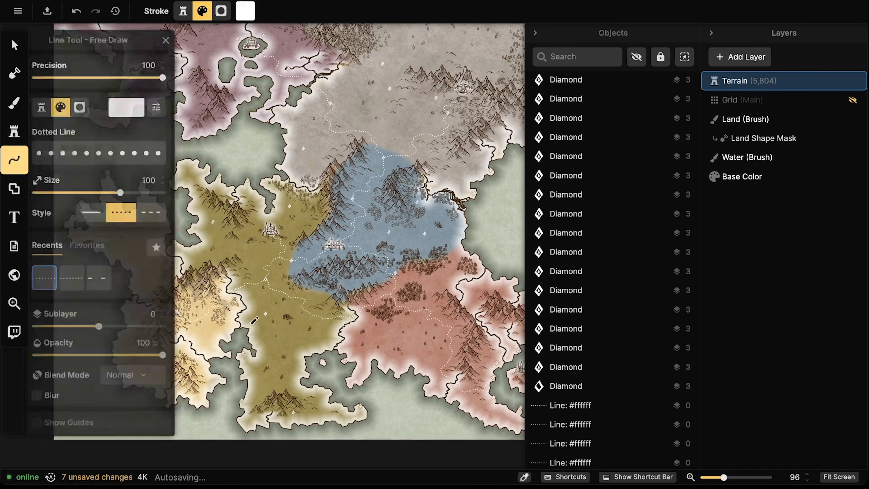
pyautogui.scroll(5, 268, 311)
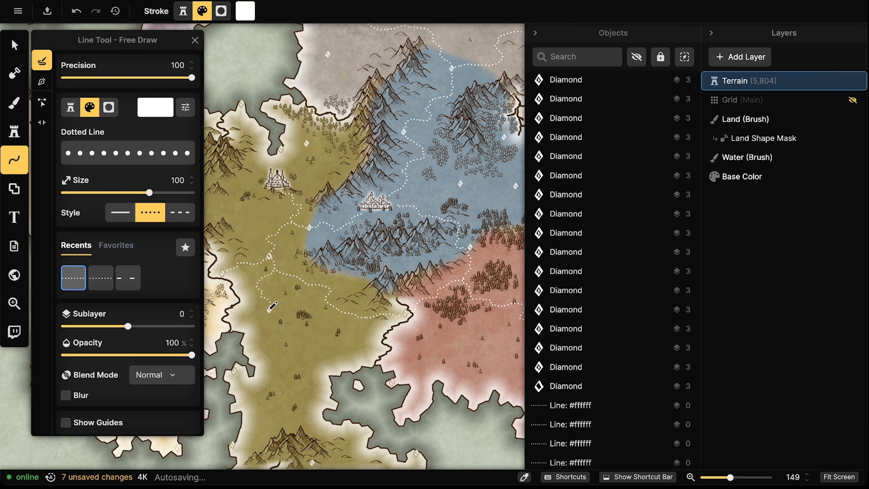
pyautogui.moveTo(289, 308); pyautogui.dragTo(353, 240)
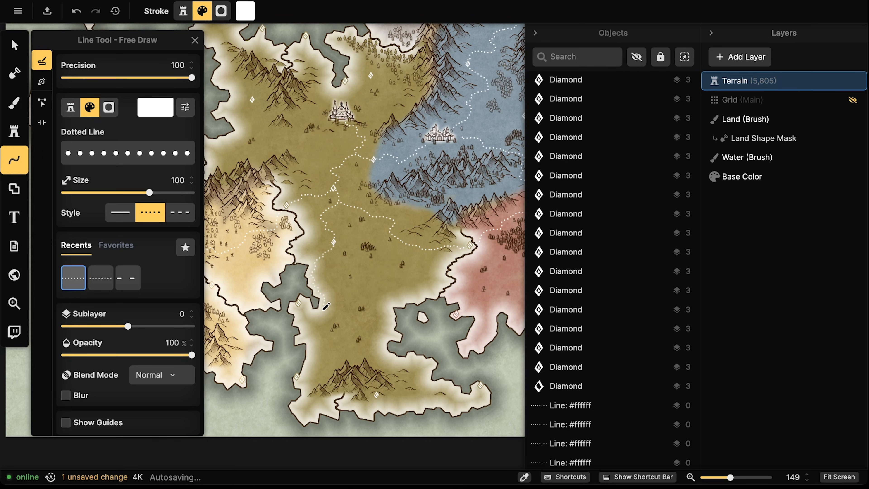
pyautogui.moveTo(303, 303); pyautogui.dragTo(303, 305)
# Draw a dotted path from the olive region down to the coastal diamond
pyautogui.moveTo(418, 261); pyautogui.dragTo(452, 209)
pyautogui.moveTo(398, 167); pyautogui.dragTo(401, 118)
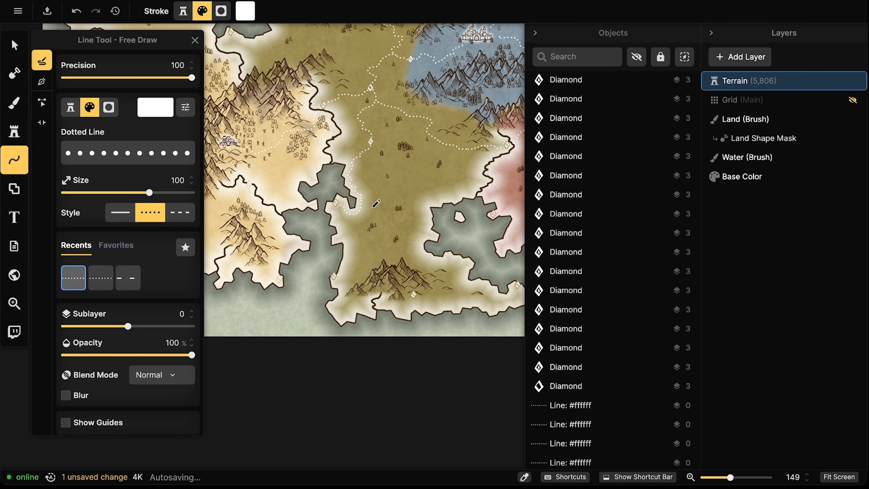
pyautogui.moveTo(398, 217); pyautogui.dragTo(344, 161)
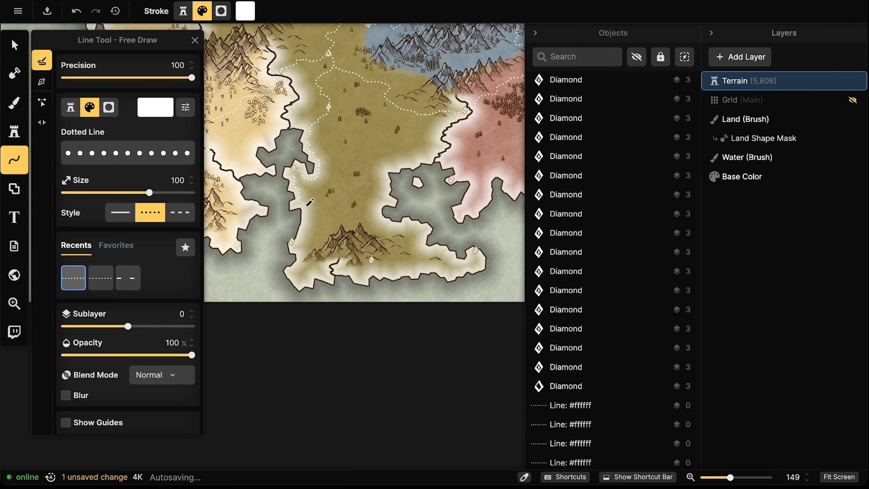
pyautogui.moveTo(297, 242); pyautogui.dragTo(296, 242)
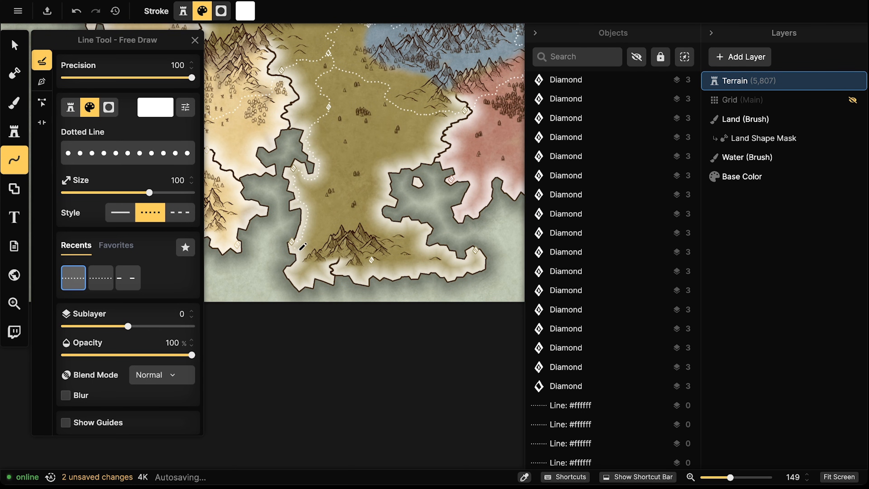
pyautogui.click(322, 255)
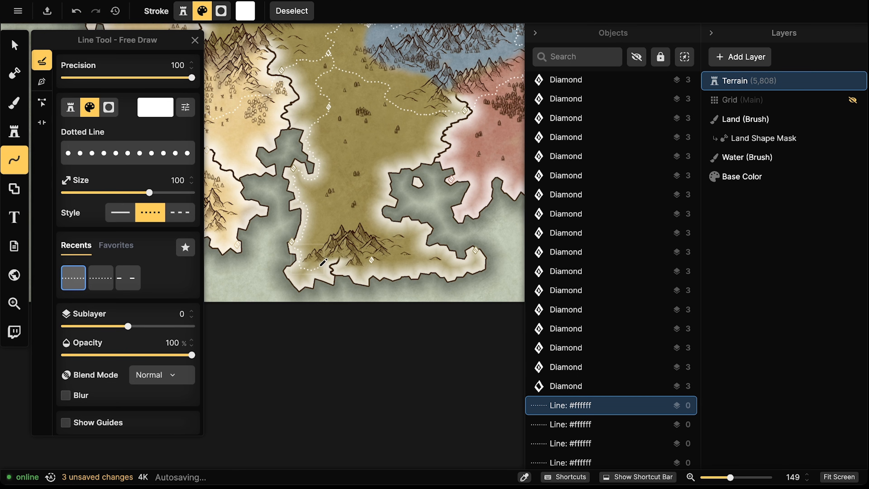
pyautogui.moveTo(370, 268); pyautogui.dragTo(371, 263)
# Run a dotted path along the southern peninsula's coast between two diamonds, then deselect it
pyautogui.moveTo(463, 250); pyautogui.dragTo(421, 245)
pyautogui.moveTo(334, 260); pyautogui.dragTo(346, 261)
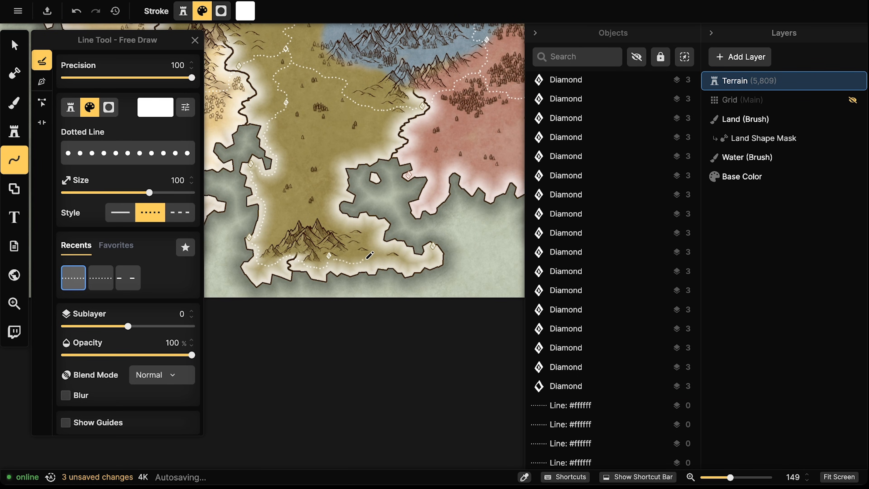
pyautogui.moveTo(432, 257); pyautogui.dragTo(433, 247)
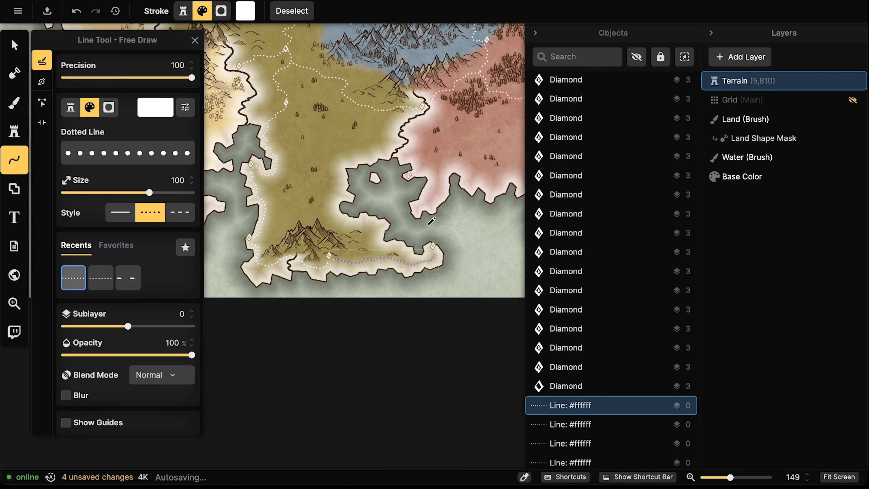
pyautogui.press('Escape')
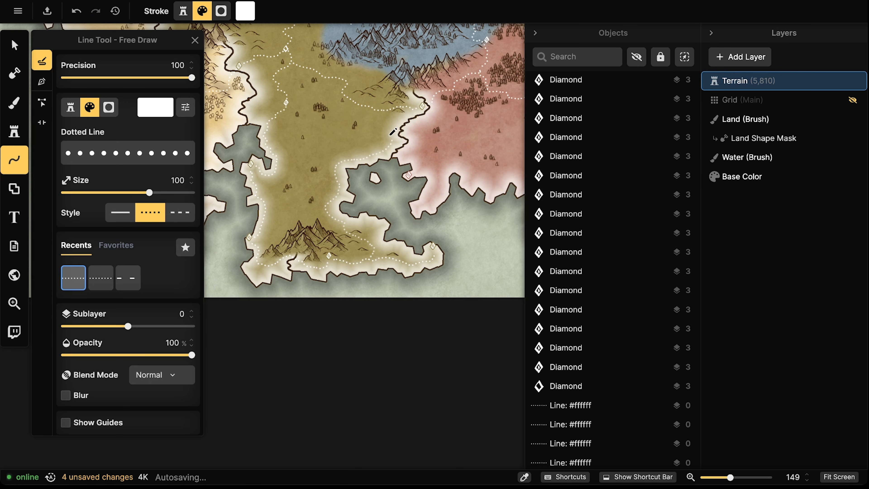
# Finish the current path at its diamond, then draw dotted paths through the red region
pyautogui.moveTo(399, 120); pyautogui.dragTo(410, 113)
pyautogui.press('Escape')
pyautogui.moveTo(508, 153)
pyautogui.mouseDown()
pyautogui.moveTo(405, 177)
pyautogui.moveTo(354, 174)
pyautogui.mouseUp()
pyautogui.moveTo(478, 192); pyautogui.dragTo(450, 178)
pyautogui.moveTo(521, 257); pyautogui.dragTo(431, 249)
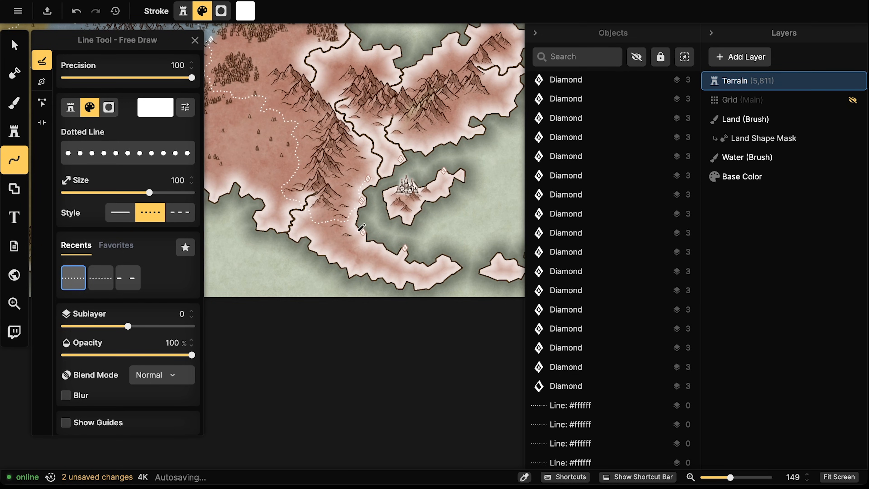
pyautogui.moveTo(352, 226); pyautogui.dragTo(349, 222)
pyautogui.press('Escape')
pyautogui.moveTo(430, 148)
pyautogui.mouseDown()
pyautogui.moveTo(399, 184)
pyautogui.moveTo(365, 195)
pyautogui.mouseUp()
pyautogui.press('Escape')
pyautogui.moveTo(486, 208); pyautogui.dragTo(473, 243)
# Extend dotted paths to the blue region's diamond and westward across the olive region
pyautogui.moveTo(488, 273); pyautogui.dragTo(499, 262)
pyautogui.moveTo(397, 273); pyautogui.dragTo(524, 352)
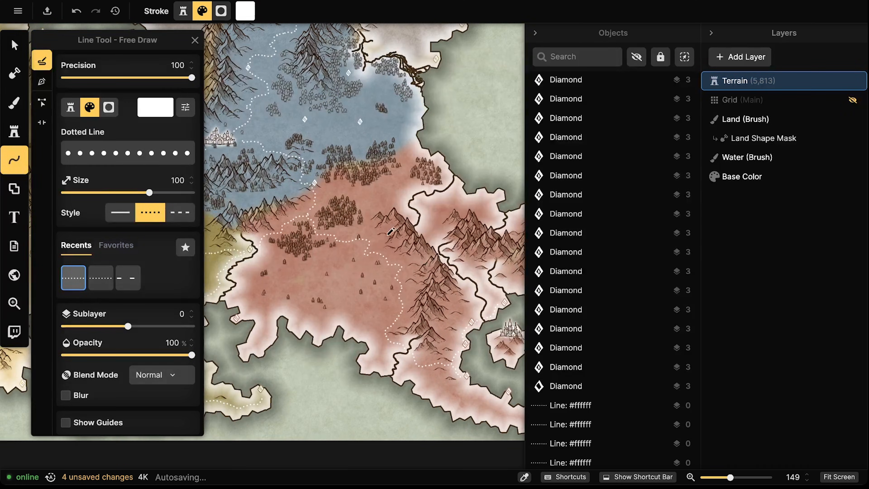
pyautogui.moveTo(367, 144); pyautogui.dragTo(415, 233)
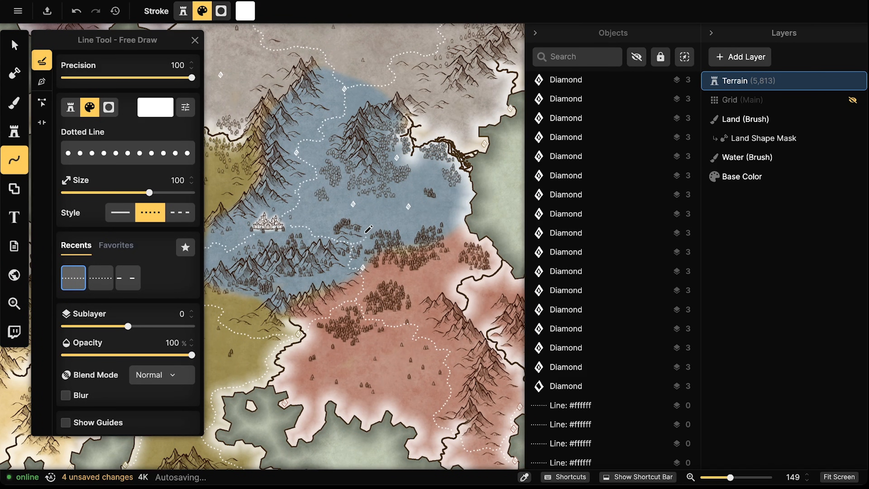
pyautogui.moveTo(353, 213); pyautogui.dragTo(353, 208)
pyautogui.click(408, 207)
pyautogui.moveTo(400, 161); pyautogui.dragTo(398, 160)
pyautogui.moveTo(235, 200)
pyautogui.mouseDown()
pyautogui.moveTo(350, 205)
pyautogui.moveTo(399, 240)
pyautogui.moveTo(411, 220)
pyautogui.mouseUp()
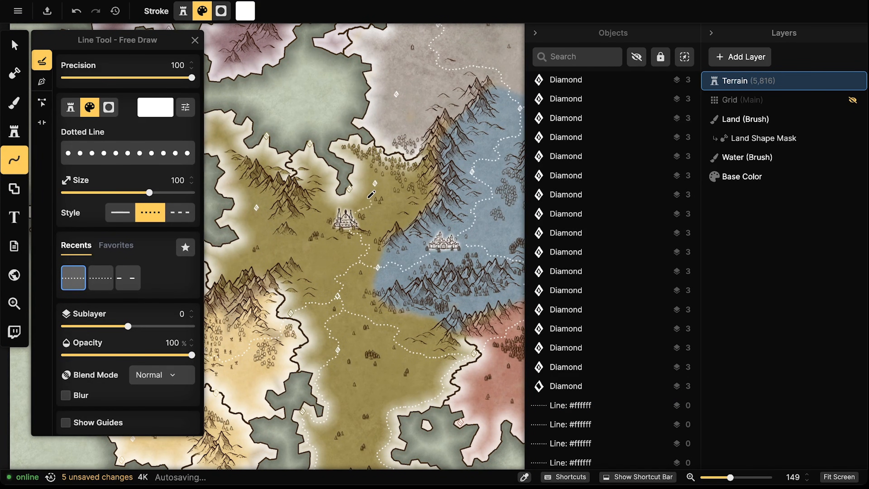
pyautogui.click(375, 184)
pyautogui.moveTo(303, 223); pyautogui.dragTo(284, 224)
pyautogui.moveTo(259, 213); pyautogui.dragTo(258, 212)
pyautogui.press('Escape')
# Draw dotted paths into the pale yellow region, reaching its northern diamond
pyautogui.scroll(-2, 457, 270)
pyautogui.hscroll(-3, 458, 270)
pyautogui.hscroll(-3, 460, 267)
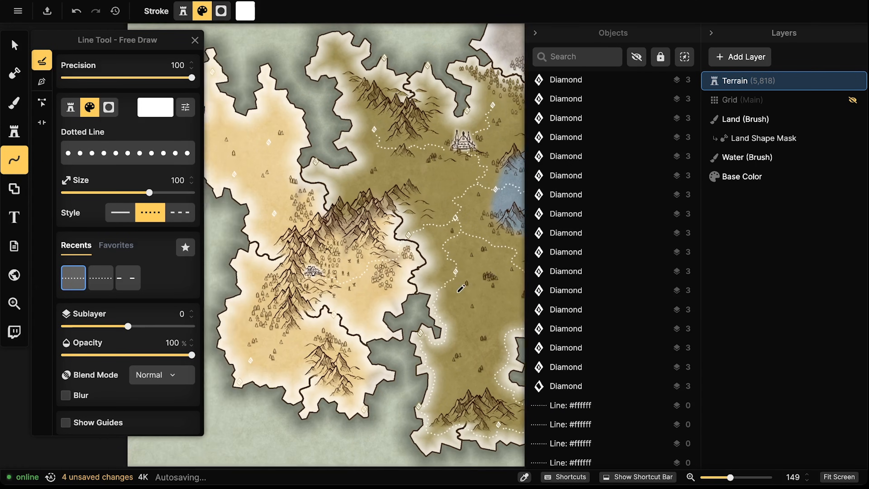
pyautogui.moveTo(373, 143)
pyautogui.mouseDown()
pyautogui.moveTo(380, 156)
pyautogui.moveTo(349, 169)
pyautogui.moveTo(337, 160)
pyautogui.mouseUp()
pyautogui.hscroll(-3, 353, 154)
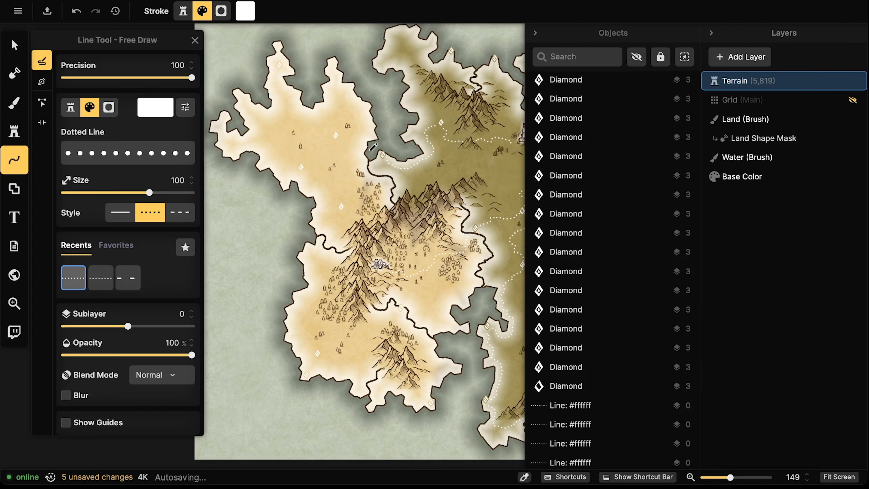
pyautogui.moveTo(350, 171)
pyautogui.mouseDown()
pyautogui.moveTo(353, 198)
pyautogui.moveTo(332, 205)
pyautogui.moveTo(309, 169)
pyautogui.mouseUp()
pyautogui.moveTo(339, 139); pyautogui.dragTo(350, 126)
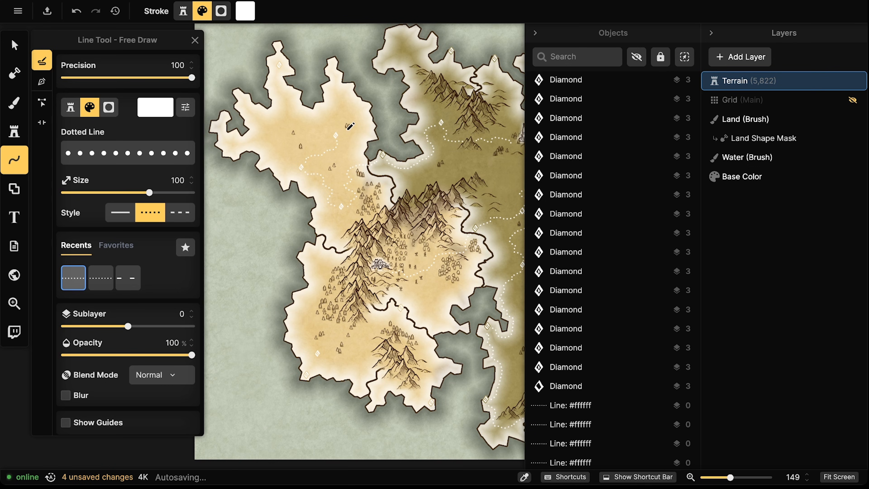
pyautogui.moveTo(312, 116); pyautogui.dragTo(298, 104)
pyautogui.moveTo(280, 73); pyautogui.dragTo(281, 65)
# Add dotted paths near the yellow region's castle and toward its southern diamond
pyautogui.moveTo(395, 273); pyautogui.dragTo(365, 220)
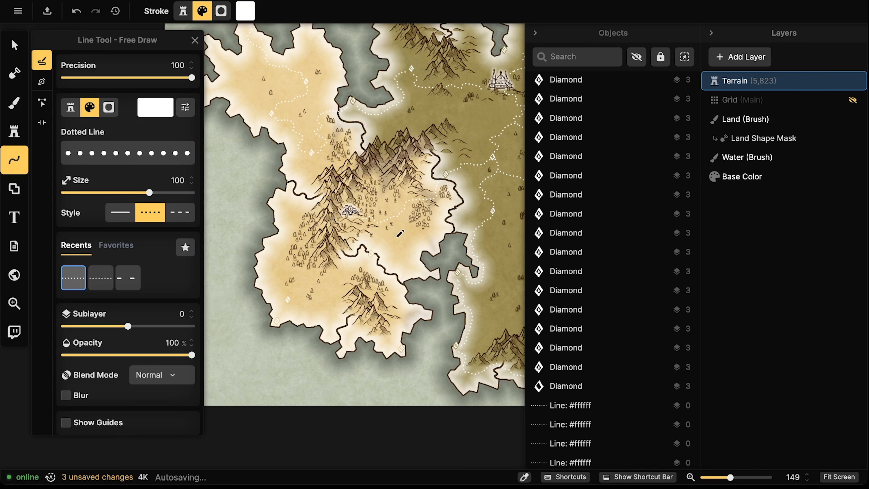
pyautogui.moveTo(378, 226); pyautogui.dragTo(377, 244)
pyautogui.moveTo(301, 297); pyautogui.dragTo(308, 284)
# Add dotted marks across the grey region and extend a path to its diamond
pyautogui.scroll(-5, 327, 277)
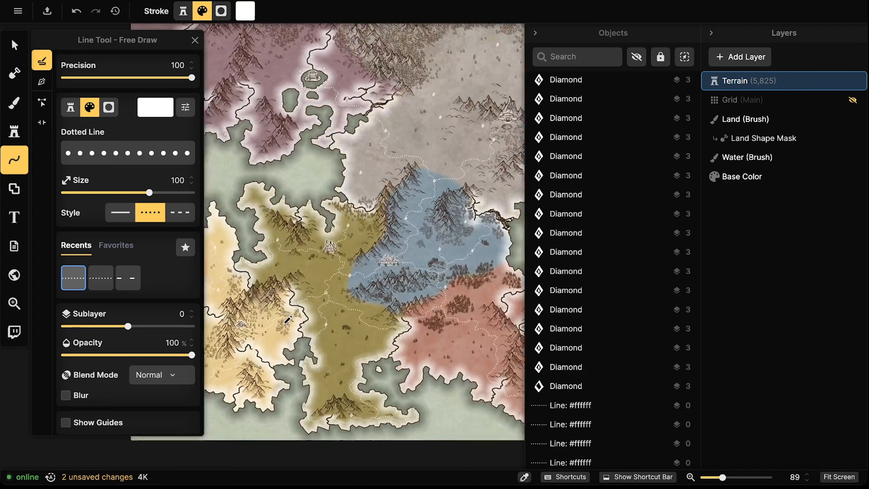
pyautogui.scroll(-3, 288, 319)
pyautogui.scroll(3, 349, 277)
pyautogui.scroll(3, 365, 284)
pyautogui.scroll(5, 349, 260)
pyautogui.hscroll(3, 349, 260)
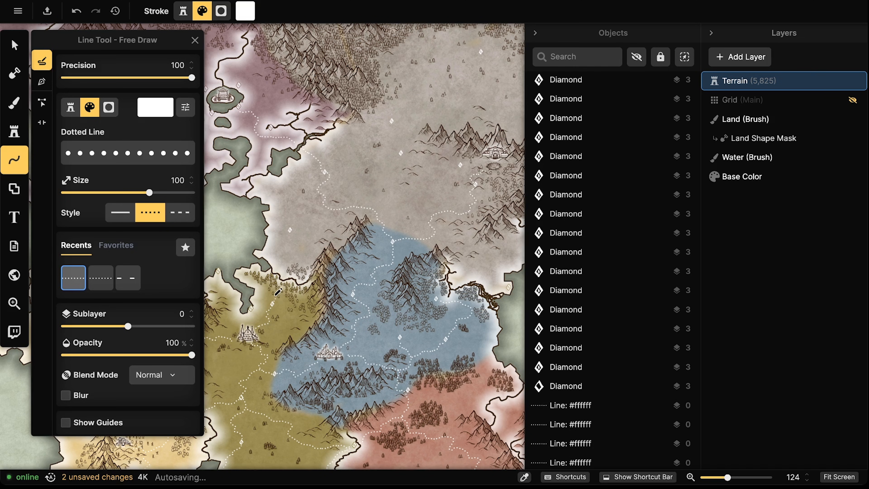
pyautogui.click(289, 230)
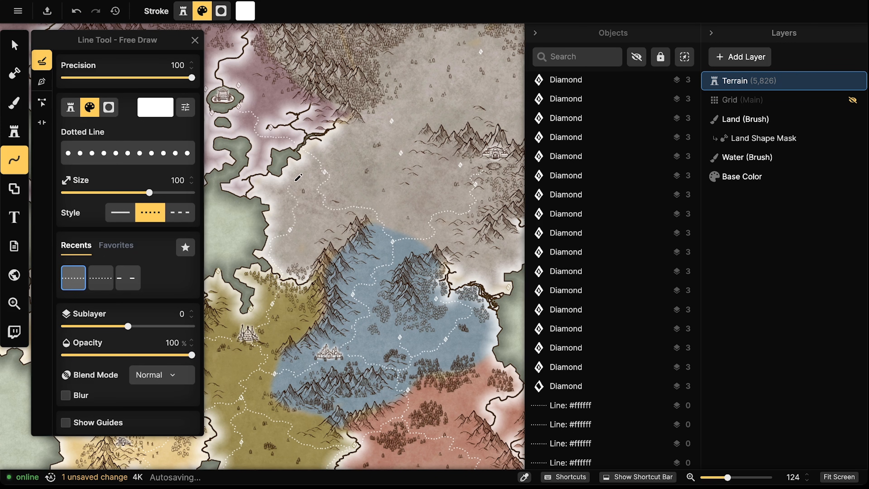
pyautogui.click(321, 174)
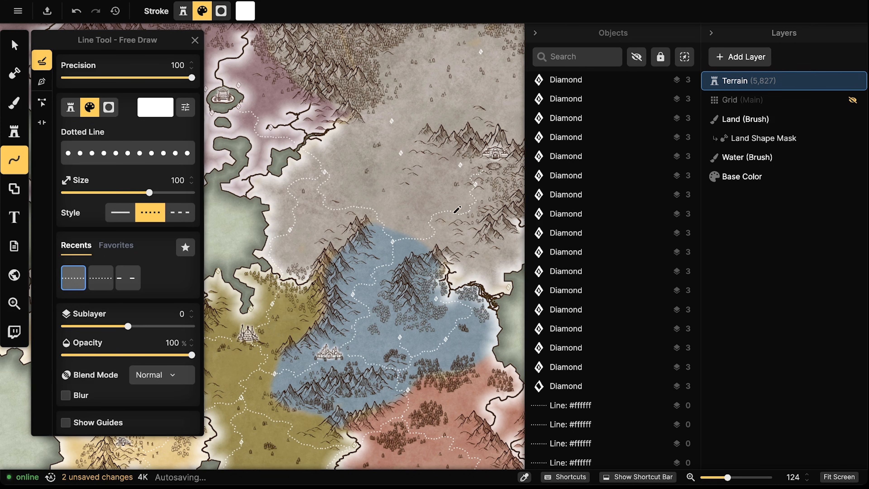
pyautogui.moveTo(452, 209); pyautogui.dragTo(403, 239)
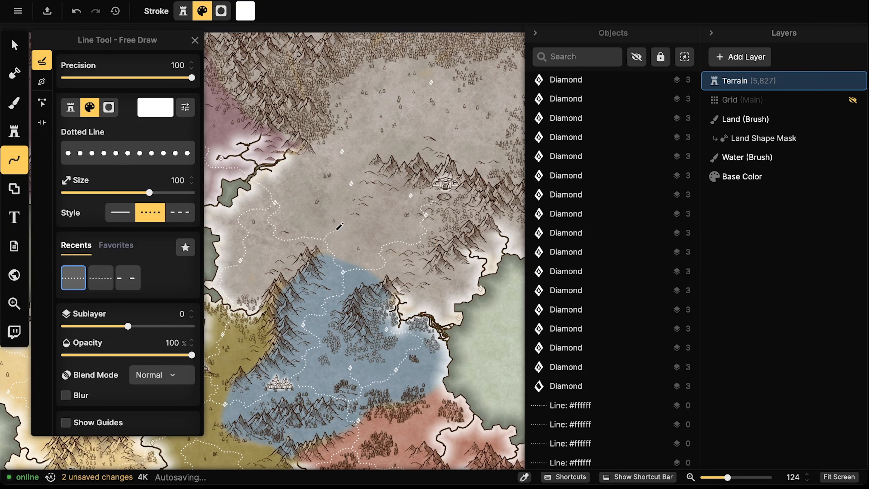
pyautogui.moveTo(346, 194); pyautogui.dragTo(350, 189)
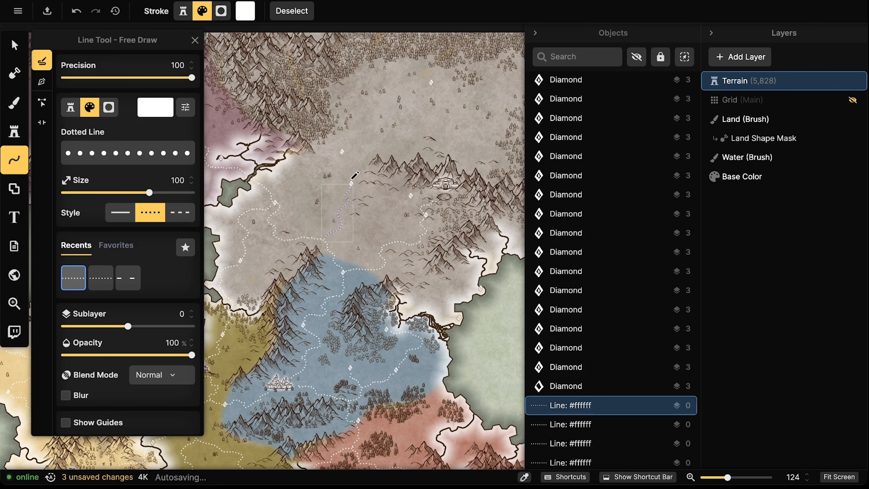
pyautogui.moveTo(418, 205)
pyautogui.mouseDown()
pyautogui.moveTo(405, 190)
pyautogui.moveTo(356, 185)
pyautogui.mouseUp()
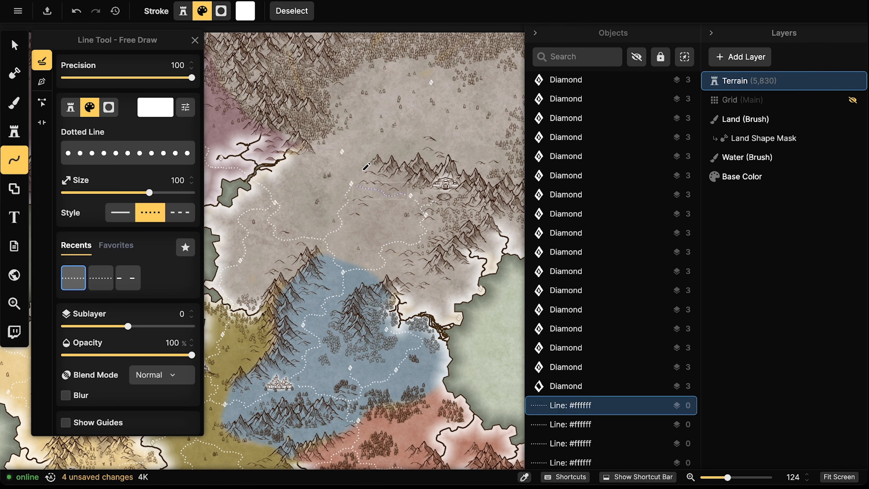
pyautogui.click(342, 153)
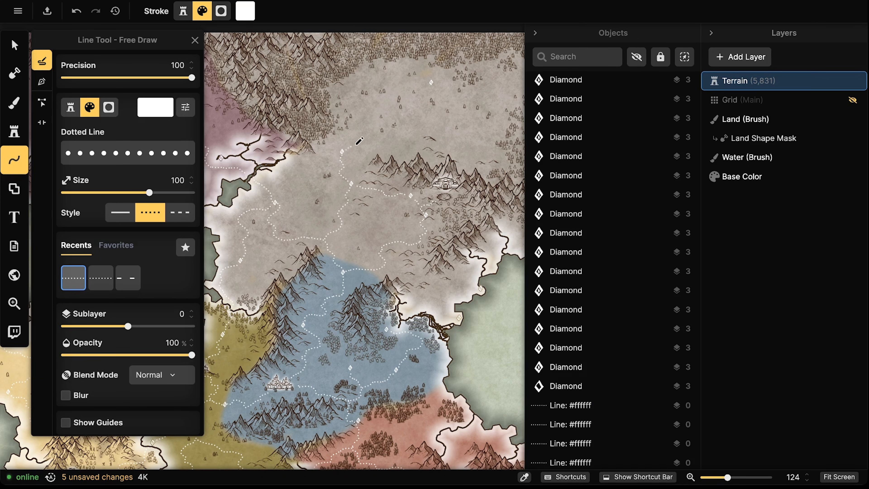
# Draw dotted paths north from the diamond and curving down toward the east coast
pyautogui.moveTo(391, 138)
pyautogui.mouseDown()
pyautogui.moveTo(394, 127)
pyautogui.moveTo(382, 120)
pyautogui.moveTo(390, 97)
pyautogui.moveTo(409, 92)
pyautogui.mouseUp()
pyautogui.moveTo(500, 126); pyautogui.dragTo(323, 134)
pyautogui.moveTo(443, 245)
pyautogui.mouseDown()
pyautogui.moveTo(390, 255)
pyautogui.moveTo(460, 245)
pyautogui.mouseUp()
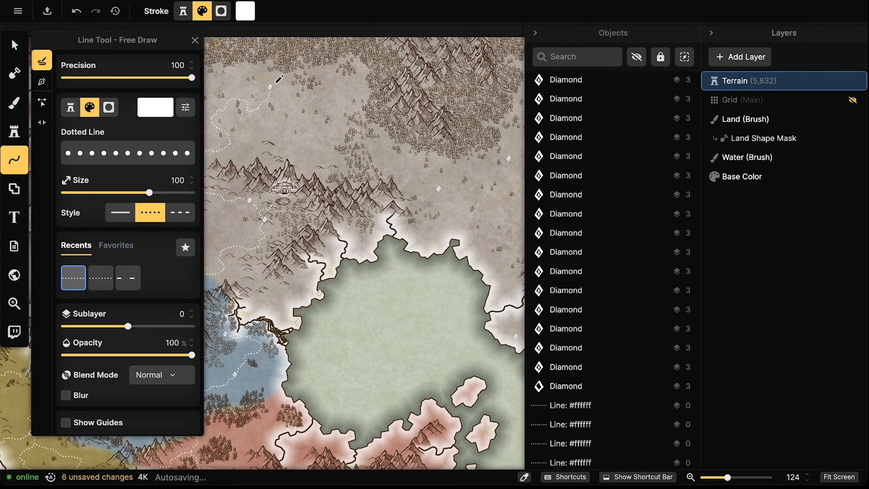
pyautogui.moveTo(291, 87)
pyautogui.mouseDown()
pyautogui.moveTo(337, 113)
pyautogui.moveTo(327, 142)
pyautogui.moveTo(368, 143)
pyautogui.moveTo(372, 153)
pyautogui.moveTo(382, 143)
pyautogui.moveTo(395, 161)
pyautogui.moveTo(387, 175)
pyautogui.moveTo(396, 172)
pyautogui.moveTo(407, 188)
pyautogui.moveTo(434, 187)
pyautogui.mouseUp()
pyautogui.press('Escape')
pyautogui.moveTo(473, 211)
pyautogui.mouseDown()
pyautogui.moveTo(375, 224)
pyautogui.moveTo(364, 202)
pyautogui.moveTo(408, 178)
pyautogui.mouseUp()
pyautogui.press('Escape')
pyautogui.moveTo(446, 213)
pyautogui.mouseDown()
pyautogui.moveTo(428, 173)
pyautogui.moveTo(420, 179)
pyautogui.moveTo(428, 168)
pyautogui.moveTo(397, 143)
pyautogui.mouseUp()
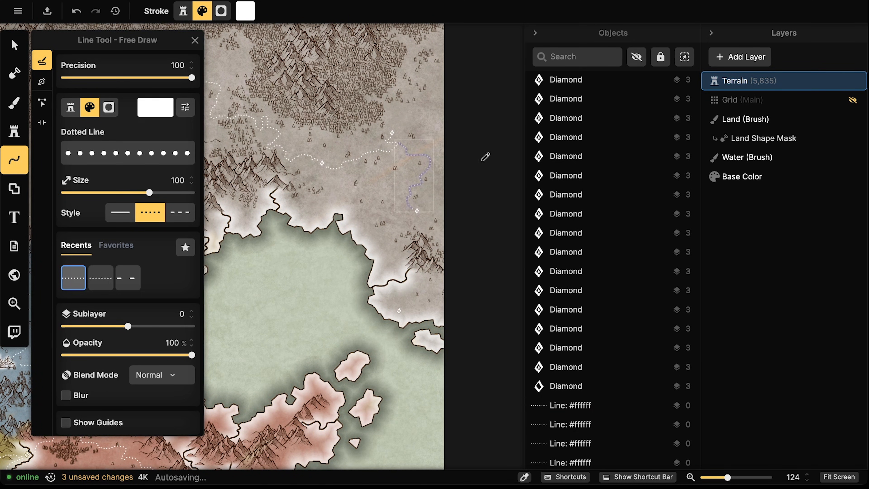
# Finish the coastal dotted path up at its diamond
pyautogui.moveTo(445, 247); pyautogui.dragTo(424, 203)
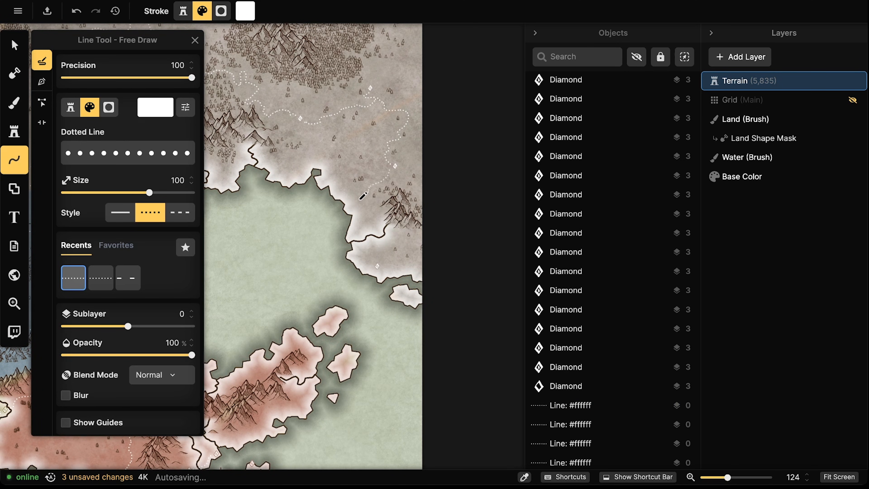
pyautogui.moveTo(377, 260); pyautogui.dragTo(378, 263)
pyautogui.moveTo(300, 233); pyautogui.dragTo(476, 242)
pyautogui.moveTo(343, 238); pyautogui.dragTo(409, 344)
pyautogui.moveTo(273, 300)
pyautogui.mouseDown()
pyautogui.moveTo(517, 251)
pyautogui.moveTo(591, 247)
pyautogui.mouseUp()
pyautogui.moveTo(469, 98)
pyautogui.mouseDown()
pyautogui.moveTo(490, 135)
pyautogui.moveTo(458, 133)
pyautogui.moveTo(435, 146)
pyautogui.moveTo(449, 163)
pyautogui.moveTo(424, 141)
pyautogui.moveTo(364, 137)
pyautogui.mouseUp()
# Draw dotted paths in the purple region curving down through the mauve mountains
pyautogui.hscroll(-5, 411, 139)
pyautogui.scroll(3, 410, 138)
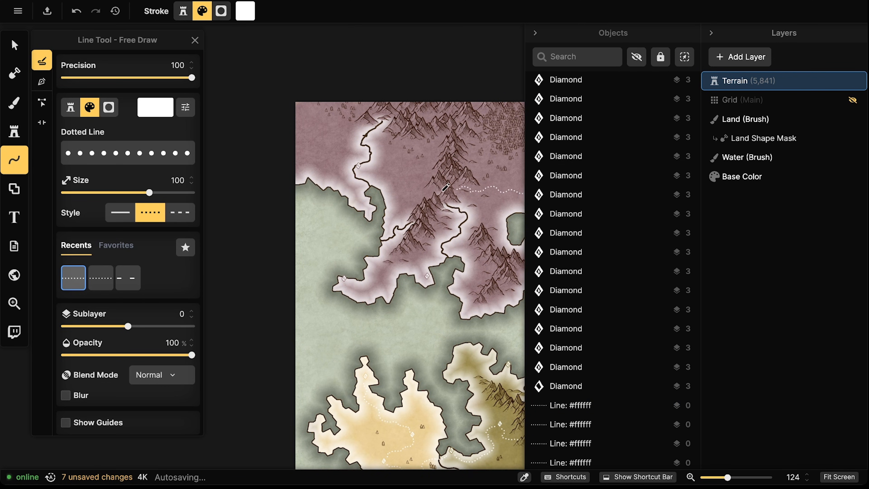
pyautogui.moveTo(420, 191)
pyautogui.mouseDown()
pyautogui.moveTo(410, 173)
pyautogui.moveTo(367, 169)
pyautogui.mouseUp()
pyautogui.press('Escape')
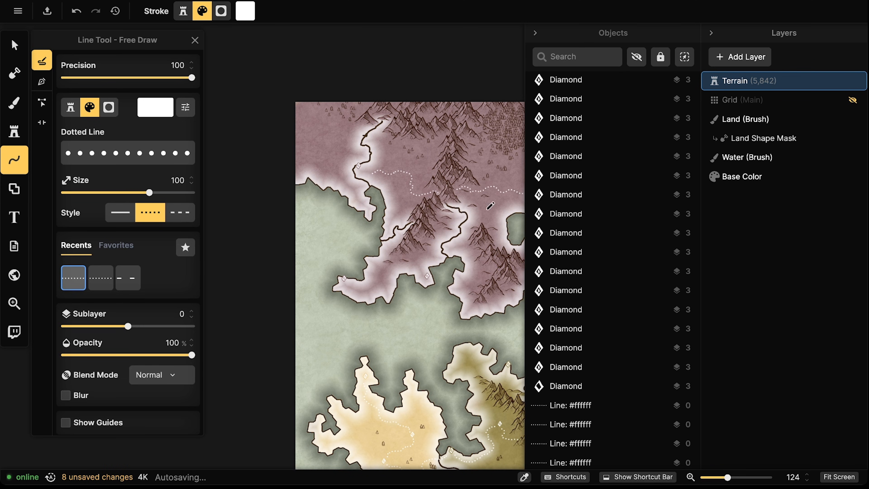
pyautogui.hscroll(4, 448, 166)
pyautogui.scroll(-3, 448, 166)
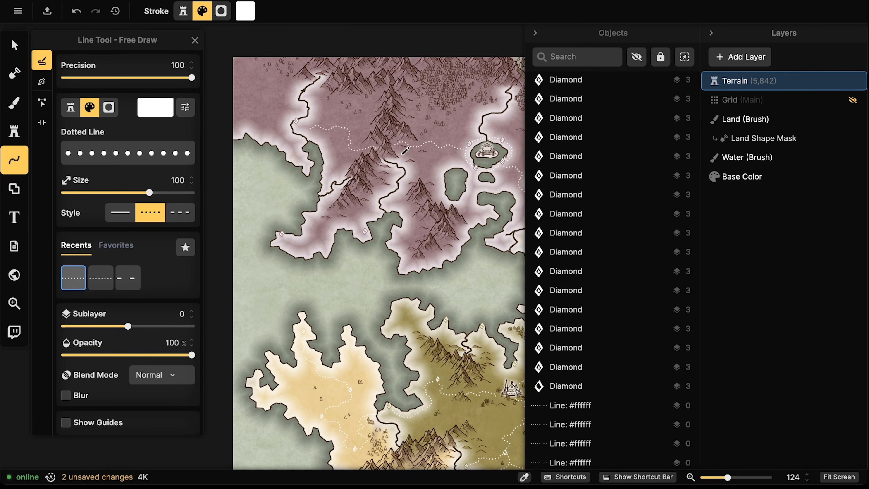
pyautogui.moveTo(411, 168); pyautogui.dragTo(369, 212)
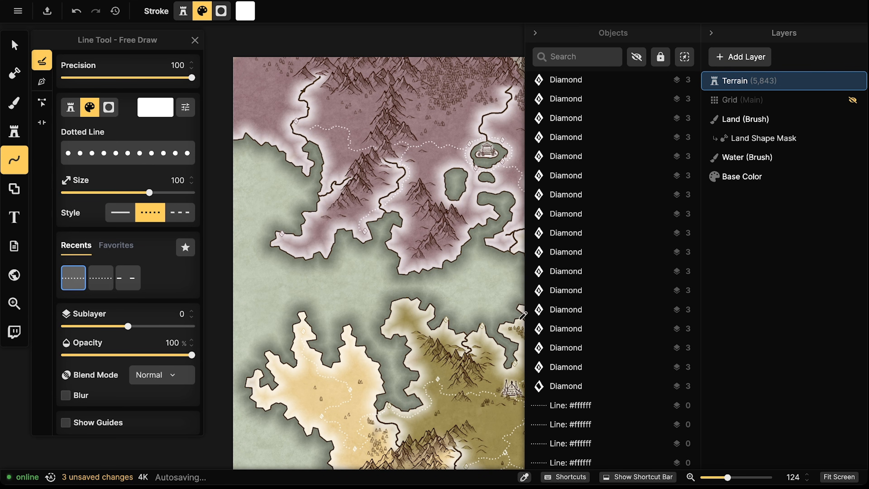
pyautogui.scroll(-10, 362, 227)
pyautogui.scroll(-2, 427, 301)
pyautogui.hscroll(2, 427, 301)
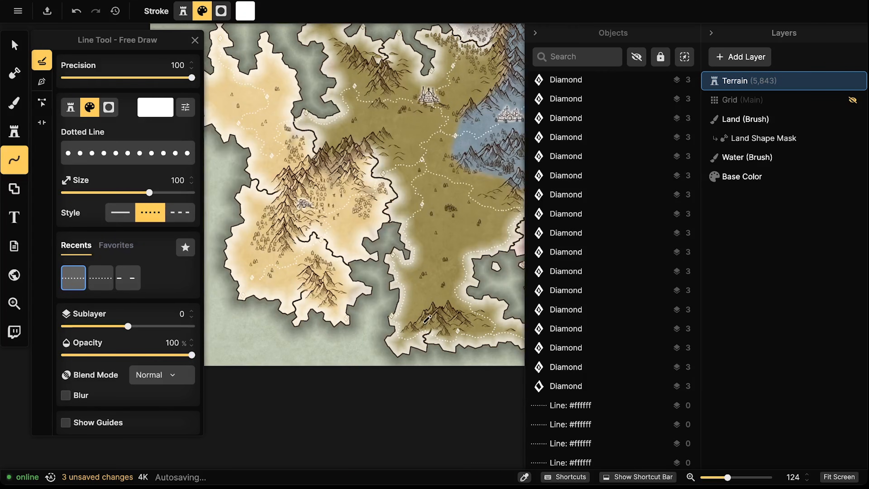
# Draw a short dotted path in the southern lands and another to the castle island
pyautogui.moveTo(260, 275); pyautogui.dragTo(269, 262)
pyautogui.hscroll(2, 444, 211)
pyautogui.scroll(4, 435, 239)
pyautogui.hscroll(10, 425, 248)
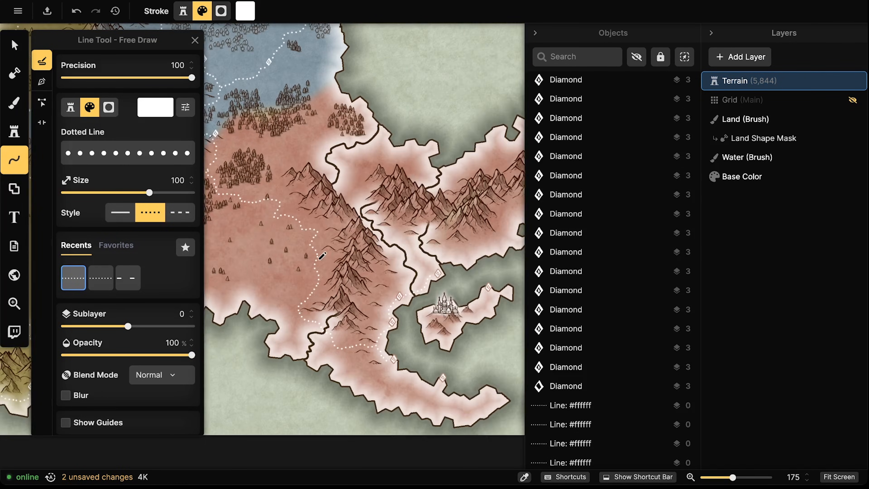
pyautogui.hscroll(5, 322, 256)
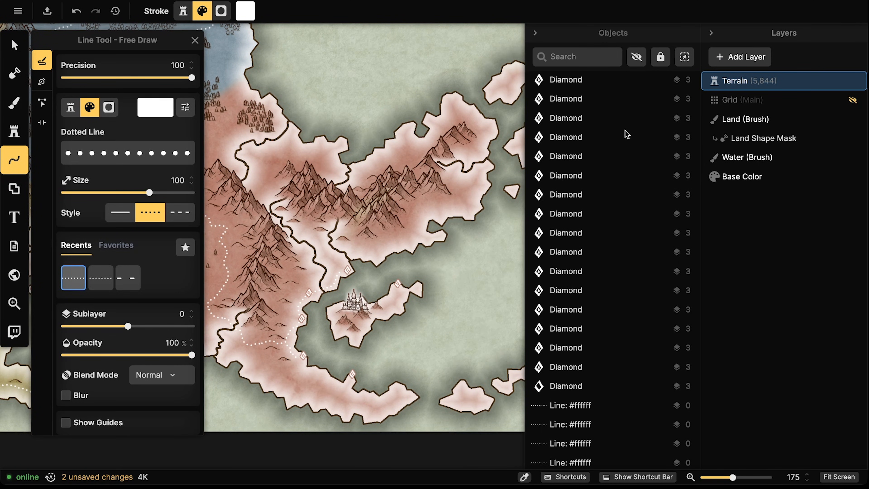
pyautogui.scroll(2, 412, 238)
pyautogui.scroll(-3, 391, 233)
pyautogui.hscroll(4, 394, 229)
pyautogui.scroll(-3, 394, 228)
pyautogui.scroll(4, 327, 226)
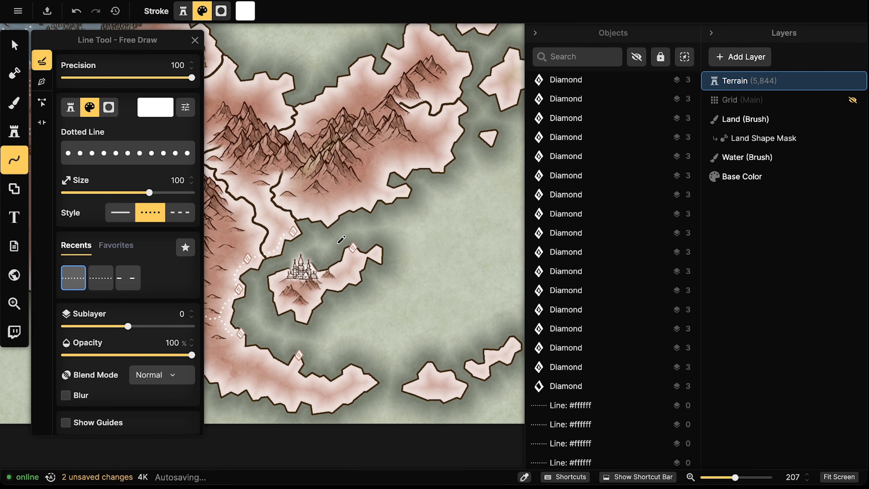
pyautogui.moveTo(354, 258); pyautogui.dragTo(356, 255)
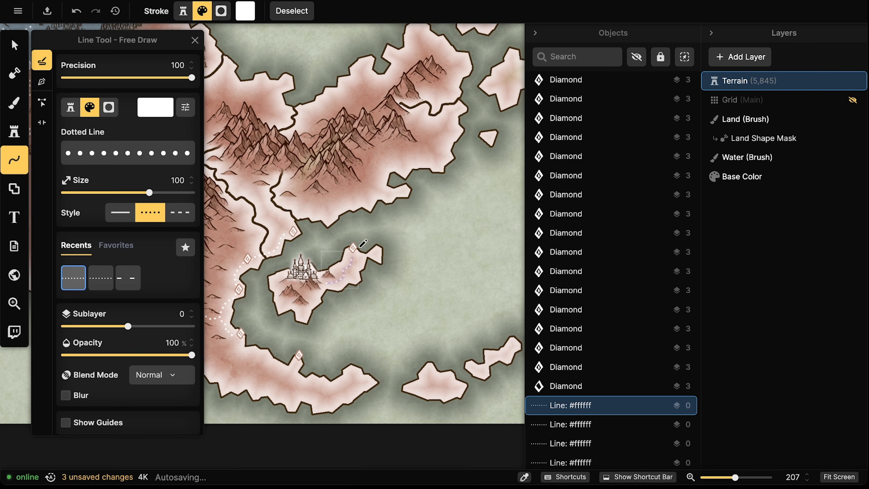
# Draw a dotted path joining the blue region's western road
pyautogui.scroll(-4, 360, 247)
pyautogui.scroll(7, 406, 253)
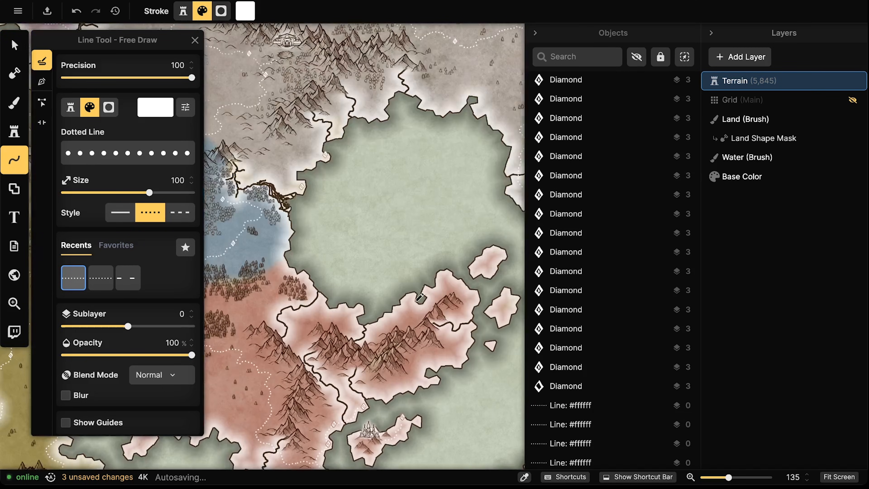
pyautogui.scroll(5, 394, 247)
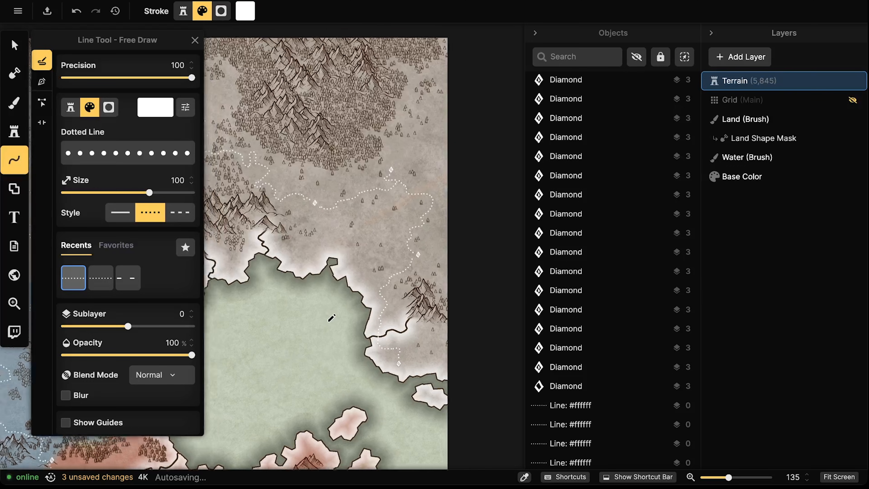
pyautogui.hscroll(-10, 397, 303)
pyautogui.scroll(2, 398, 302)
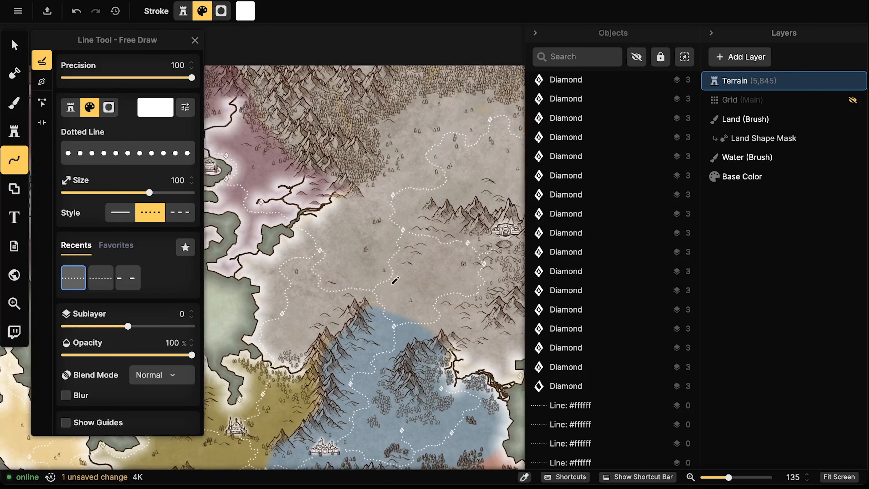
pyautogui.scroll(-5, 407, 298)
pyautogui.hscroll(-4, 407, 298)
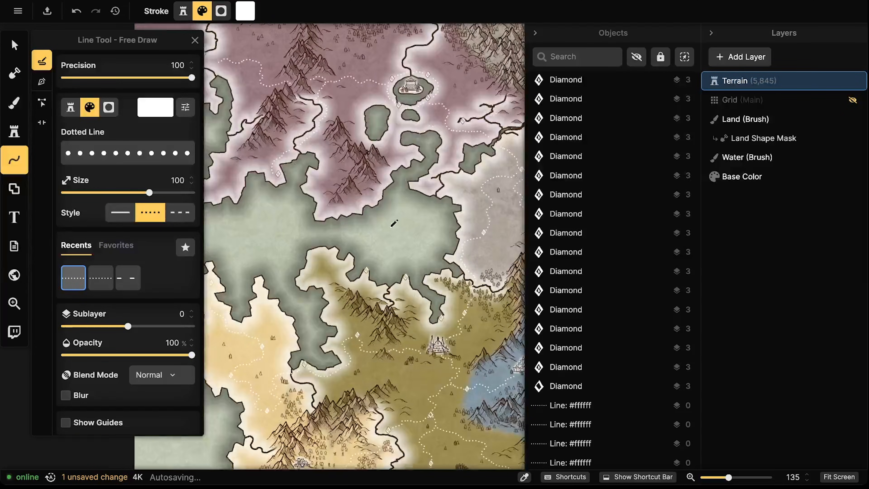
pyautogui.scroll(-2, 387, 203)
pyautogui.hscroll(4, 363, 185)
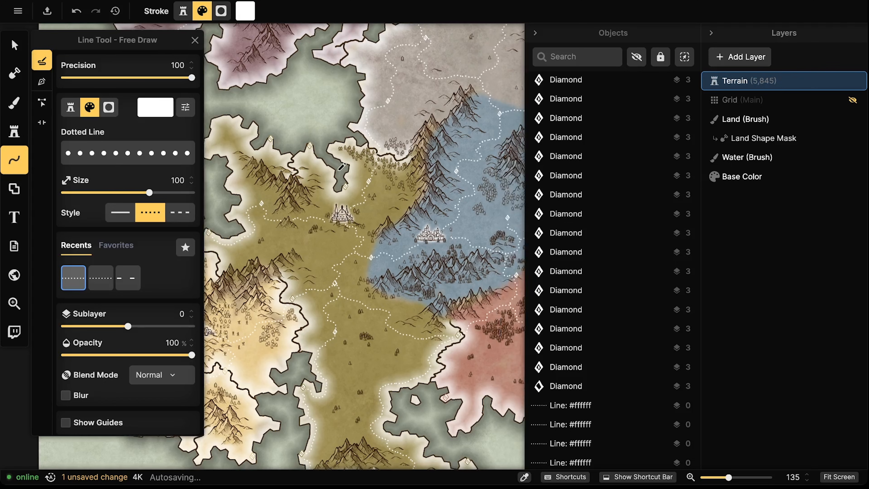
pyautogui.hscroll(3, 411, 191)
pyautogui.scroll(-2, 411, 191)
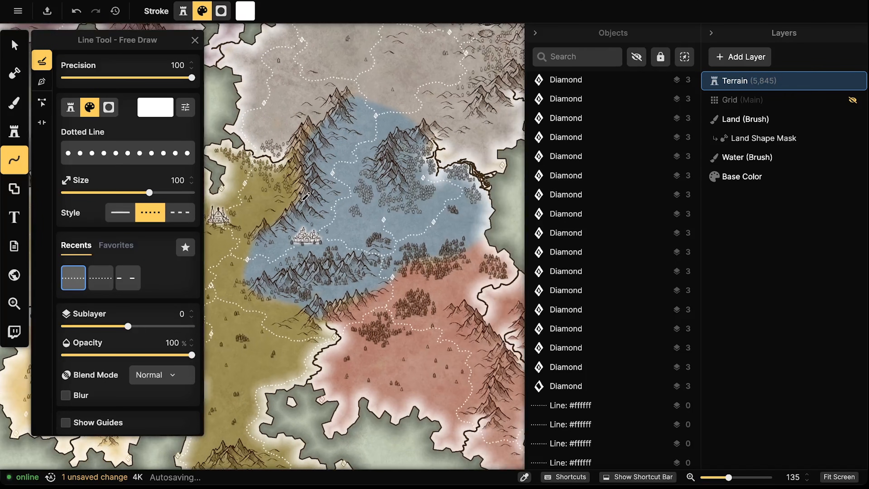
pyautogui.hscroll(4, 291, 188)
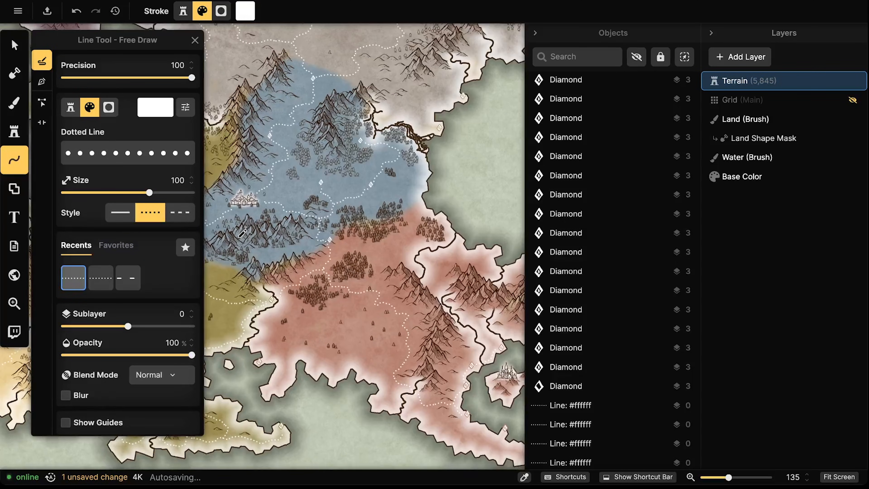
pyautogui.scroll(2, 240, 212)
pyautogui.hscroll(-1, 236, 201)
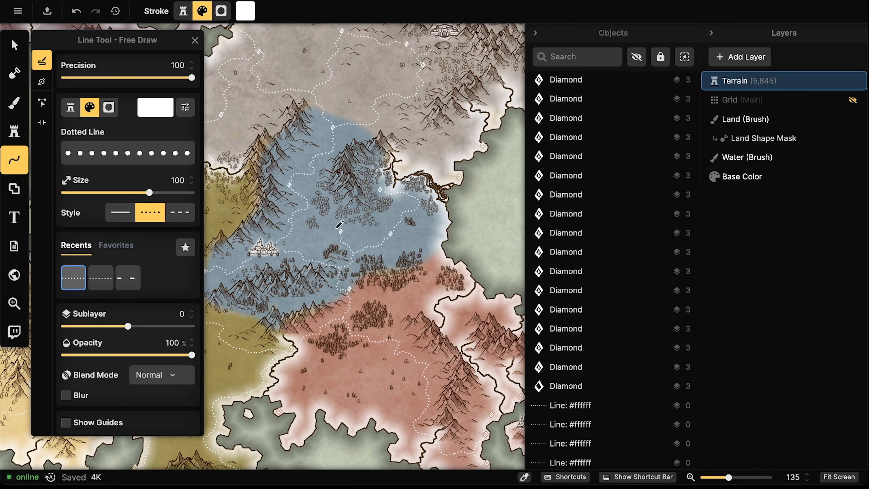
pyautogui.moveTo(317, 212); pyautogui.dragTo(308, 207)
# Draw a dotted path ending at a diamond waypoint in the olive region
pyautogui.press('Escape')
pyautogui.hscroll(-1, 389, 244)
pyautogui.hscroll(-8, 390, 244)
pyautogui.scroll(-3, 390, 244)
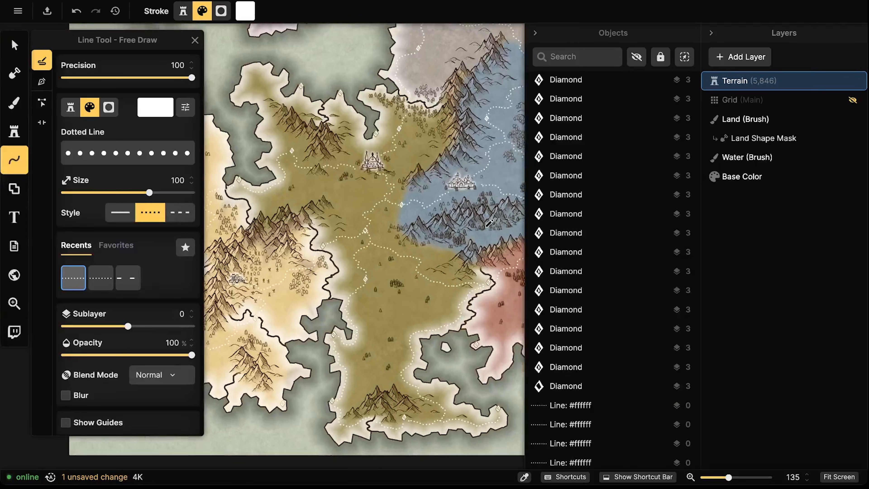
pyautogui.scroll(-1, 442, 244)
pyautogui.hscroll(-3, 444, 242)
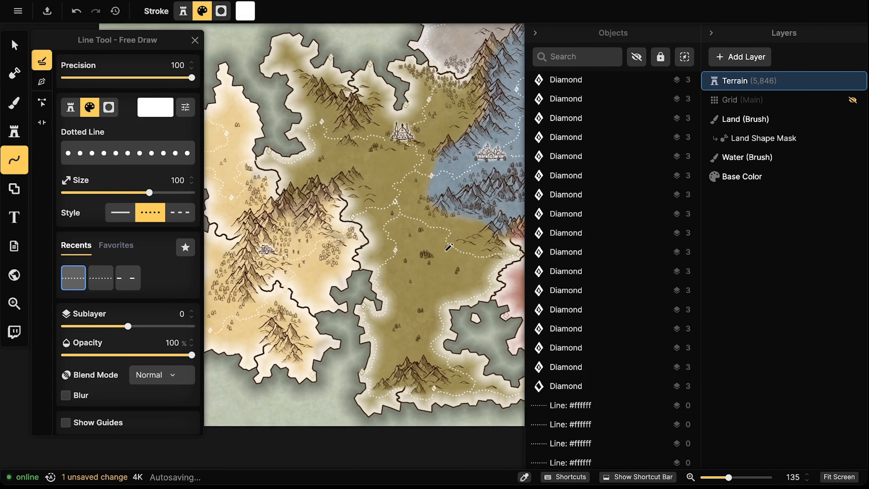
pyautogui.scroll(-1, 447, 246)
pyautogui.scroll(-2, 447, 261)
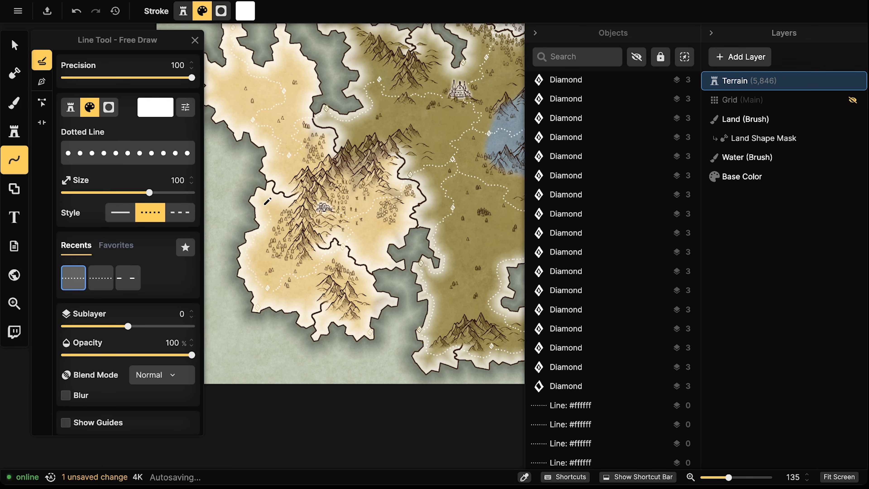
pyautogui.moveTo(284, 167); pyautogui.dragTo(288, 161)
pyautogui.press('Escape')
# Draw dotted paths from the coast to a diamond and to a red-region diamond
pyautogui.hscroll(5, 288, 161)
pyautogui.scroll(-2, 288, 161)
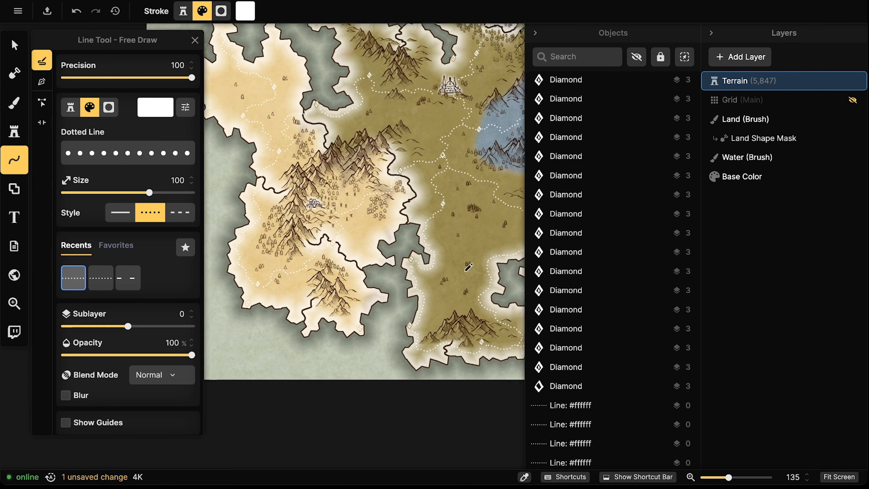
pyautogui.hscroll(3, 438, 275)
pyautogui.scroll(2, 438, 275)
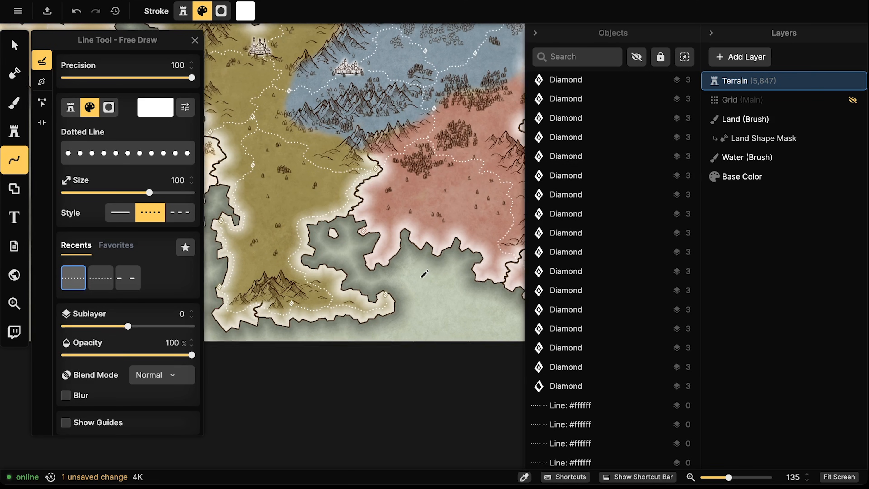
pyautogui.moveTo(293, 212)
pyautogui.mouseDown()
pyautogui.moveTo(276, 201)
pyautogui.moveTo(260, 161)
pyautogui.mouseUp()
pyautogui.press('Escape')
pyautogui.hscroll(8, 393, 233)
pyautogui.scroll(6, 393, 233)
pyautogui.hscroll(5, 392, 234)
pyautogui.scroll(-1, 393, 234)
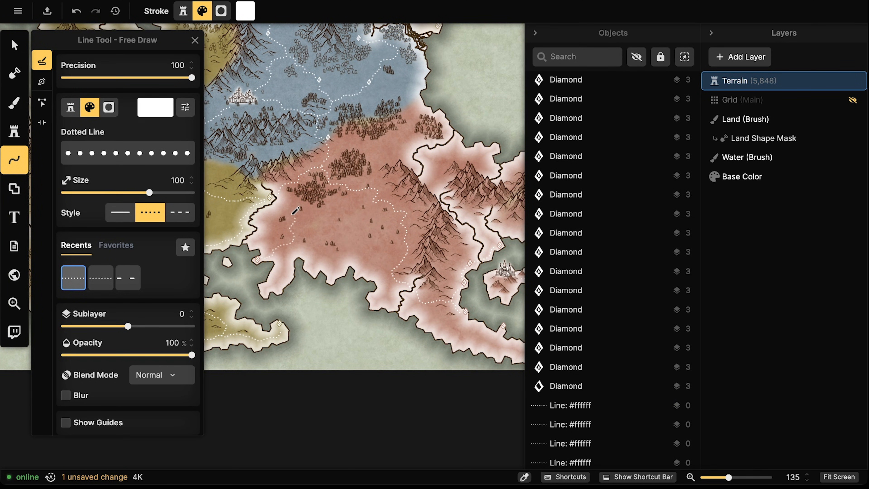
pyautogui.moveTo(287, 203); pyautogui.dragTo(277, 199)
pyautogui.press('Escape')
# Draw dotted paths across the red region, joining the western line and reaching the forest
pyautogui.moveTo(391, 271)
pyautogui.mouseDown()
pyautogui.moveTo(361, 254)
pyautogui.moveTo(339, 257)
pyautogui.moveTo(321, 237)
pyautogui.moveTo(294, 235)
pyautogui.mouseUp()
pyautogui.press('Escape')
pyautogui.moveTo(508, 265)
pyautogui.mouseDown()
pyautogui.moveTo(458, 244)
pyautogui.moveTo(468, 302)
pyautogui.mouseUp()
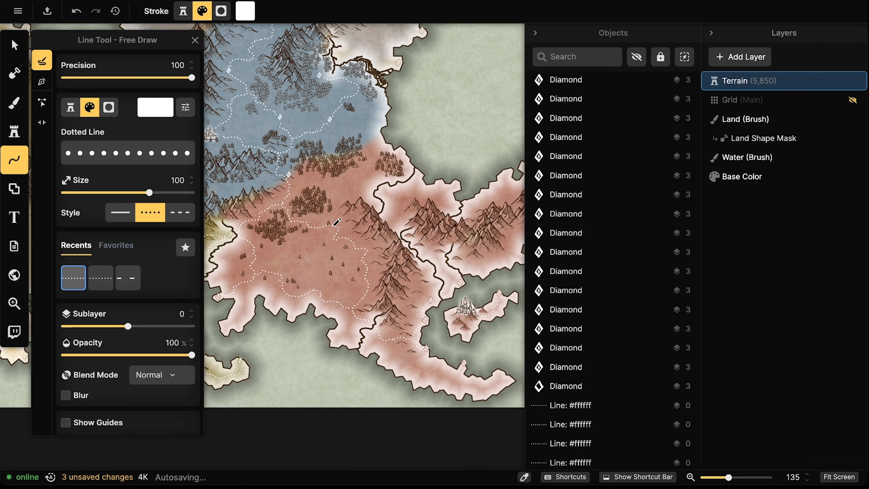
pyautogui.moveTo(349, 181); pyautogui.dragTo(369, 174)
pyautogui.moveTo(371, 139)
pyautogui.mouseDown()
pyautogui.moveTo(342, 112)
pyautogui.moveTo(331, 120)
pyautogui.mouseUp()
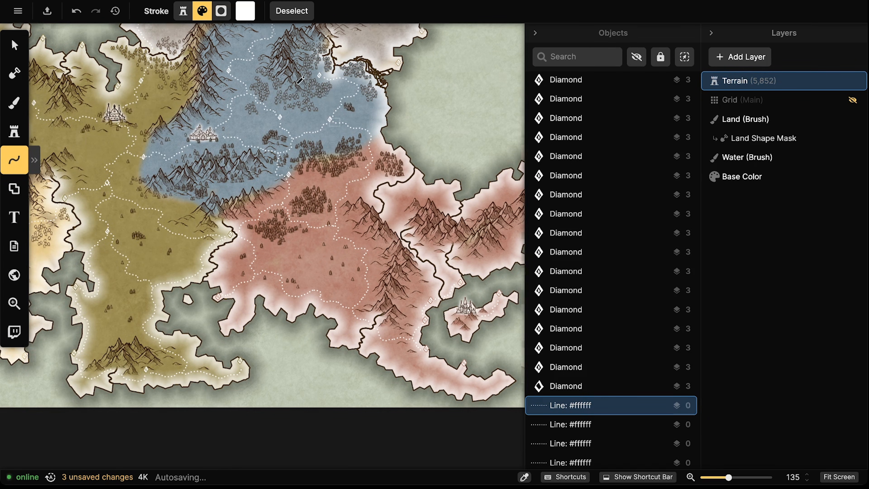
# Switch to the Select tool to close Line Options, then zoom out to review the map
pyautogui.scroll(-5, 349, 102)
pyautogui.scroll(-4, 306, 213)
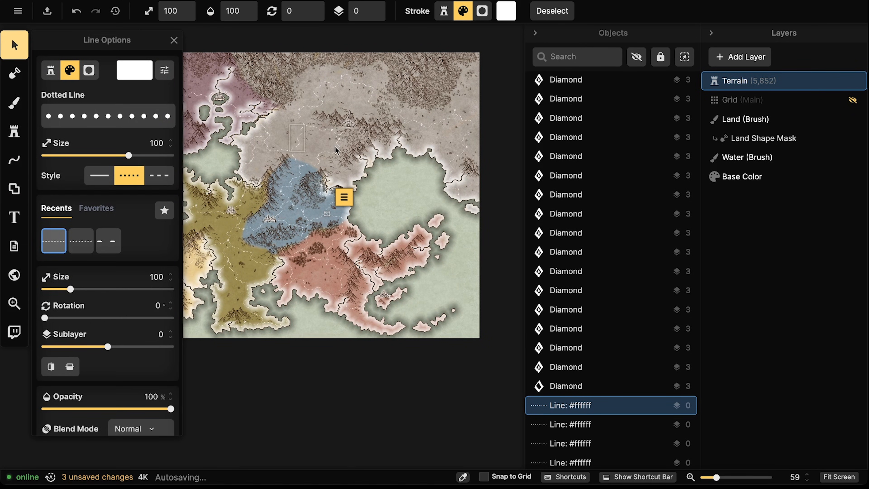
pyautogui.click(175, 40)
pyautogui.scroll(-3, 220, 156)
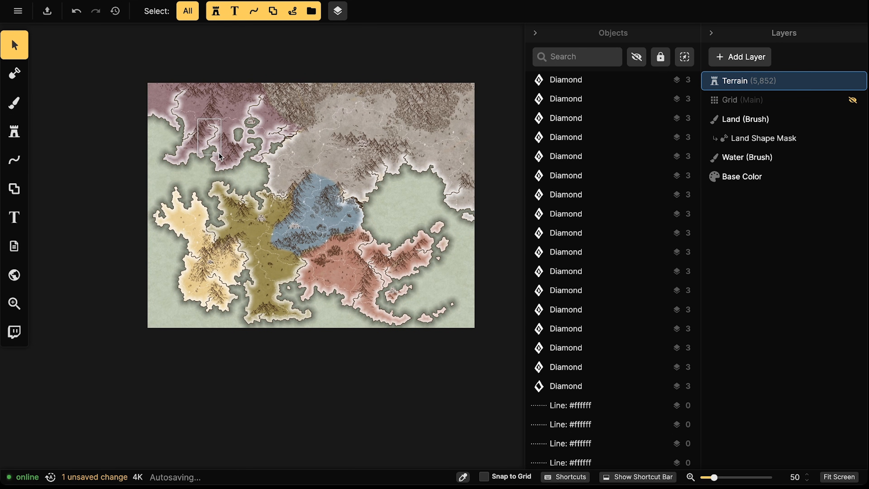
pyautogui.scroll(2, 282, 175)
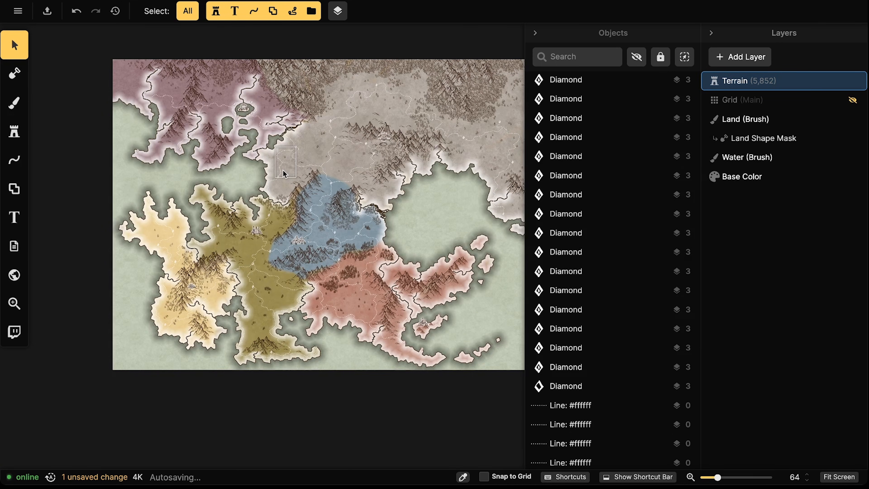
pyautogui.scroll(2, 282, 169)
pyautogui.scroll(2, 280, 218)
pyautogui.scroll(3, 280, 218)
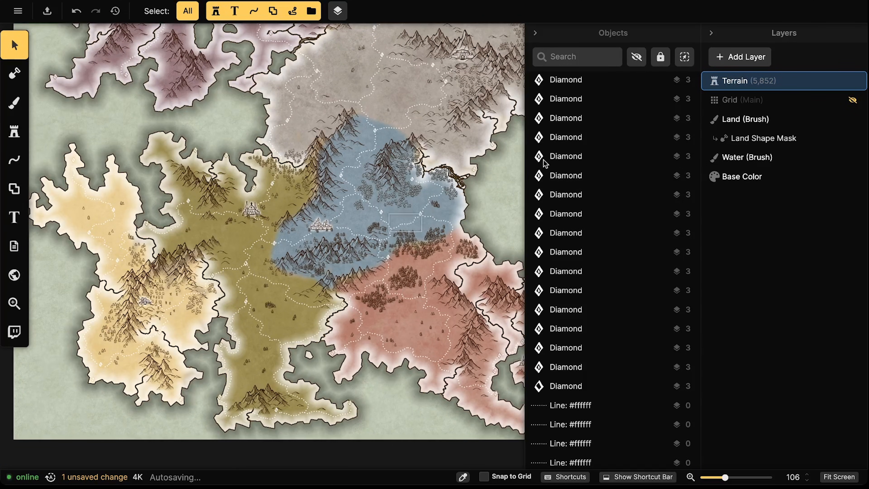
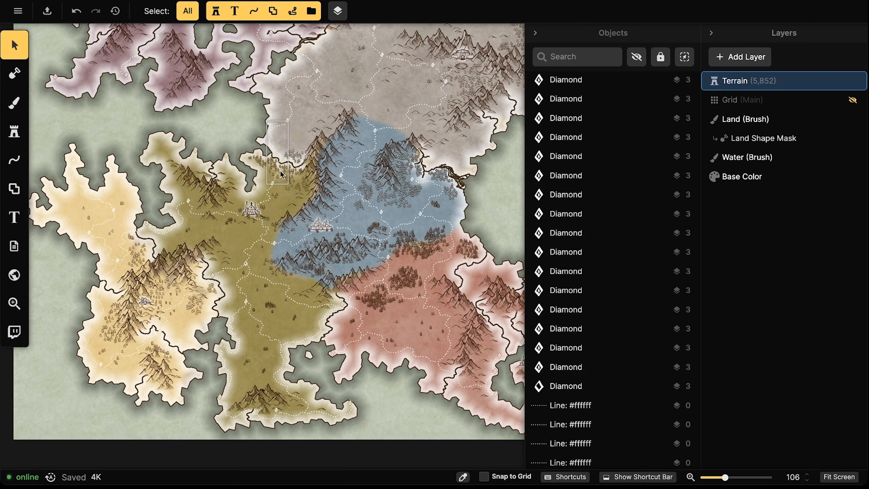
# Add a new object layer and name it Labels
pyautogui.scroll(-2, 282, 167)
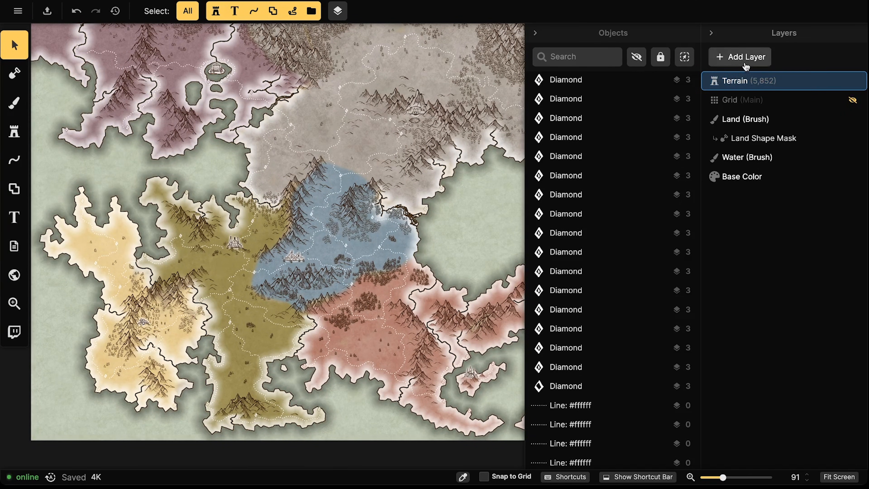
pyautogui.click(745, 57)
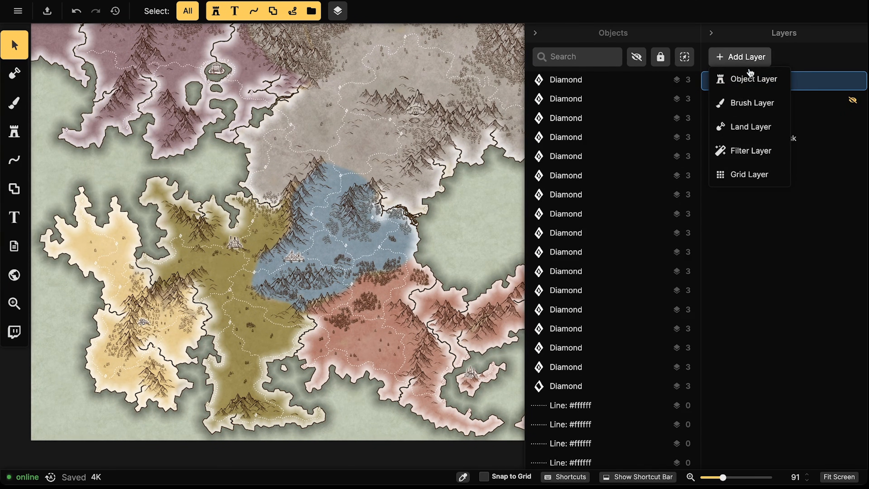
pyautogui.click(752, 77)
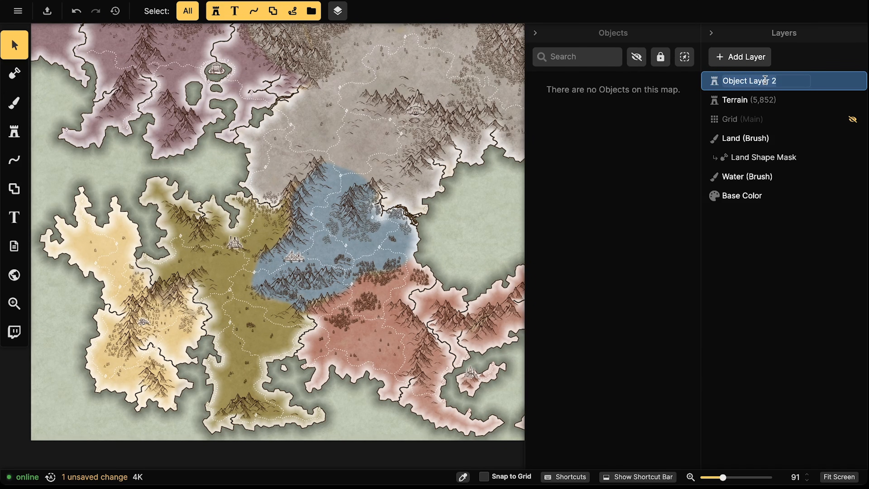
pyautogui.write('Labels')
pyautogui.press('Return')
# Check a few objects on the Terrain layer, then make the Labels layer active again
pyautogui.moveTo(126, 157); pyautogui.dragTo(285, 264)
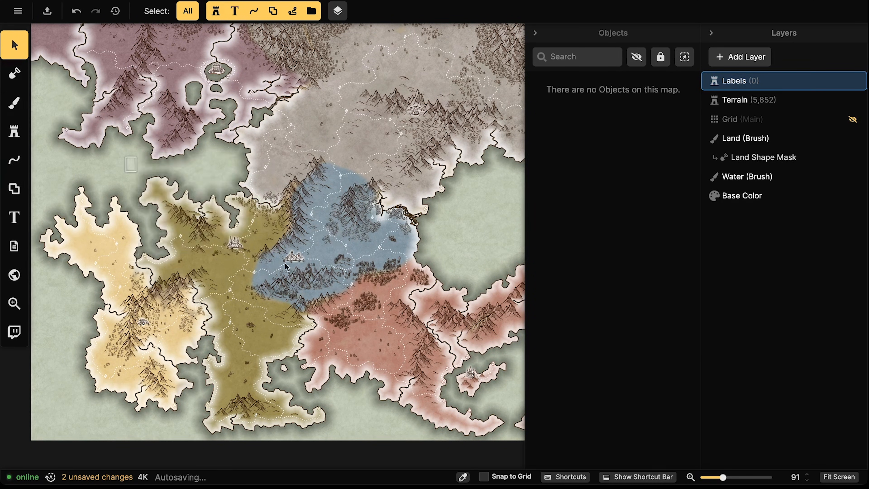
pyautogui.click(734, 98)
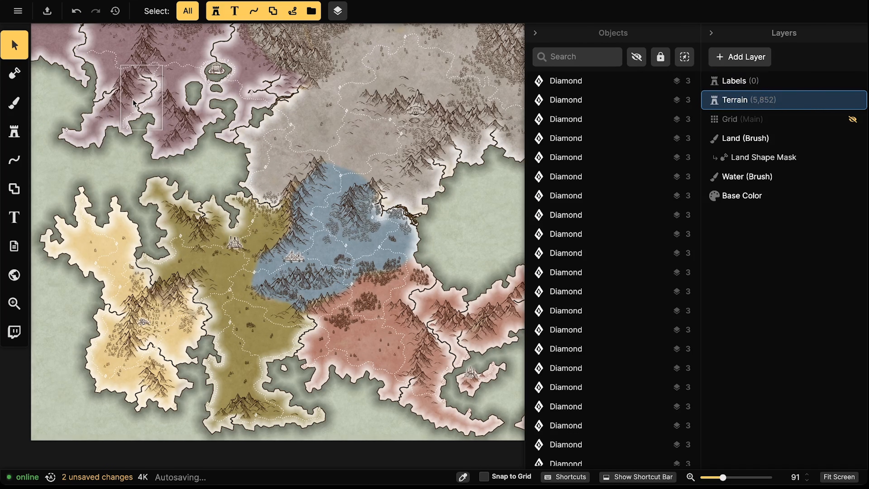
pyautogui.moveTo(120, 110); pyautogui.dragTo(305, 221)
pyautogui.click(484, 110)
pyautogui.click(292, 128)
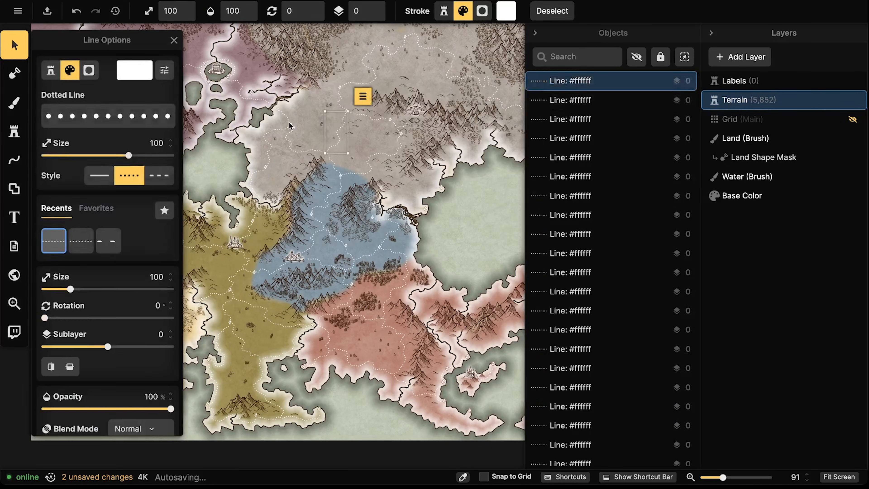
pyautogui.click(295, 185)
pyautogui.click(356, 193)
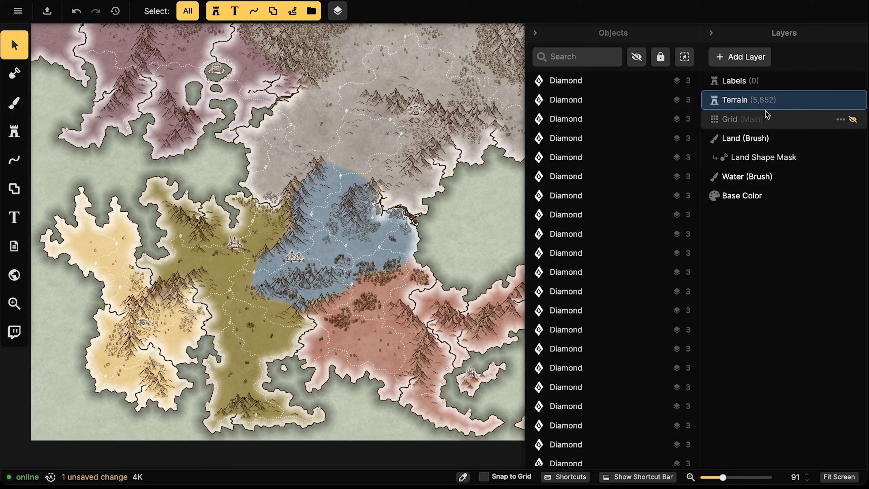
pyautogui.click(739, 81)
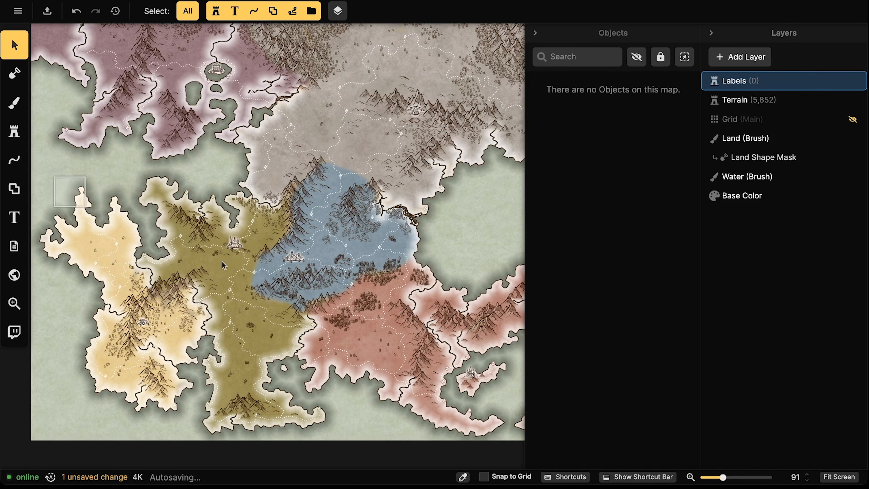
# Search the Fantasy World stamp catalog for 'shield' and choose the Red Heraldic Shield
pyautogui.click(18, 133)
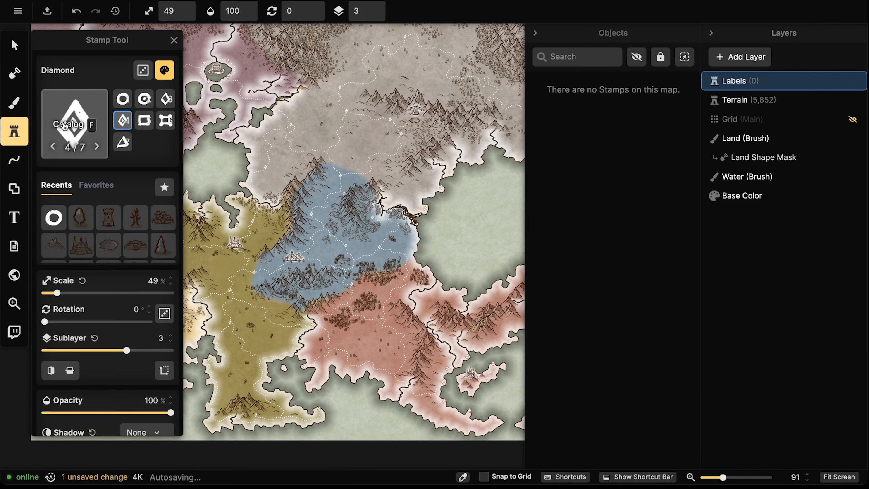
pyautogui.click(65, 126)
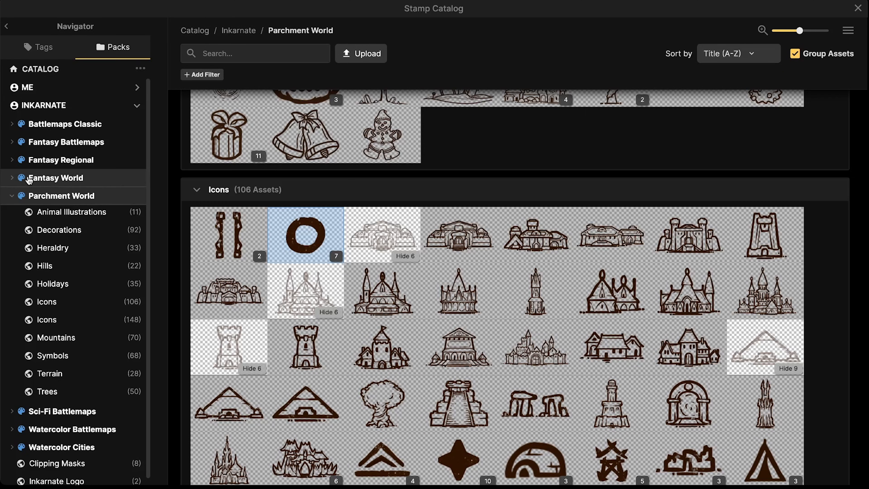
pyautogui.click(47, 180)
pyautogui.moveTo(358, 309)
pyautogui.scroll(-15, 358, 309)
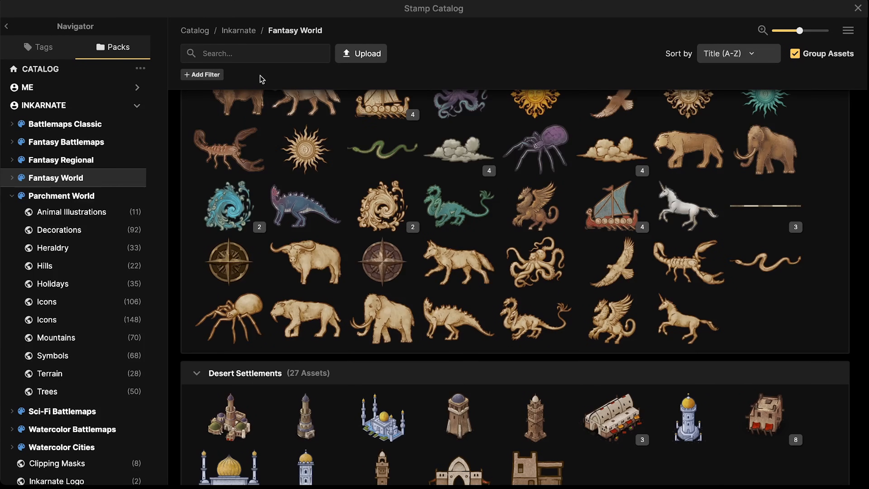
pyautogui.write('shield')
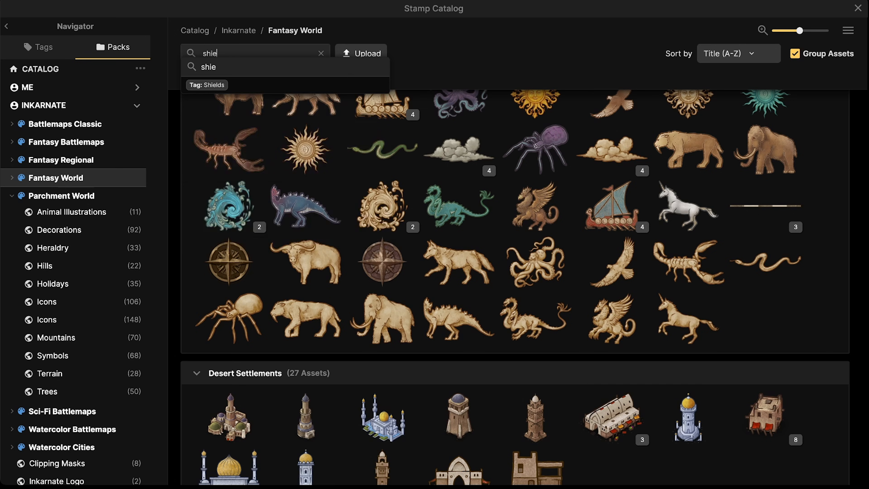
pyautogui.press('Return')
pyautogui.click(226, 151)
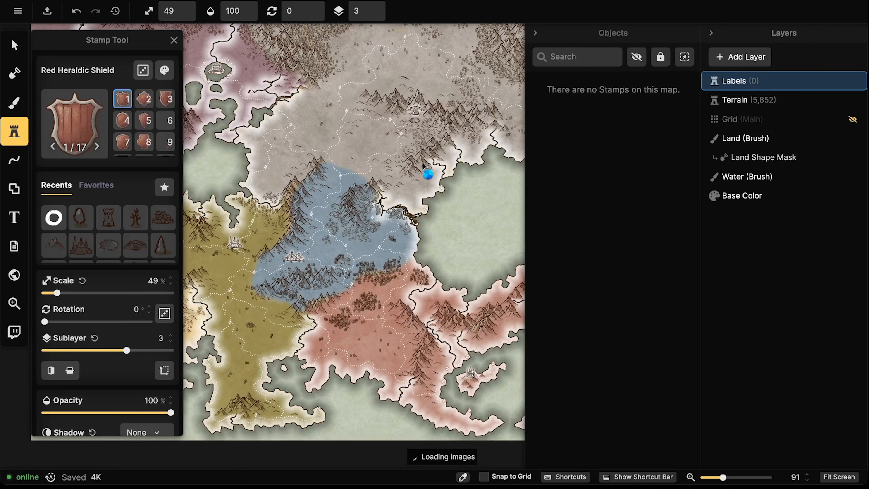
# Stamp the red shield in the eastern red region and move it higher among the mountains
pyautogui.scroll(5, 352, 199)
pyautogui.scroll(7, 346, 219)
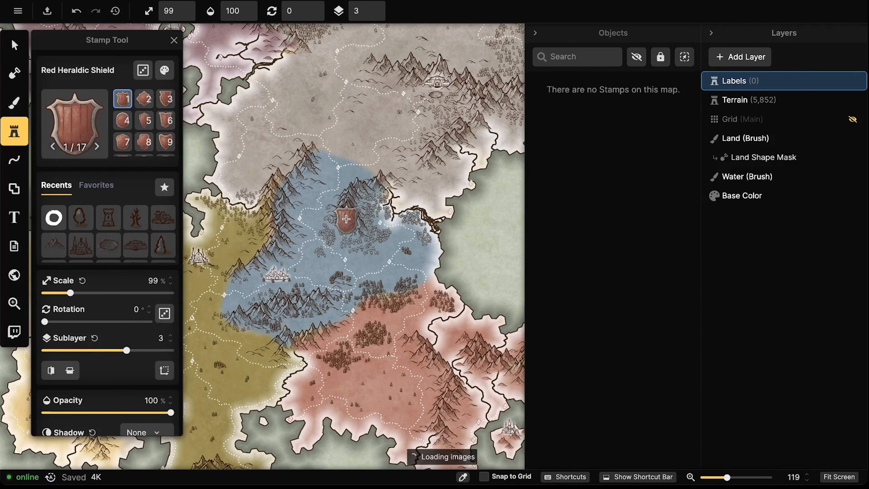
pyautogui.moveTo(351, 222); pyautogui.dragTo(287, 112)
pyautogui.moveTo(415, 238); pyautogui.dragTo(343, 211)
pyautogui.scroll(2, 368, 249)
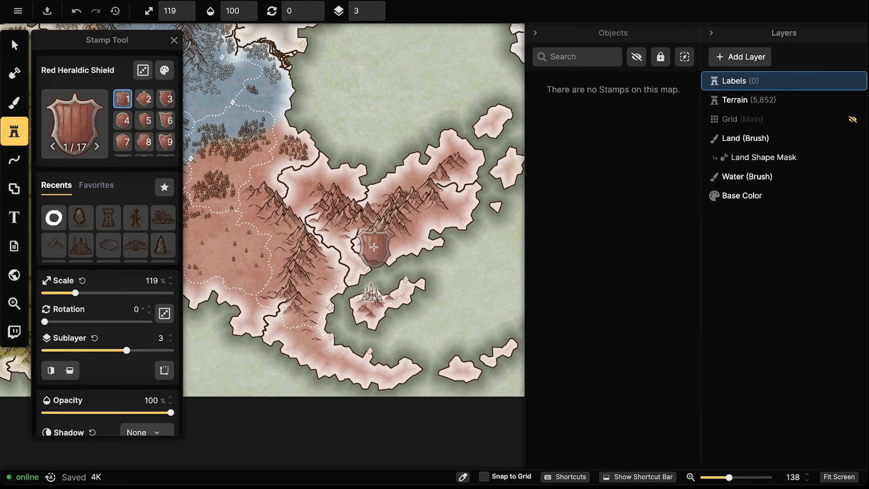
pyautogui.click(373, 245)
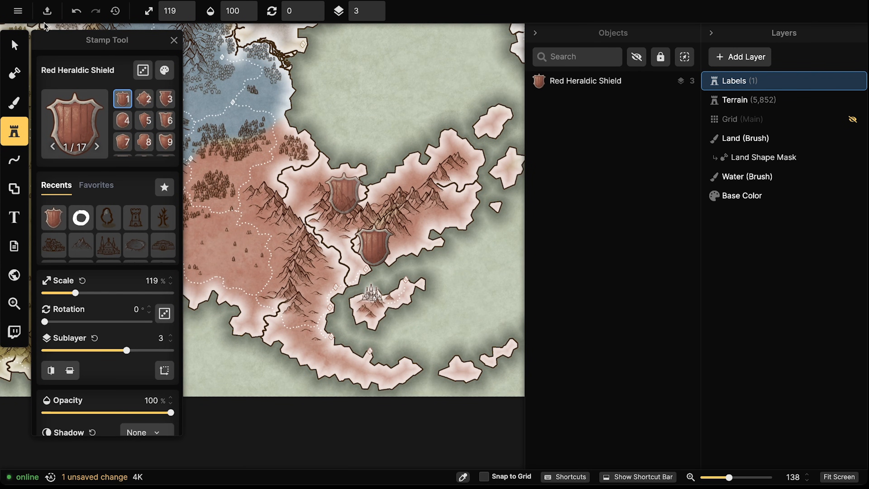
pyautogui.click(14, 45)
pyautogui.scroll(5, 388, 260)
pyautogui.moveTo(371, 243); pyautogui.dragTo(368, 220)
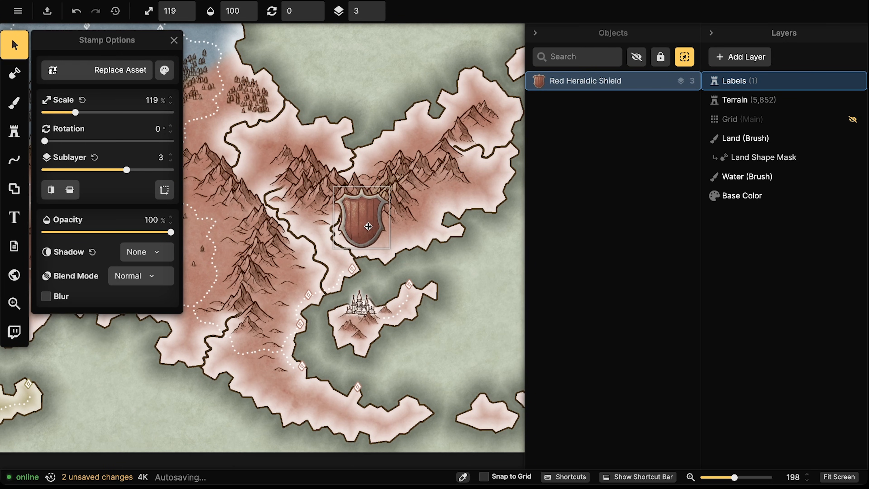
# Give the red shield a white custom shadow (360% intensity, 5.3 blur), then nudge it down-left
pyautogui.click(142, 262)
pyautogui.click(121, 326)
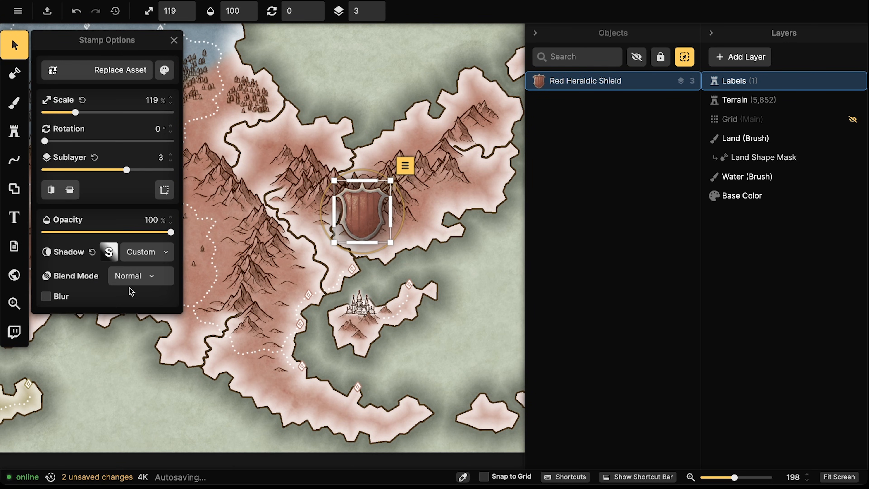
pyautogui.click(109, 251)
pyautogui.click(151, 274)
pyautogui.moveTo(151, 275); pyautogui.dragTo(118, 230)
pyautogui.moveTo(183, 227); pyautogui.dragTo(229, 223)
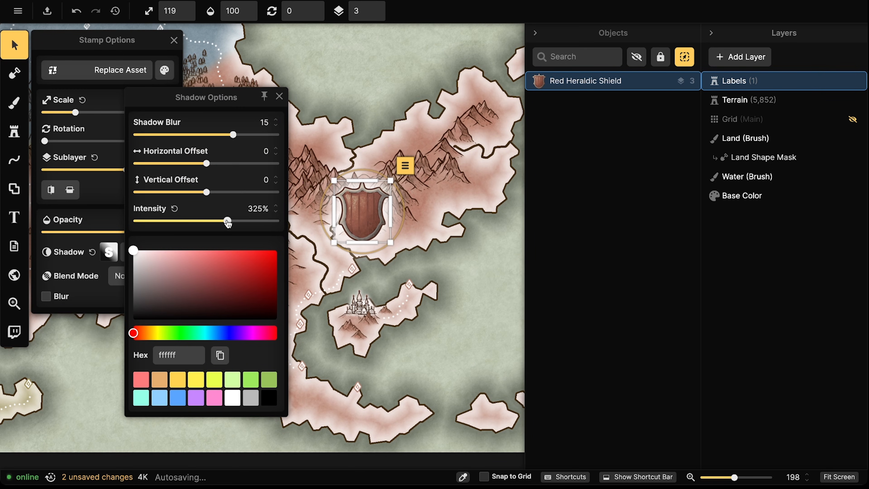
pyautogui.moveTo(209, 134); pyautogui.dragTo(201, 136)
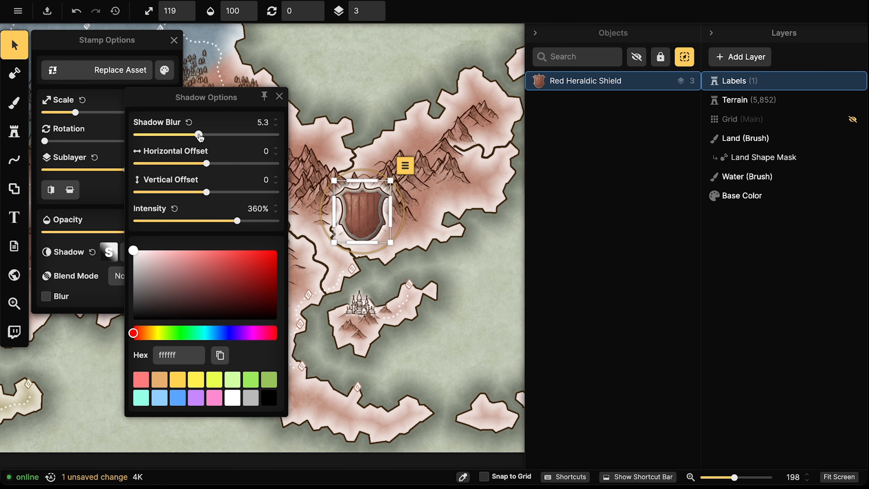
pyautogui.click(481, 270)
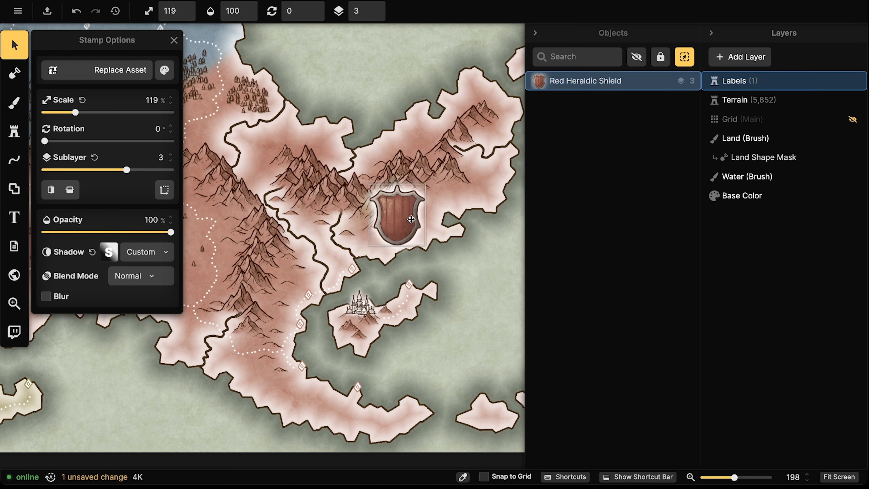
pyautogui.moveTo(375, 220); pyautogui.dragTo(354, 227)
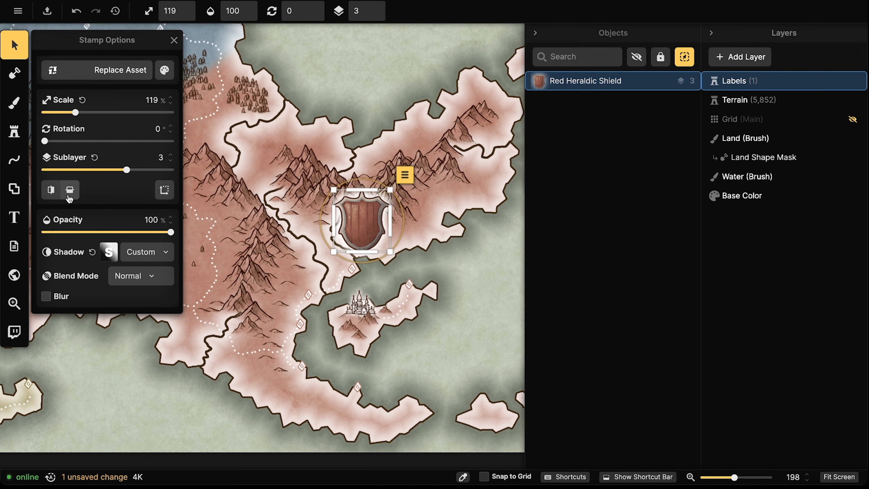
pyautogui.click(14, 131)
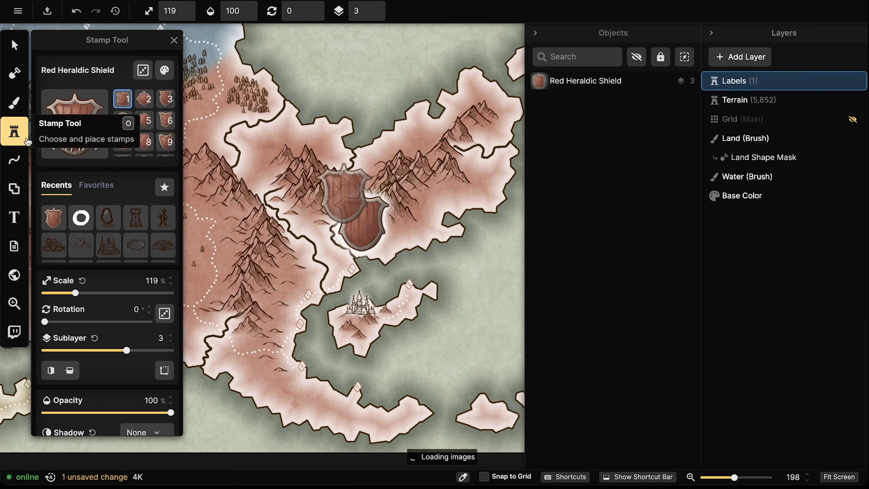
# Lower the red shield slightly, then try a green heraldic shield in the olive region and undo it
pyautogui.click(14, 45)
pyautogui.moveTo(365, 210); pyautogui.dragTo(364, 225)
pyautogui.click(10, 124)
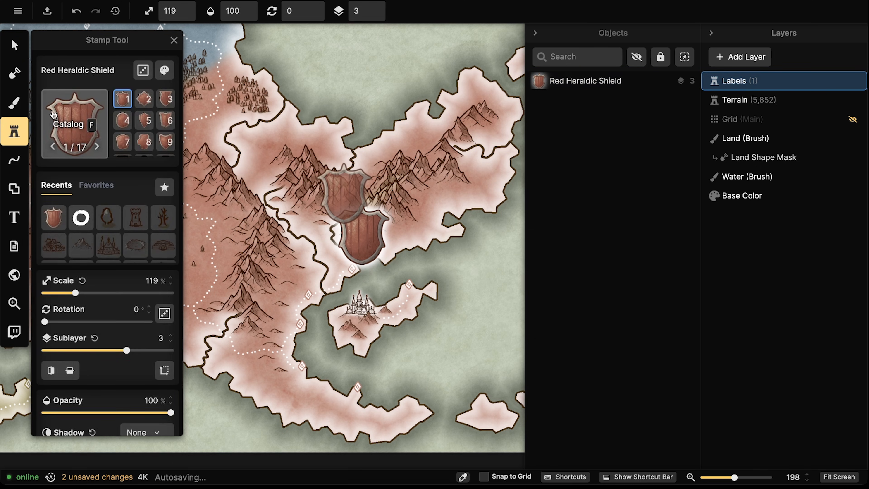
pyautogui.click(102, 124)
pyautogui.click(386, 165)
pyautogui.moveTo(298, 142); pyautogui.dragTo(428, 273)
pyautogui.moveTo(268, 102); pyautogui.dragTo(394, 128)
pyautogui.scroll(2, 394, 128)
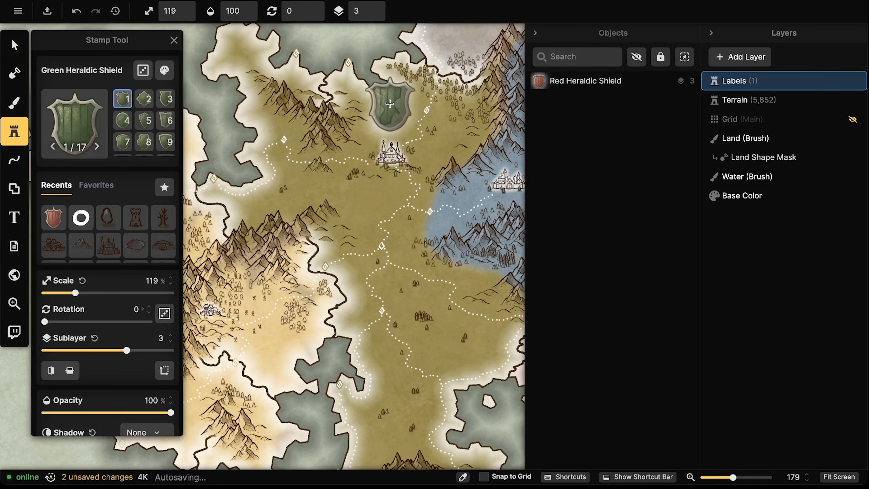
pyautogui.click(391, 98)
pyautogui.scroll(-3, 392, 98)
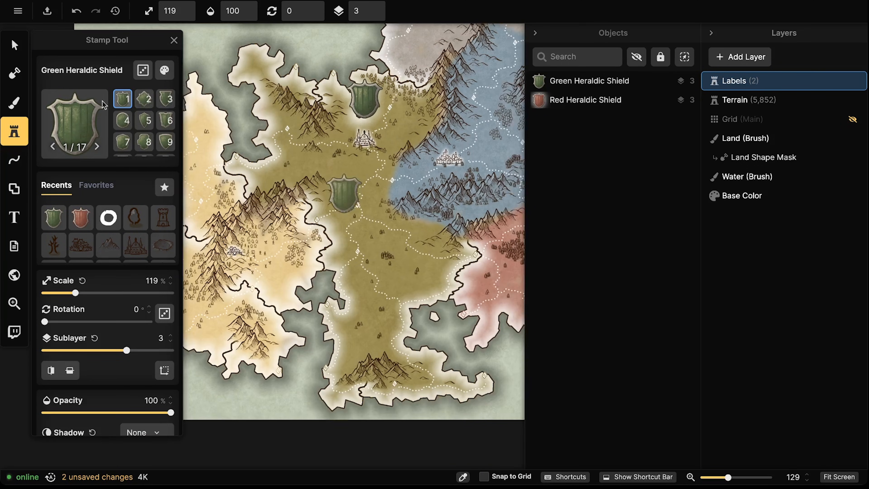
pyautogui.hotkey('ctrl', 'z')
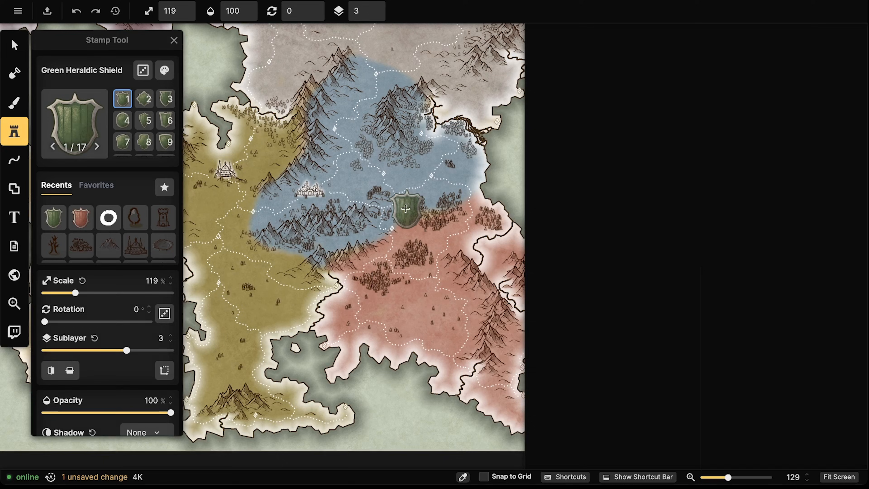
# Stamp a different green shield variant in the olive region
pyautogui.moveTo(351, 203); pyautogui.dragTo(185, 200)
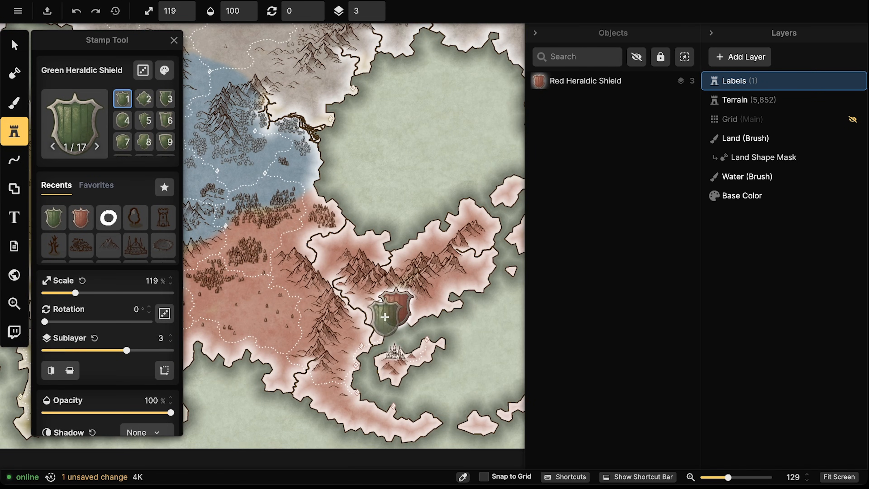
pyautogui.press('Left')
pyautogui.press('Left')
pyautogui.moveTo(277, 260); pyautogui.dragTo(579, 329)
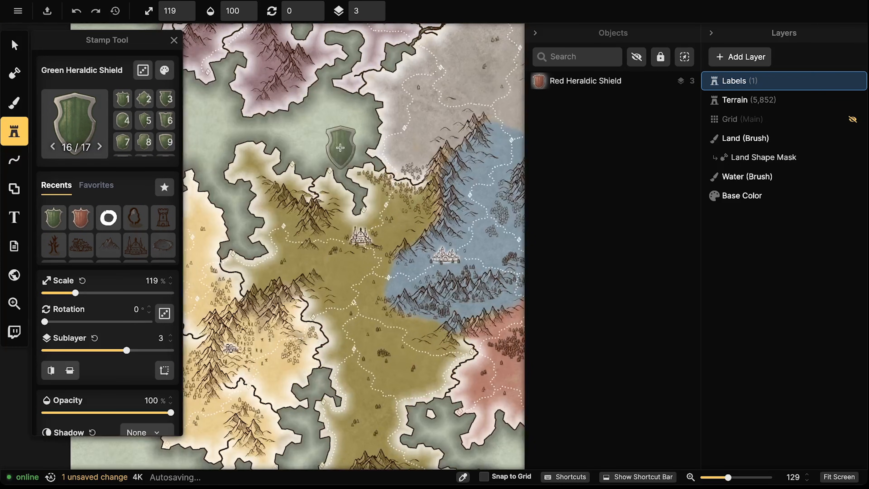
pyautogui.click(358, 193)
pyautogui.scroll(-2, 296, 171)
# Stamp a Gray Heraldic Shield variant on the gray northern region
pyautogui.click(62, 116)
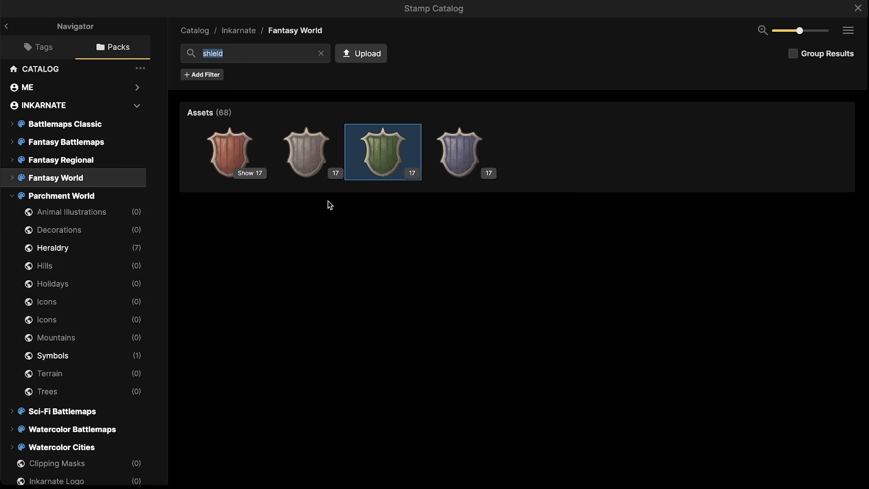
pyautogui.click(314, 168)
pyautogui.moveTo(297, 221); pyautogui.dragTo(143, 390)
pyautogui.scroll(3, 340, 224)
pyautogui.press('Left')
pyautogui.scroll(3, 357, 209)
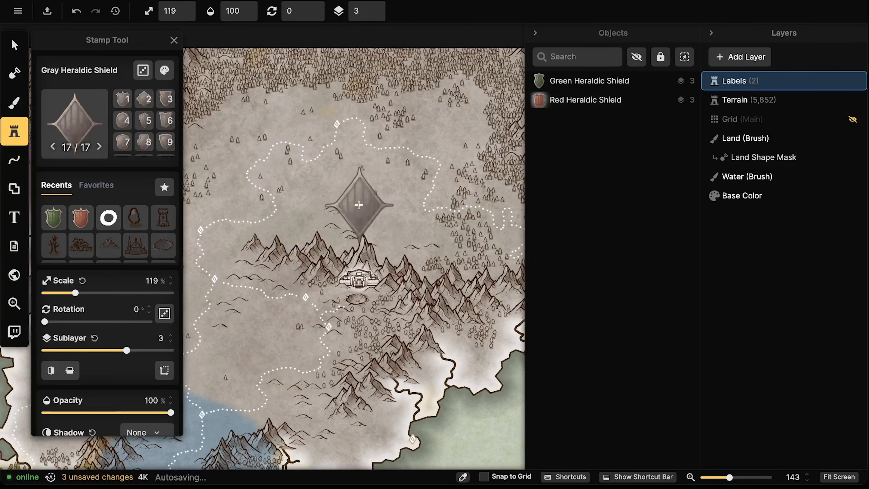
pyautogui.press('Left')
pyautogui.press('Left')
pyautogui.press('Left')
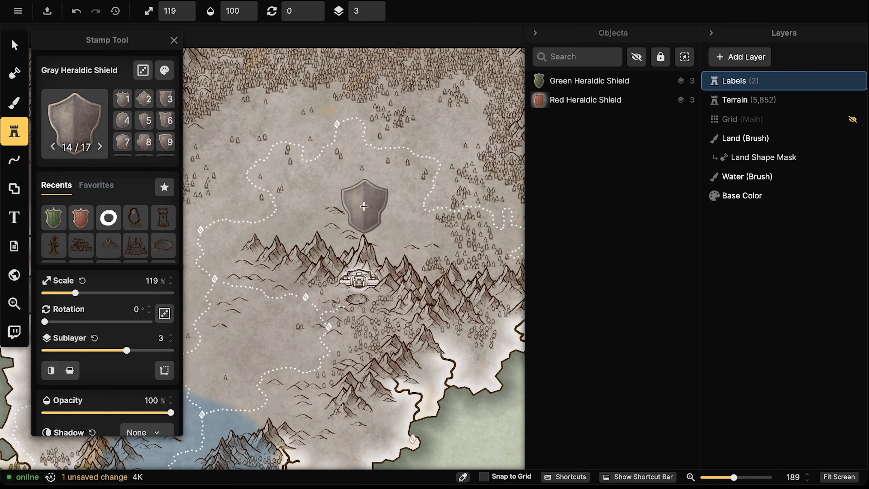
pyautogui.click(362, 218)
pyautogui.scroll(-5, 285, 197)
# Stamp a blue diamond-shaped Blue Heraldic Shield on the blue region
pyautogui.moveTo(285, 198); pyautogui.dragTo(568, 110)
pyautogui.click(75, 124)
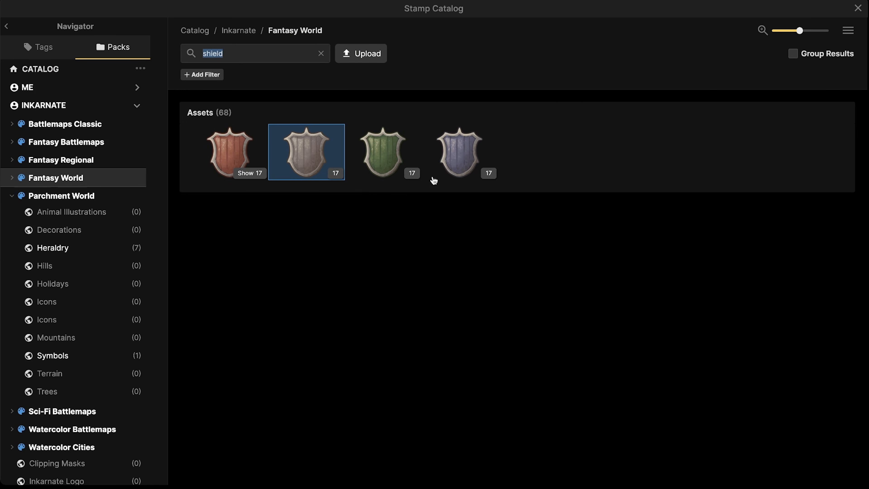
pyautogui.click(460, 153)
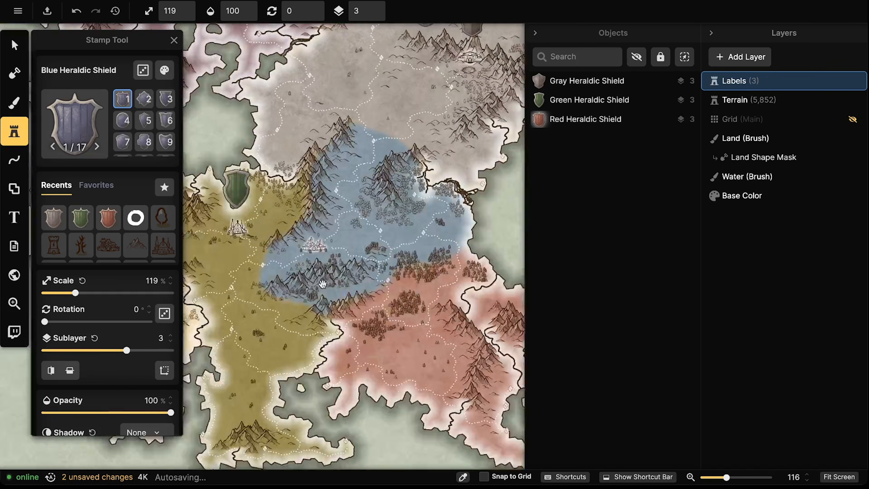
pyautogui.moveTo(323, 284); pyautogui.dragTo(275, 283)
pyautogui.scroll(3, 296, 229)
pyautogui.press('Left')
pyautogui.click(255, 199)
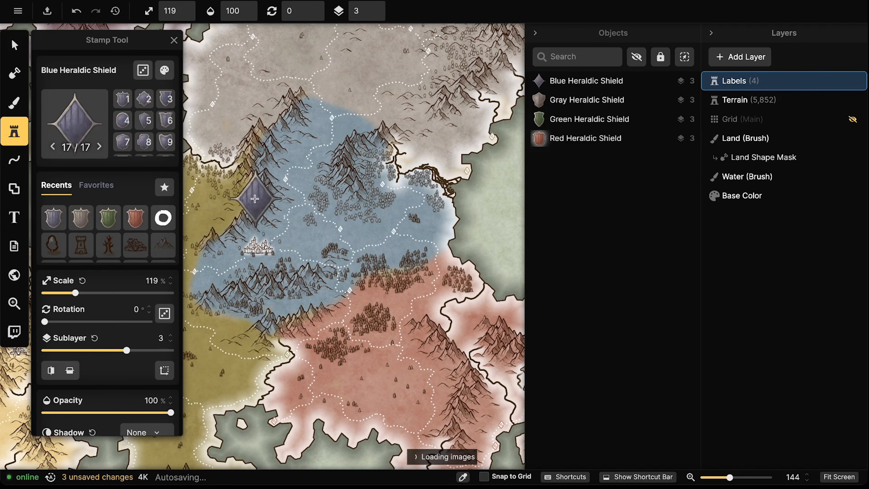
pyautogui.scroll(-3, 255, 200)
# Stamp a plain pointed blue shield above the pale yellow region in the west and select it
pyautogui.moveTo(227, 195); pyautogui.dragTo(467, 181)
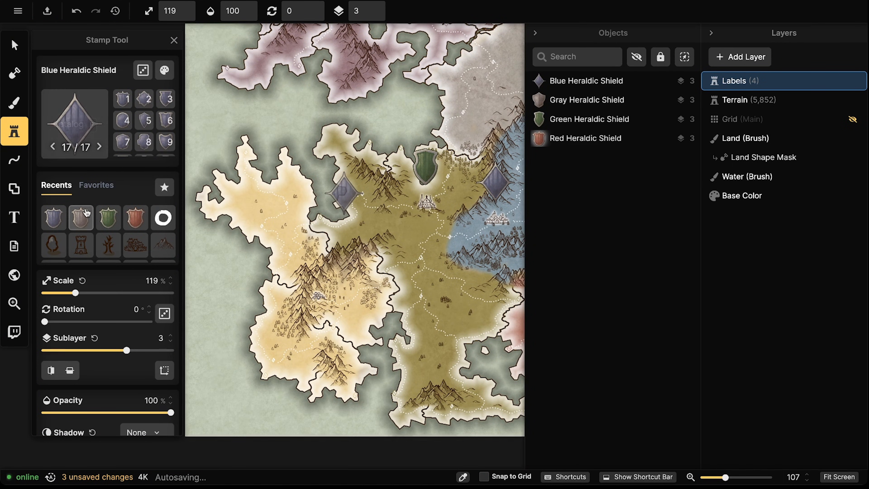
pyautogui.click(70, 132)
pyautogui.press('Escape')
pyautogui.moveTo(255, 138); pyautogui.dragTo(330, 163)
pyautogui.press('Left')
pyautogui.press('Left')
pyautogui.press('Left')
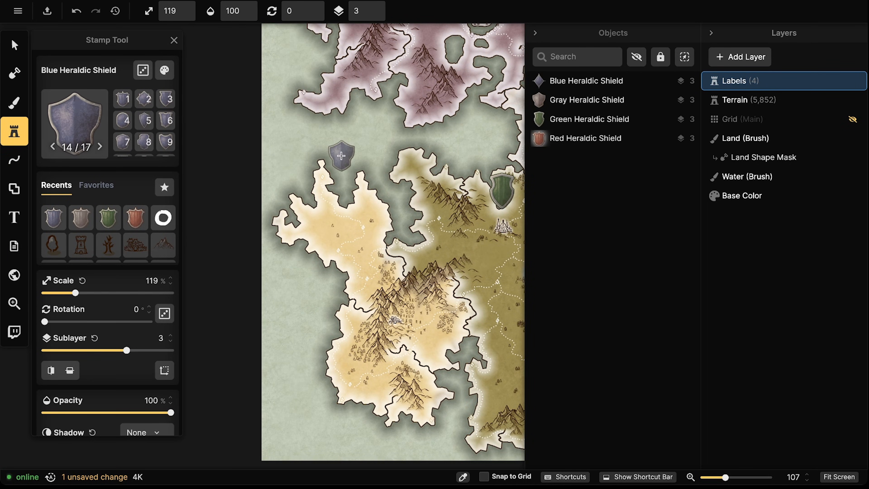
pyautogui.press('Left')
pyautogui.press('Left')
pyautogui.click(342, 155)
pyautogui.click(14, 45)
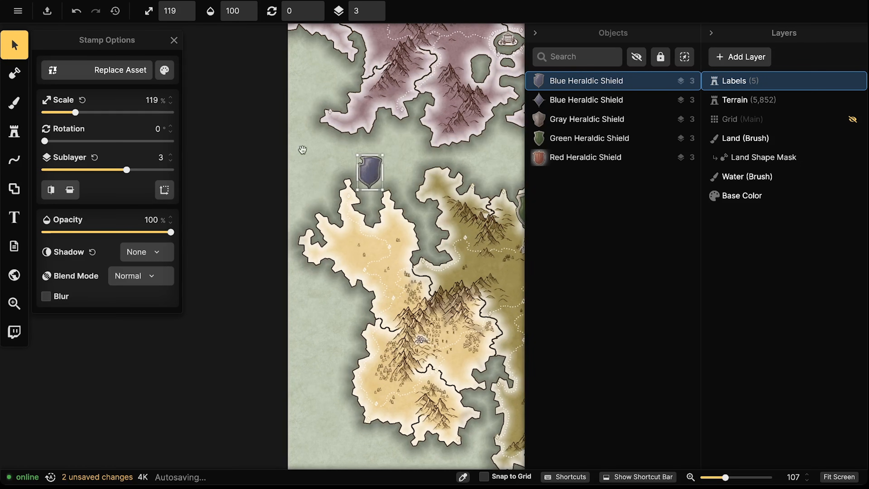
# Tint the western shield yellow-green via hue, saturation and brightness, and move it into the pale yellow region
pyautogui.click(164, 70)
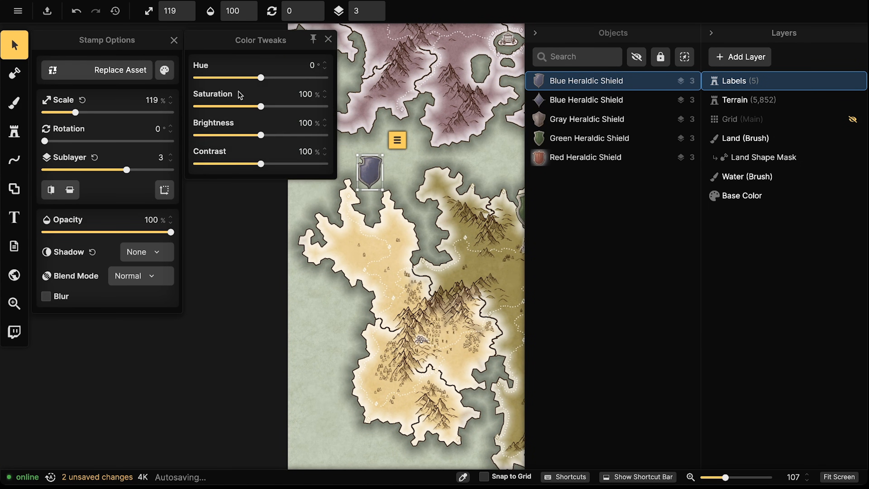
pyautogui.moveTo(260, 83); pyautogui.dragTo(281, 79)
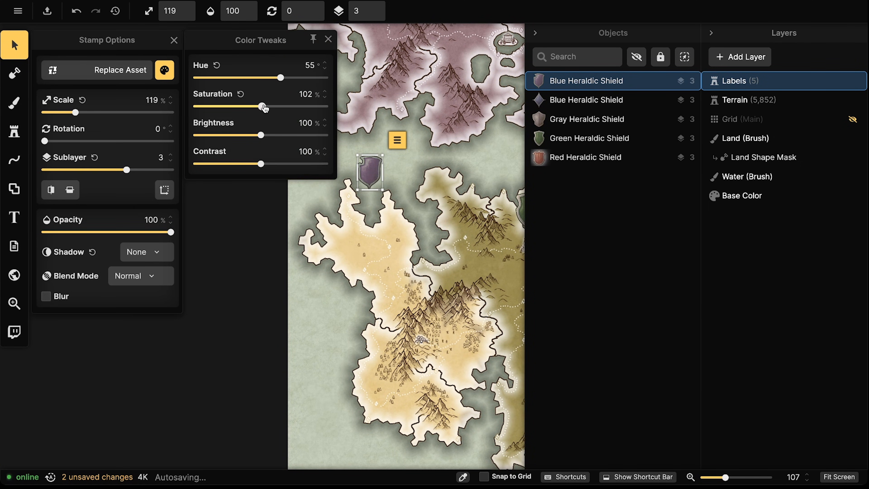
pyautogui.moveTo(329, 109); pyautogui.dragTo(348, 109)
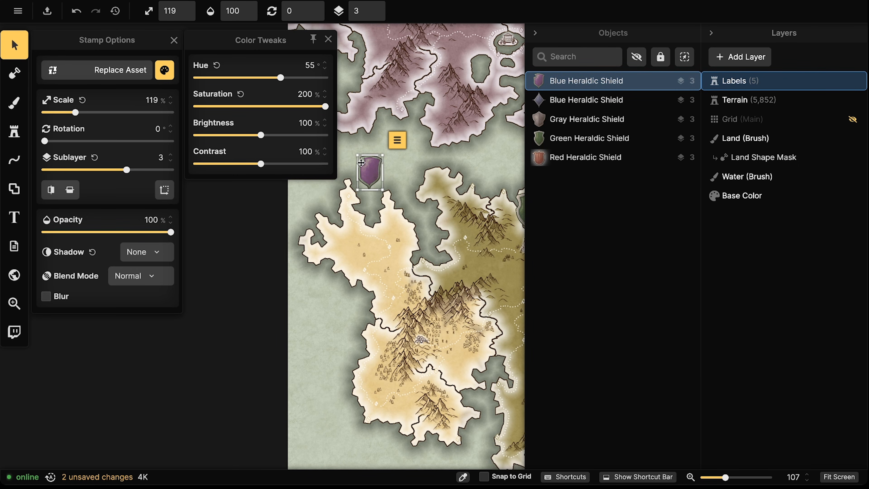
pyautogui.moveTo(280, 78); pyautogui.dragTo(280, 79)
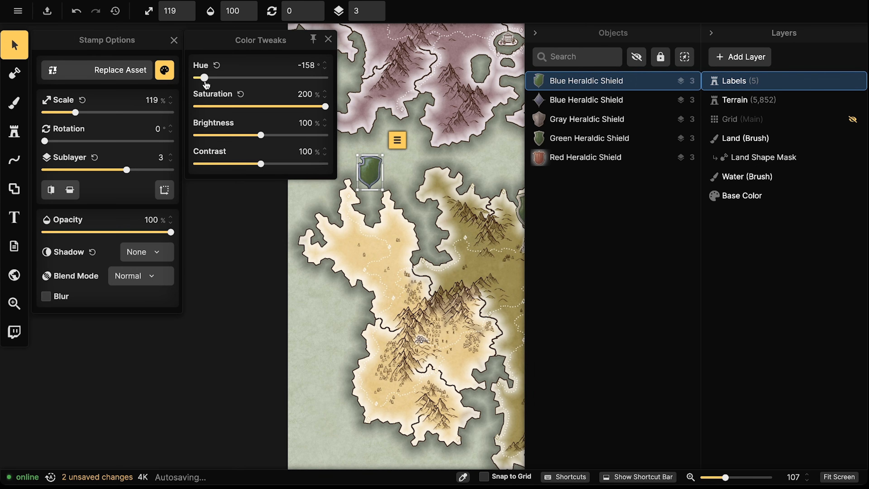
pyautogui.moveTo(274, 136); pyautogui.dragTo(285, 135)
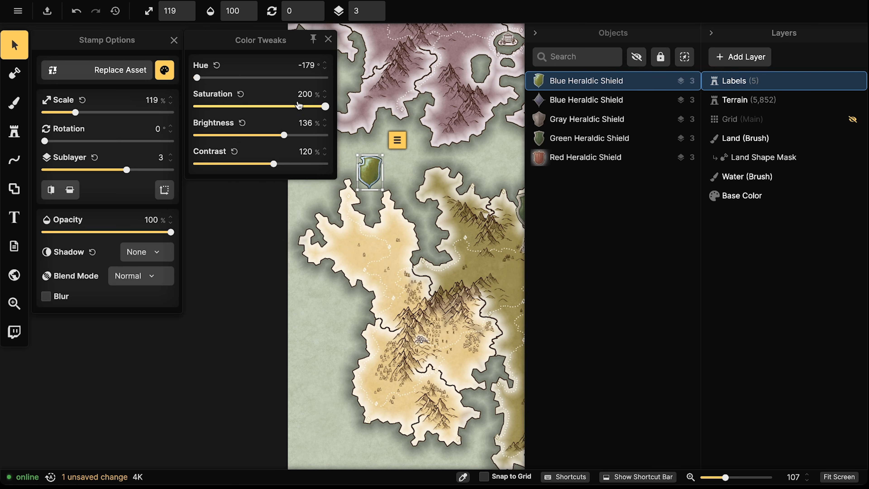
pyautogui.moveTo(285, 136); pyautogui.dragTo(297, 137)
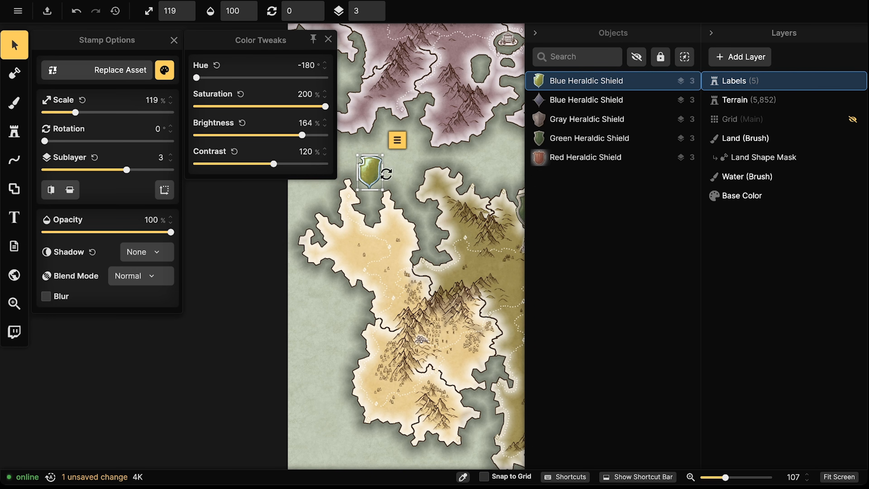
pyautogui.moveTo(373, 175); pyautogui.dragTo(234, 266)
pyautogui.scroll(-3, 424, 316)
pyautogui.moveTo(347, 134); pyautogui.dragTo(329, 174)
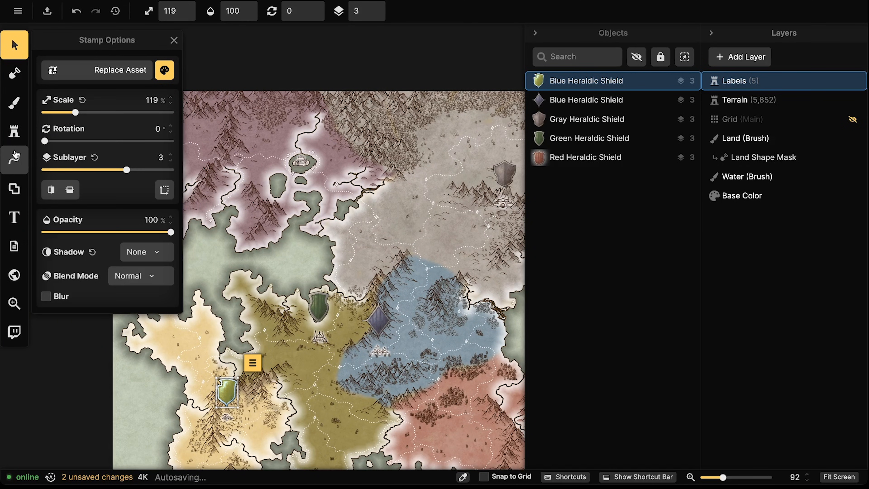
# Stamp the second blue shield shape in the purple northern region
pyautogui.click(15, 131)
pyautogui.click(53, 217)
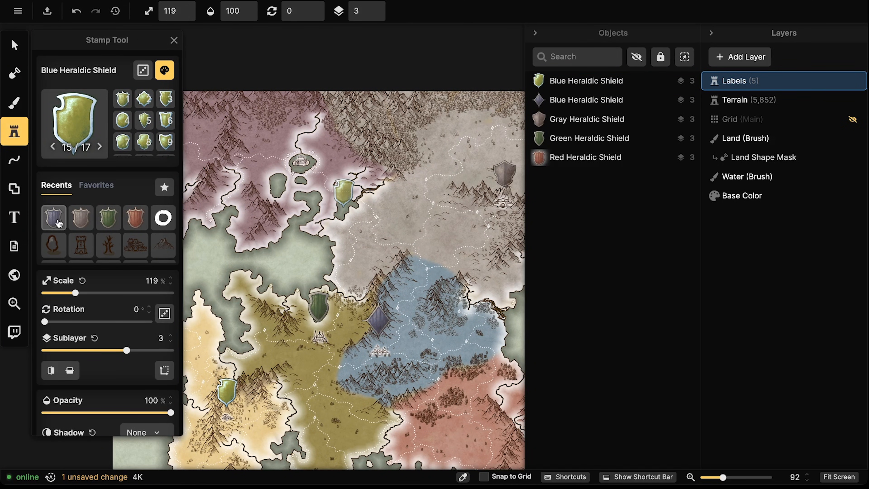
pyautogui.click(143, 99)
pyautogui.scroll(3, 301, 132)
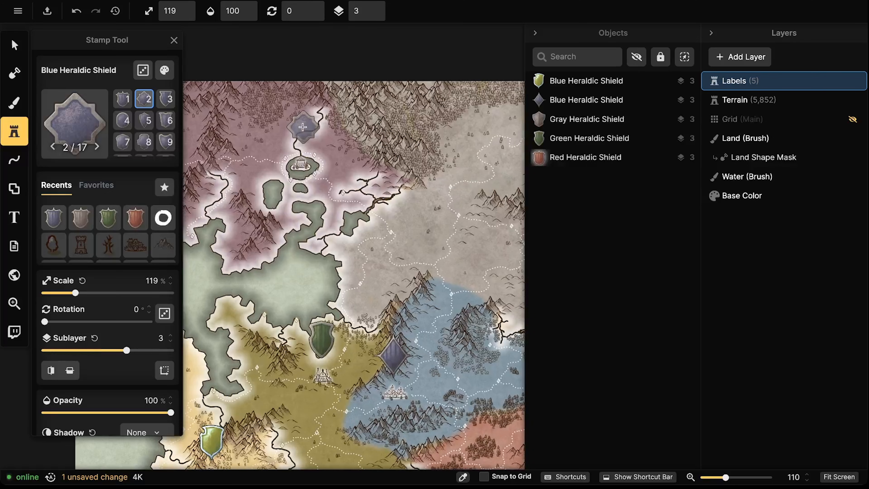
pyautogui.click(301, 132)
pyautogui.click(15, 74)
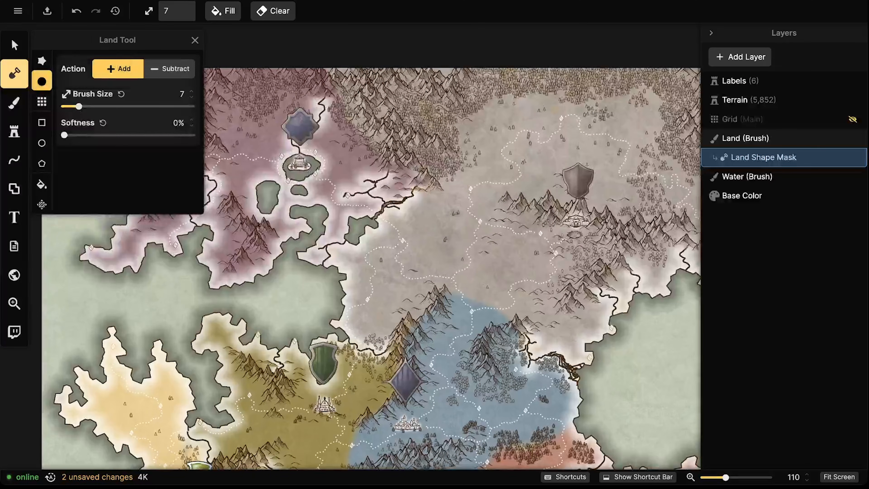
# Tint the northern shield purple: hue 31, saturation 144%, brightness 114%
pyautogui.click(15, 44)
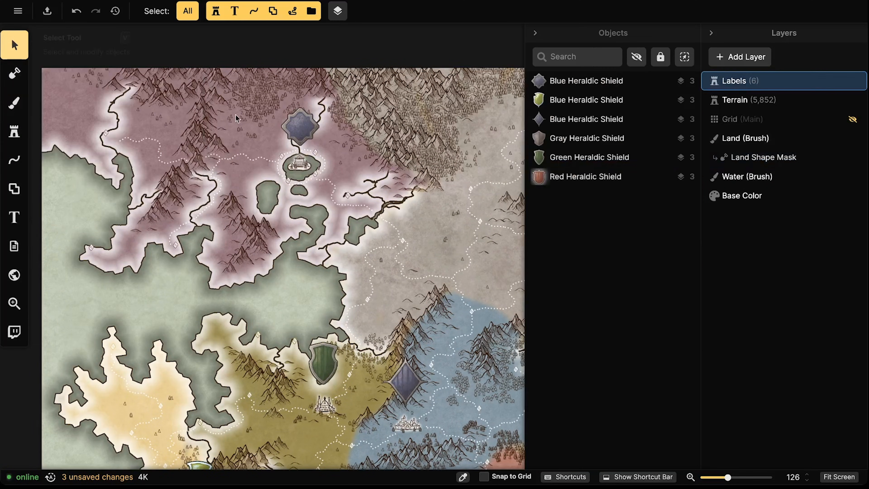
pyautogui.click(587, 81)
pyautogui.click(165, 76)
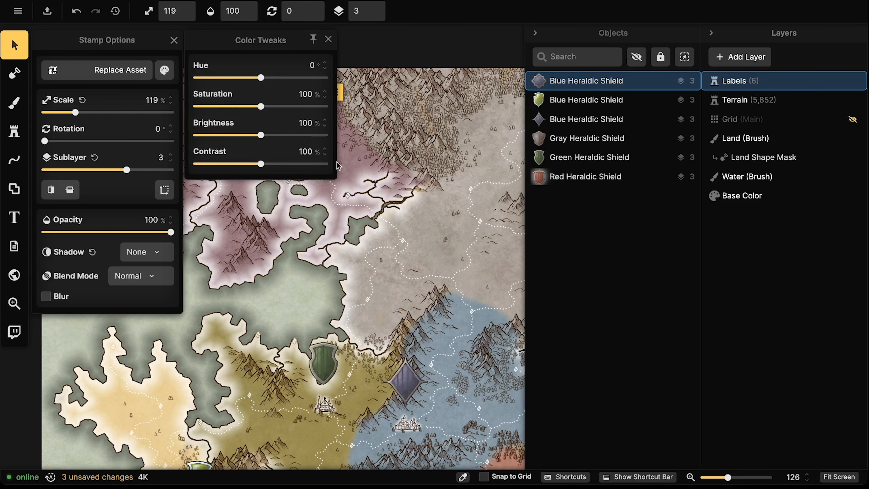
pyautogui.moveTo(397, 191); pyautogui.dragTo(527, 222)
pyautogui.click(164, 70)
pyautogui.click(244, 78)
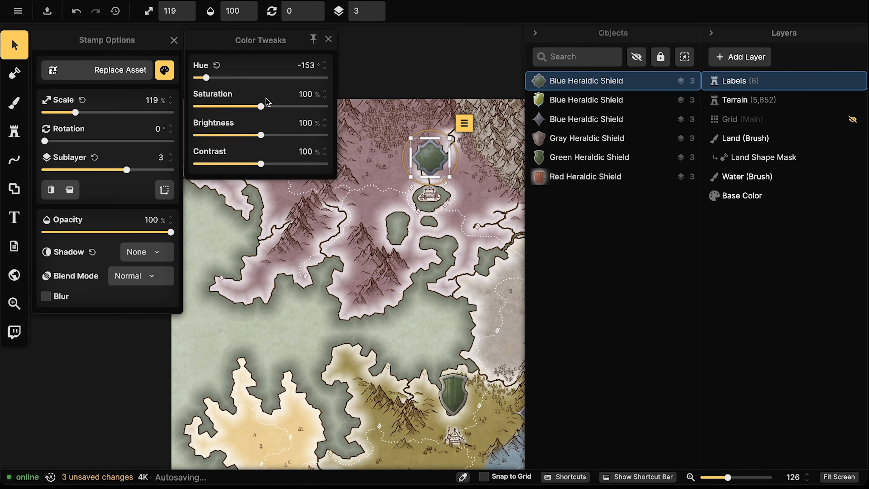
pyautogui.click(270, 135)
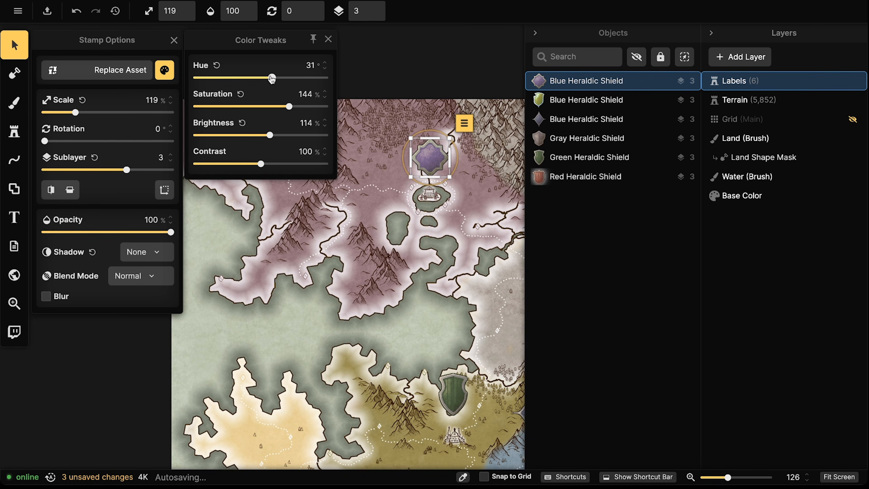
pyautogui.scroll(-4, 340, 221)
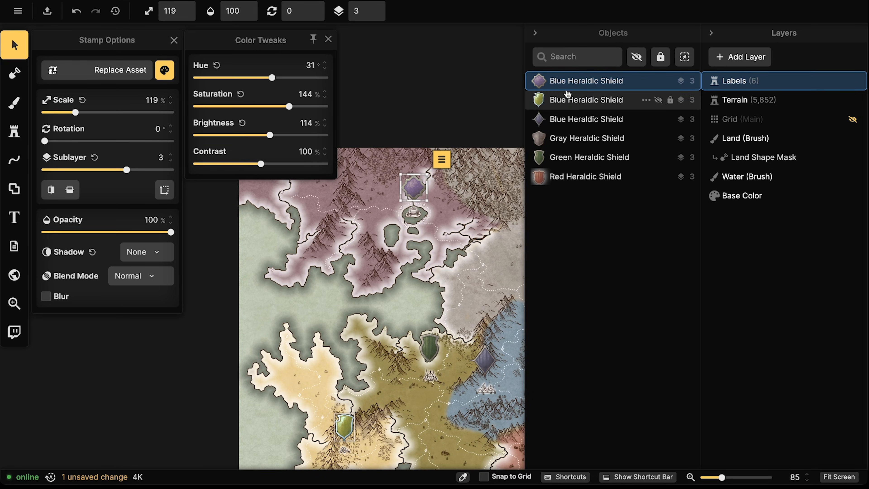
# Select all six shields and give them a white custom shadow at 232% intensity and 5.2 blur
pyautogui.click(569, 178)
pyautogui.keyDown('shift'); pyautogui.click(533, 82); pyautogui.keyUp('shift')
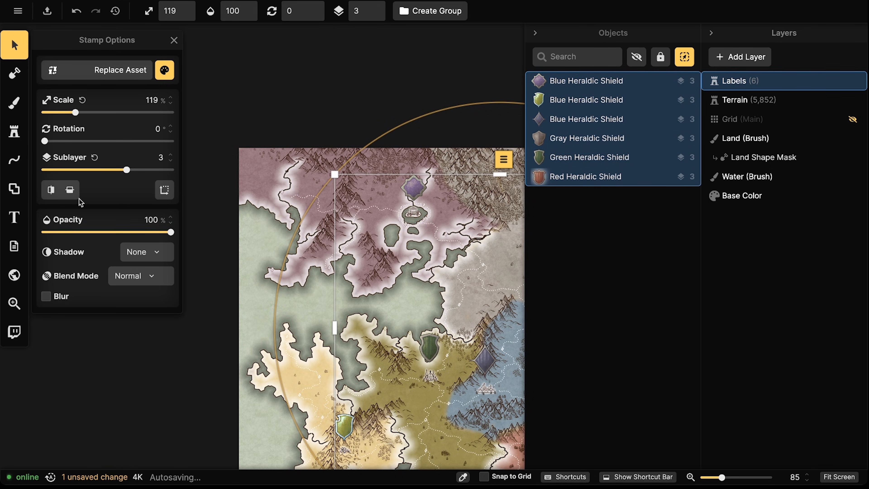
pyautogui.click(141, 252)
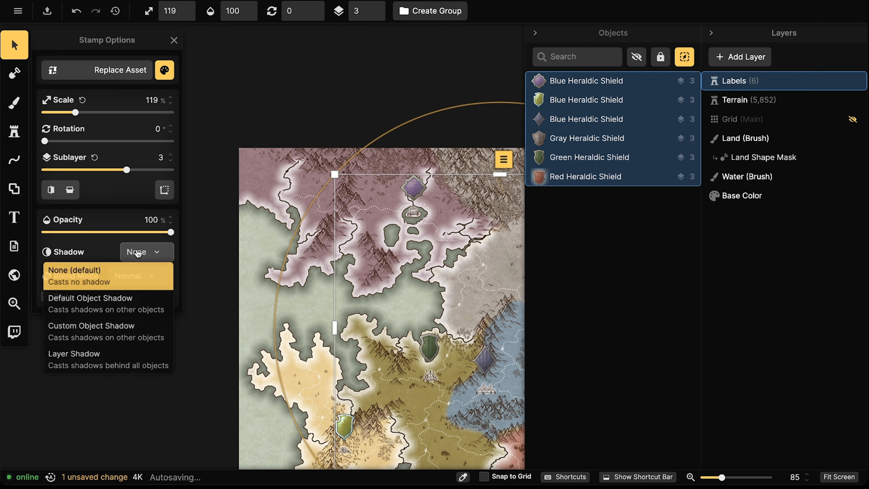
pyautogui.click(106, 330)
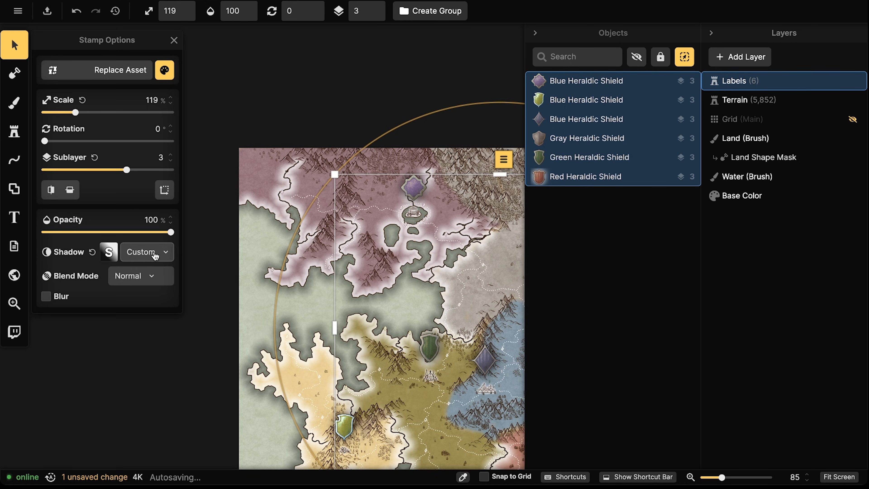
pyautogui.click(116, 254)
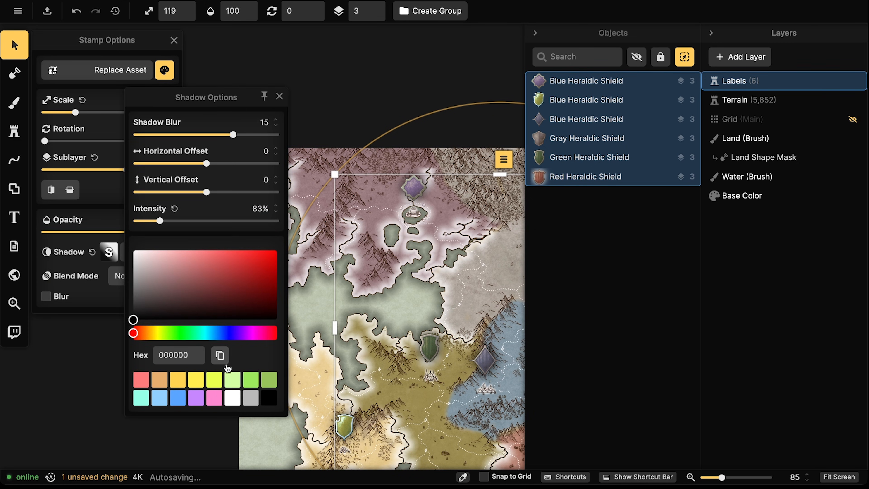
pyautogui.click(232, 397)
pyautogui.click(191, 221)
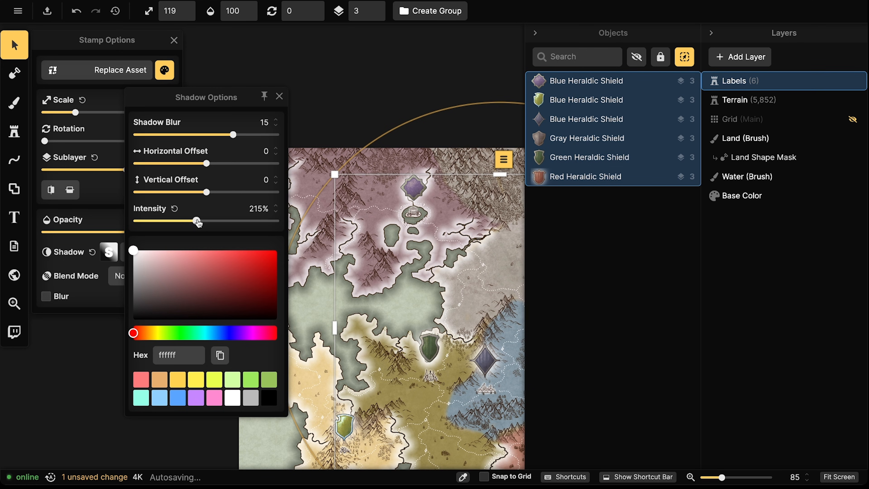
pyautogui.click(216, 135)
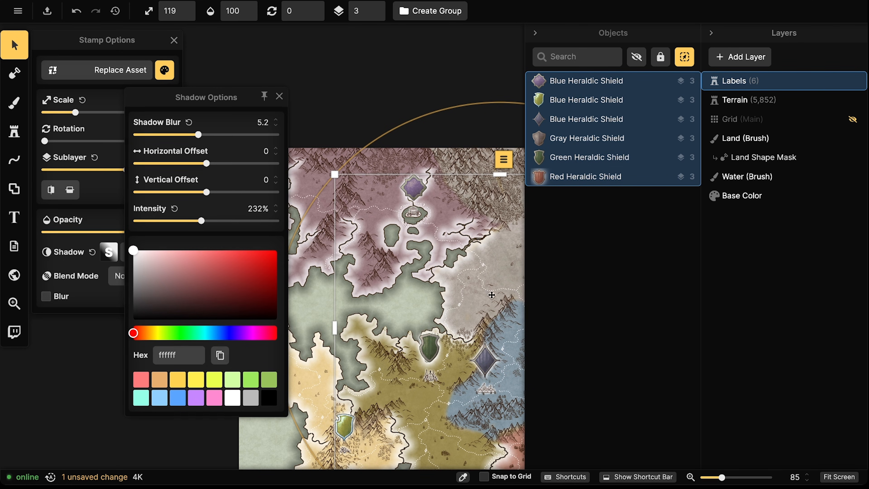
pyautogui.press('Escape')
pyautogui.scroll(-5, 346, 259)
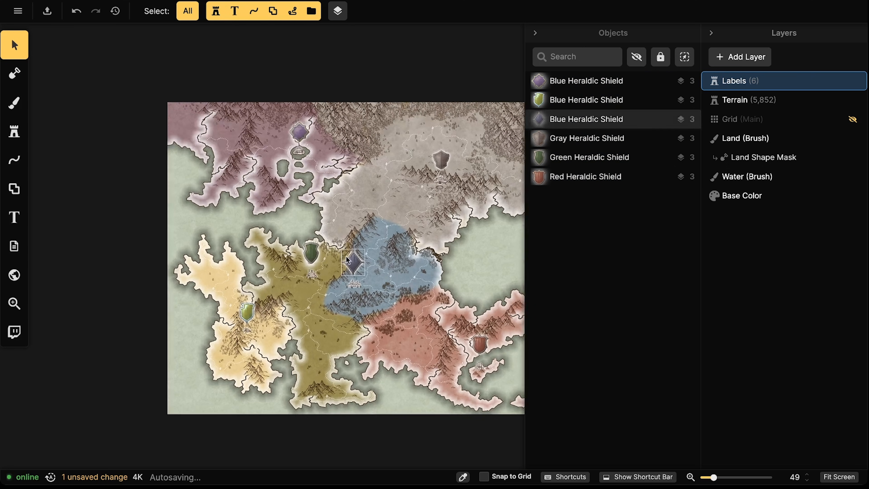
# Centre the whole map and bring up the shield stamp's settings without placing another
pyautogui.moveTo(311, 259); pyautogui.dragTo(310, 224)
pyautogui.moveTo(357, 264); pyautogui.dragTo(257, 240)
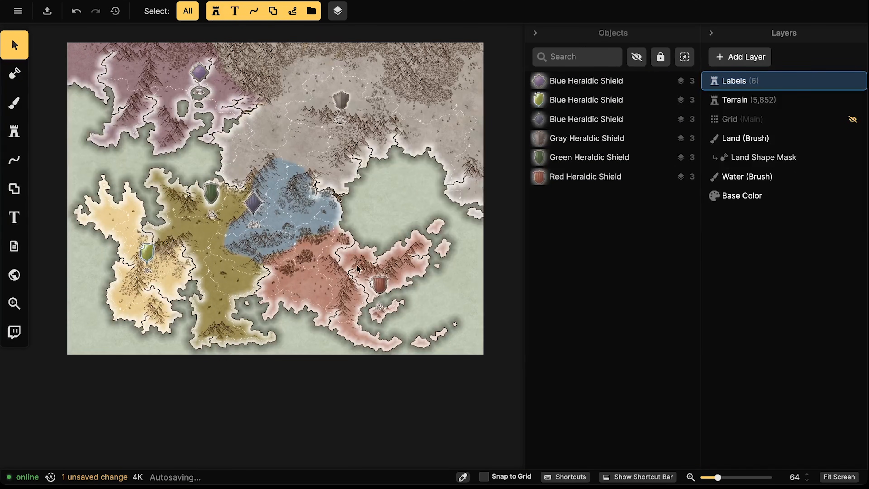
pyautogui.moveTo(287, 128); pyautogui.dragTo(348, 157)
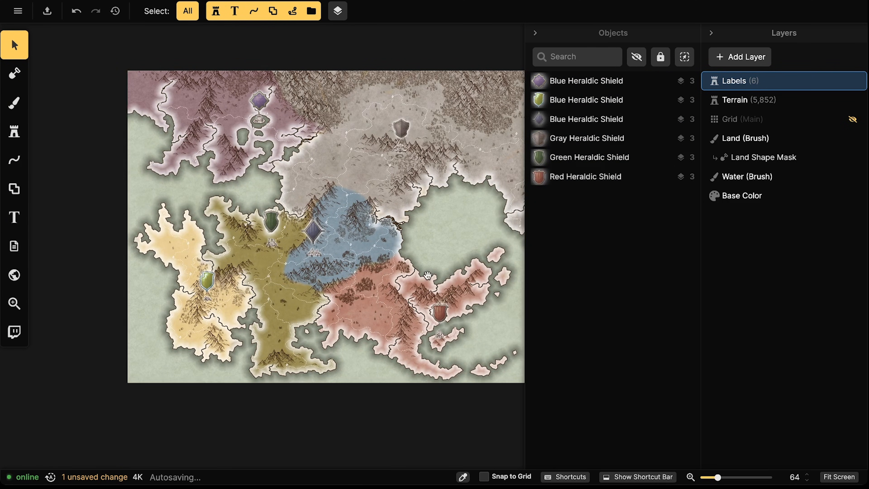
pyautogui.scroll(5, 258, 176)
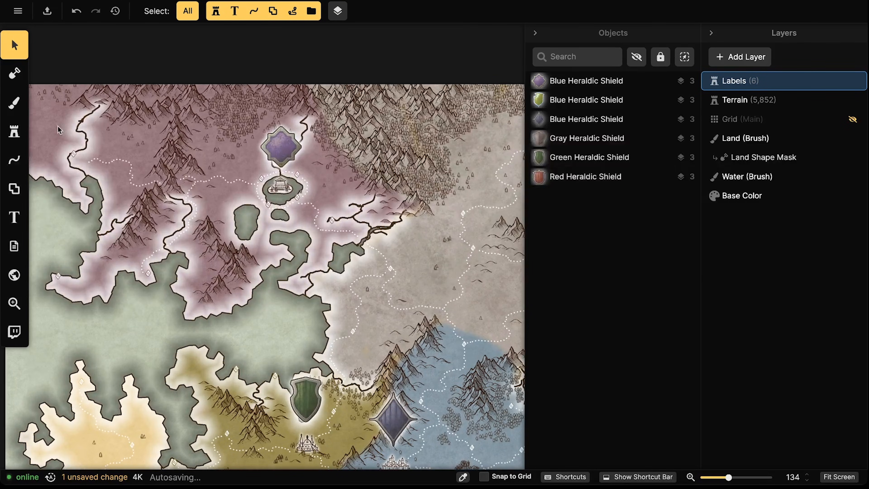
pyautogui.click(14, 131)
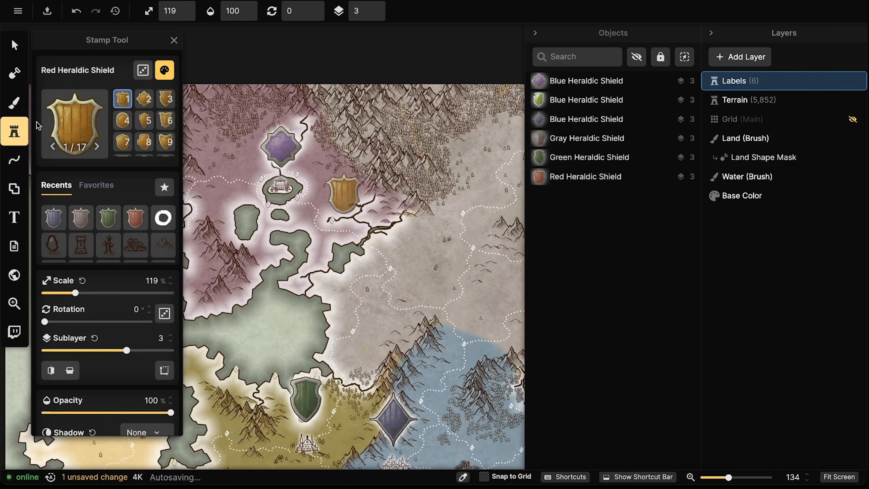
pyautogui.scroll(3, 283, 143)
pyautogui.scroll(5, 282, 142)
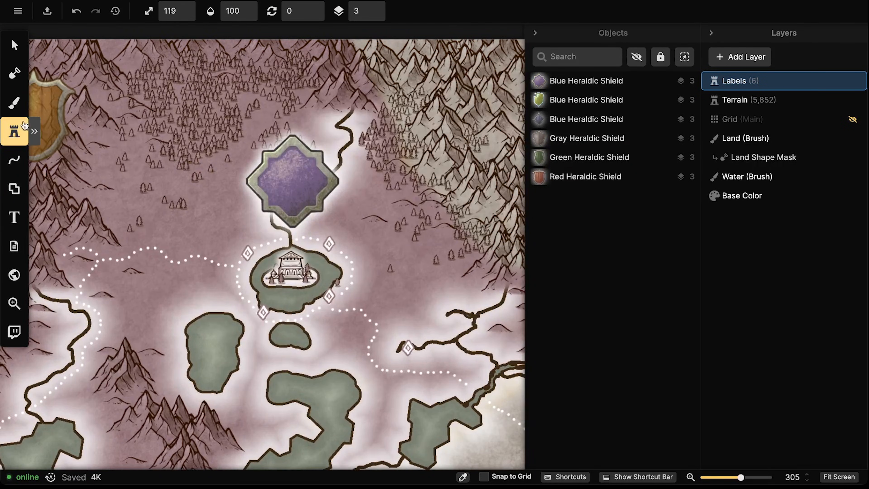
pyautogui.click(24, 125)
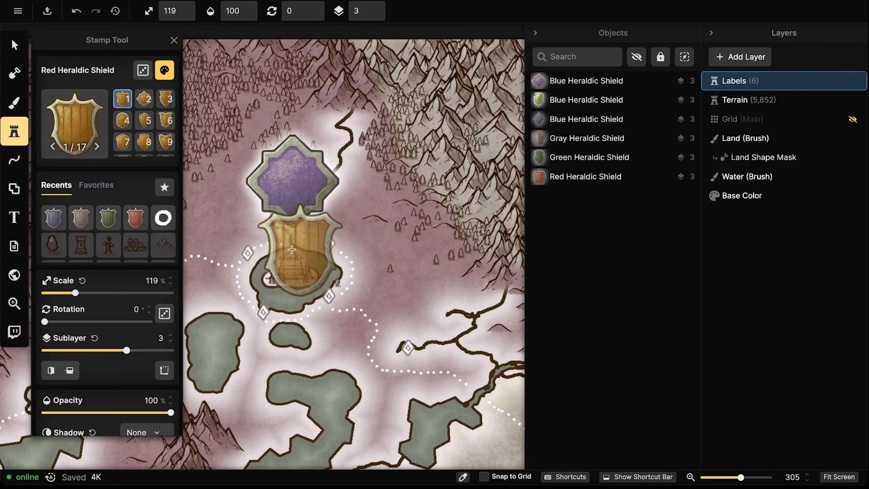
# Return to the Select tool and pan the view to centre the temple island
pyautogui.click(14, 45)
pyautogui.scroll(-6, 223, 163)
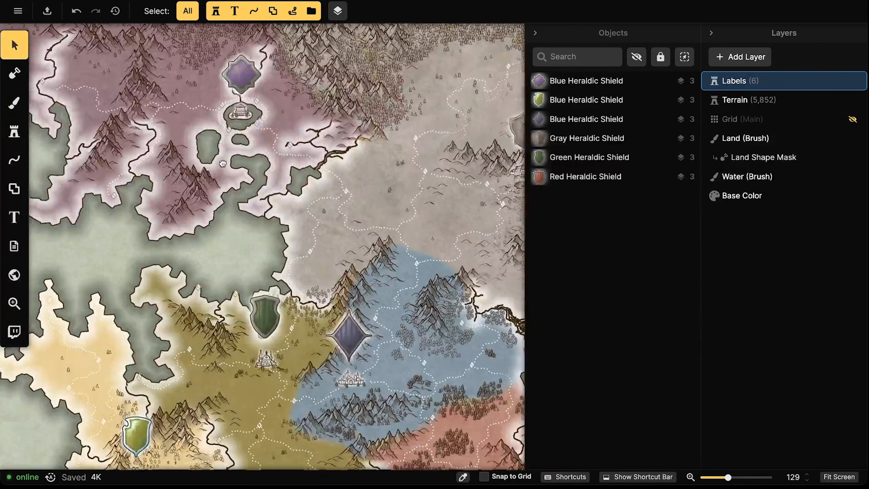
pyautogui.moveTo(209, 244); pyautogui.dragTo(221, 339)
pyautogui.scroll(5, 260, 177)
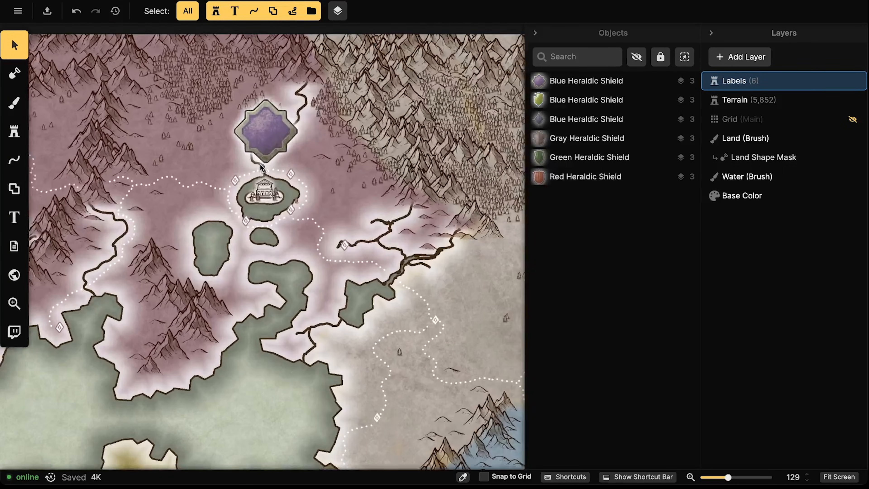
pyautogui.moveTo(320, 193); pyautogui.dragTo(316, 225)
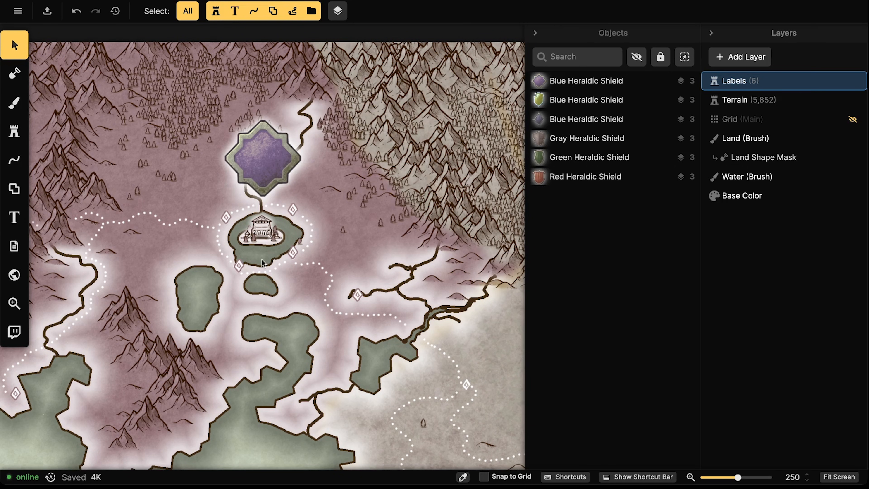
pyautogui.click(13, 73)
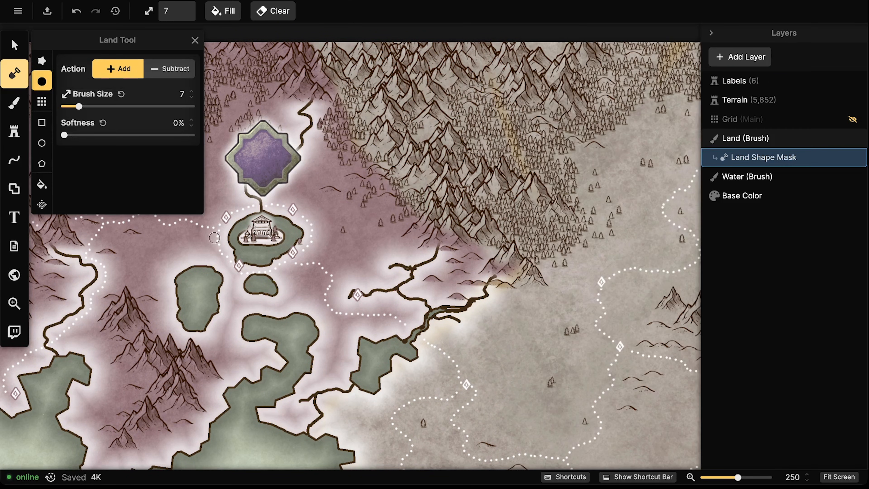
# Set the Land brush to Subtract and carve a channel from the temple lake to the southern water
pyautogui.click(175, 72)
pyautogui.moveTo(258, 313); pyautogui.dragTo(272, 323)
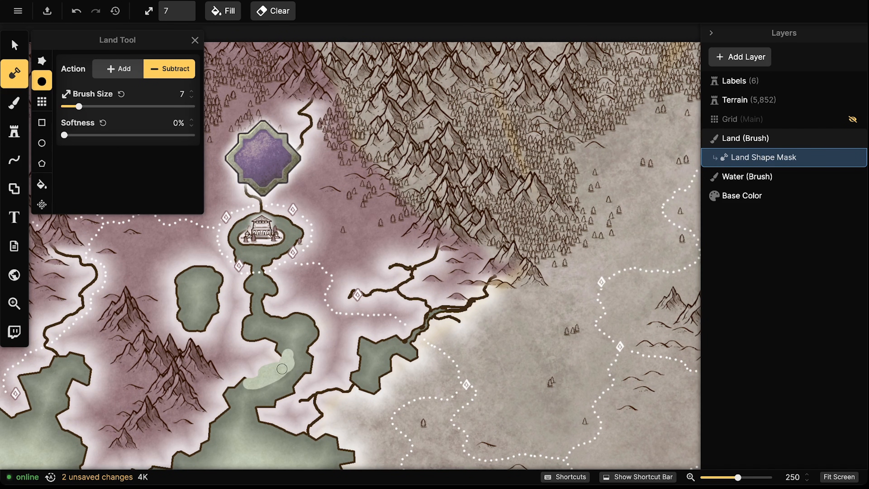
pyautogui.moveTo(282, 369); pyautogui.dragTo(278, 345)
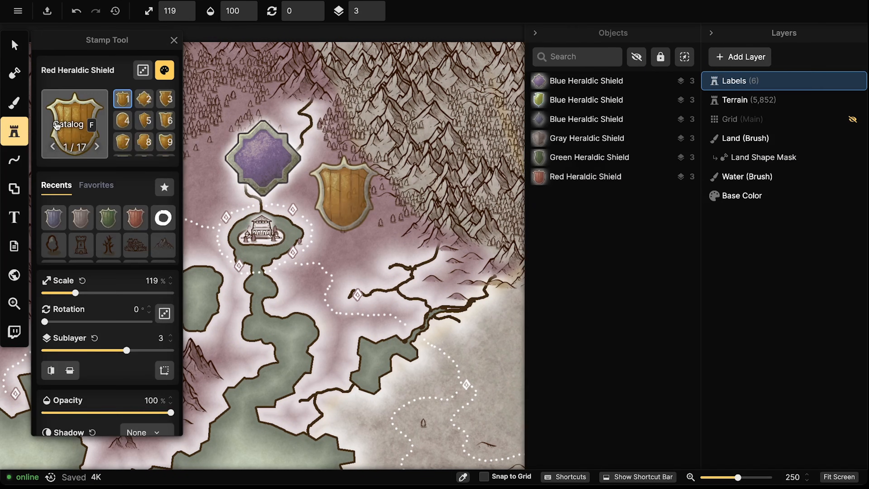
# Stamp the Octopus emblem at scale 39 and rotation 15 onto the purple shield
pyautogui.click(55, 122)
pyautogui.click(321, 51)
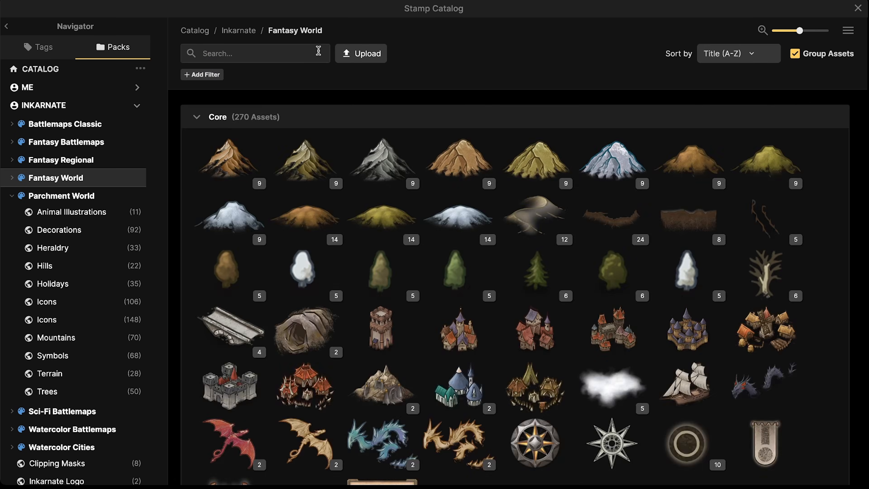
pyautogui.scroll(-5, 331, 282)
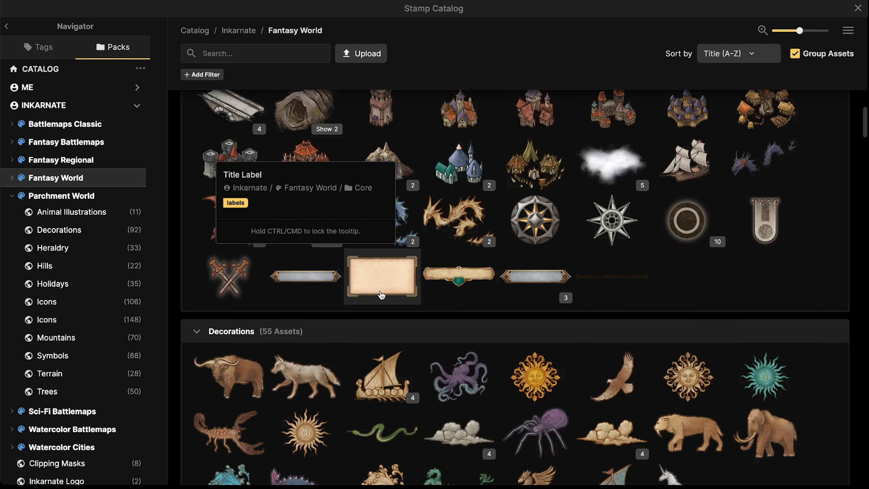
pyautogui.click(458, 370)
pyautogui.press('[')
pyautogui.press('[')
pyautogui.press('[')
pyautogui.press('[')
pyautogui.press('[')
pyautogui.press('[')
pyautogui.press('[')
pyautogui.press('[')
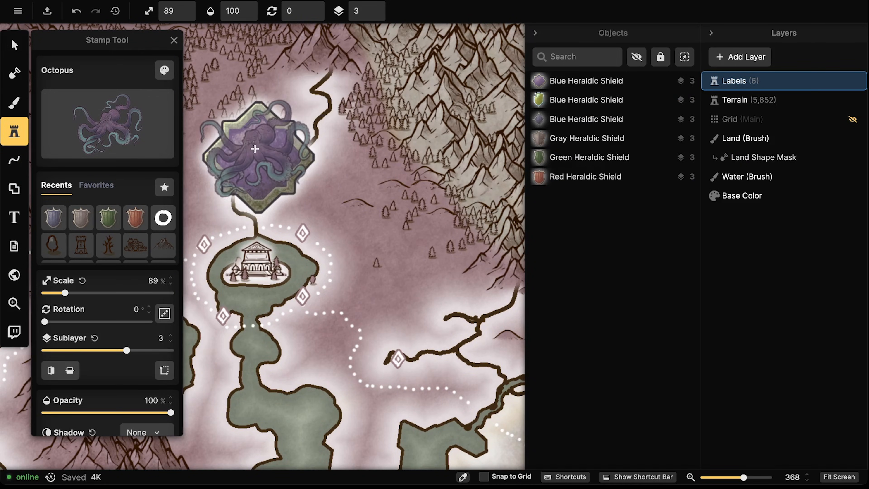
pyautogui.press('.')
pyautogui.click(257, 156)
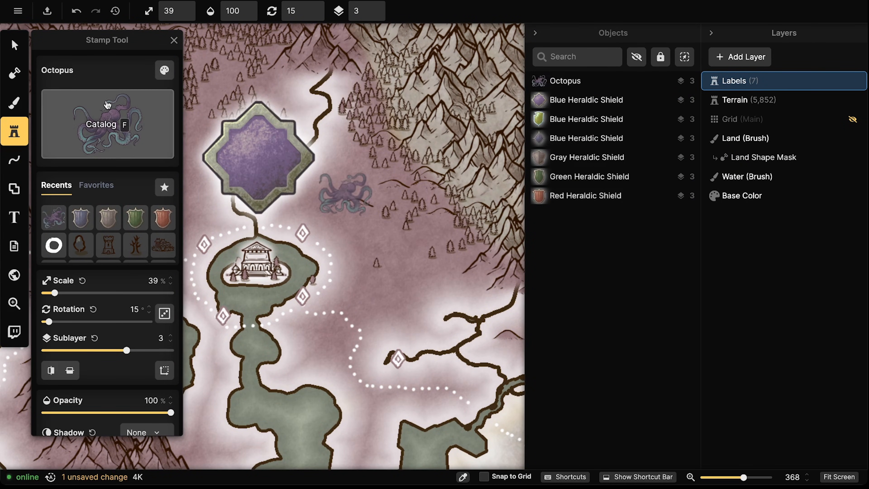
# Select the placed octopus and raise its sublayer to 6 above the shield
pyautogui.press('v')
pyautogui.click(374, 7)
pyautogui.click(374, 6)
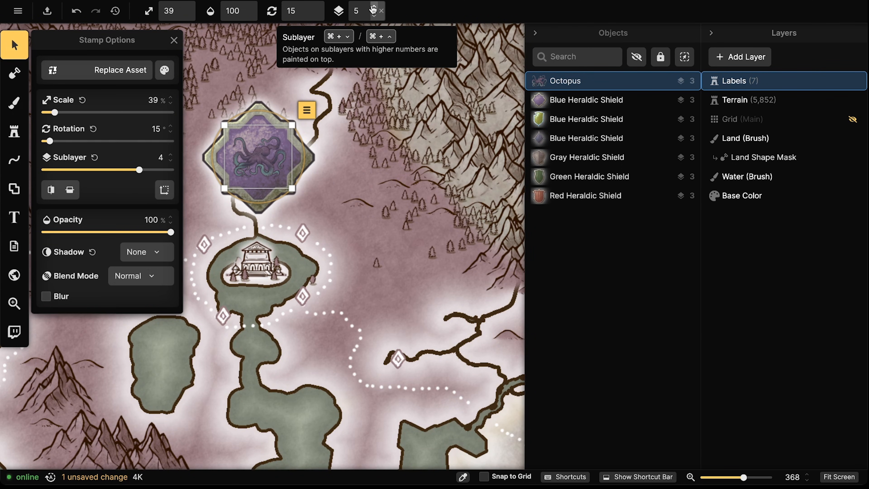
pyautogui.click(374, 7)
pyautogui.scroll(-2, 239, 255)
pyautogui.moveTo(184, 235); pyautogui.dragTo(311, 235)
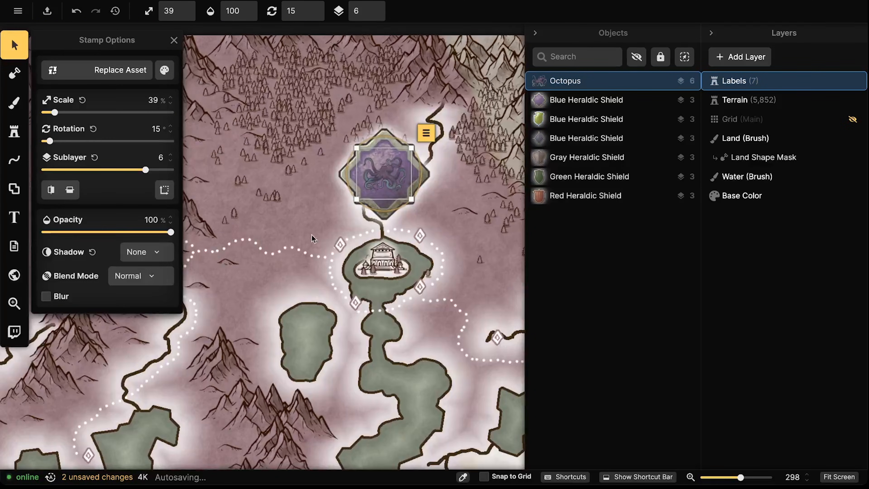
# Darken the octopus to solid black with brightness 0 and rotation 14°
pyautogui.click(165, 70)
pyautogui.moveTo(261, 164); pyautogui.dragTo(270, 165)
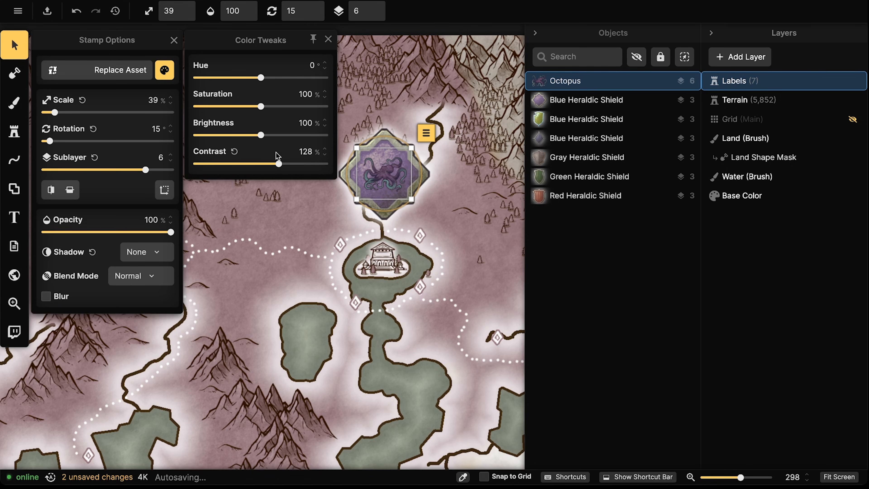
pyautogui.moveTo(269, 136); pyautogui.dragTo(266, 136)
pyautogui.moveTo(367, 206); pyautogui.dragTo(369, 207)
pyautogui.click(164, 70)
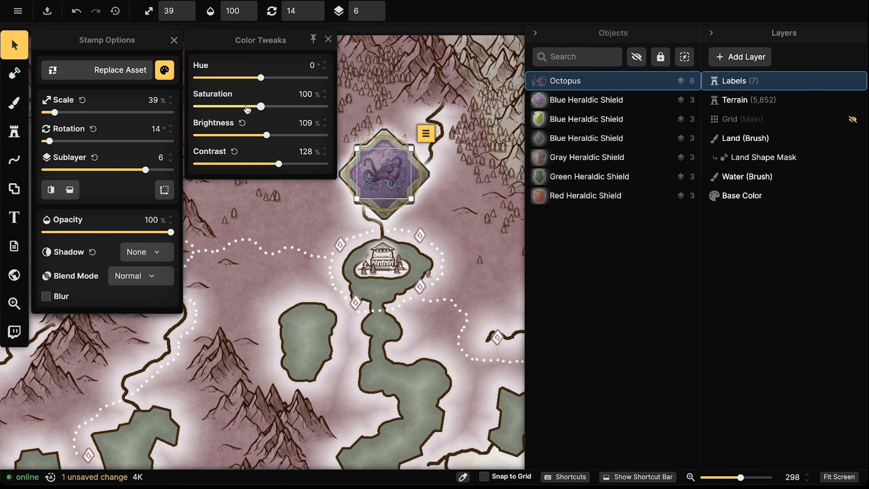
pyautogui.moveTo(236, 128); pyautogui.dragTo(110, 137)
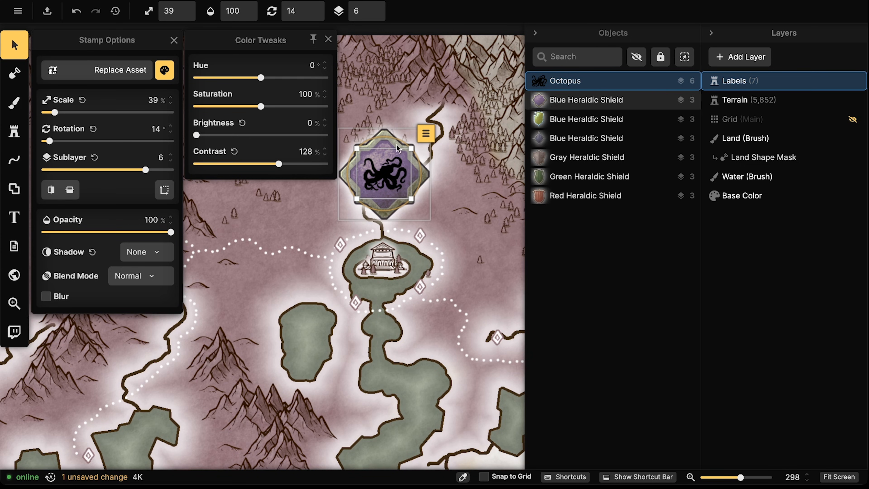
# Deselect the octopus and pan the map to review the emblem
pyautogui.scroll(-5, 376, 147)
pyautogui.scroll(-2, 219, 152)
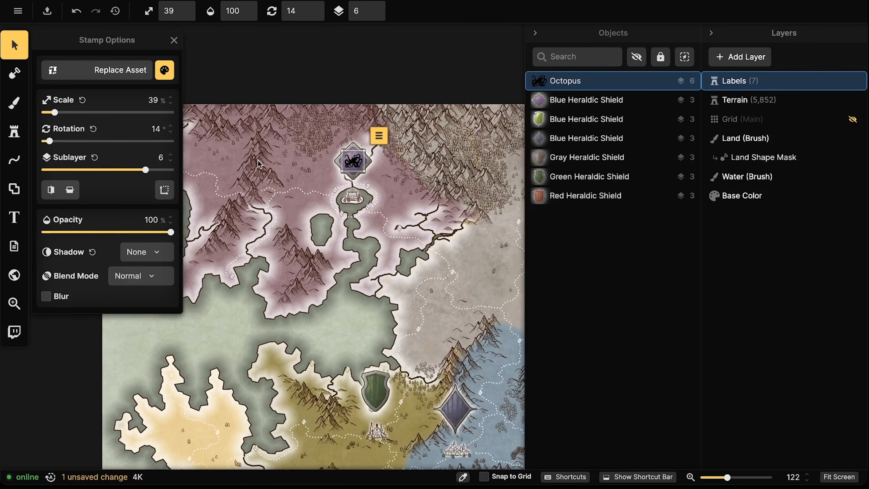
pyautogui.click(274, 140)
pyautogui.scroll(-2, 281, 143)
pyautogui.moveTo(332, 159); pyautogui.dragTo(254, 166)
# Reselect and deselect the octopus emblem a few times to inspect it
pyautogui.scroll(1, 254, 167)
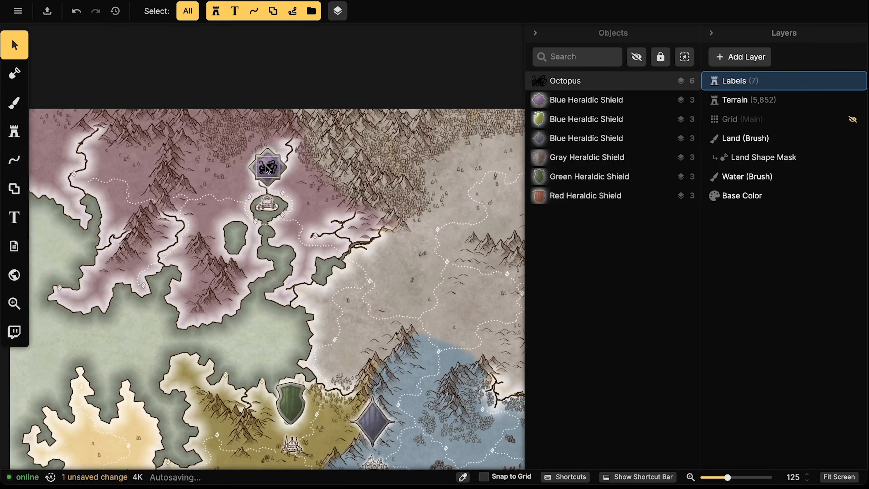
pyautogui.click(266, 167)
pyautogui.press('Escape')
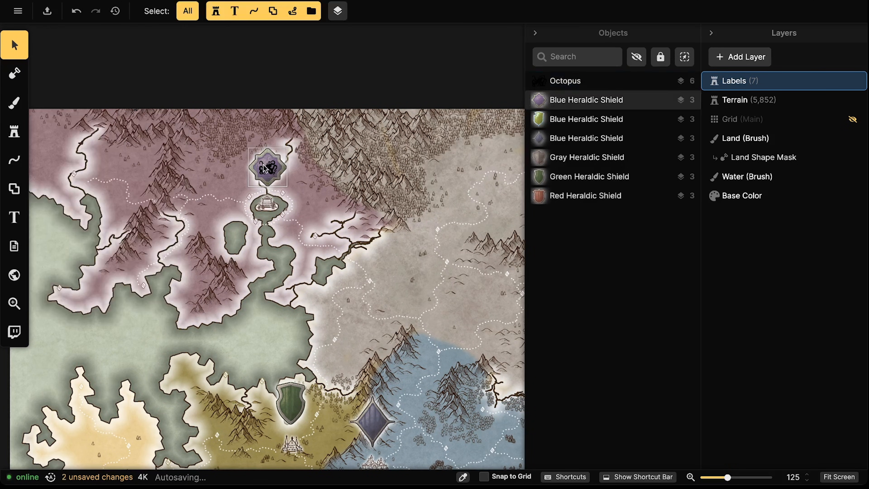
pyautogui.scroll(3, 270, 168)
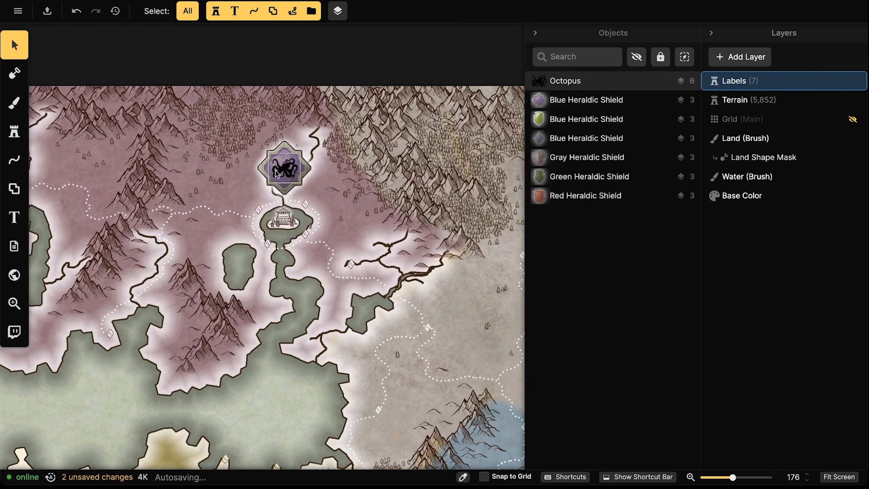
pyautogui.click(276, 170)
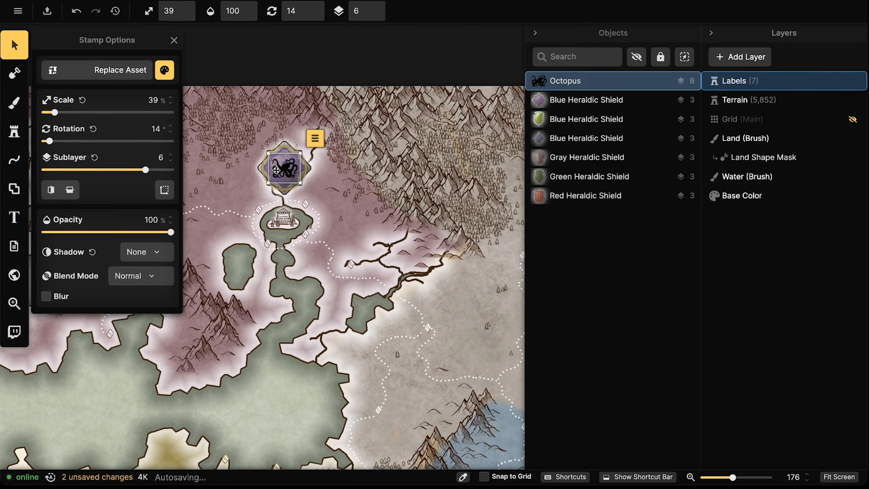
pyautogui.press('Escape')
pyautogui.scroll(-3, 276, 169)
pyautogui.scroll(8, 279, 175)
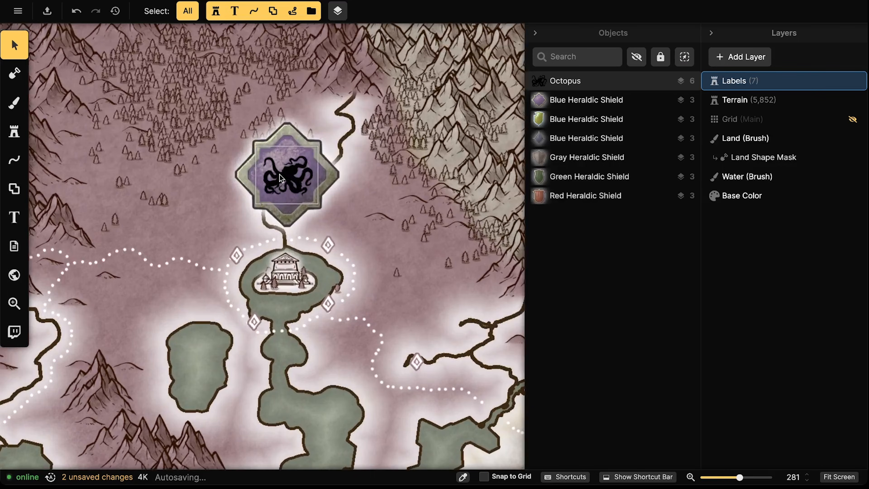
pyautogui.click(280, 175)
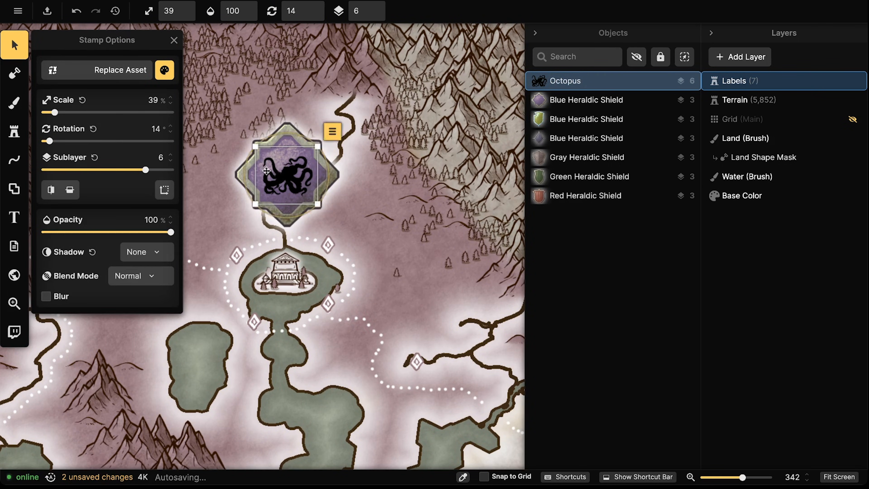
pyautogui.click(201, 163)
pyautogui.scroll(-4, 200, 162)
# Pan the map up and over to the green shield region
pyautogui.moveTo(230, 287); pyautogui.dragTo(184, 103)
pyautogui.moveTo(277, 247); pyautogui.dragTo(323, 41)
pyautogui.scroll(4, 243, 278)
pyautogui.moveTo(249, 270); pyautogui.dragTo(328, 222)
pyautogui.moveTo(375, 197); pyautogui.dragTo(264, 256)
pyautogui.scroll(-4, 194, 257)
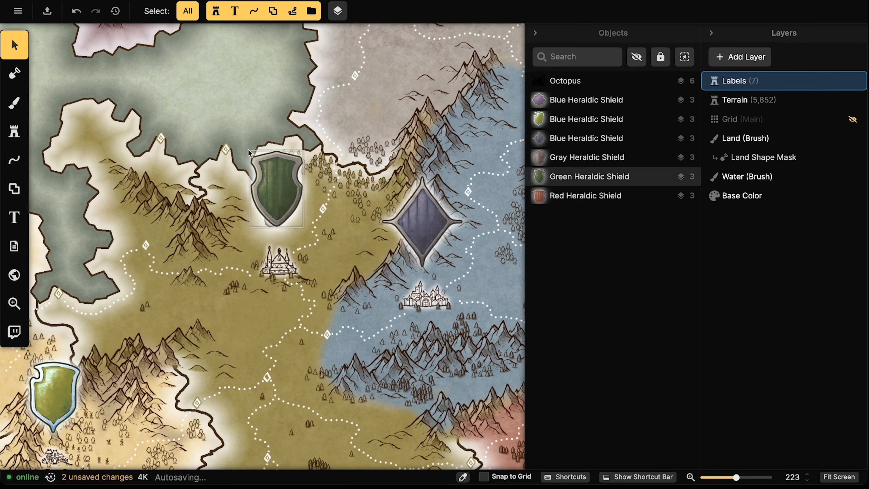
# Load the Shaded Pine Tree from a Terrain-layer pine as the stamp
pyautogui.click(19, 132)
pyautogui.click(14, 44)
pyautogui.click(739, 100)
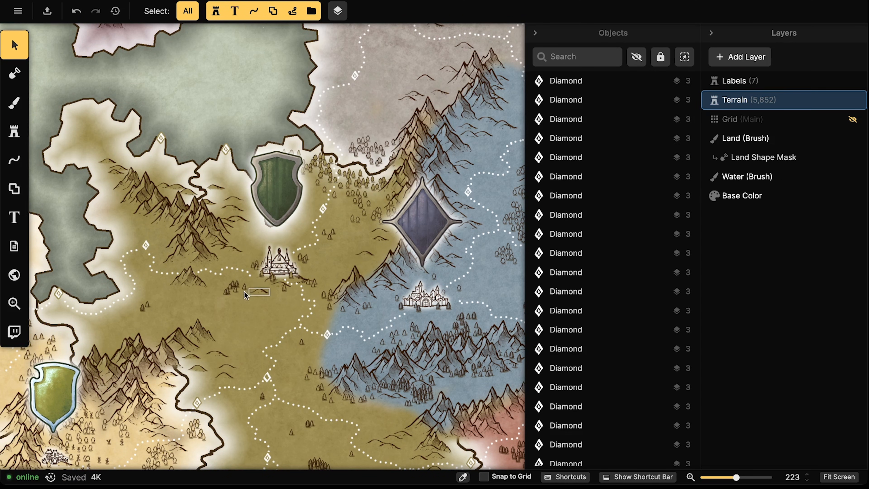
pyautogui.click(235, 291)
pyautogui.click(17, 132)
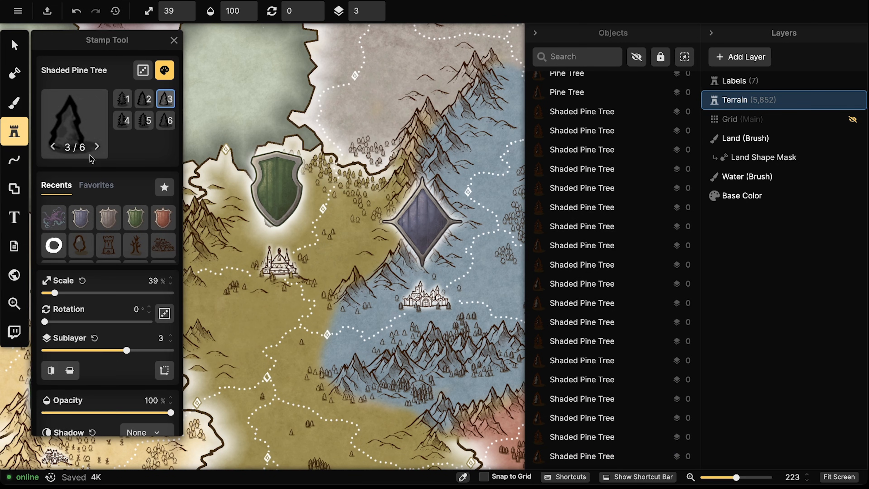
# Test pine clumps beside the castle at different area and sizes, undoing each
pyautogui.scroll(-5, 147, 320)
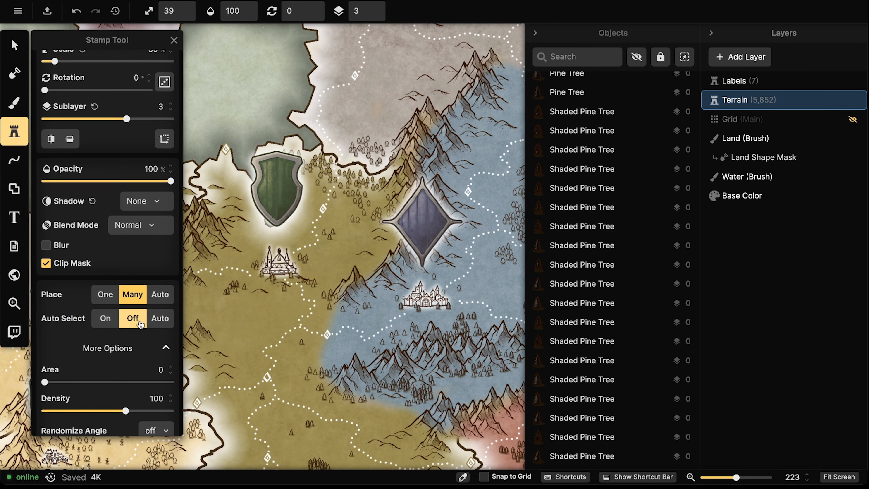
pyautogui.click(62, 382)
pyautogui.scroll(-5, 274, 306)
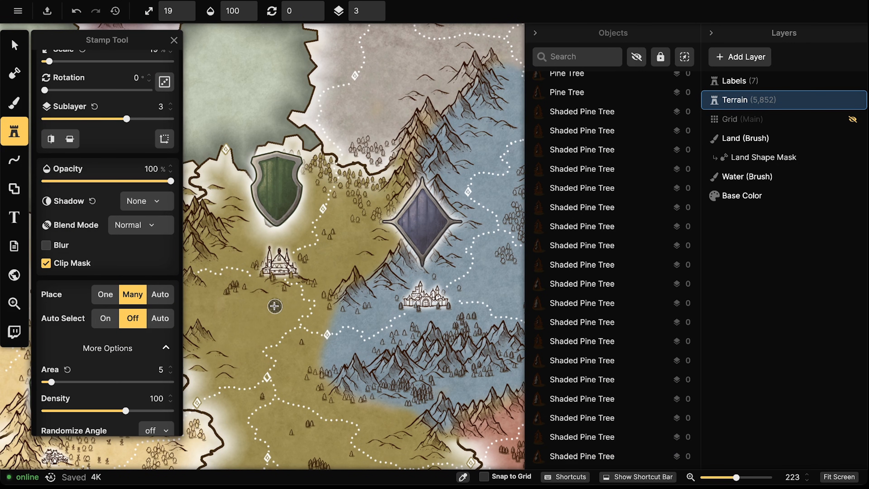
pyautogui.moveTo(247, 273); pyautogui.dragTo(252, 279)
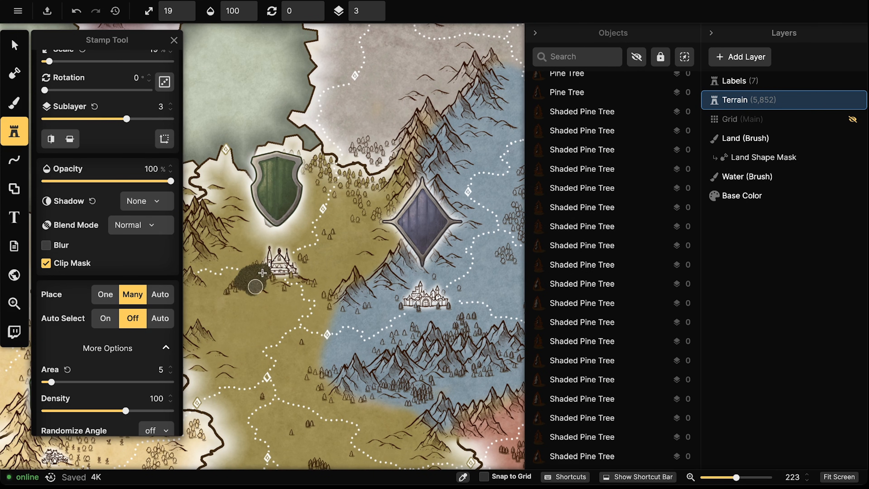
pyautogui.hotkey('ctrl', 'z')
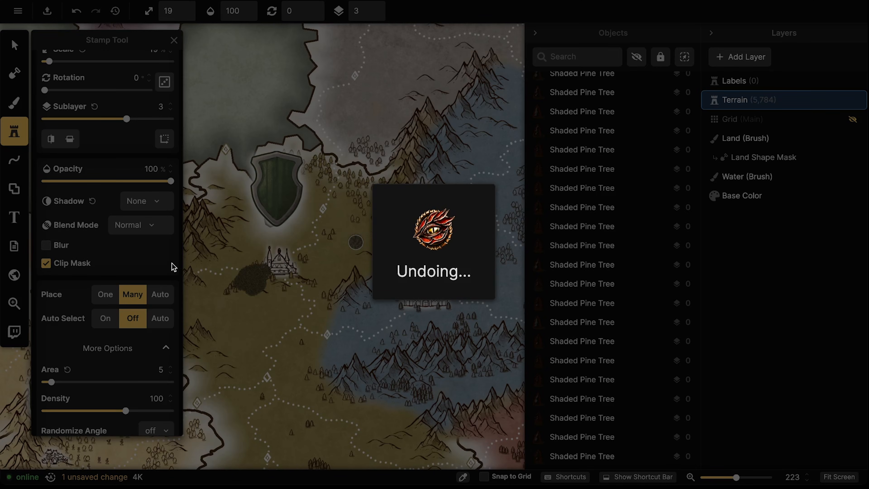
pyautogui.scroll(6, 168, 143)
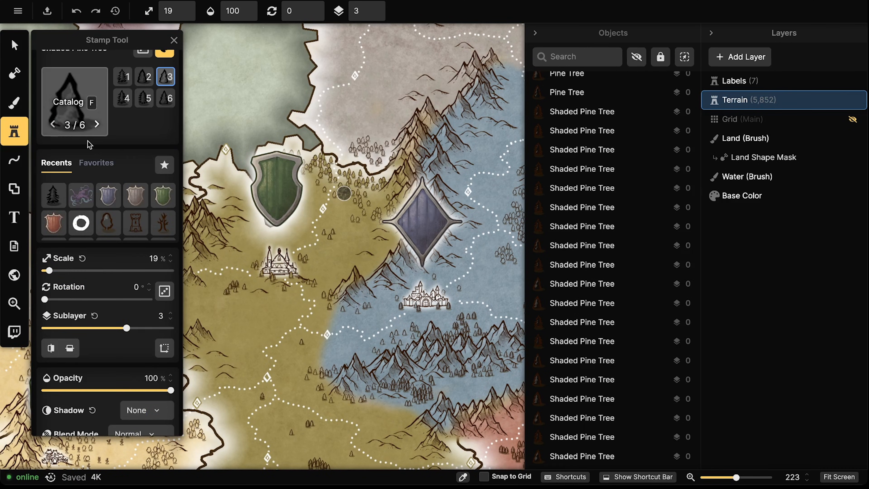
pyautogui.moveTo(56, 295); pyautogui.dragTo(73, 296)
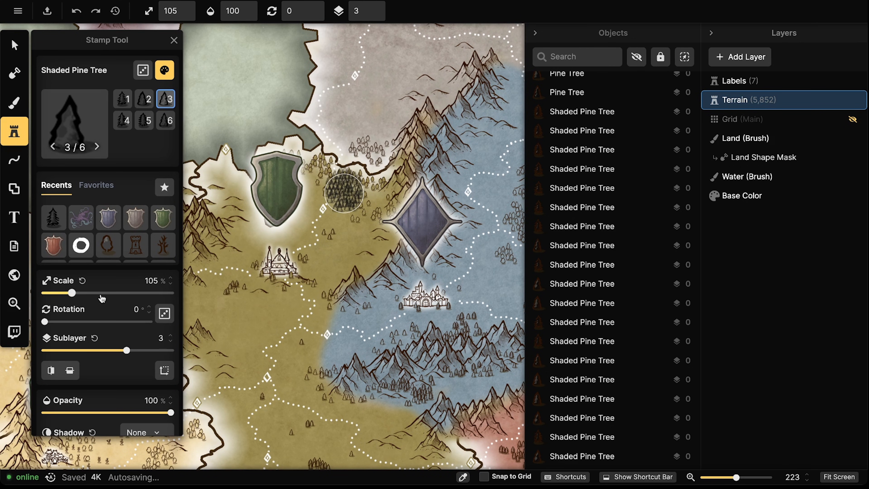
pyautogui.press('[')
pyautogui.press('[')
pyautogui.press(']')
pyautogui.press(']')
pyautogui.click(286, 272)
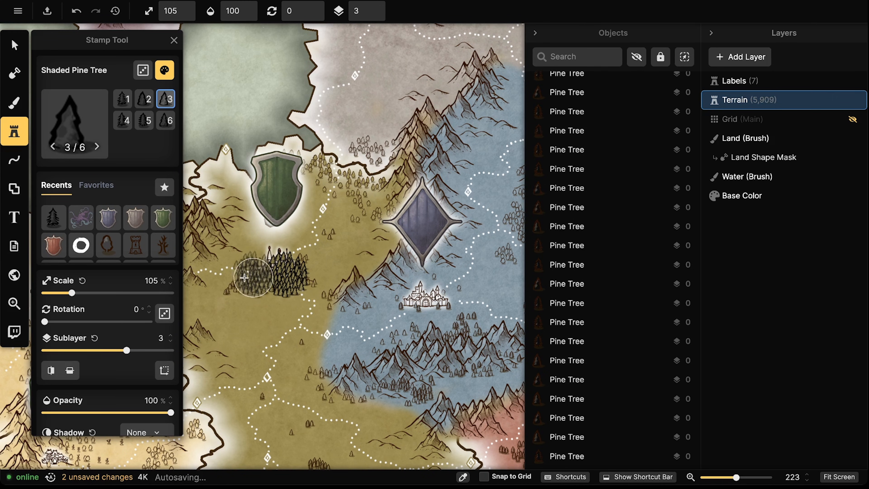
pyautogui.hotkey('ctrl', 'z')
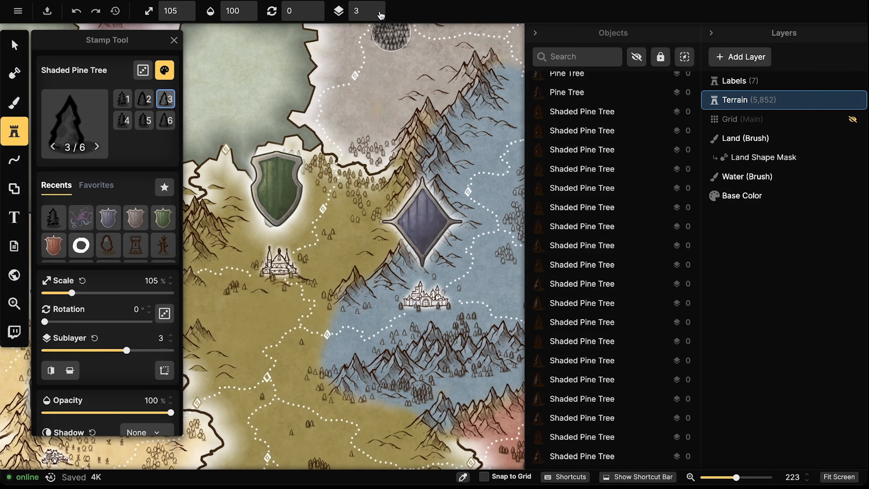
# With Sublayer 0, Scale 95 and Area 0, stamp a row of dark pines around the castle
pyautogui.click(381, 15)
pyautogui.press('[')
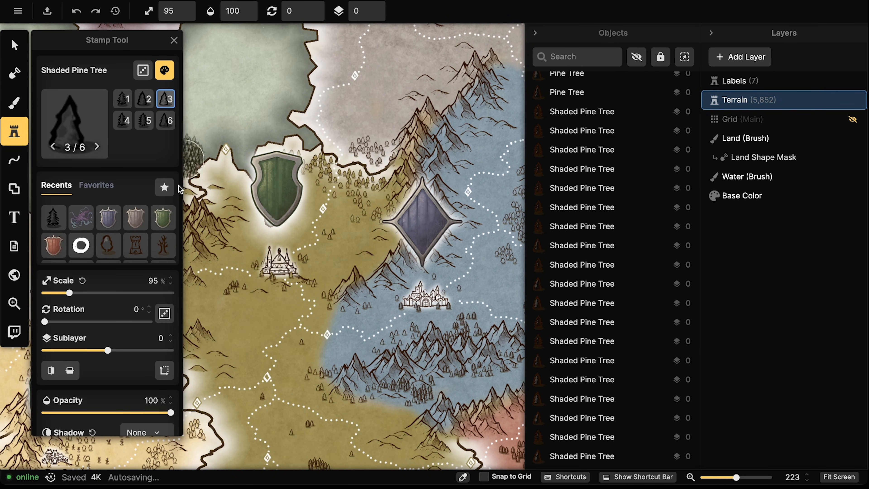
pyautogui.click(260, 274)
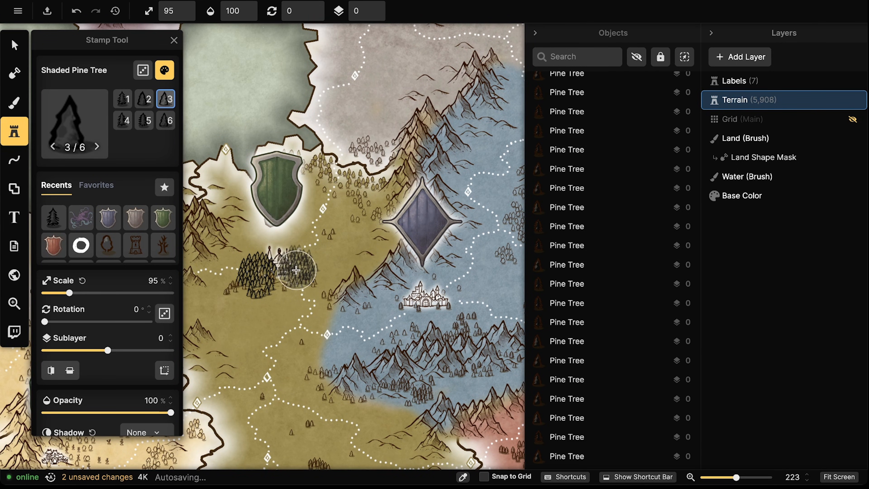
pyautogui.hotkey('ctrl', 'z')
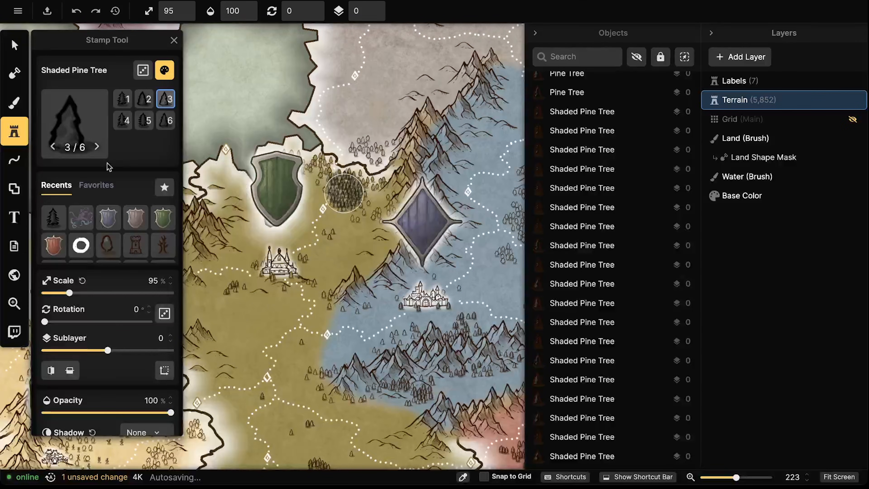
pyautogui.scroll(-5, 94, 368)
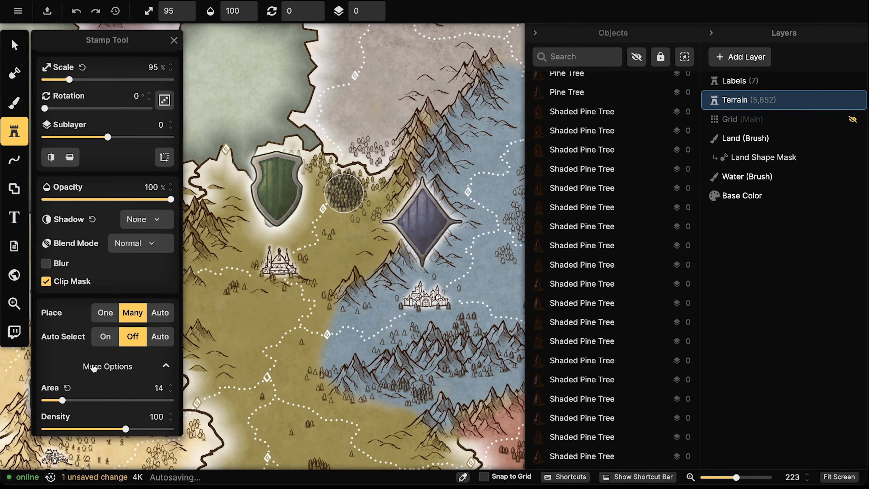
pyautogui.click(68, 387)
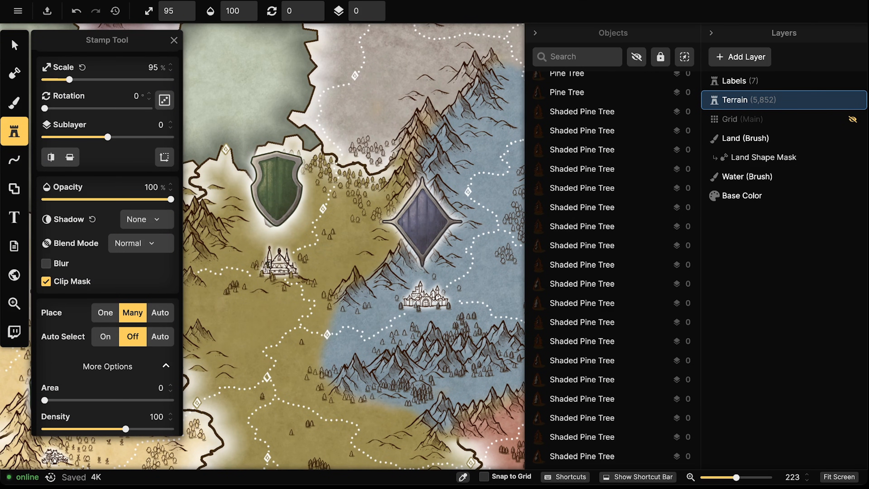
pyautogui.click(273, 265)
pyautogui.hotkey('ctrl', 'z')
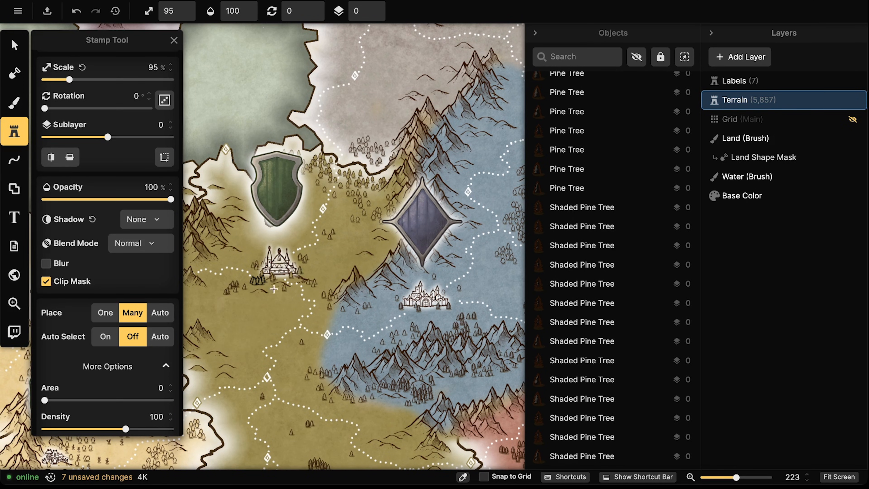
pyautogui.moveTo(274, 290)
pyautogui.mouseDown()
pyautogui.moveTo(284, 291)
pyautogui.moveTo(240, 298)
pyautogui.moveTo(245, 290)
pyautogui.mouseUp()
pyautogui.moveTo(319, 265)
pyautogui.mouseDown()
pyautogui.moveTo(367, 241)
pyautogui.moveTo(324, 250)
pyautogui.moveTo(334, 269)
pyautogui.moveTo(280, 302)
pyautogui.moveTo(294, 309)
pyautogui.moveTo(270, 313)
pyautogui.moveTo(270, 296)
pyautogui.moveTo(252, 308)
pyautogui.mouseUp()
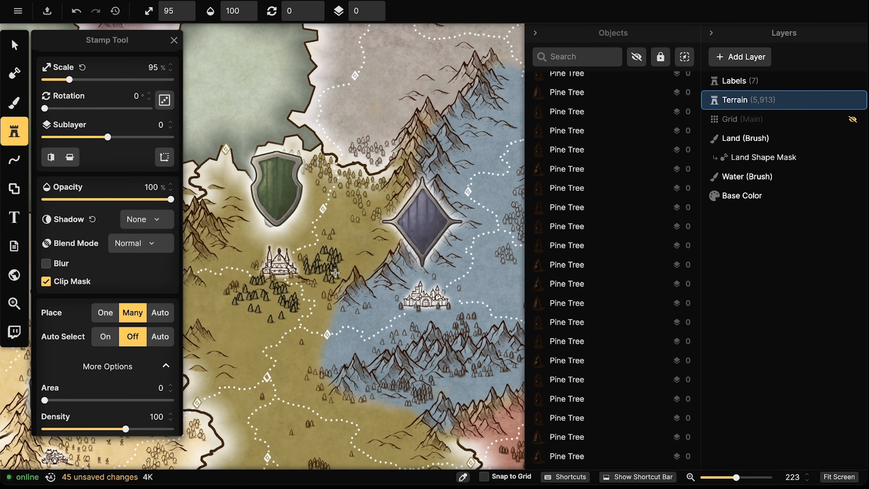
# Select a stamped pine east of the castle, try selecting all, then undo
pyautogui.click(14, 44)
pyautogui.click(331, 259)
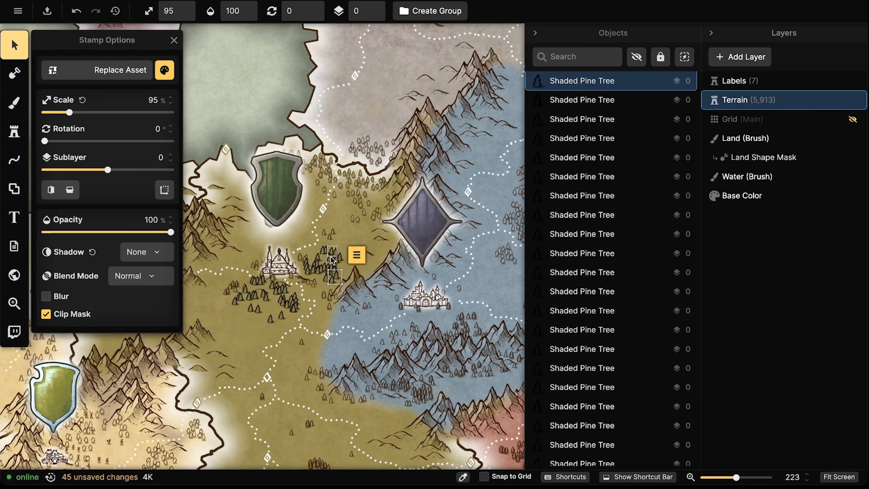
pyautogui.click(356, 255)
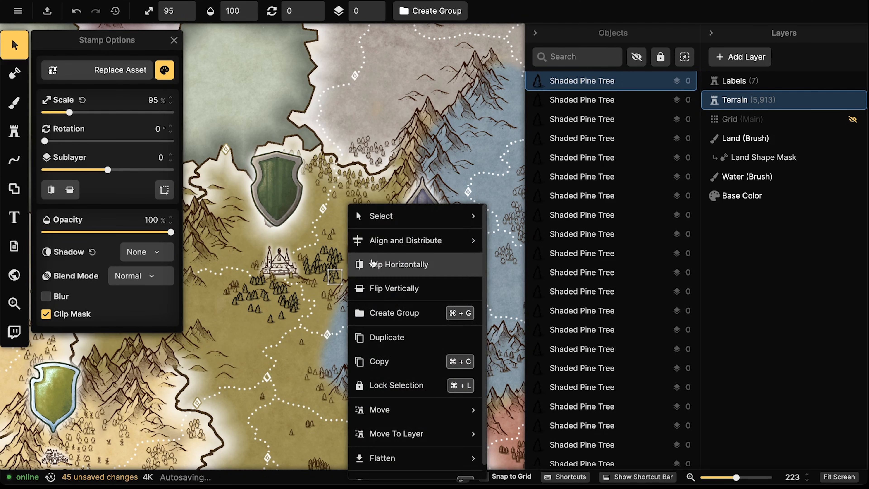
pyautogui.moveTo(357, 210)
pyautogui.click(519, 210)
pyautogui.scroll(-15, 554, 189)
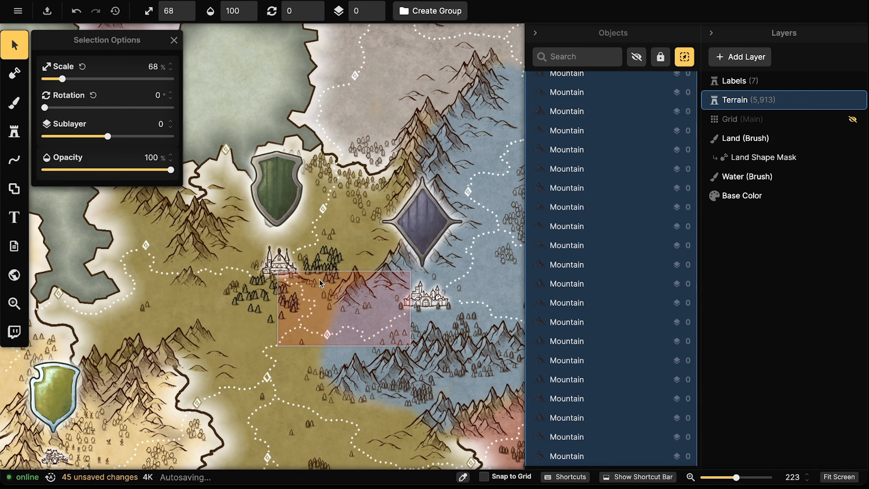
pyautogui.hotkey('ctrl', 'z')
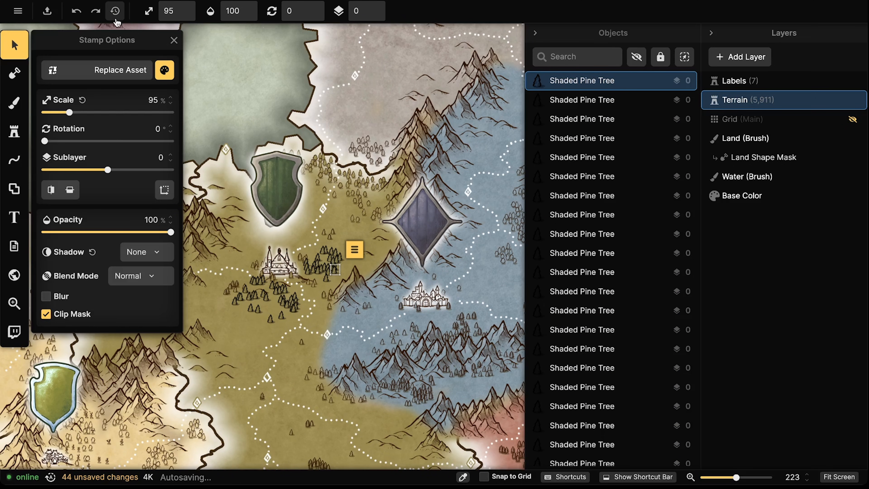
# Restore the map from Changes History to the state before the shaded trees
pyautogui.click(115, 13)
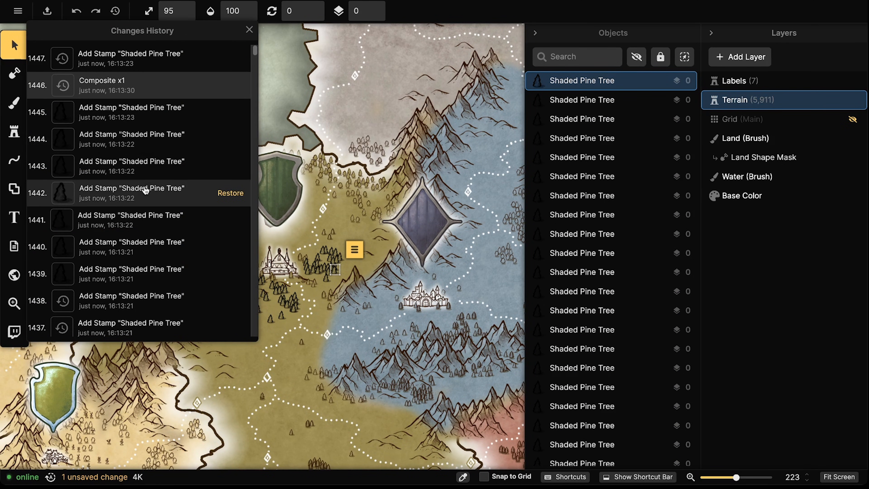
pyautogui.scroll(-3, 155, 353)
pyautogui.scroll(-15, 165, 294)
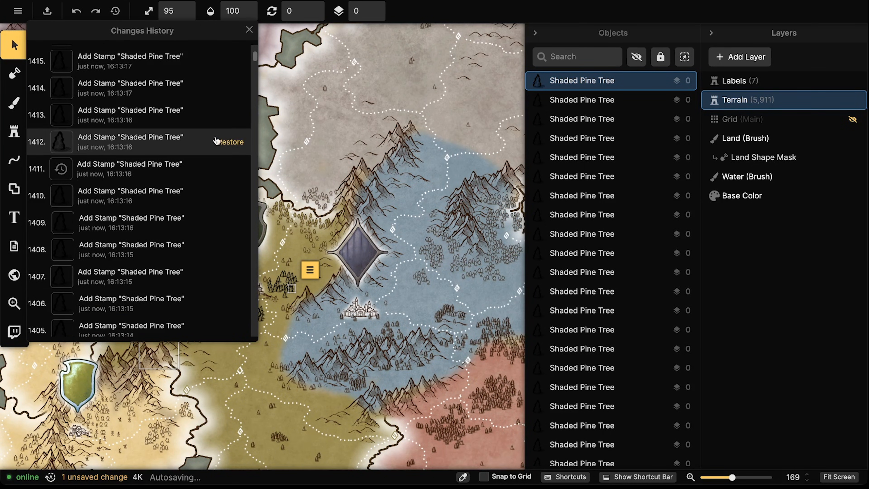
pyautogui.click(228, 142)
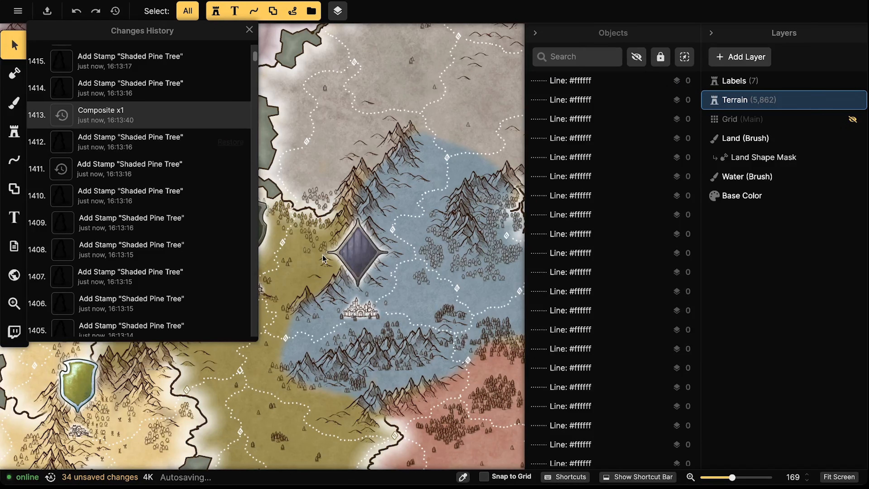
pyautogui.click(271, 280)
# Delete the leftover shaded pines left of the castle one by one
pyautogui.scroll(3, 270, 282)
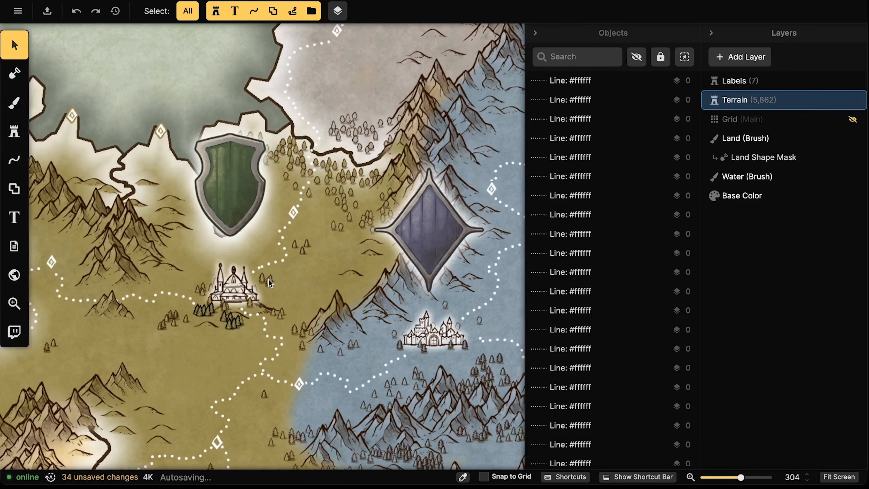
pyautogui.click(289, 252)
pyautogui.scroll(2, 332, 254)
pyautogui.click(254, 294)
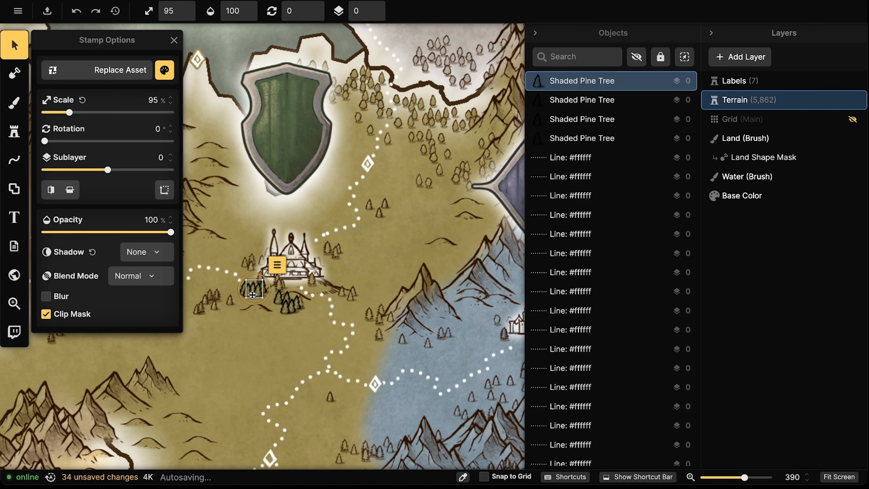
pyautogui.press('Delete')
pyautogui.click(247, 292)
pyautogui.press('Delete')
pyautogui.click(246, 291)
pyautogui.press('Delete')
pyautogui.click(253, 291)
pyautogui.press('Delete')
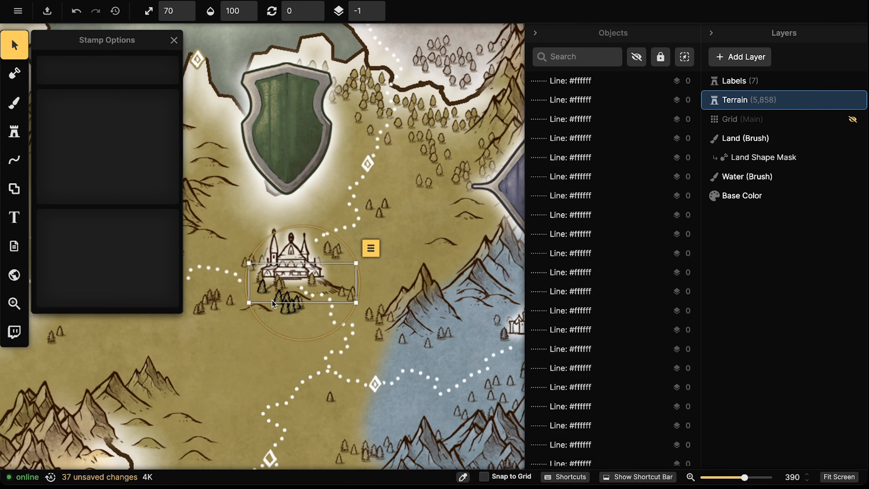
# Delete the remaining shaded pines and stacked trees below the temple, then reselect the Stamp tool
pyautogui.click(268, 296)
pyautogui.click(261, 291)
pyautogui.press('Delete')
pyautogui.click(276, 300)
pyautogui.press('Delete')
pyautogui.click(283, 304)
pyautogui.press('Delete')
pyautogui.click(286, 308)
pyautogui.press('Delete')
pyautogui.click(291, 307)
pyautogui.press('Delete')
pyautogui.press('Delete')
pyautogui.click(299, 306)
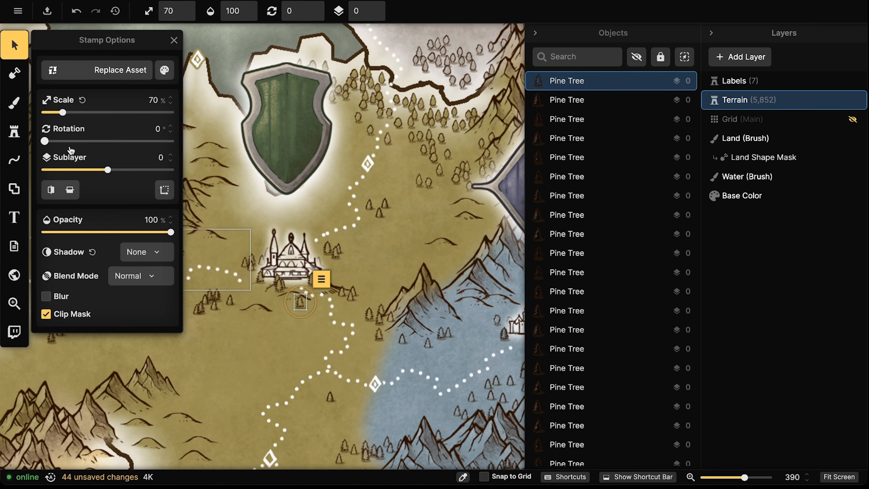
pyautogui.click(14, 131)
pyautogui.scroll(4, 282, 304)
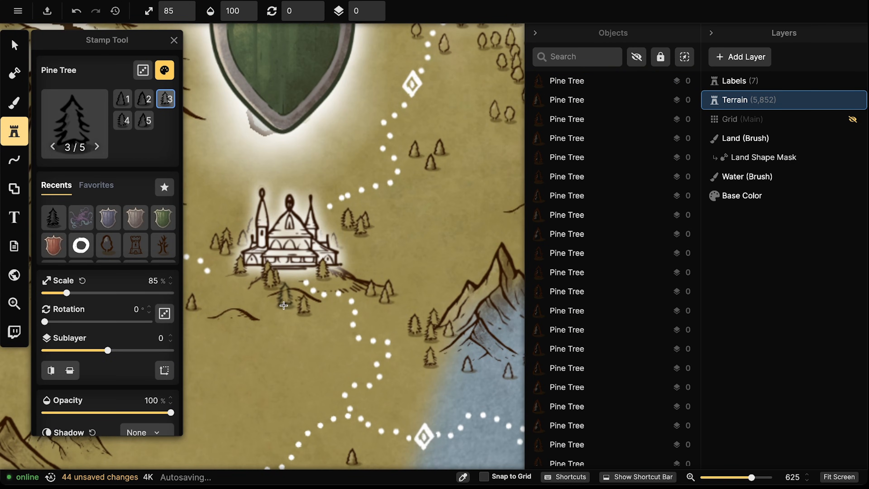
# Reset the Pine Tree stamp's brightness and contrast to 100%
pyautogui.scroll(-5, 145, 317)
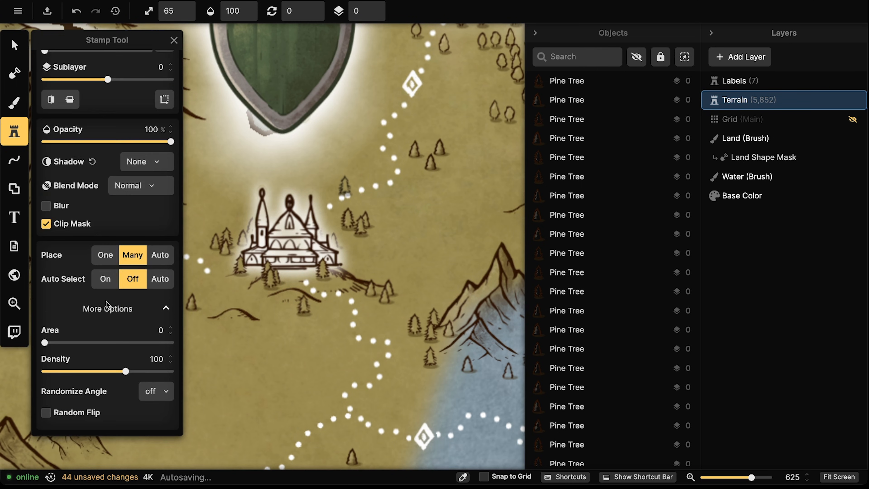
pyautogui.scroll(6, 155, 137)
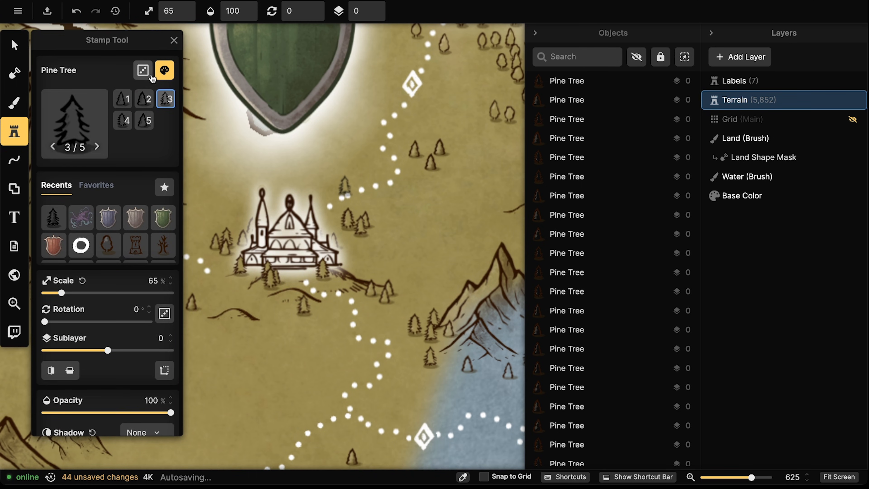
pyautogui.click(158, 72)
pyautogui.click(241, 123)
pyautogui.click(235, 151)
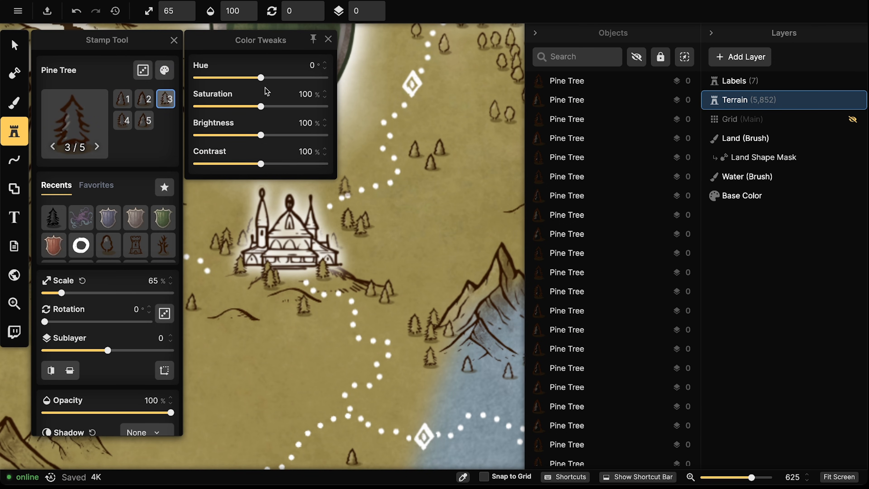
pyautogui.click(332, 246)
# Stamp pine trees around and above the castle with randomized tree variants
pyautogui.scroll(-5, 337, 247)
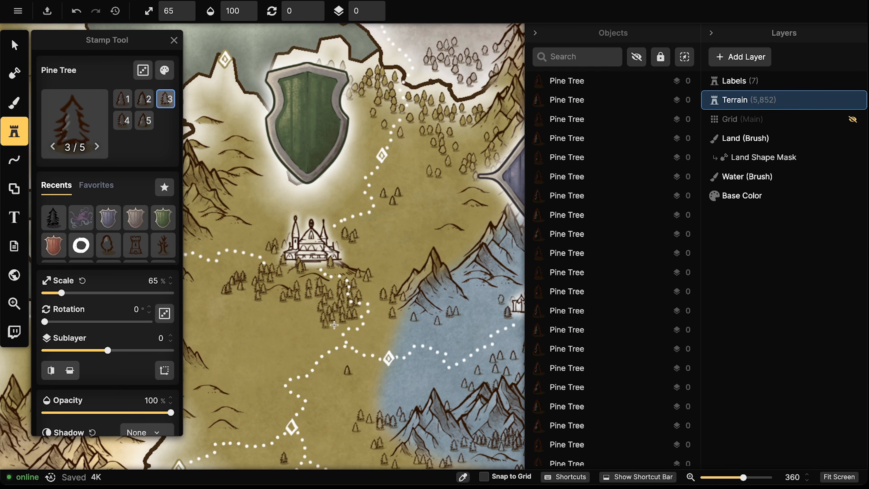
pyautogui.moveTo(334, 324); pyautogui.dragTo(374, 265)
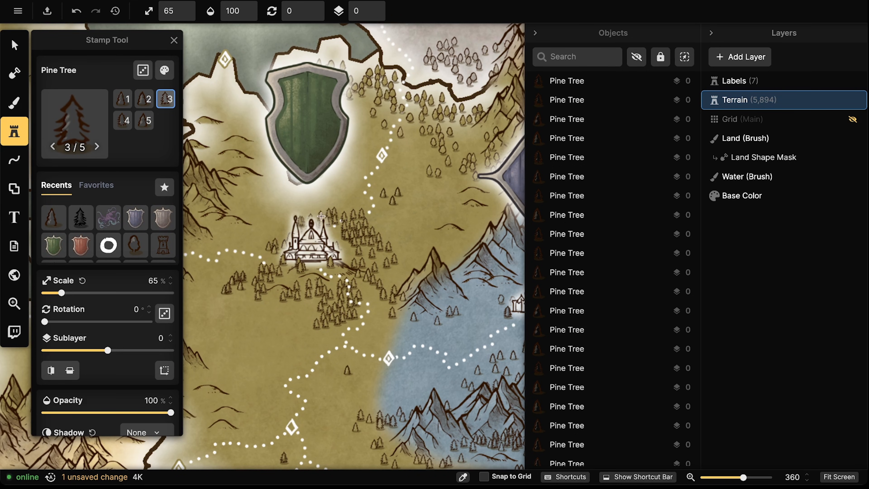
pyautogui.moveTo(321, 216); pyautogui.dragTo(264, 225)
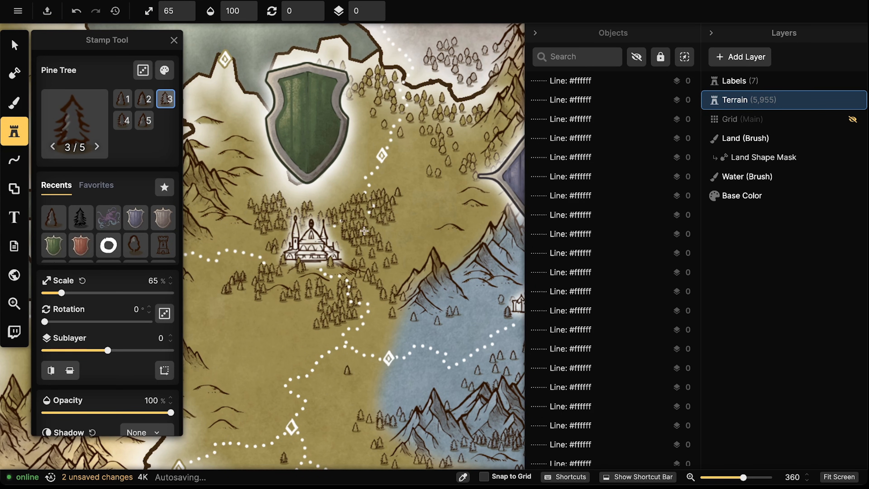
pyautogui.moveTo(391, 252)
pyautogui.mouseDown()
pyautogui.moveTo(396, 225)
pyautogui.moveTo(345, 190)
pyautogui.mouseUp()
pyautogui.click(143, 70)
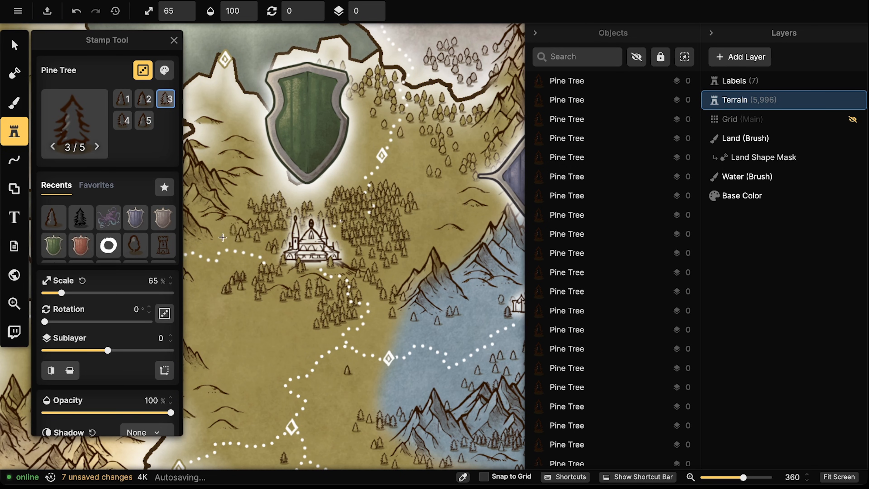
pyautogui.moveTo(355, 262); pyautogui.dragTo(471, 203)
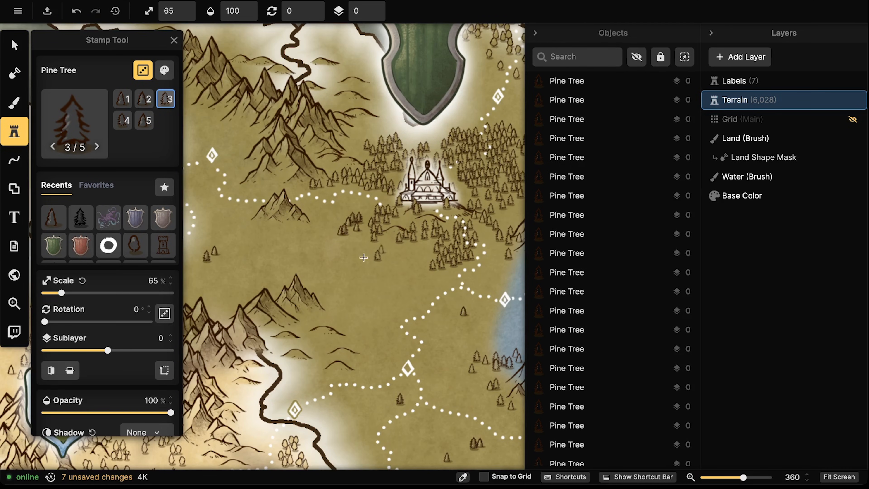
pyautogui.moveTo(405, 254); pyautogui.dragTo(382, 270)
pyautogui.moveTo(437, 282)
pyautogui.mouseDown()
pyautogui.moveTo(415, 261)
pyautogui.moveTo(364, 263)
pyautogui.moveTo(359, 230)
pyautogui.moveTo(328, 219)
pyautogui.mouseUp()
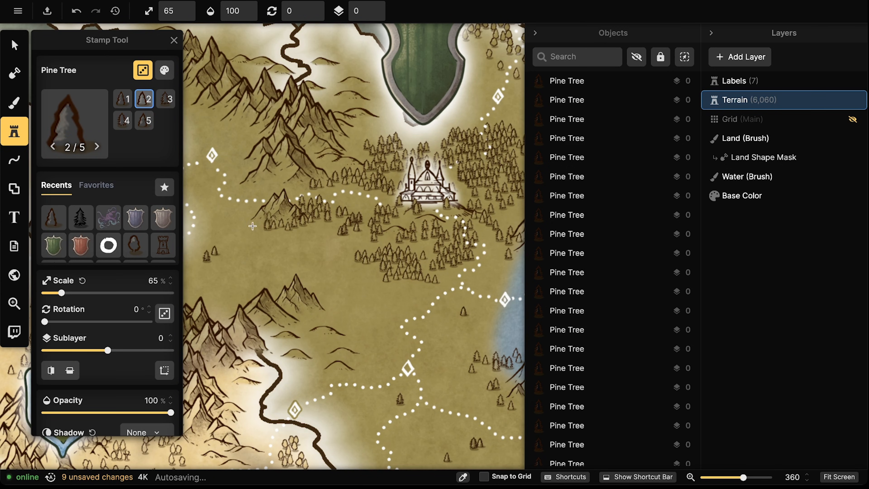
pyautogui.moveTo(321, 211); pyautogui.dragTo(337, 194)
pyautogui.moveTo(299, 189); pyautogui.dragTo(274, 180)
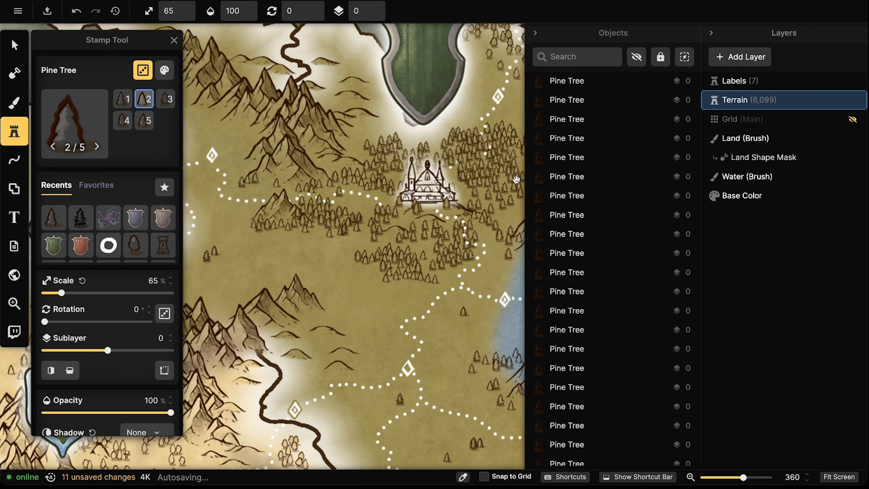
# Add more pine tree clusters south of the castle and near the northern trail
pyautogui.moveTo(514, 178); pyautogui.dragTo(424, 221)
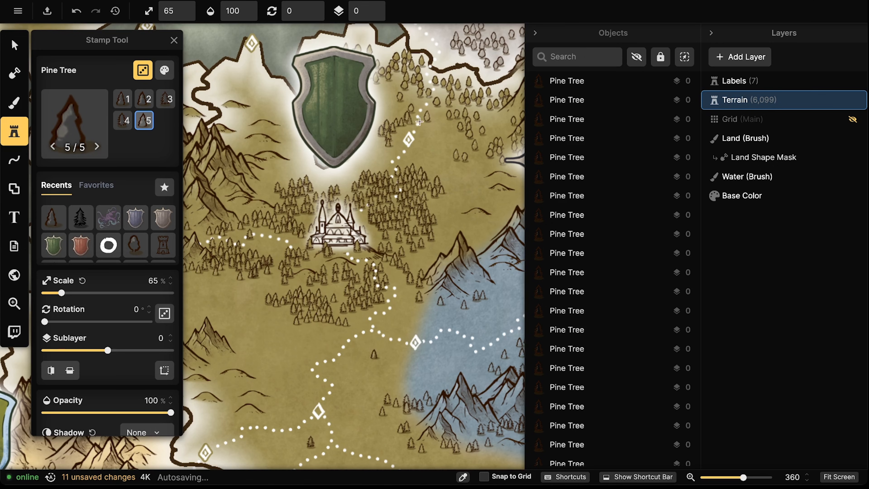
pyautogui.moveTo(439, 143); pyautogui.dragTo(451, 138)
pyautogui.moveTo(427, 231); pyautogui.dragTo(390, 173)
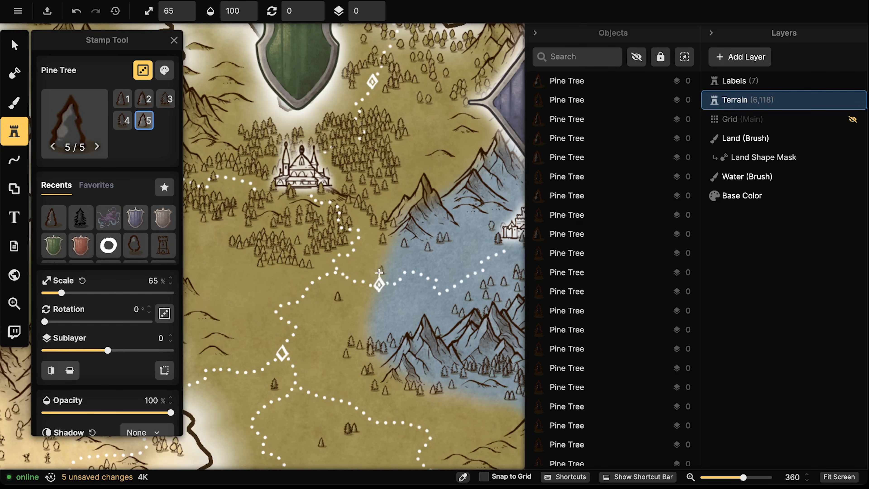
pyautogui.moveTo(360, 295); pyautogui.dragTo(376, 263)
pyautogui.moveTo(306, 291); pyautogui.dragTo(395, 246)
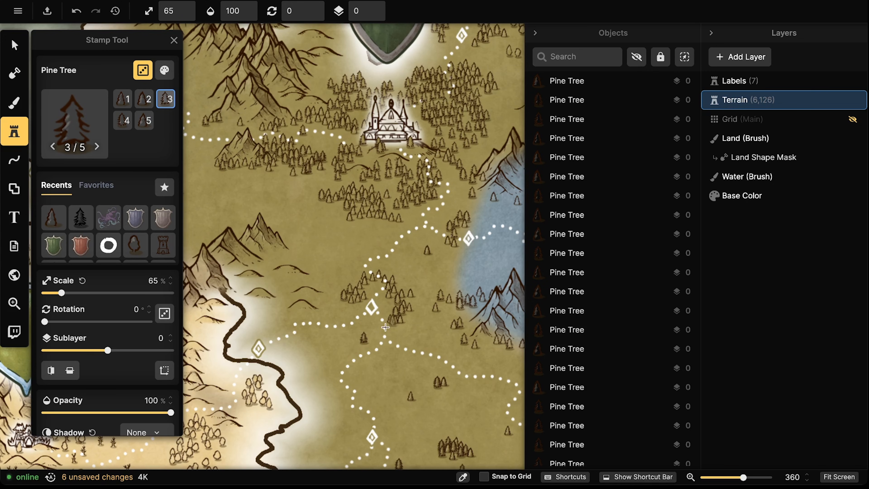
pyautogui.moveTo(385, 329)
pyautogui.mouseDown()
pyautogui.moveTo(406, 303)
pyautogui.moveTo(358, 278)
pyautogui.moveTo(377, 282)
pyautogui.moveTo(350, 301)
pyautogui.moveTo(352, 317)
pyautogui.moveTo(343, 314)
pyautogui.moveTo(393, 308)
pyautogui.mouseUp()
pyautogui.click(354, 299)
pyautogui.click(348, 312)
pyautogui.moveTo(247, 140); pyautogui.dragTo(369, 167)
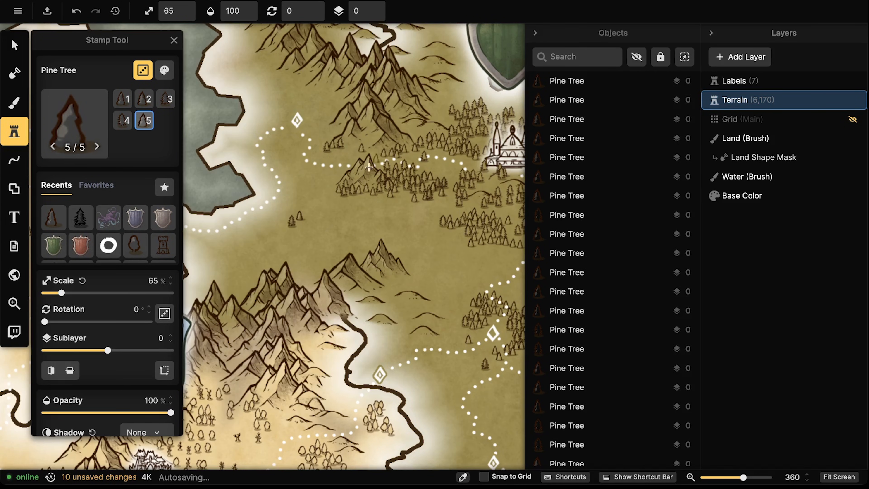
pyautogui.click(336, 190)
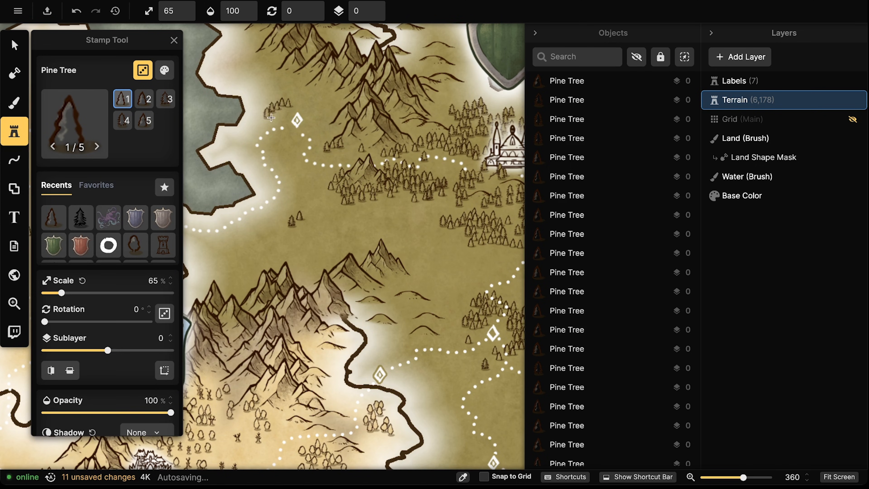
pyautogui.click(289, 104)
pyautogui.click(312, 113)
# Fill the remaining forest edges near the castle with single pines and strokes of trees
pyautogui.moveTo(269, 207); pyautogui.dragTo(493, 166)
pyautogui.moveTo(375, 179)
pyautogui.mouseDown()
pyautogui.moveTo(394, 189)
pyautogui.moveTo(278, 234)
pyautogui.moveTo(267, 217)
pyautogui.mouseUp()
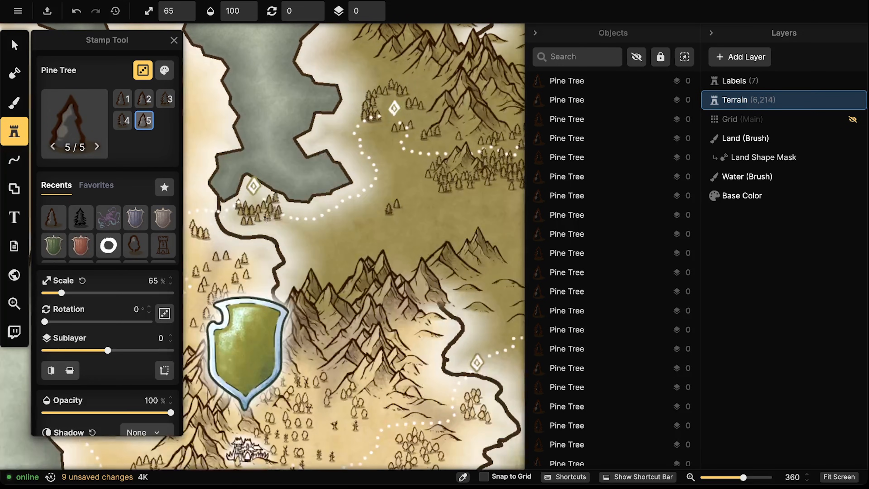
pyautogui.click(284, 222)
pyautogui.click(265, 188)
pyautogui.click(246, 176)
pyautogui.click(240, 191)
pyautogui.click(377, 156)
pyautogui.moveTo(513, 128); pyautogui.dragTo(306, 244)
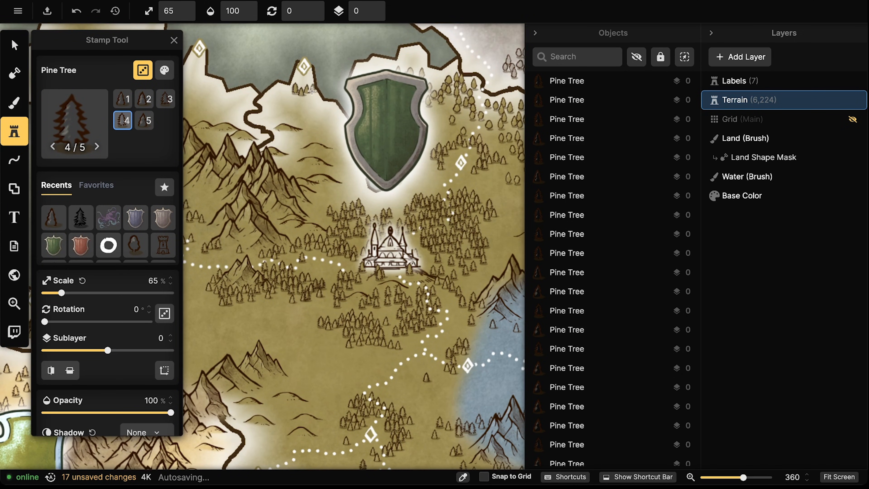
pyautogui.moveTo(320, 106); pyautogui.dragTo(323, 102)
pyautogui.moveTo(284, 98)
pyautogui.mouseDown()
pyautogui.moveTo(377, 120)
pyautogui.moveTo(289, 95)
pyautogui.moveTo(309, 102)
pyautogui.mouseUp()
pyautogui.click(378, 119)
pyautogui.click(15, 162)
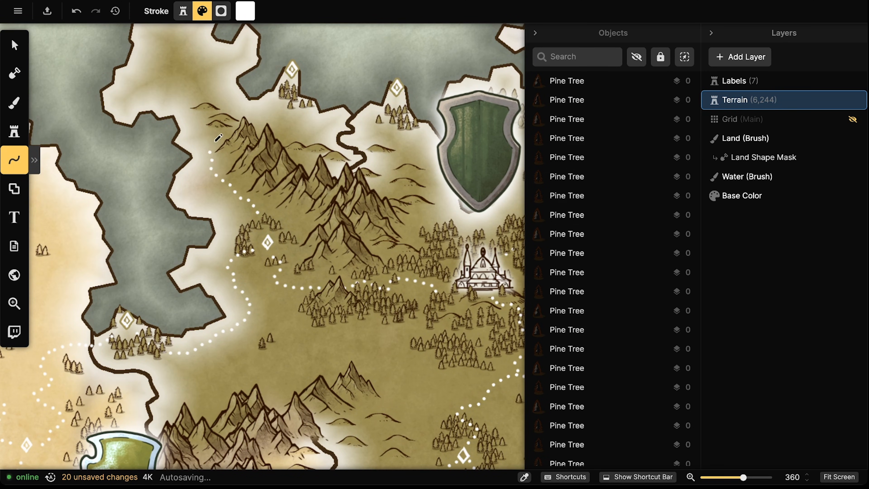
# Draw three white dotted trail segments from the northern mountain peaks toward the castle
pyautogui.moveTo(270, 109)
pyautogui.mouseDown()
pyautogui.moveTo(288, 92)
pyautogui.moveTo(338, 115)
pyautogui.moveTo(301, 110)
pyautogui.mouseUp()
pyautogui.moveTo(497, 164); pyautogui.dragTo(427, 161)
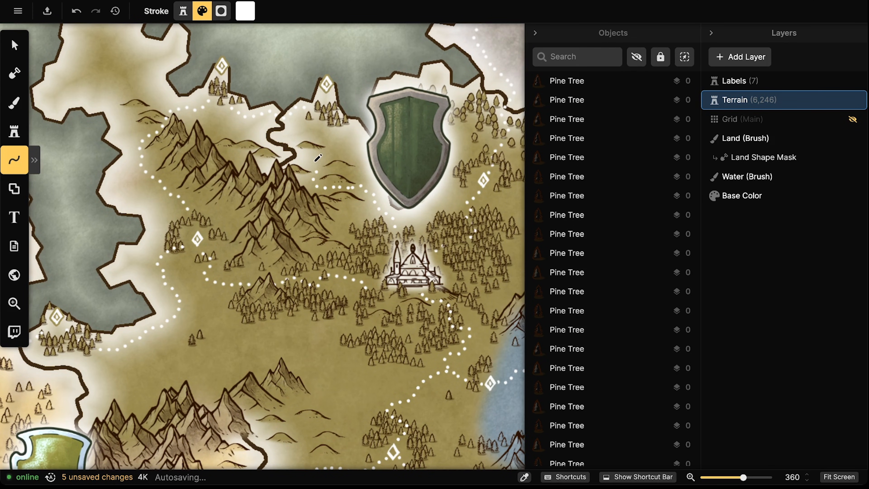
pyautogui.moveTo(309, 121); pyautogui.dragTo(297, 115)
pyautogui.scroll(-5, 206, 171)
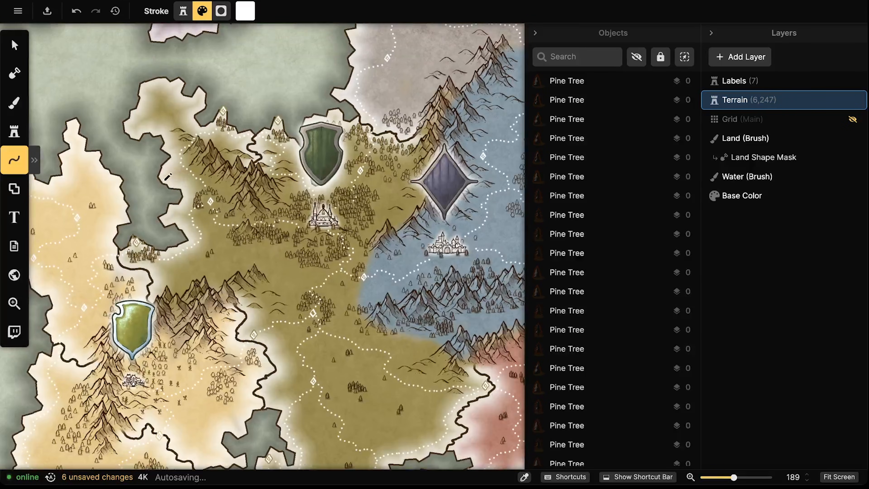
pyautogui.click(14, 45)
pyautogui.scroll(-3, 269, 234)
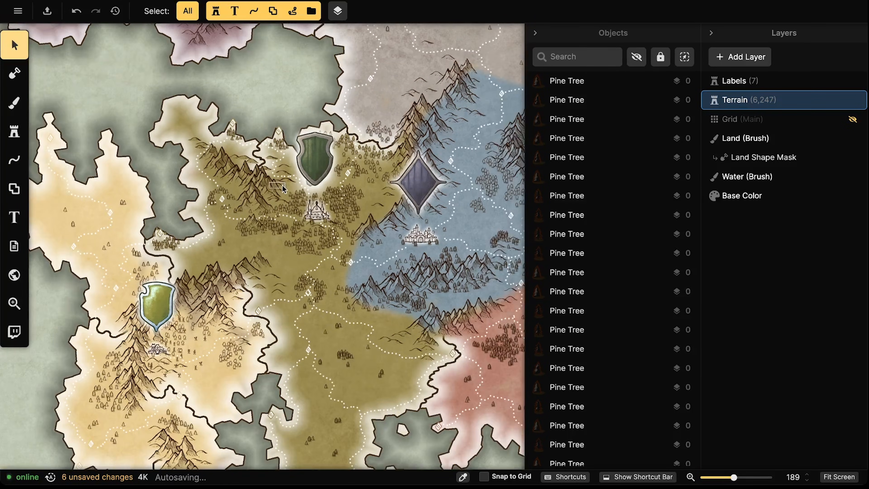
pyautogui.scroll(8, 265, 237)
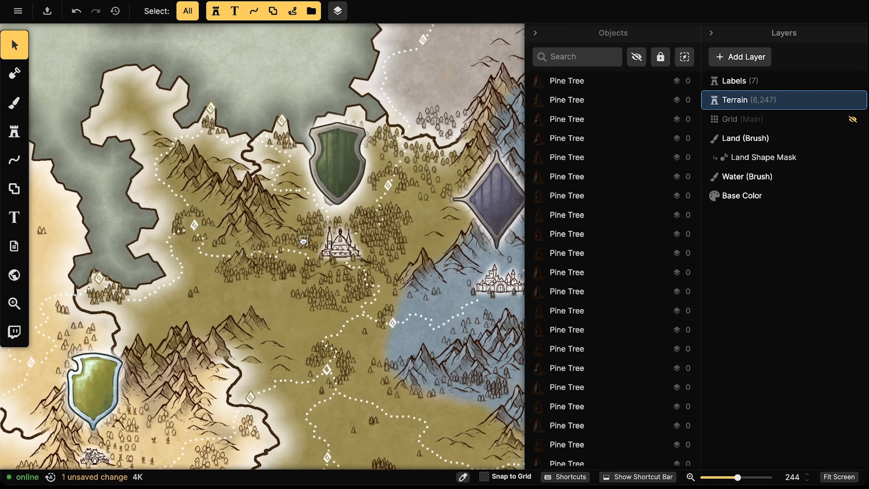
# Search the Stamp Catalog for 'tree' and pick the World Tree stamp variant
pyautogui.click(14, 131)
pyautogui.click(140, 187)
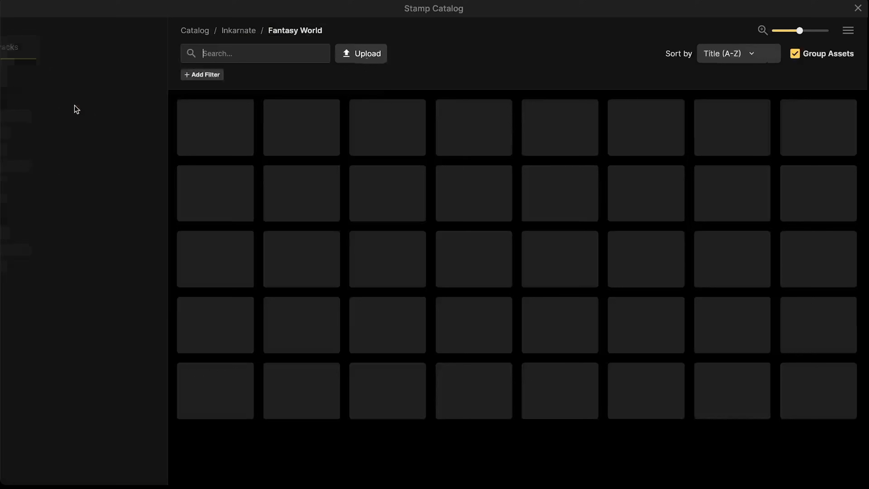
pyautogui.scroll(-5, 320, 285)
pyautogui.scroll(3, 346, 242)
pyautogui.scroll(5, 347, 241)
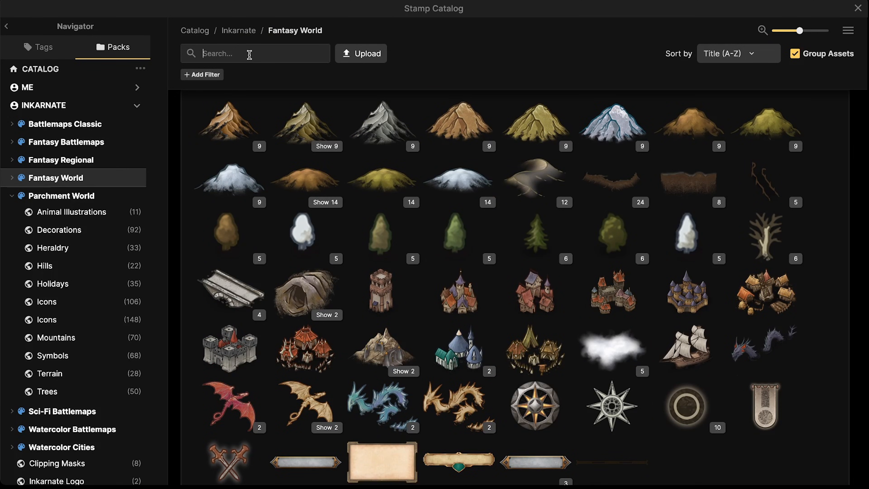
pyautogui.click(250, 55)
pyautogui.write('tree')
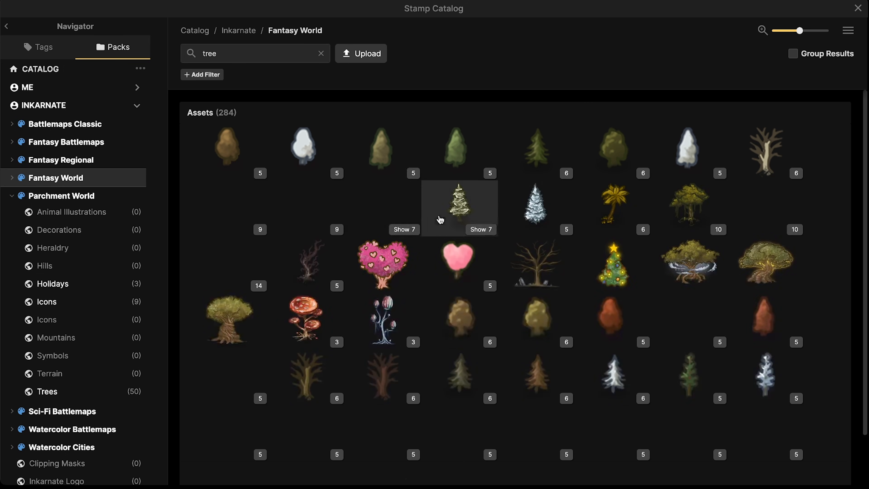
pyautogui.scroll(-2, 430, 264)
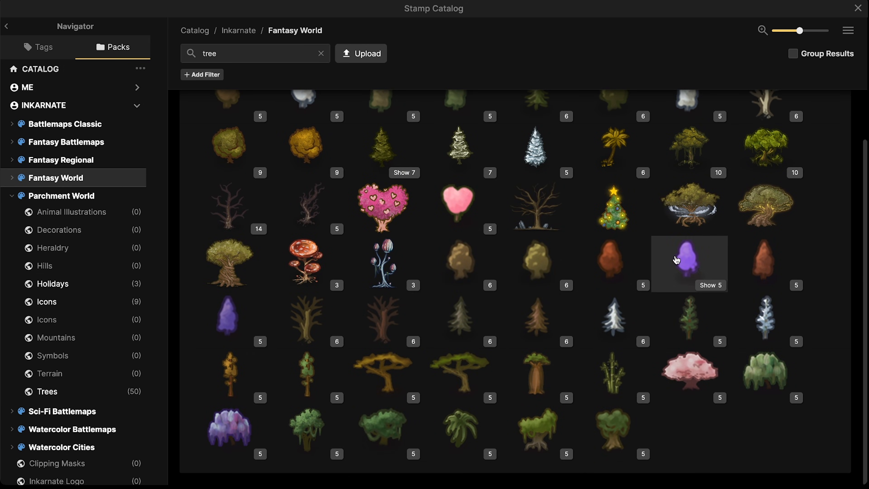
pyautogui.click(689, 206)
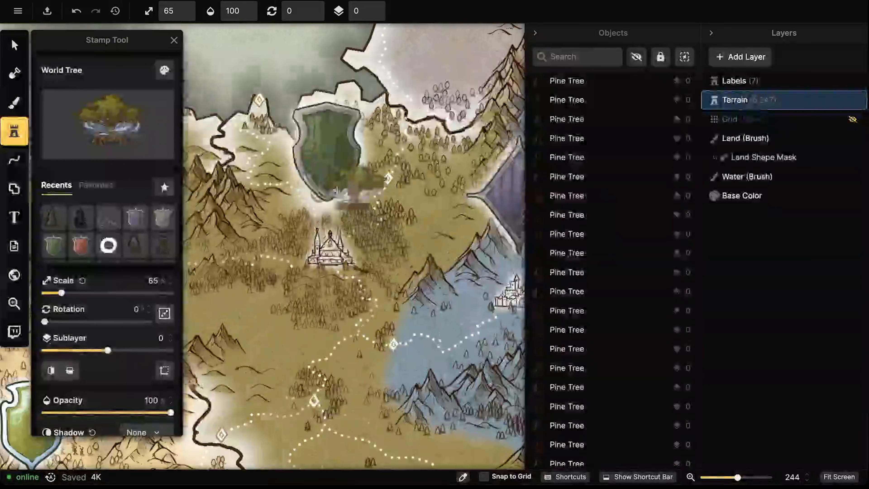
pyautogui.click(107, 124)
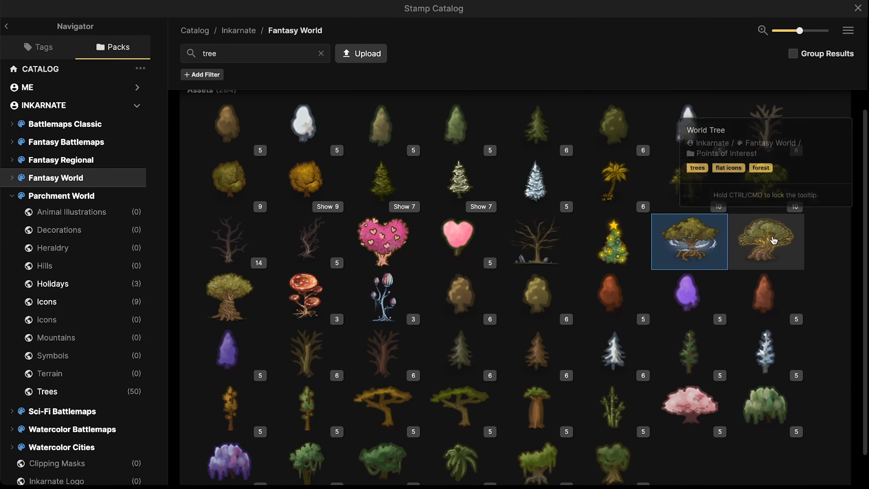
pyautogui.click(766, 235)
# Scroll the view after choosing the World Tree stamp
pyautogui.scroll(-4, 327, 150)
# Place a World Tree on the green shield, raise its sublayer, then delete it
pyautogui.click(328, 150)
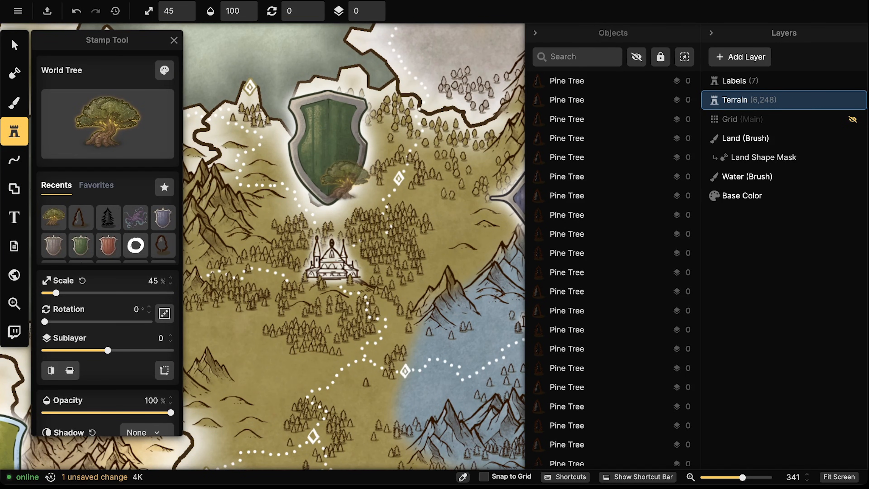
pyautogui.press('v')
pyautogui.click(375, 7)
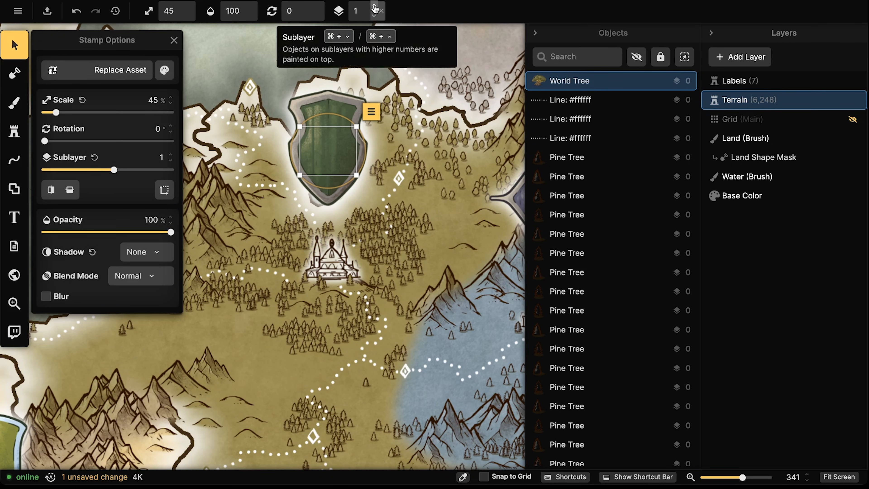
pyautogui.click(374, 7)
pyautogui.click(375, 7)
pyautogui.click(374, 8)
pyautogui.click(375, 7)
pyautogui.click(375, 7)
pyautogui.click(375, 7)
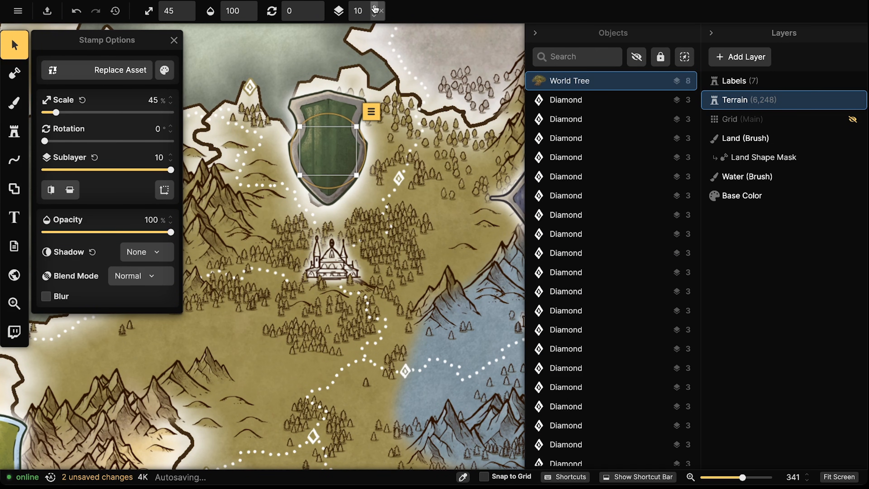
pyautogui.press('Delete')
# Re-stamp the World Tree on the shield in the Labels layer and darken it to brightness 0
pyautogui.click(749, 83)
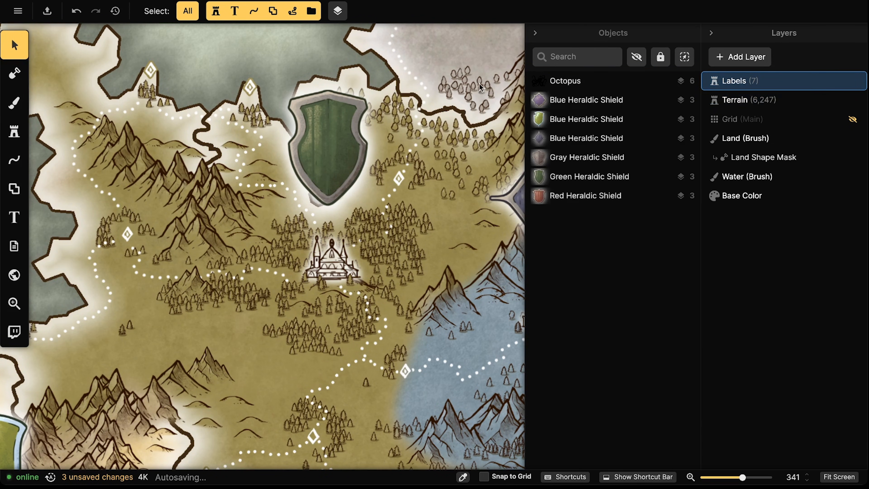
pyautogui.click(14, 131)
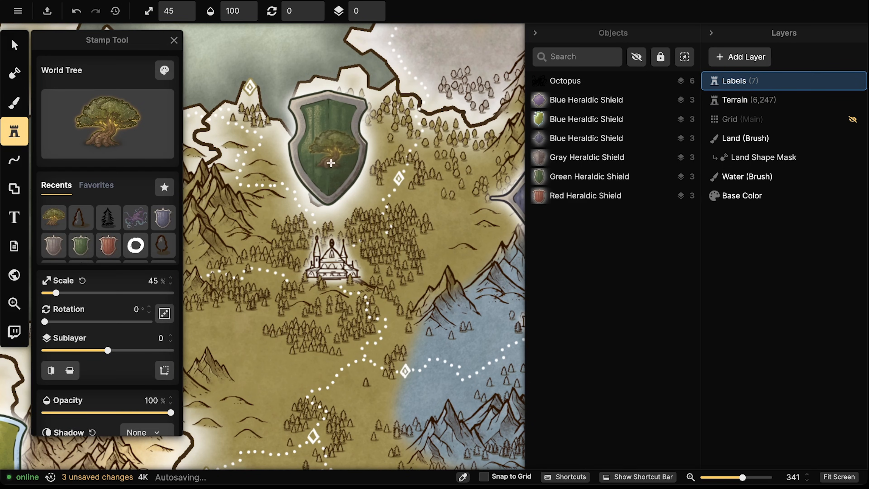
pyautogui.click(331, 162)
pyautogui.click(14, 45)
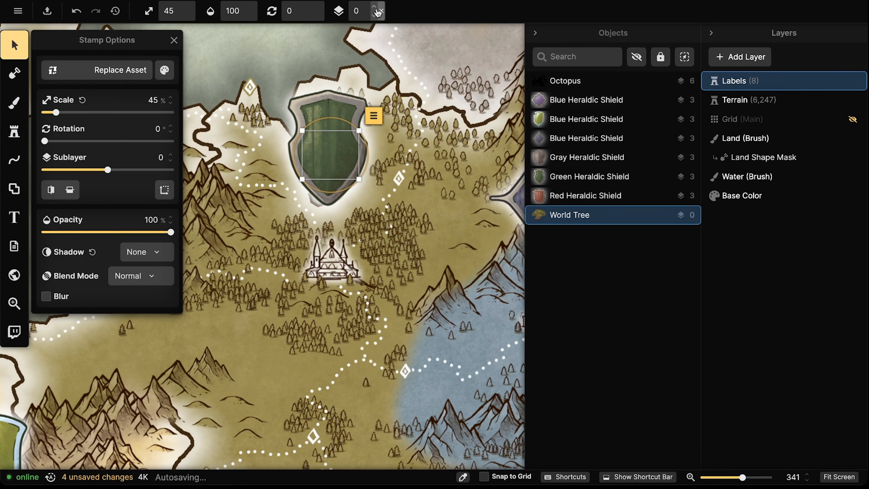
pyautogui.scroll(5, 381, 16)
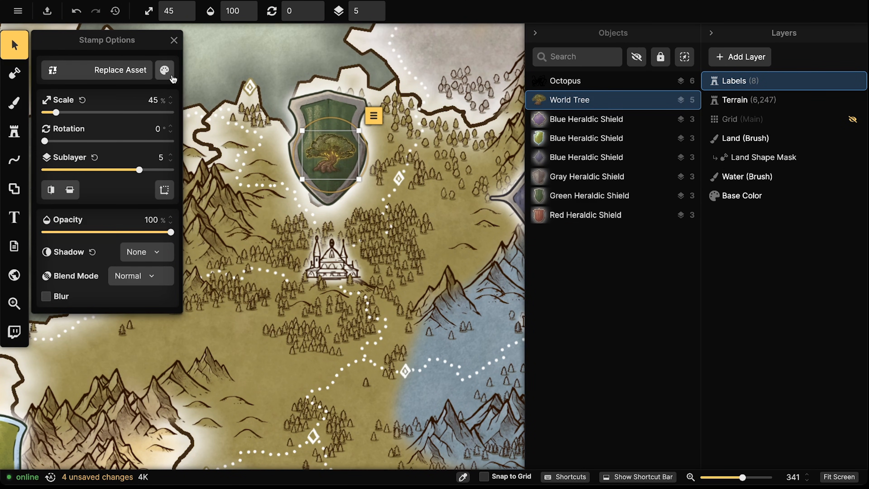
pyautogui.click(165, 71)
pyautogui.moveTo(214, 139); pyautogui.dragTo(194, 136)
# Nudge the World Tree emblem slightly upward on the shield and deselect it
pyautogui.click(333, 156)
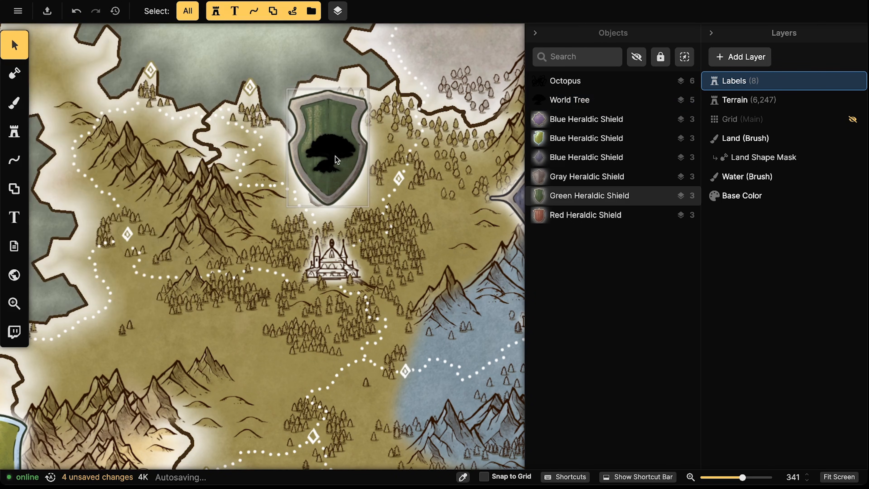
pyautogui.click(330, 159)
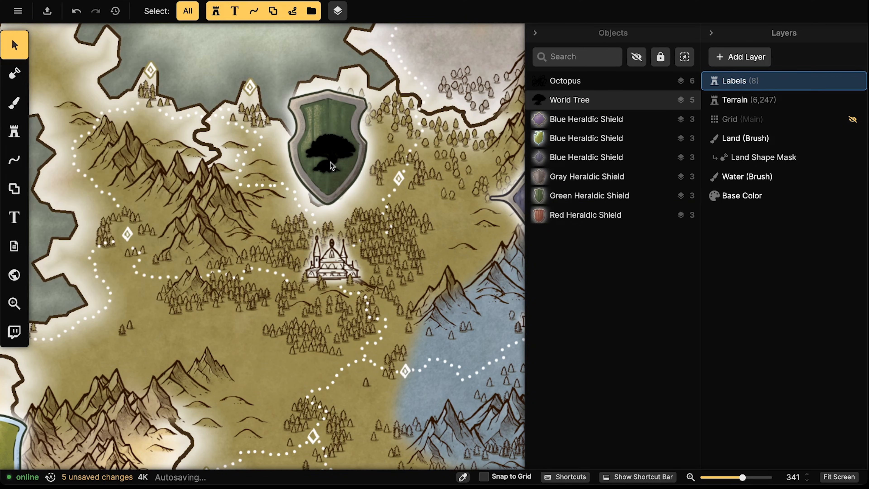
pyautogui.moveTo(330, 159); pyautogui.dragTo(330, 159)
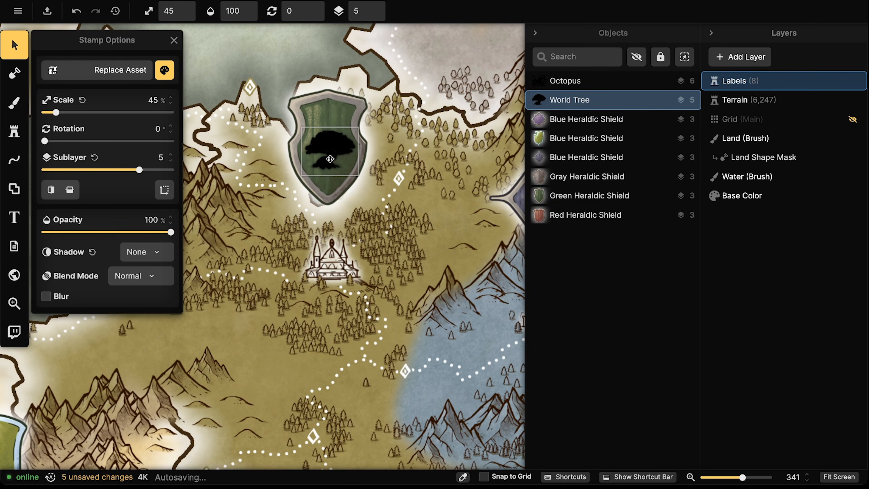
pyautogui.press('Escape')
pyautogui.scroll(-10, 253, 150)
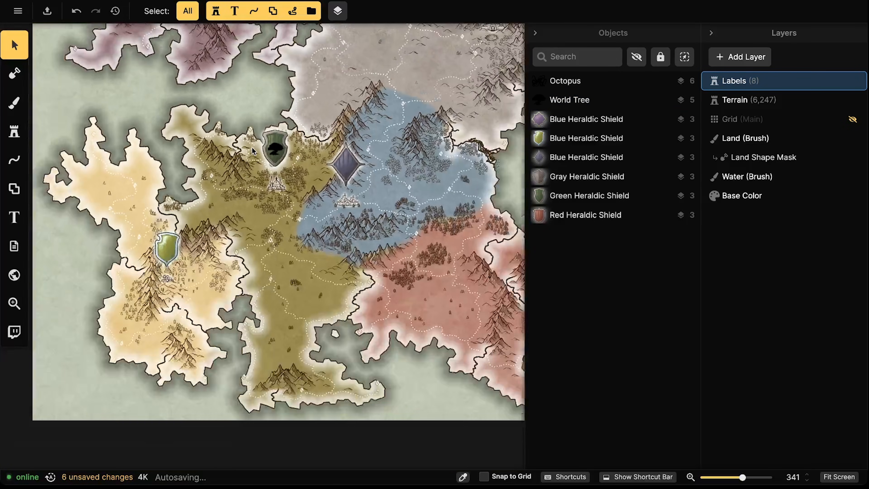
pyautogui.scroll(5, 253, 151)
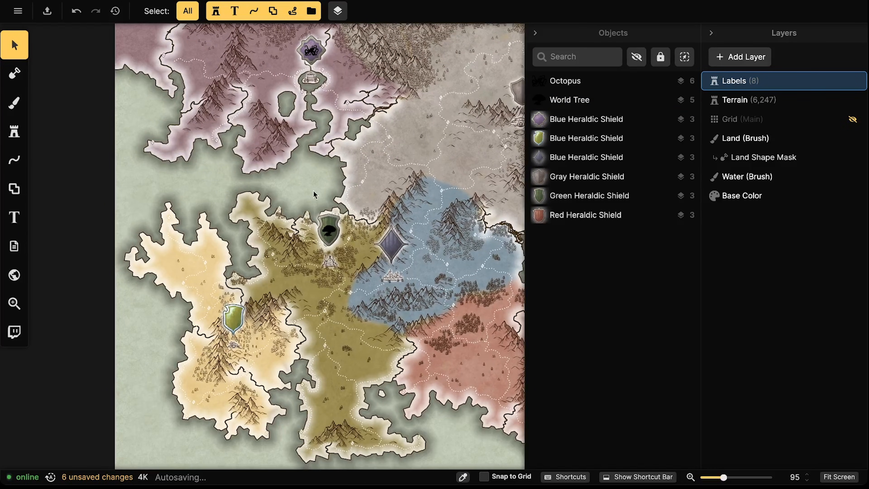
pyautogui.scroll(5, 263, 291)
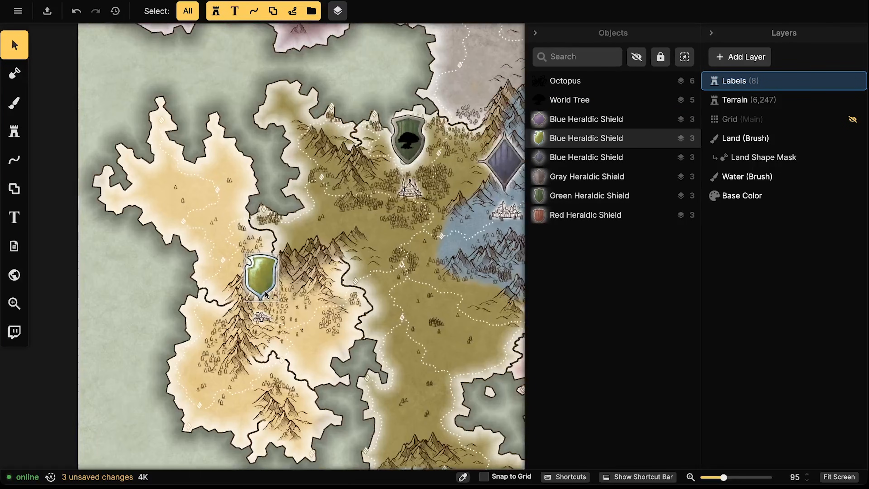
pyautogui.scroll(5, 265, 295)
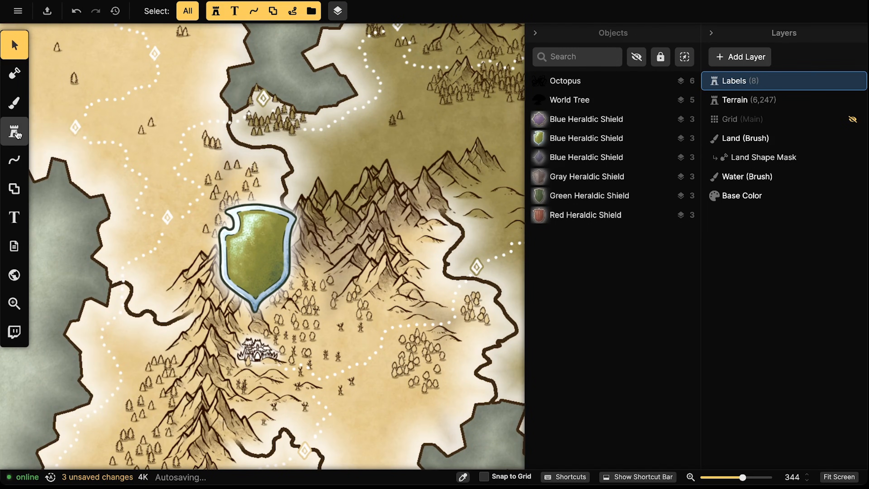
# Search the Stamp Catalog for 'herealdry' and choose the Scorpion stamp
pyautogui.click(14, 131)
pyautogui.click(97, 124)
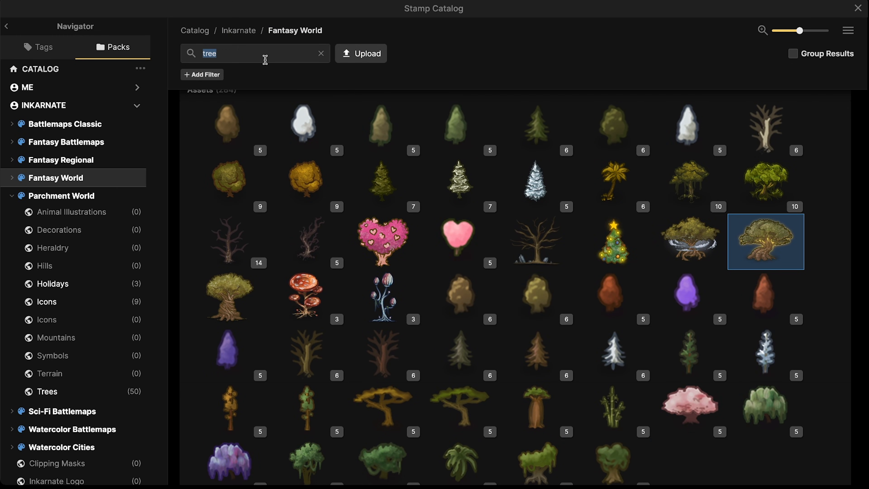
pyautogui.click(265, 60)
pyautogui.press('BackSpace')
pyautogui.press('BackSpace')
pyautogui.press('BackSpace')
pyautogui.press('BackSpace')
pyautogui.write('hereald')
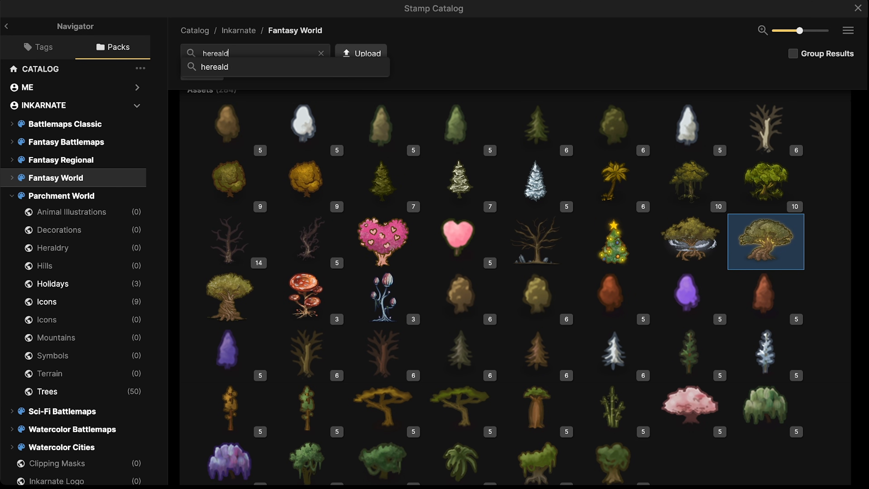
pyautogui.write('ry')
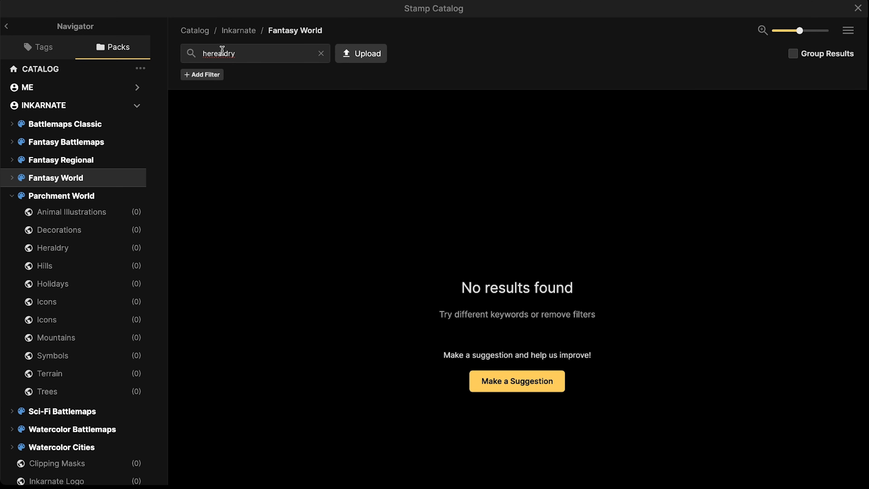
pyautogui.press('Return')
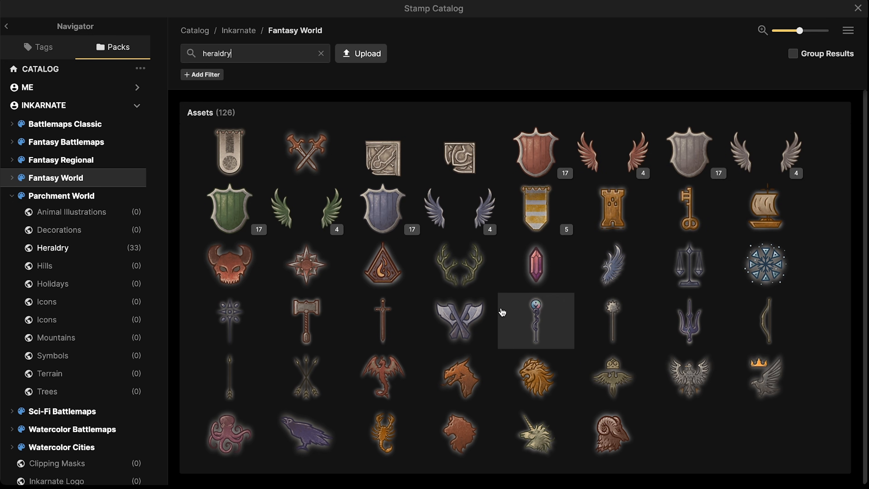
pyautogui.click(383, 432)
# Stamp the Scorpion on the green shield, raise it to sublayer 5, and darken it to black
pyautogui.scroll(4, 239, 245)
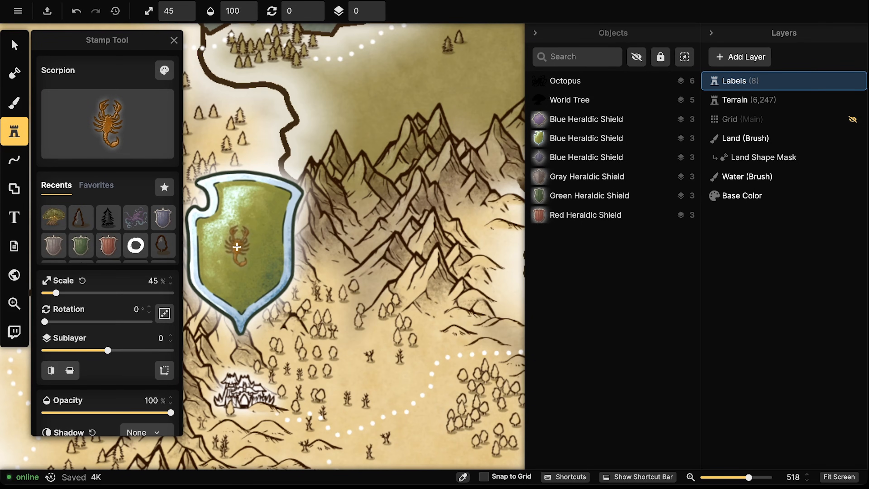
pyautogui.click(344, 194)
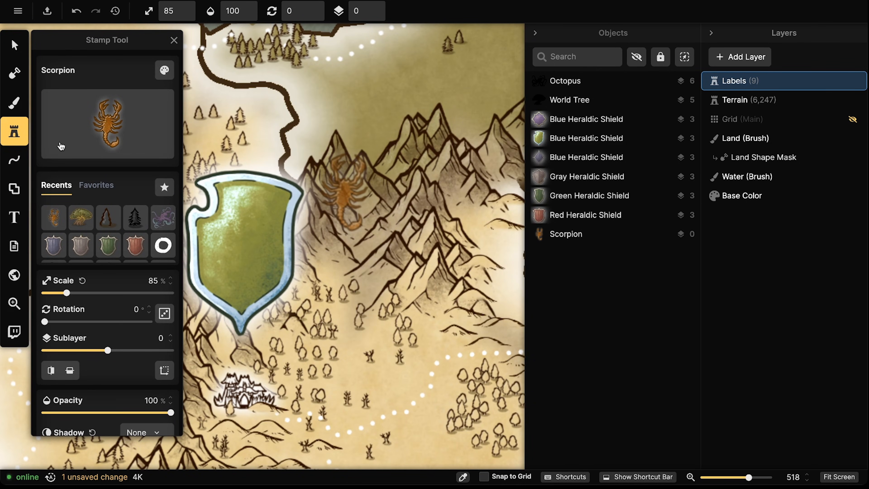
pyautogui.click(4, 44)
pyautogui.click(376, 8)
pyautogui.click(376, 8)
pyautogui.click(377, 8)
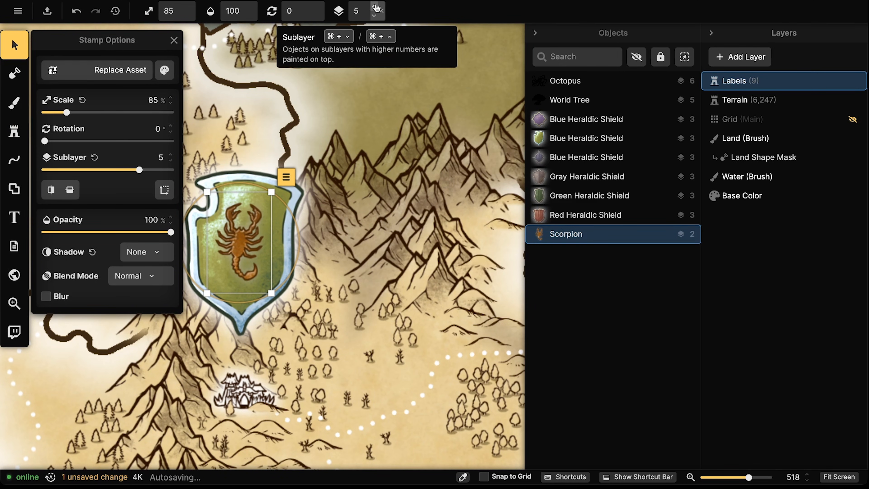
pyautogui.click(164, 71)
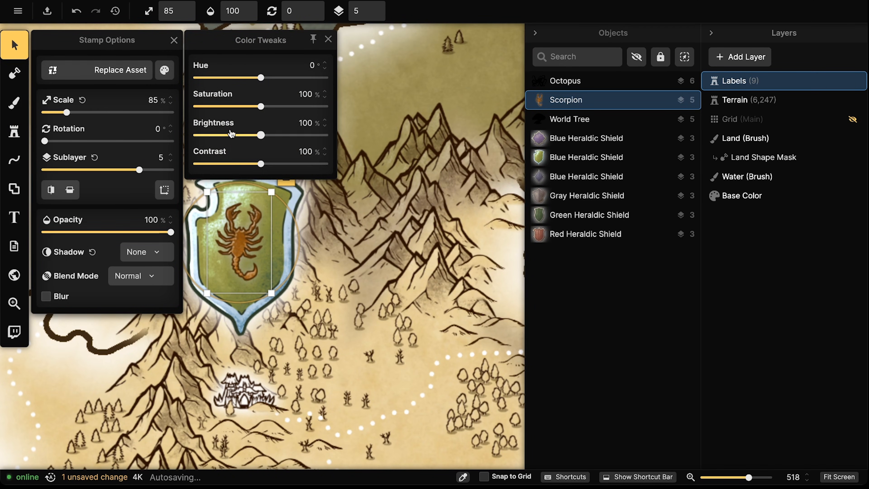
pyautogui.moveTo(232, 128); pyautogui.dragTo(82, 144)
pyautogui.moveTo(246, 227); pyautogui.dragTo(250, 230)
pyautogui.press('Escape')
pyautogui.scroll(-8, 218, 205)
pyautogui.moveTo(378, 113); pyautogui.dragTo(227, 193)
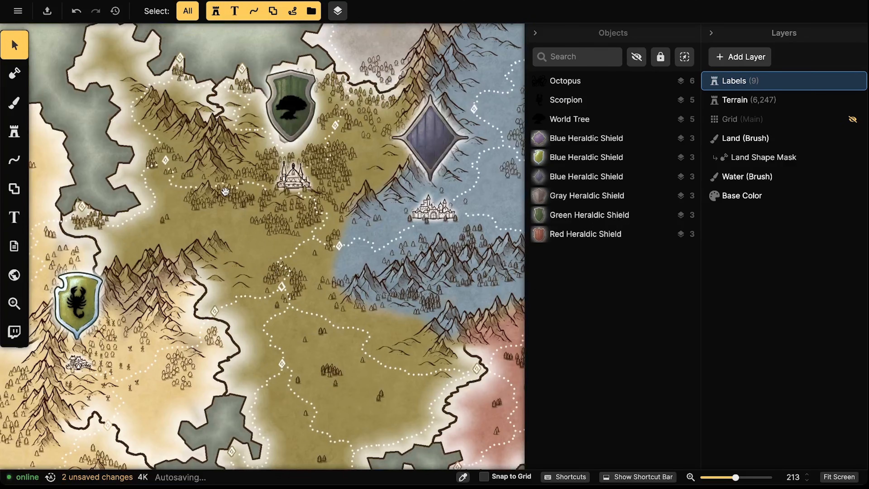
# Select the Scorpion, World Tree and Octopus emblems and set brightness 200%, contrast 0%
pyautogui.scroll(-6, 226, 192)
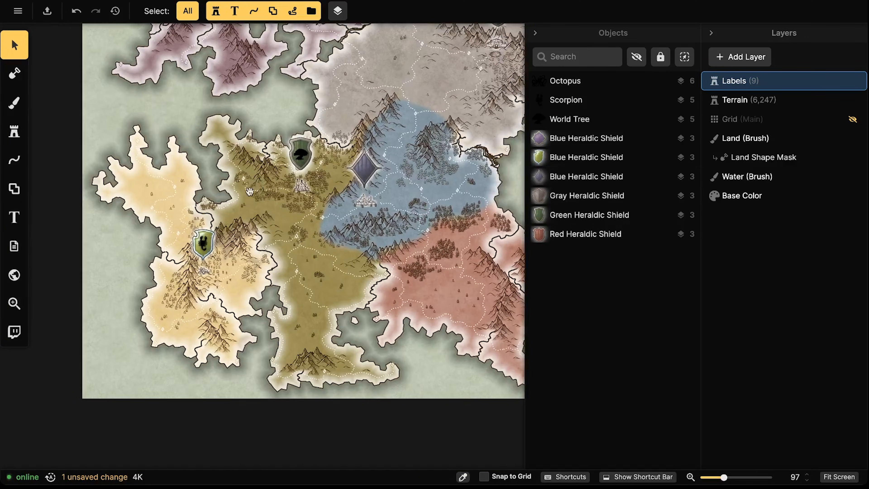
pyautogui.scroll(2, 202, 243)
pyautogui.click(202, 244)
pyautogui.scroll(2, 203, 244)
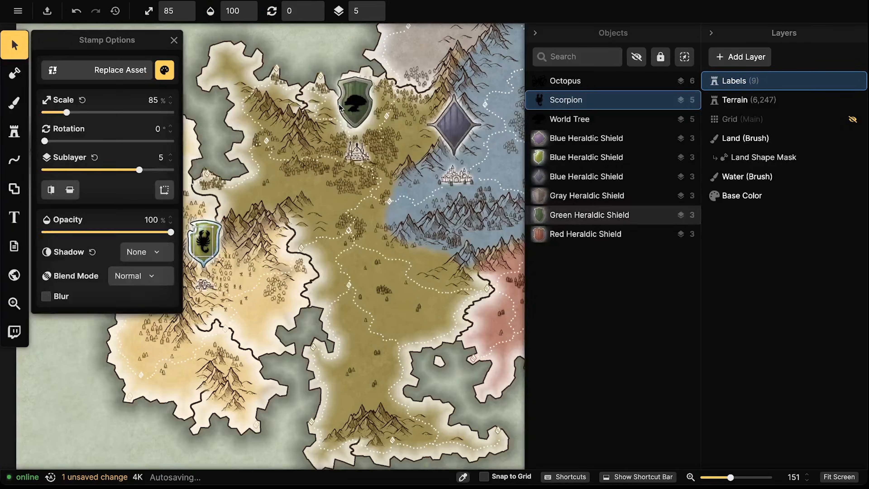
pyautogui.keyDown('shift'); pyautogui.click(340, 107); pyautogui.keyUp('shift')
pyautogui.moveTo(303, 26); pyautogui.dragTo(313, 322)
pyautogui.keyDown('shift'); pyautogui.click(337, 117); pyautogui.keyUp('shift')
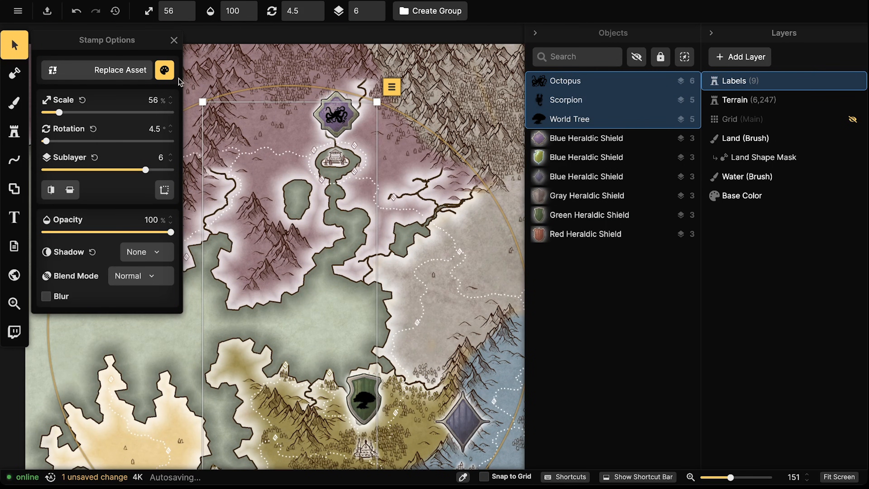
pyautogui.click(166, 72)
pyautogui.moveTo(216, 136); pyautogui.dragTo(328, 135)
pyautogui.moveTo(267, 164); pyautogui.dragTo(95, 165)
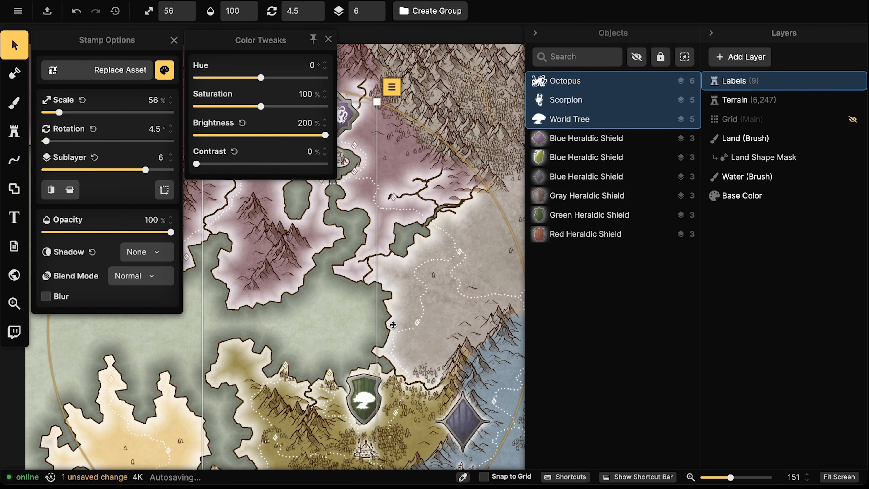
pyautogui.press('Escape')
pyautogui.scroll(-3, 303, 287)
pyautogui.press('Escape')
# Pan toward the blue shield and open the heraldry Stamp Catalog
pyautogui.moveTo(292, 260); pyautogui.dragTo(297, 142)
pyautogui.moveTo(273, 226); pyautogui.dragTo(292, 183)
pyautogui.moveTo(443, 221); pyautogui.dragTo(319, 217)
pyautogui.scroll(3, 346, 219)
pyautogui.scroll(10, 348, 211)
pyautogui.scroll(2, 312, 313)
pyautogui.click(14, 131)
pyautogui.click(85, 120)
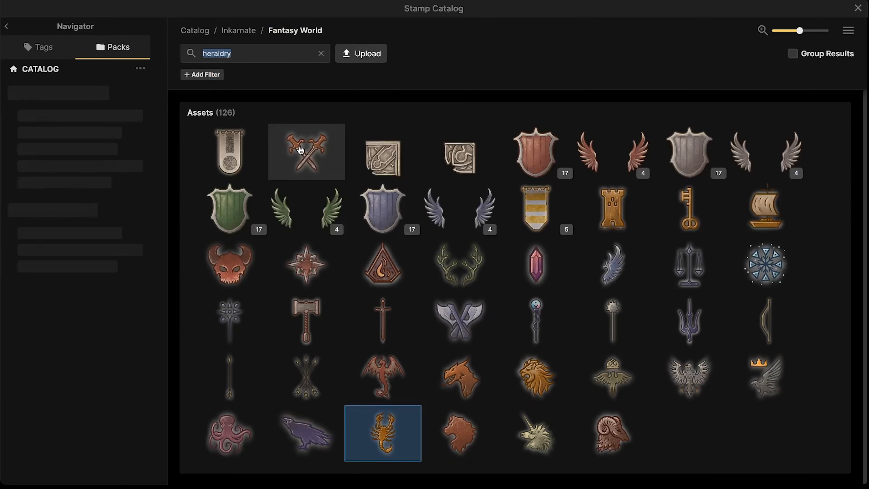
# Stamp the Dragon on the blue diamond shield, raise it to sublayer 4, and make it white
pyautogui.click(373, 376)
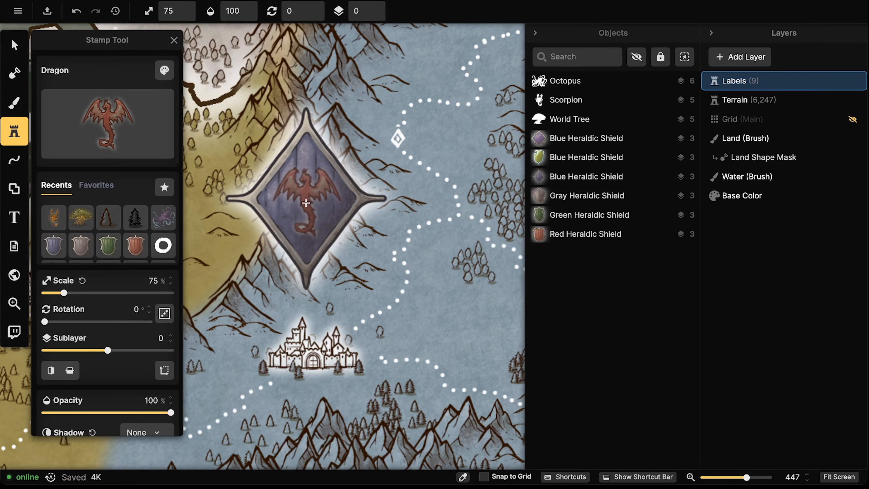
pyautogui.click(305, 202)
pyautogui.click(14, 44)
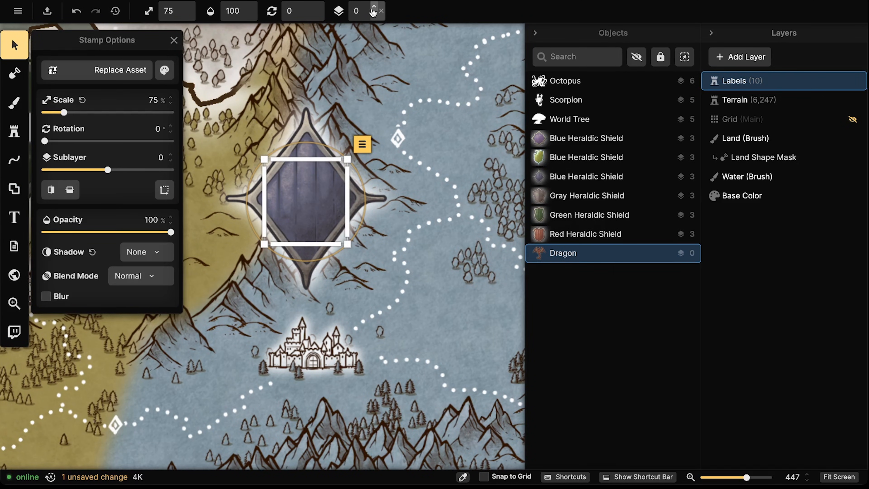
pyautogui.click(374, 9)
pyautogui.click(374, 8)
pyautogui.click(374, 9)
pyautogui.click(374, 8)
pyautogui.click(164, 70)
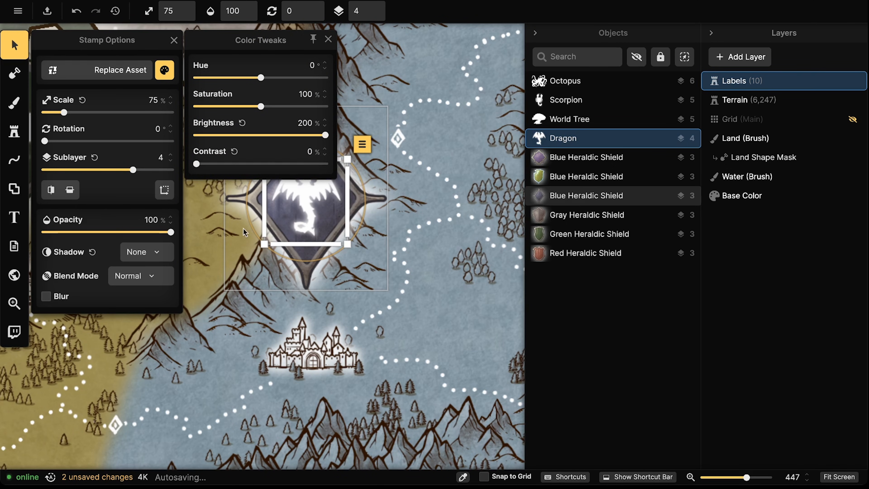
pyautogui.click(307, 209)
pyautogui.click(307, 210)
pyautogui.press('Escape')
# Zoom out to view the whole map and reopen the Stamp Catalog
pyautogui.scroll(-5, 214, 112)
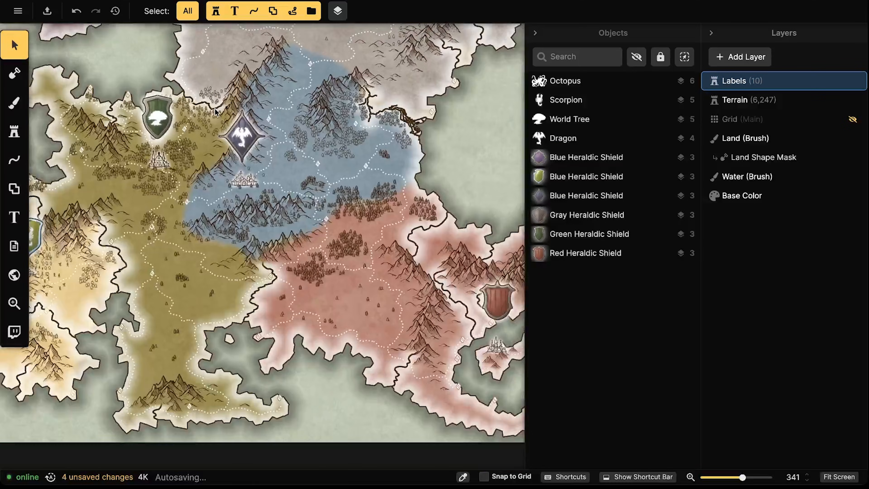
pyautogui.scroll(-7, 215, 111)
pyautogui.moveTo(378, 146); pyautogui.dragTo(304, 289)
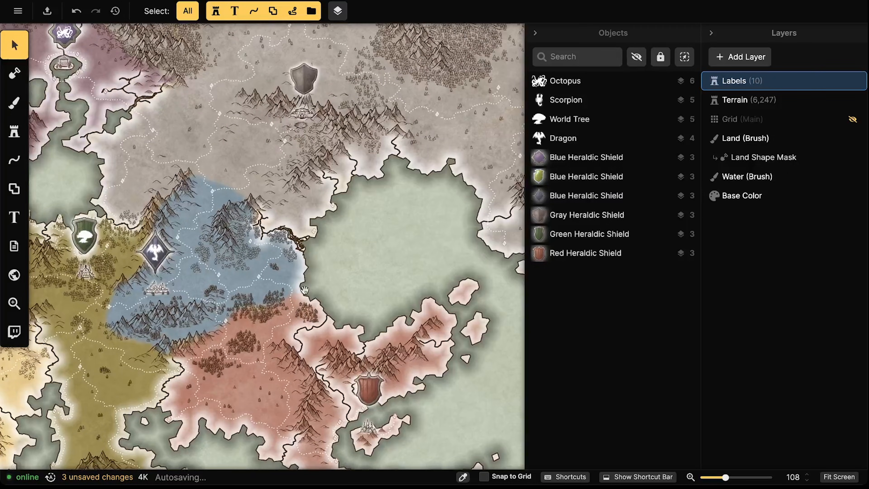
pyautogui.scroll(3, 376, 51)
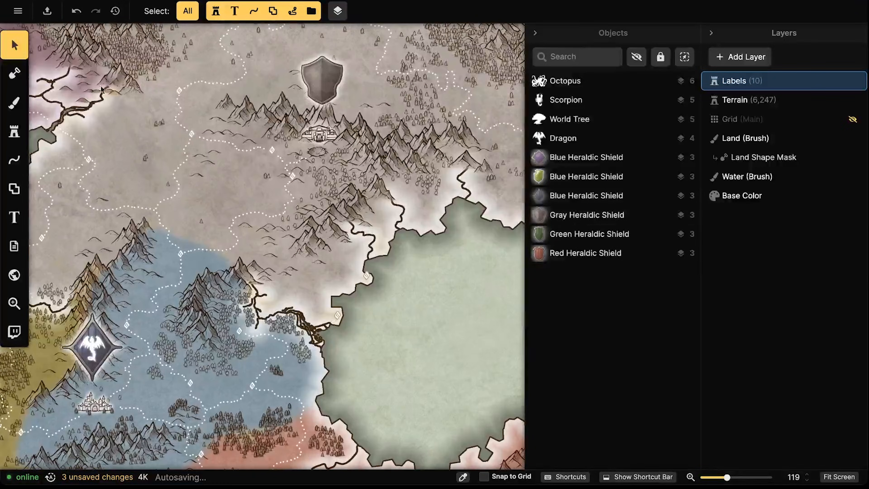
pyautogui.click(15, 133)
pyautogui.click(111, 125)
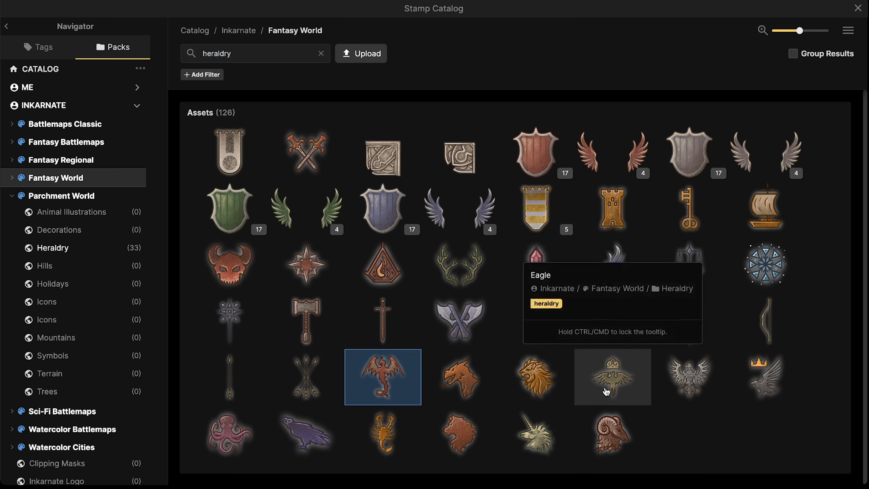
# Stamp the Eagle emblem onto the gray shield, placed on sublayer 5
pyautogui.click(609, 383)
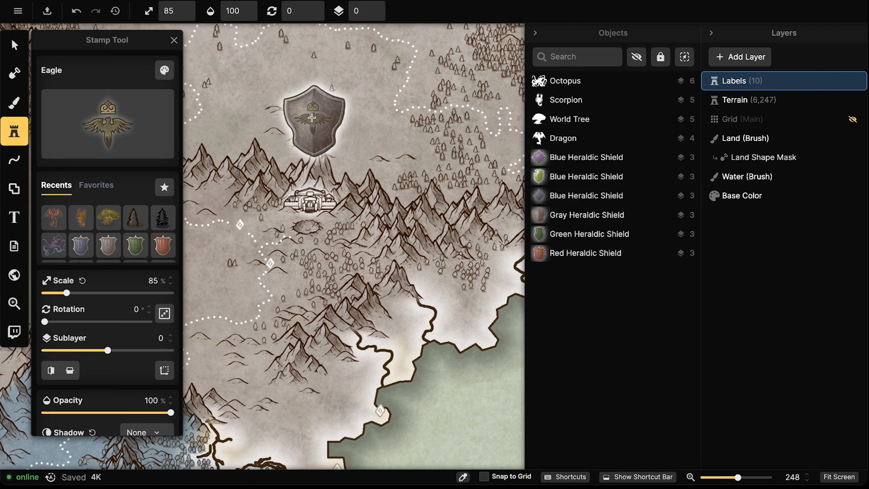
pyautogui.click(377, 8)
pyautogui.click(377, 7)
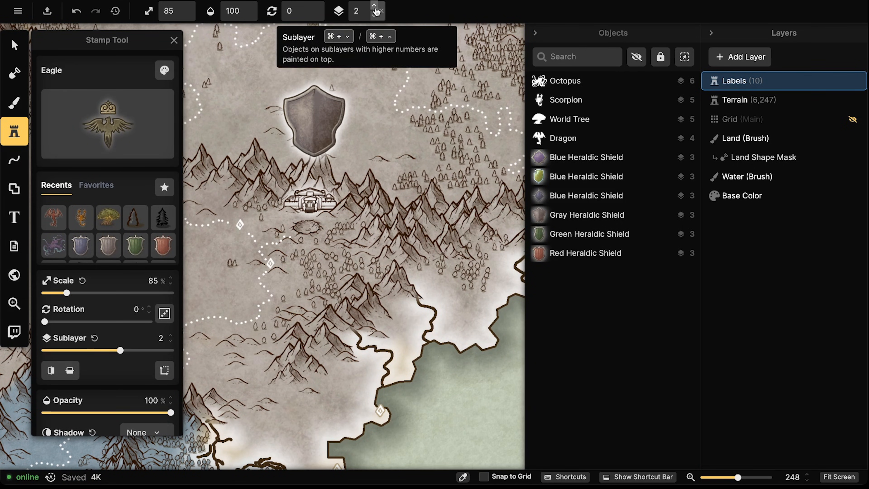
pyautogui.click(377, 7)
pyautogui.click(313, 118)
pyautogui.click(14, 44)
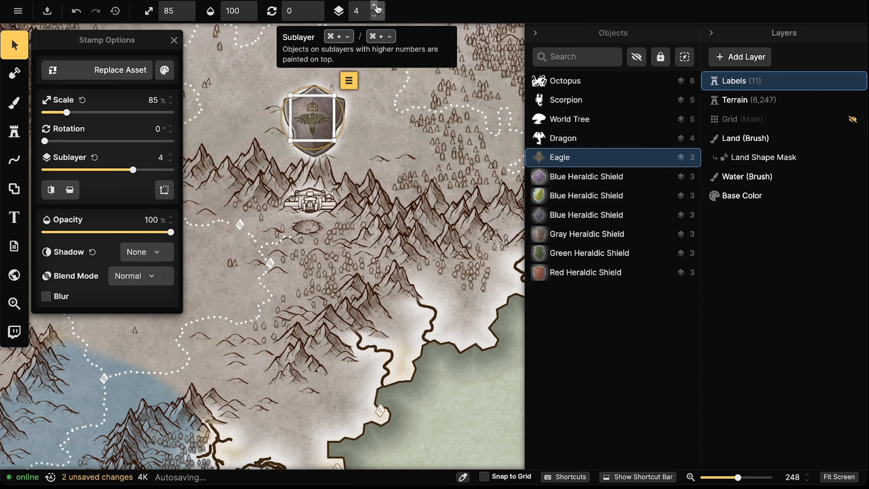
pyautogui.click(374, 6)
pyautogui.click(374, 6)
# Brighten the eagle to white with Brightness 200% in Color Tweaks
pyautogui.click(164, 70)
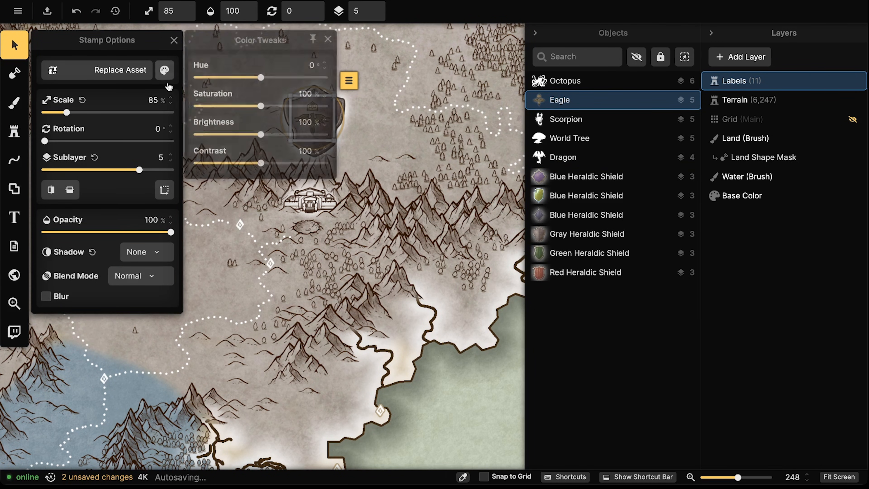
pyautogui.moveTo(242, 140); pyautogui.dragTo(326, 136)
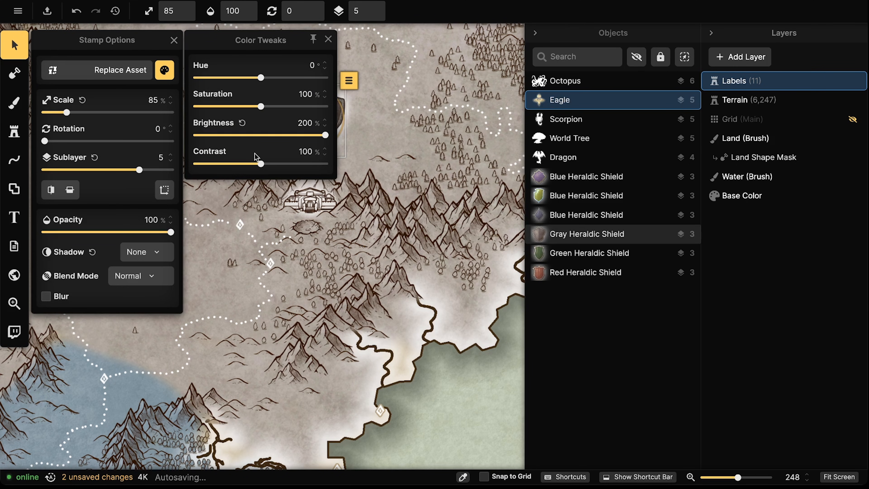
pyautogui.click(164, 70)
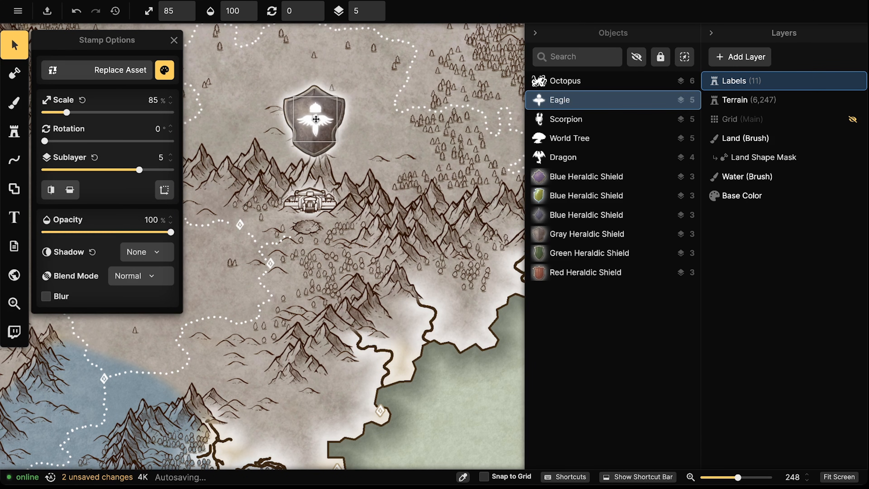
pyautogui.press('Escape')
# Bring the red southern shield into view and reopen the Stamp Catalog
pyautogui.scroll(-2, 273, 301)
pyautogui.moveTo(273, 301); pyautogui.dragTo(291, 131)
pyautogui.moveTo(196, 442); pyautogui.dragTo(77, 171)
pyautogui.click(8, 138)
pyautogui.click(124, 124)
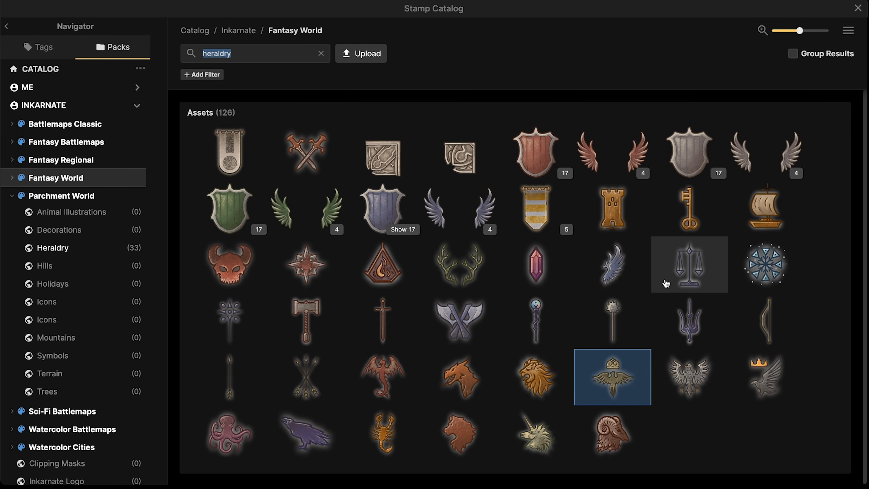
# Stamp the Wing emblem onto the red shield in the southern region
pyautogui.click(618, 268)
pyautogui.scroll(3, 324, 233)
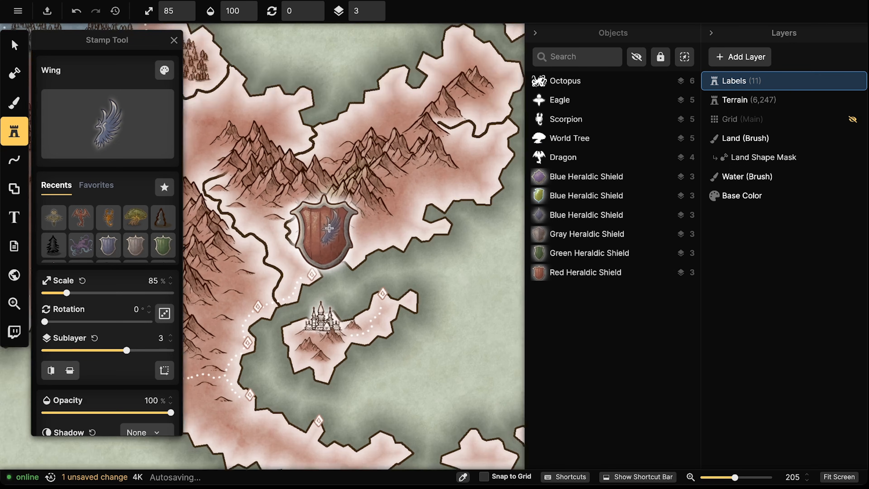
pyautogui.scroll(1, 324, 233)
pyautogui.click(322, 233)
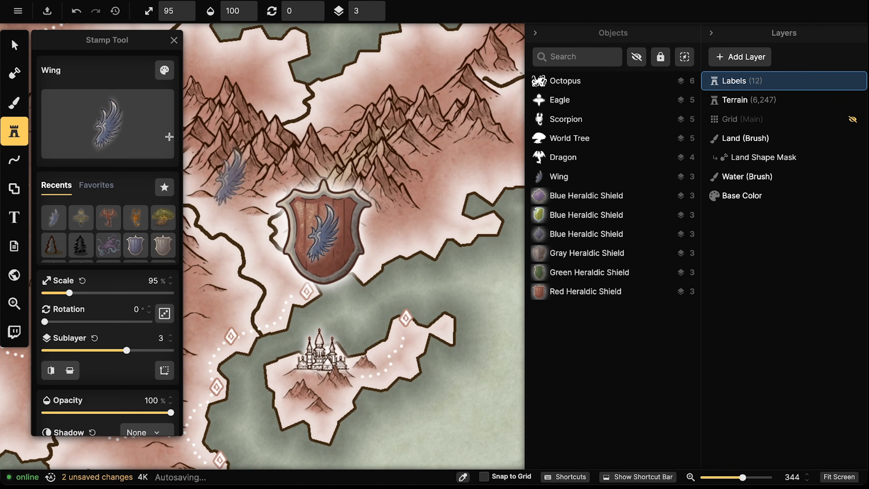
pyautogui.click(14, 44)
# Brighten the wing to white at 200% Brightness, then deselect and zoom out
pyautogui.click(164, 71)
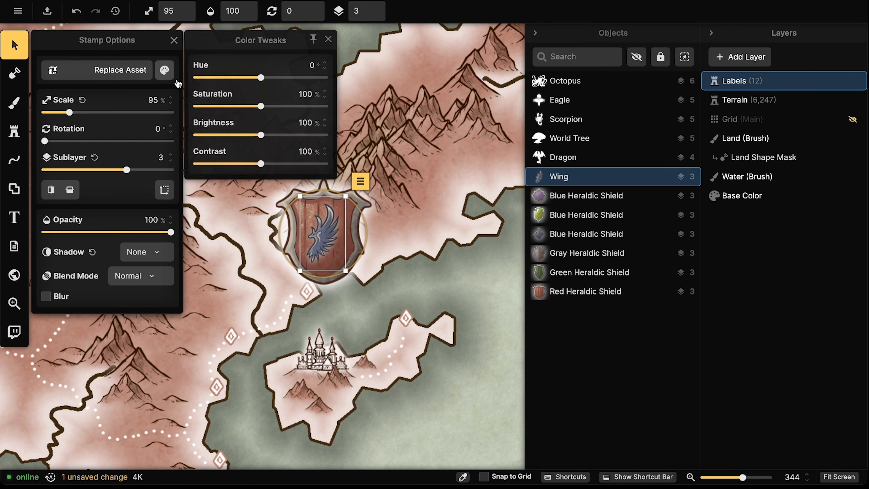
pyautogui.moveTo(223, 136); pyautogui.dragTo(327, 136)
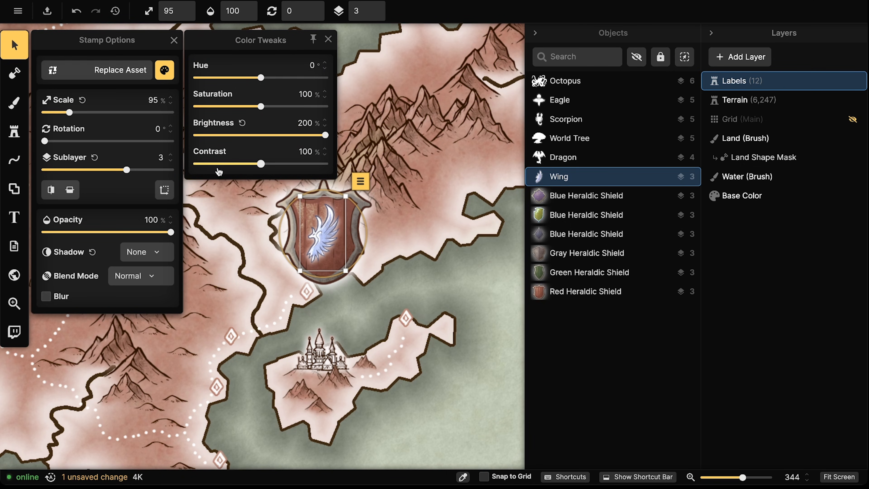
pyautogui.click(315, 238)
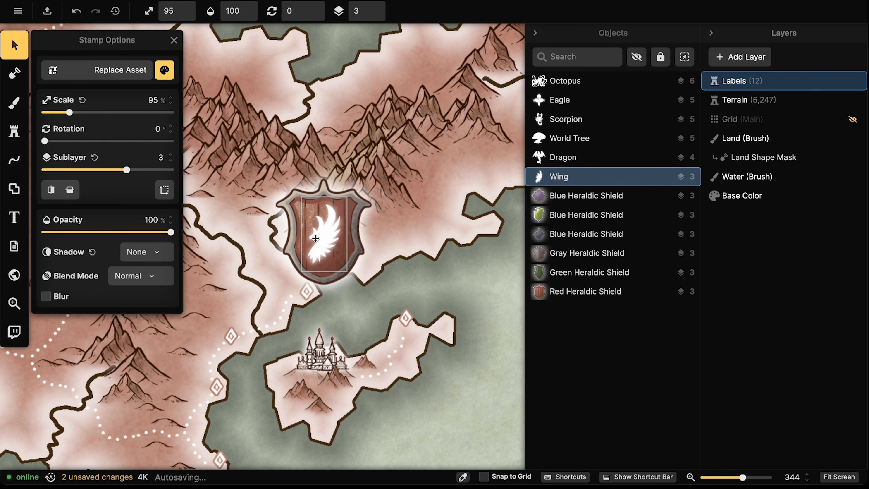
pyautogui.click(247, 224)
pyautogui.scroll(-3, 236, 212)
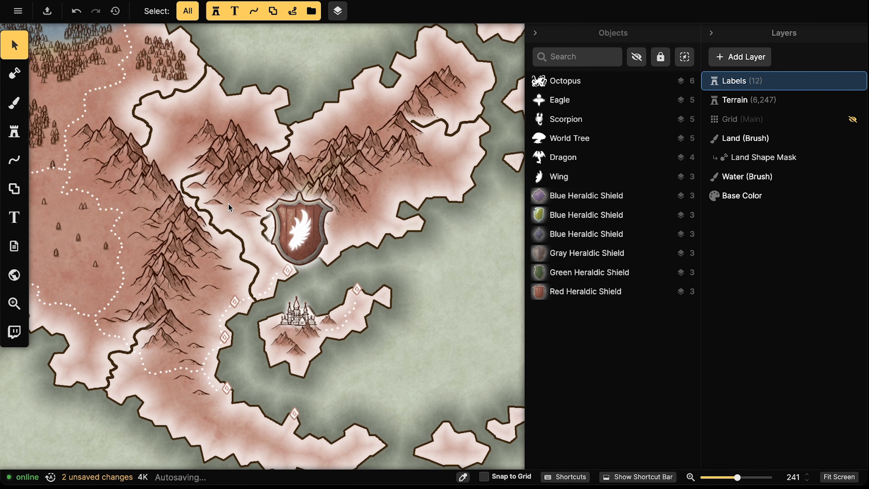
pyautogui.scroll(-5, 228, 205)
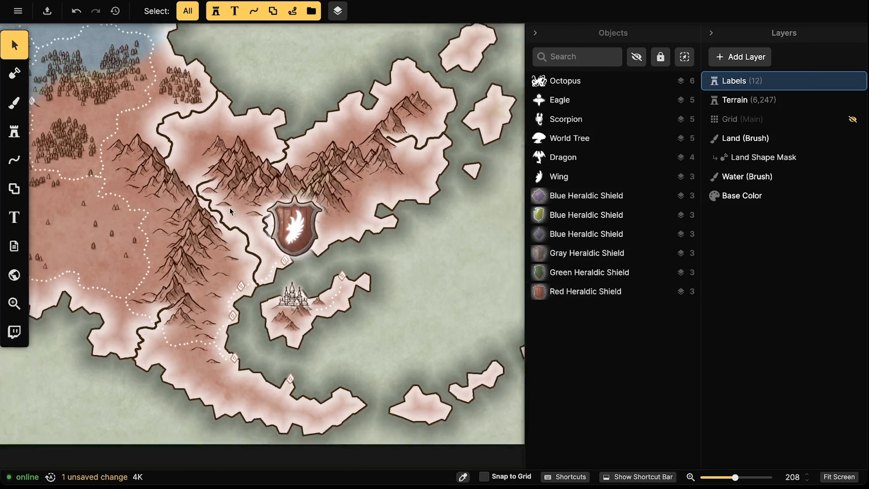
# Place a new text label on the map near the red region
pyautogui.scroll(-10, 197, 207)
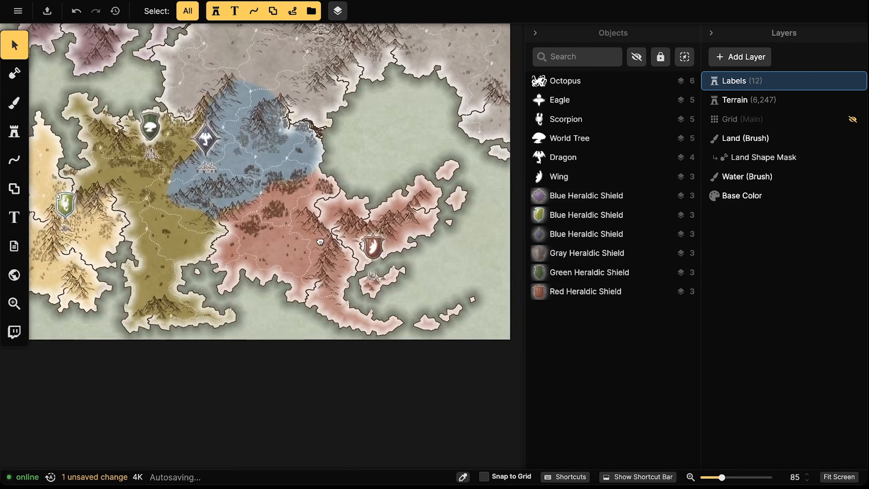
pyautogui.moveTo(302, 217); pyautogui.dragTo(315, 233)
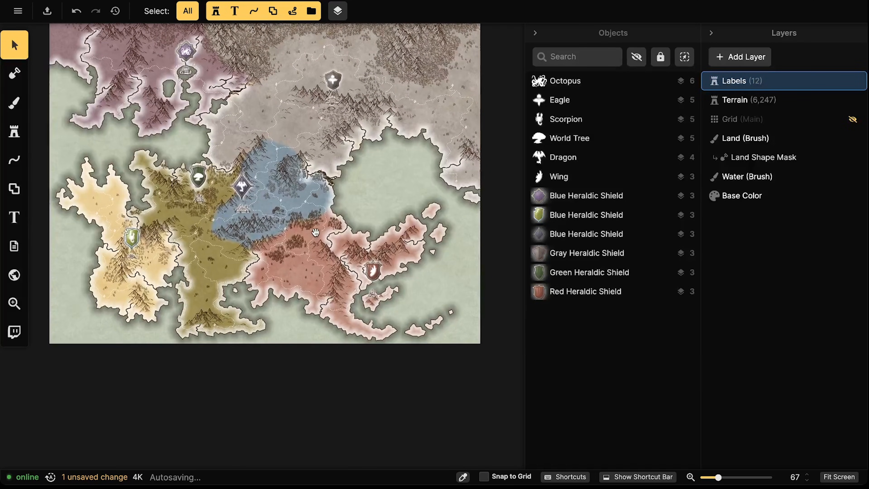
pyautogui.moveTo(237, 204); pyautogui.dragTo(279, 211)
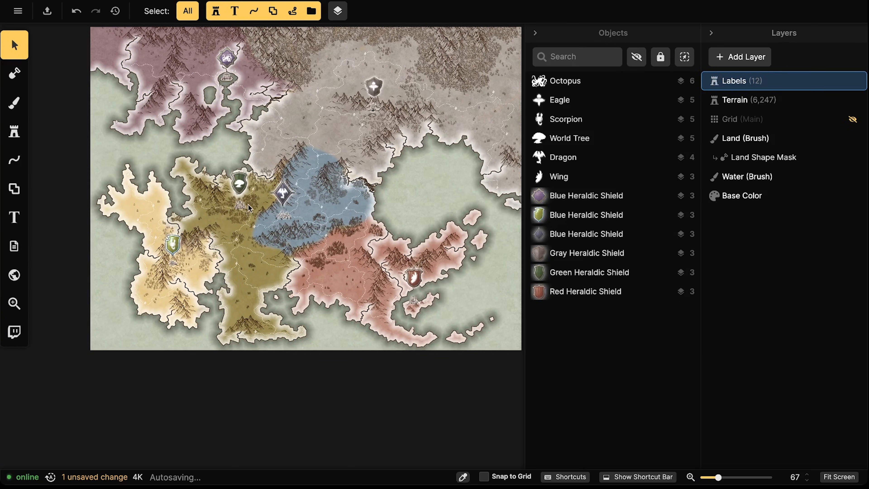
pyautogui.click(17, 212)
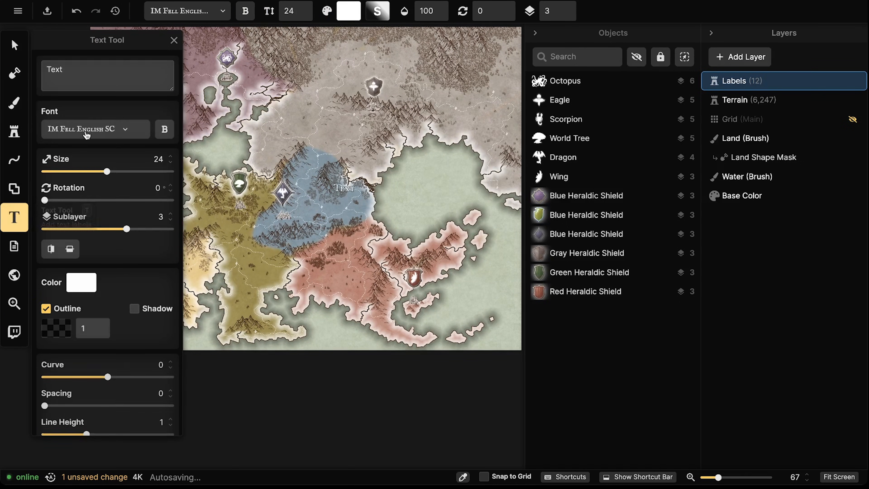
pyautogui.scroll(3, 297, 235)
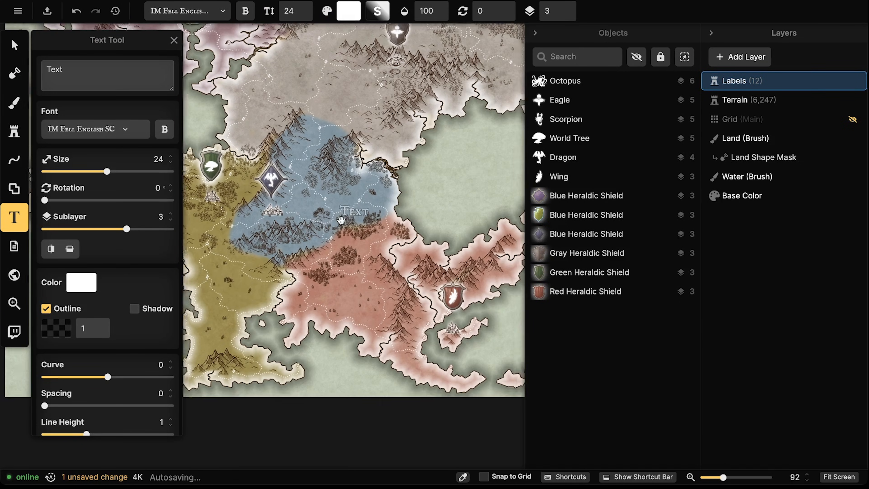
pyautogui.moveTo(359, 218); pyautogui.dragTo(206, 257)
pyautogui.click(319, 229)
# Give the label a dark outline colour and an outline width of 2
pyautogui.click(4, 47)
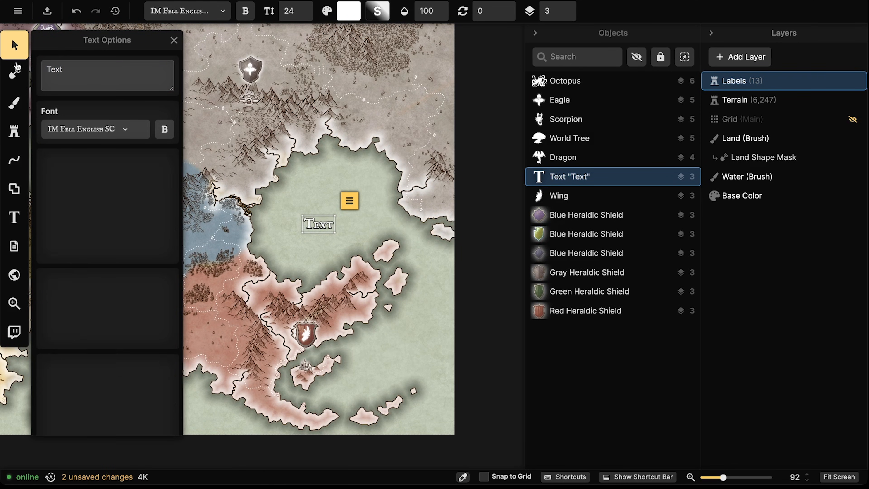
pyautogui.scroll(2, 294, 216)
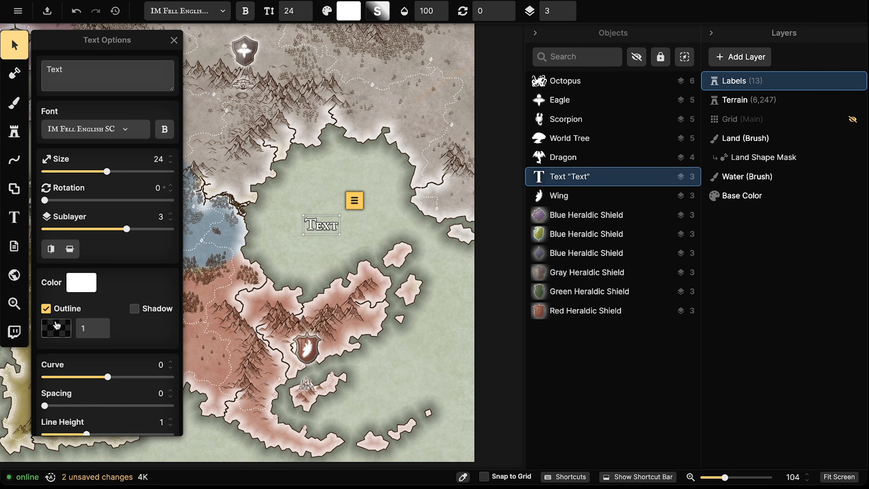
pyautogui.click(57, 326)
pyautogui.moveTo(200, 317); pyautogui.dragTo(197, 323)
pyautogui.click(351, 233)
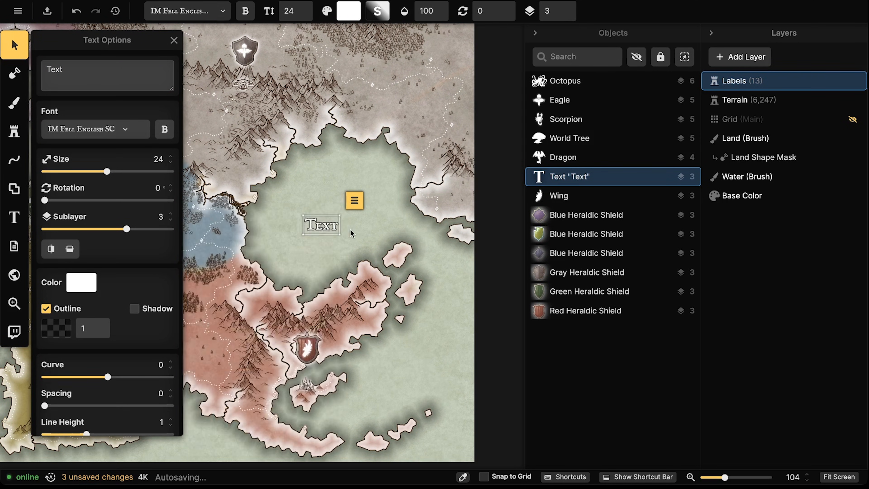
pyautogui.scroll(4, 321, 225)
pyautogui.moveTo(320, 225); pyautogui.dragTo(441, 222)
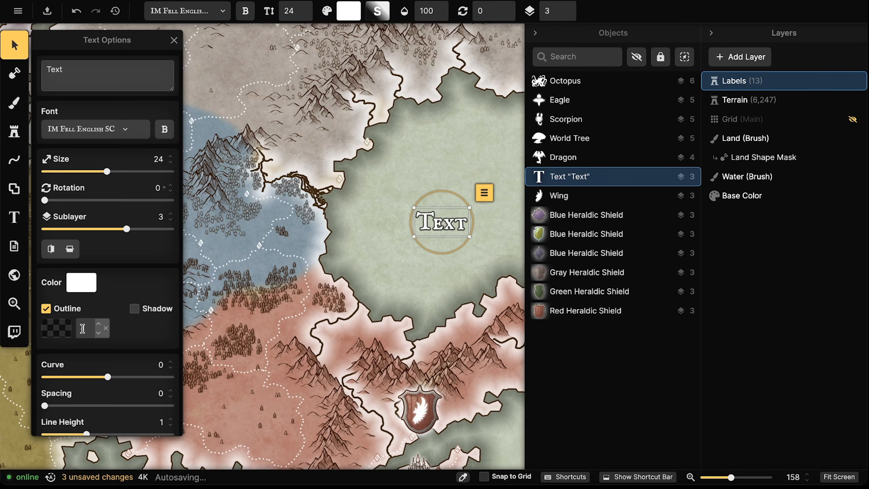
pyautogui.click(71, 331)
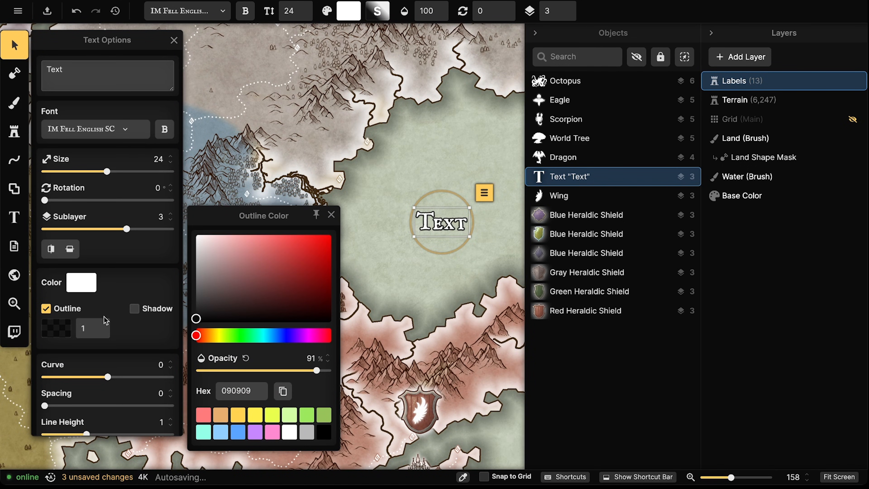
pyautogui.click(101, 324)
pyautogui.click(102, 323)
pyautogui.click(101, 323)
pyautogui.click(101, 323)
# Move the label above the red shield and change its text to 'Redrun'
pyautogui.scroll(-2, 419, 240)
pyautogui.moveTo(435, 228); pyautogui.dragTo(399, 257)
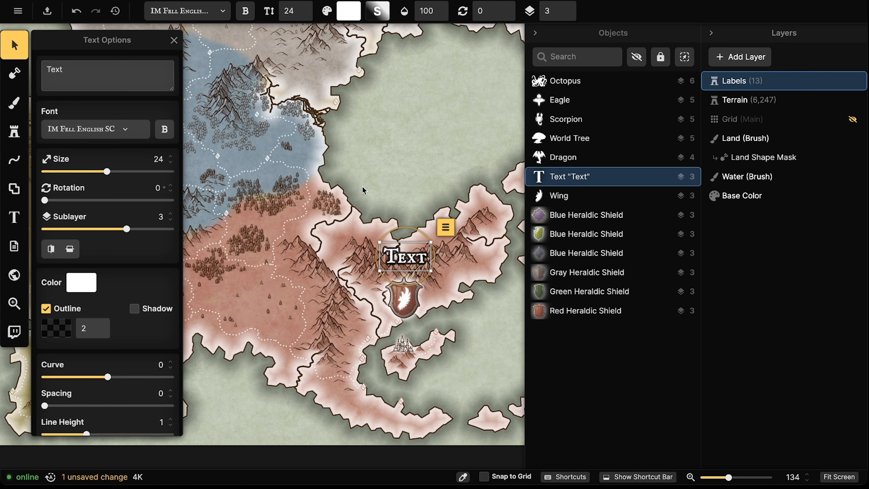
pyautogui.moveTo(93, 65); pyautogui.dragTo(38, 76)
pyautogui.write('Redrun')
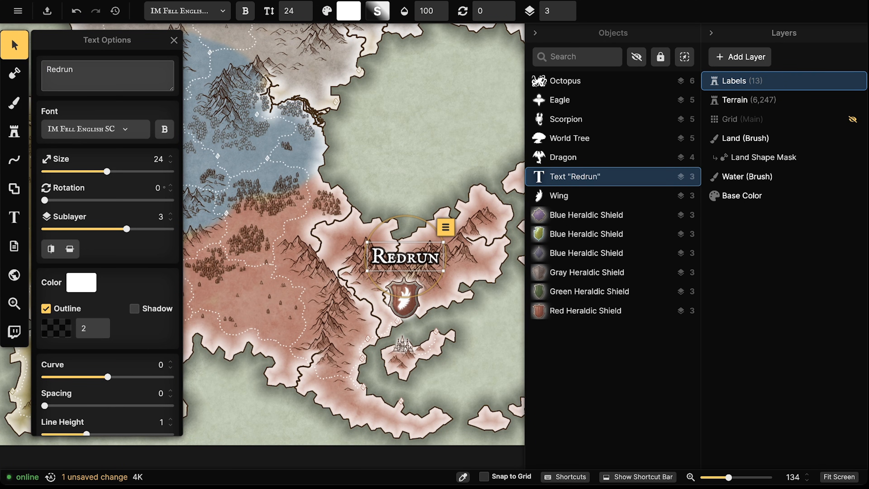
# Enlarge the Redrun label to size 37 above the shield with a 100% opaque outline
pyautogui.moveTo(421, 294); pyautogui.dragTo(420, 263)
pyautogui.scroll(-3, 62, 353)
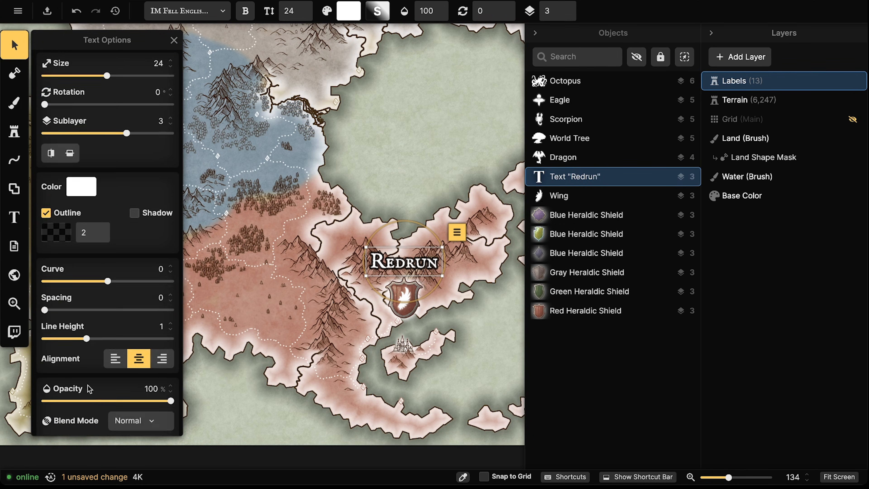
pyautogui.scroll(2, 442, 283)
pyautogui.moveTo(443, 275); pyautogui.dragTo(471, 291)
pyautogui.moveTo(423, 264)
pyautogui.mouseDown()
pyautogui.moveTo(401, 311)
pyautogui.moveTo(413, 393)
pyautogui.moveTo(413, 257)
pyautogui.mouseUp()
pyautogui.scroll(3, 419, 255)
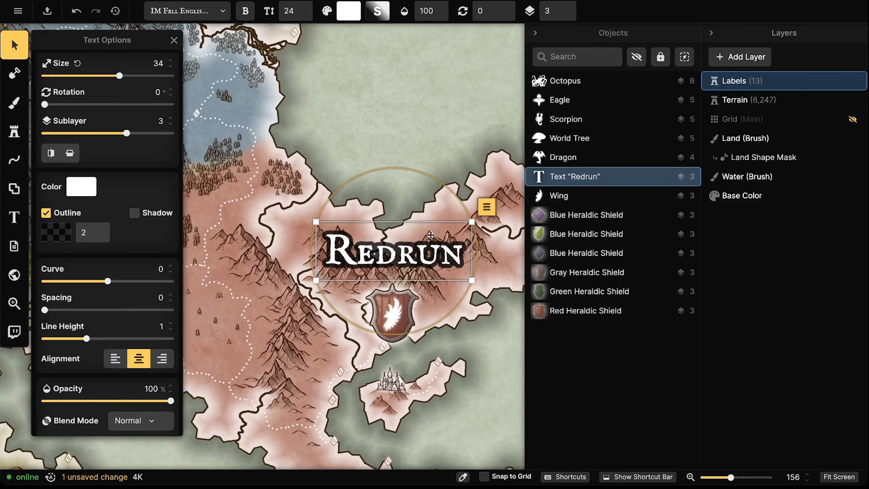
pyautogui.moveTo(473, 222); pyautogui.dragTo(487, 216)
pyautogui.moveTo(396, 246); pyautogui.dragTo(395, 245)
pyautogui.click(56, 233)
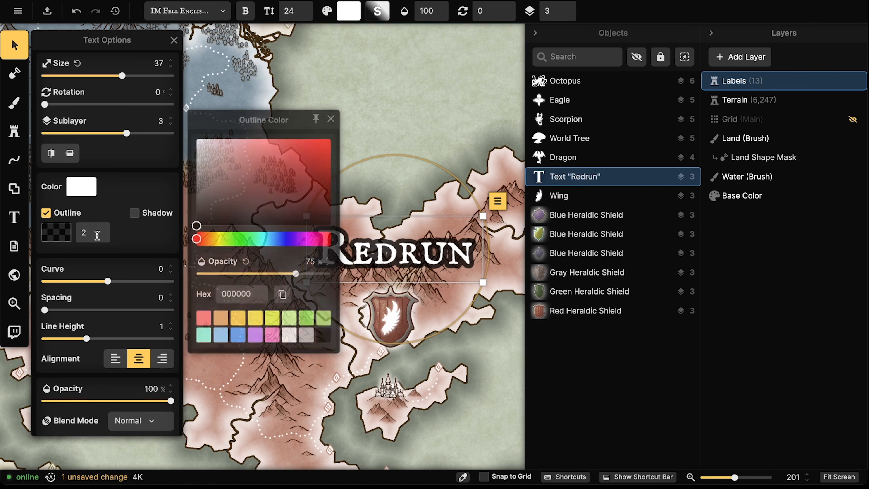
pyautogui.moveTo(297, 278); pyautogui.dragTo(343, 275)
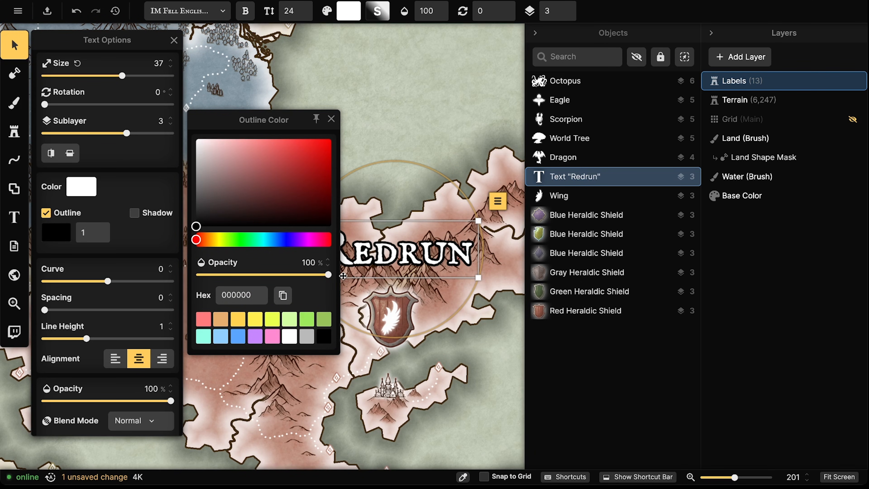
pyautogui.click(354, 271)
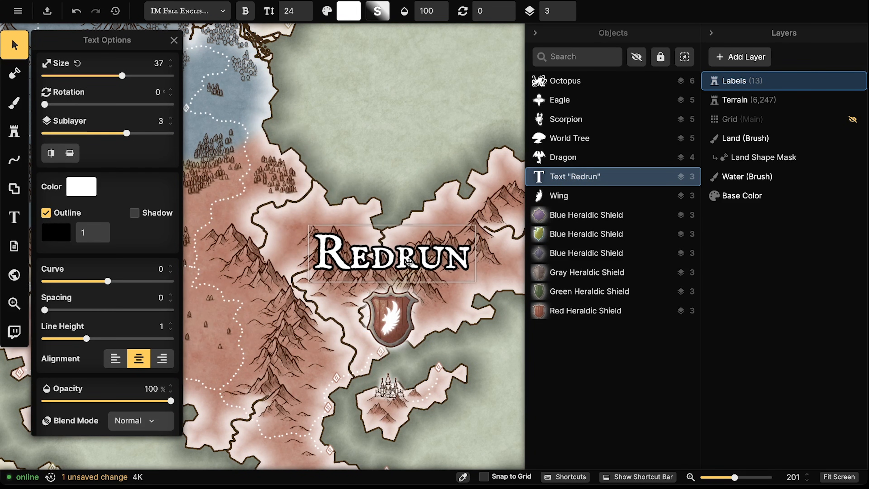
# Paste two Redrun label copies above the dragon and green tree shields
pyautogui.scroll(-3, 378, 263)
pyautogui.scroll(-2, 379, 263)
pyautogui.moveTo(233, 166); pyautogui.dragTo(402, 205)
pyautogui.press('super+v')
pyautogui.moveTo(352, 157); pyautogui.dragTo(358, 171)
pyautogui.press('super+v')
pyautogui.moveTo(293, 159); pyautogui.dragTo(281, 167)
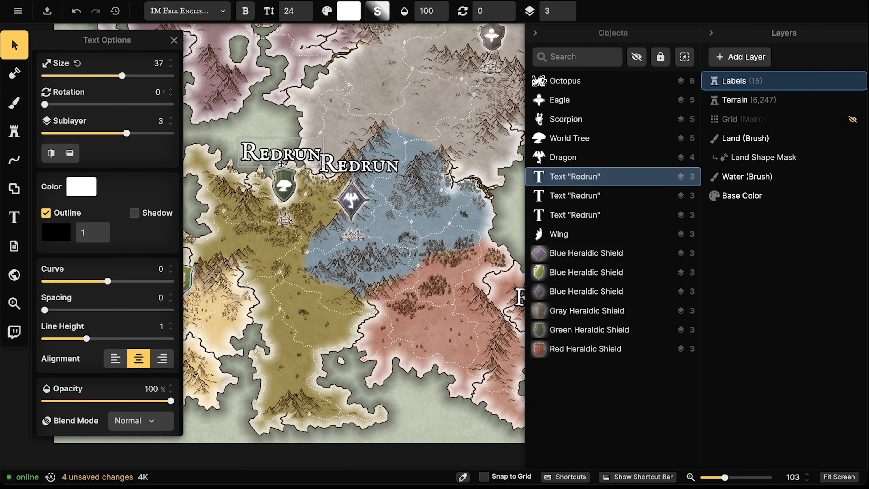
pyautogui.scroll(4, 349, 233)
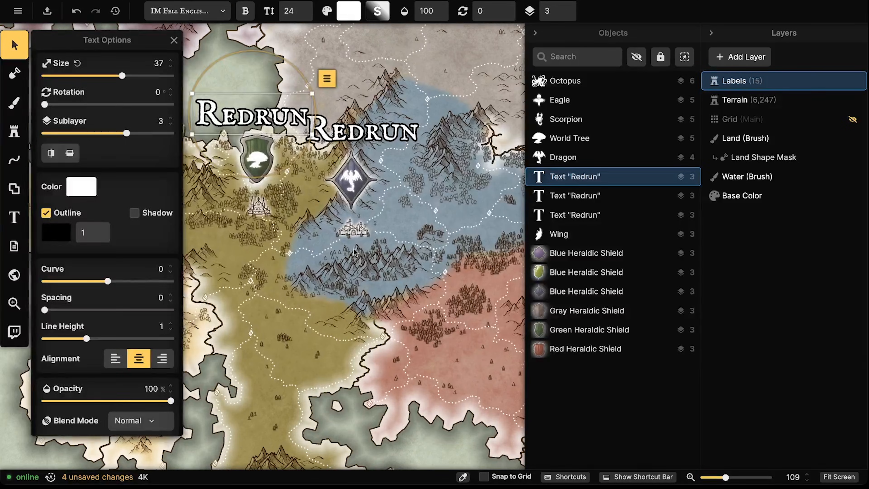
pyautogui.press('Escape')
pyautogui.scroll(4, 321, 247)
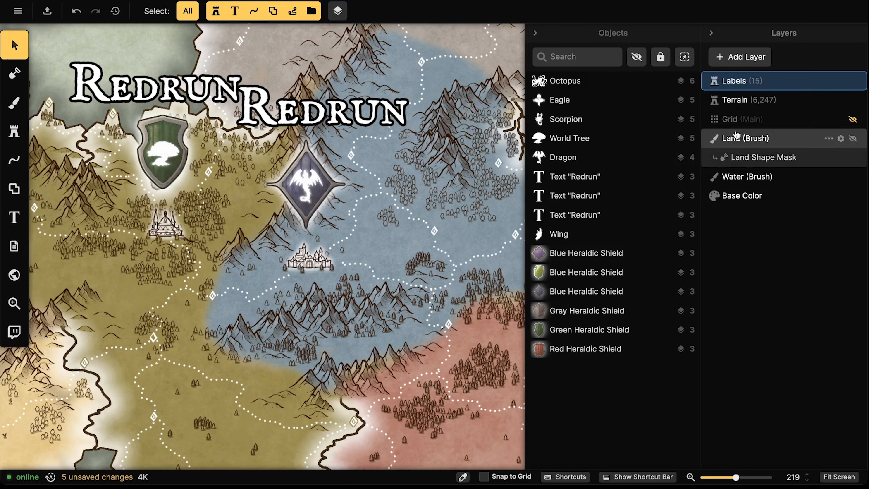
# On the Terrain layer, move the castle in the blue region to the right
pyautogui.click(736, 99)
pyautogui.scroll(2, 322, 265)
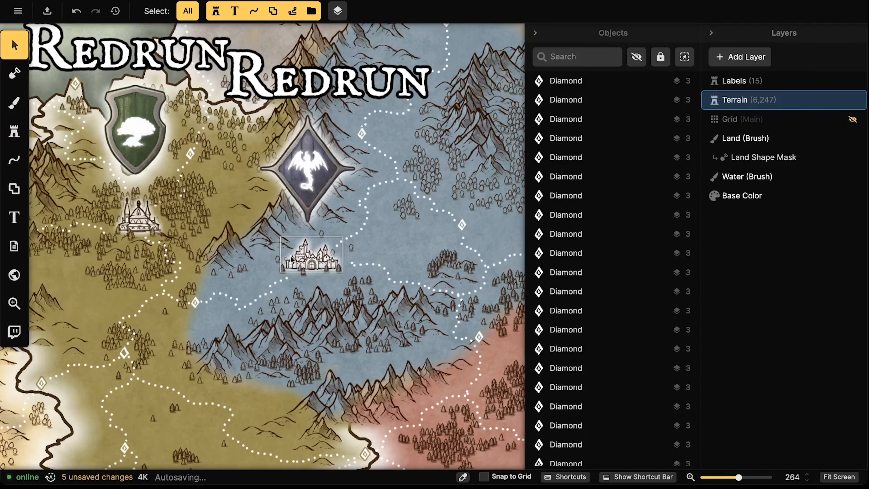
pyautogui.click(336, 271)
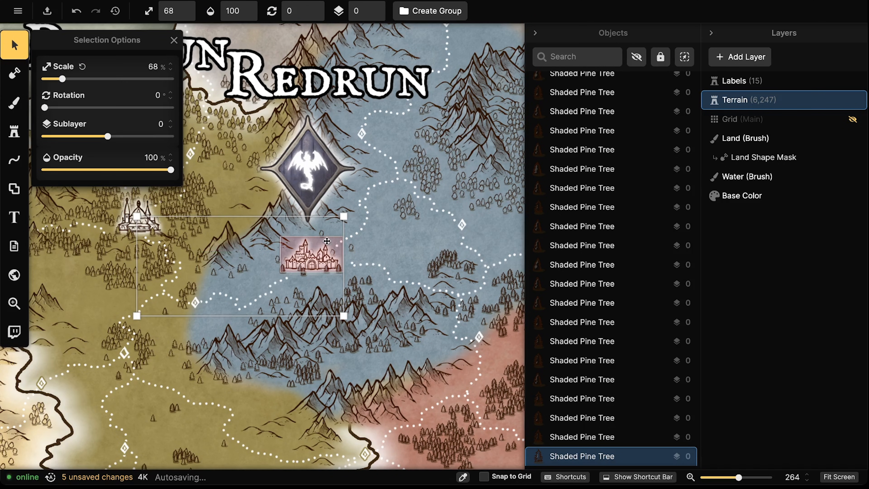
pyautogui.click(311, 260)
pyautogui.moveTo(311, 261); pyautogui.dragTo(388, 243)
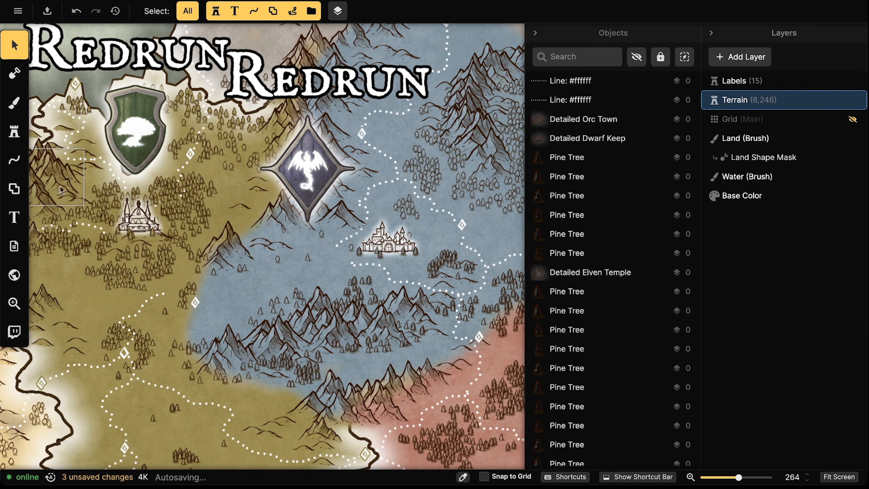
# Free-draw two dotted road segments joining the castle area into the existing paths
pyautogui.click(14, 161)
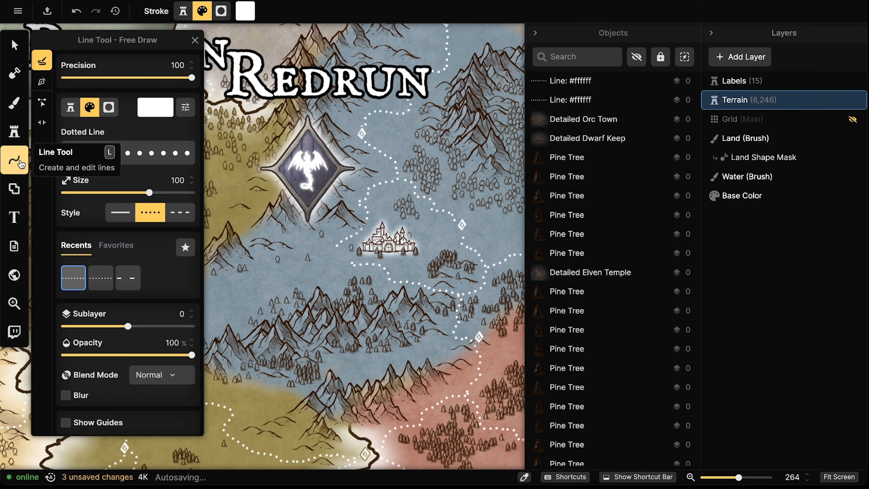
pyautogui.moveTo(337, 246); pyautogui.dragTo(354, 265)
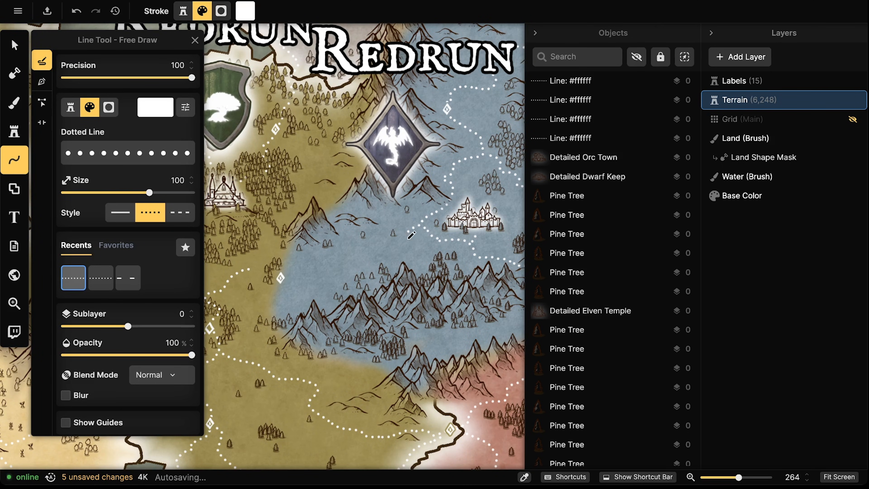
pyautogui.moveTo(311, 280)
pyautogui.mouseDown()
pyautogui.moveTo(291, 279)
pyautogui.moveTo(262, 255)
pyautogui.mouseUp()
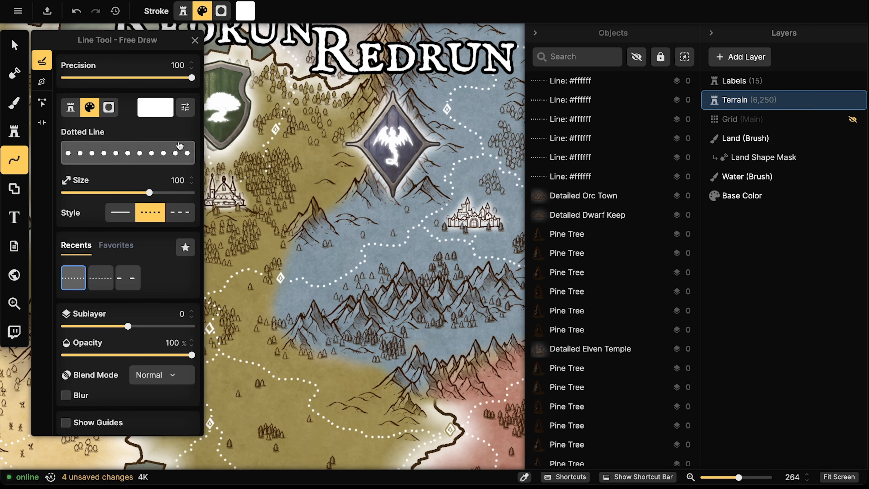
pyautogui.press('v')
pyautogui.click(739, 81)
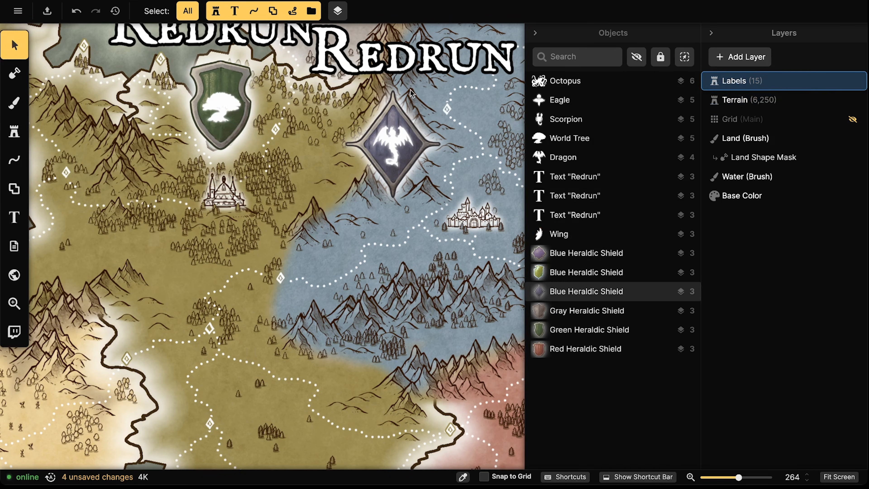
# Shift the dragon shield and its Redrun label to the right
pyautogui.click(400, 150)
pyautogui.moveTo(400, 150); pyautogui.dragTo(369, 243)
pyautogui.click(325, 137)
pyautogui.moveTo(326, 137); pyautogui.dragTo(392, 130)
pyautogui.press('Escape')
# Paste Redrun label copies above the scorpion, purple and eagle shields
pyautogui.scroll(-5, 336, 143)
pyautogui.scroll(-4, 332, 146)
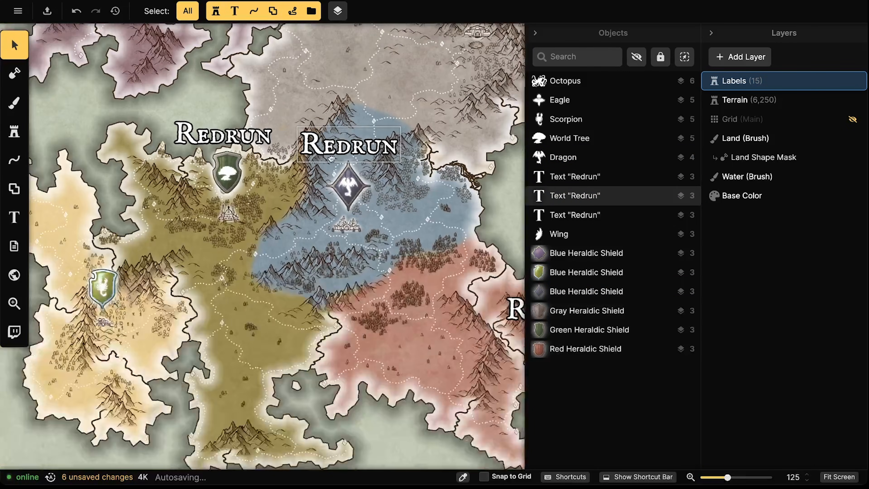
pyautogui.click(315, 136)
pyautogui.hotkey('ctrl', 'c')
pyautogui.moveTo(214, 257); pyautogui.dragTo(299, 227)
pyautogui.hotkey('ctrl', 'v')
pyautogui.moveTo(394, 99); pyautogui.dragTo(397, 355)
pyautogui.hotkey('ctrl', 'v')
pyautogui.moveTo(398, 122); pyautogui.dragTo(404, 137)
pyautogui.moveTo(428, 151); pyautogui.dragTo(135, 150)
pyautogui.hotkey('ctrl', 'v')
pyautogui.moveTo(392, 159); pyautogui.dragTo(390, 184)
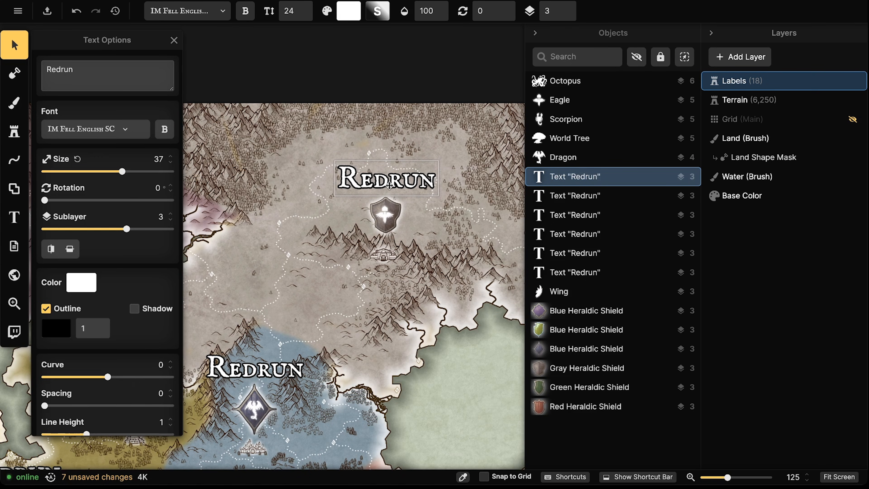
# Rename the eagle-shield label to Dwarhal and the green-shield label to Ygdrassil
pyautogui.click(389, 185)
pyautogui.write('Dwarhal')
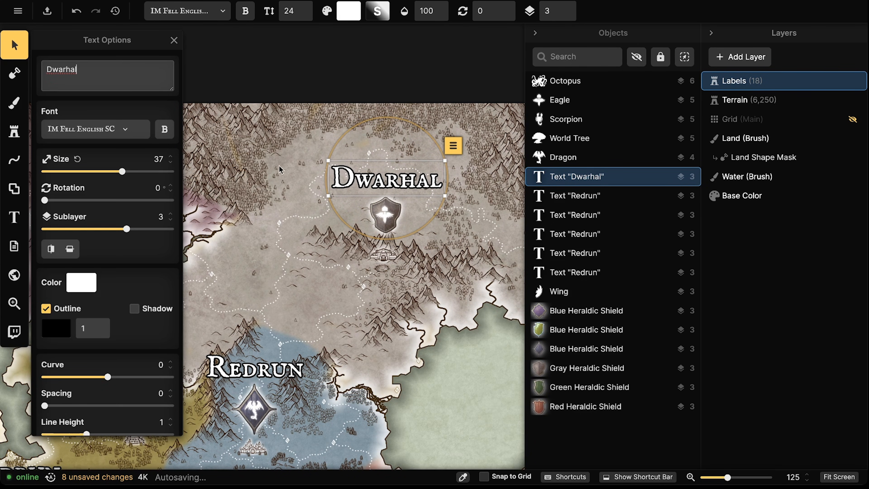
pyautogui.moveTo(223, 349); pyautogui.dragTo(364, 279)
pyautogui.moveTo(279, 275); pyautogui.dragTo(283, 272)
pyautogui.write('Ygras')
pyautogui.press('BackSpace')
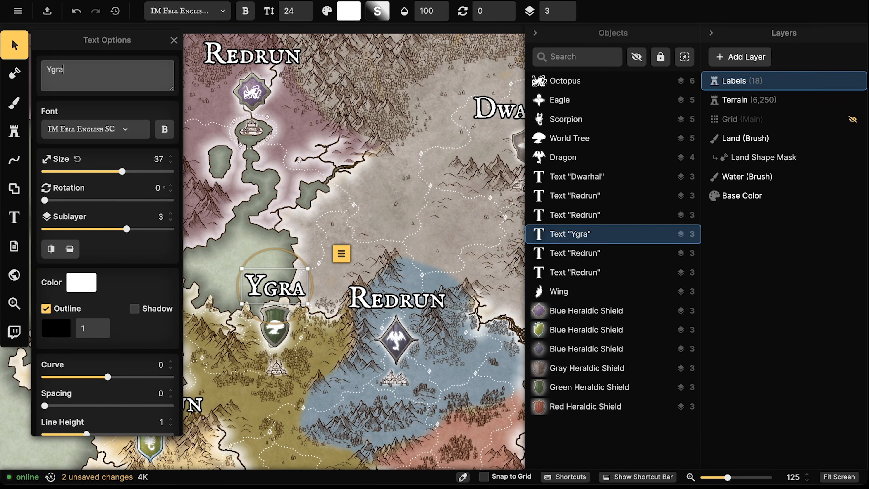
pyautogui.press('BackSpace')
pyautogui.press('BackSpace')
pyautogui.write('draqsse')
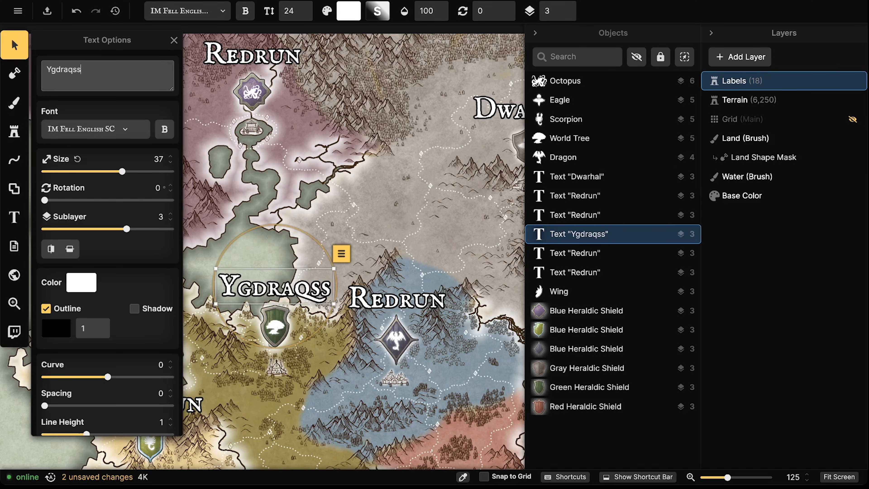
pyautogui.press('BackSpace')
pyautogui.press('BackSpace')
pyautogui.press('BackSpace')
pyautogui.press('BackSpace')
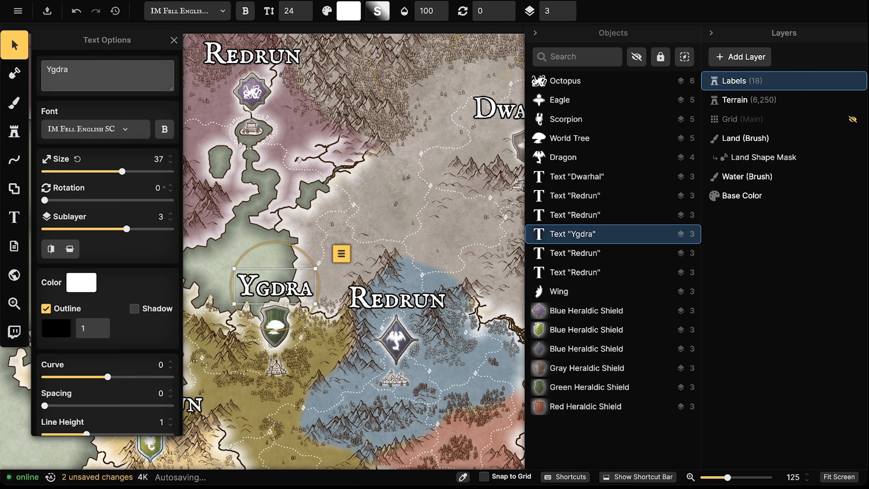
pyautogui.press('BackSpace')
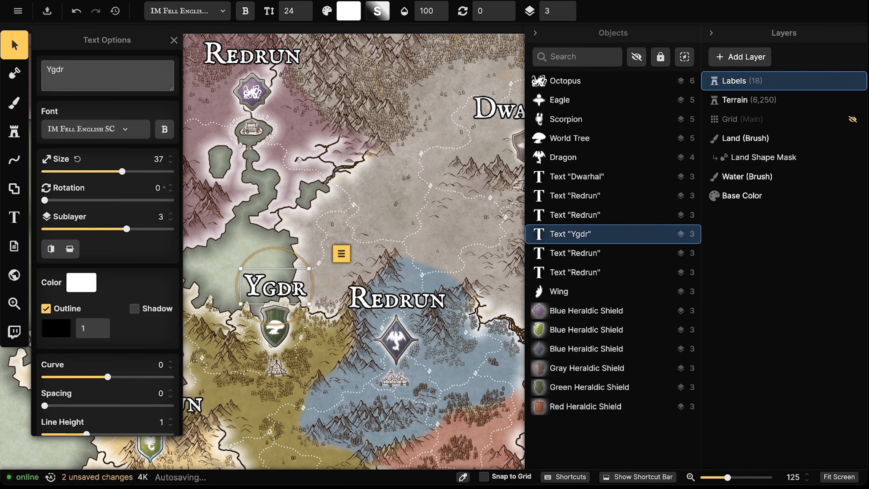
pyautogui.write('assel')
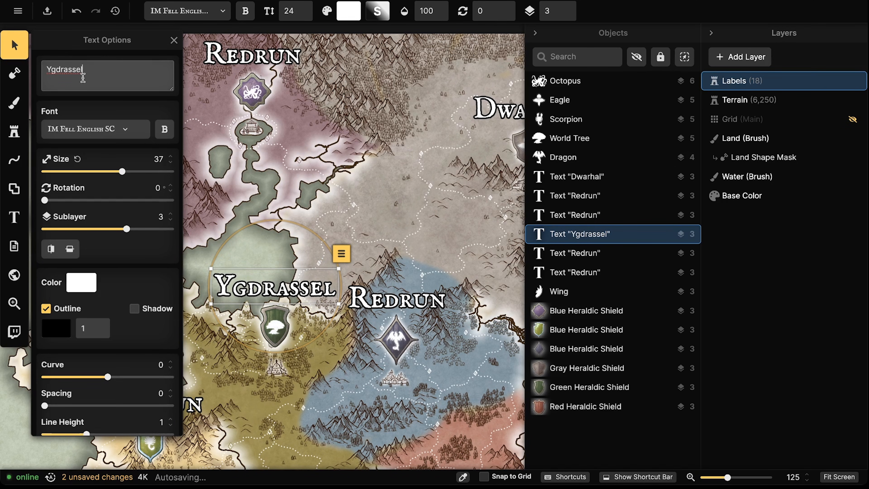
pyautogui.click(81, 70)
pyautogui.press('BackSpace')
pyautogui.write('i')
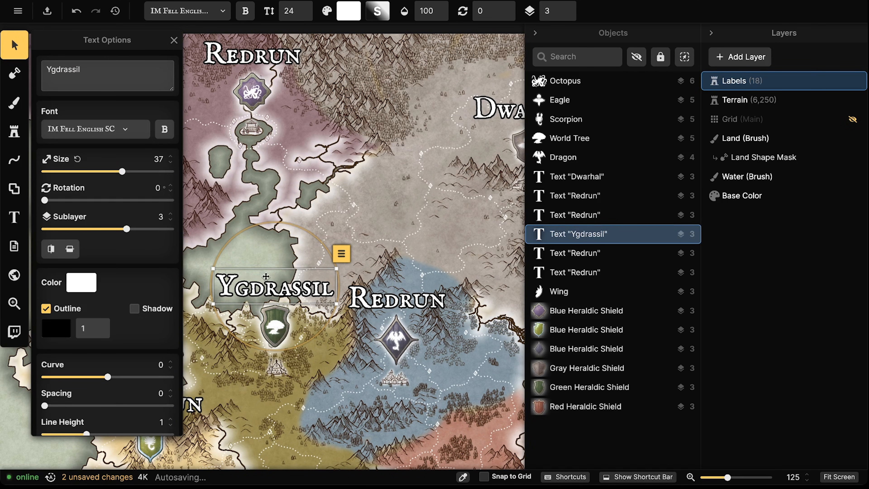
pyautogui.moveTo(289, 289); pyautogui.dragTo(292, 288)
# Rename the Redrun label on the blue region to Fayn
pyautogui.click(396, 298)
pyautogui.moveTo(396, 298); pyautogui.dragTo(399, 298)
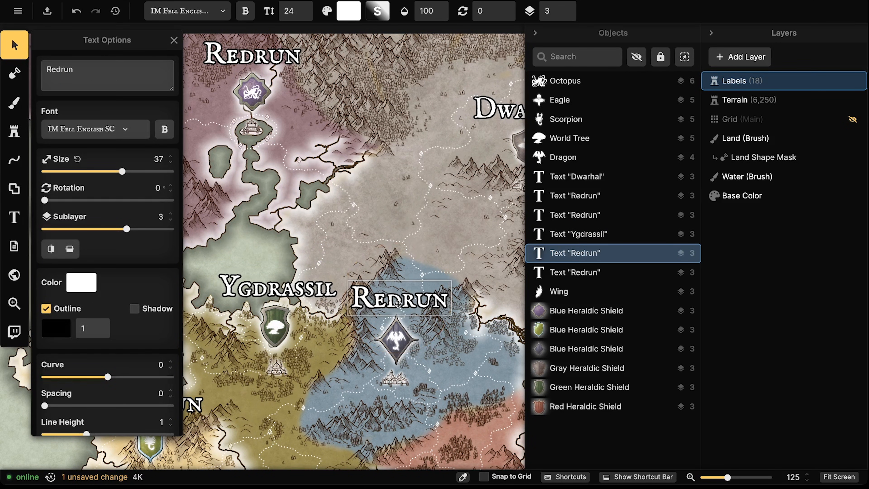
pyautogui.press('BackSpace')
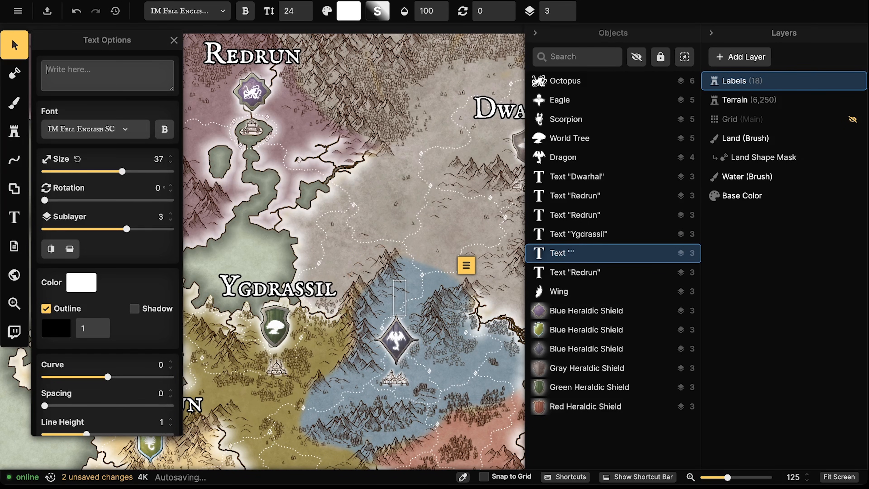
pyautogui.write('Fayn')
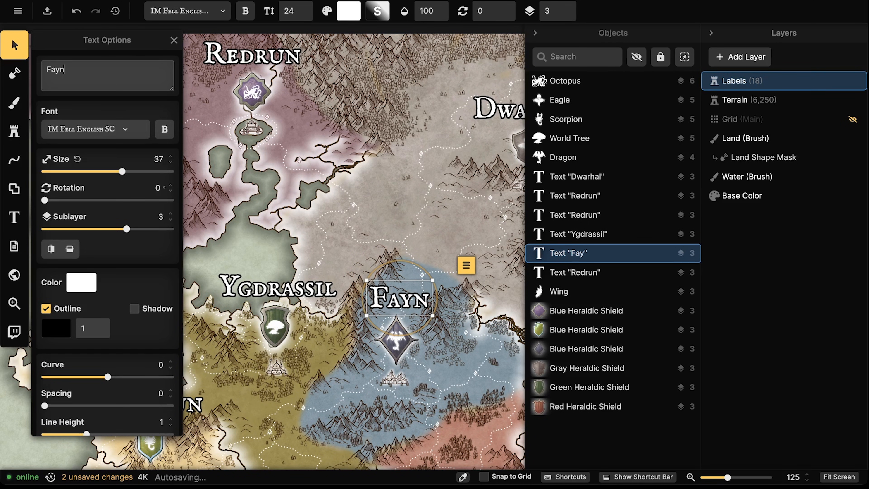
pyautogui.press('Escape')
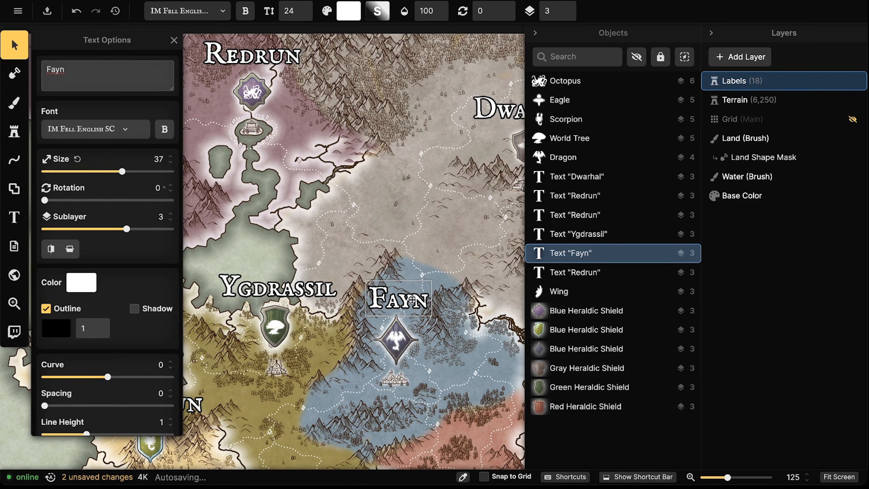
pyautogui.click(343, 293)
# Rename the lower-left Redrun label to Orklem
pyautogui.scroll(-3, 342, 294)
pyautogui.moveTo(288, 317); pyautogui.dragTo(315, 221)
pyautogui.click(216, 288)
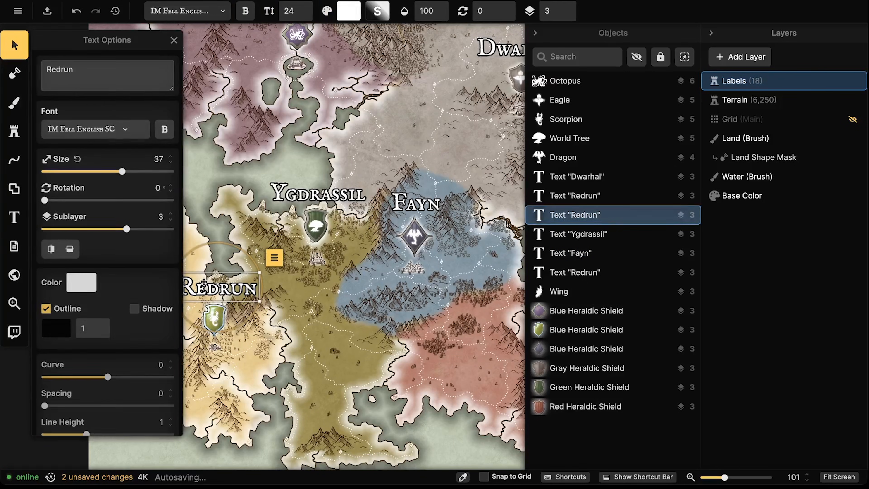
pyautogui.tripleClick(102, 78)
pyautogui.press('BackSpace')
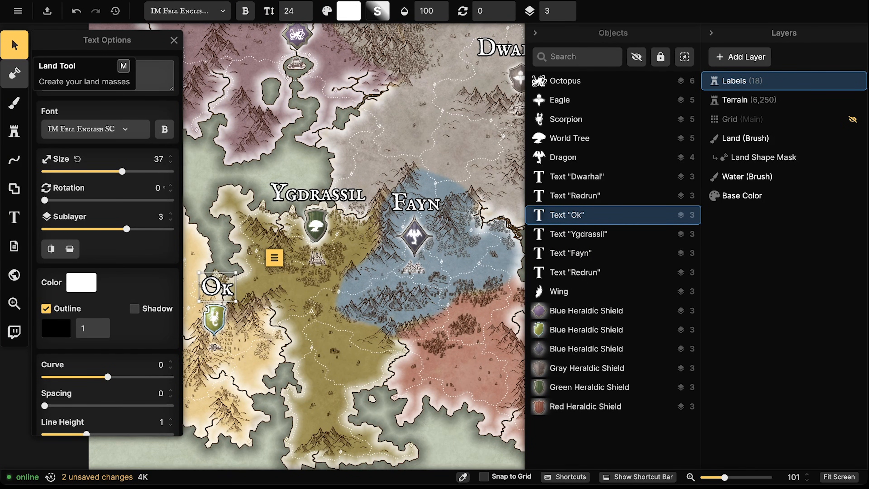
pyautogui.write('Oklem')
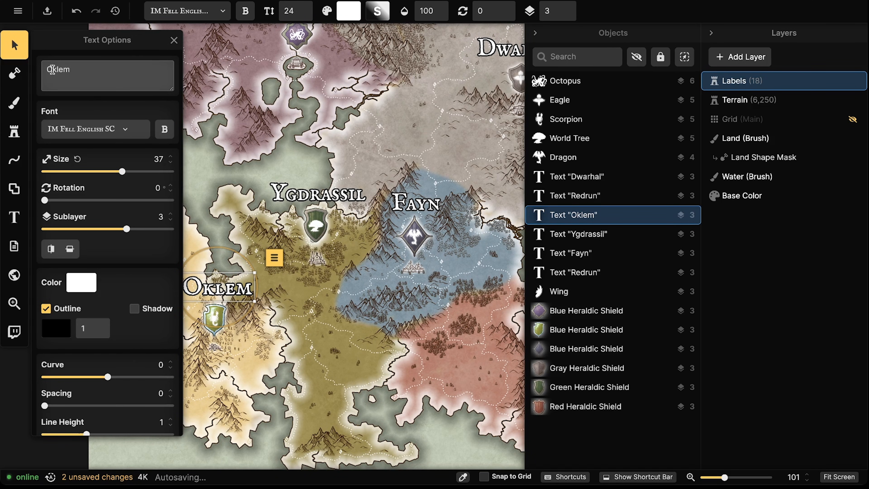
pyautogui.click(54, 76)
pyautogui.write('r')
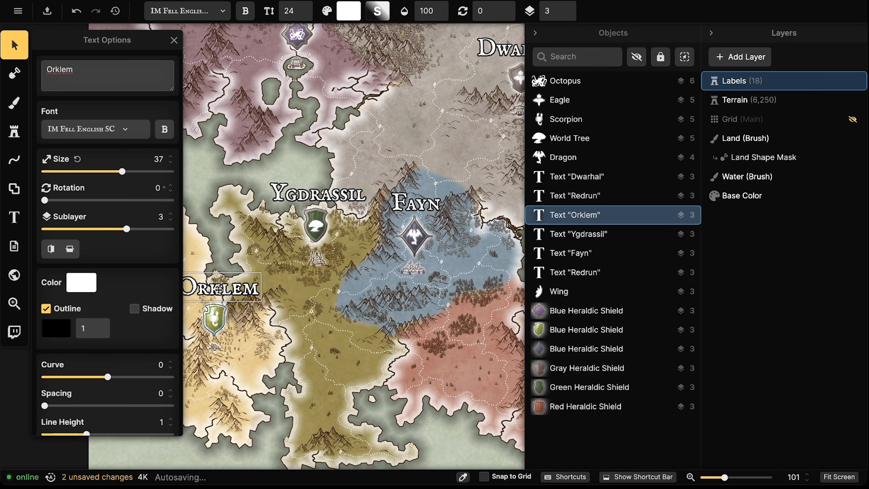
pyautogui.press('Escape')
# Rename the top Redrun label on the purple region to Abyss
pyautogui.scroll(-3, 188, 257)
pyautogui.moveTo(424, 214); pyautogui.dragTo(352, 239)
pyautogui.doubleClick(198, 97)
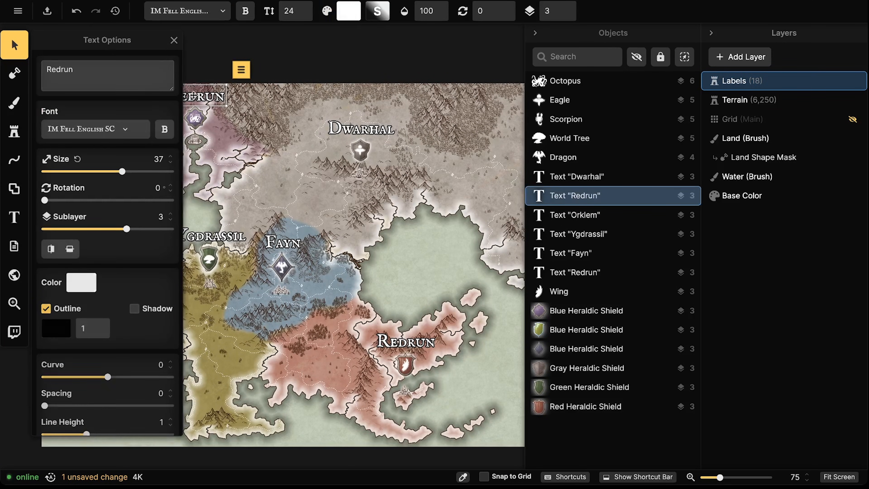
pyautogui.moveTo(96, 71); pyautogui.dragTo(38, 67)
pyautogui.press('BackSpace')
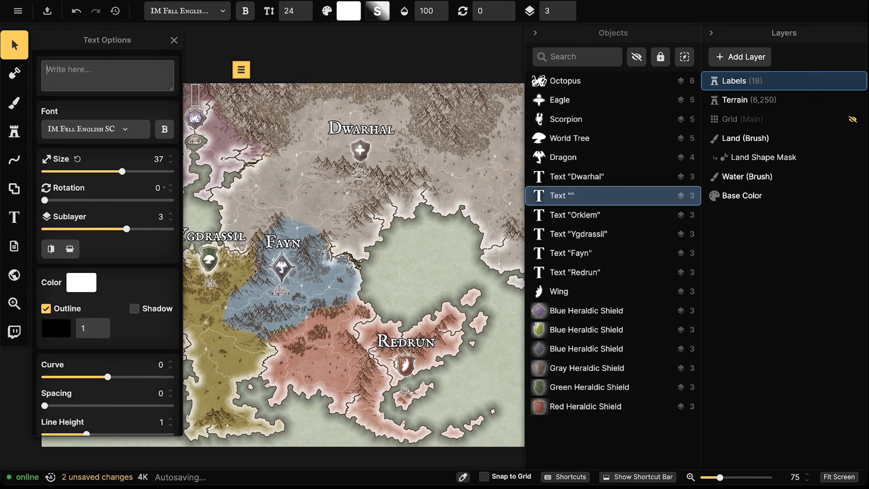
pyautogui.write('A')
pyautogui.press('BackSpace')
pyautogui.write('Abyss')
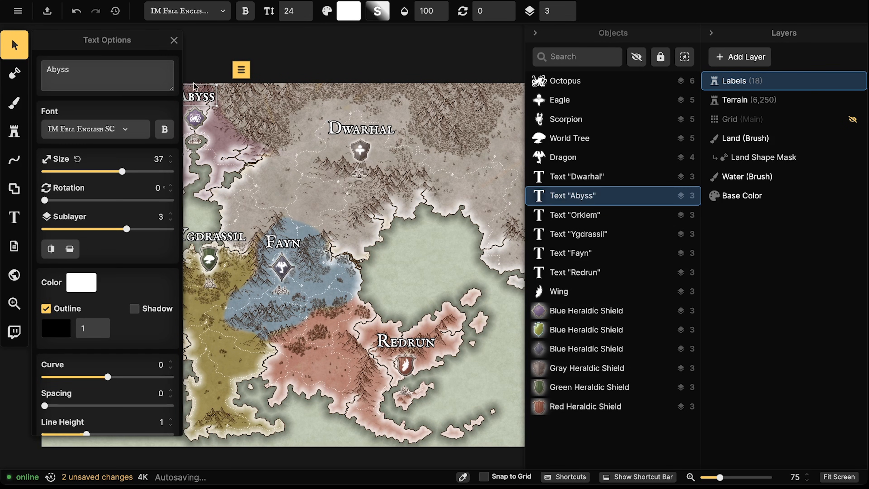
pyautogui.click(204, 99)
pyautogui.click(204, 96)
pyautogui.click(232, 69)
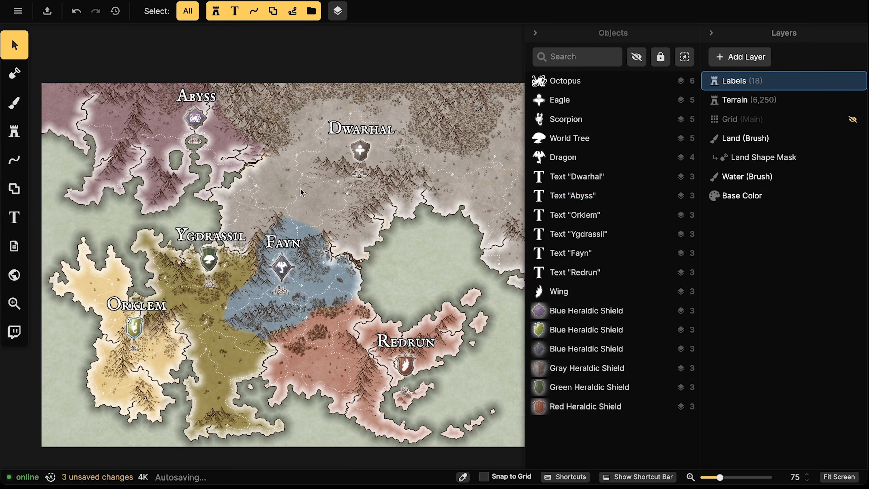
pyautogui.moveTo(297, 190); pyautogui.dragTo(325, 177)
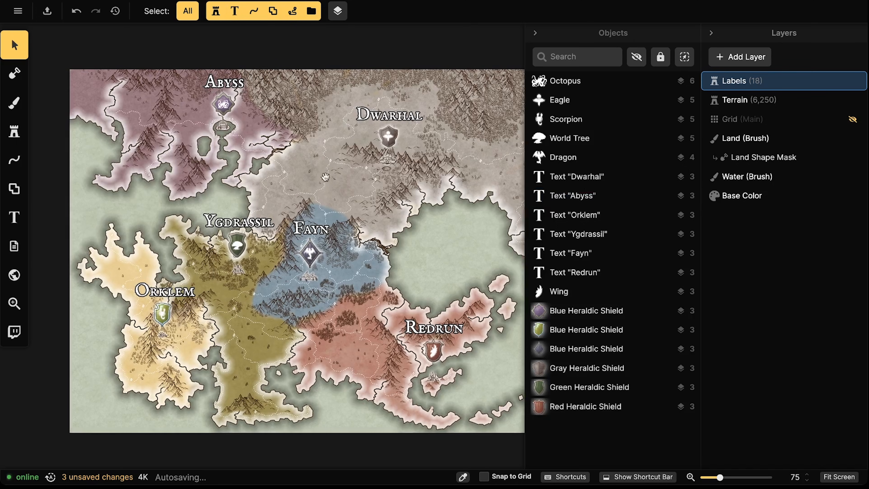
# Add a second line 'Rpublic' to the Dwarhal label
pyautogui.click(390, 115)
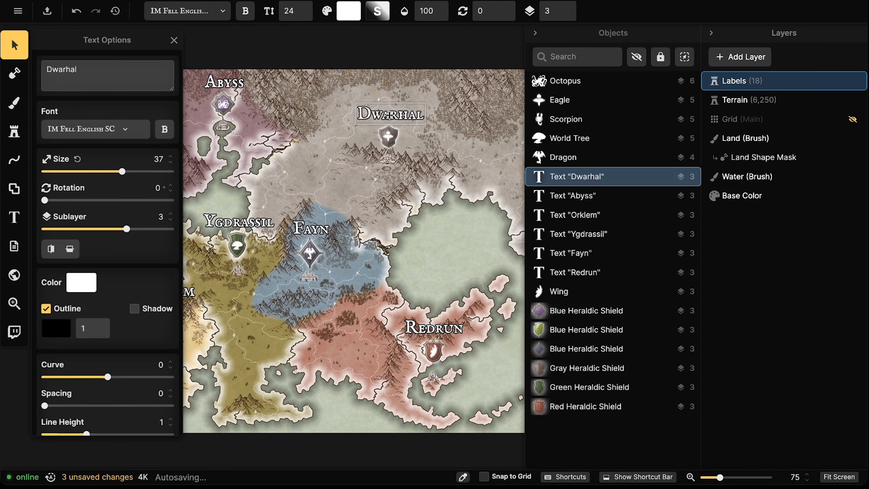
pyautogui.click(128, 77)
pyautogui.press('Return')
pyautogui.write('Rpublic')
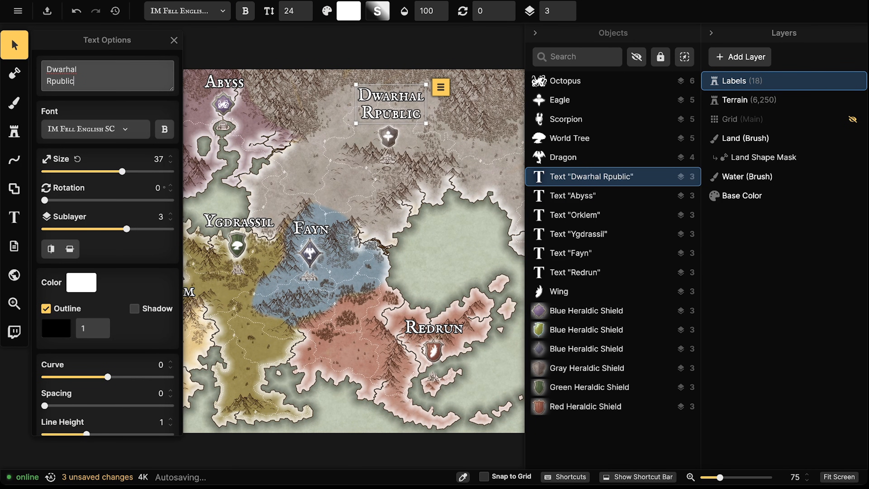
pyautogui.click(50, 82)
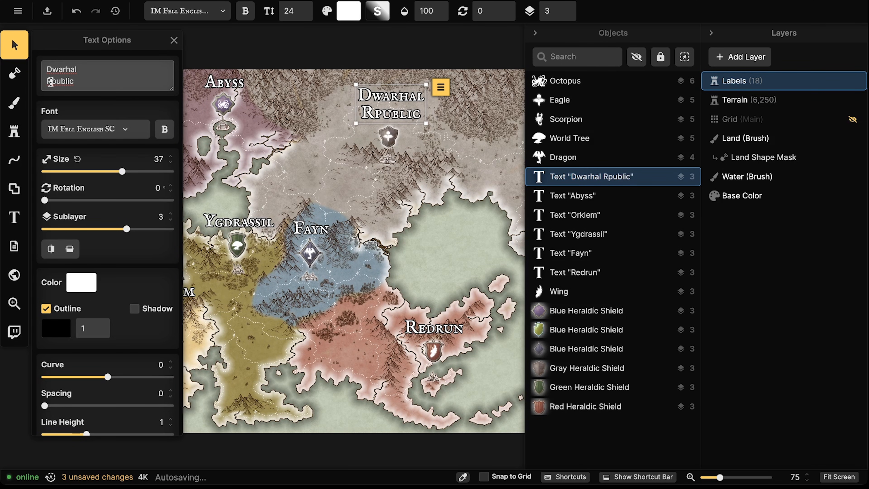
# Add a second line 'Empire' to the Redrun label
pyautogui.click(425, 331)
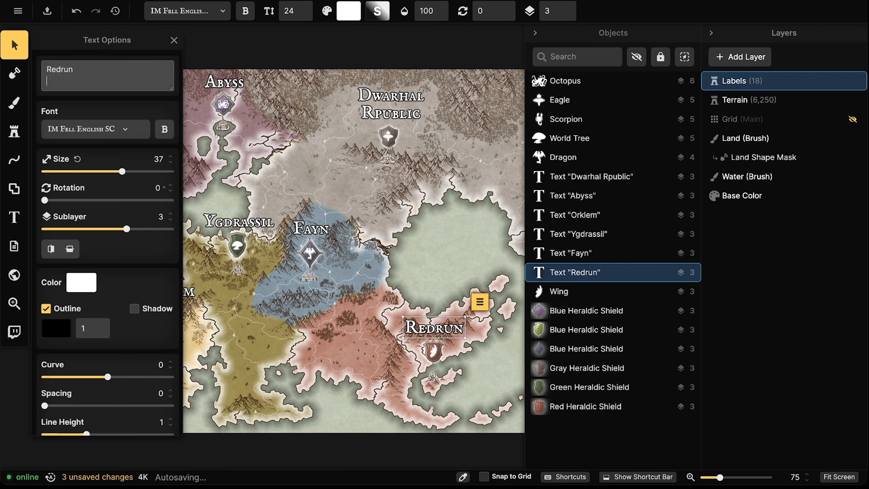
pyautogui.click(75, 70)
pyautogui.press('Return')
pyautogui.write('Empoi')
pyautogui.press('BackSpace')
pyautogui.write('ire')
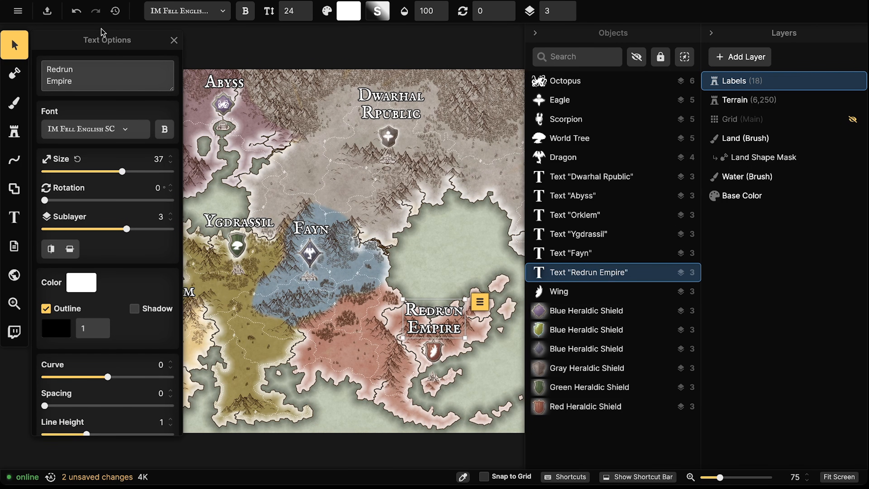
pyautogui.press('Escape')
# Add 'Collective' as a second line to the Ygdrassil label and set its line height to 0.9
pyautogui.click(239, 222)
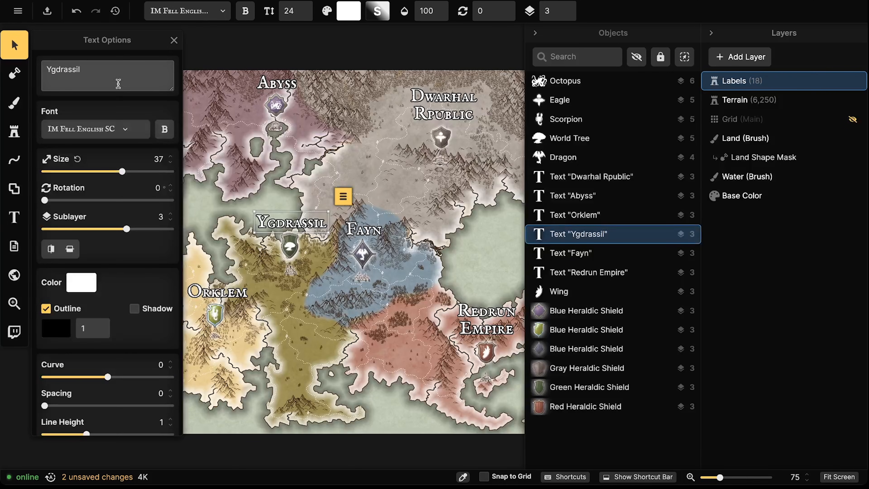
pyautogui.press('Return')
pyautogui.write('Collective')
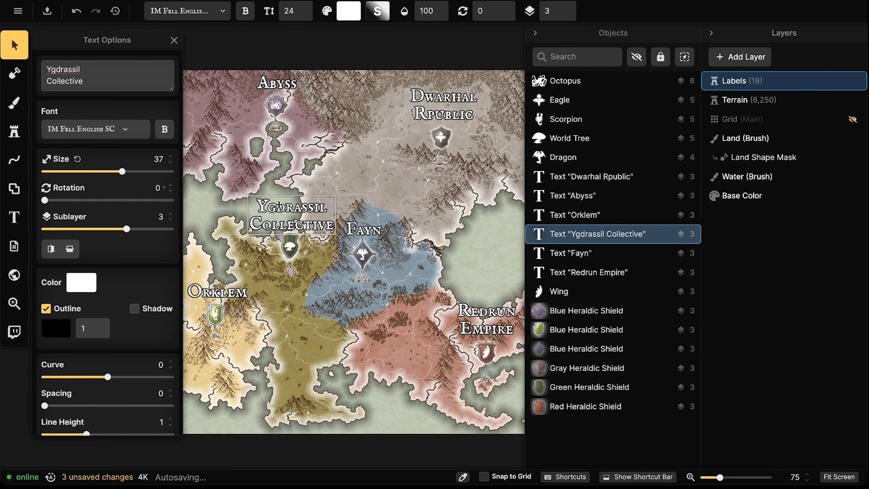
pyautogui.scroll(-1, 112, 334)
pyautogui.click(170, 421)
pyautogui.click(170, 421)
pyautogui.click(170, 421)
pyautogui.click(170, 415)
pyautogui.click(170, 415)
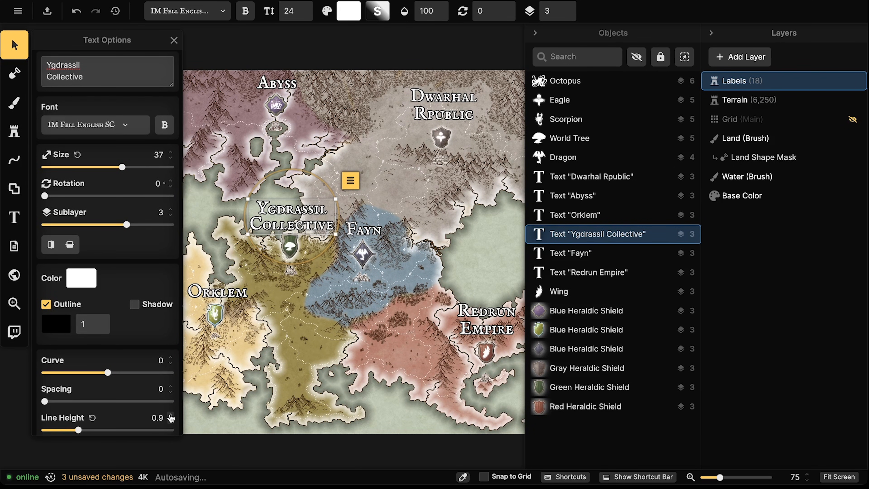
pyautogui.press('Escape')
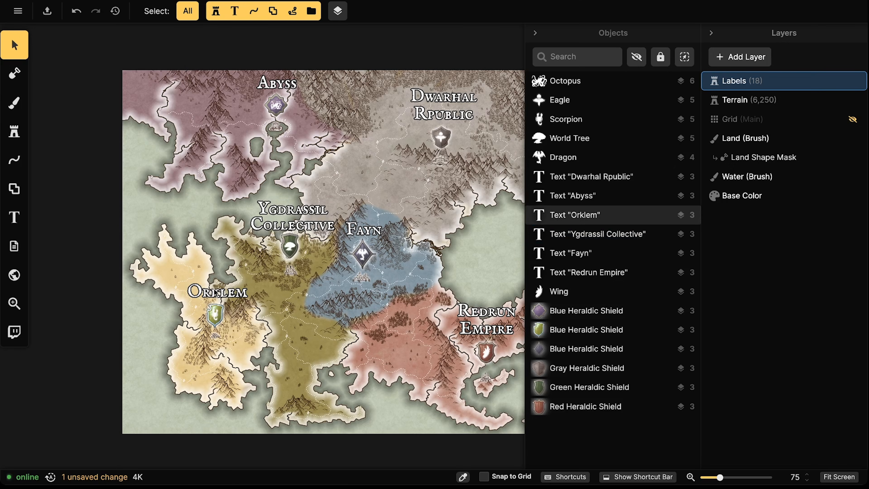
# Move the Orklem label higher and give it a second line, 'Confederacy'
pyautogui.moveTo(213, 297); pyautogui.dragTo(214, 279)
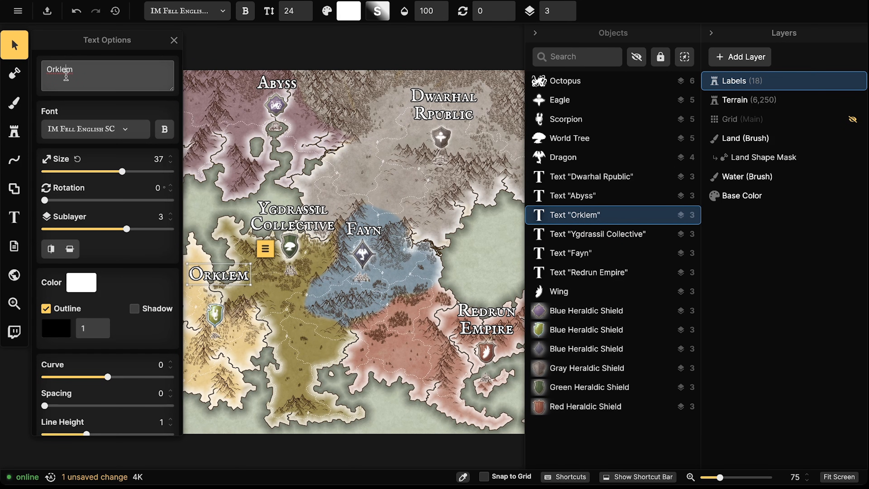
pyautogui.press('Return')
pyautogui.write('Tribes')
pyautogui.moveTo(71, 81); pyautogui.dragTo(40, 84)
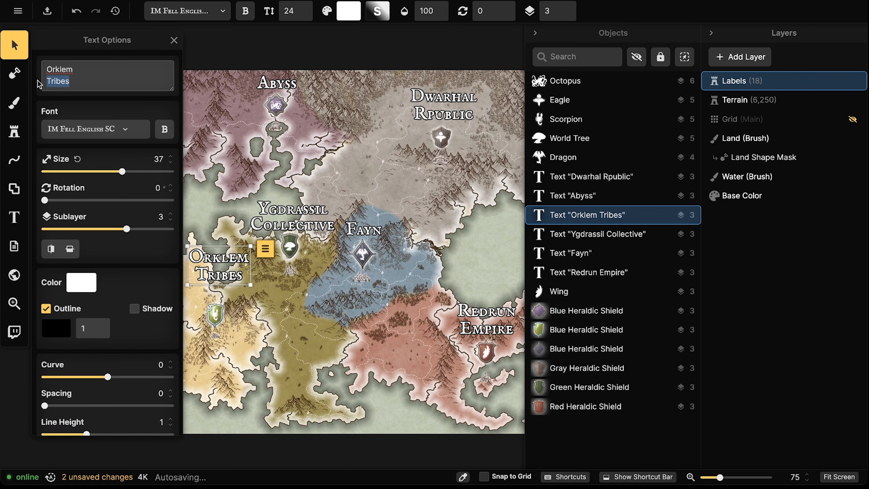
pyautogui.write('Confe')
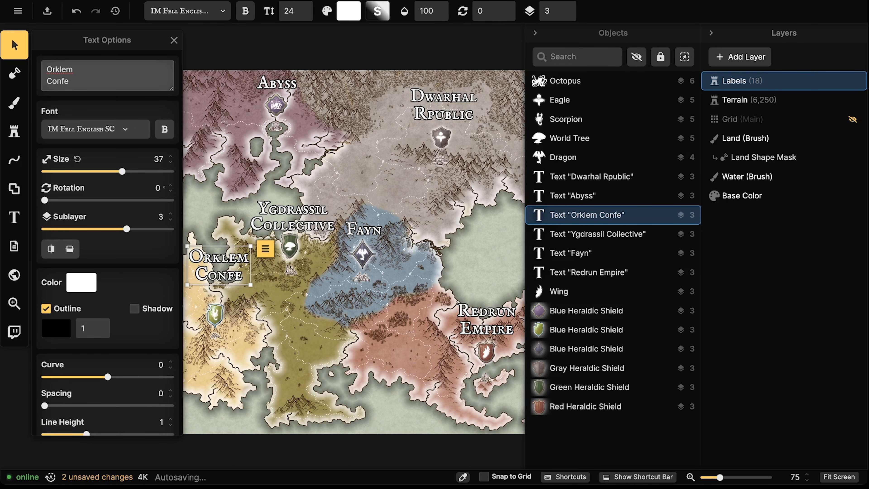
pyautogui.write('deracy')
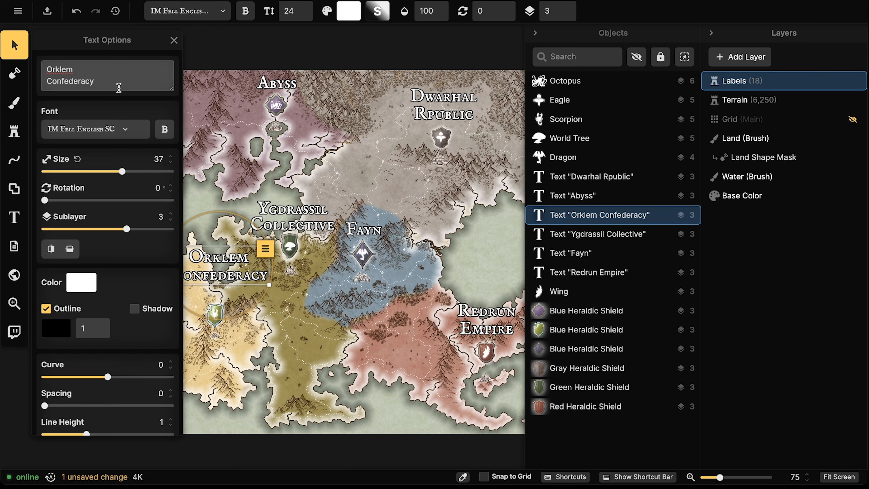
pyautogui.scroll(-3, 168, 341)
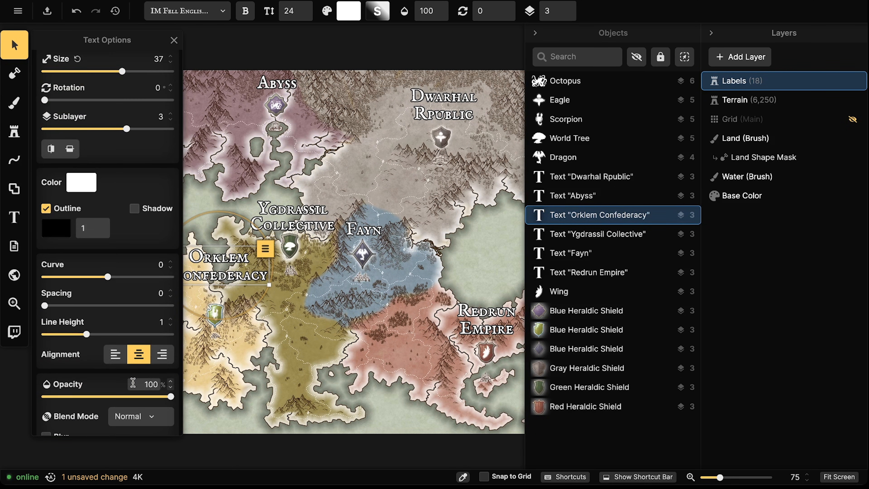
# Set the Orklem Confederacy label's line height to 0.6 and move it slightly lower
pyautogui.click(170, 325)
pyautogui.click(170, 325)
pyautogui.click(170, 325)
pyautogui.click(170, 325)
pyautogui.moveTo(226, 270); pyautogui.dragTo(224, 282)
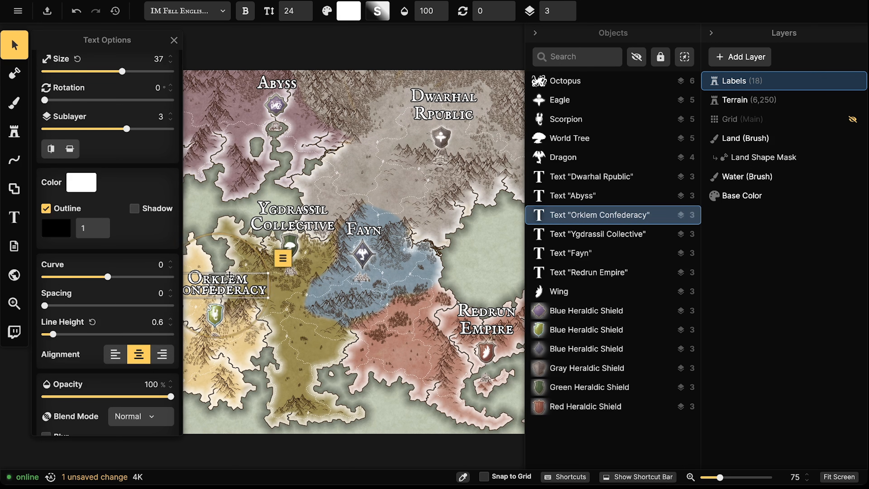
# Nudge the Fayn, Dwarhal Rpublic, Abyss and Redrun Empire labels into better positions
pyautogui.click(300, 211)
pyautogui.moveTo(366, 230); pyautogui.dragTo(367, 229)
pyautogui.moveTo(449, 105); pyautogui.dragTo(449, 106)
pyautogui.moveTo(278, 84); pyautogui.dragTo(278, 81)
pyautogui.moveTo(372, 256); pyautogui.dragTo(241, 182)
pyautogui.moveTo(352, 244); pyautogui.dragTo(336, 231)
pyautogui.scroll(-3, 310, 235)
pyautogui.moveTo(219, 158); pyautogui.dragTo(219, 158)
# Set the line height of the Redrun Empire and Dwarhal Rpublic labels to 0.8
pyautogui.click(396, 252)
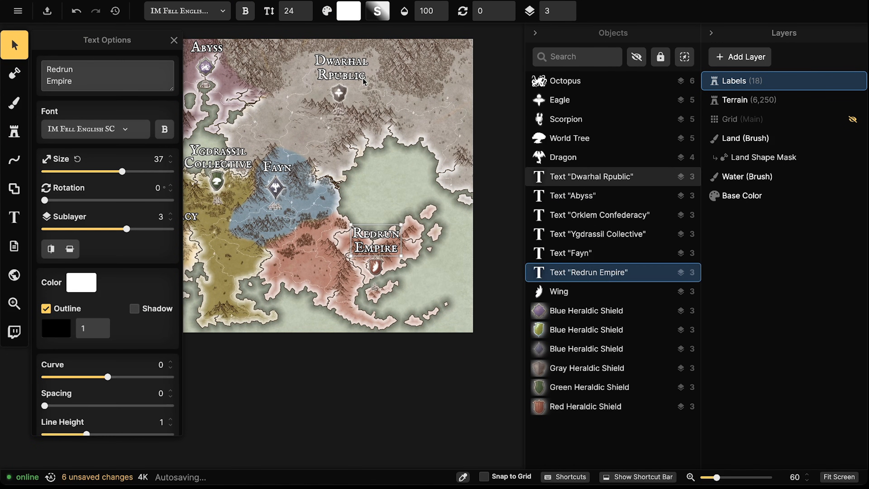
pyautogui.keyDown('shift'); pyautogui.click(342, 69); pyautogui.keyUp('shift')
pyautogui.scroll(-2, 131, 365)
pyautogui.click(170, 307)
pyautogui.click(170, 308)
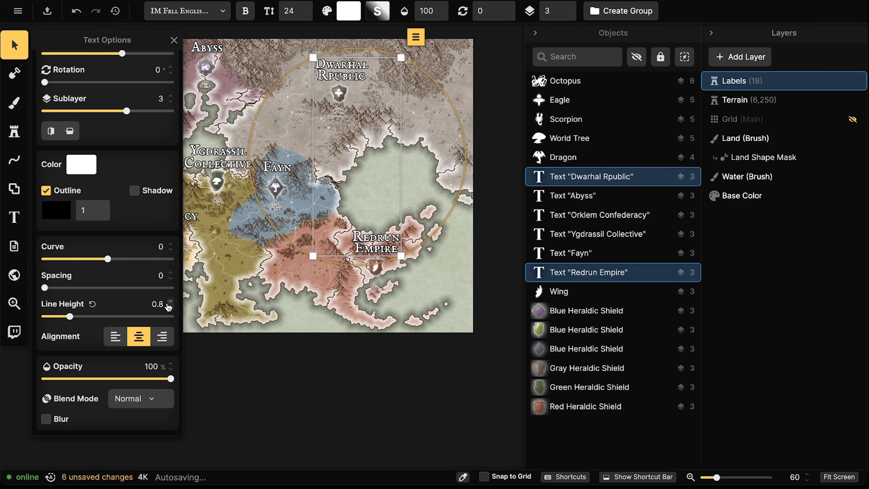
pyautogui.click(208, 285)
pyautogui.scroll(-4, 209, 284)
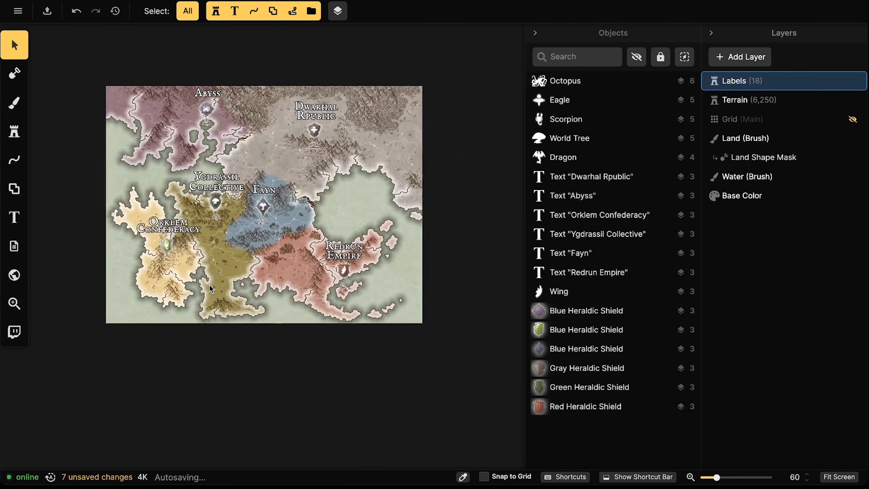
pyautogui.moveTo(213, 265); pyautogui.dragTo(217, 296)
pyautogui.scroll(4, 265, 297)
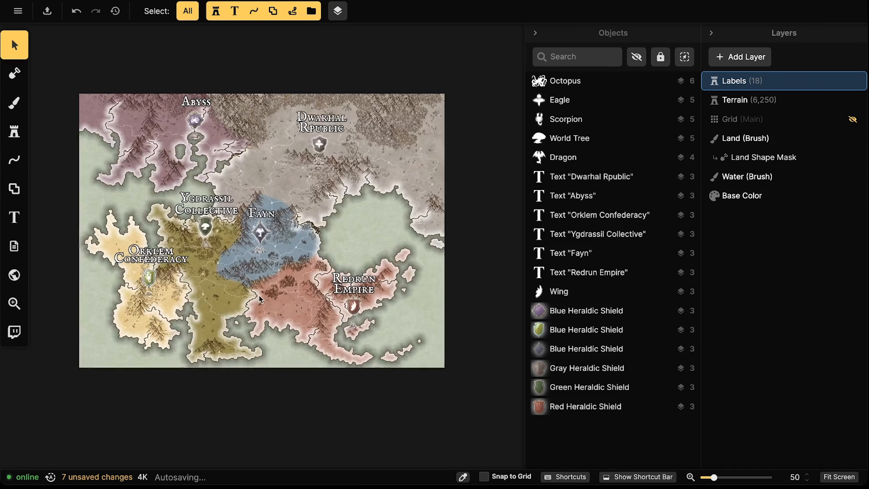
# Color the Orklem Confederacy label with the yellow preset
pyautogui.click(210, 249)
pyautogui.scroll(1, 210, 250)
pyautogui.moveTo(210, 249); pyautogui.dragTo(287, 249)
pyautogui.scroll(1, 281, 249)
pyautogui.scroll(3, 287, 249)
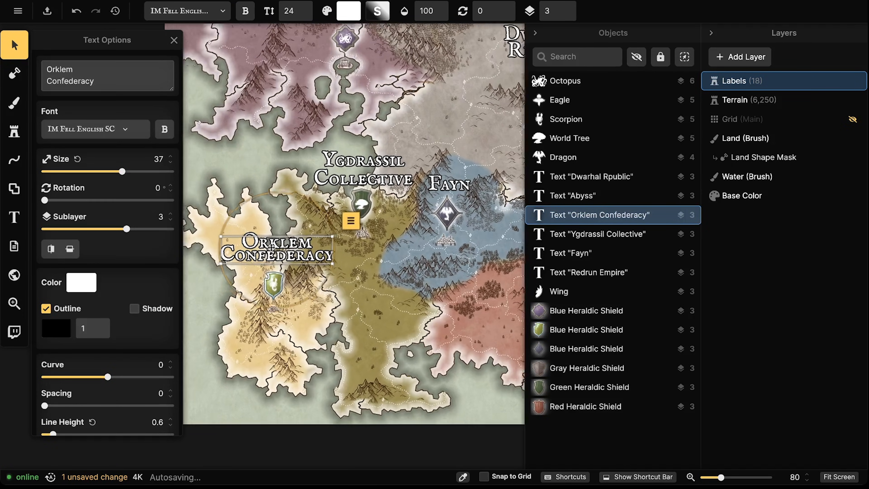
pyautogui.moveTo(297, 243); pyautogui.dragTo(296, 246)
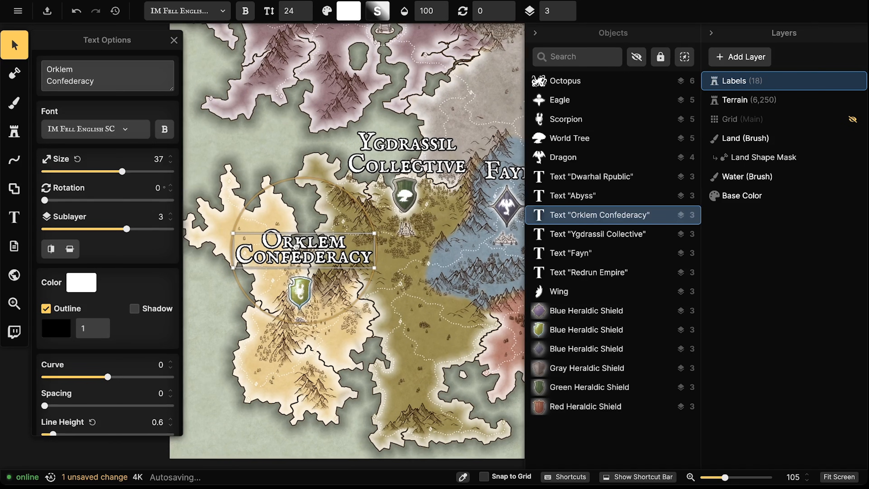
pyautogui.click(296, 244)
pyautogui.click(296, 244)
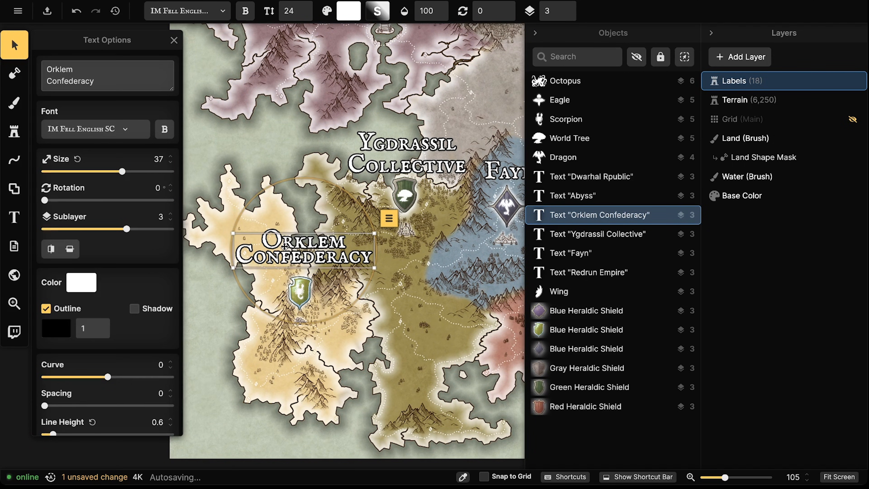
pyautogui.click(88, 284)
pyautogui.click(225, 374)
pyautogui.click(343, 241)
pyautogui.scroll(-5, 344, 241)
pyautogui.moveTo(344, 241); pyautogui.dragTo(253, 316)
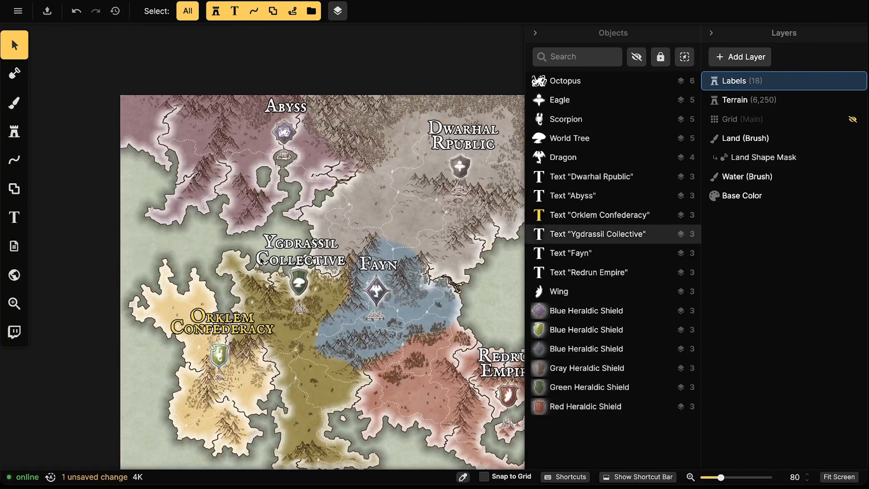
# Tint the Ygdrassil Collective label a pale green
pyautogui.click(285, 251)
pyautogui.click(73, 286)
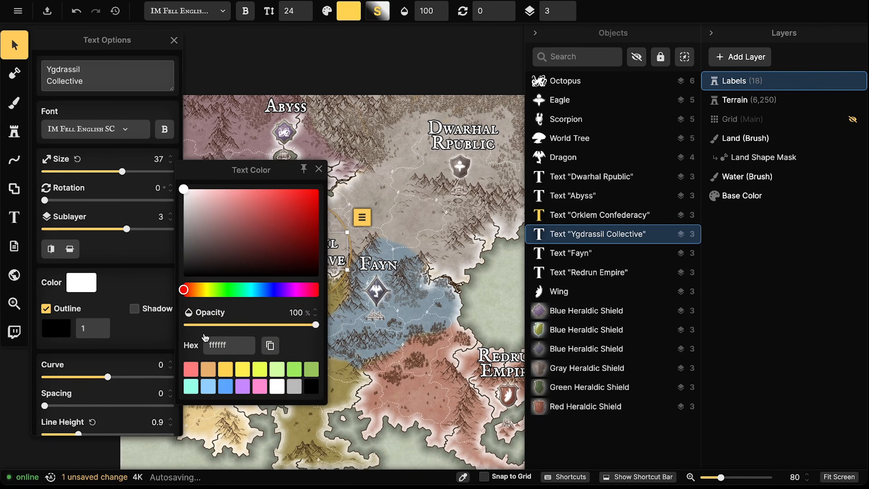
pyautogui.click(294, 370)
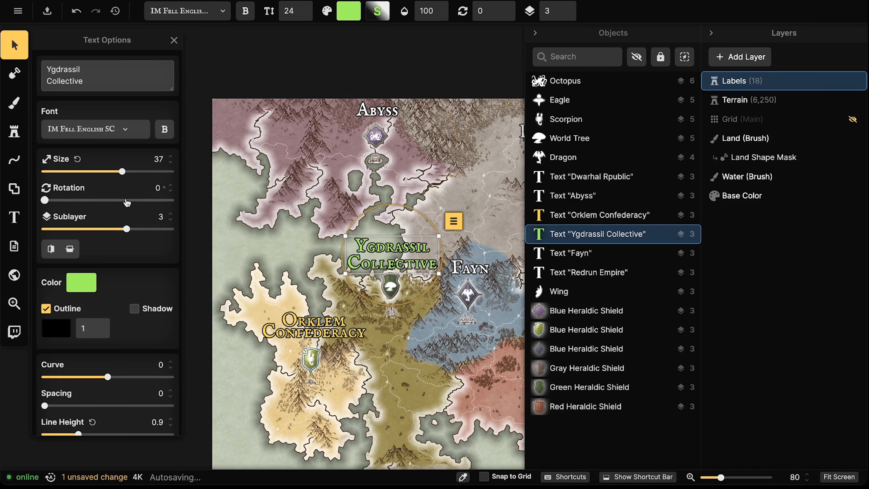
pyautogui.click(89, 287)
pyautogui.click(245, 204)
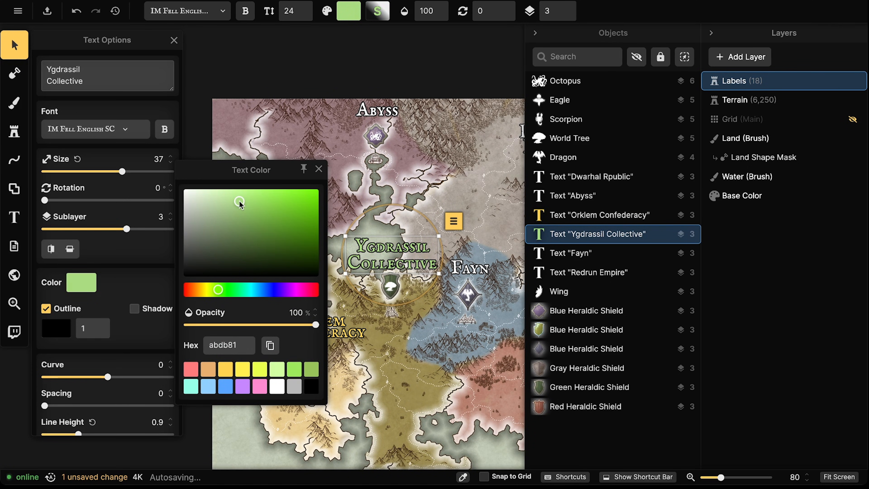
# Make the Fayn label light blue
pyautogui.click(571, 252)
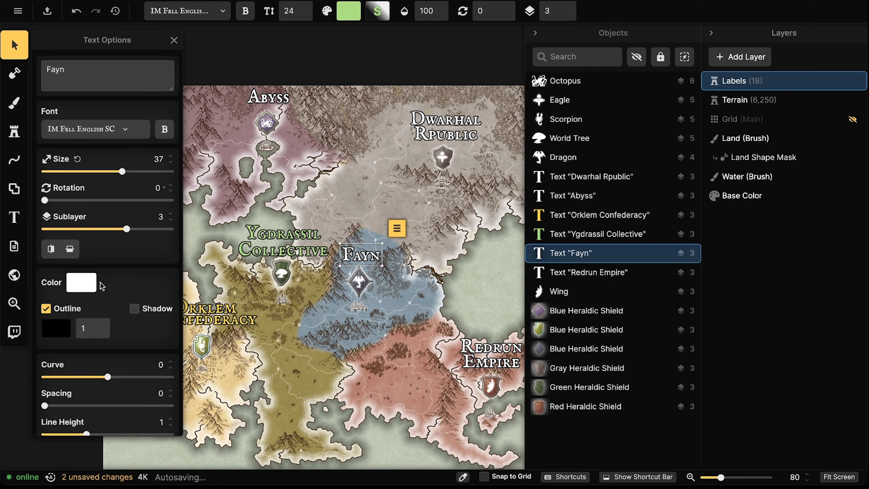
pyautogui.click(90, 287)
pyautogui.click(209, 386)
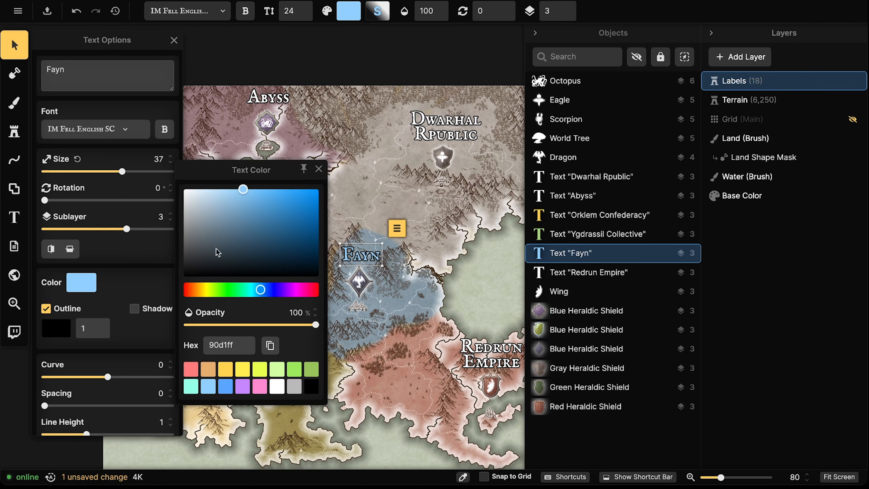
# Give the Redrun Empire label a soft red tint
pyautogui.click(589, 273)
pyautogui.click(82, 288)
pyautogui.moveTo(240, 198)
pyautogui.mouseDown()
pyautogui.moveTo(319, 236)
pyautogui.moveTo(250, 204)
pyautogui.moveTo(258, 202)
pyautogui.moveTo(234, 204)
pyautogui.mouseUp()
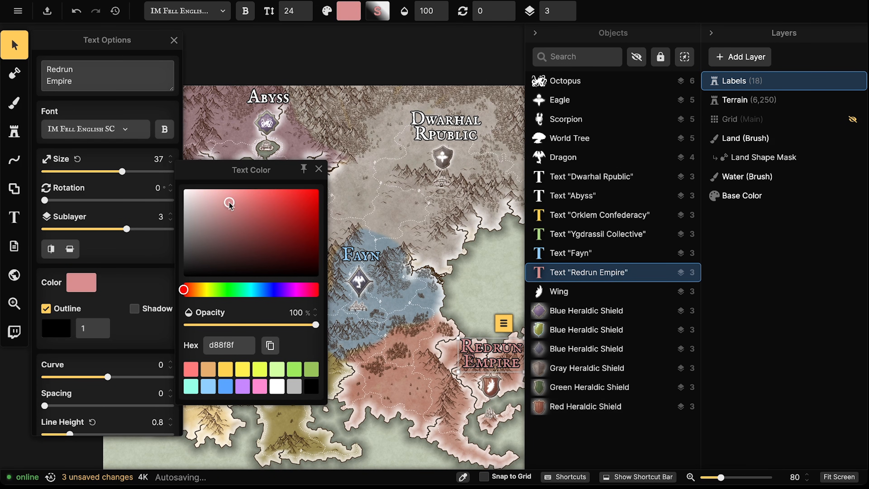
pyautogui.click(318, 169)
pyautogui.click(337, 222)
pyautogui.moveTo(337, 221); pyautogui.dragTo(216, 309)
# Tint the Abyss label pale pink (ebb4d5)
pyautogui.click(299, 226)
pyautogui.click(186, 210)
pyautogui.moveTo(187, 209); pyautogui.dragTo(322, 217)
pyautogui.click(283, 194)
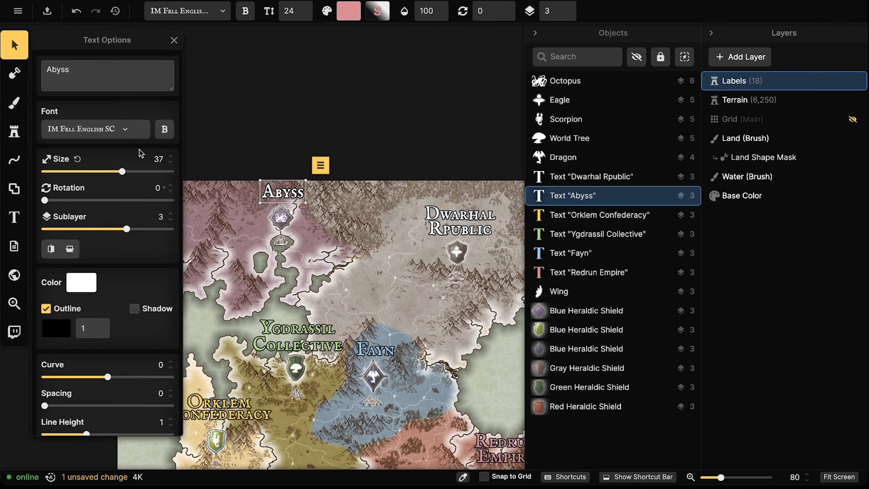
pyautogui.click(86, 291)
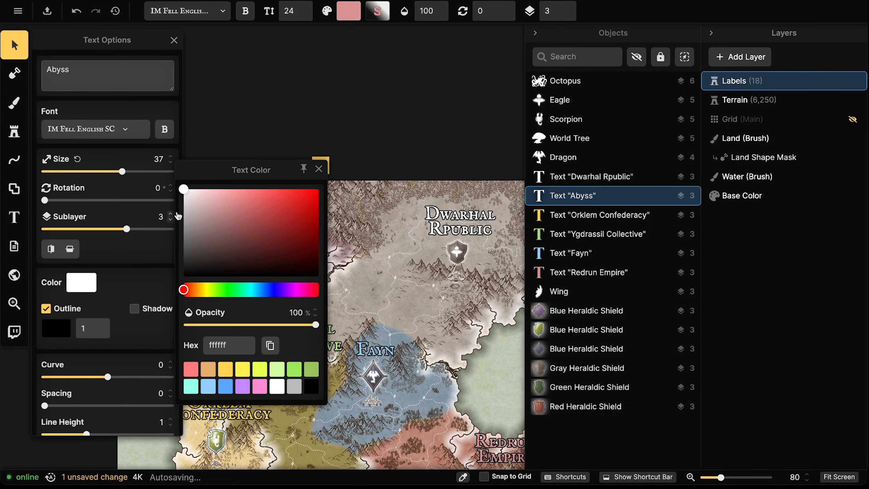
pyautogui.click(244, 386)
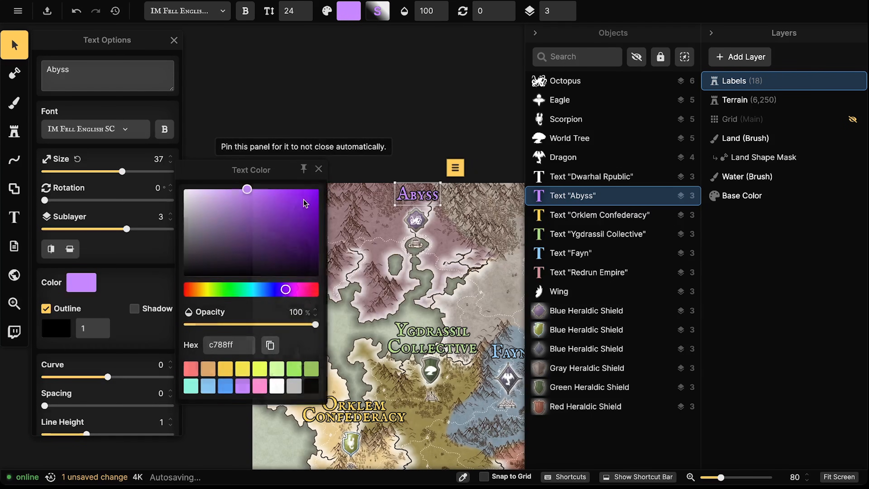
pyautogui.click(81, 291)
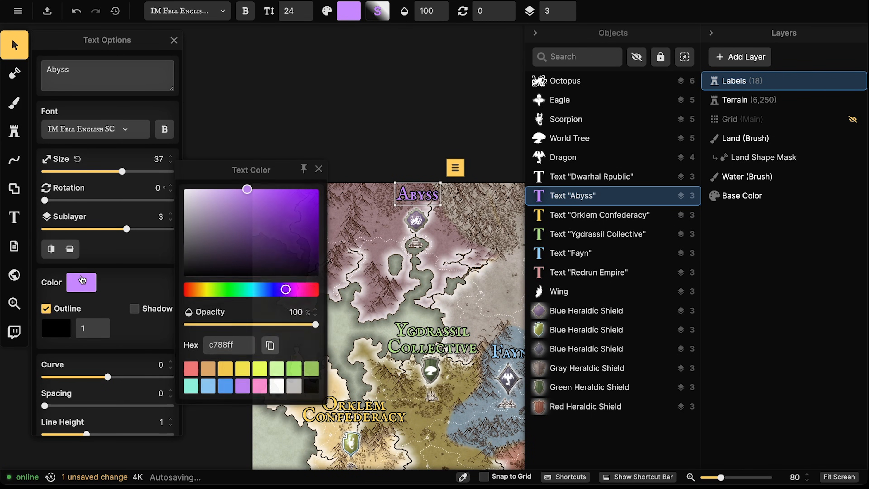
pyautogui.click(256, 387)
pyautogui.moveTo(245, 208); pyautogui.dragTo(214, 198)
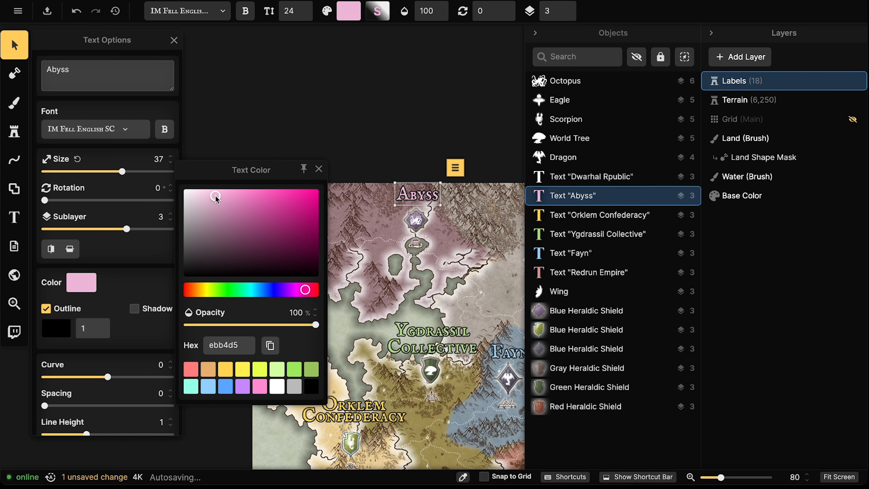
pyautogui.press('Escape')
pyautogui.press('Escape')
pyautogui.scroll(-4, 225, 209)
pyautogui.moveTo(297, 247); pyautogui.dragTo(167, 183)
pyautogui.scroll(-1, 228, 205)
pyautogui.scroll(5, 228, 206)
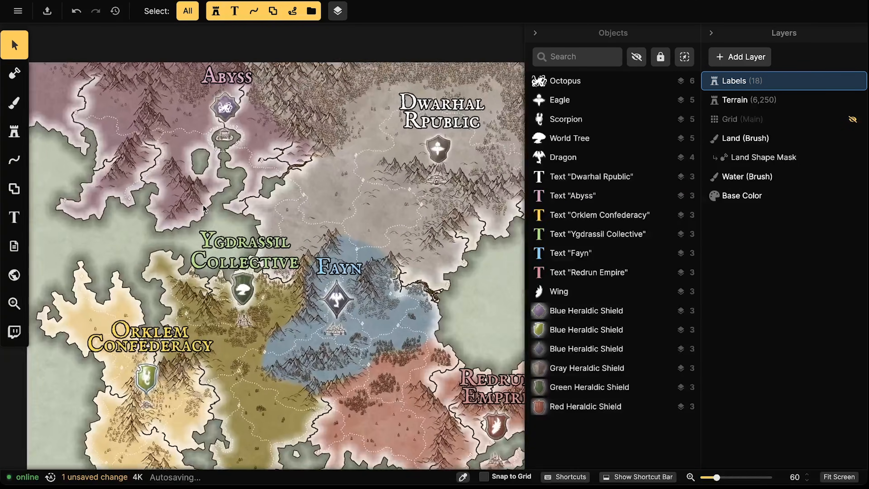
pyautogui.scroll(-5, 203, 207)
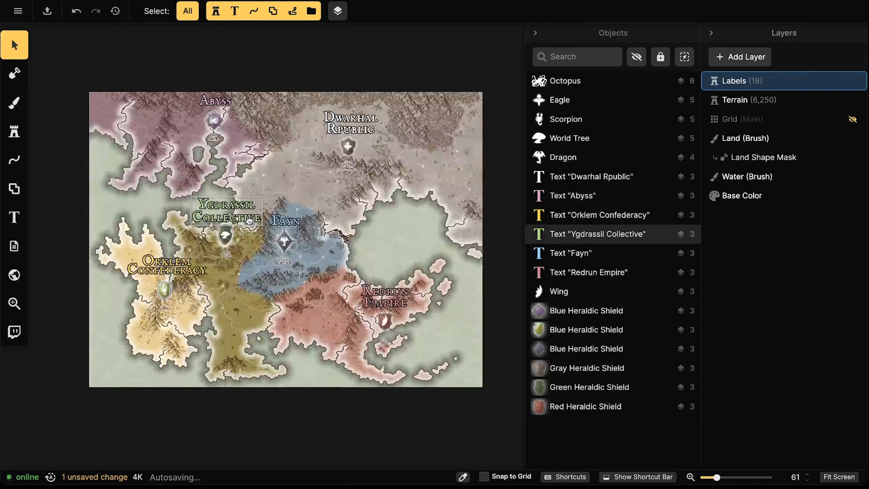
pyautogui.moveTo(261, 231)
pyautogui.mouseDown()
pyautogui.moveTo(267, 238)
pyautogui.moveTo(259, 238)
pyautogui.mouseUp()
pyautogui.moveTo(300, 159); pyautogui.dragTo(282, 157)
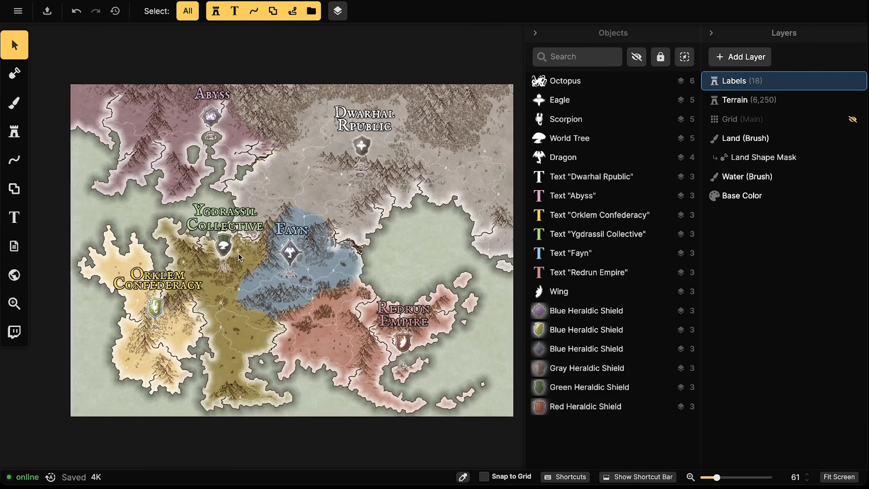
pyautogui.scroll(5, 237, 256)
pyautogui.scroll(10, 193, 260)
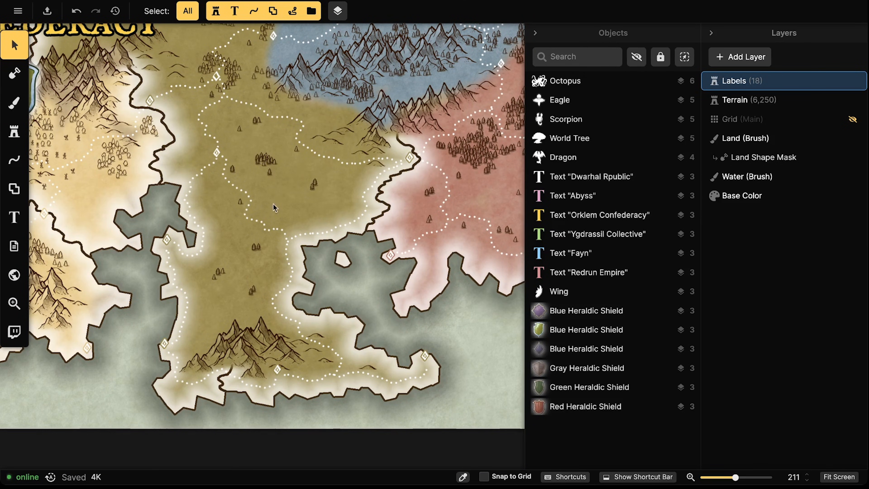
pyautogui.moveTo(261, 198)
pyautogui.mouseDown()
pyautogui.moveTo(393, 220)
pyautogui.moveTo(322, 233)
pyautogui.mouseUp()
pyautogui.moveTo(206, 130); pyautogui.dragTo(269, 246)
pyautogui.moveTo(215, 69); pyautogui.dragTo(234, 264)
pyautogui.moveTo(274, 31)
pyautogui.mouseDown()
pyautogui.moveTo(264, 140)
pyautogui.moveTo(240, 236)
pyautogui.mouseUp()
pyautogui.moveTo(245, 131); pyautogui.dragTo(196, 219)
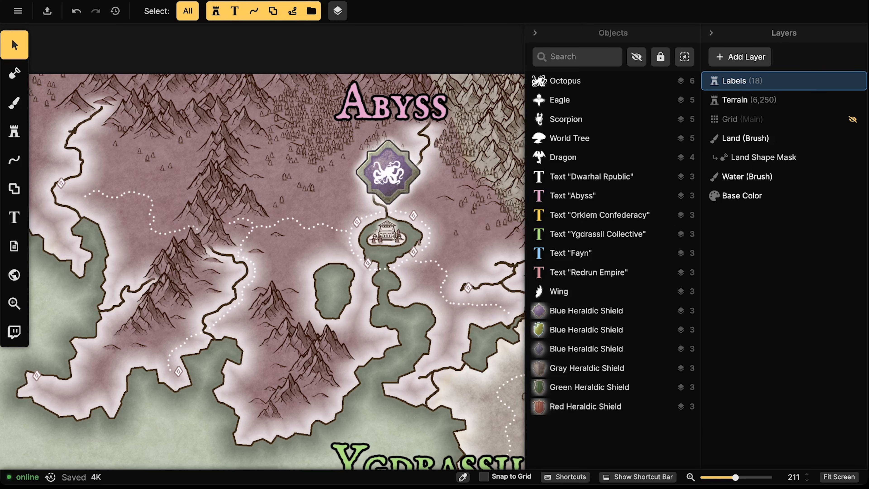
pyautogui.scroll(-5, 183, 193)
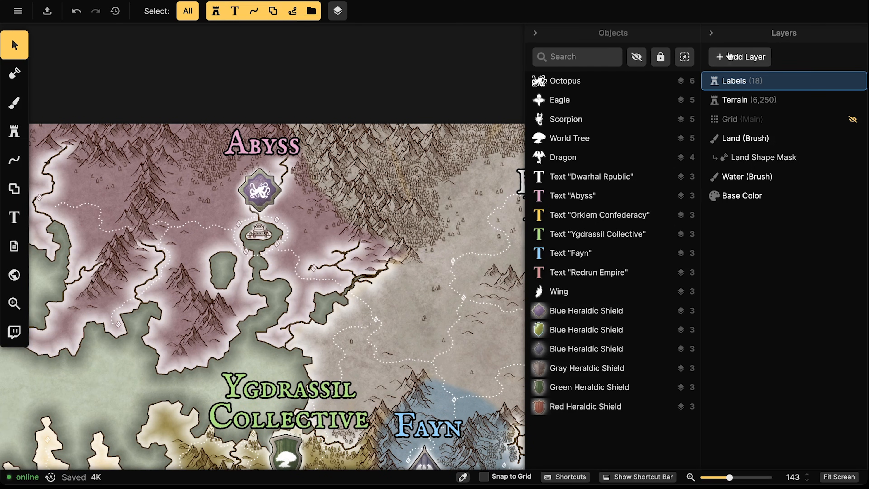
# Add a custom texture Filter layer, keeping the default name 'Filter'
pyautogui.click(752, 58)
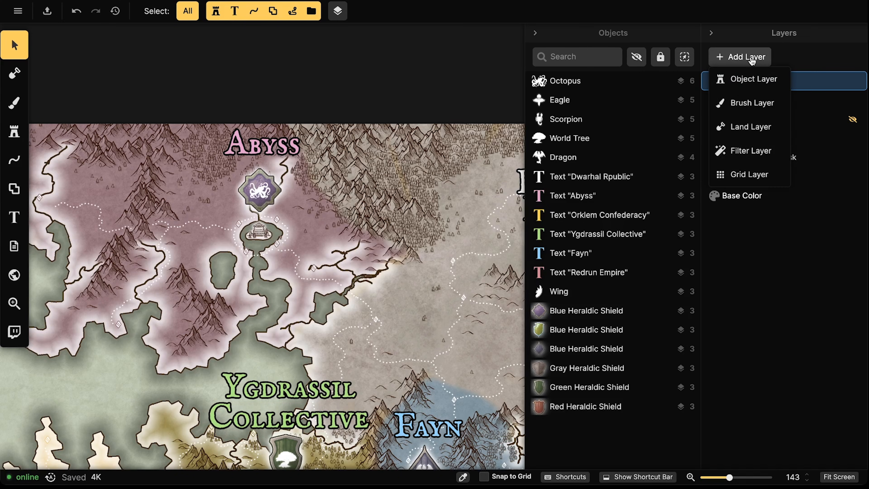
pyautogui.click(749, 148)
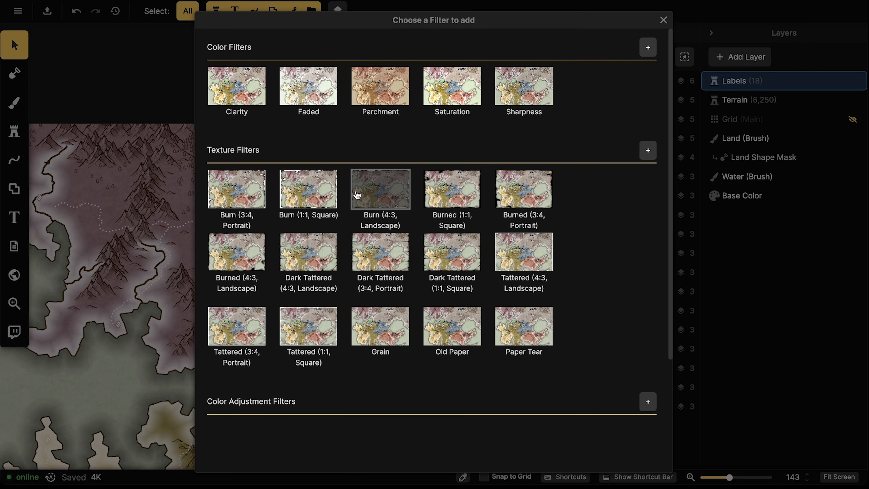
pyautogui.click(646, 153)
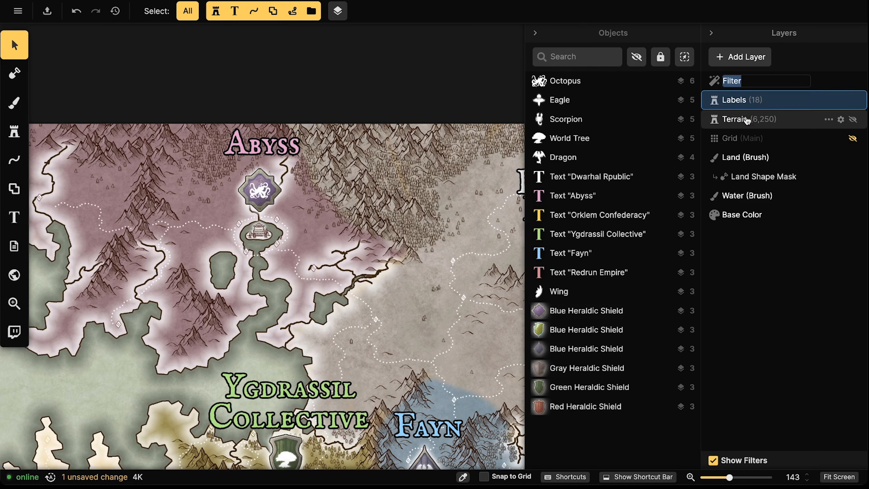
pyautogui.press('Return')
# Browse the Texture Filter Catalog across all packs, showing the Parchment World and Fantasy World filters
pyautogui.click(595, 134)
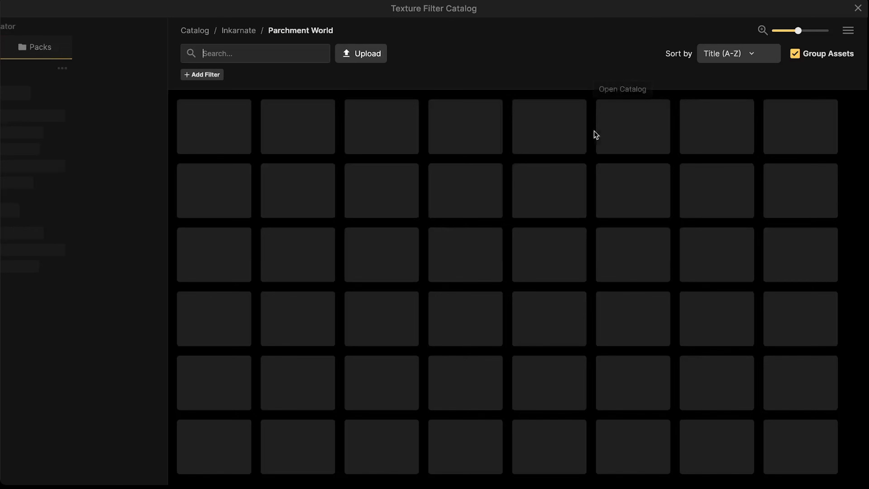
pyautogui.click(230, 33)
pyautogui.scroll(-7, 347, 195)
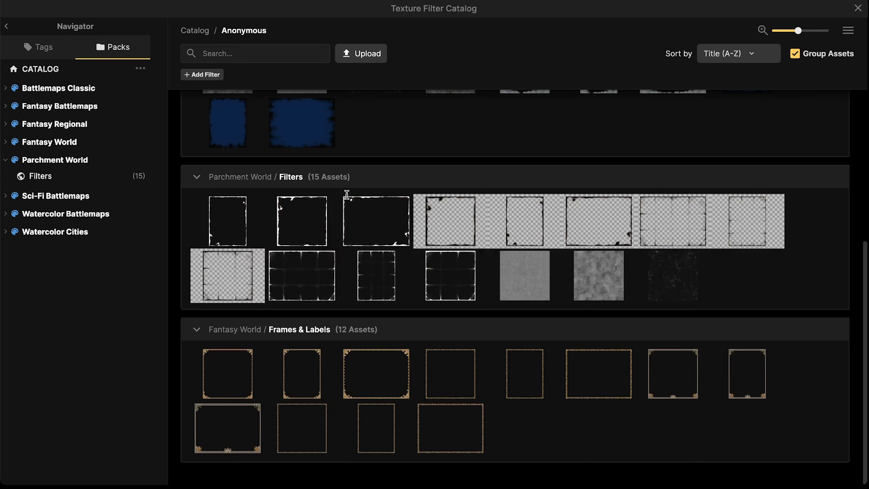
pyautogui.scroll(4, 331, 246)
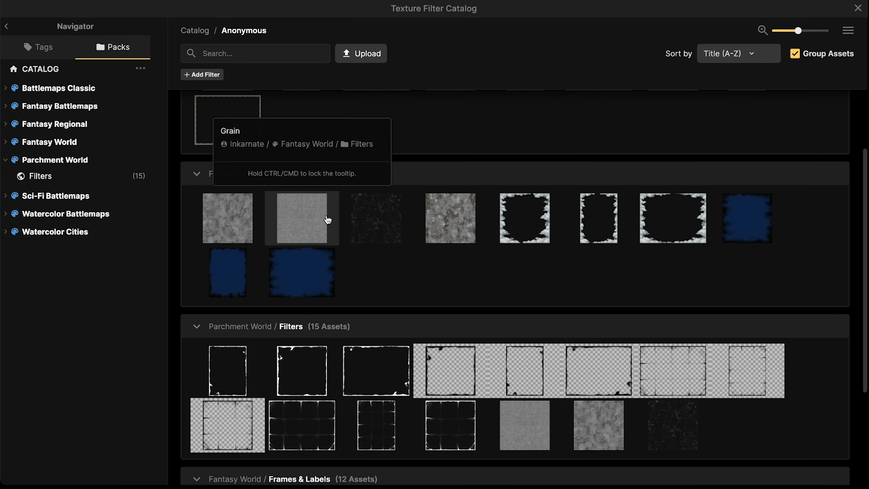
pyautogui.scroll(-1, 315, 236)
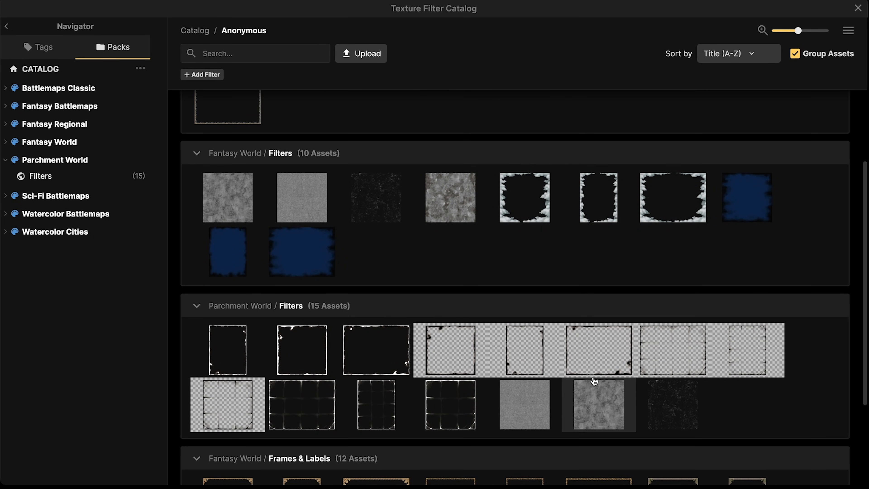
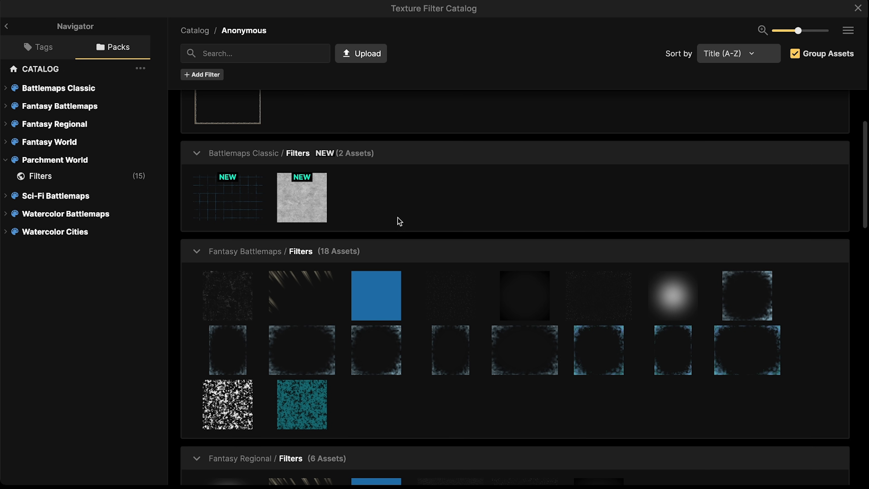
# Apply the Old Paper texture from the Parchment World filters to the filter layer
pyautogui.scroll(-19, 506, 226)
pyautogui.scroll(9, 511, 231)
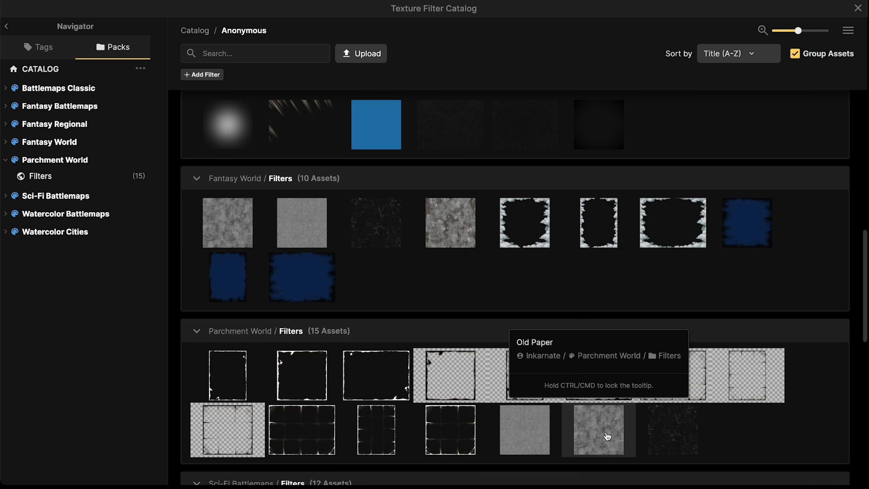
pyautogui.click(607, 436)
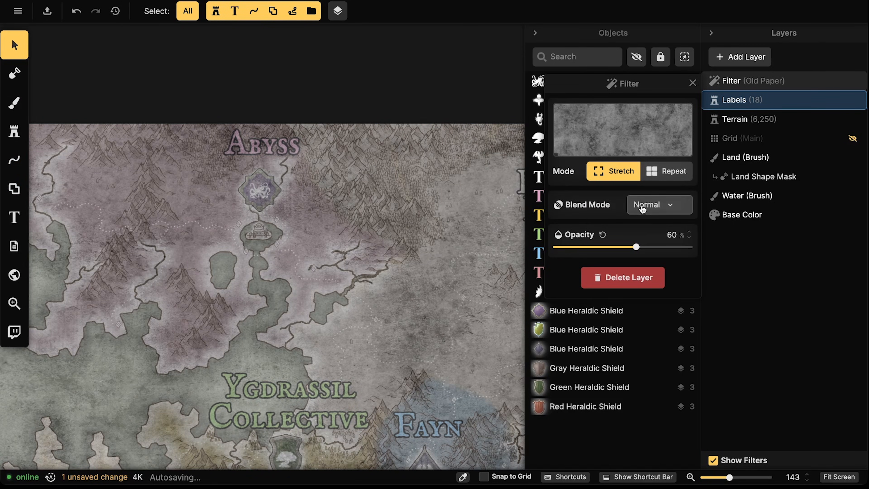
# Blend the Old Paper filter as Overlay and bring its opacity to about 65%
pyautogui.click(642, 207)
pyautogui.click(733, 369)
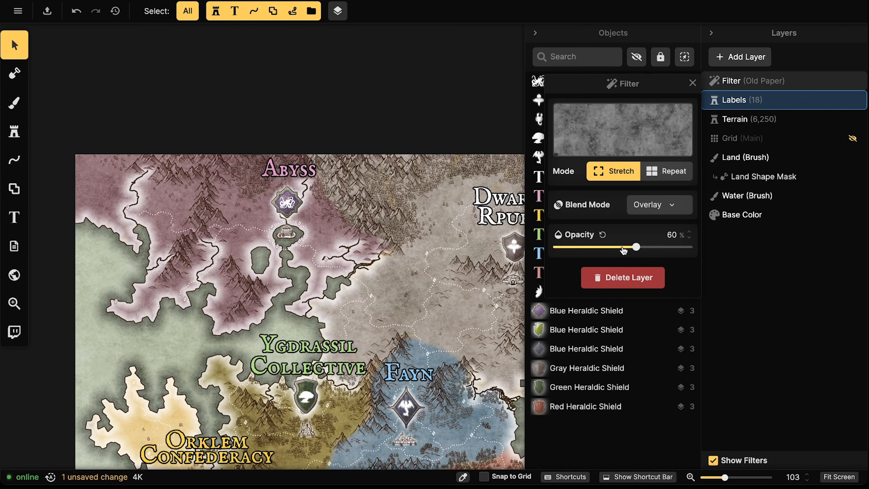
pyautogui.moveTo(623, 250); pyautogui.dragTo(489, 249)
pyautogui.scroll(-5, 293, 233)
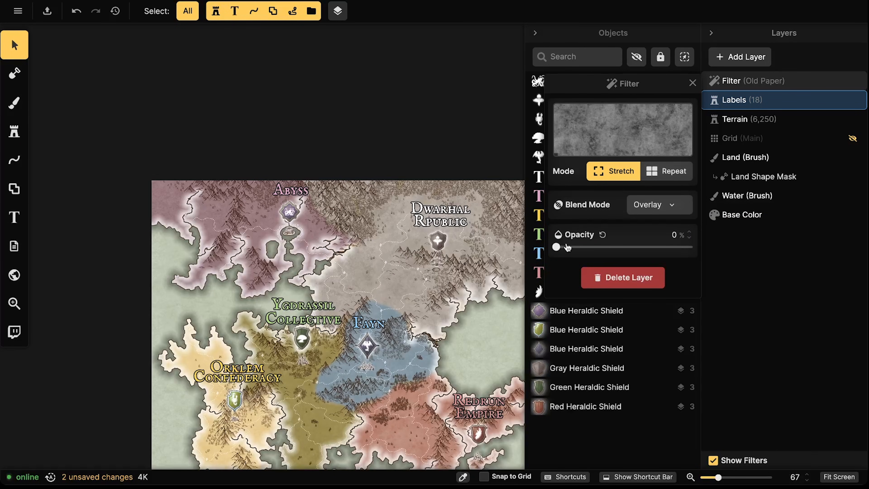
pyautogui.moveTo(596, 249); pyautogui.dragTo(633, 247)
pyautogui.moveTo(634, 247)
pyautogui.mouseDown()
pyautogui.moveTo(559, 247)
pyautogui.moveTo(629, 247)
pyautogui.mouseUp()
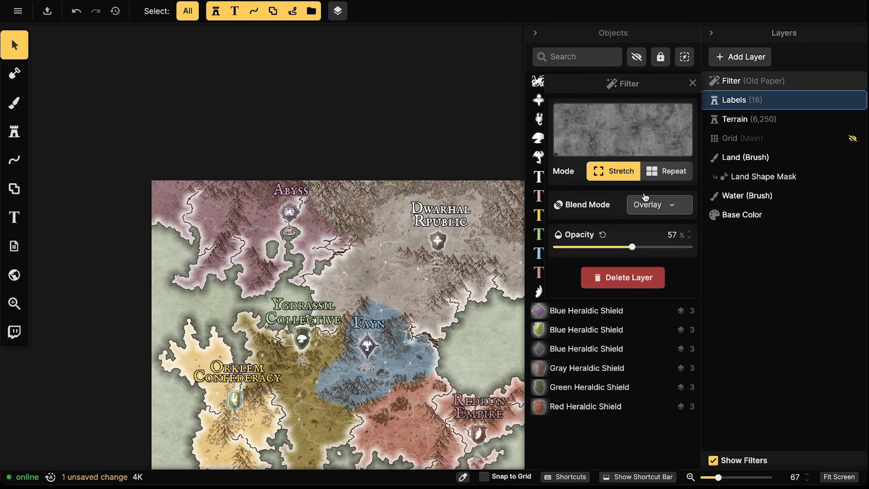
# Try Repeat tiling, return to Stretch mode, and raise the opacity to about 68%
pyautogui.click(660, 171)
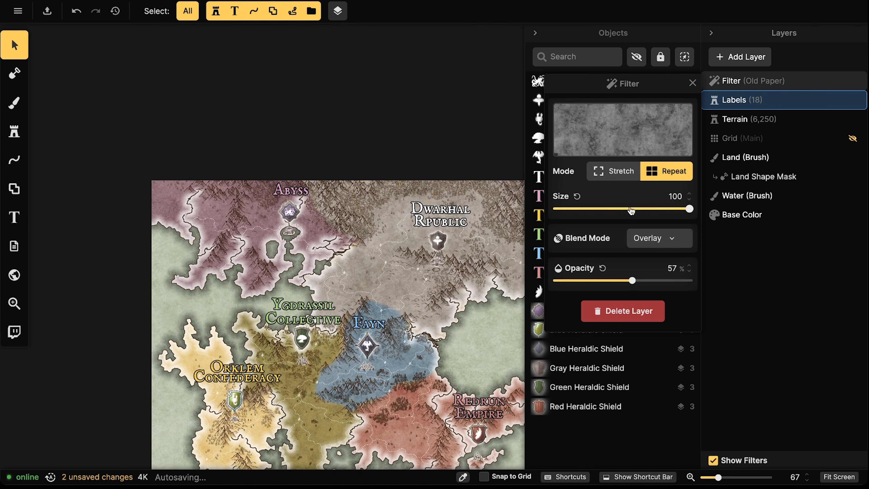
pyautogui.moveTo(633, 208)
pyautogui.mouseDown()
pyautogui.moveTo(586, 209)
pyautogui.moveTo(640, 209)
pyautogui.mouseUp()
pyautogui.click(612, 171)
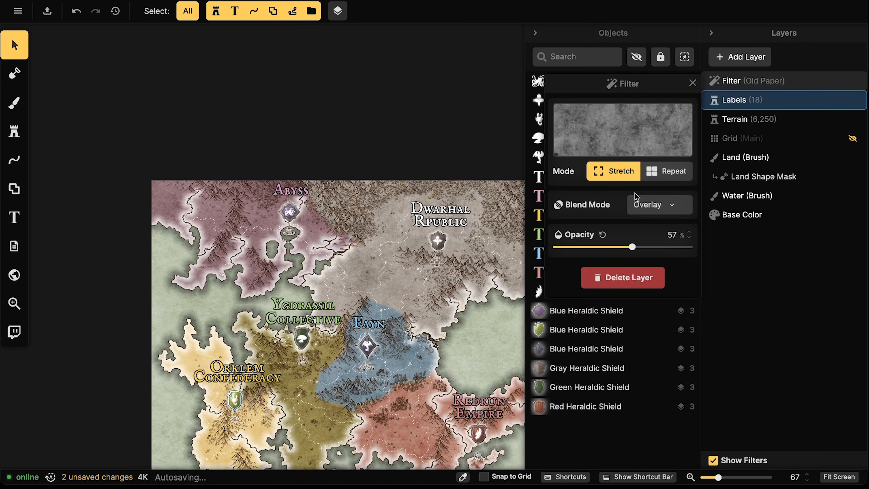
pyautogui.moveTo(632, 247); pyautogui.dragTo(647, 247)
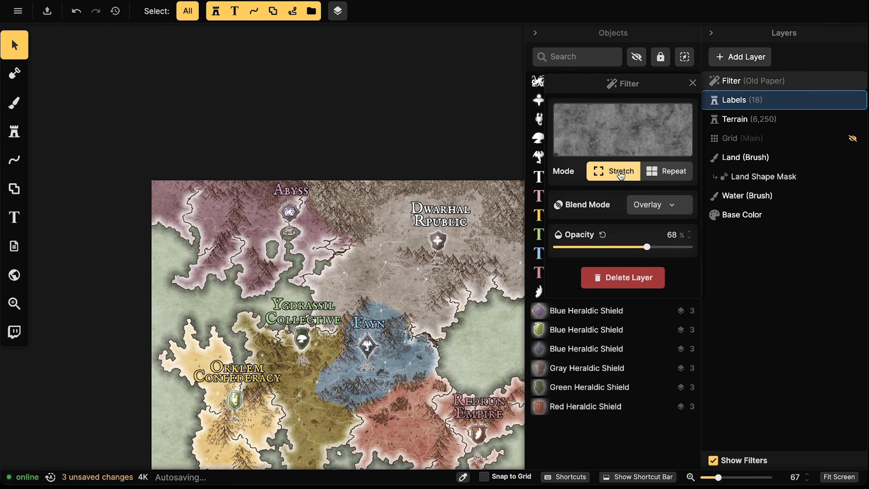
pyautogui.click(622, 130)
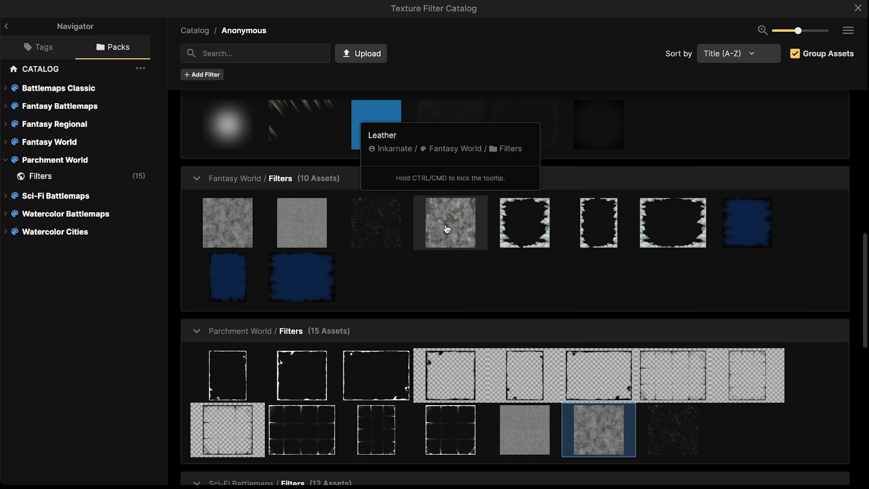
# Swap the filter texture to Leather from the Fantasy World filters and close the settings
pyautogui.click(447, 233)
pyautogui.scroll(6, 355, 310)
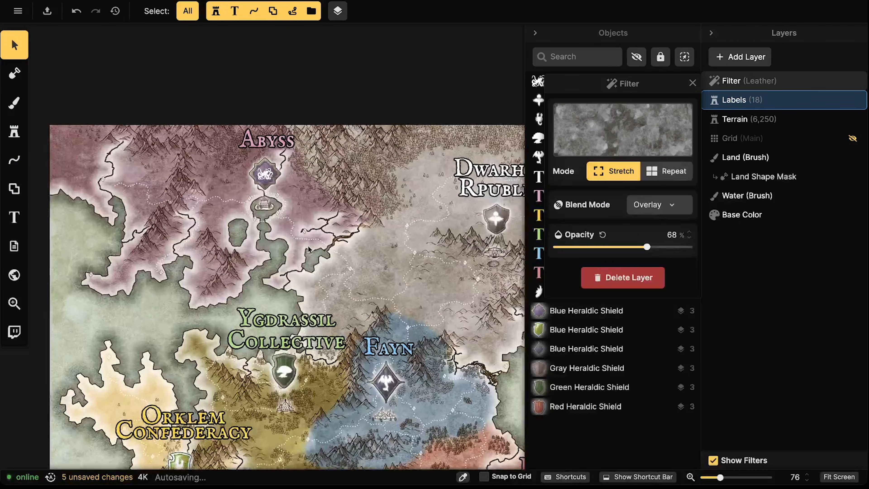
pyautogui.press('space')
# Pan and zoom around the map to inspect the leather finish, then center the map
pyautogui.moveTo(298, 244); pyautogui.dragTo(297, 88)
pyautogui.moveTo(186, 398); pyautogui.dragTo(189, 275)
pyautogui.scroll(3, 182, 278)
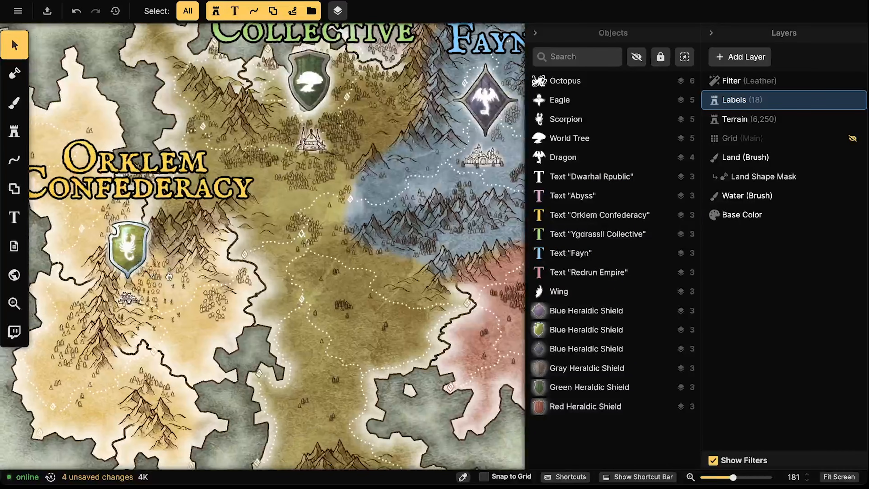
pyautogui.moveTo(55, 304); pyautogui.dragTo(214, 275)
pyautogui.scroll(-3, 146, 211)
pyautogui.scroll(-6, 146, 211)
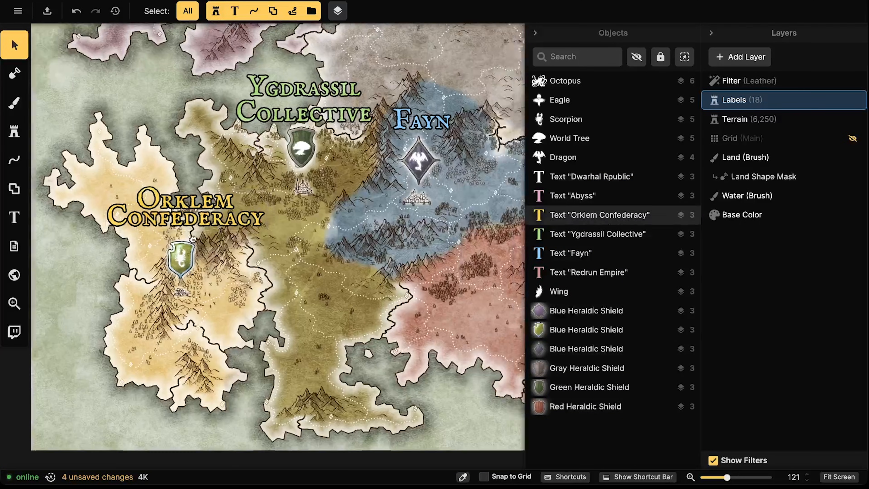
pyautogui.scroll(-7, 236, 231)
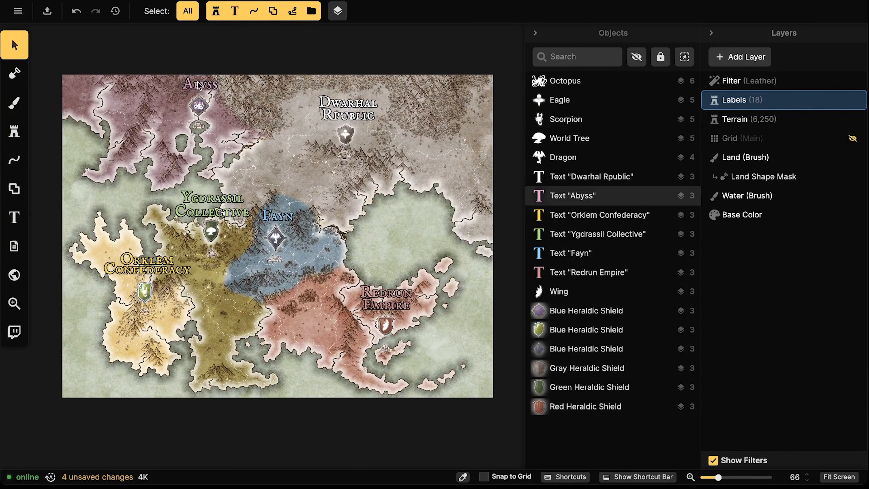
pyautogui.click(198, 82)
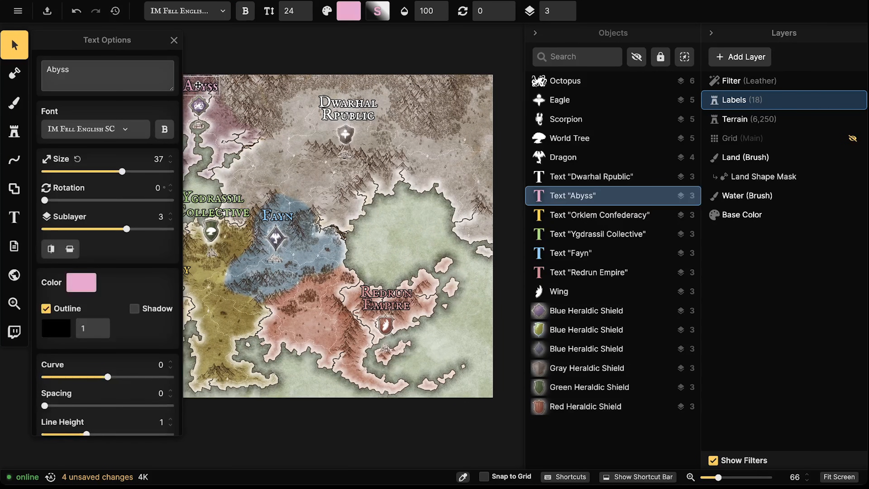
pyautogui.click(389, 106)
pyautogui.scroll(-2, 345, 124)
pyautogui.moveTo(319, 157); pyautogui.dragTo(358, 155)
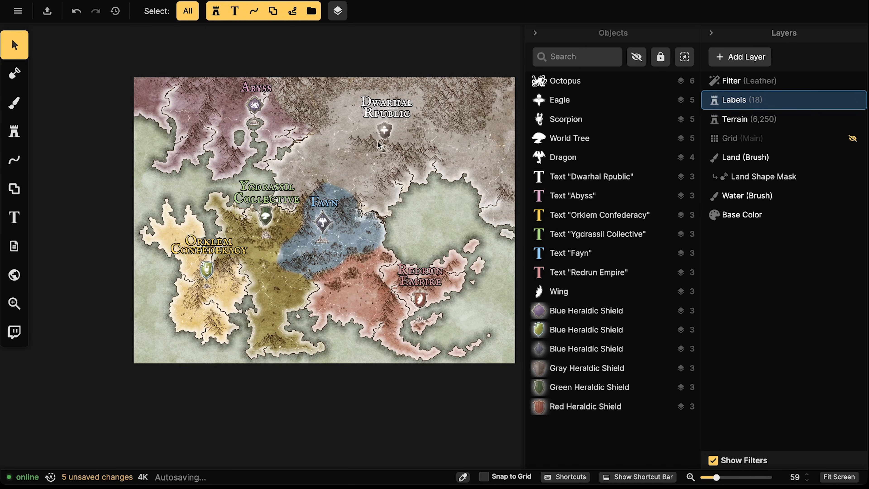
# Add a second, blank custom Filter layer and open its settings
pyautogui.click(749, 65)
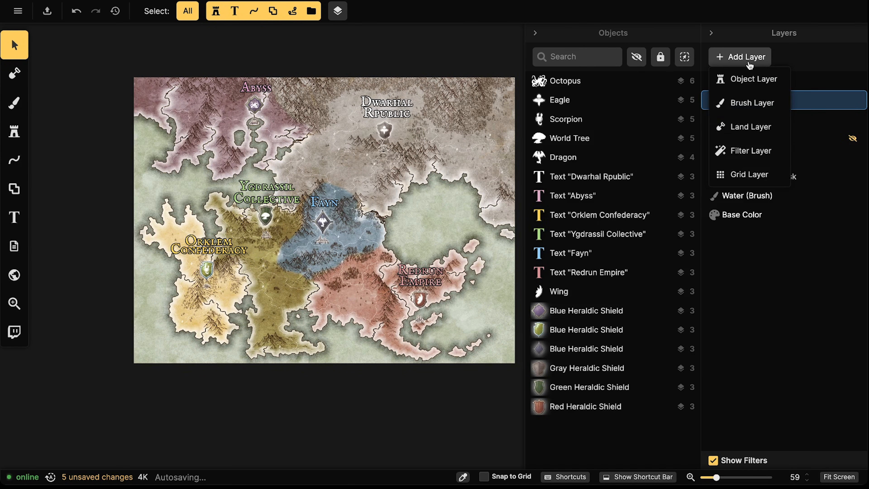
pyautogui.click(744, 150)
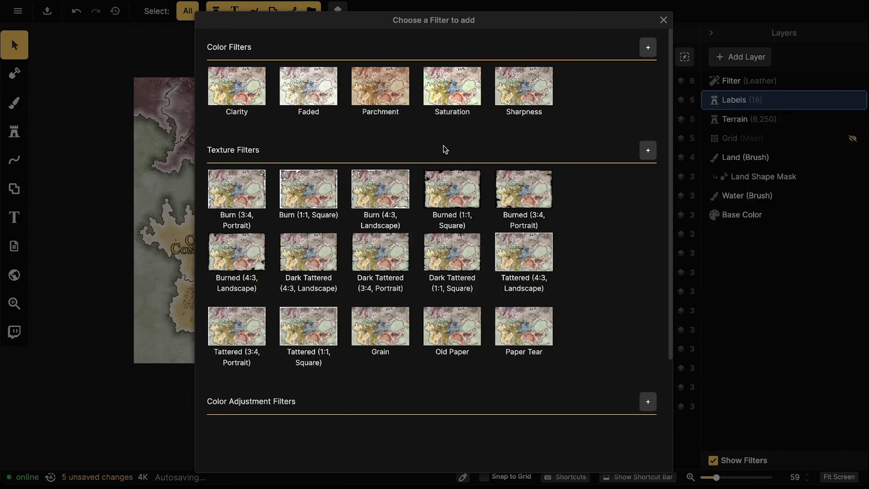
pyautogui.click(654, 156)
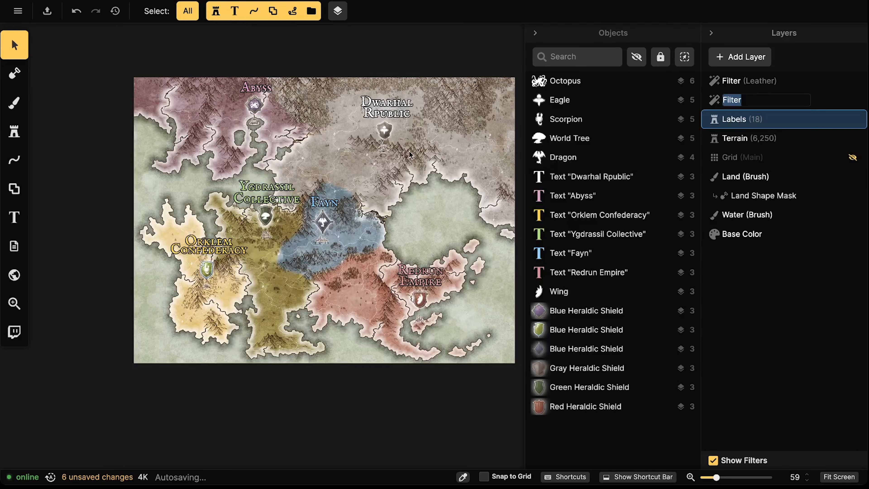
pyautogui.click(717, 101)
# Give the new filter the Tattered (4:3, Landscape) texture at 100% opacity
pyautogui.click(634, 159)
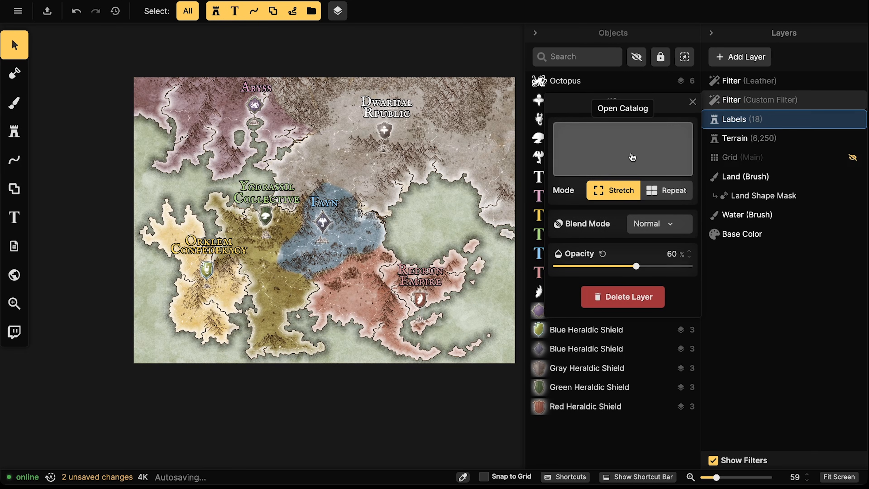
pyautogui.scroll(-3, 433, 331)
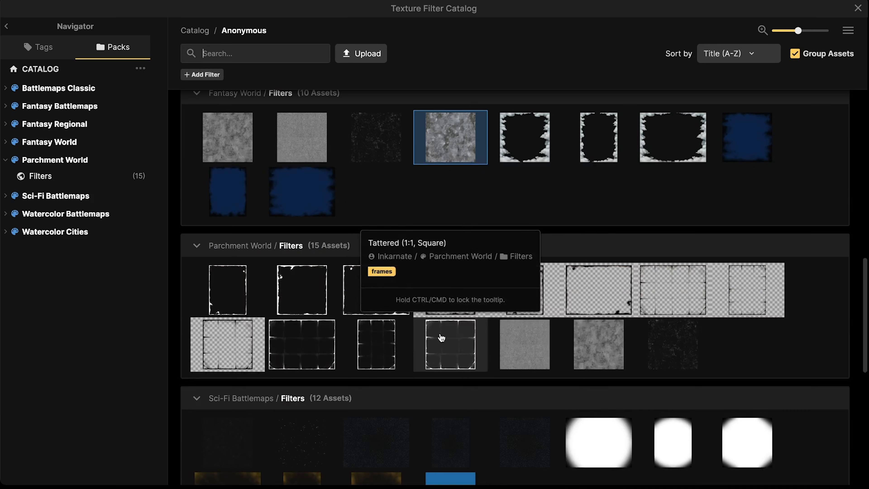
pyautogui.click(289, 335)
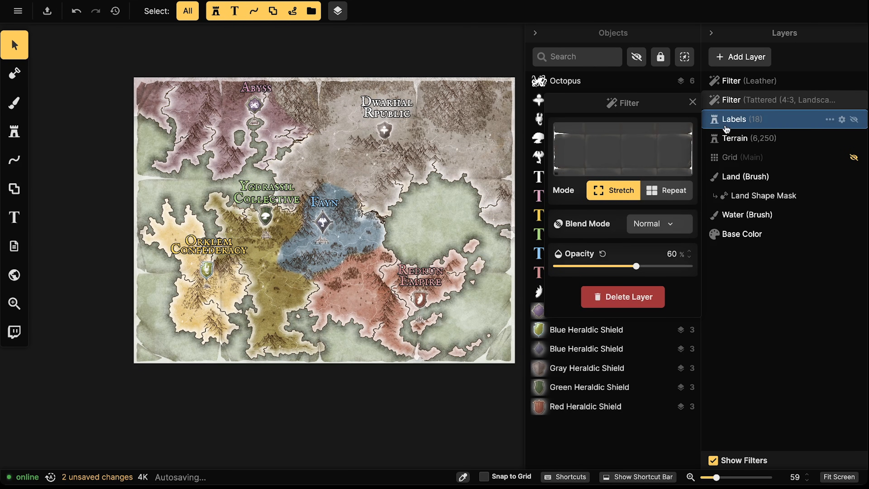
pyautogui.moveTo(636, 267); pyautogui.dragTo(743, 266)
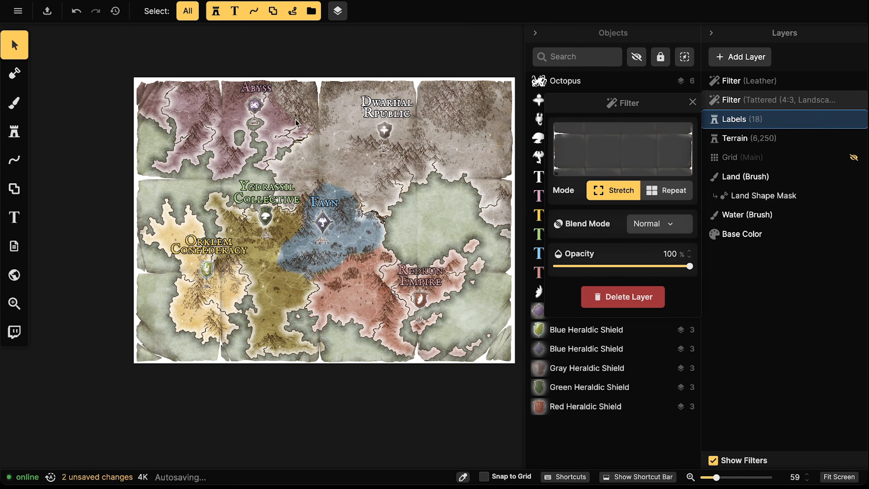
# Pick Dark Tattered (4:3, Landscape) from the Parchment World filters for the second filter
pyautogui.click(622, 149)
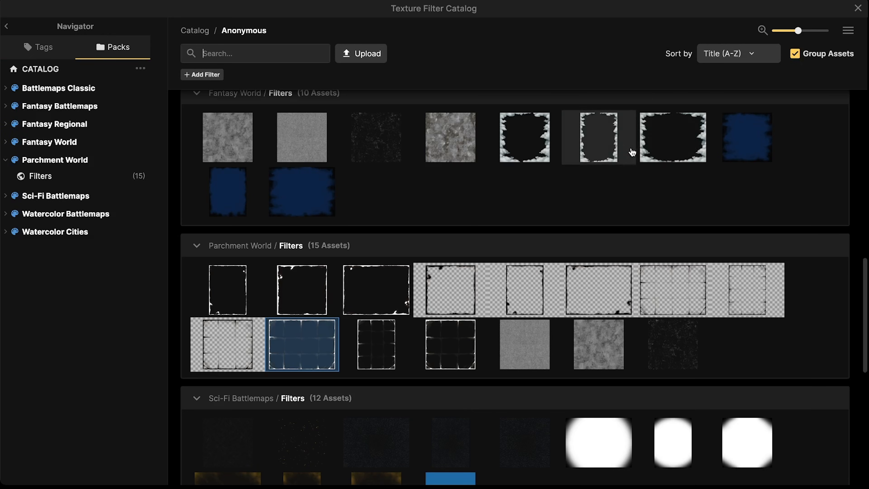
pyautogui.scroll(-4, 496, 356)
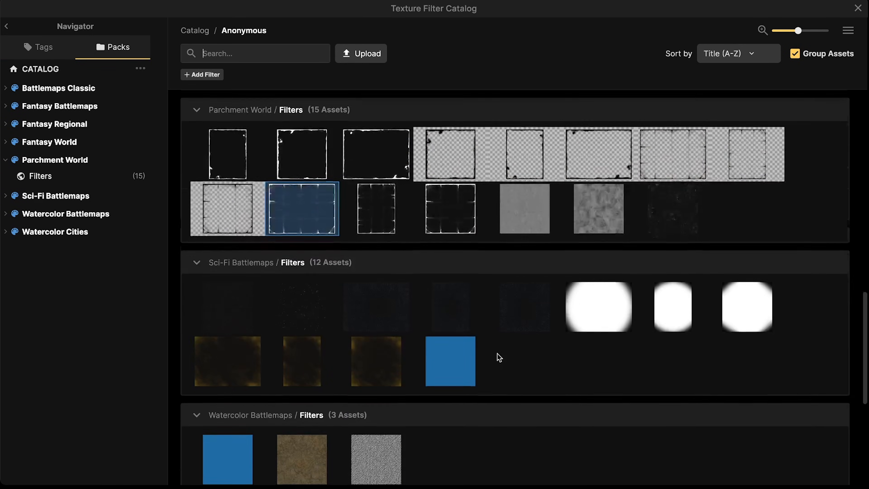
pyautogui.scroll(8, 497, 352)
pyautogui.scroll(10, 498, 355)
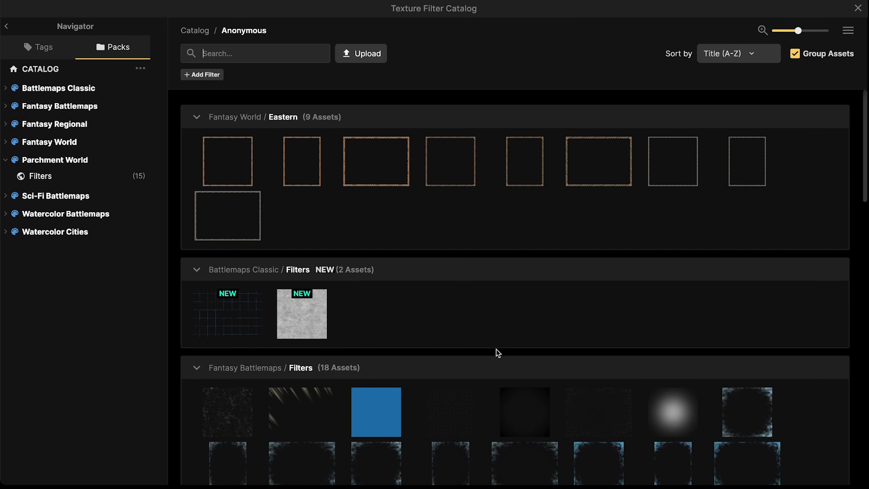
pyautogui.scroll(-15, 431, 295)
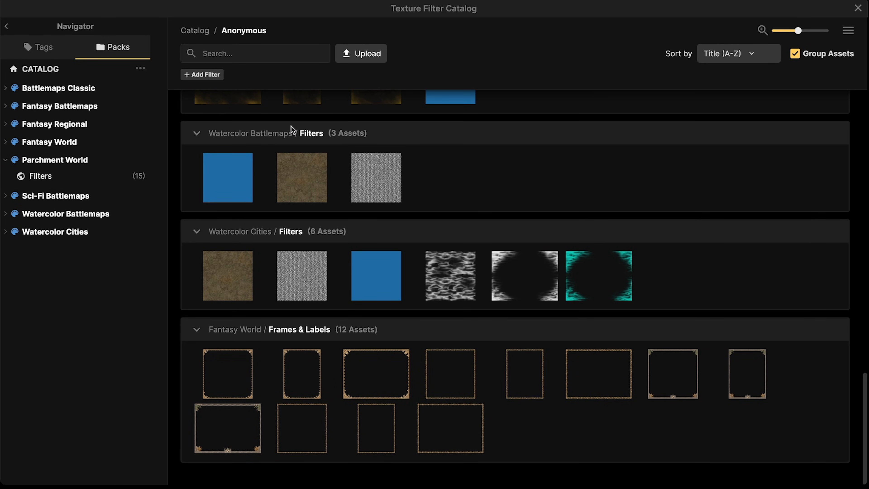
pyautogui.click(66, 161)
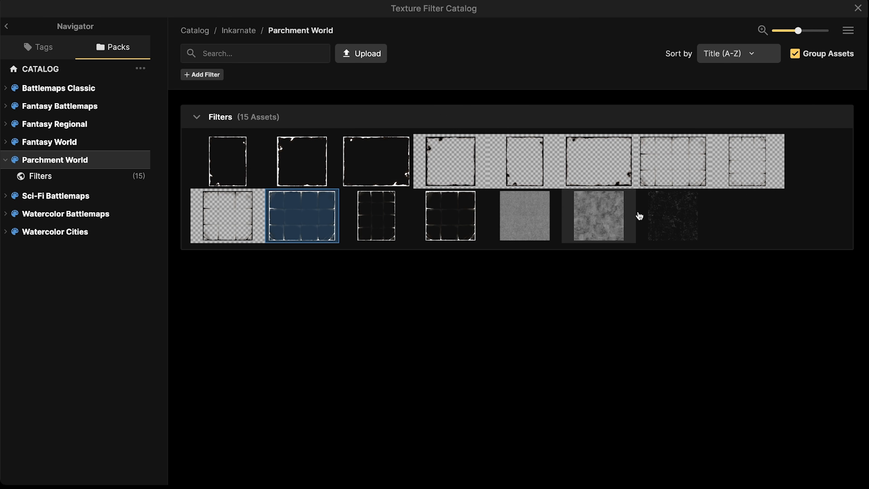
pyautogui.click(660, 167)
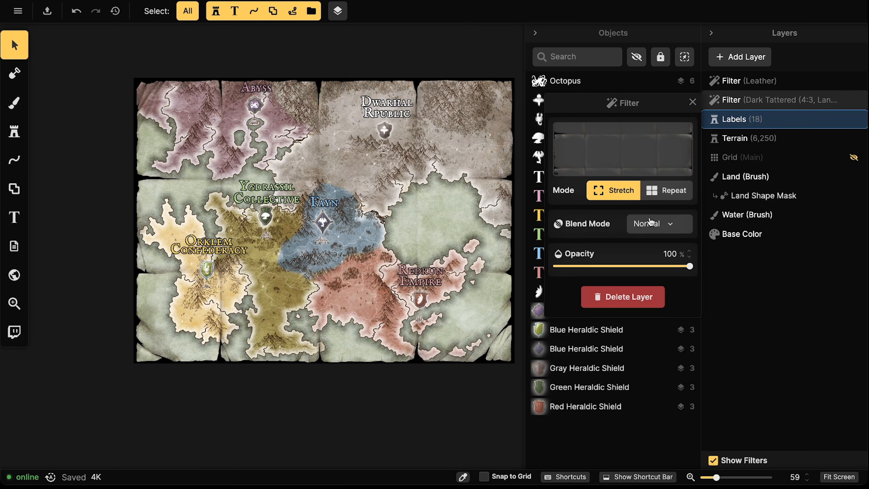
# Zoom and pan across the map to review the Leather and Dark Tattered finish
pyautogui.scroll(6, 154, 189)
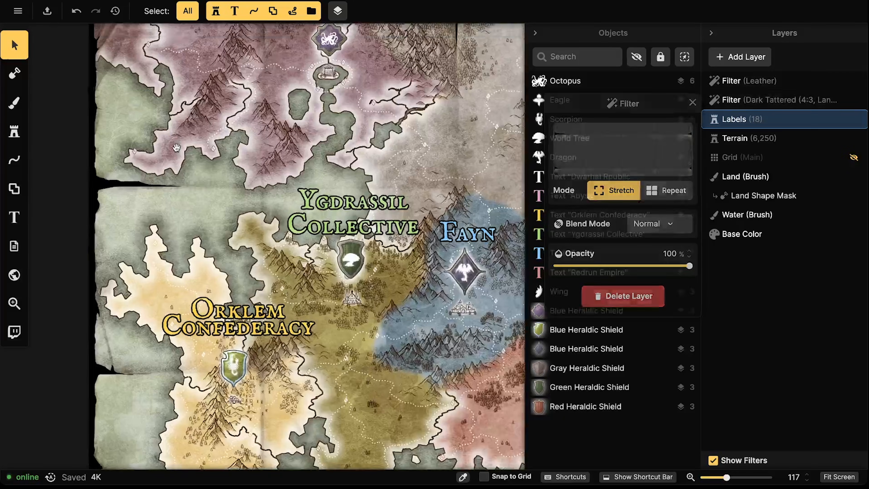
pyautogui.moveTo(177, 148); pyautogui.dragTo(175, 306)
pyautogui.moveTo(388, 186); pyautogui.dragTo(199, 173)
pyautogui.moveTo(354, 188); pyautogui.dragTo(226, 172)
pyautogui.moveTo(430, 388); pyautogui.dragTo(334, 242)
pyautogui.scroll(-6, 342, 253)
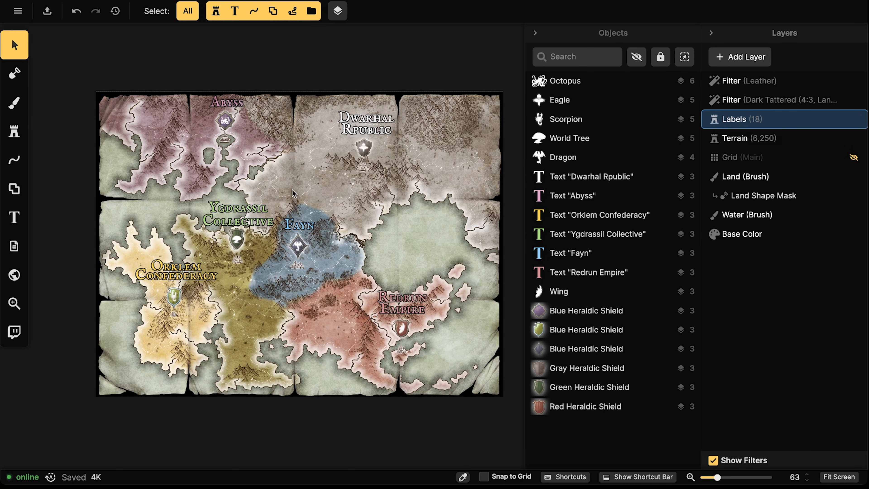
# Insert the missing 'e' so the top-right label reads 'Dwarhal Republic'
pyautogui.click(365, 124)
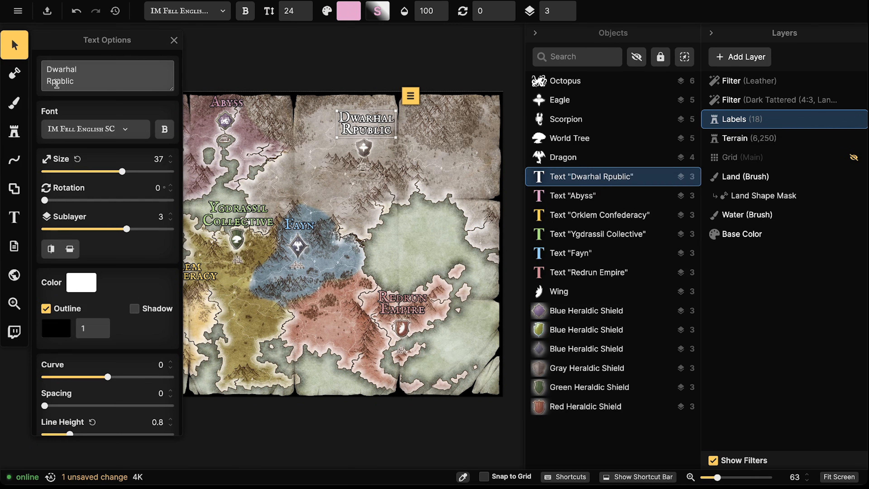
pyautogui.click(51, 82)
pyautogui.write('e')
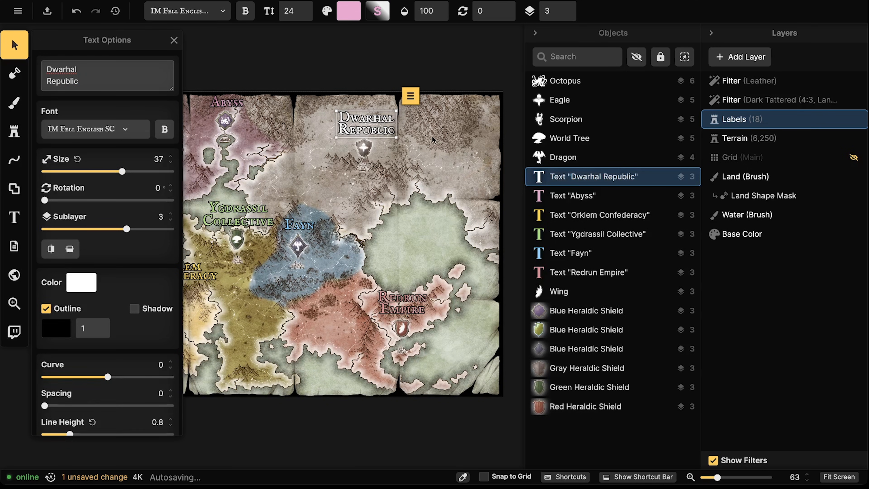
pyautogui.click(452, 142)
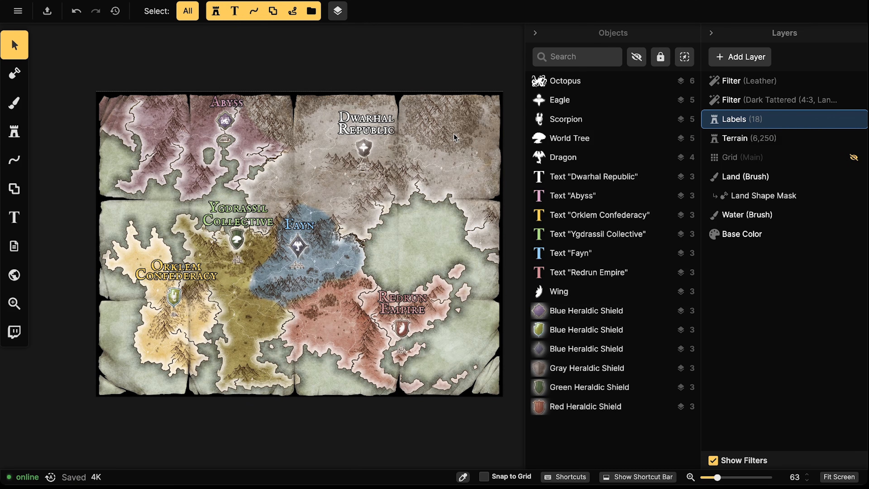
# Zoom and pan around the map to inspect the region labels up close
pyautogui.scroll(4, 324, 183)
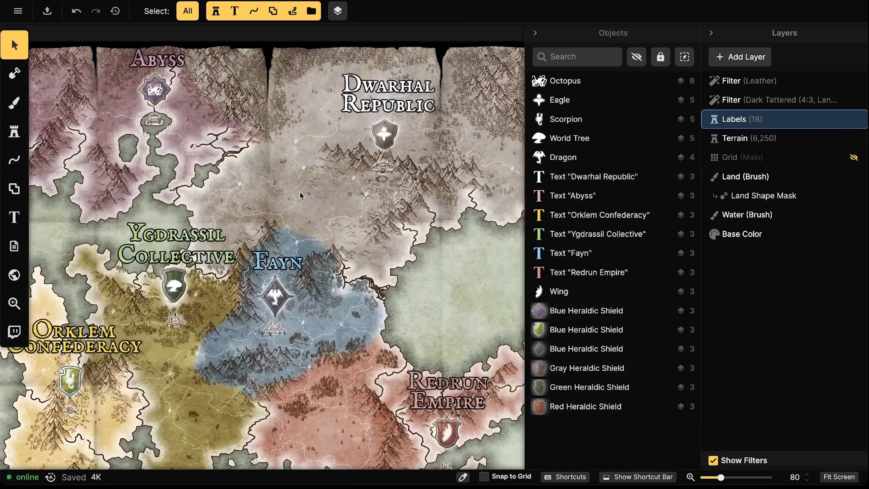
pyautogui.scroll(1, 301, 196)
pyautogui.scroll(-3, 263, 212)
pyautogui.moveTo(236, 242); pyautogui.dragTo(310, 162)
pyautogui.moveTo(232, 164); pyautogui.dragTo(285, 244)
pyautogui.scroll(4, 243, 157)
pyautogui.scroll(-2, 241, 232)
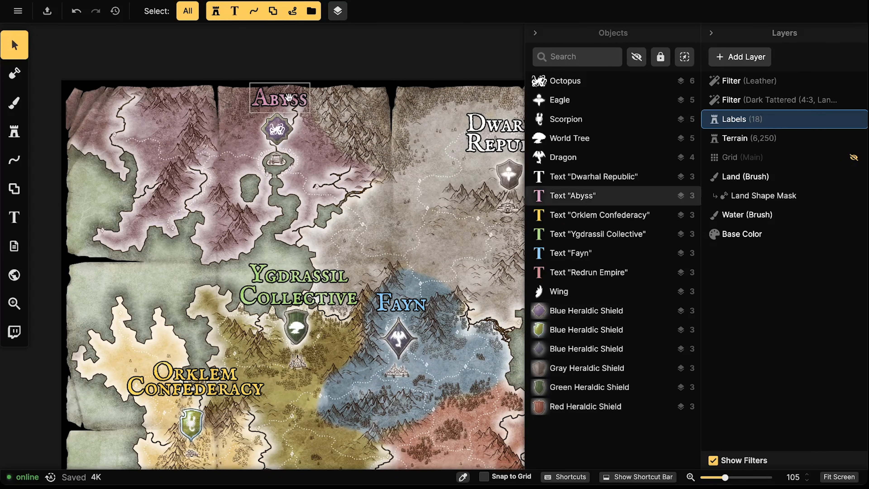
pyautogui.moveTo(289, 101); pyautogui.dragTo(182, 100)
pyautogui.moveTo(207, 170); pyautogui.dragTo(118, 130)
pyautogui.scroll(-1, 193, 232)
pyautogui.scroll(-3, 192, 233)
pyautogui.moveTo(192, 233); pyautogui.dragTo(257, 206)
pyautogui.scroll(-1, 255, 200)
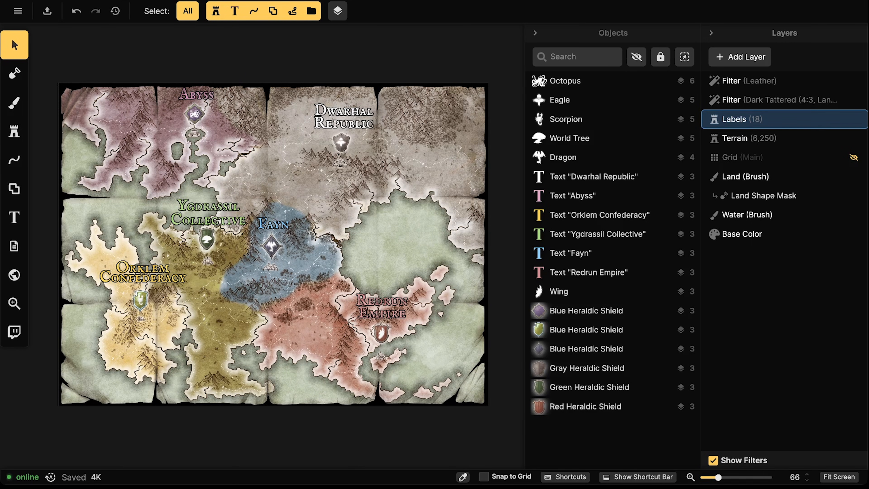
pyautogui.scroll(-3, 245, 193)
pyautogui.scroll(2, 160, 254)
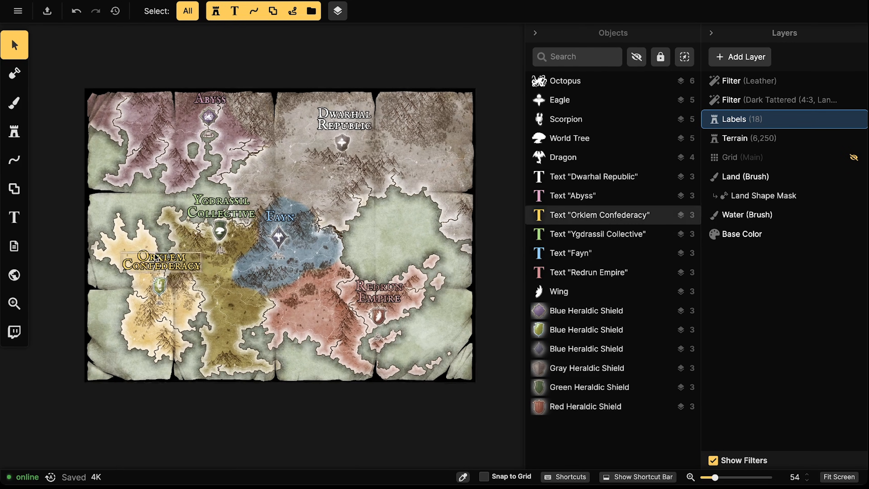
# Check the Ygdrassil Collective, Fayn and Dwarhal Republic labels, then set selection to Paths
pyautogui.click(230, 202)
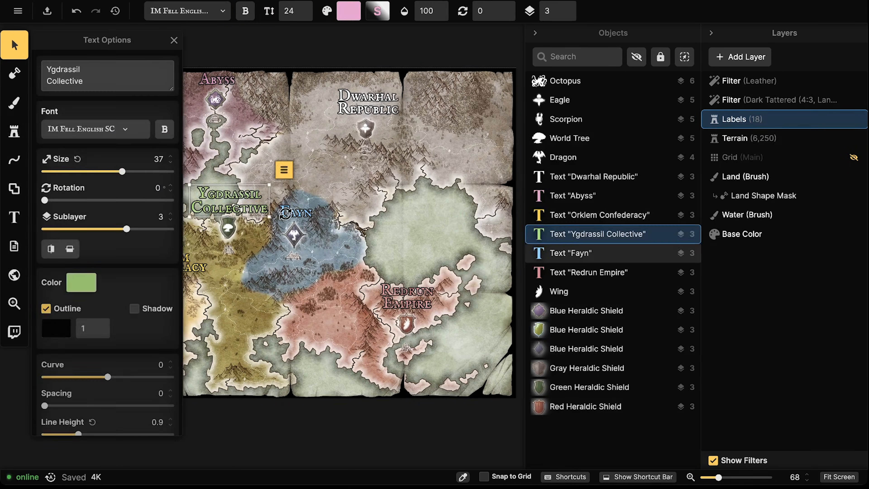
pyautogui.click(296, 212)
pyautogui.click(377, 103)
pyautogui.press('Escape')
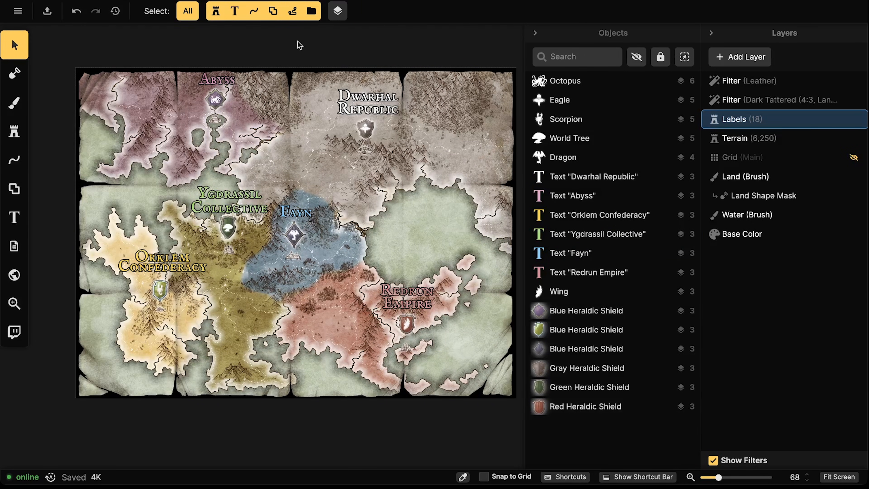
pyautogui.click(253, 11)
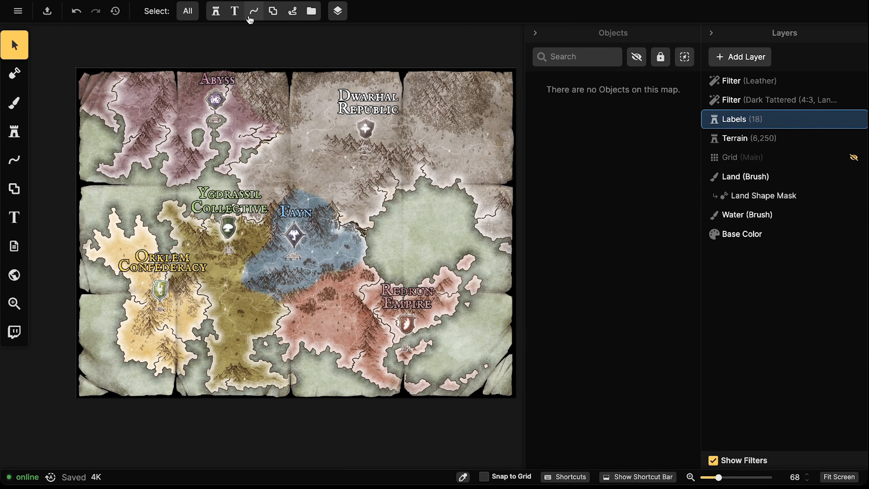
# Select all six text labels and make their text colour white
pyautogui.click(234, 11)
pyautogui.moveTo(108, 64); pyautogui.dragTo(517, 338)
pyautogui.click(484, 317)
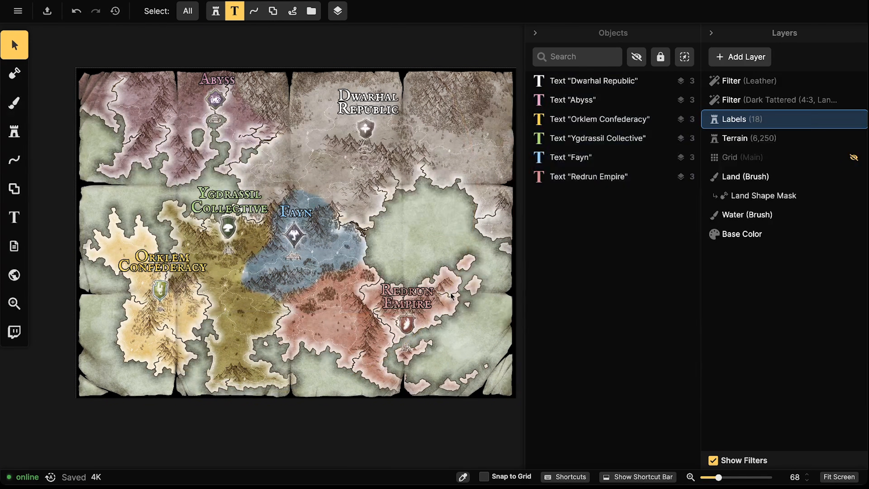
pyautogui.moveTo(96, 44); pyautogui.dragTo(496, 395)
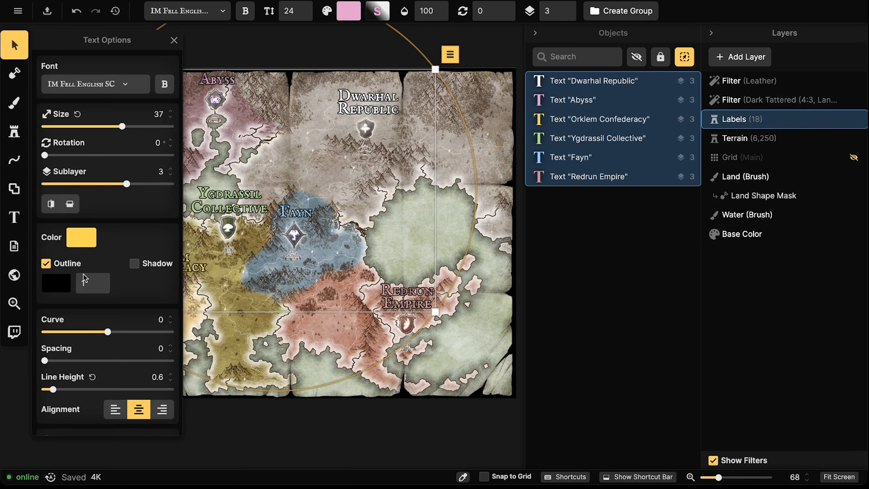
pyautogui.click(74, 250)
pyautogui.click(184, 144)
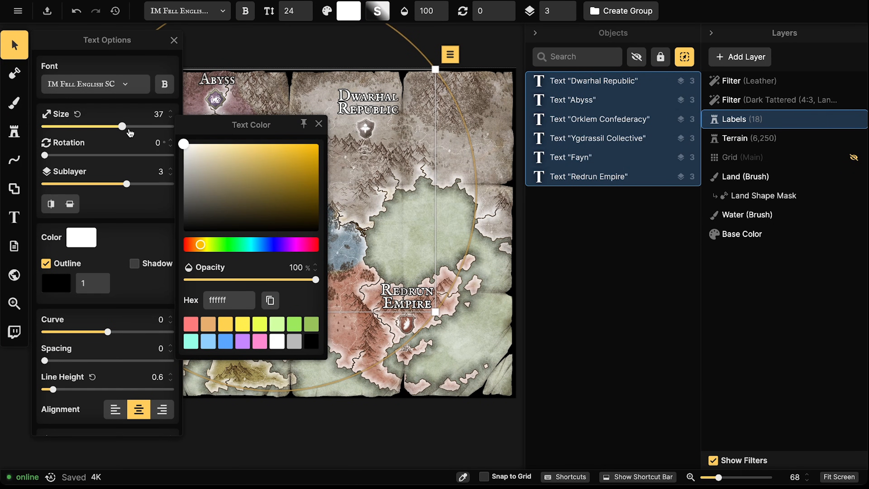
pyautogui.click(355, 241)
# Reselect all six labels and raise their black outline width to 2.3
pyautogui.scroll(-1, 268, 236)
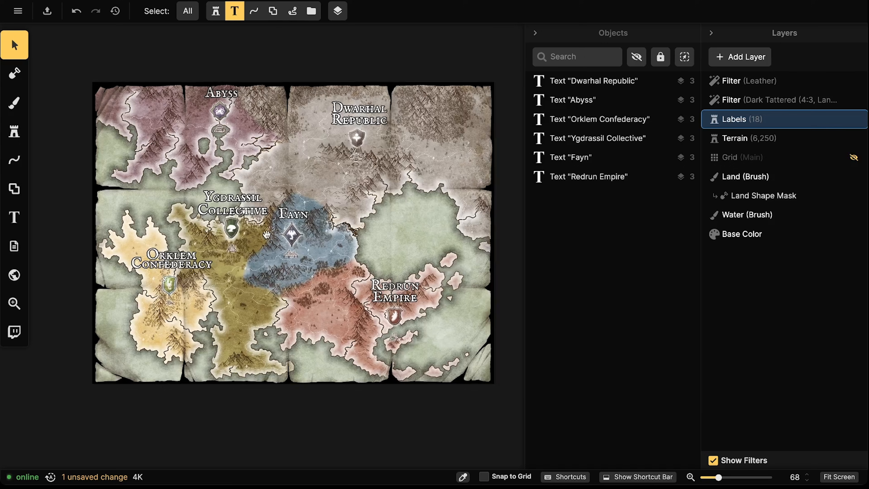
pyautogui.moveTo(269, 236); pyautogui.dragTo(293, 226)
pyautogui.click(223, 238)
pyautogui.keyDown('shift'); pyautogui.click(259, 194); pyautogui.keyUp('shift')
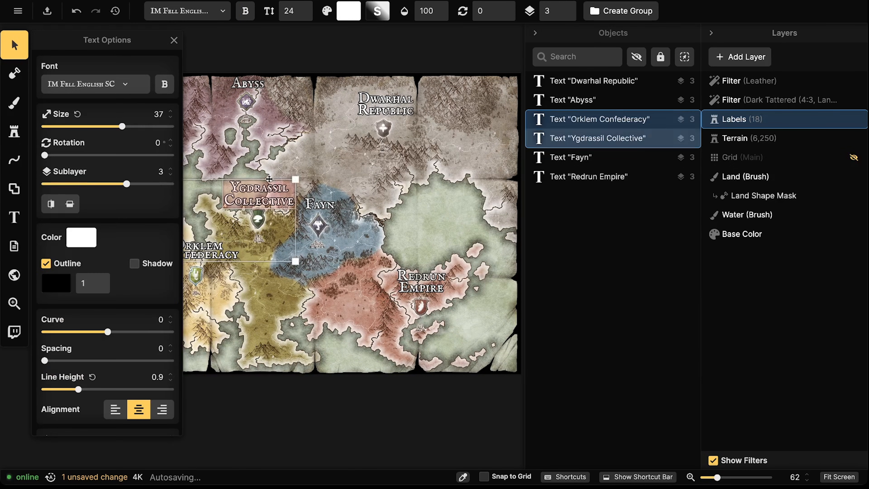
pyautogui.keyDown('shift'); pyautogui.click(248, 85); pyautogui.keyUp('shift')
pyautogui.press('Escape')
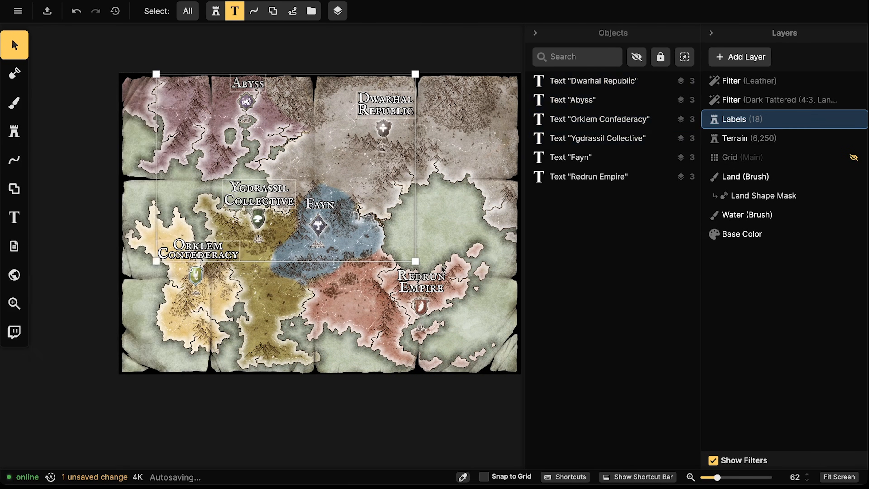
pyautogui.click(265, 197)
pyautogui.moveTo(155, 72); pyautogui.dragTo(520, 370)
pyautogui.click(98, 279)
pyautogui.click(97, 279)
pyautogui.click(98, 279)
pyautogui.click(98, 279)
pyautogui.click(98, 279)
pyautogui.click(98, 279)
pyautogui.click(97, 279)
pyautogui.click(98, 279)
pyautogui.click(98, 278)
pyautogui.click(98, 279)
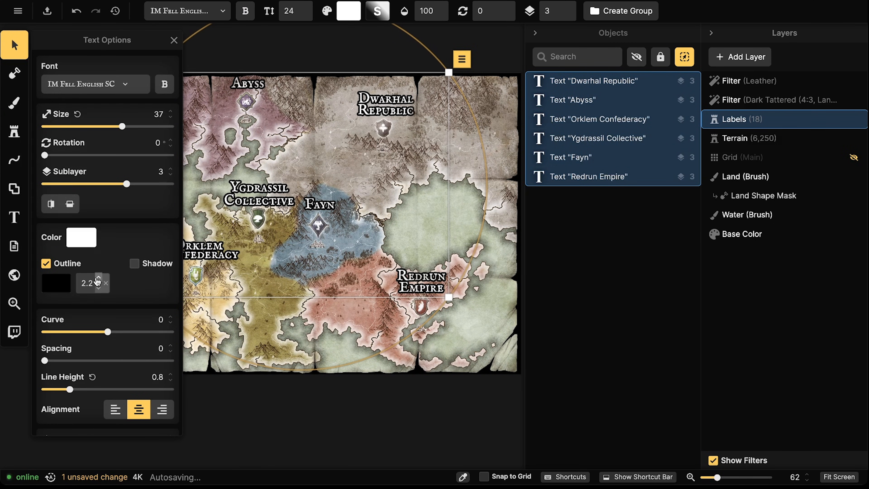
# Try a yellow, then dark olive, outline colour on the Orklem Confederacy label
pyautogui.click(62, 282)
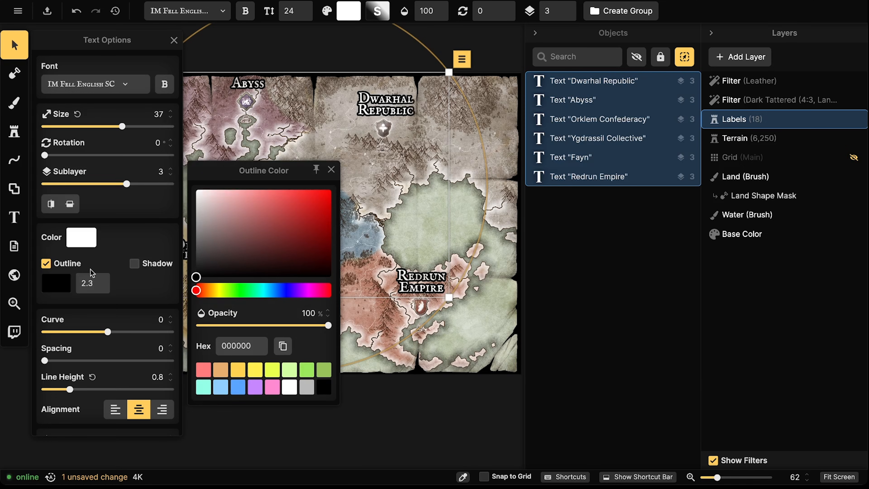
pyautogui.click(331, 169)
pyautogui.moveTo(204, 249); pyautogui.dragTo(368, 240)
pyautogui.scroll(3, 302, 237)
pyautogui.click(303, 237)
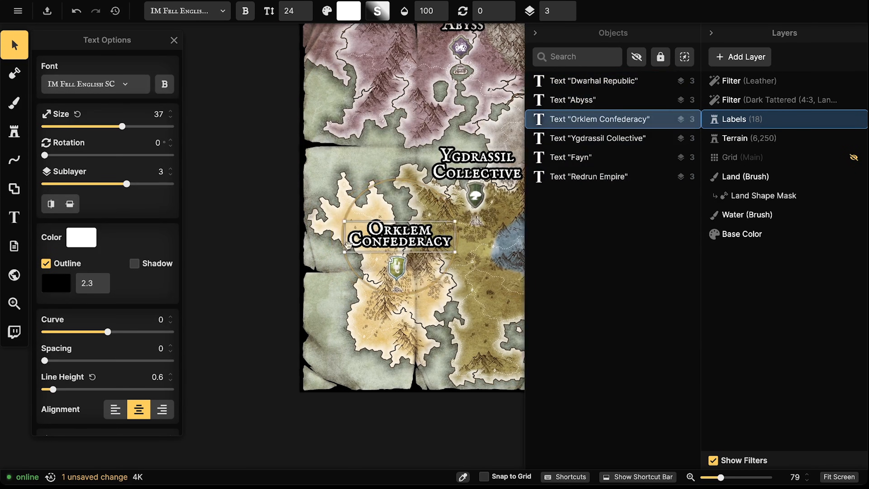
pyautogui.click(49, 285)
pyautogui.click(242, 374)
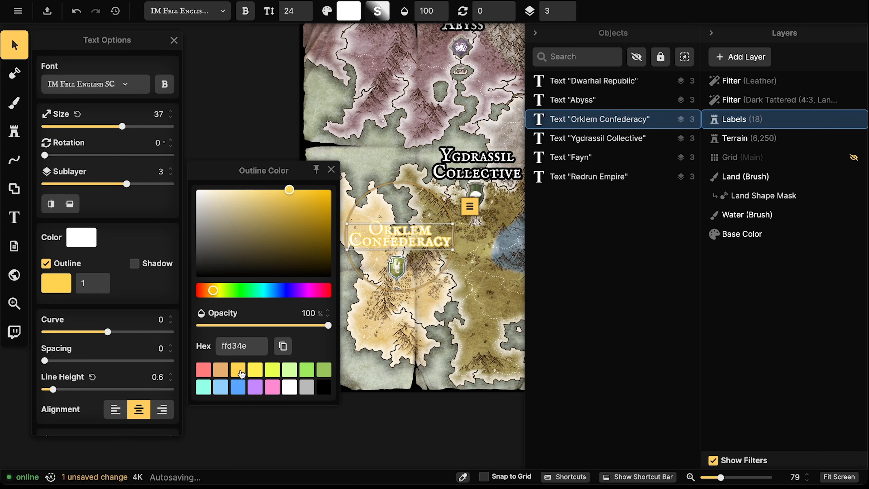
pyautogui.click(331, 169)
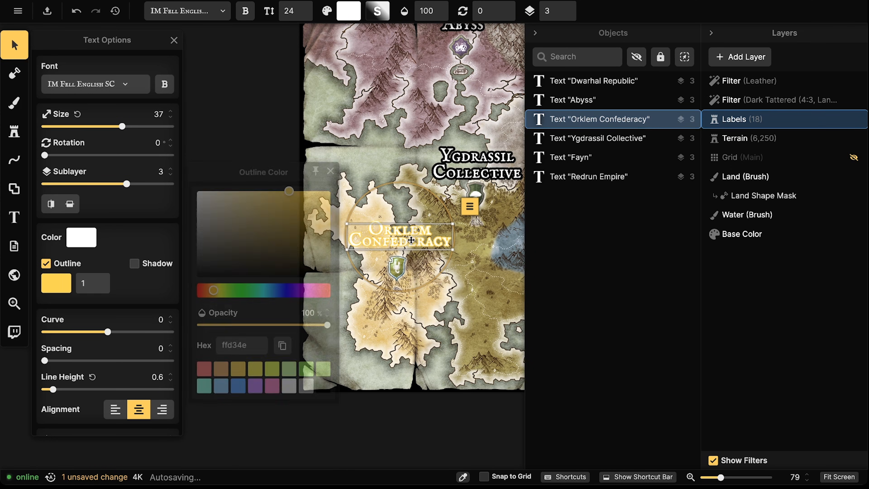
pyautogui.click(44, 290)
pyautogui.moveTo(239, 222); pyautogui.dragTo(283, 245)
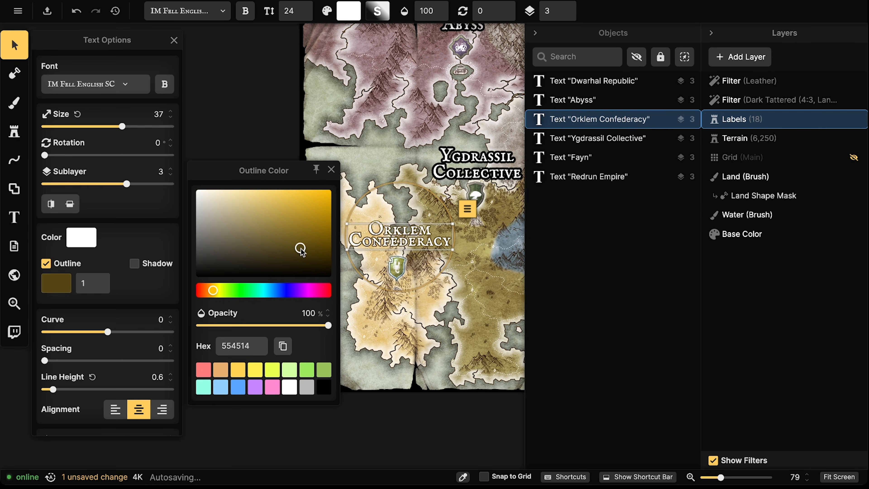
# Undo the Orklem Confederacy outline colour changes to restore its black outline
pyautogui.moveTo(291, 255); pyautogui.dragTo(291, 254)
pyautogui.press('Escape')
pyautogui.moveTo(277, 224); pyautogui.dragTo(212, 243)
pyautogui.scroll(-1, 314, 226)
pyautogui.moveTo(377, 205); pyautogui.dragTo(319, 219)
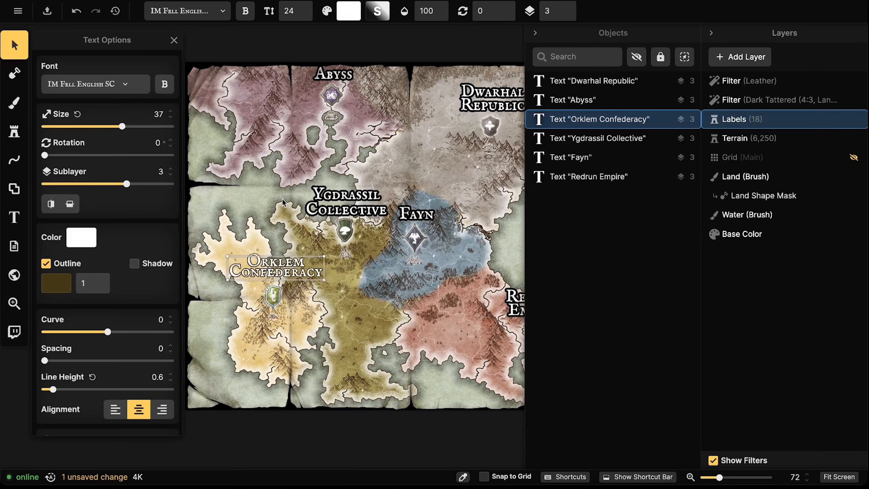
pyautogui.hotkey('ctrl', 'z')
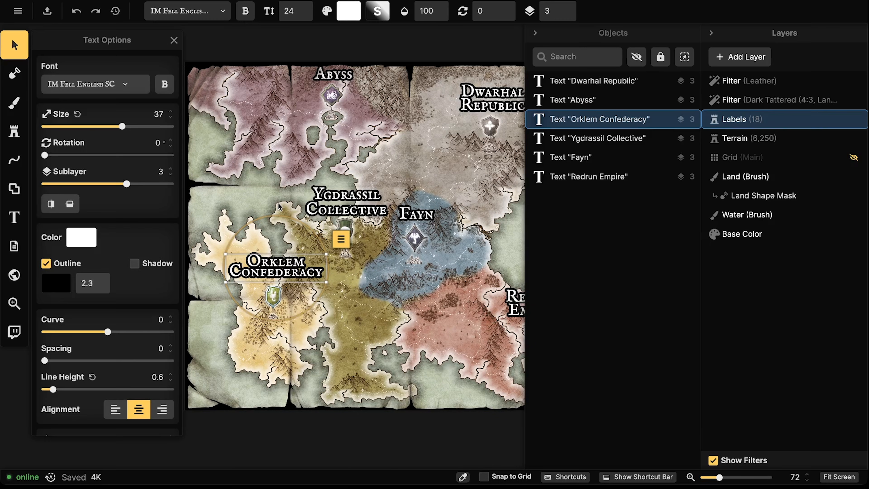
pyautogui.hotkey('ctrl', 'z')
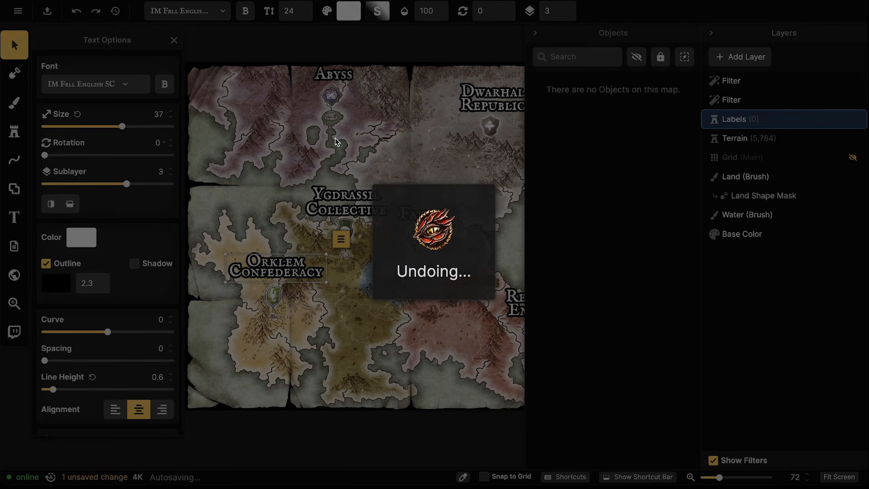